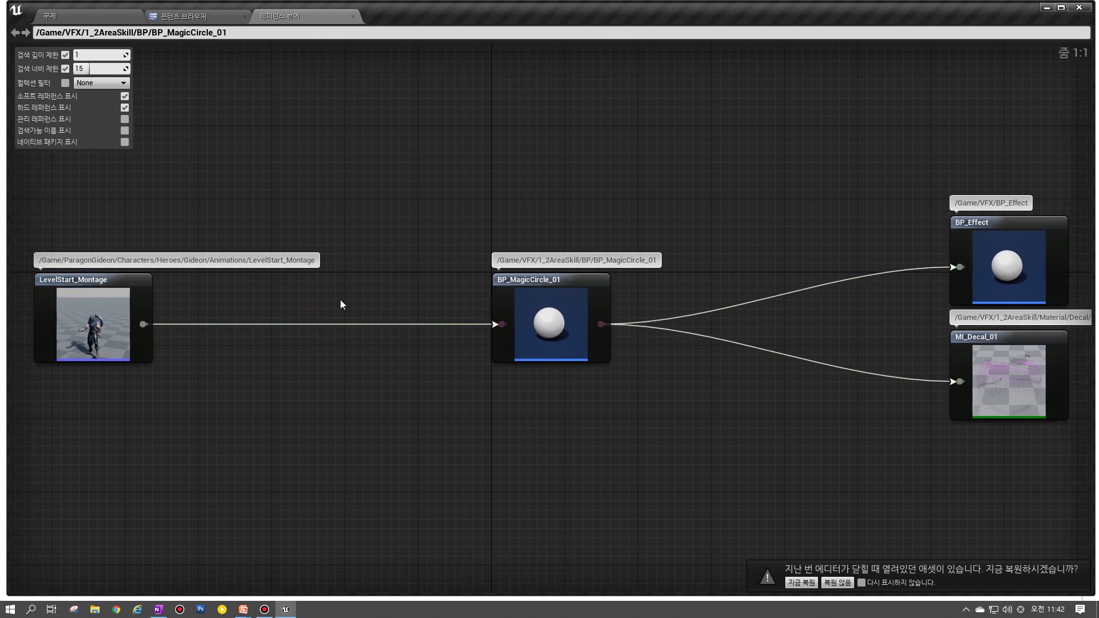
Step: Trace the referencing assets from LevelStart_Montage through GideonPlayerCharacter and Gideon_AnimBlueprint up to the VFX_Shield level in the reference graph
click(86, 309)
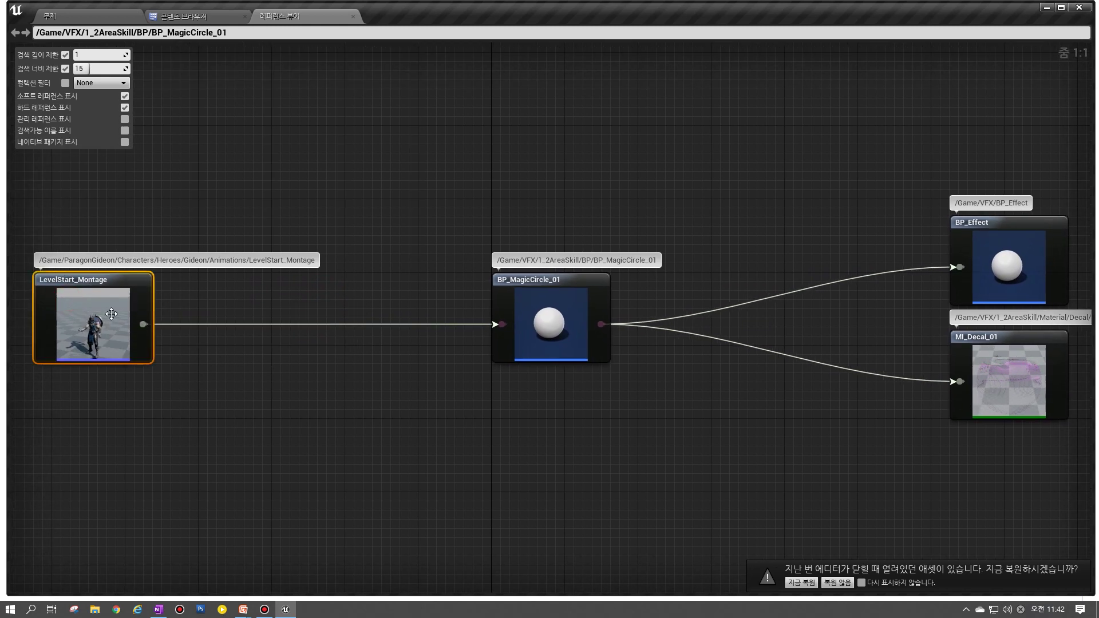
double_click(85, 309)
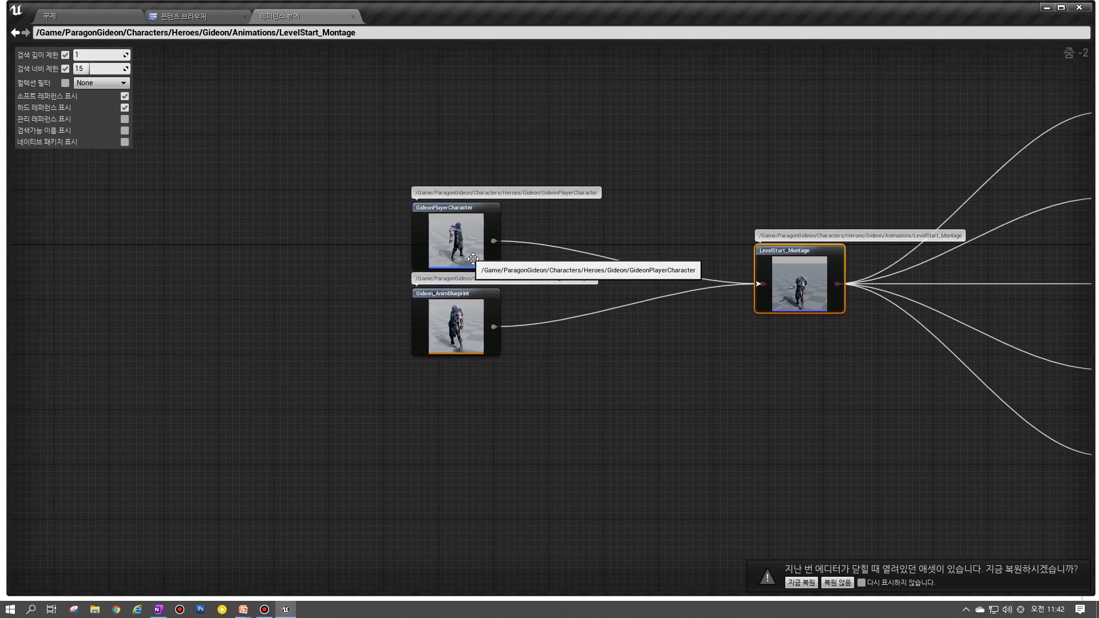
click(454, 241)
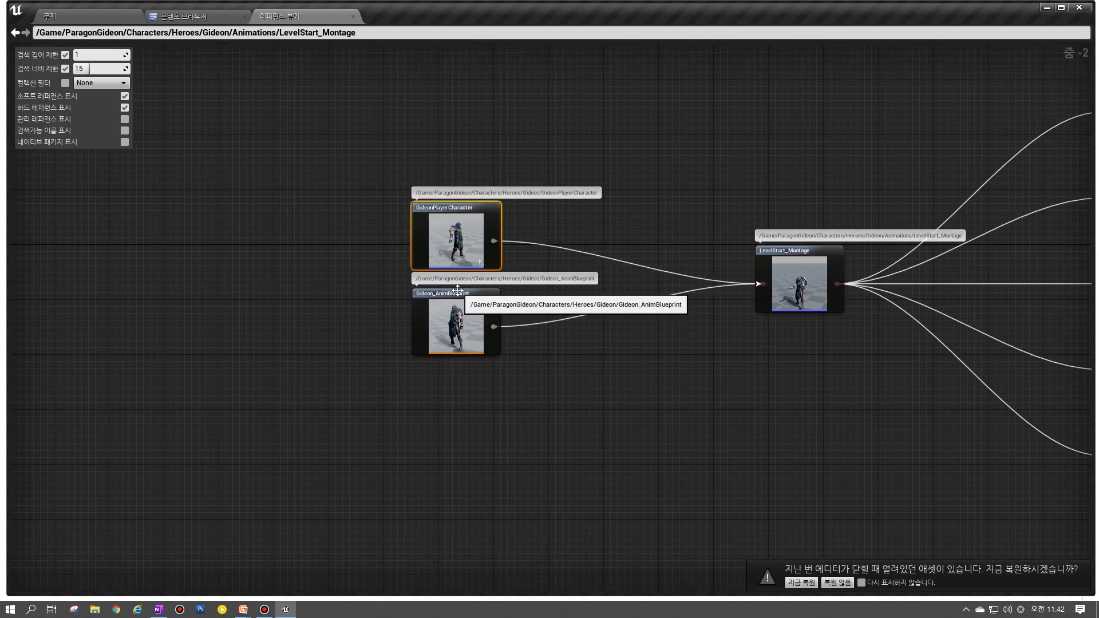
double_click(460, 247)
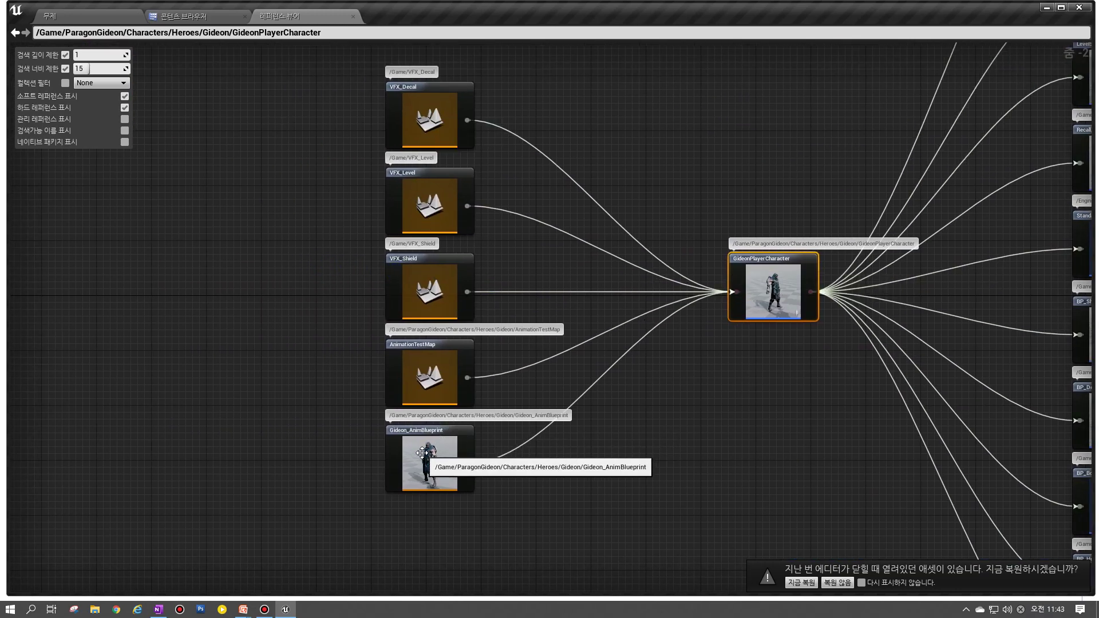
double_click(457, 427)
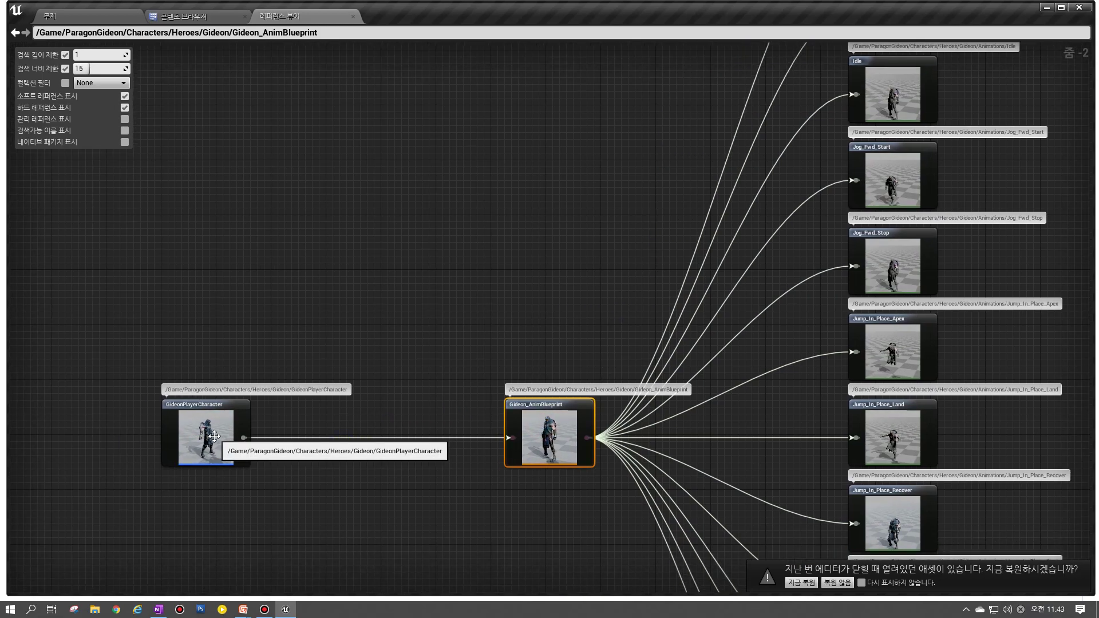
double_click(205, 433)
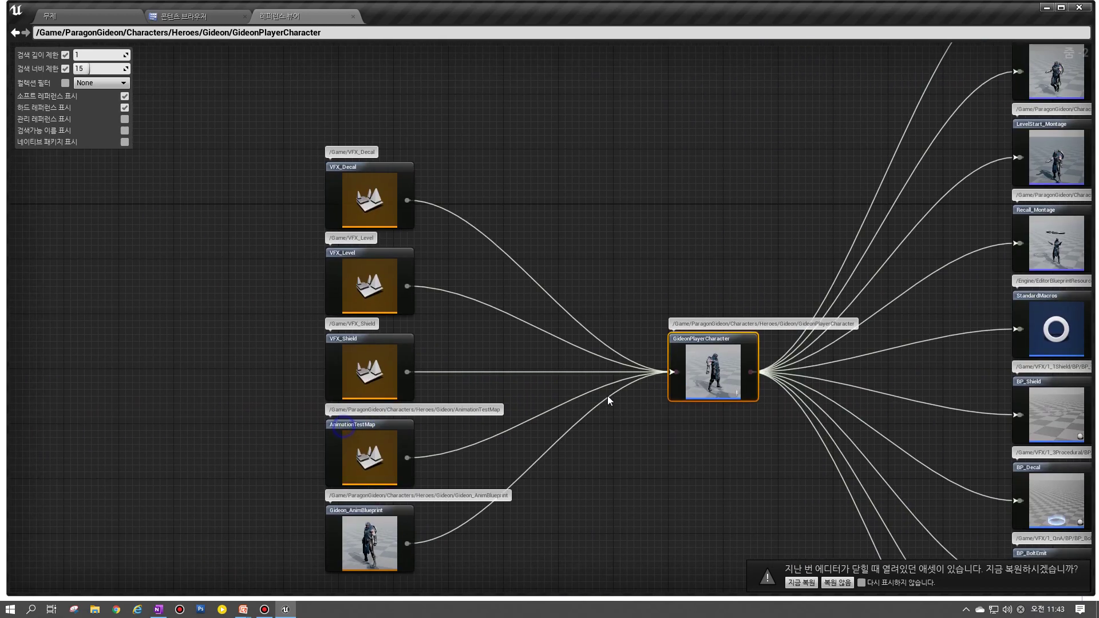
double_click(358, 372)
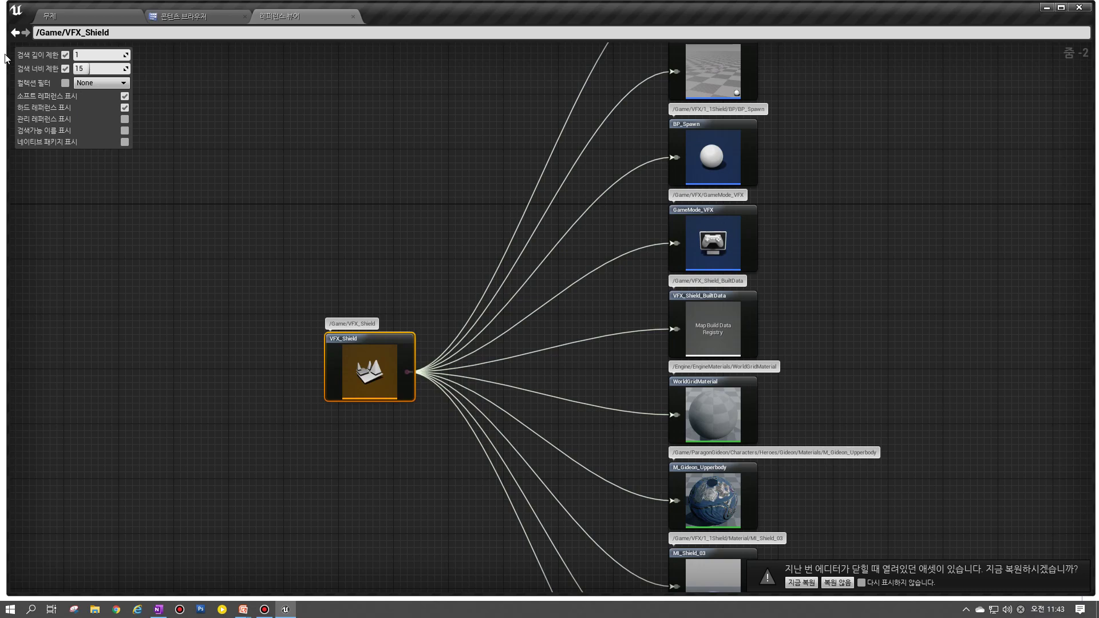
Step: Close the current reference graph and reopen the Reference Viewer for BP_MagicCircle_01 in the 1_2AreaSkill/BP folder
click(353, 16)
right_click(273, 106)
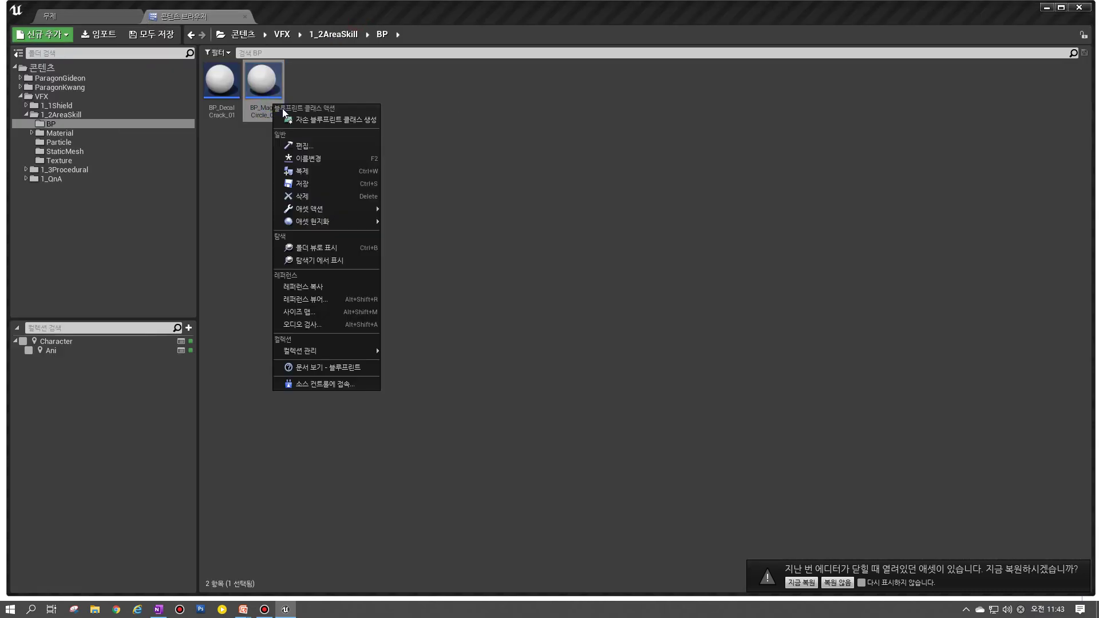
click(329, 302)
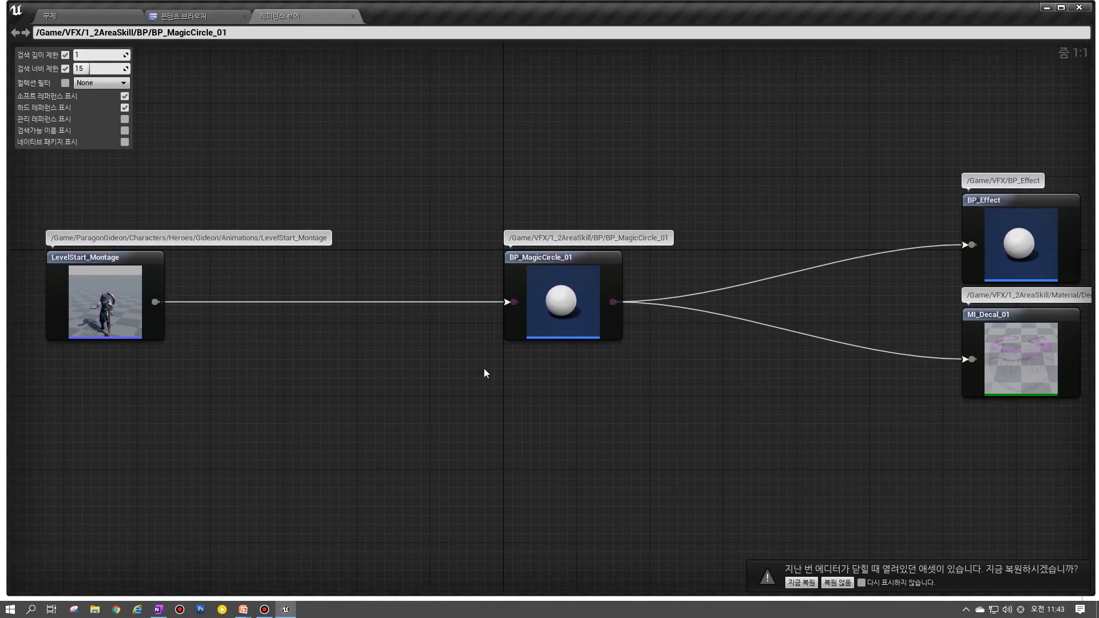
Step: Examine which assets reference BP_MagicCircle_01 and which assets it references in turn
scroll(558, 315, down, 3)
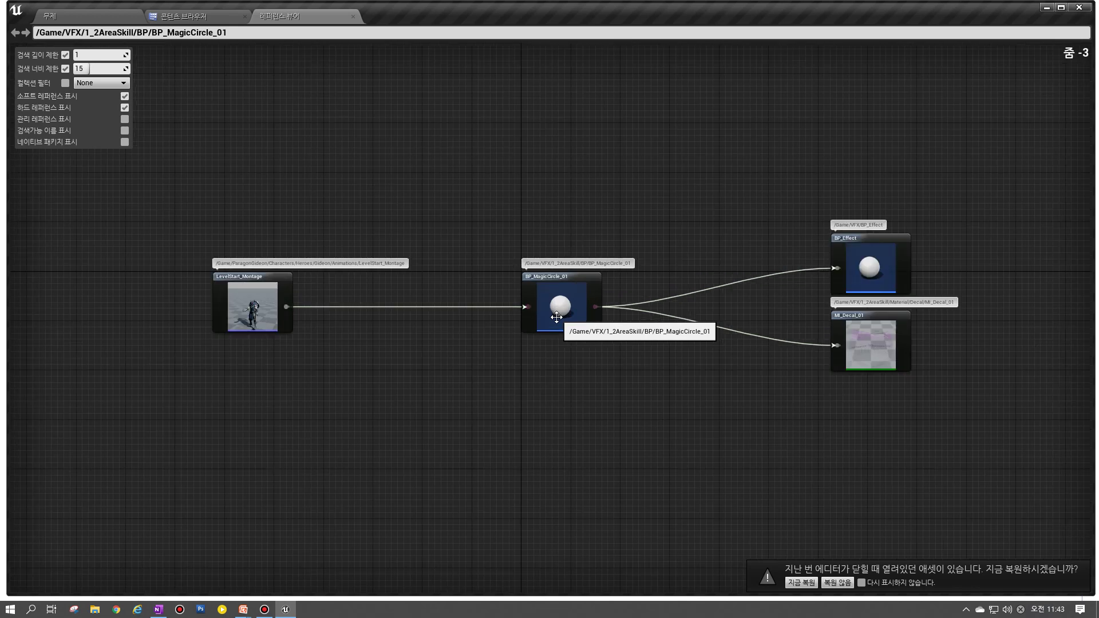
right_drag(556, 318, 408, 297)
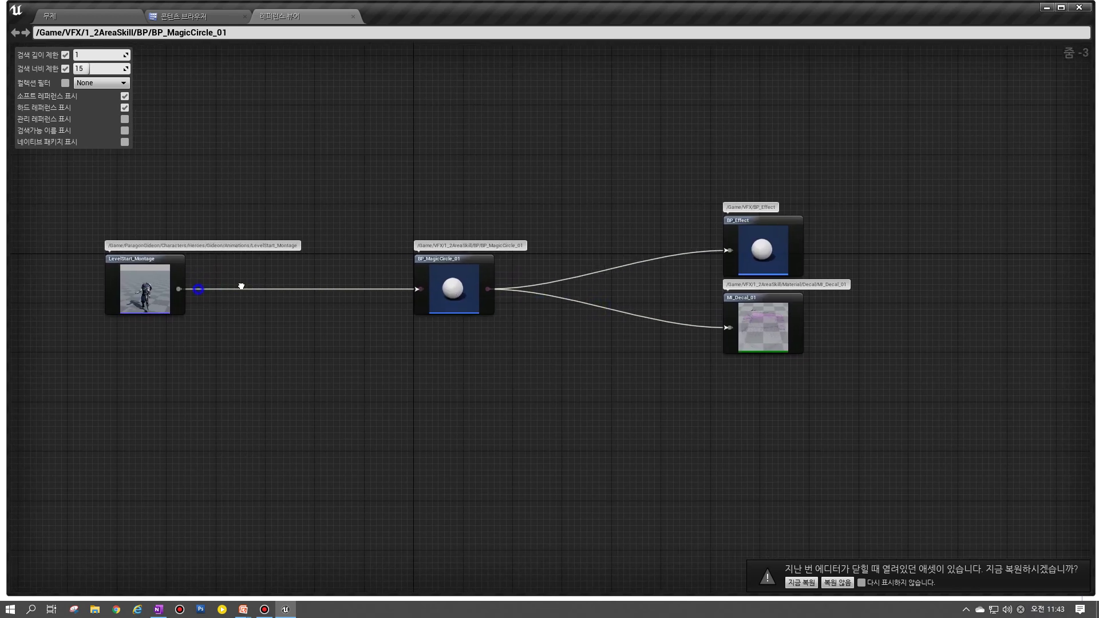
scroll(197, 286, up, 2)
click(197, 284)
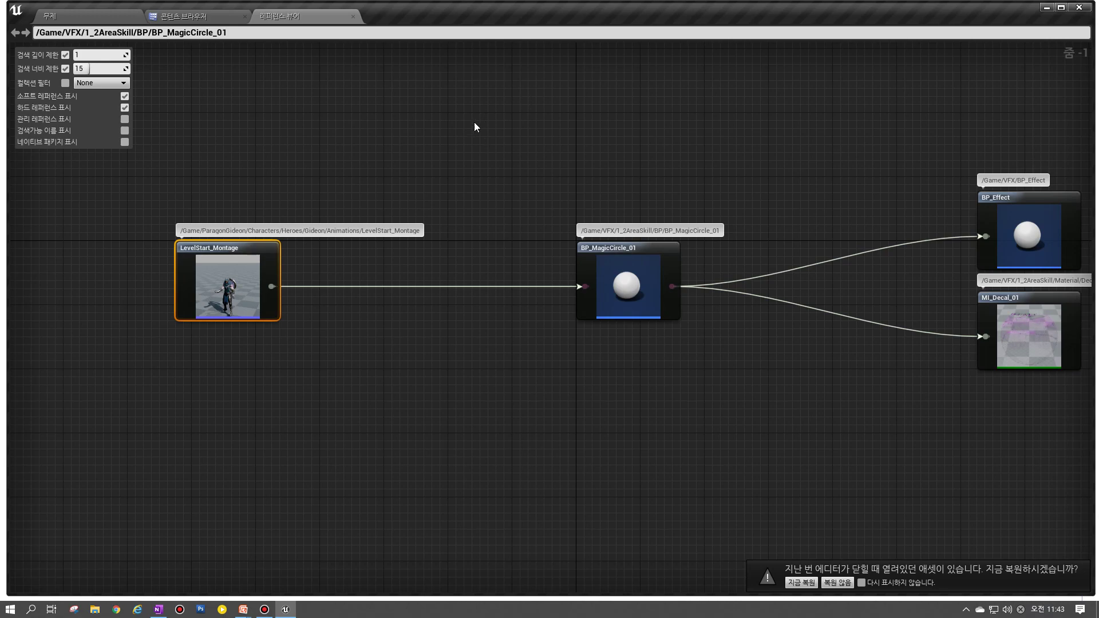
right_drag(517, 451, 322, 377)
scroll(331, 163, up, 1)
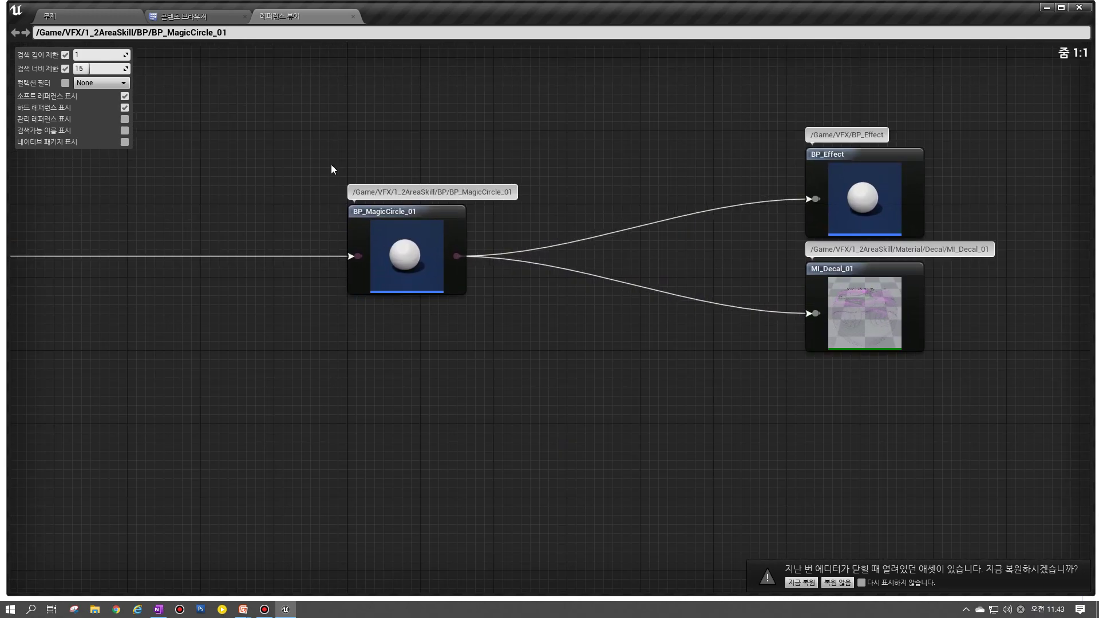
drag(389, 307, 308, 258)
scroll(318, 411, down, 3)
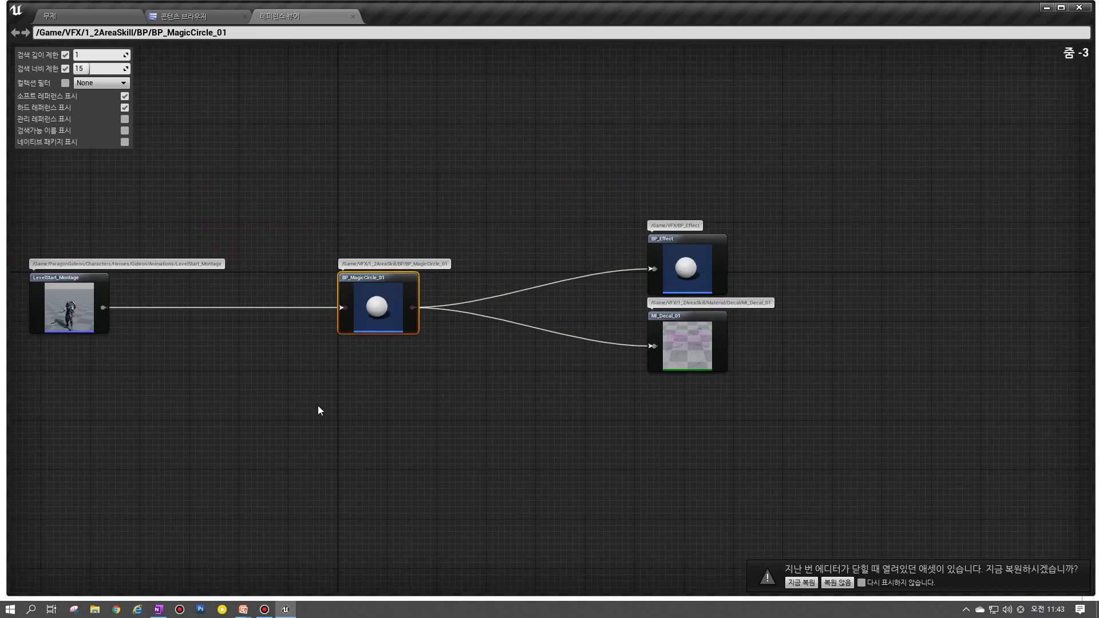
scroll(343, 398, up, 3)
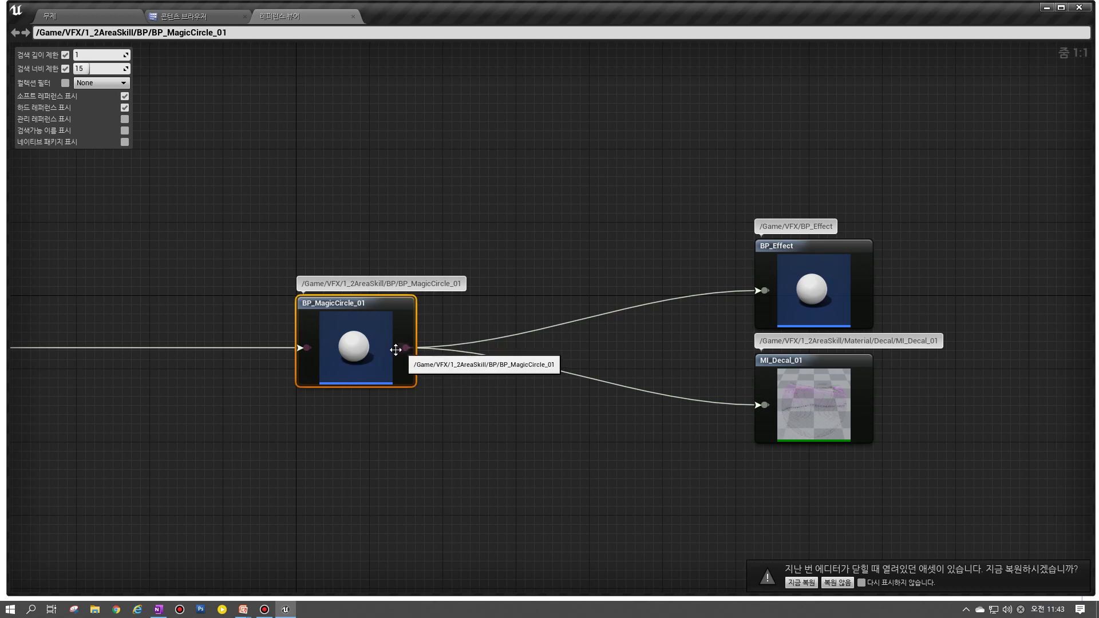
scroll(797, 330, down, 2)
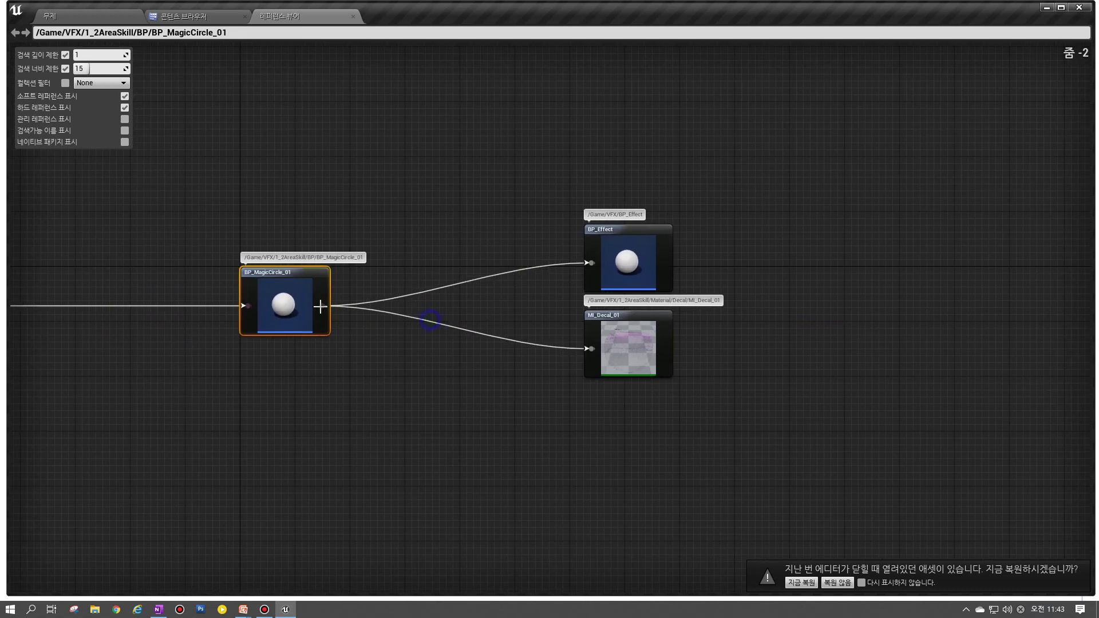
Step: Locate BP_MagicCircle_01 in the Content Browser from its graph node, then return to the reference graph
right_click(309, 280)
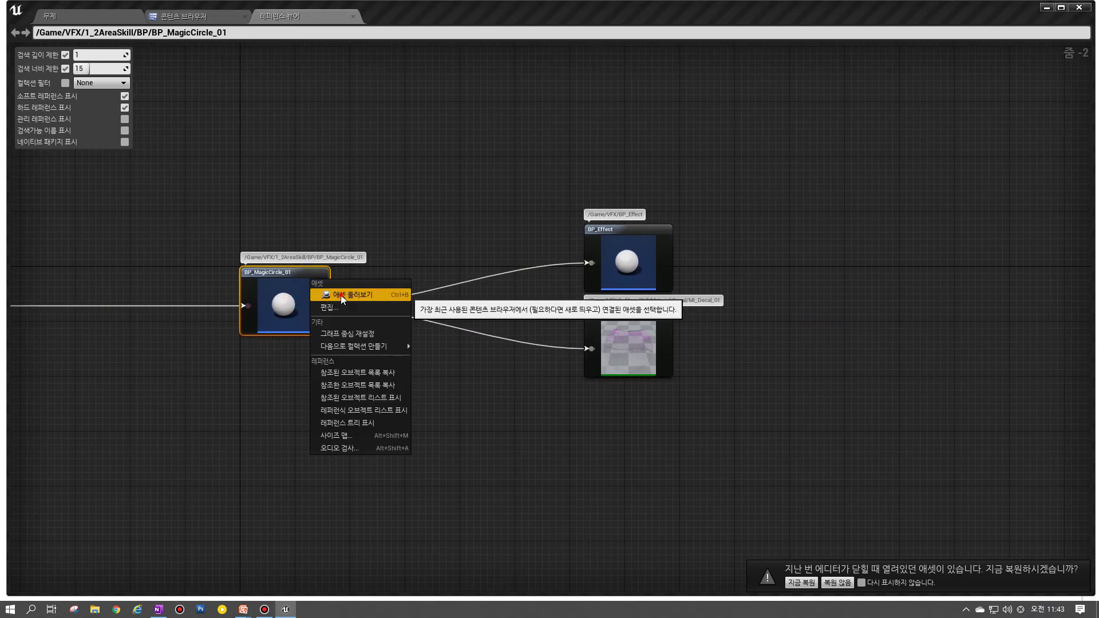
click(329, 293)
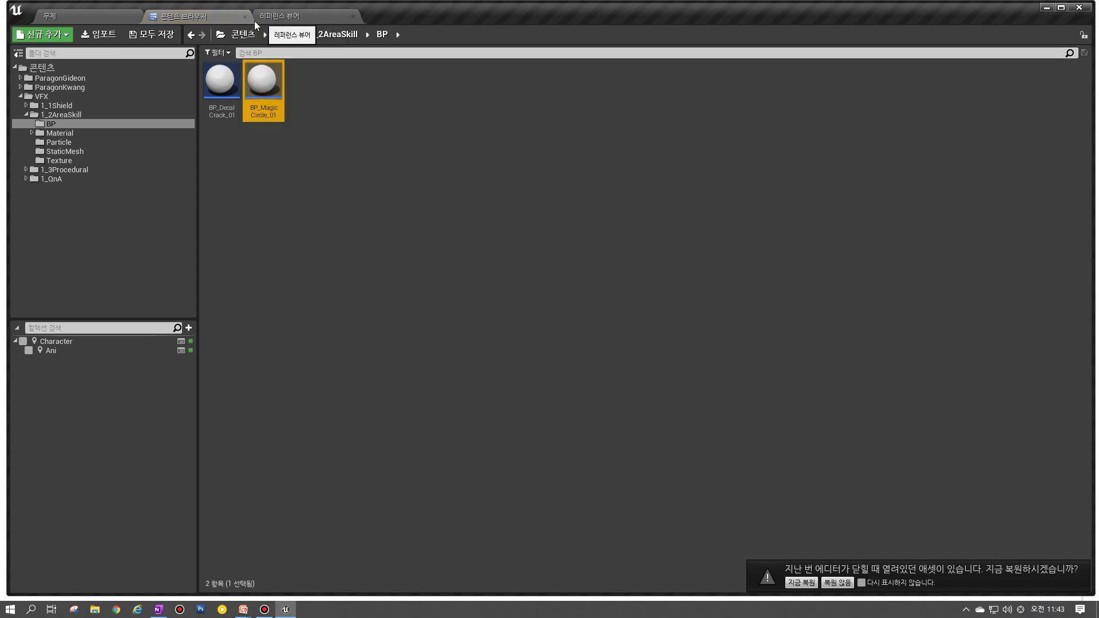
click(272, 16)
click(212, 16)
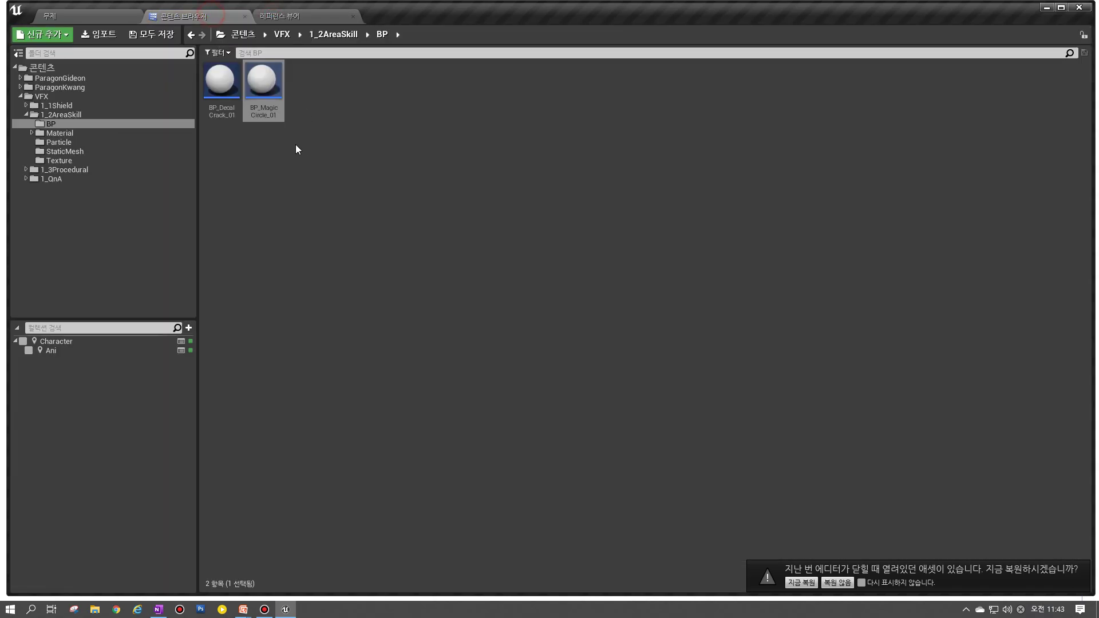
click(297, 17)
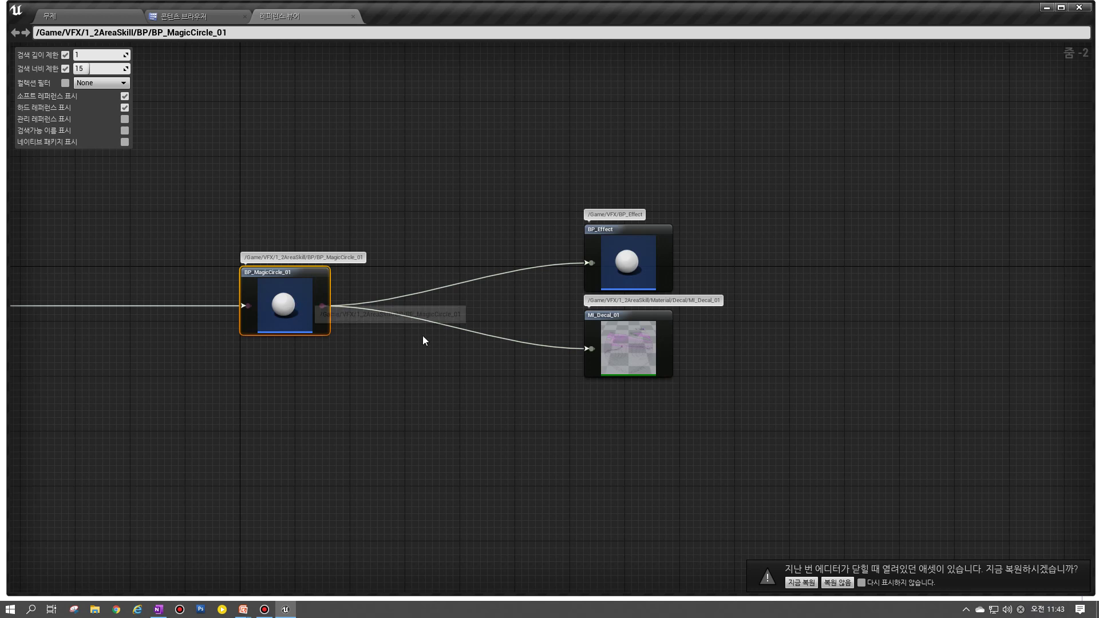
Step: Locate the BP_Effect node's asset in the Content Browser, then go back to the Reference Viewer
click(630, 262)
right_drag(632, 258, 566, 265)
scroll(567, 266, up, 2)
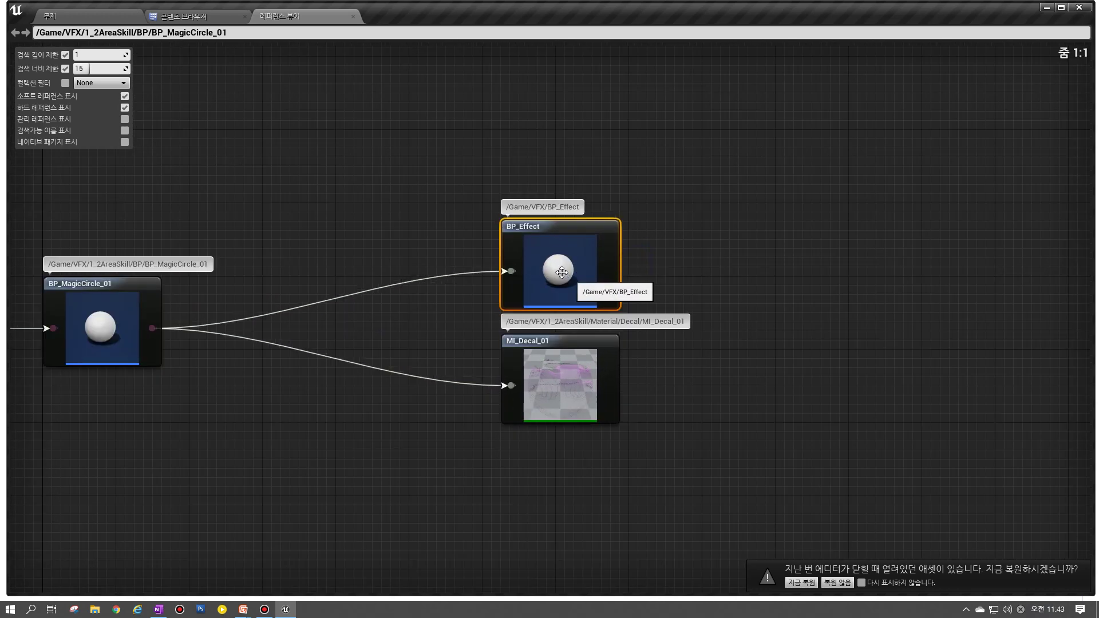
right_click(579, 253)
click(604, 269)
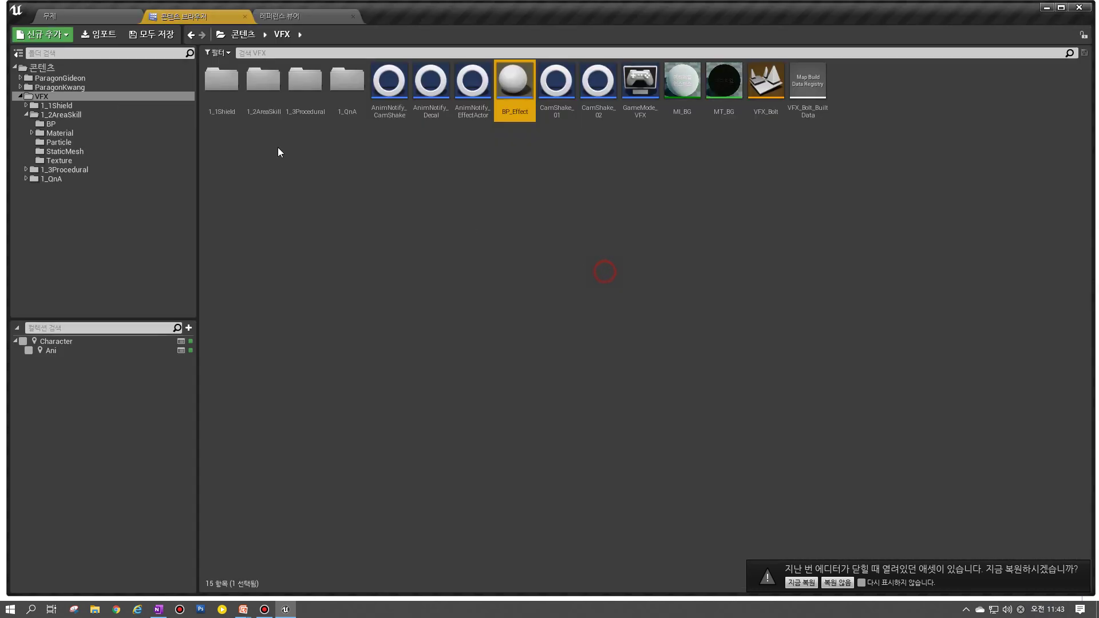
click(278, 17)
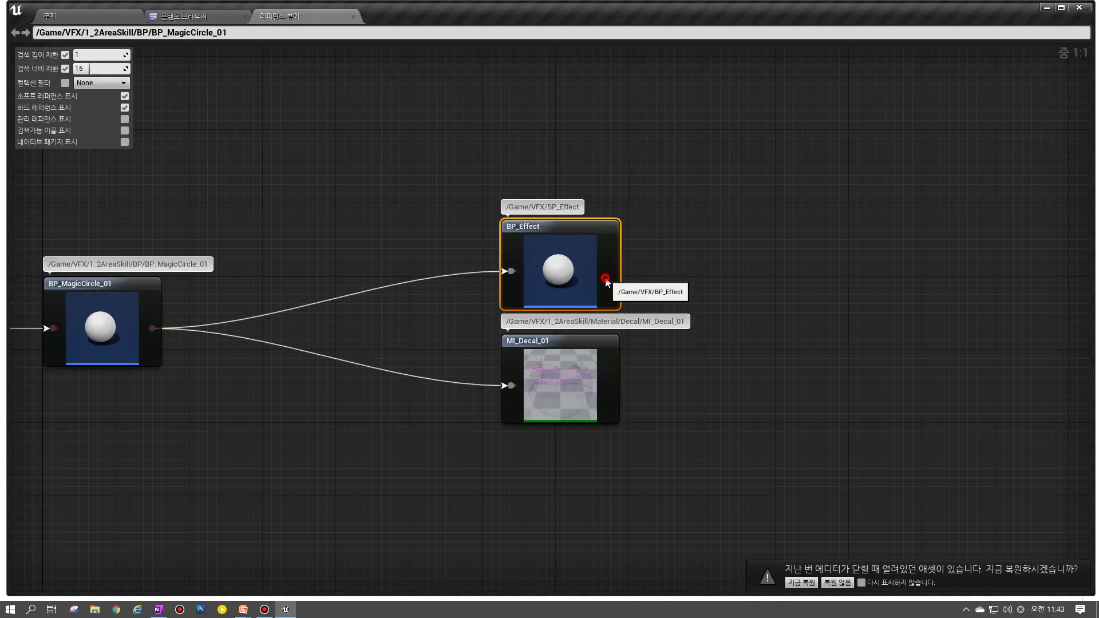
Step: Recenter the graph on BP_Effect to view its referencing assets, then recenter it on BP_MagicCircle_01
double_click(587, 287)
scroll(572, 297, down, 2)
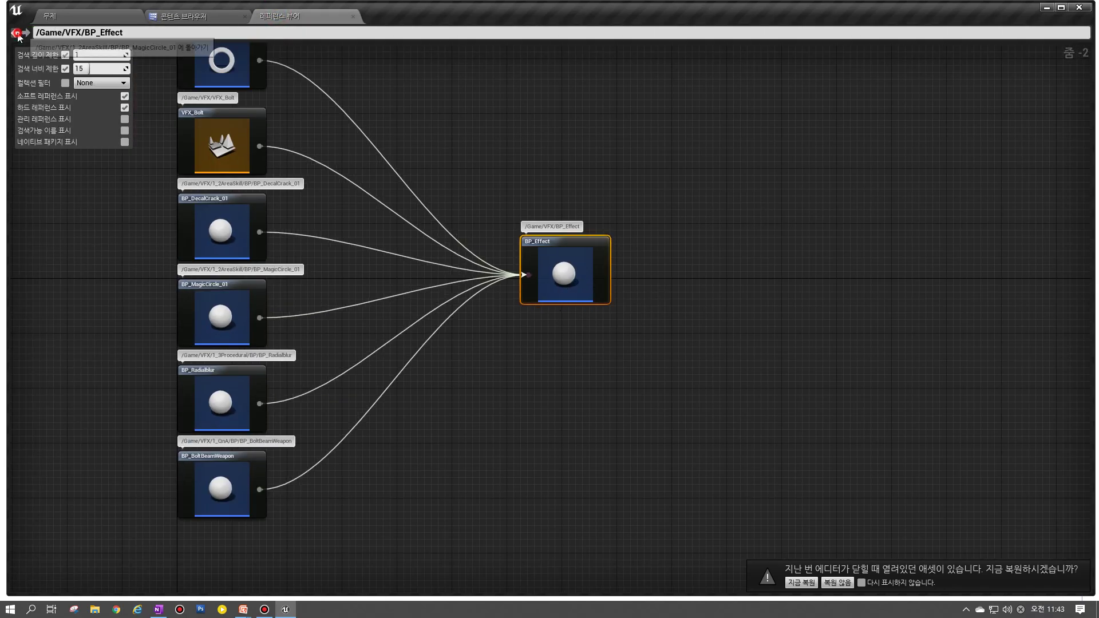
double_click(220, 315)
scroll(553, 294, up, 2)
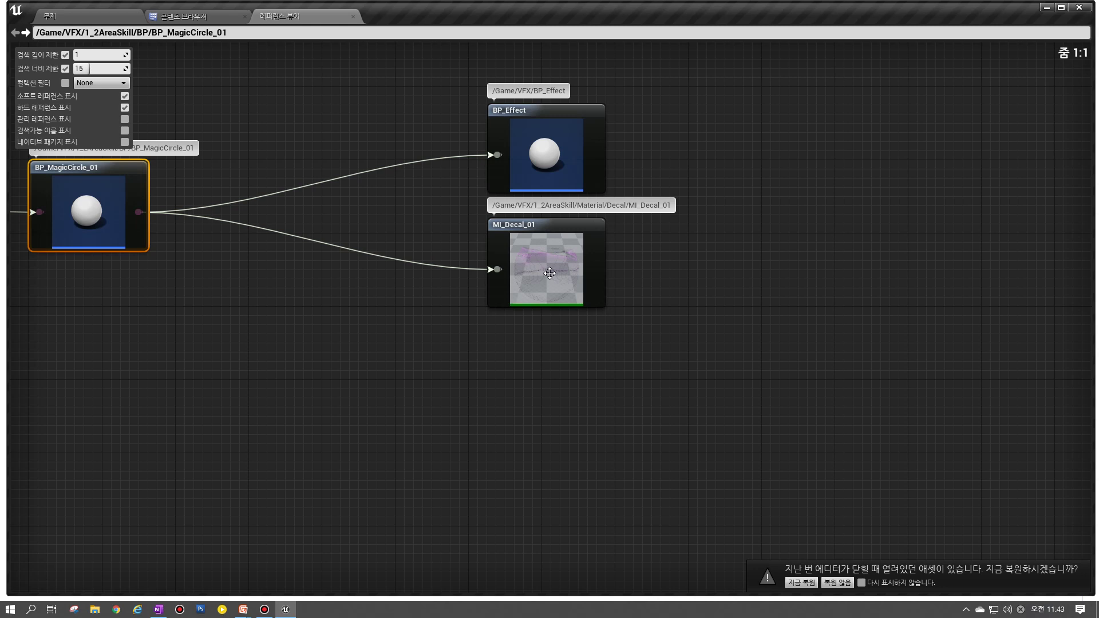
Step: Recenter the graph on MI_Decal_01 and inspect its links to BP_MagicCircle_01 and MT_Decal_01
double_click(553, 272)
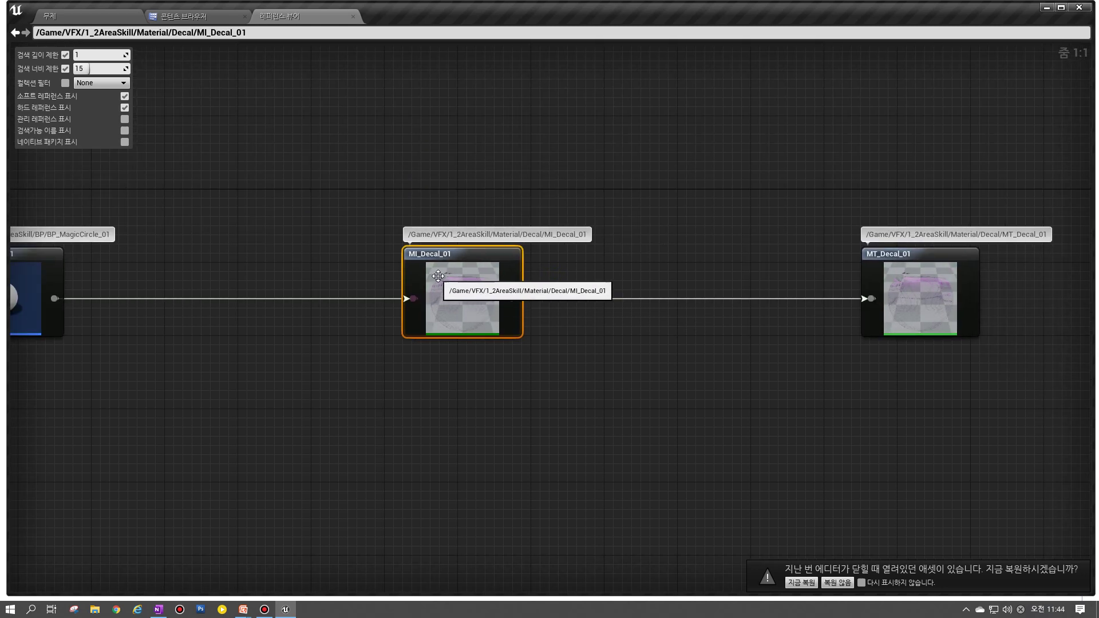
right_drag(194, 313, 375, 310)
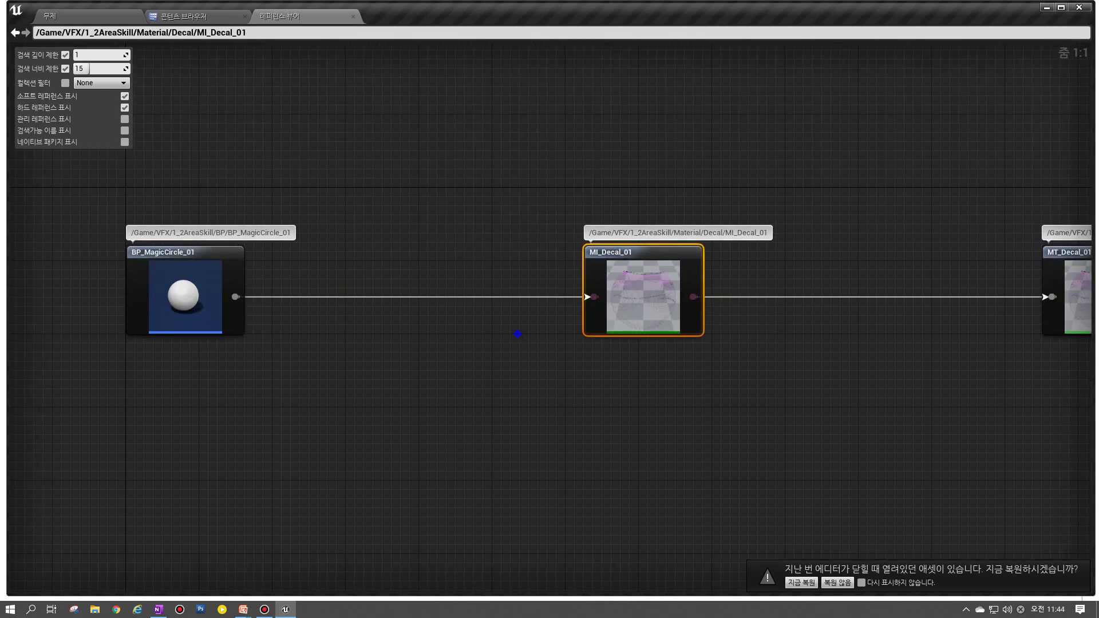
right_drag(521, 328, 395, 311)
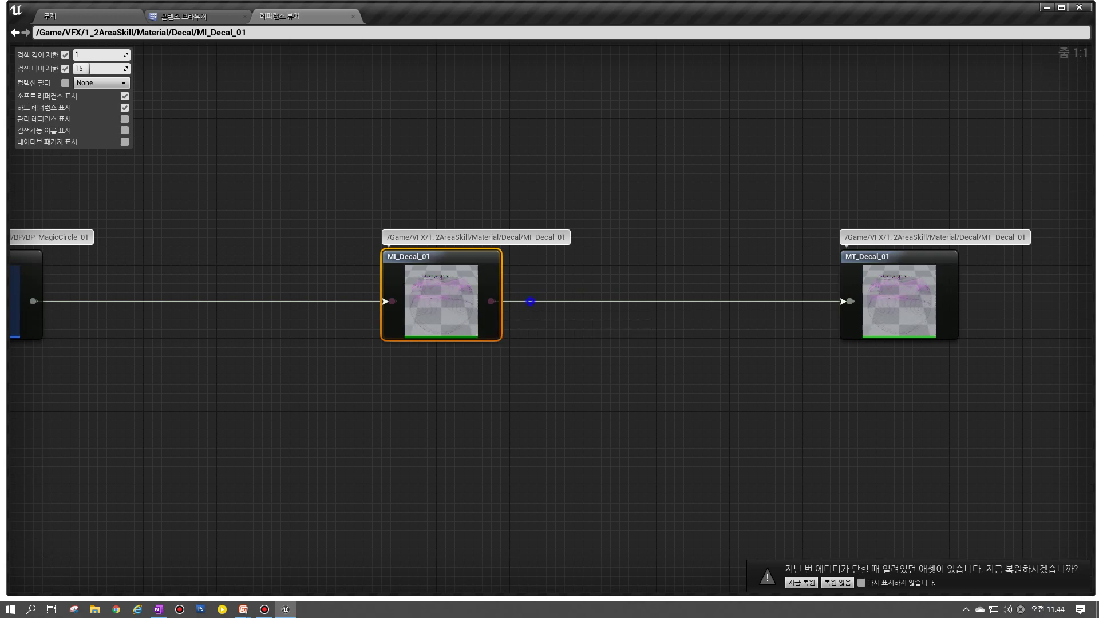
right_drag(914, 301, 669, 316)
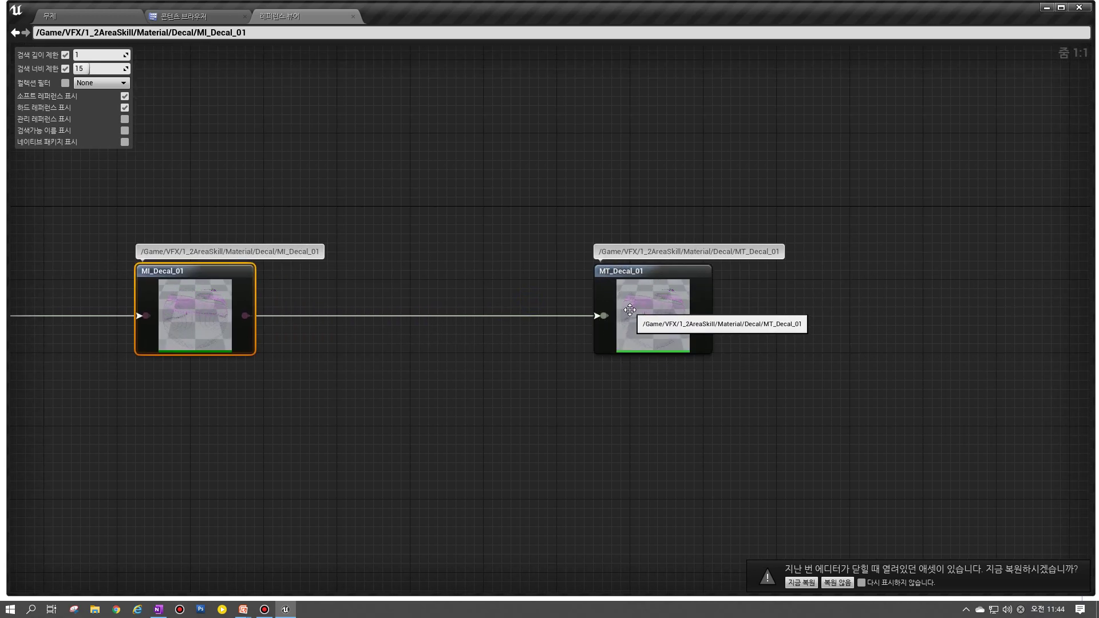
Step: Recenter the graph on MT_Decal_01 and inspect the textures and material functions it references
double_click(630, 309)
scroll(321, 292, down, 3)
click(600, 254)
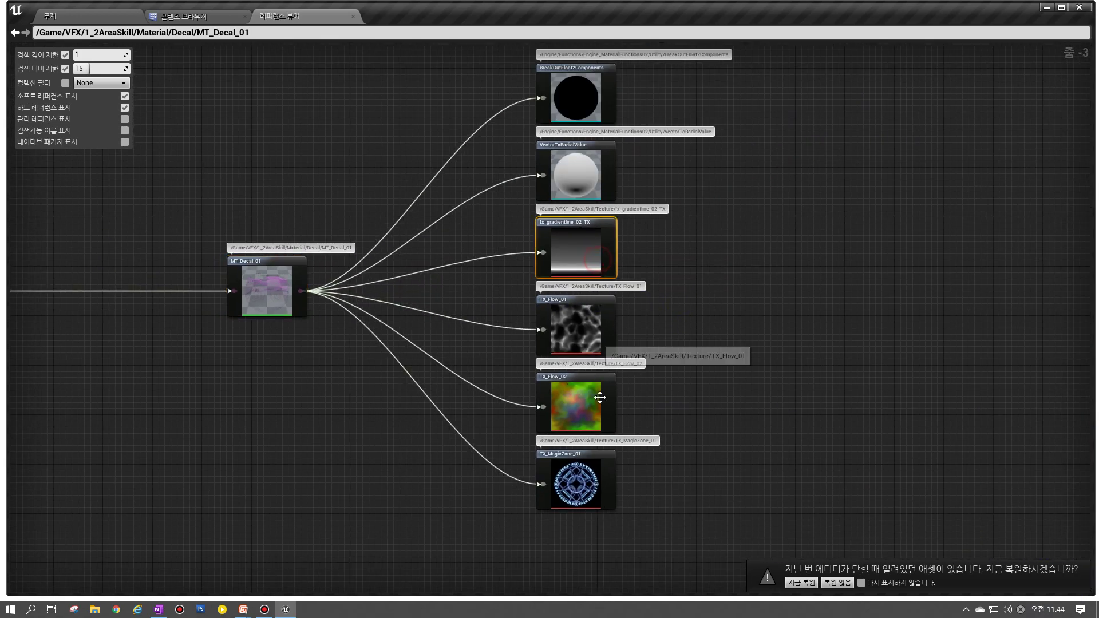
scroll(486, 339, down, 3)
scroll(417, 301, up, 3)
Step: Step back up the reference chain through MI_Decal_01 to BP_MagicCircle_01
double_click(320, 315)
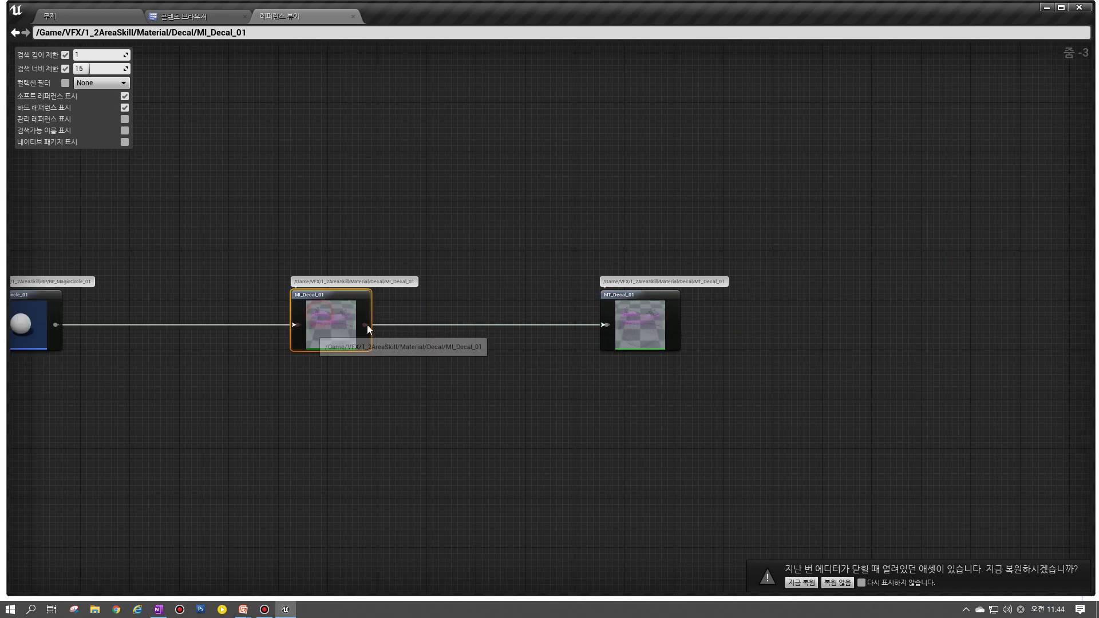
scroll(366, 327, down, 1)
right_drag(157, 346, 319, 338)
double_click(278, 327)
right_drag(487, 346, 635, 345)
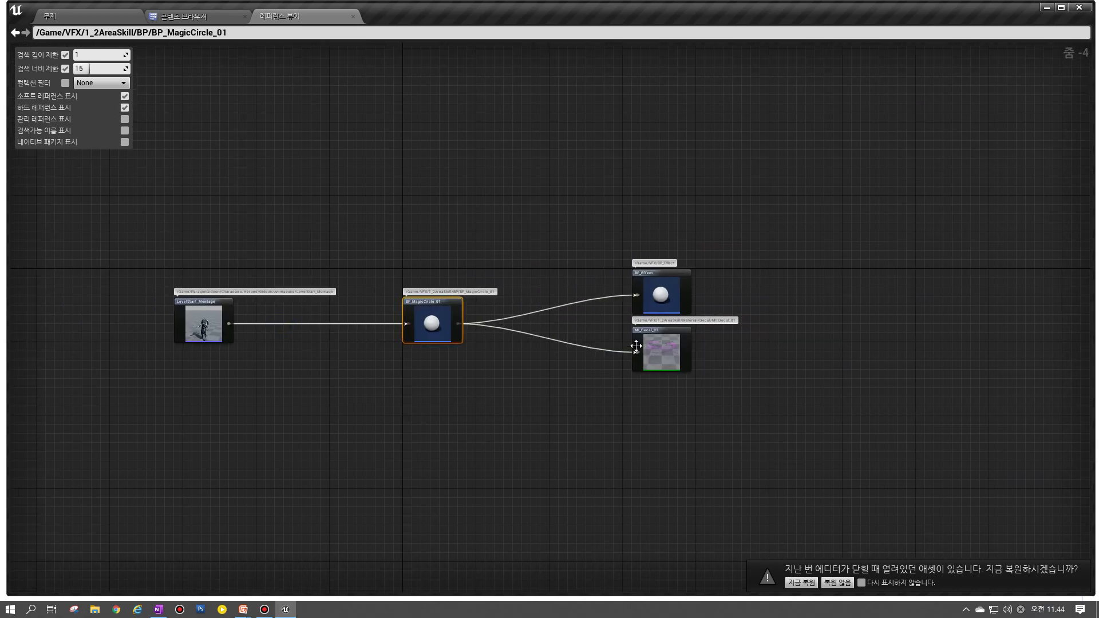
Step: Follow the chain down from MI_Decal_01 to MT_Decal_01, then recenter the graph on MI_Decal_01
double_click(637, 345)
click(917, 350)
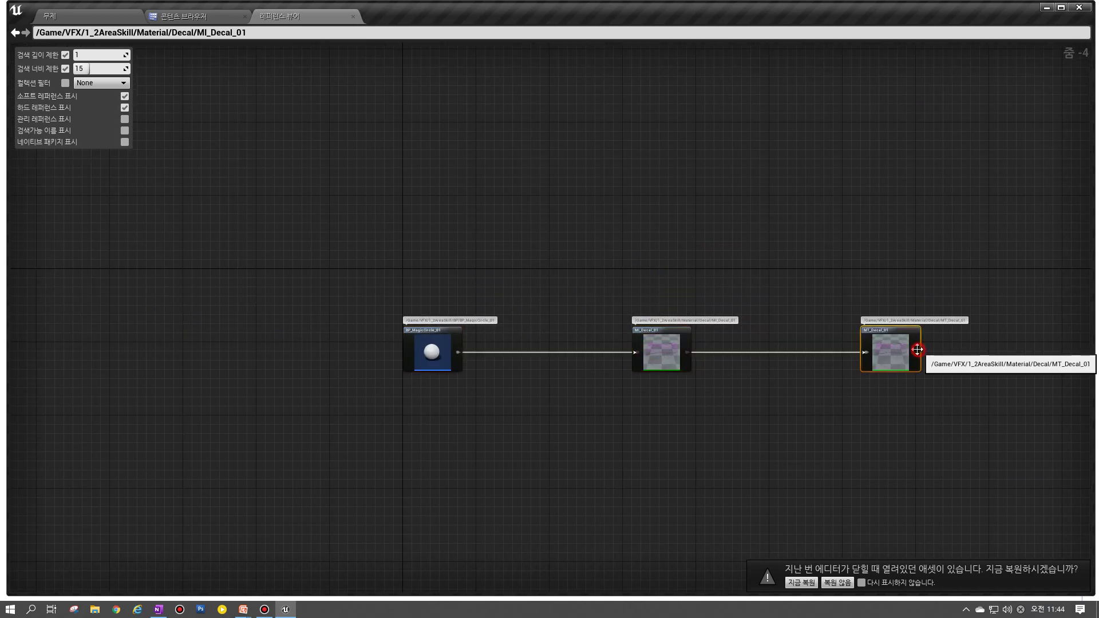
double_click(917, 349)
double_click(640, 351)
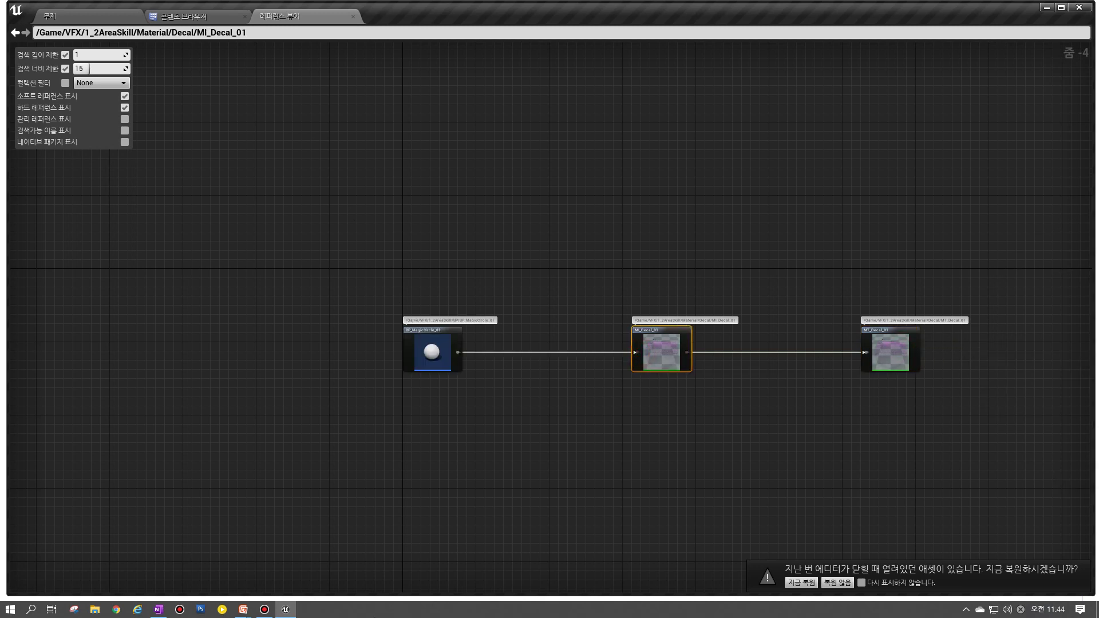
Step: Switch to the PowerPoint slide show at the slide on Reference Viewer optimization
mouse_move(244, 610)
click(284, 556)
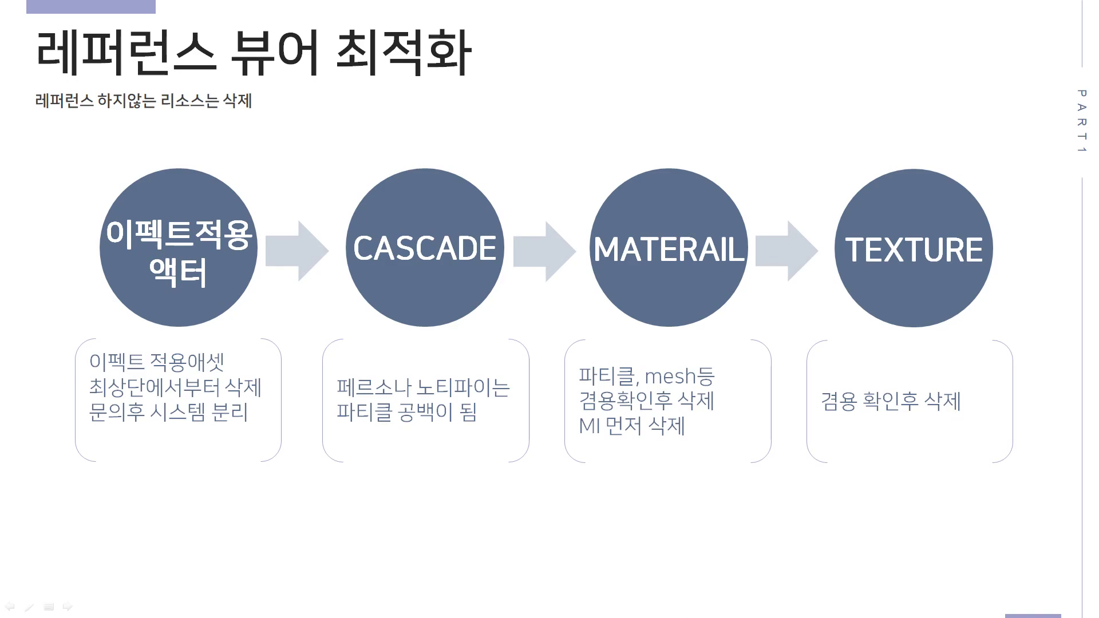
Step: Switch to the Unreal Editor, attempt to delete TX_MagicZone_01 from the 1_2AreaSkill Texture folder to check its references, and cancel the deletion
key(alt+Tab)
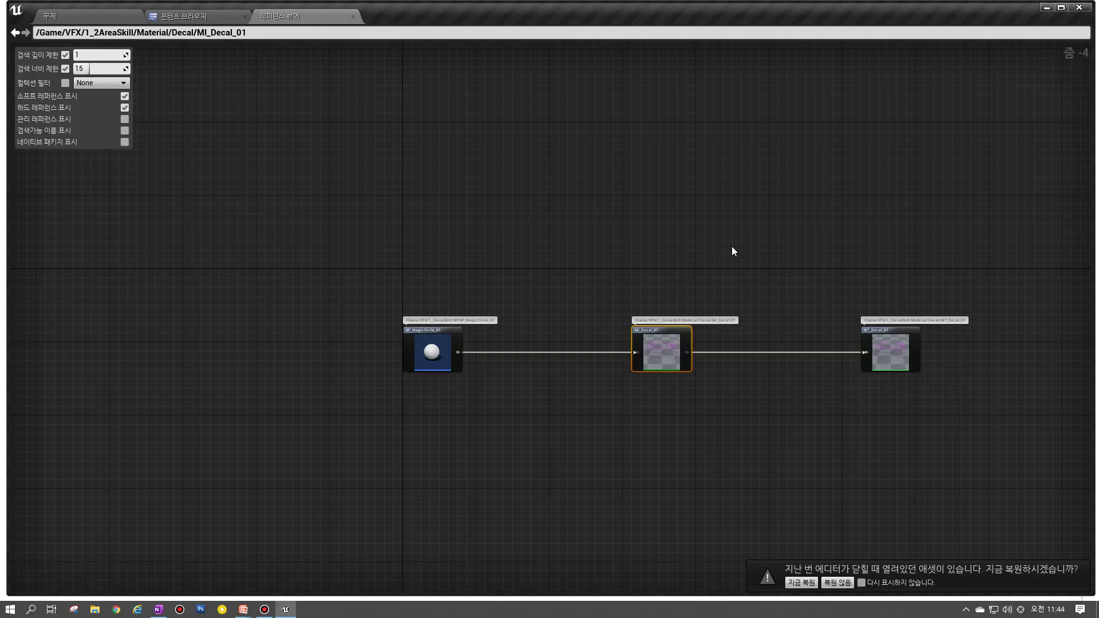
click(152, 20)
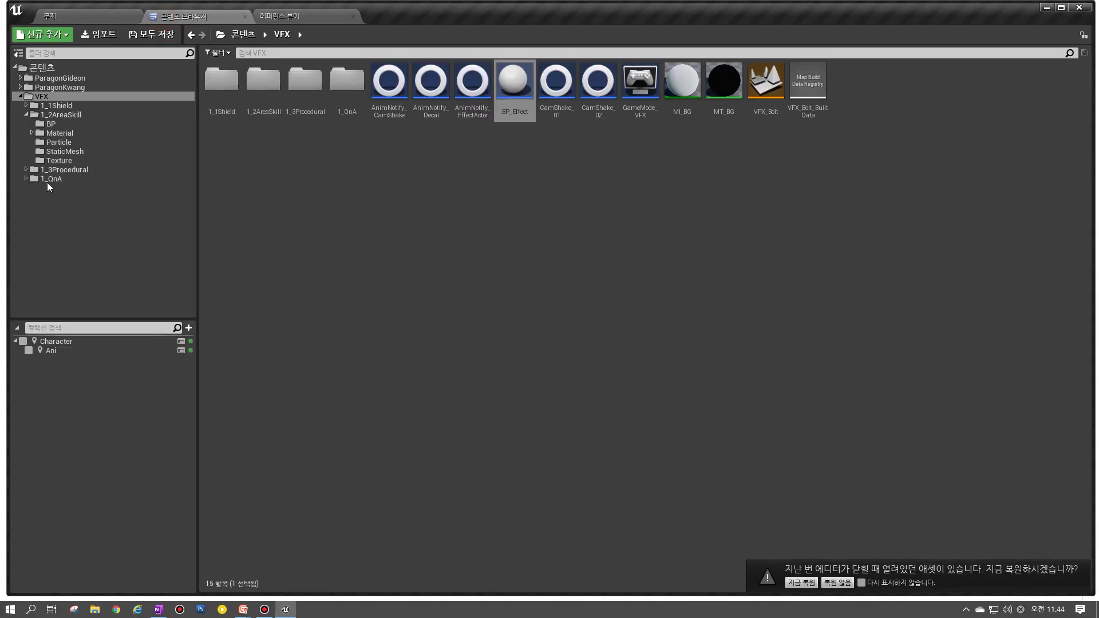
click(59, 160)
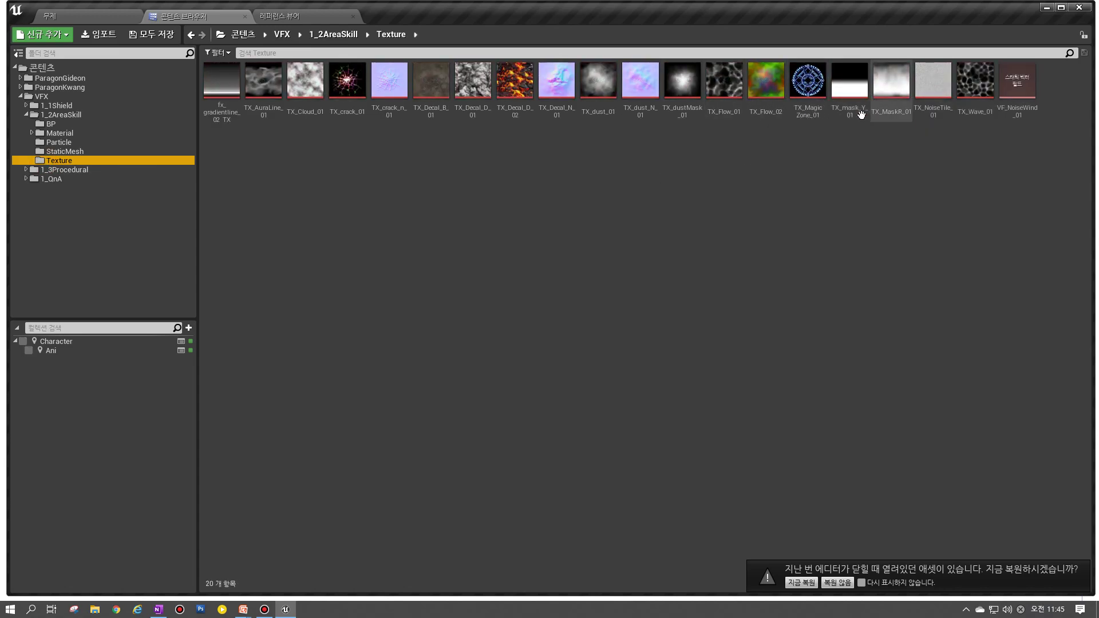
click(804, 111)
key(Delete)
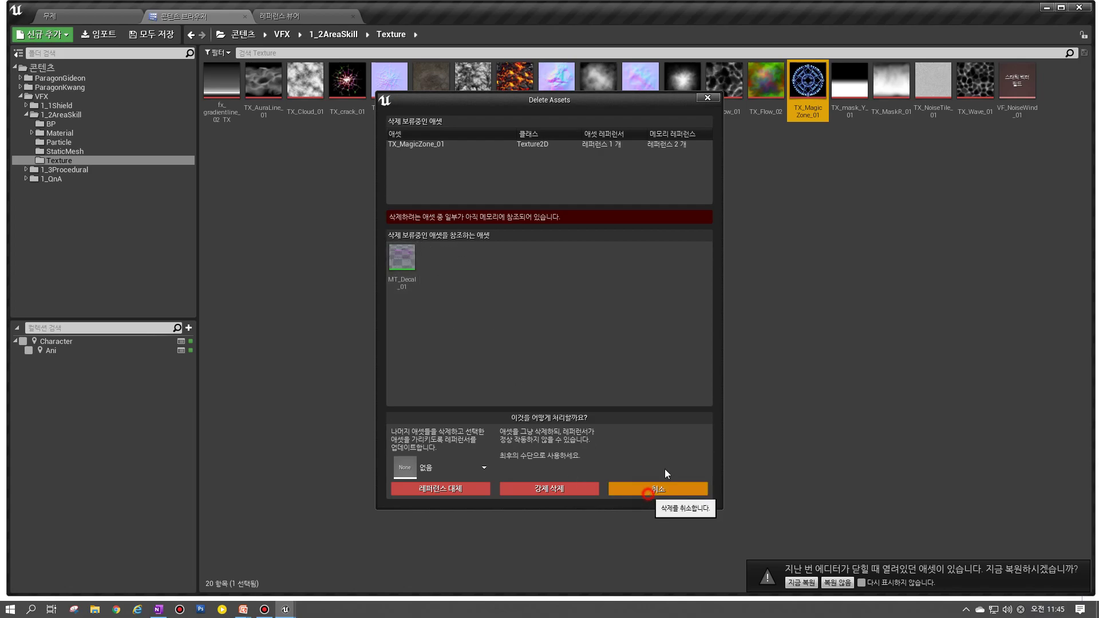
click(659, 489)
Step: Open the Reference Viewer for the TX_MagicZone_01 texture and examine which material references it
right_click(801, 90)
click(841, 370)
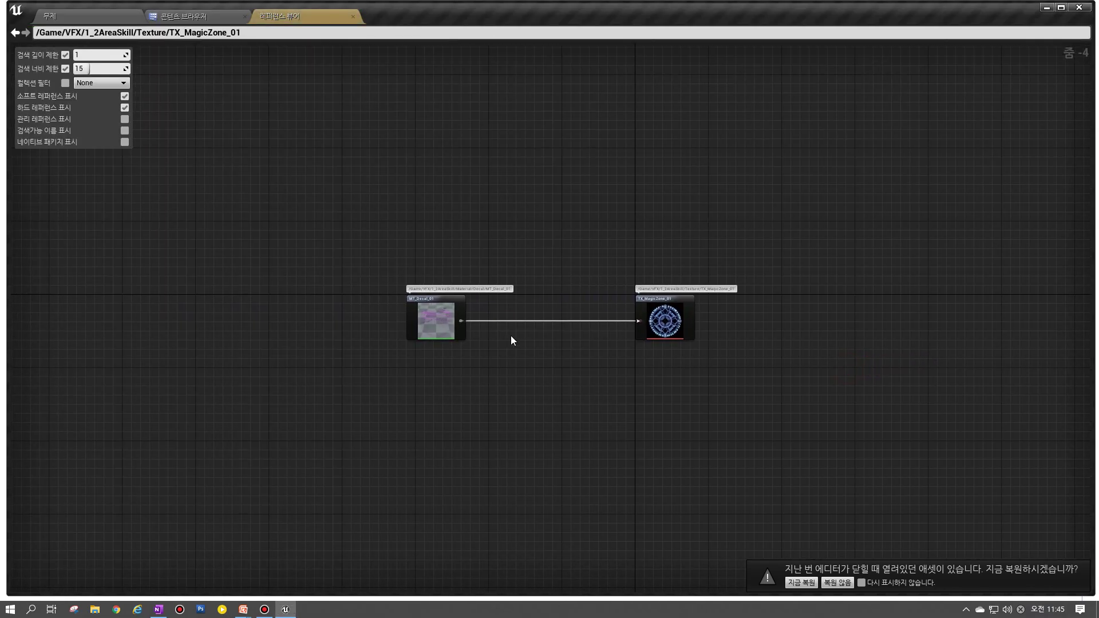
scroll(703, 331, down, 1)
click(353, 316)
scroll(467, 336, down, 2)
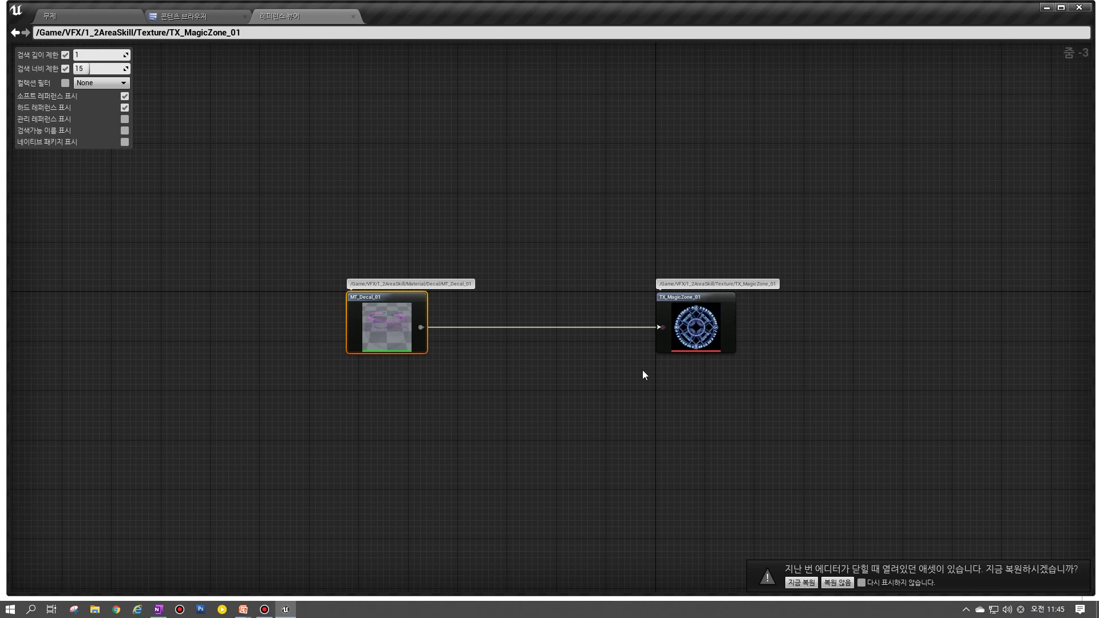
right_drag(376, 494, 539, 360)
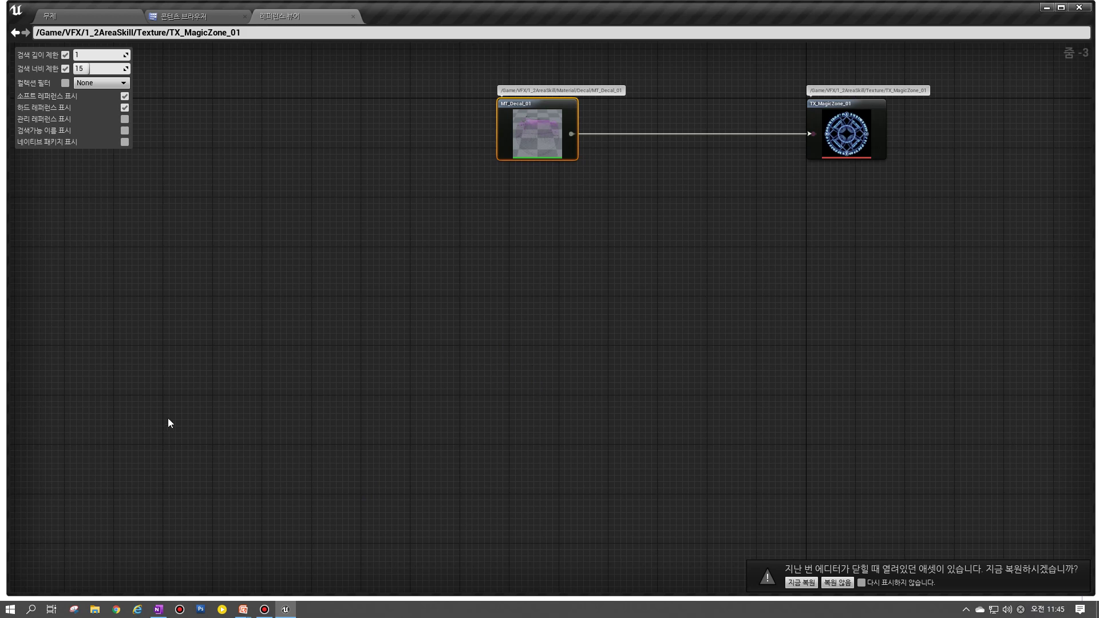
scroll(484, 387, down, 3)
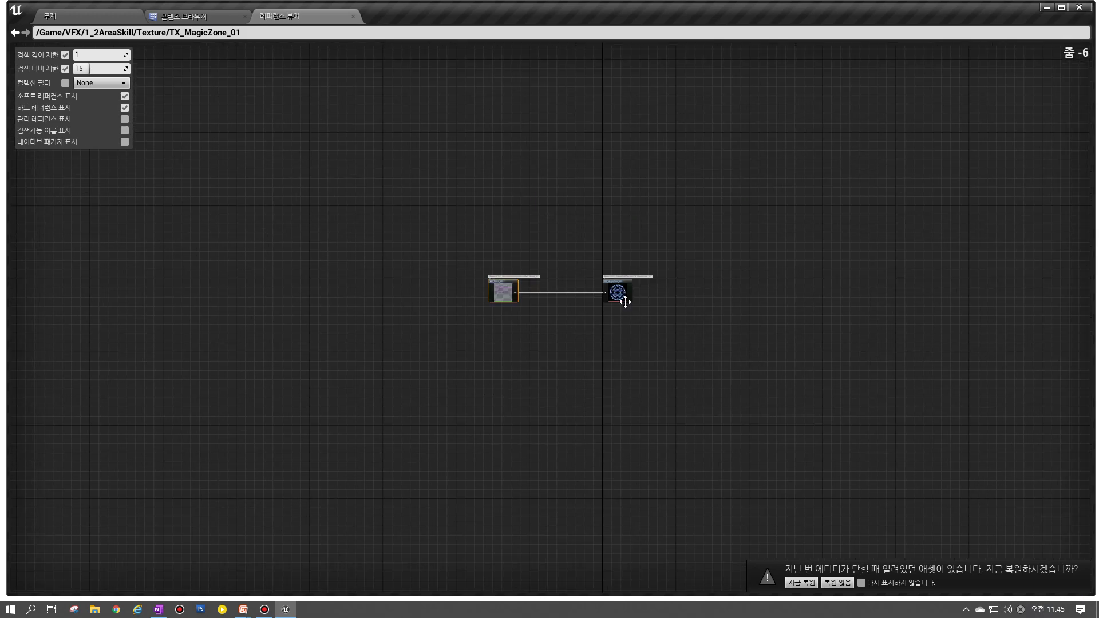
scroll(579, 320, up, 3)
click(681, 258)
scroll(664, 281, down, 4)
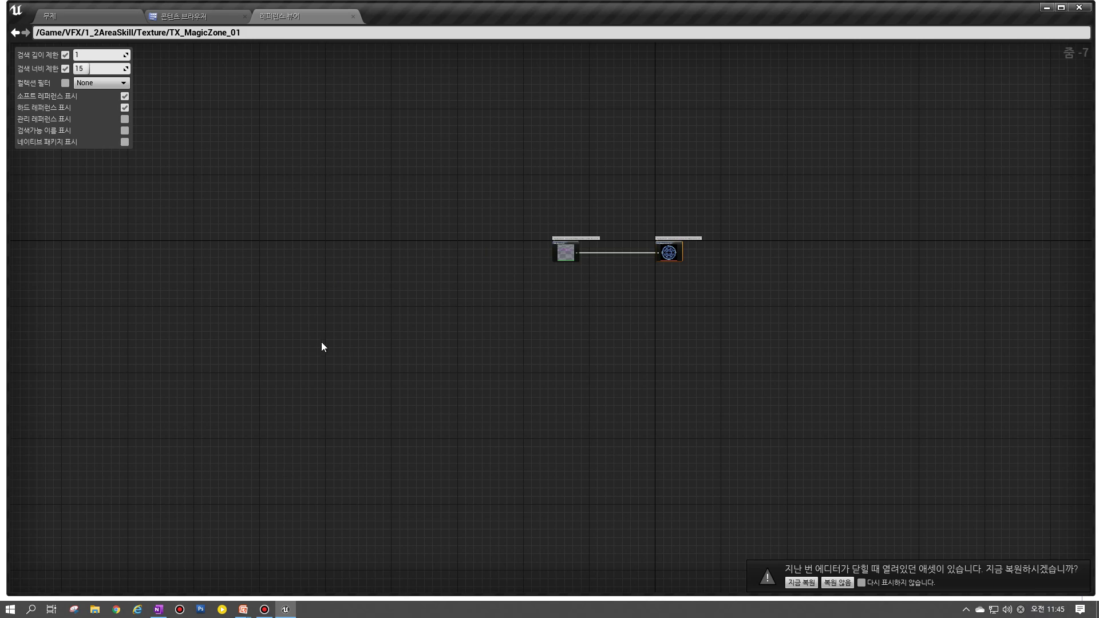
scroll(625, 273, up, 3)
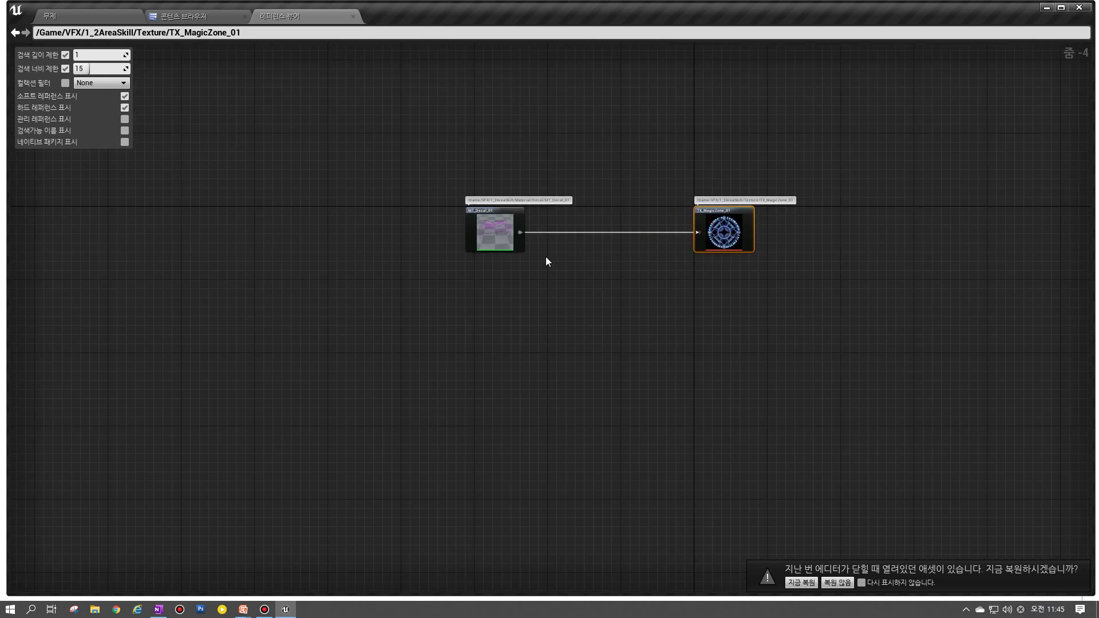
scroll(563, 257, up, 1)
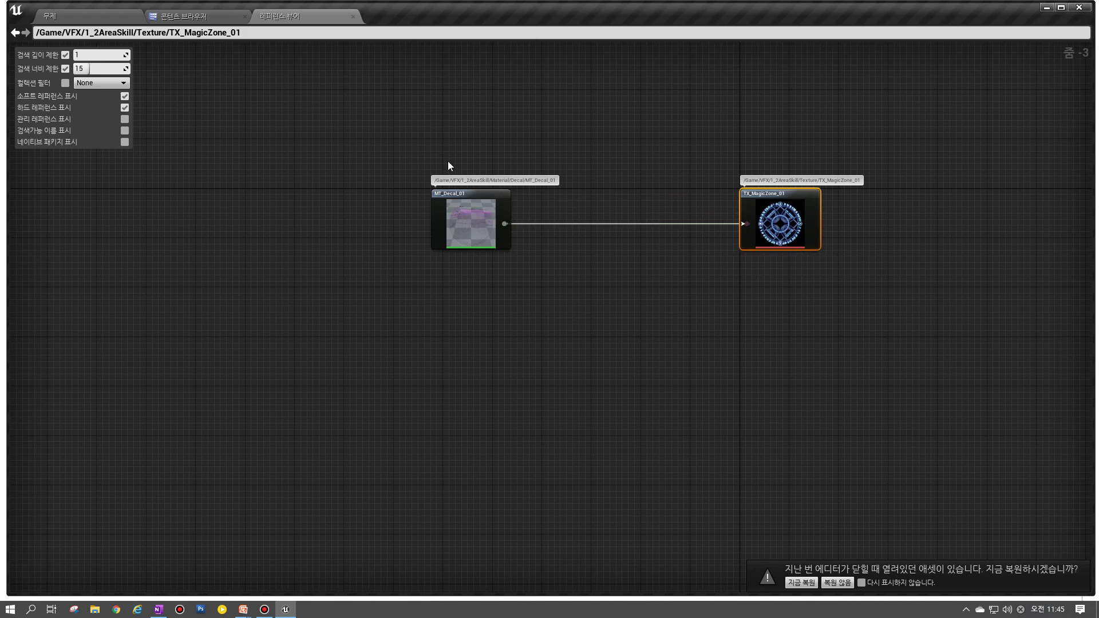
Step: Recenter the reference graph on MT_Decal_01, locate that material in the Content Browser, and open it docked in the main editor window
double_click(457, 216)
right_click(457, 216)
click(481, 229)
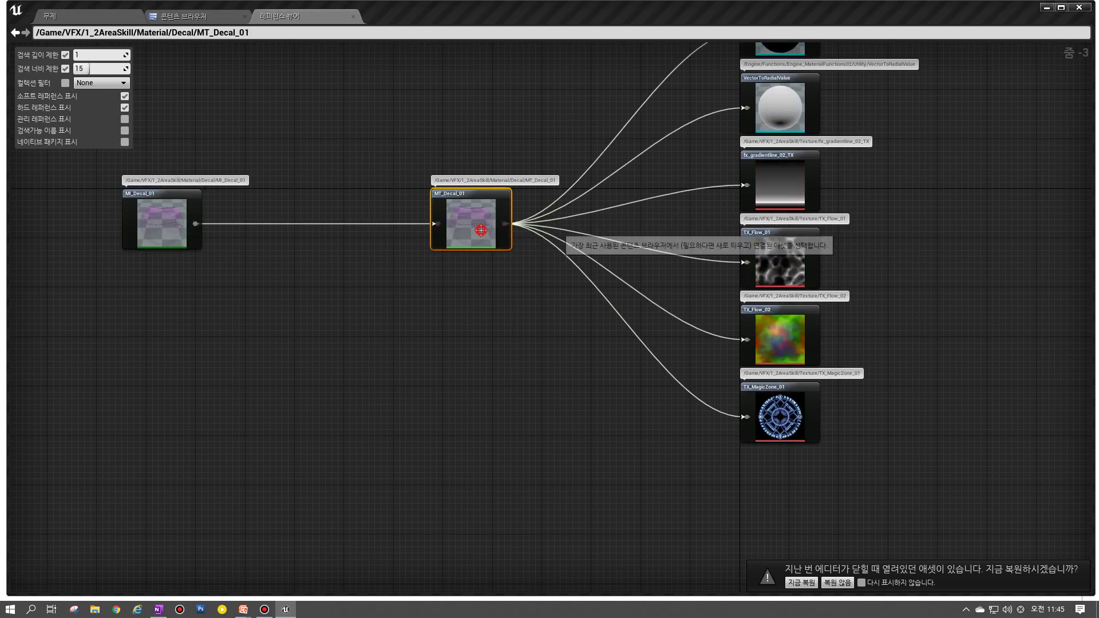
double_click(428, 92)
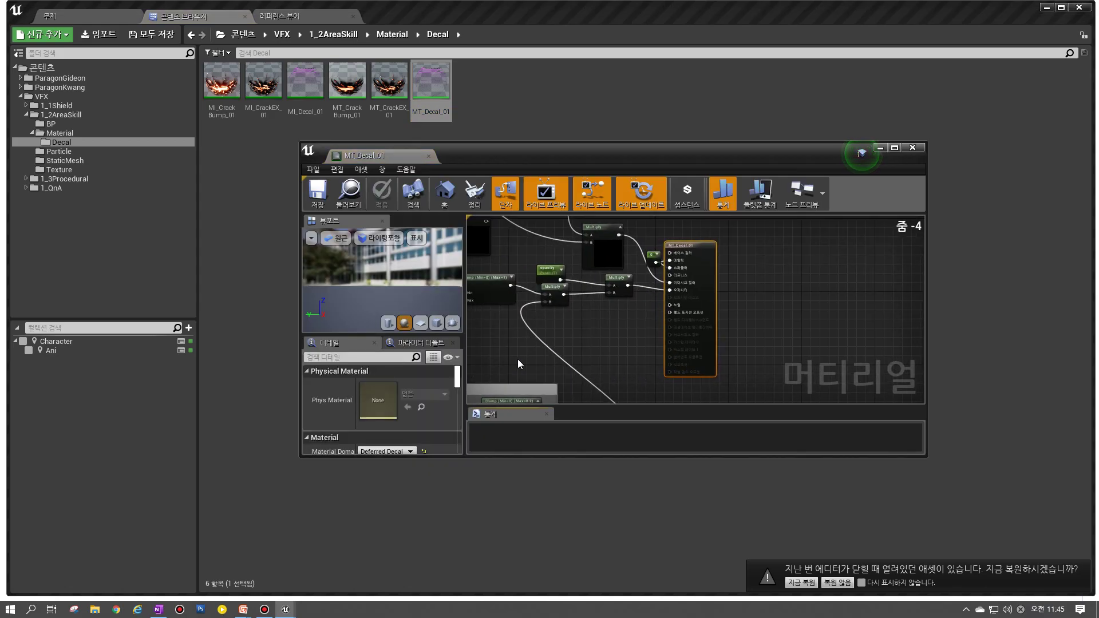
drag(395, 162, 384, 25)
Step: Reset the TX_MagicZone_01 texture sample in MT_Decal_01 to the default texture, and clear its texture to None
right_drag(486, 373, 854, 234)
click(693, 292)
scroll(171, 544, down, 2)
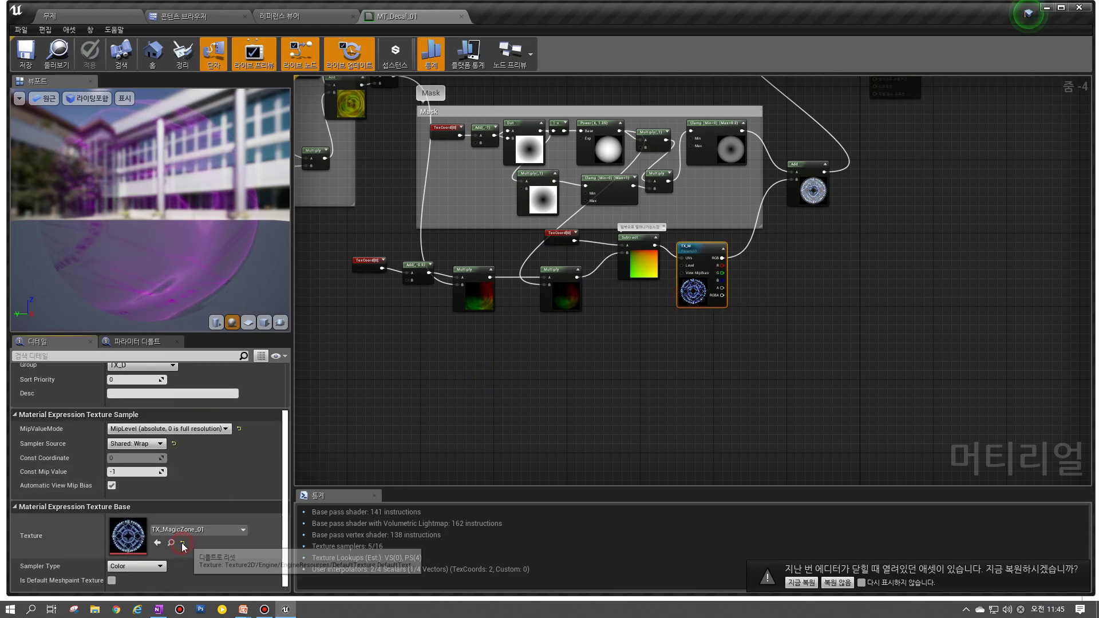
click(182, 545)
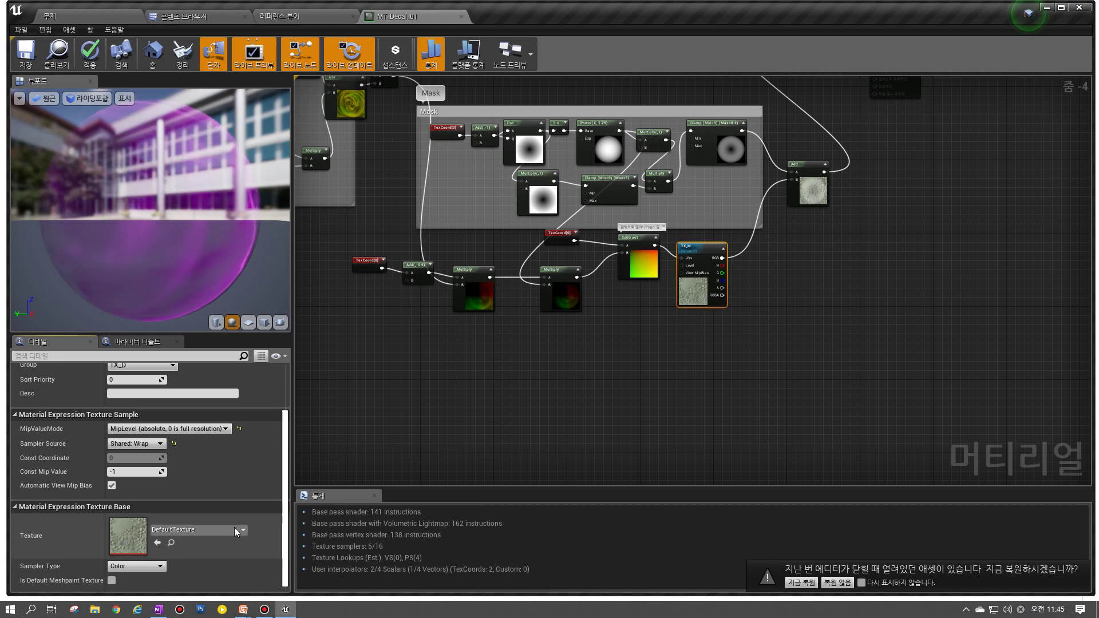
click(197, 529)
click(198, 328)
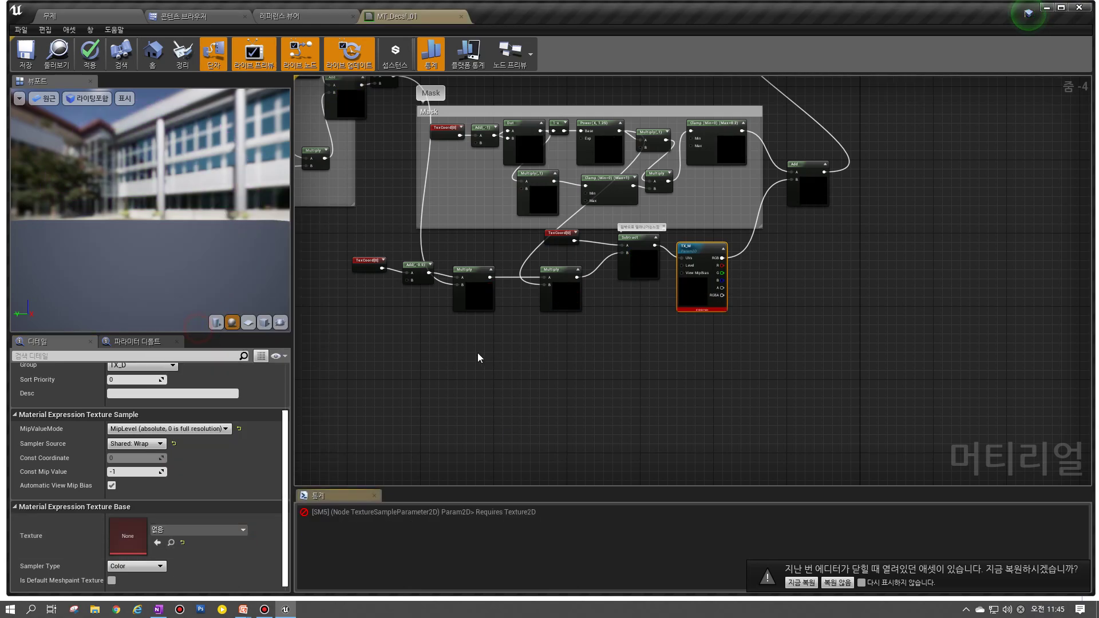
Step: Review the whole MT_Decal_01 graph, close the material without keeping the change, and select TX_Flow_02 in the reference graph
scroll(569, 344, down, 3)
right_drag(481, 412, 596, 409)
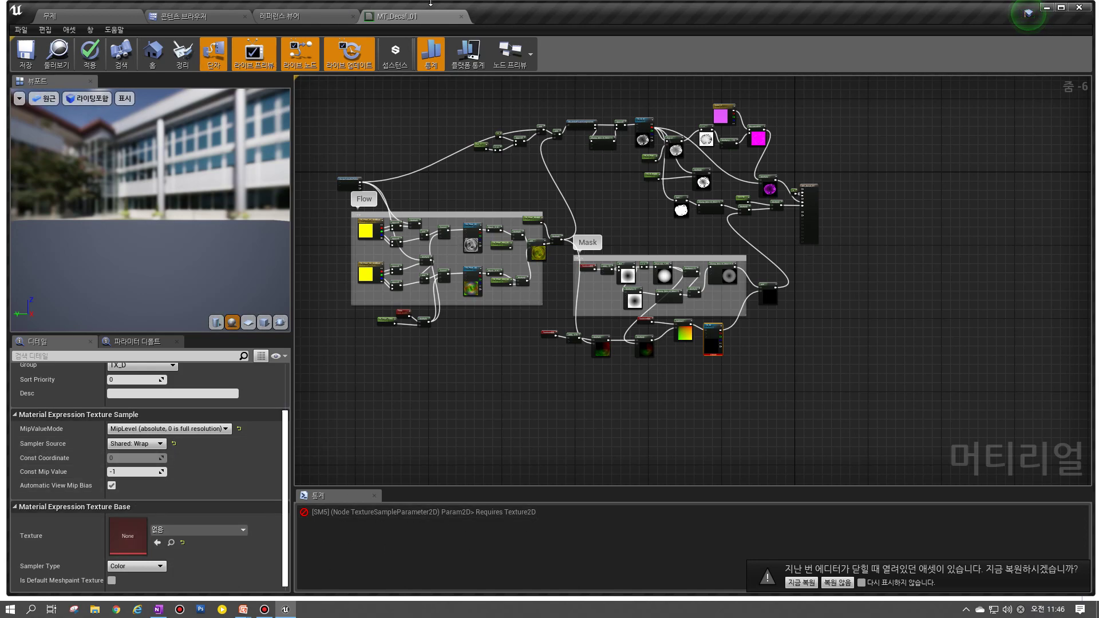
click(461, 16)
click(630, 346)
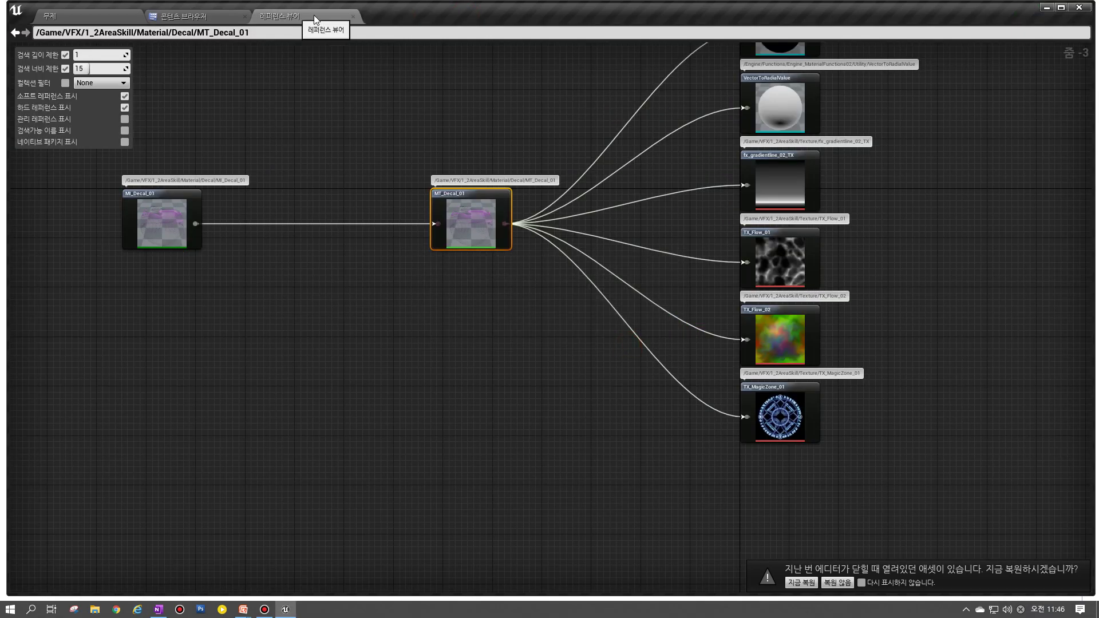
click(800, 327)
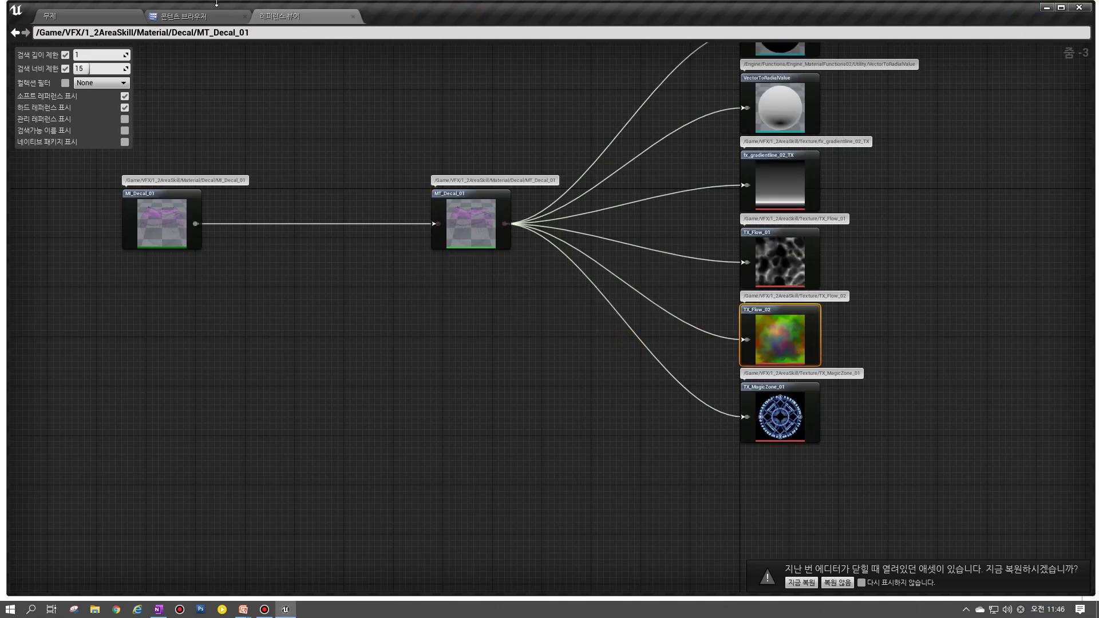
Step: Switch to the PowerPoint slide show and review the Reference Viewer optimization slide
mouse_move(240, 611)
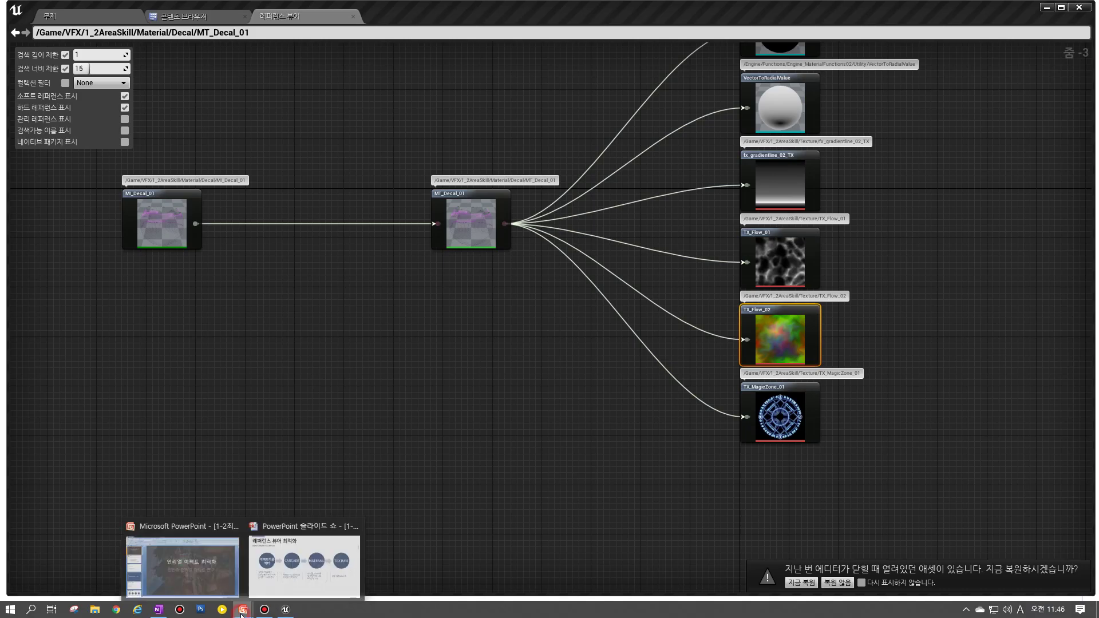
click(290, 563)
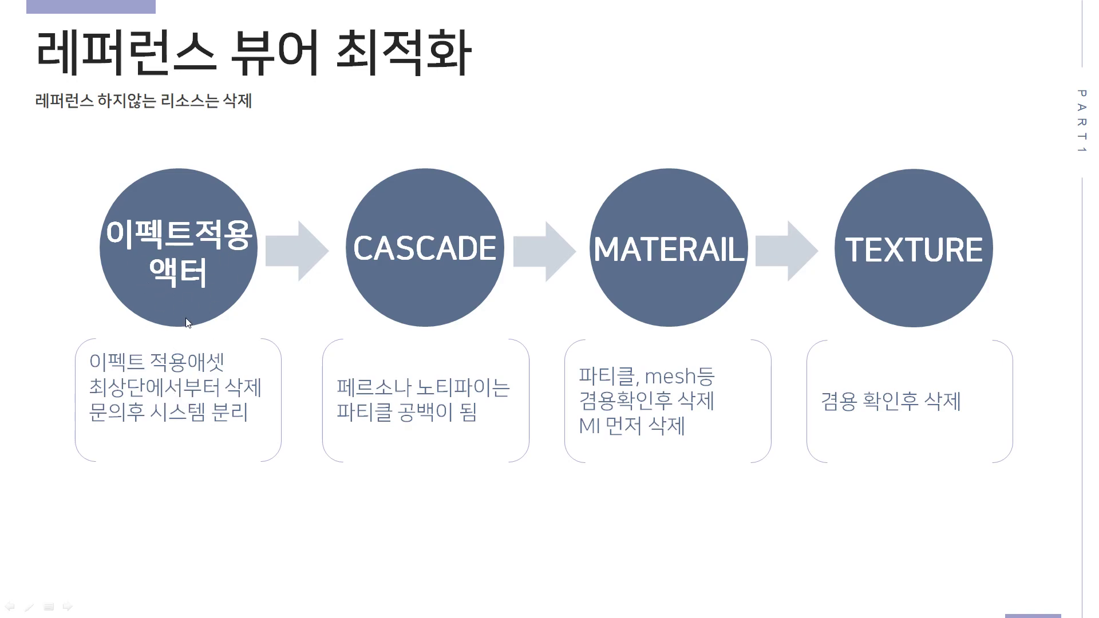
click(438, 360)
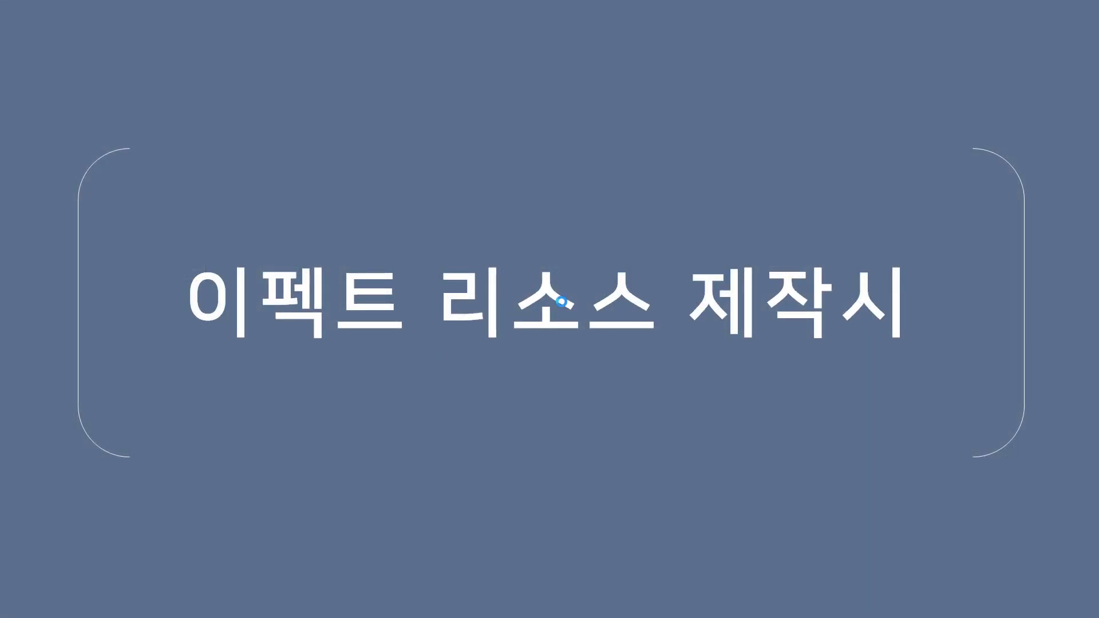
scroll(563, 296, up, 1)
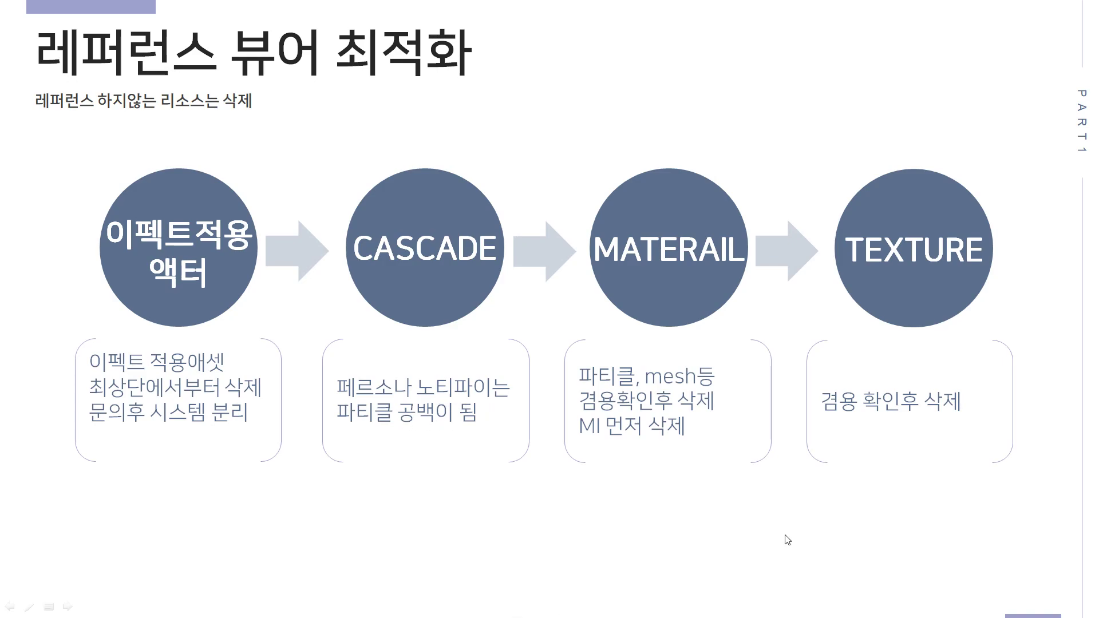
Step: Switch back to the Unreal Editor and open LevelStart_Montage from the Ani collection
key(alt+Tab)
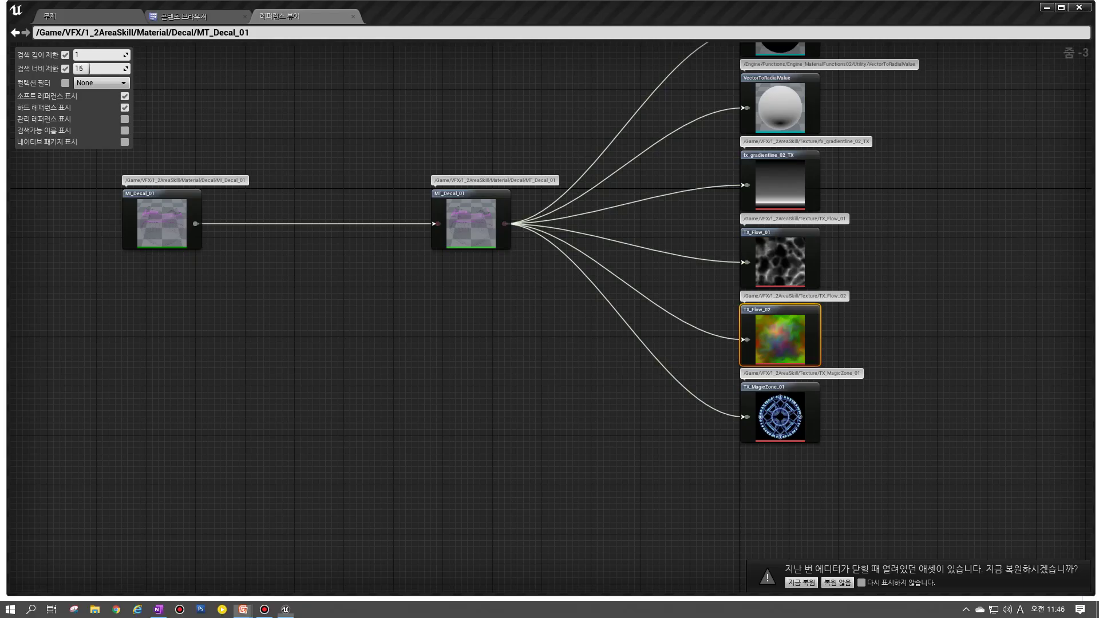
click(166, 24)
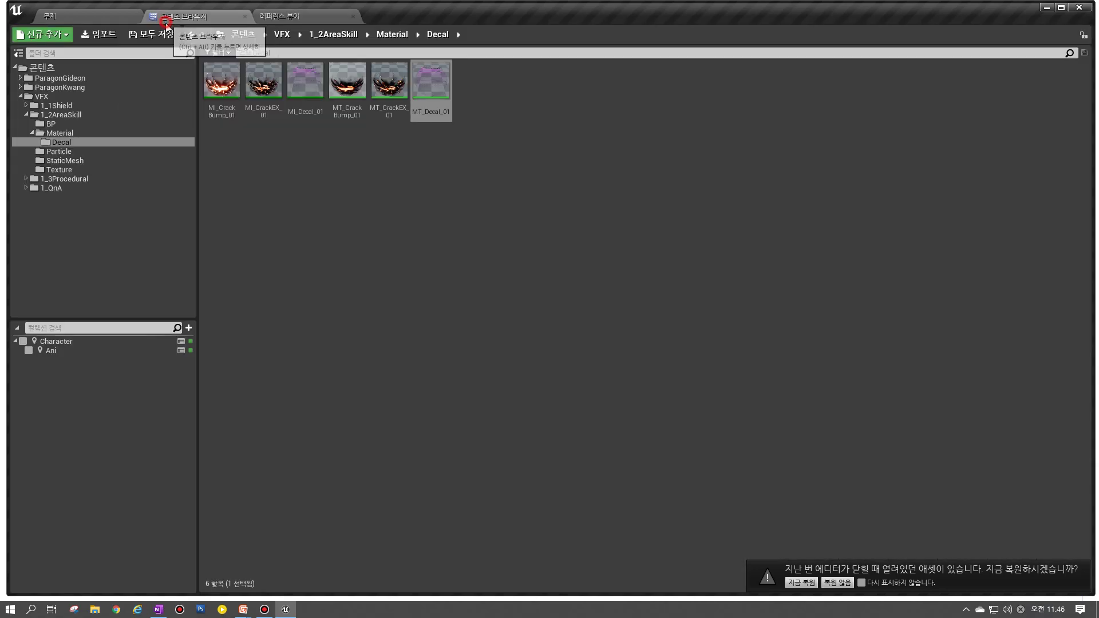
click(72, 350)
double_click(213, 104)
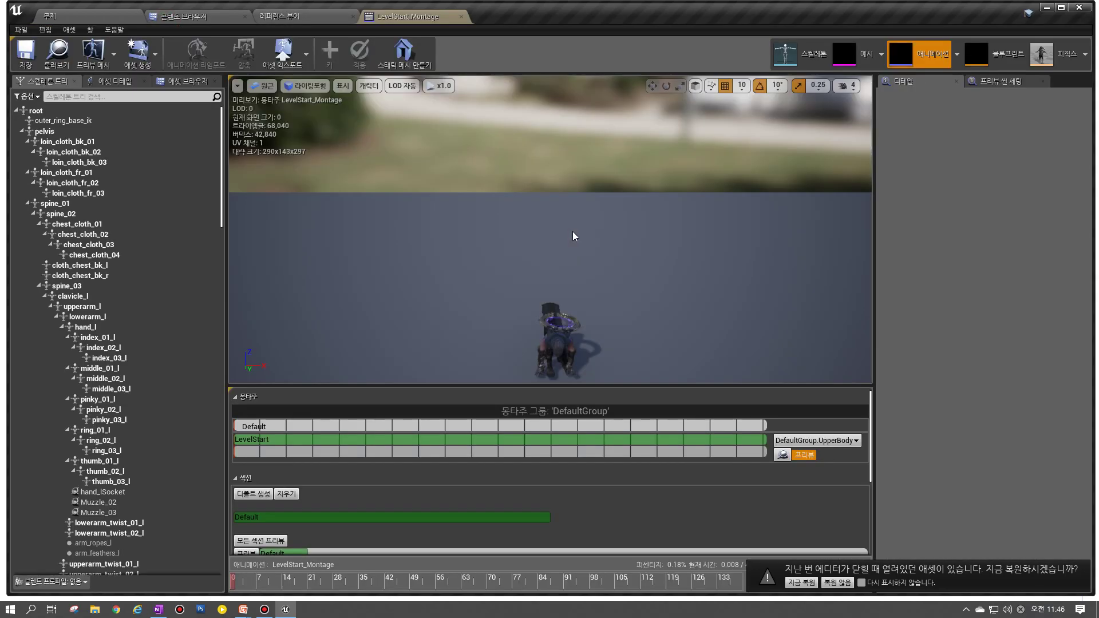
Step: Select the PT_WAVEDown_01 particle notify in the montage and decline restoring the previously open assets
scroll(515, 486, down, 3)
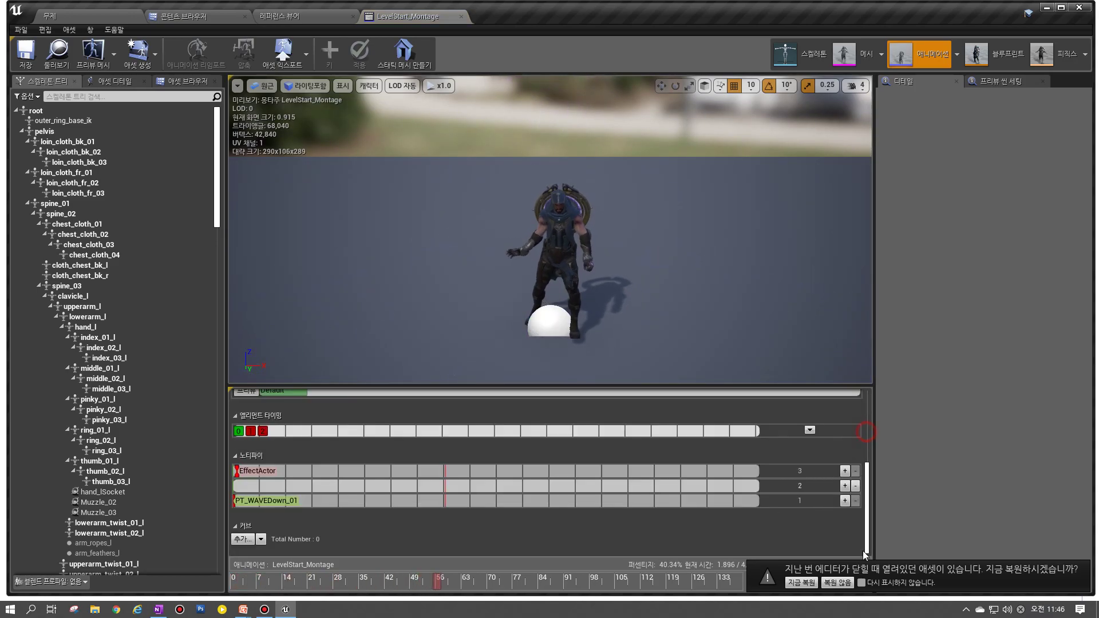
click(268, 501)
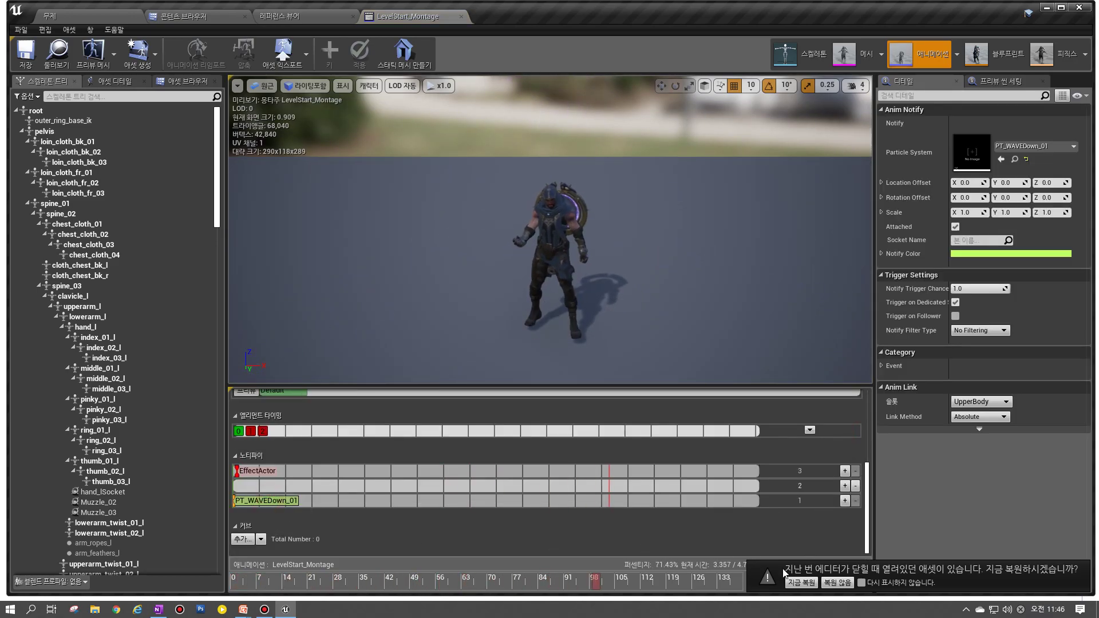
click(860, 582)
click(837, 582)
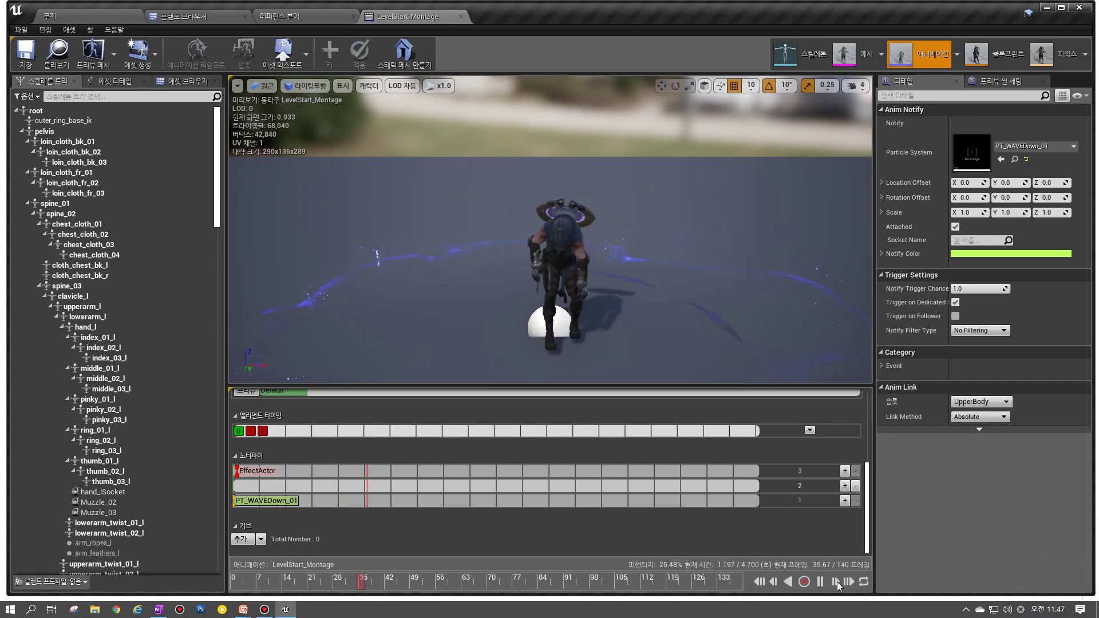
Step: Locate the notify's PT_WAVEDown_01 particle in the Content Browser, attempt to delete it to check its references, and cancel the deletion
click(1015, 159)
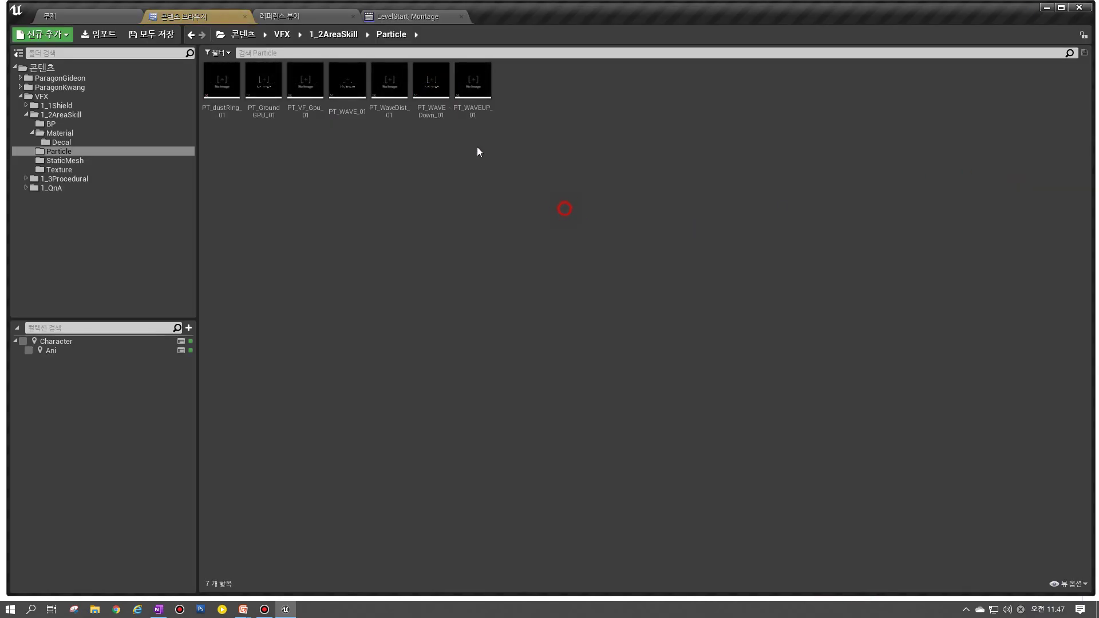
key(Delete)
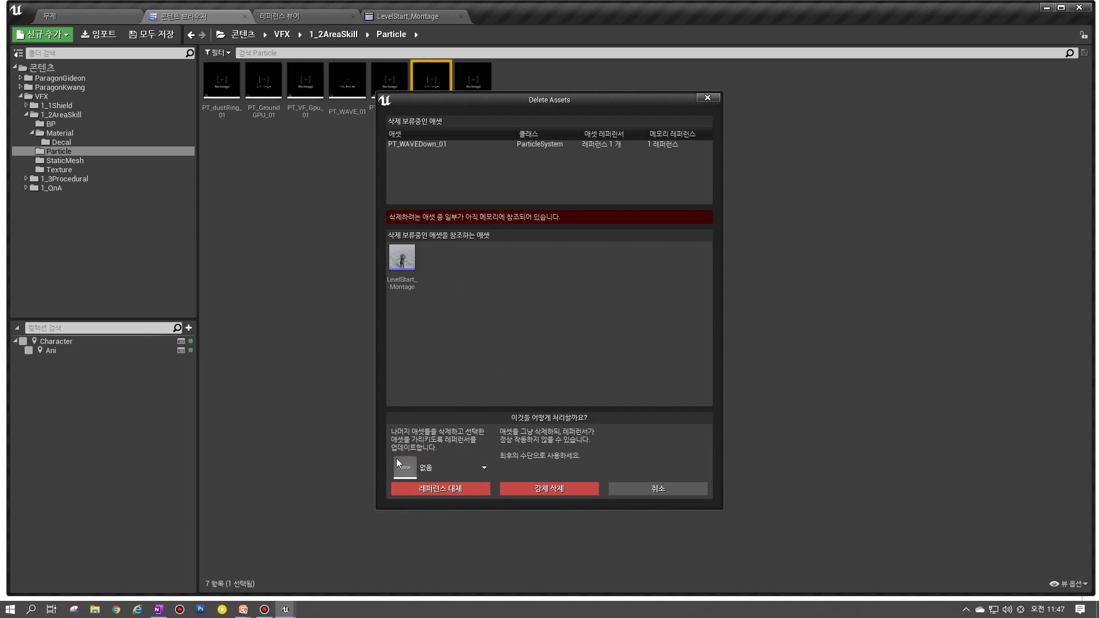
click(657, 489)
Step: Try clearing the Particle System of the PT_WAVEDown_01 notify in LevelStart_Montage, and undo the change
click(395, 17)
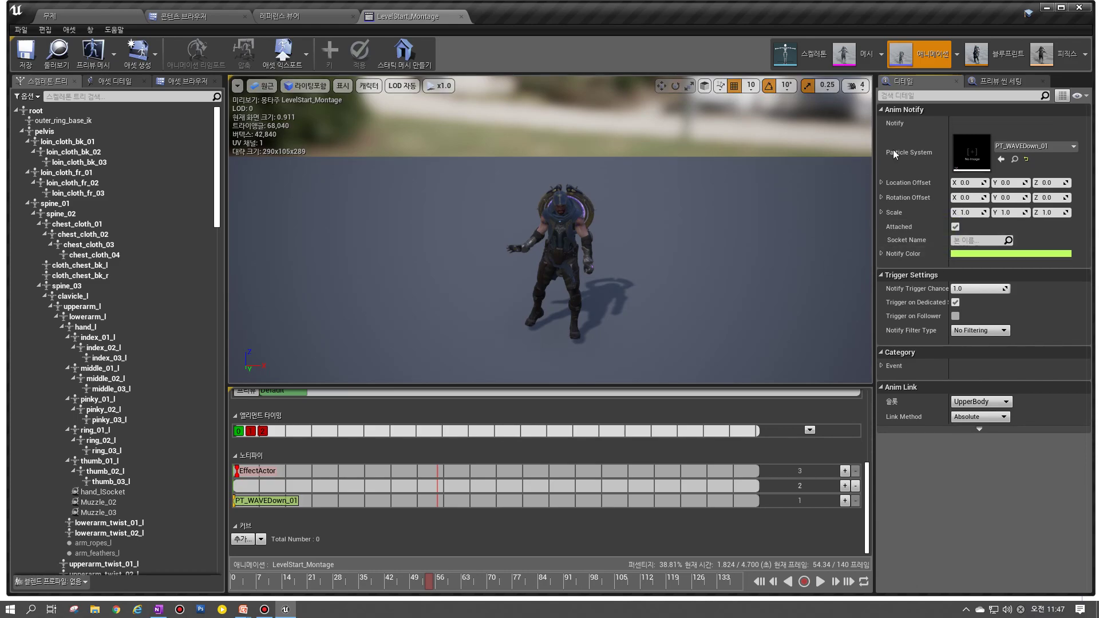
click(1033, 146)
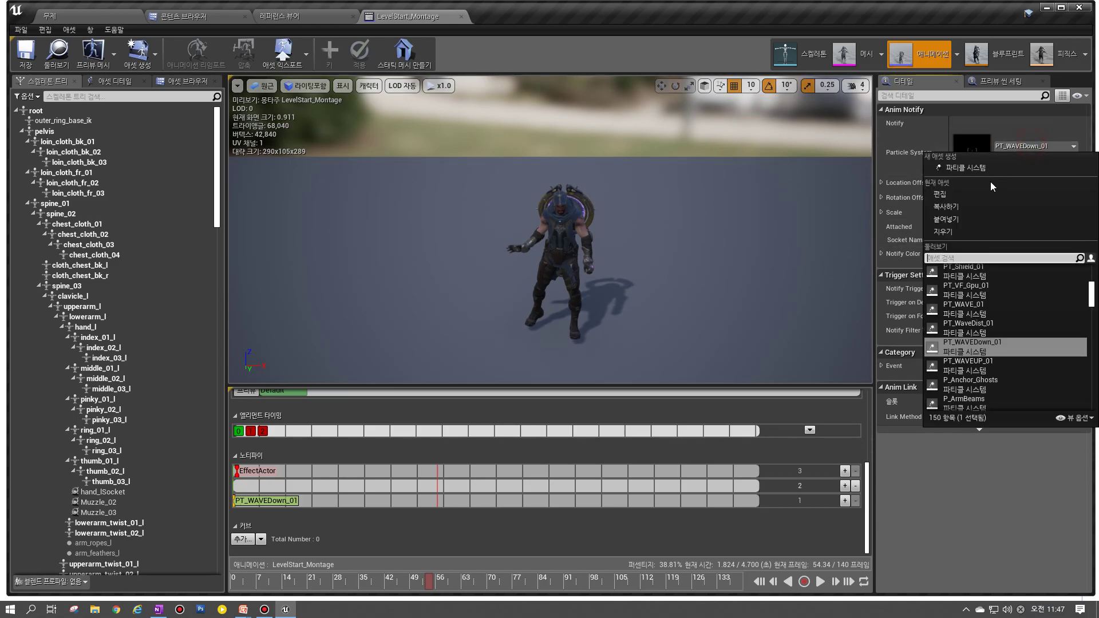
click(973, 232)
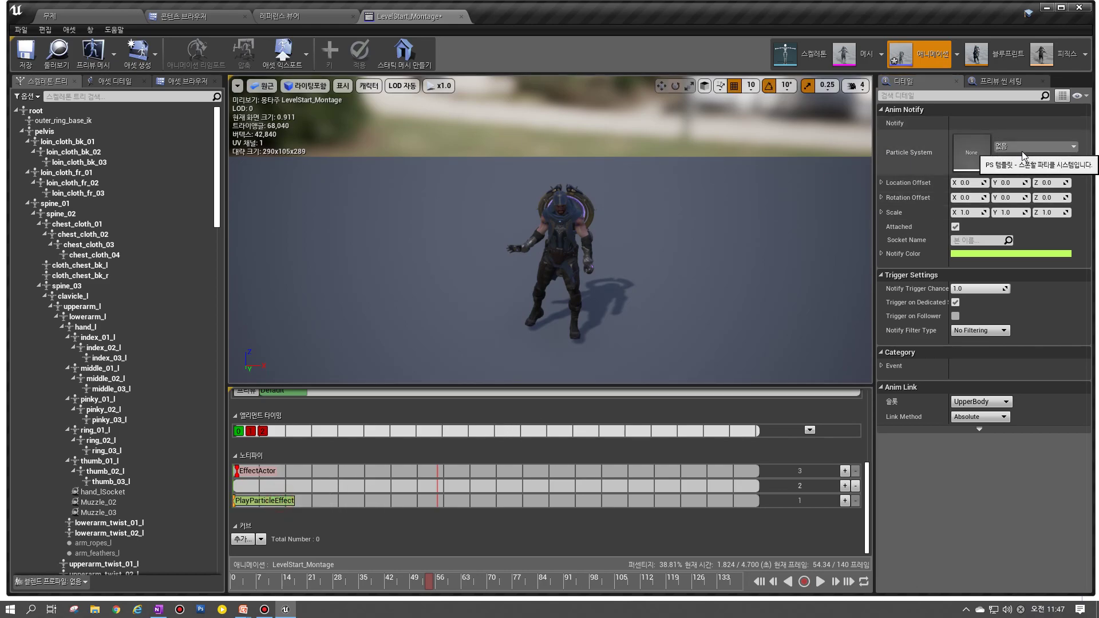
key(ctrl+z)
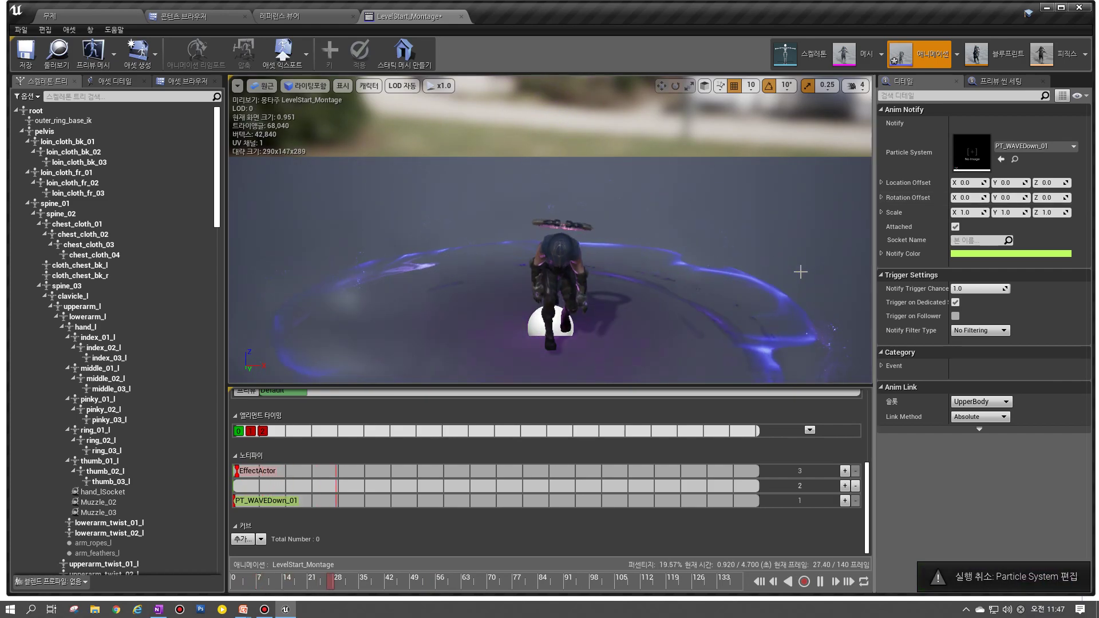
Step: Deselect the notify, pause the LevelStart_Montage preview, and switch to the presentation slide on Reference Viewer optimization
click(476, 477)
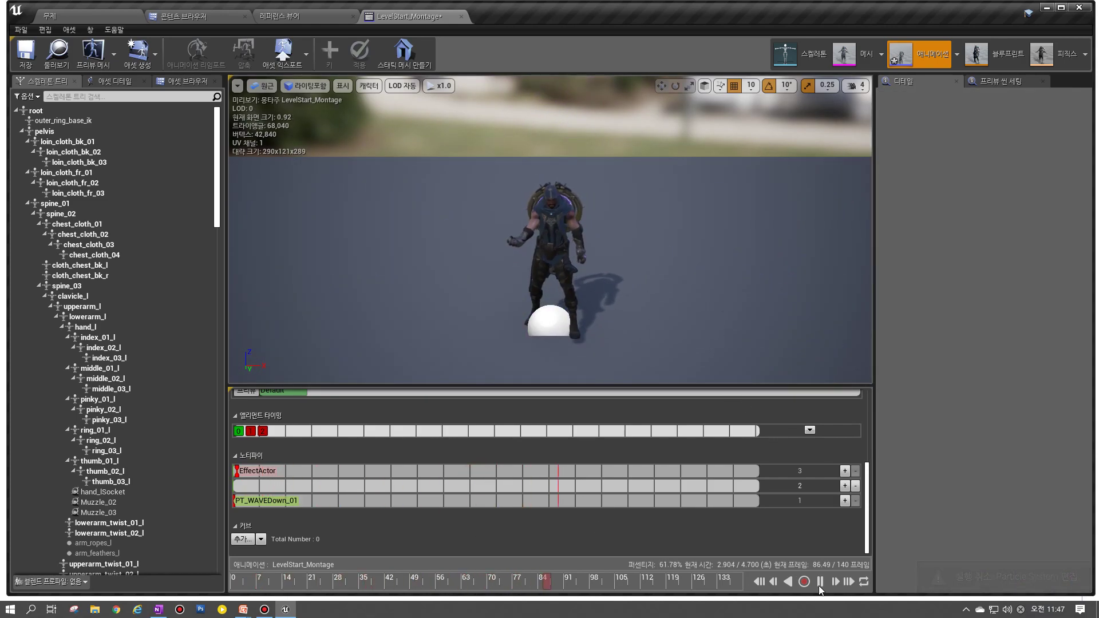
click(819, 581)
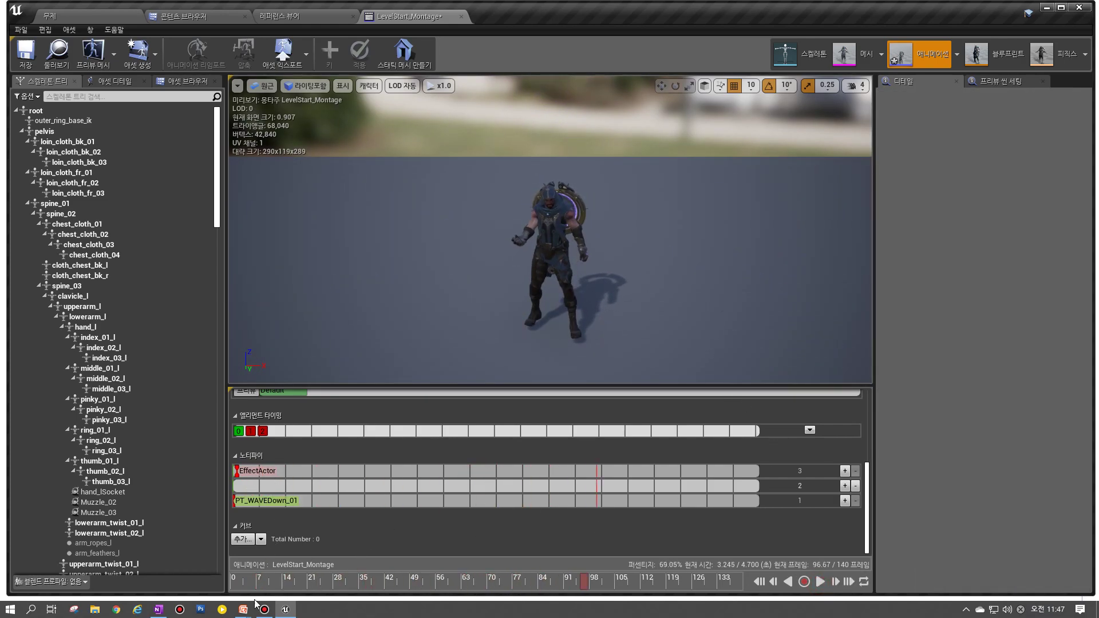
mouse_move(245, 612)
click(277, 576)
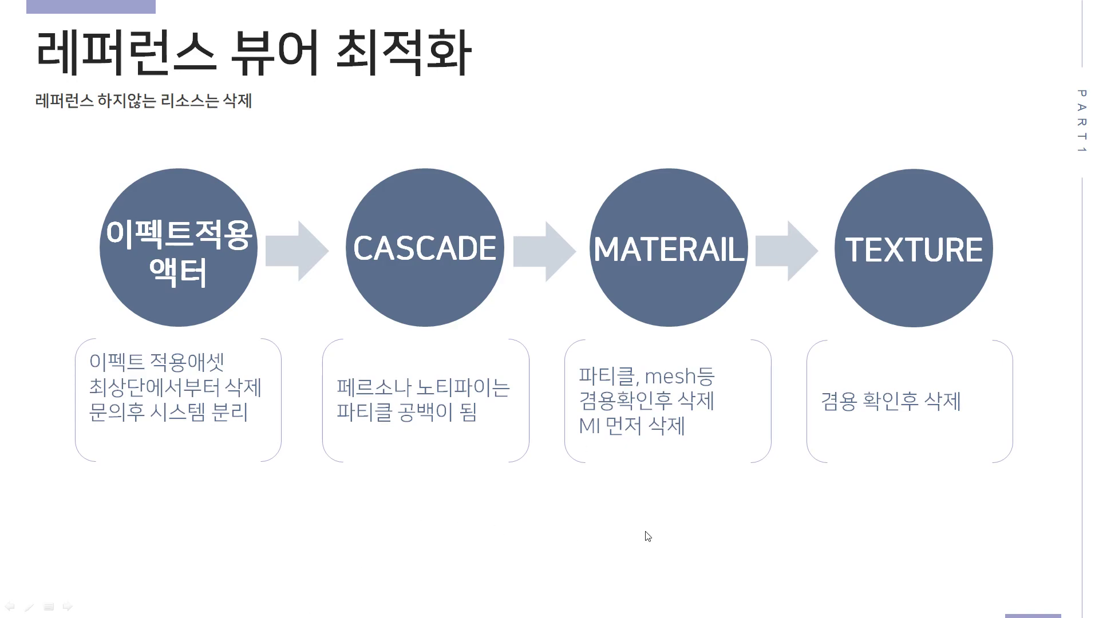
Step: Return to the Unreal Editor, inspect MI_GroundWave_01 from VFX/1_2AreaSkill/Material in the Reference Viewer, and close the viewer
key(alt+Tab)
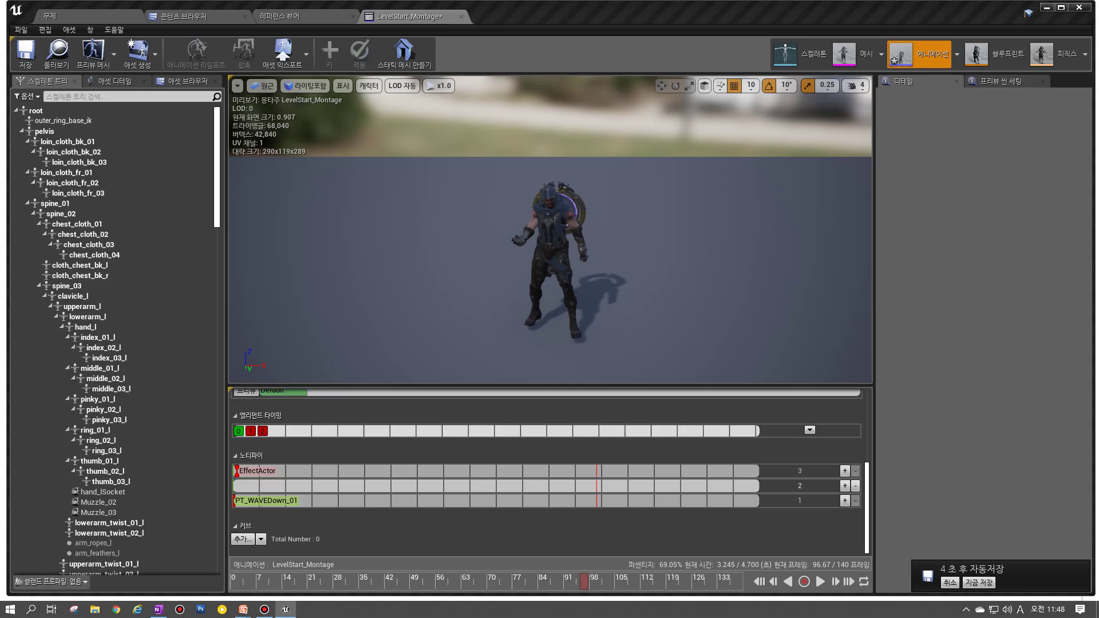
click(57, 50)
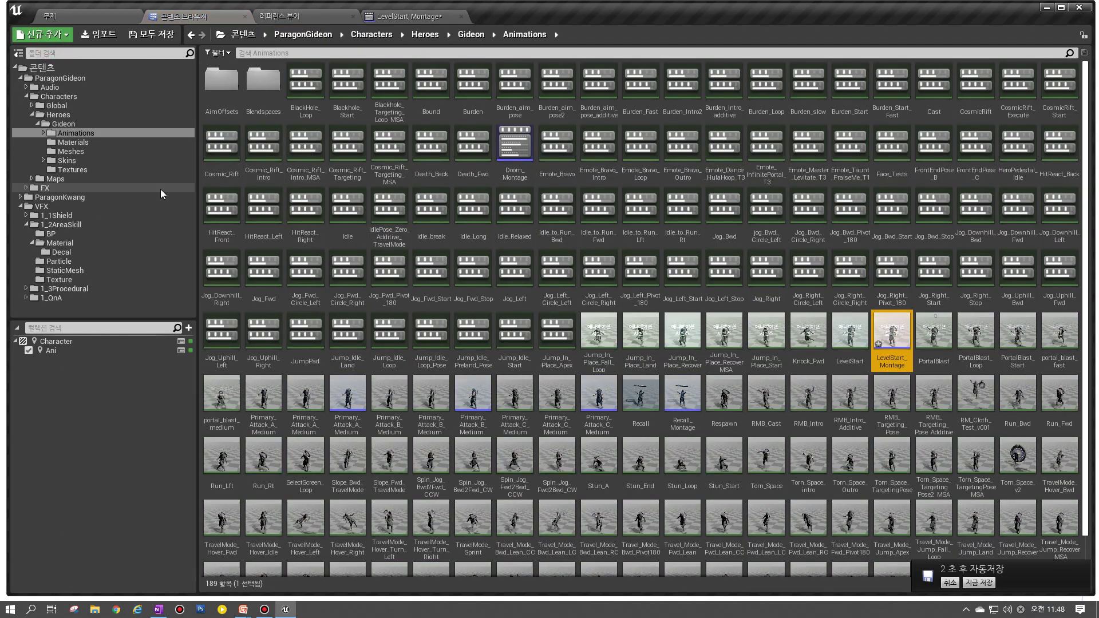
click(69, 143)
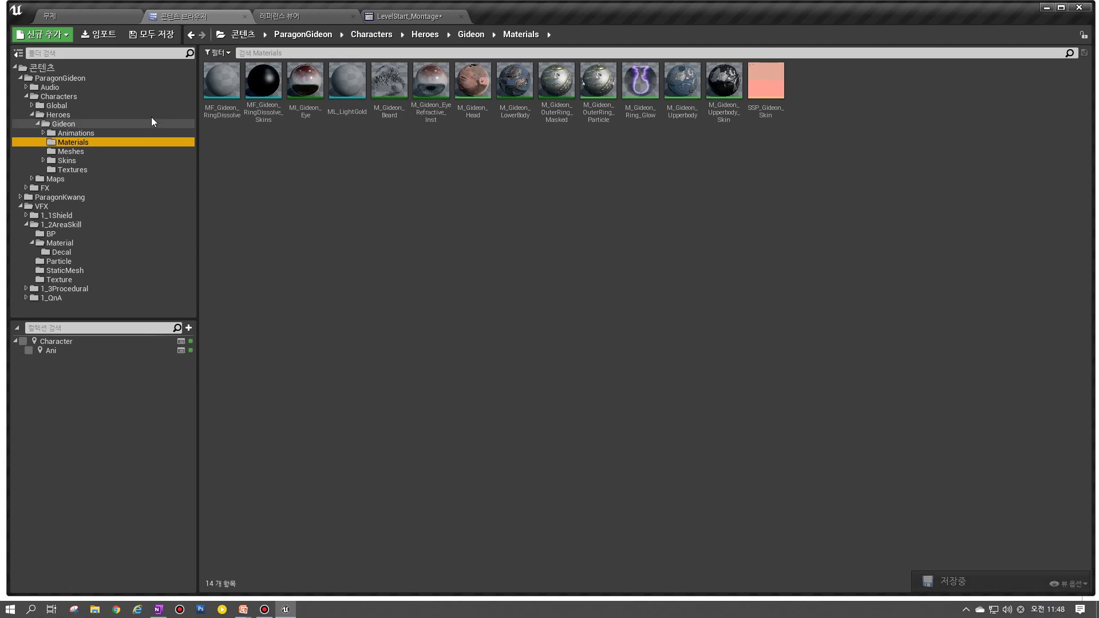
click(68, 245)
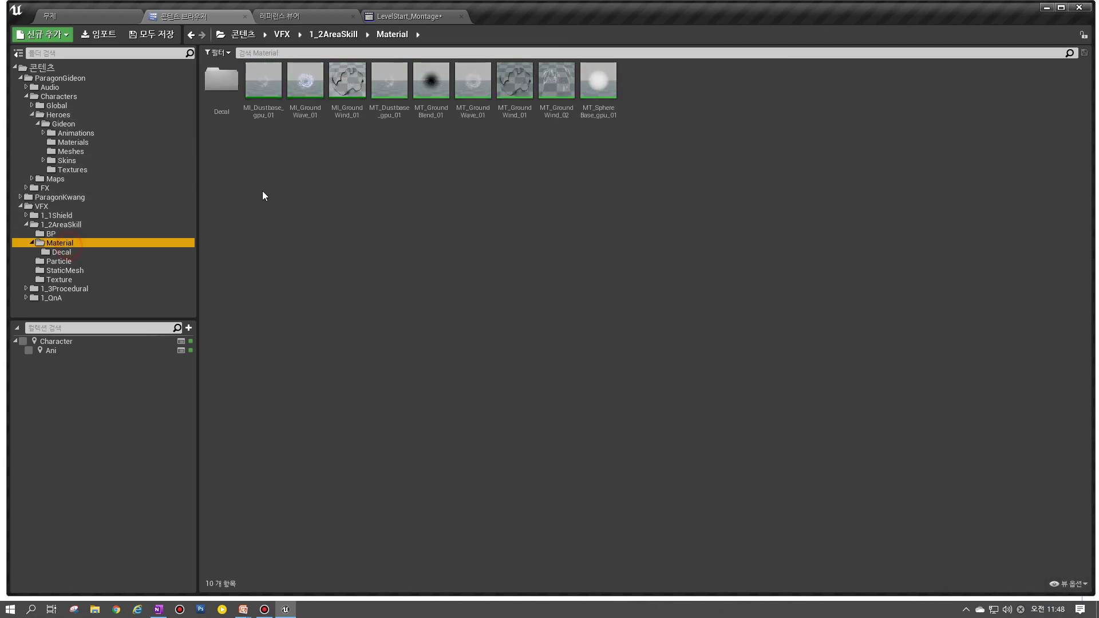
click(313, 108)
right_click(288, 91)
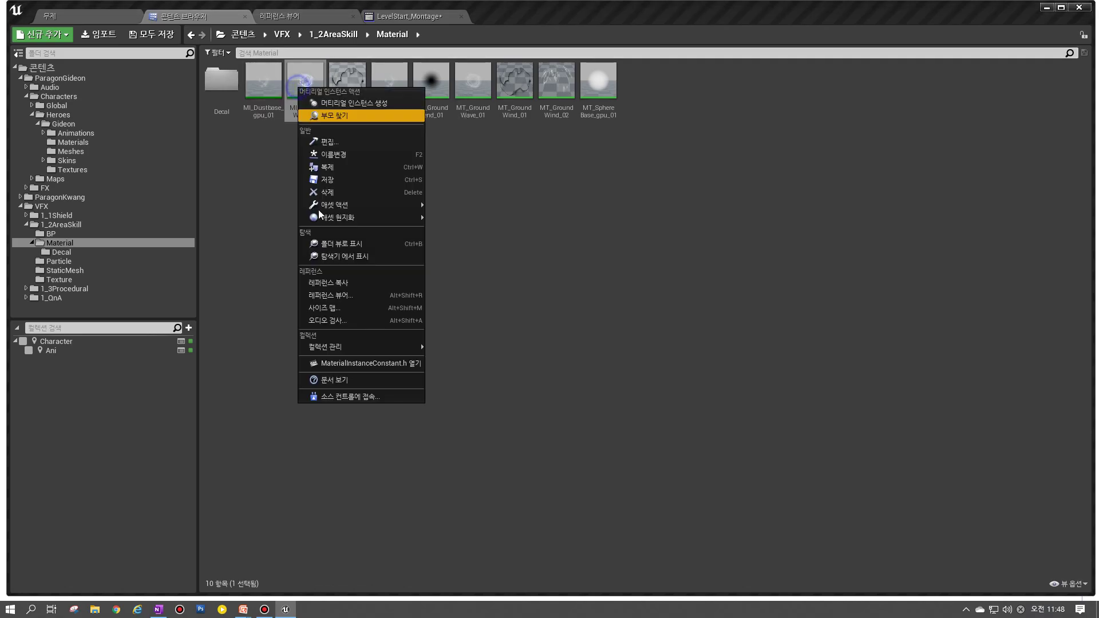
click(346, 303)
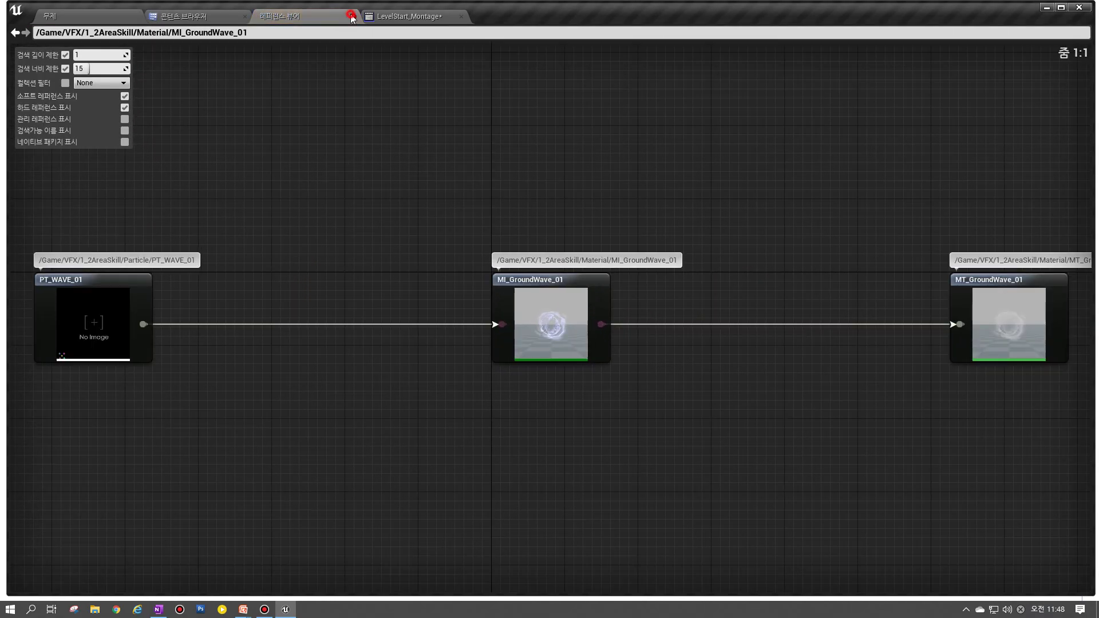
click(354, 16)
click(302, 16)
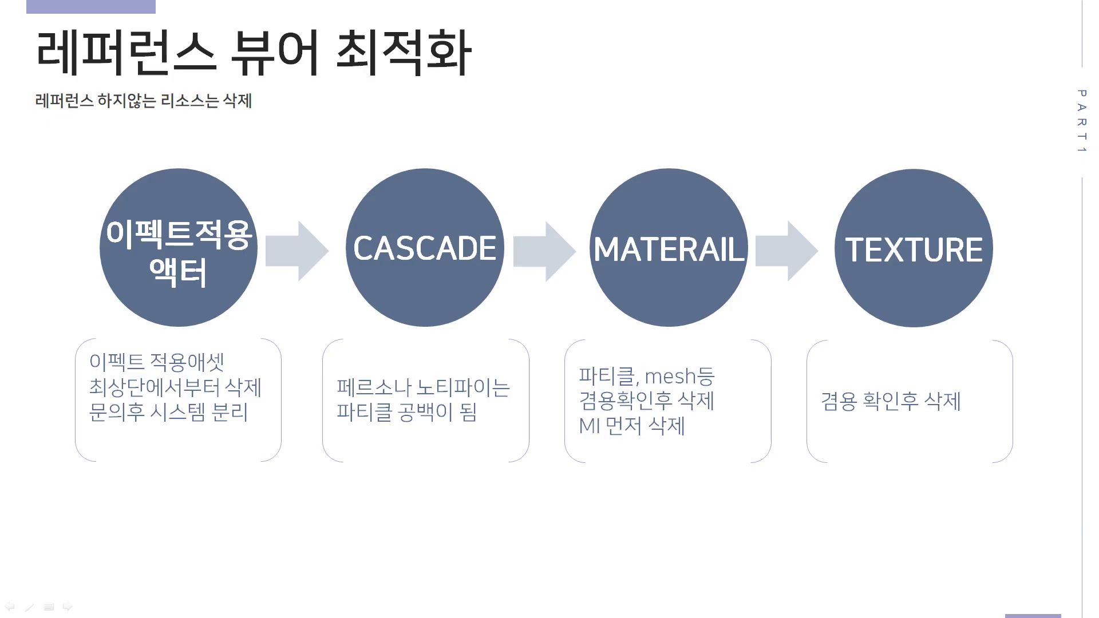
Step: Return from the slide to the Content Browser, collapse the ParagonGideon Characters folder, and open VFX/1_1Shield
key(alt+Tab)
click(196, 18)
click(86, 14)
click(183, 15)
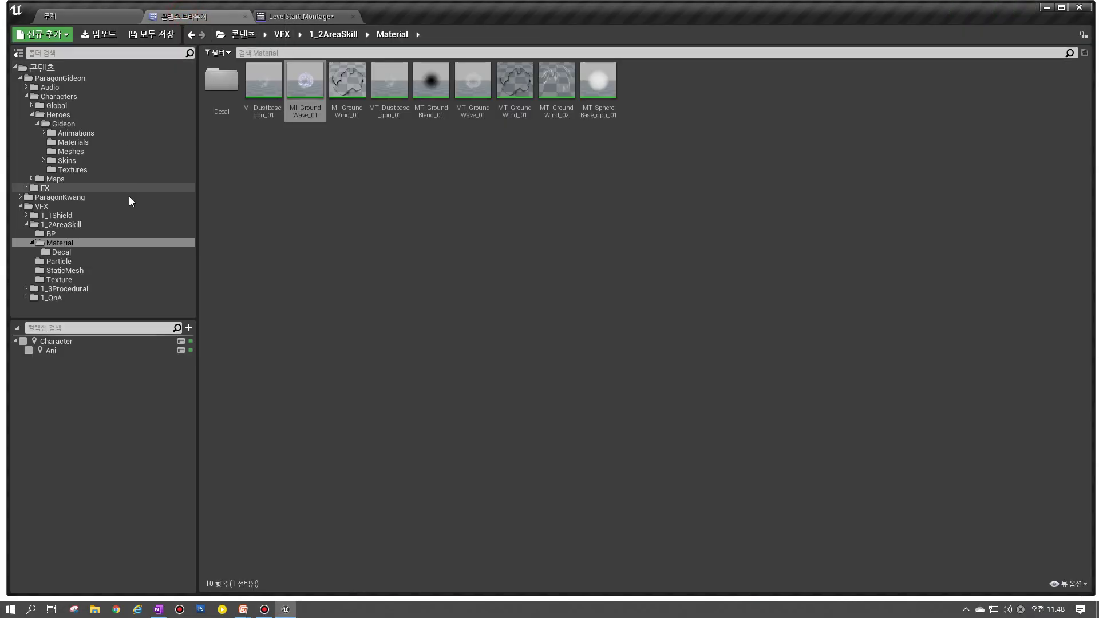
click(81, 259)
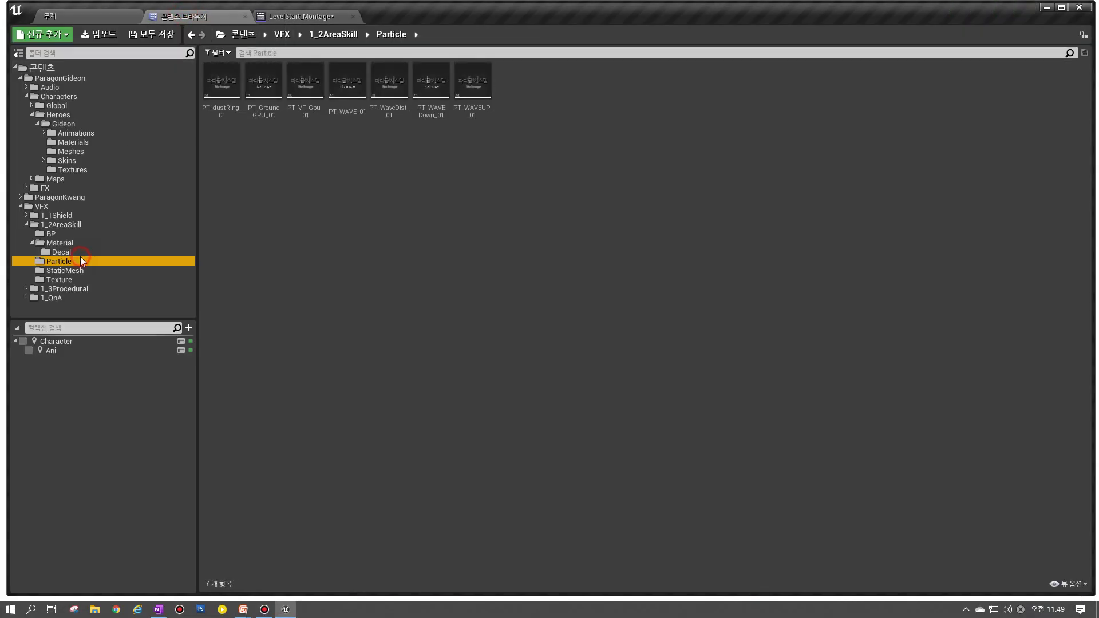
click(30, 95)
click(26, 96)
click(41, 134)
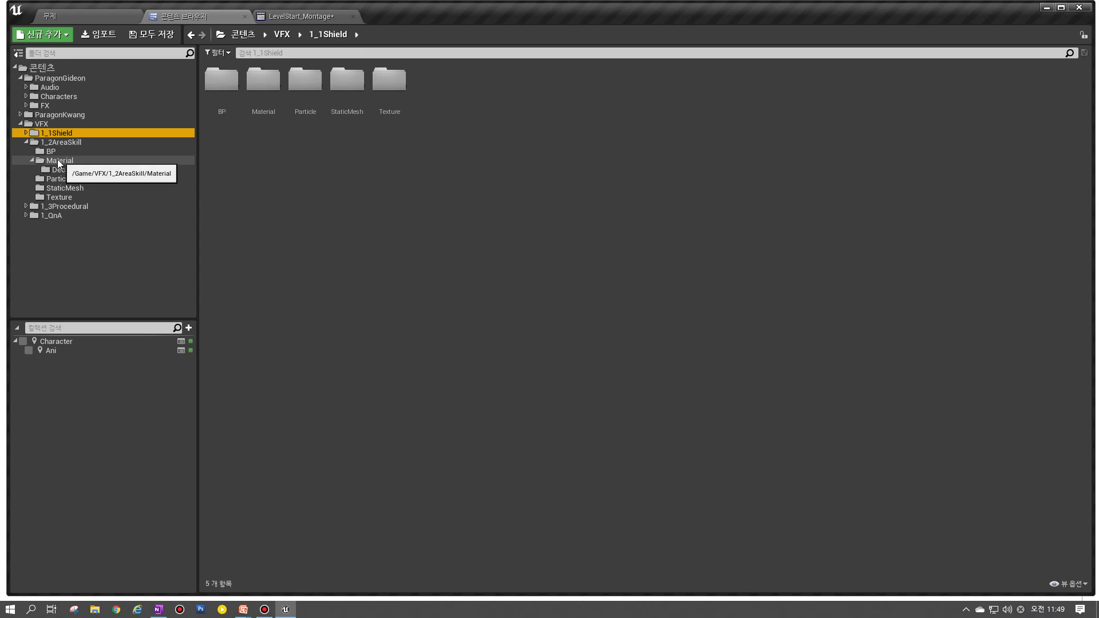
Step: Examine how the 1_2AreaSkill effect assets are organized across its BP, Material, Decal, Particle and Texture folders
click(67, 163)
click(59, 170)
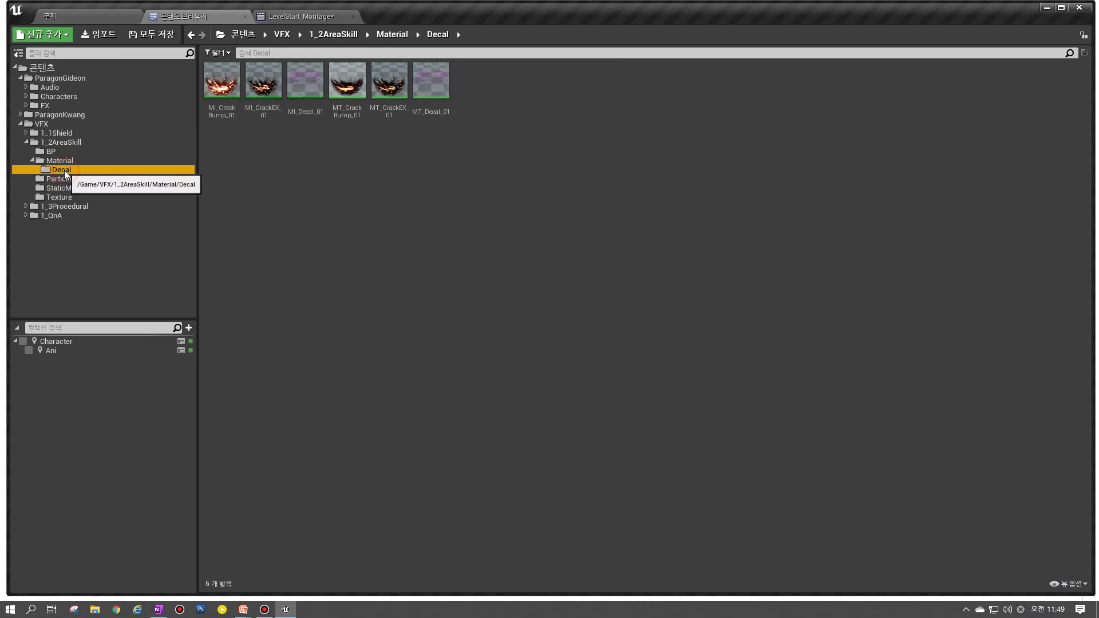
click(56, 164)
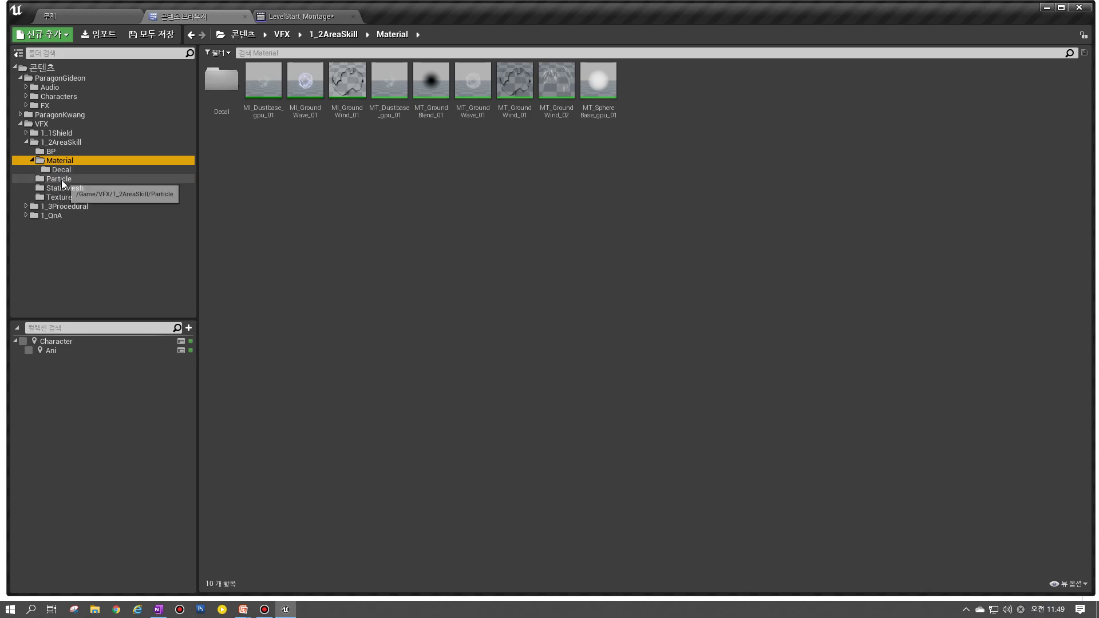
click(61, 180)
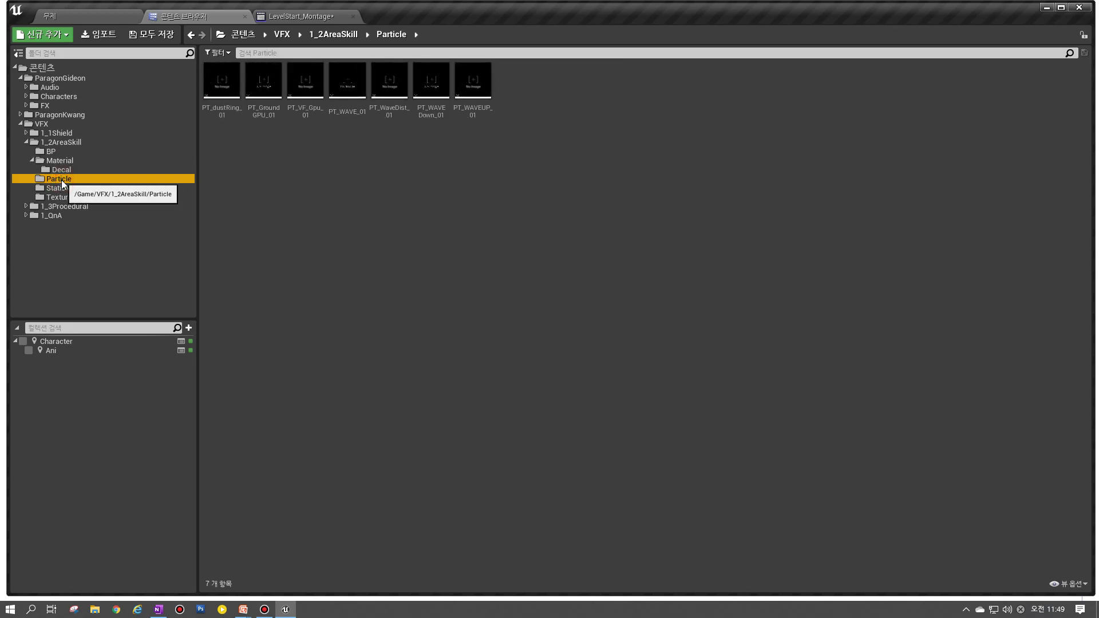
click(59, 170)
click(60, 164)
click(60, 170)
click(50, 151)
click(60, 142)
click(55, 133)
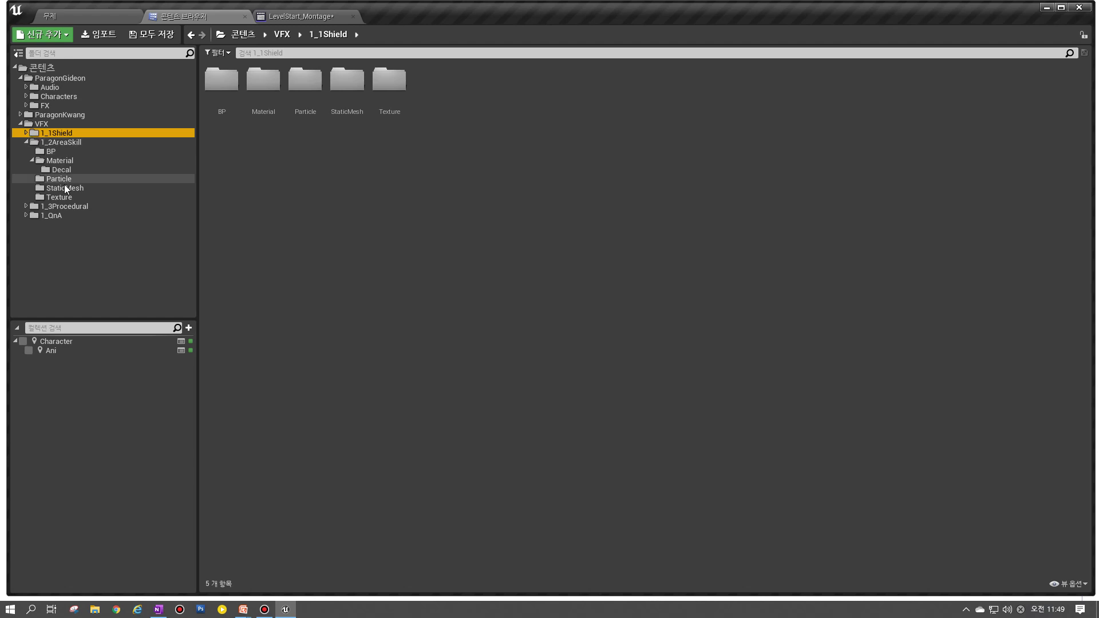
click(59, 179)
click(61, 197)
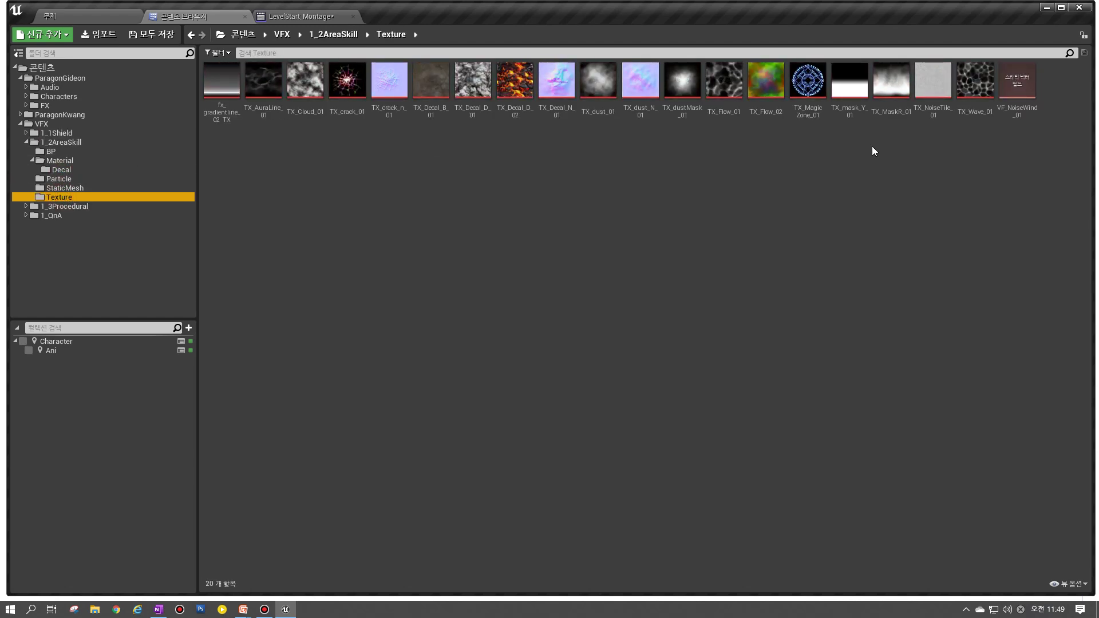
Step: Start deleting the TX_NoiseTile_01 texture to check whether anything references it, and cancel the deletion
click(810, 98)
click(939, 103)
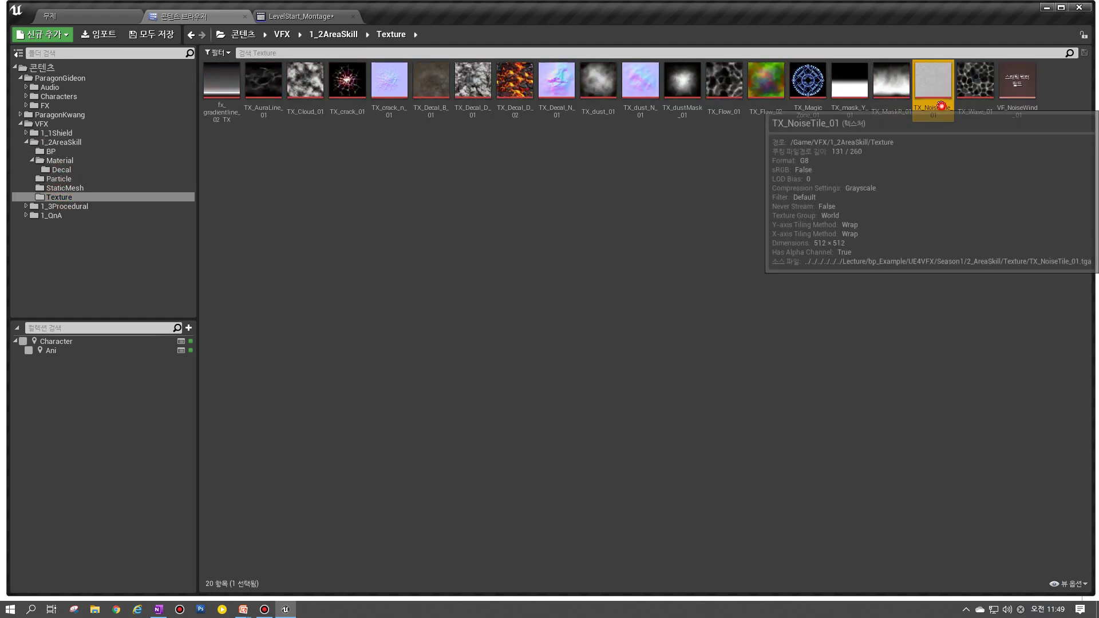
key(Delete)
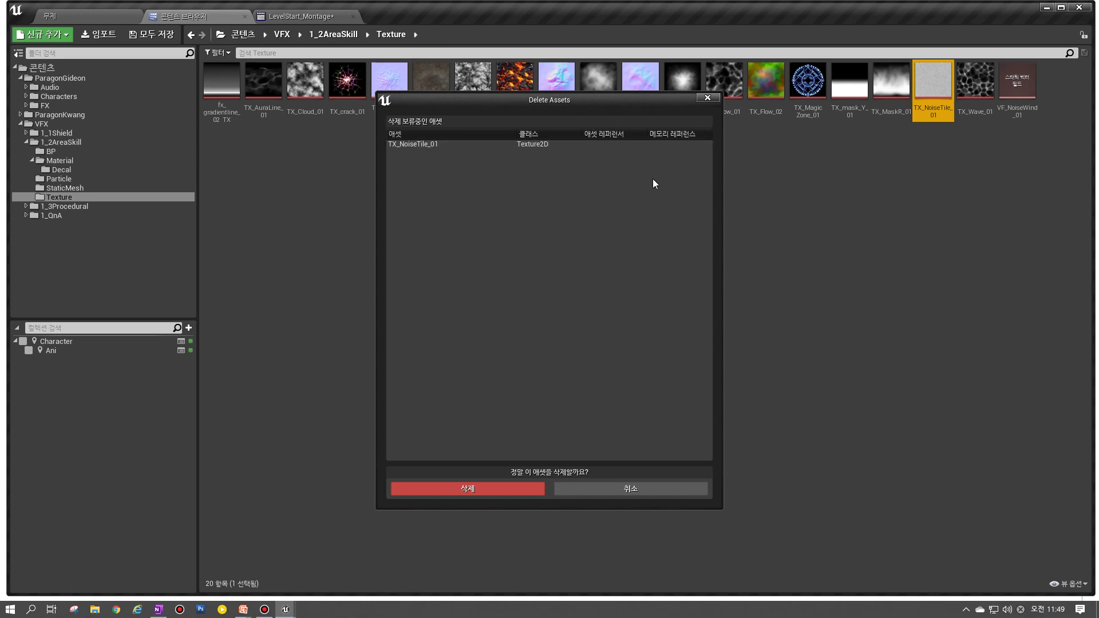
click(485, 490)
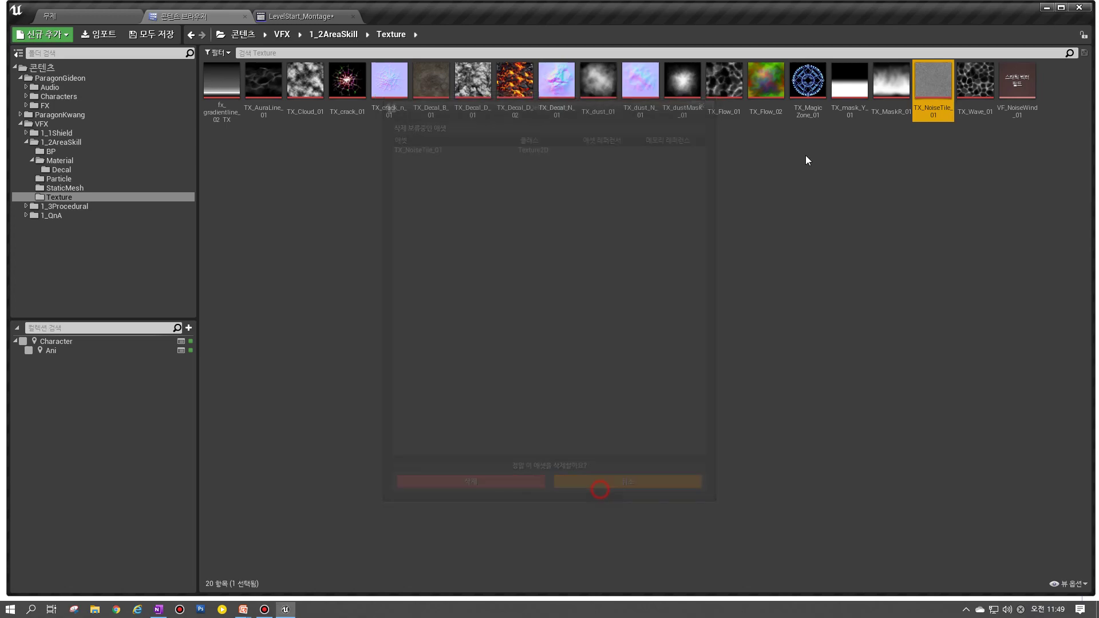
Step: Start deleting the TX_MaskR_01 texture and examine the assets that reference it in the deletion dialog
click(891, 83)
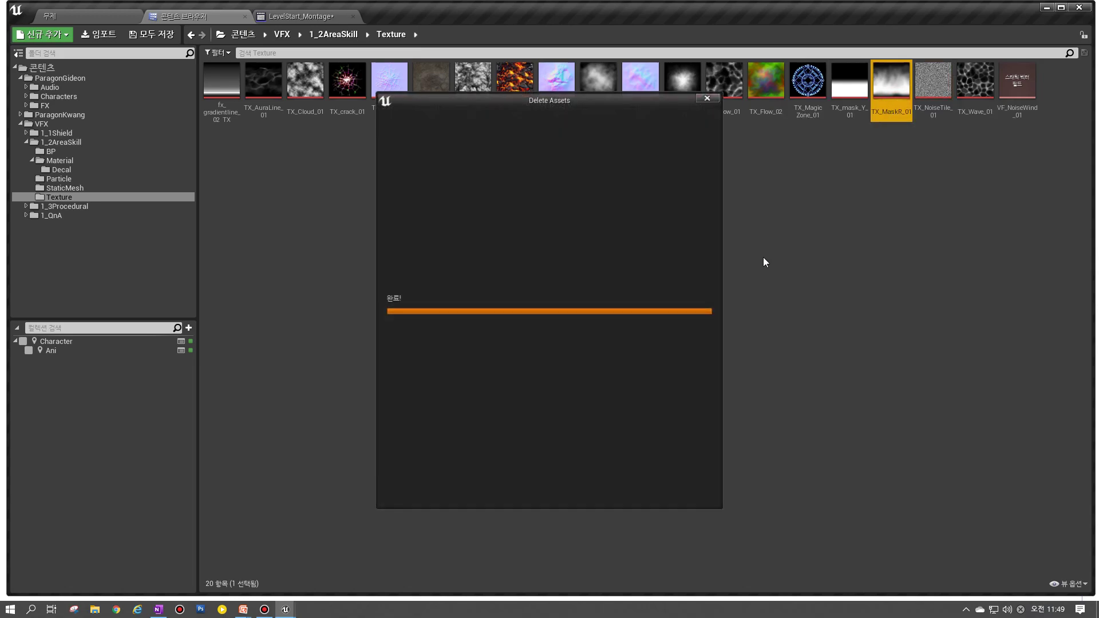
key(Delete)
click(401, 257)
click(465, 259)
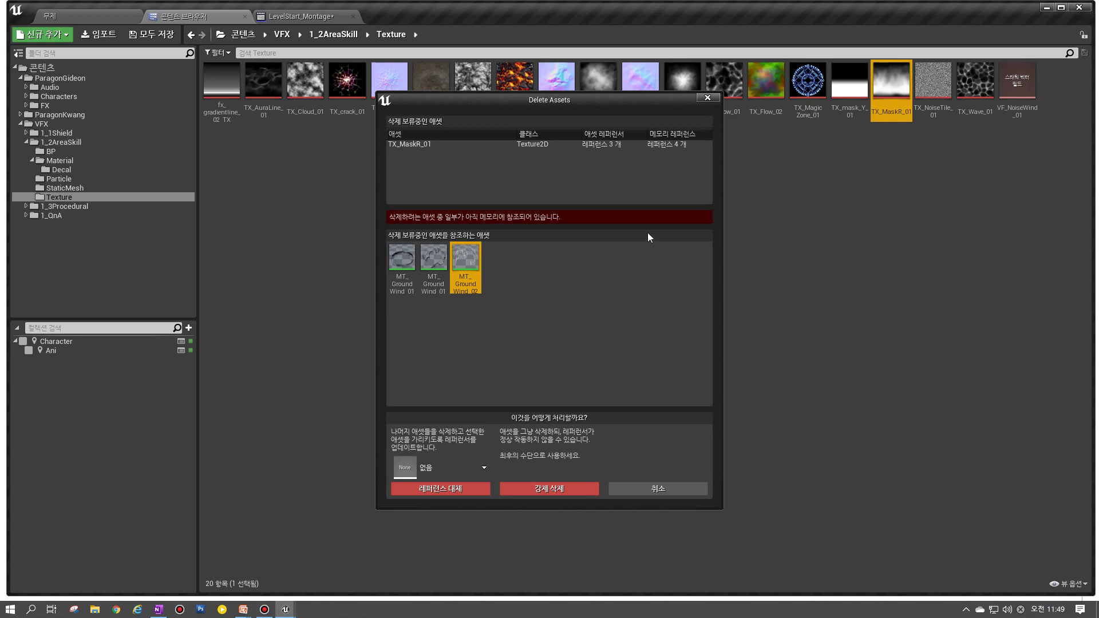
drag(629, 105, 645, 57)
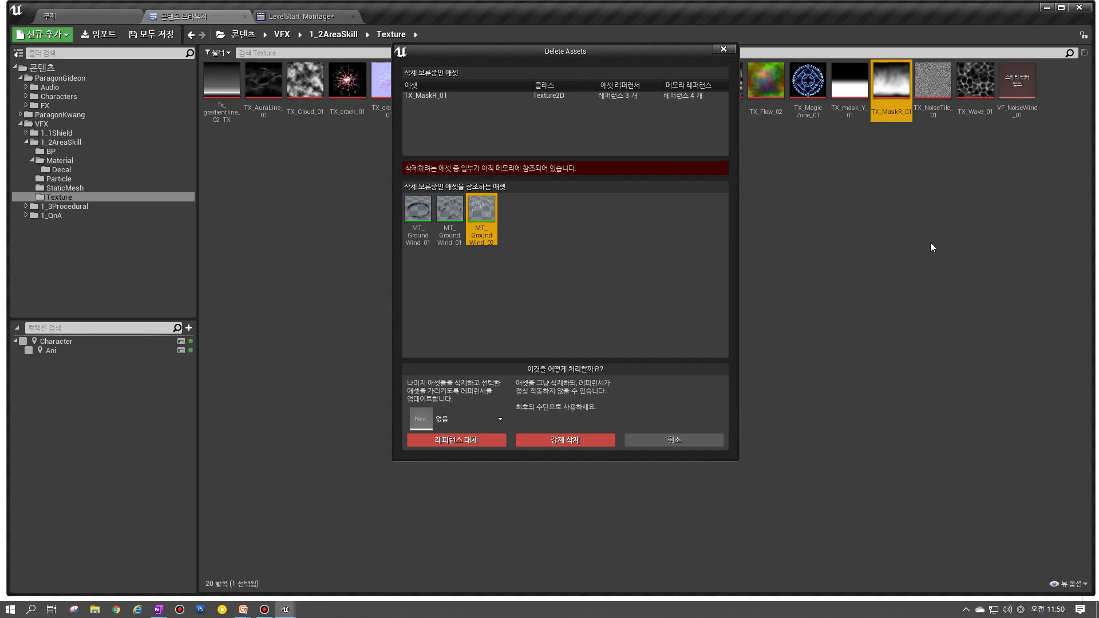
Step: Choose fx_gradientline_02_TX as the replacement for TX_MaskR_01's references, and cancel the deletion
click(500, 419)
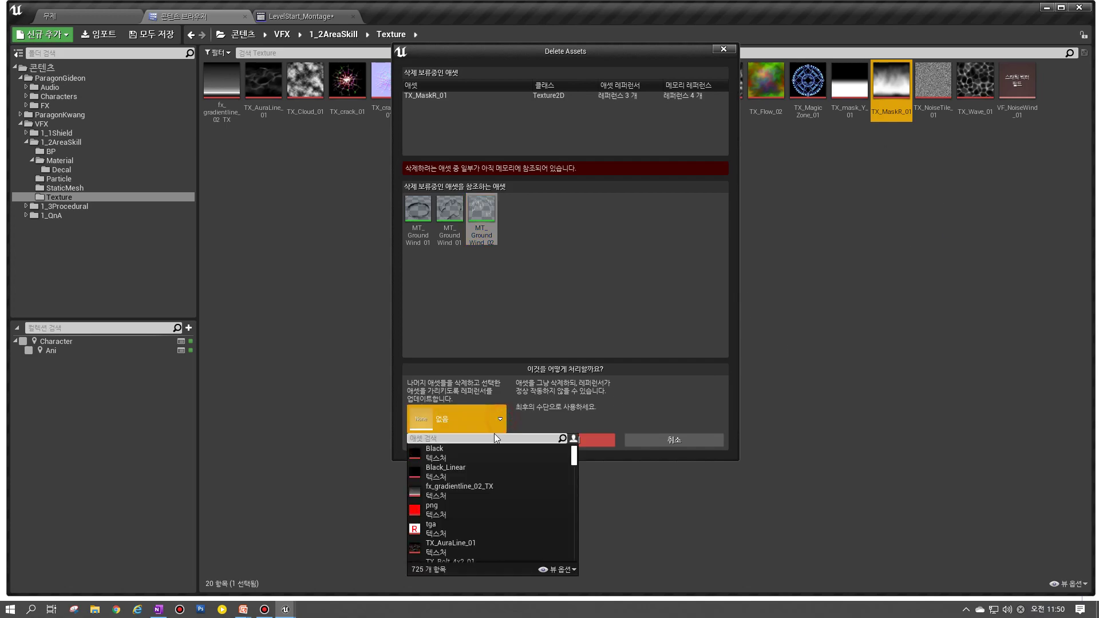
click(461, 496)
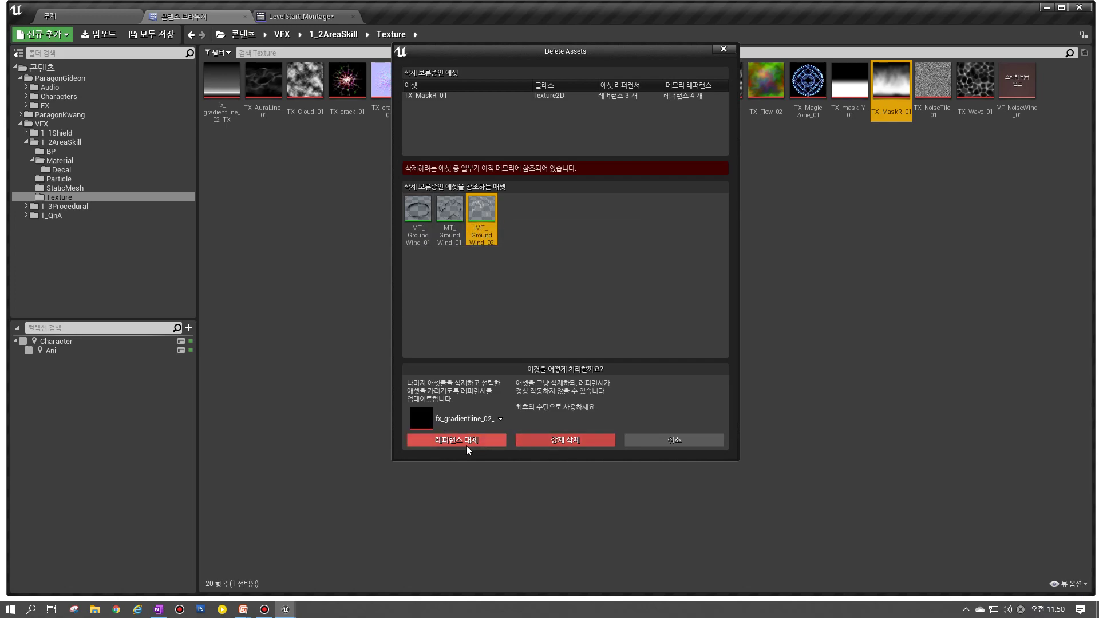
click(663, 441)
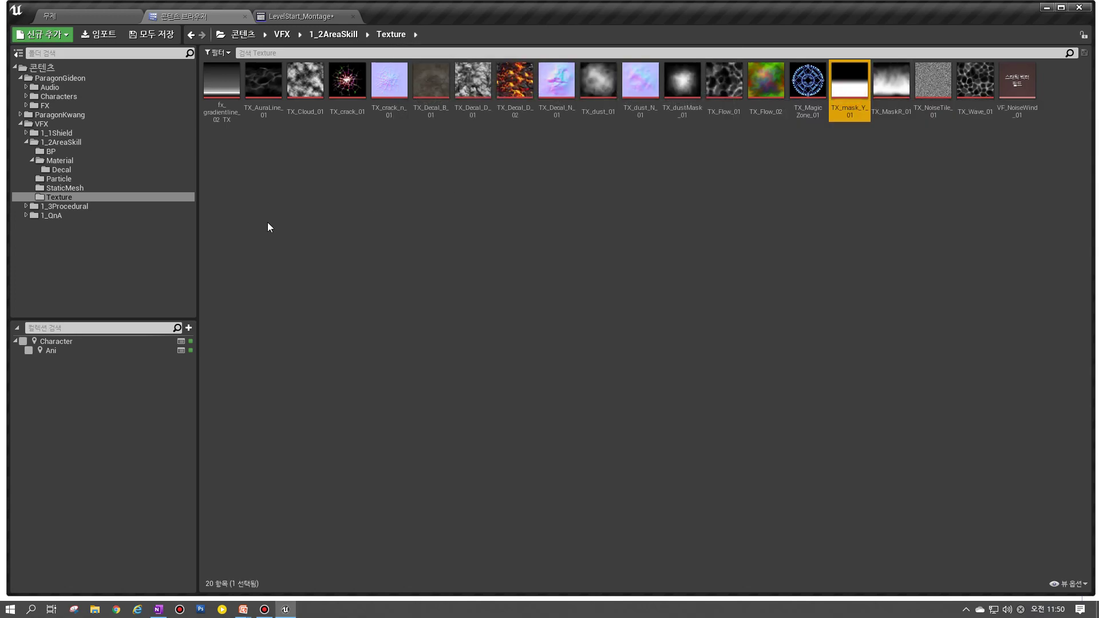
Step: Open the 1_2AreaSkill Particle folder, and minimize the editor to return to the presentation slide
click(78, 180)
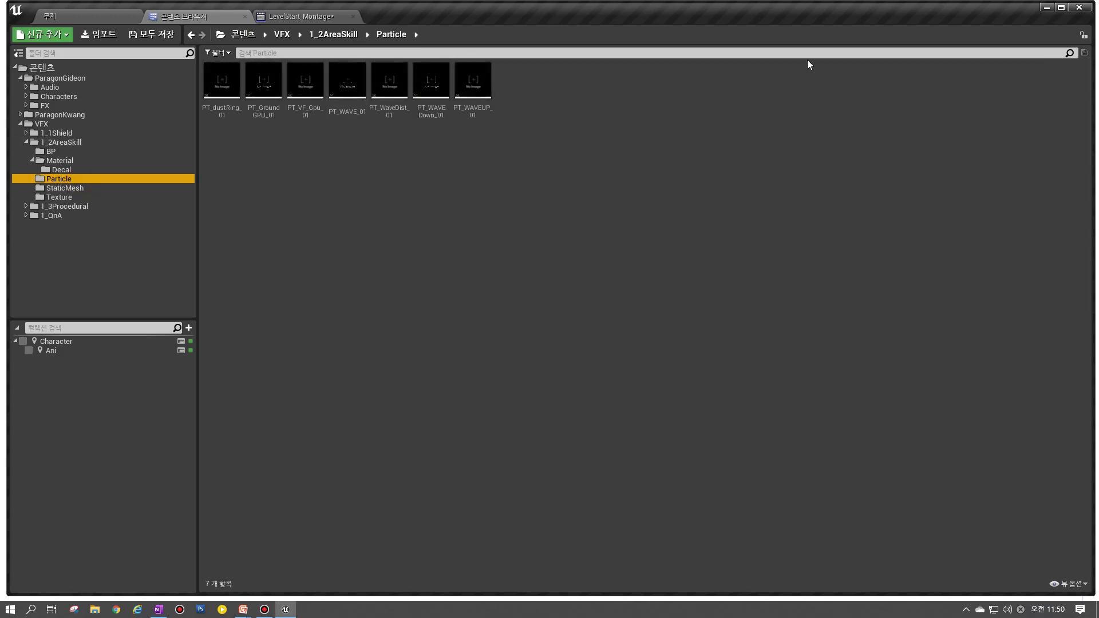
click(1048, 7)
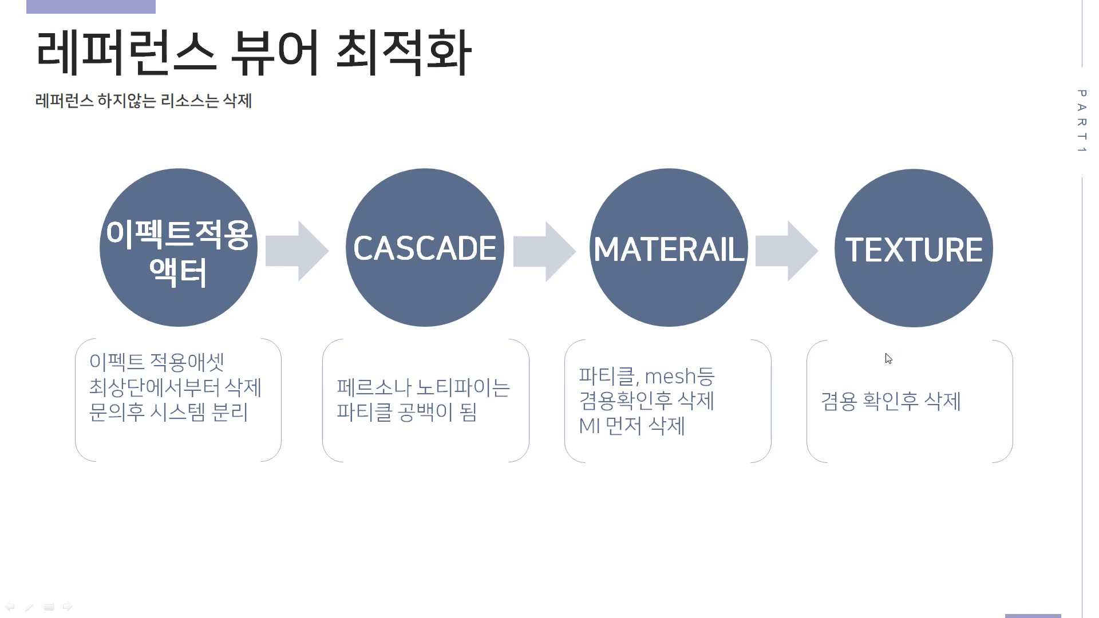
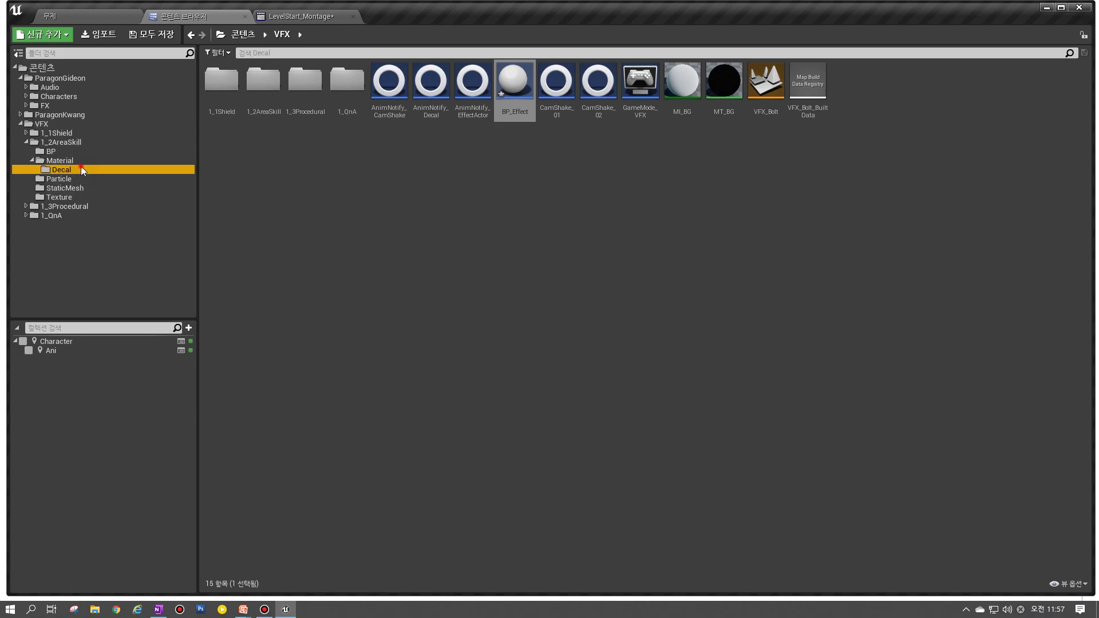
Step: Open the PT_WAVE_01 particle system for editing, and preview the WAVEMESH emitter solo before turning solo off
double_click(346, 92)
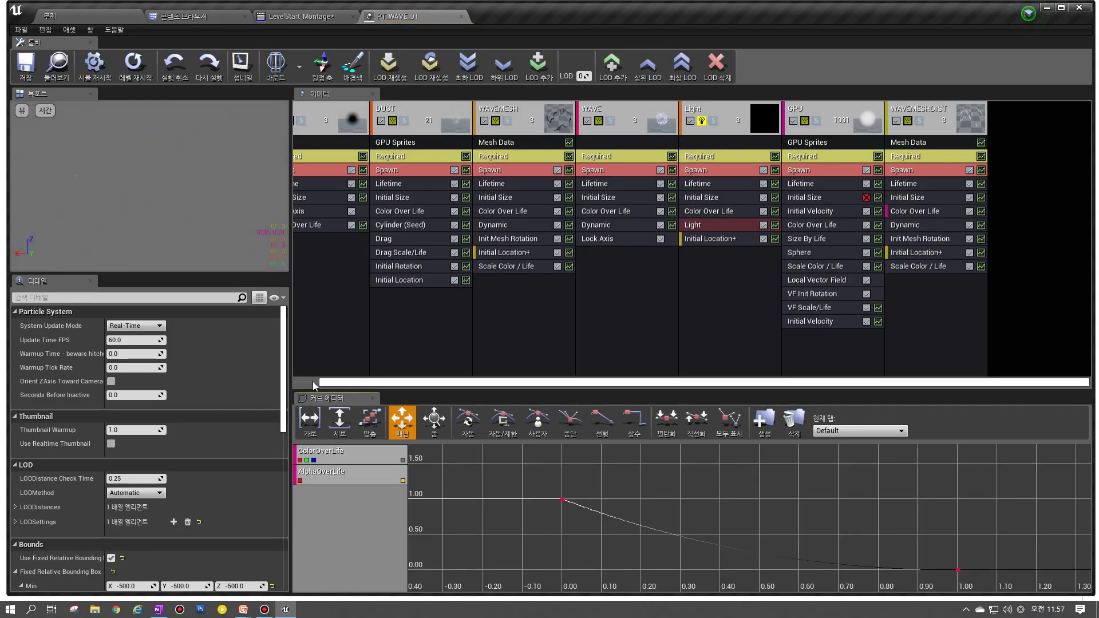
click(314, 383)
click(348, 129)
click(534, 120)
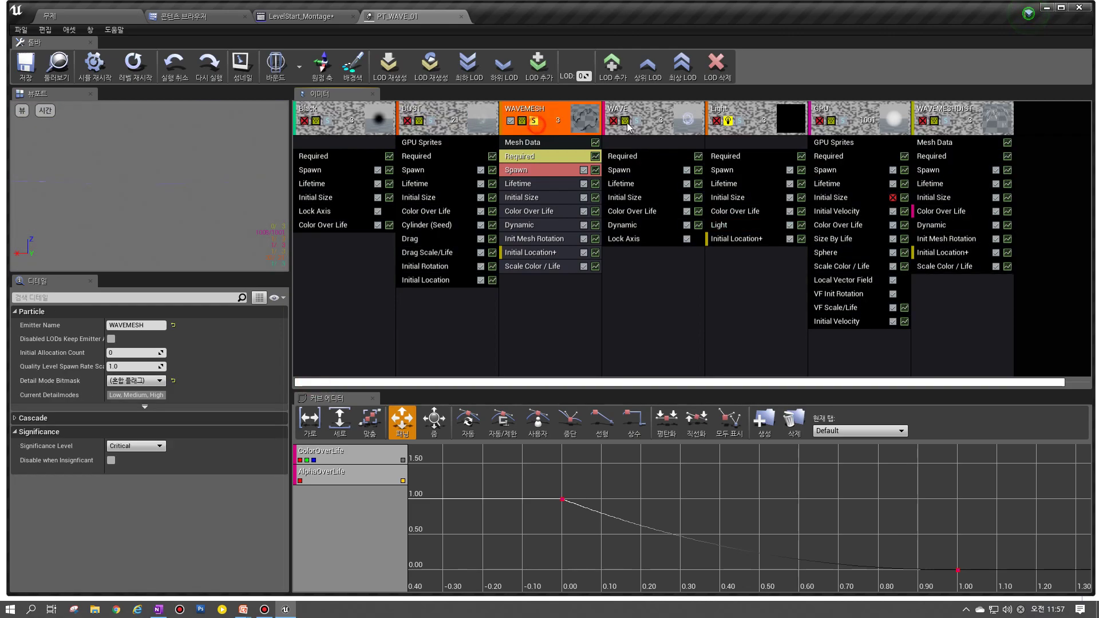
click(534, 120)
Step: Select the WAVE, GPU and WAVEMESHDIST emitters of PT_WAVE_01 one by one, and disable the WAVE emitter
click(646, 122)
click(859, 123)
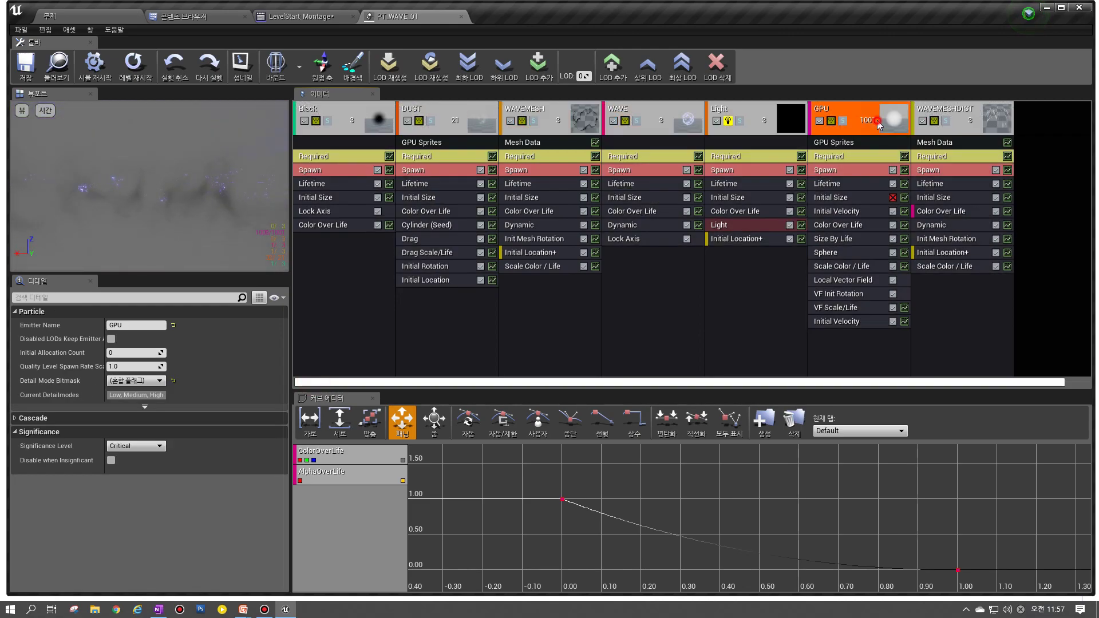
click(950, 130)
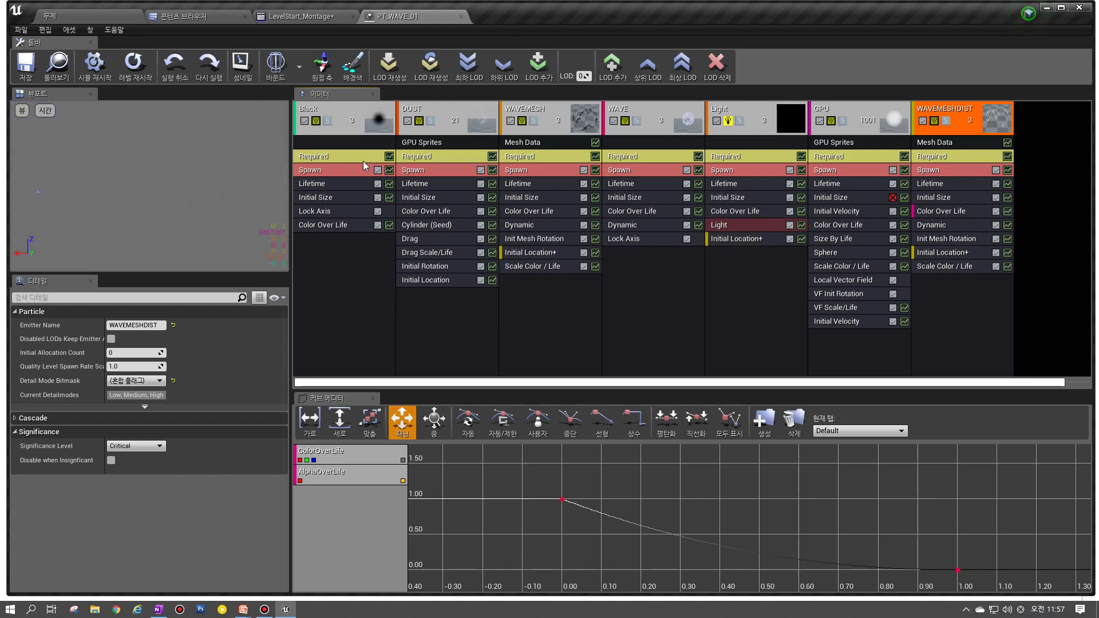
click(613, 120)
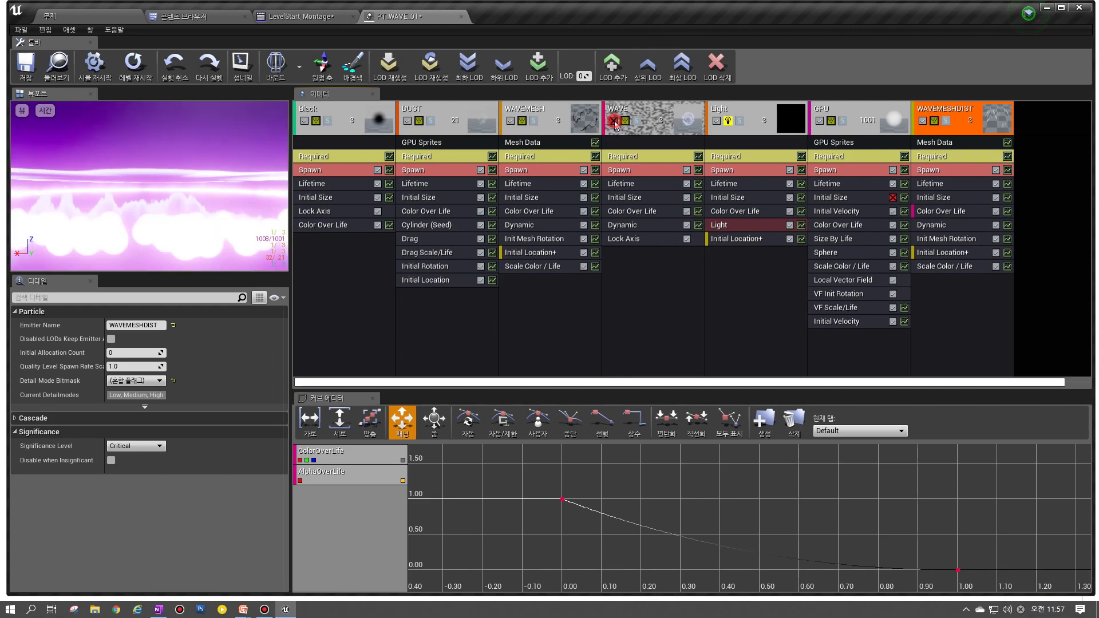
Step: Disable the Light emitter, and collapse and re-expand the WAVE and Light emitters
click(716, 121)
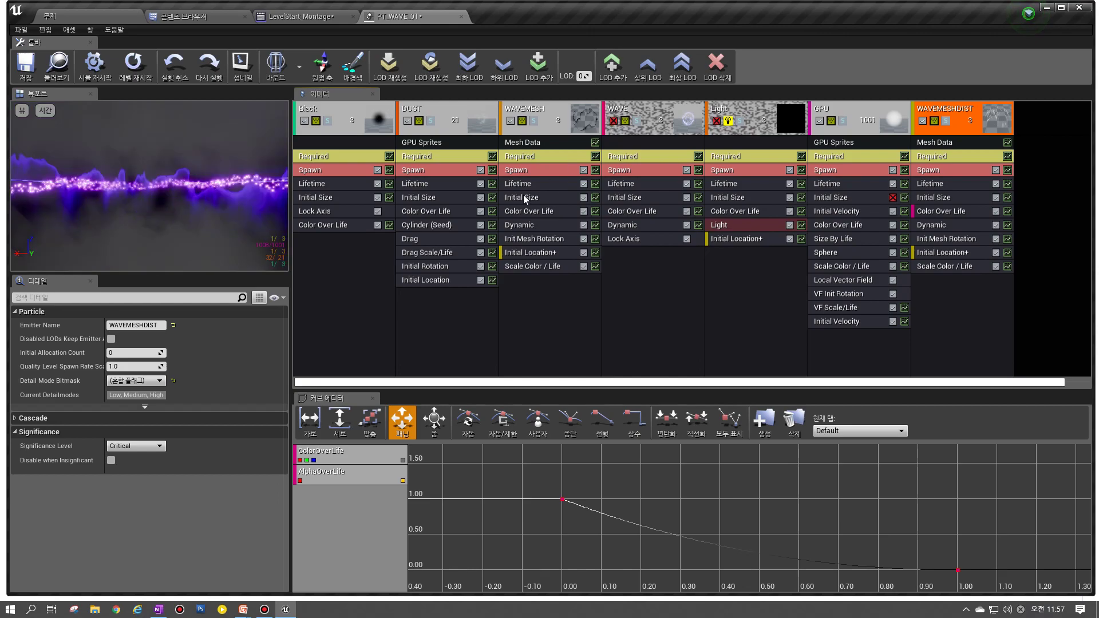
double_click(656, 126)
double_click(656, 126)
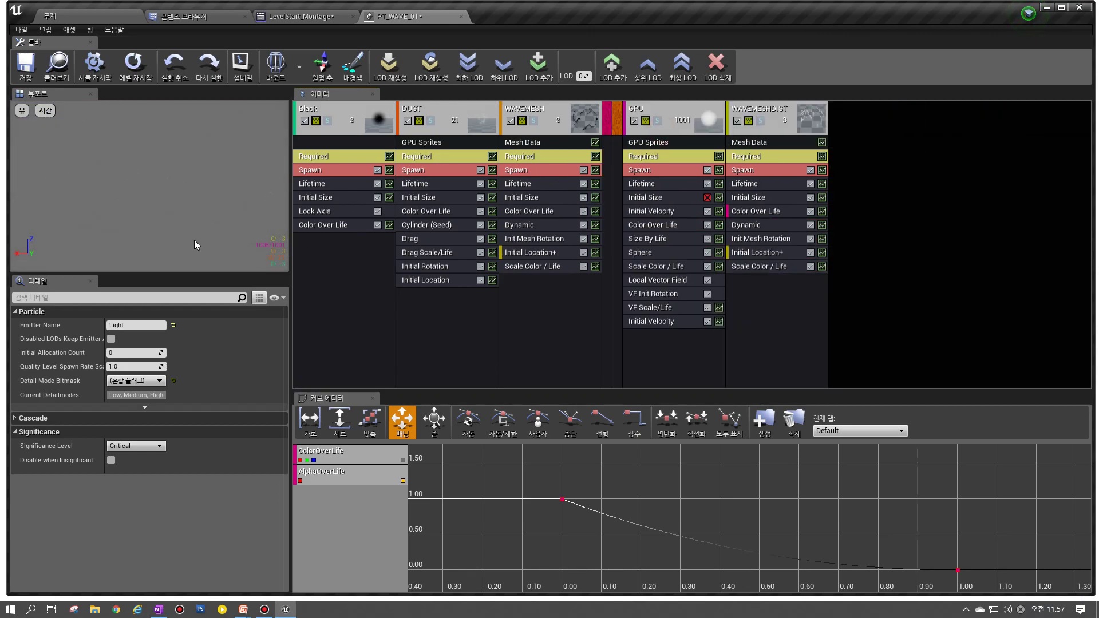
double_click(607, 123)
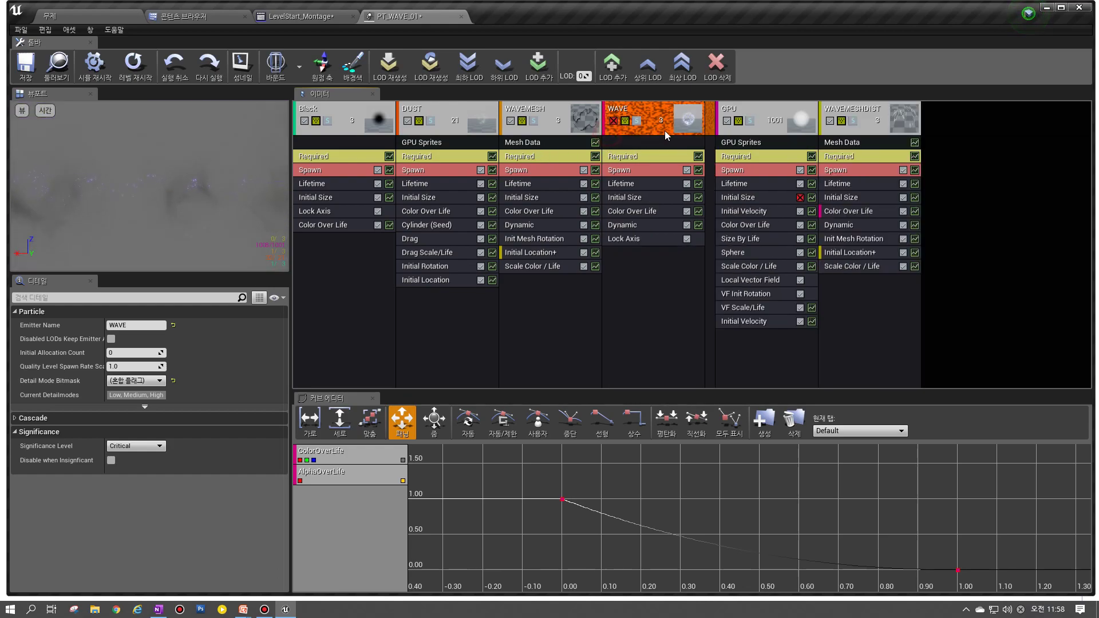
double_click(710, 135)
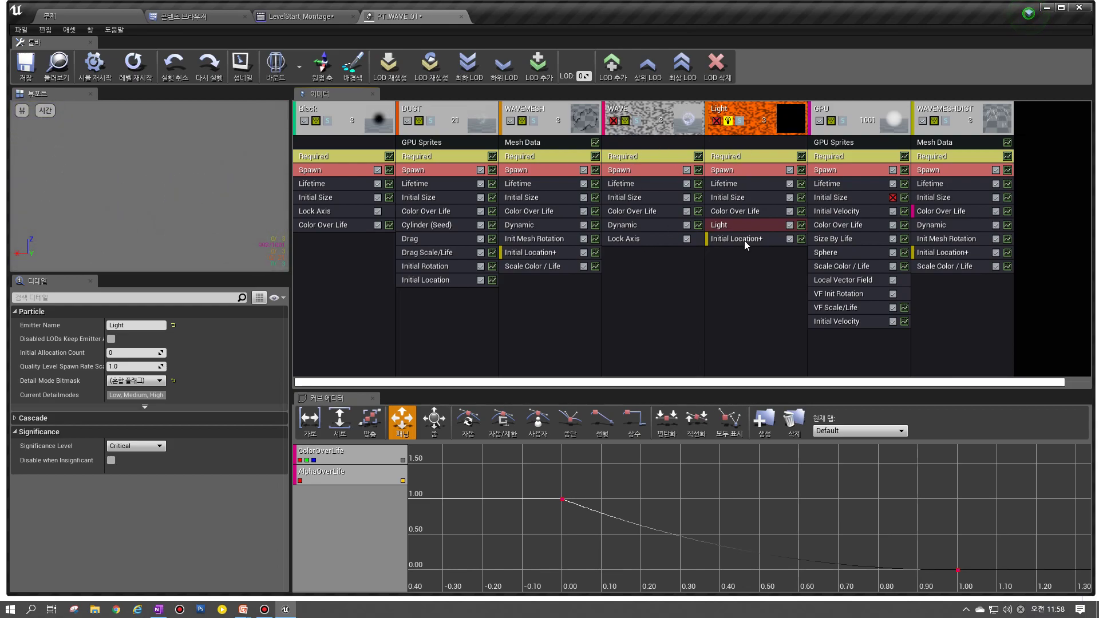
Step: Delete the disabled Light and WAVE emitters from PT_WAVE_01
click(647, 131)
click(739, 127)
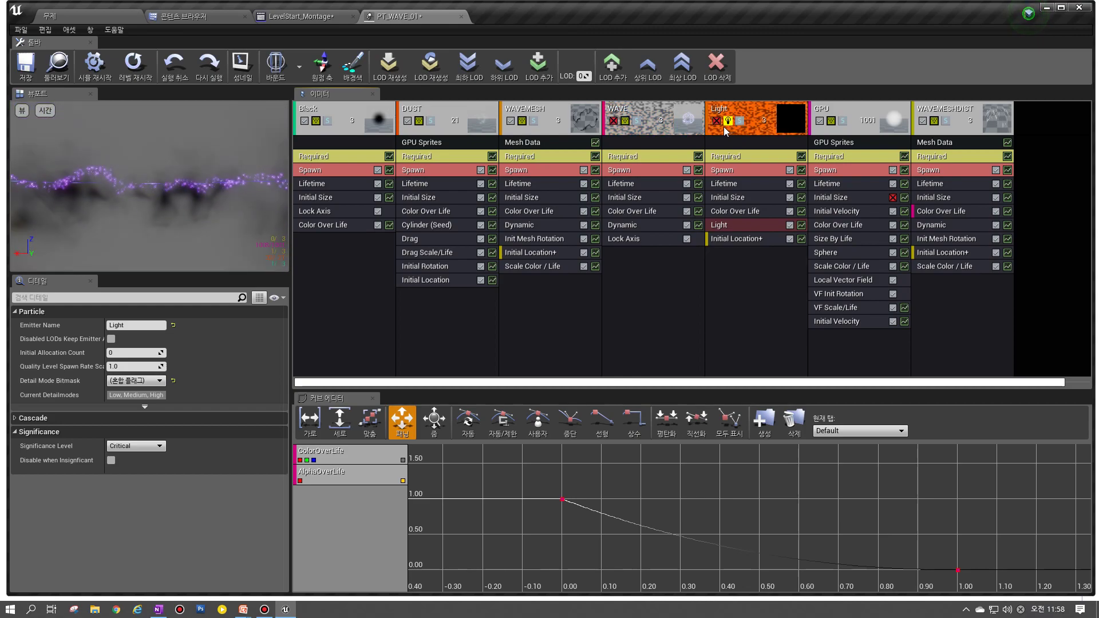
key(Delete)
click(647, 127)
key(Delete)
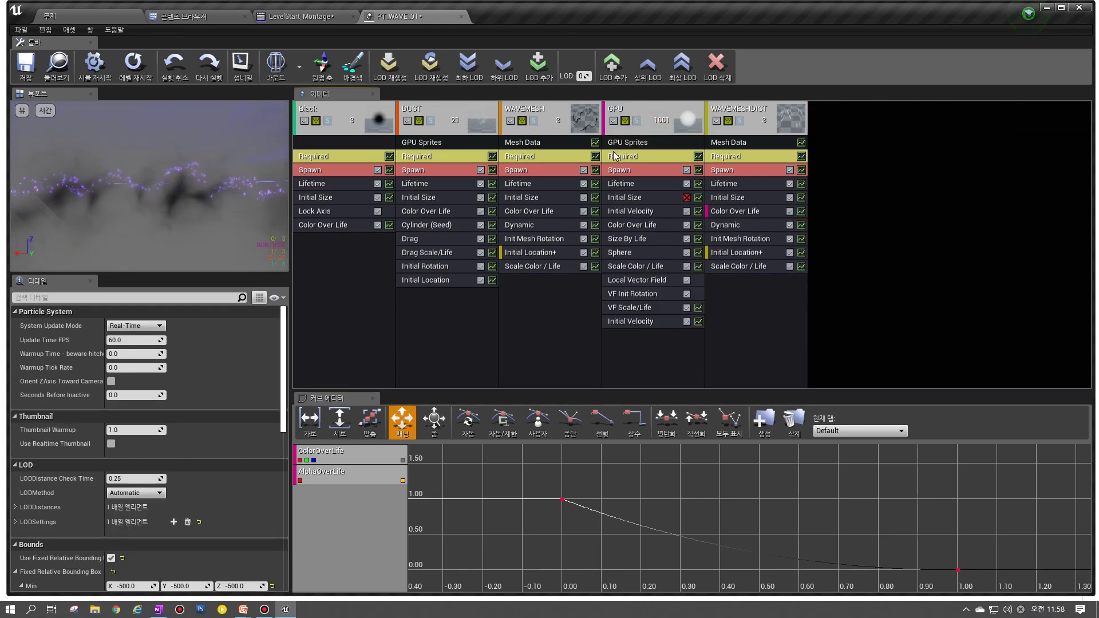
Step: Undo both emitter deletions, and re-enable the WAVE and Light emitters
key(ctrl+z)
key(ctrl+z)
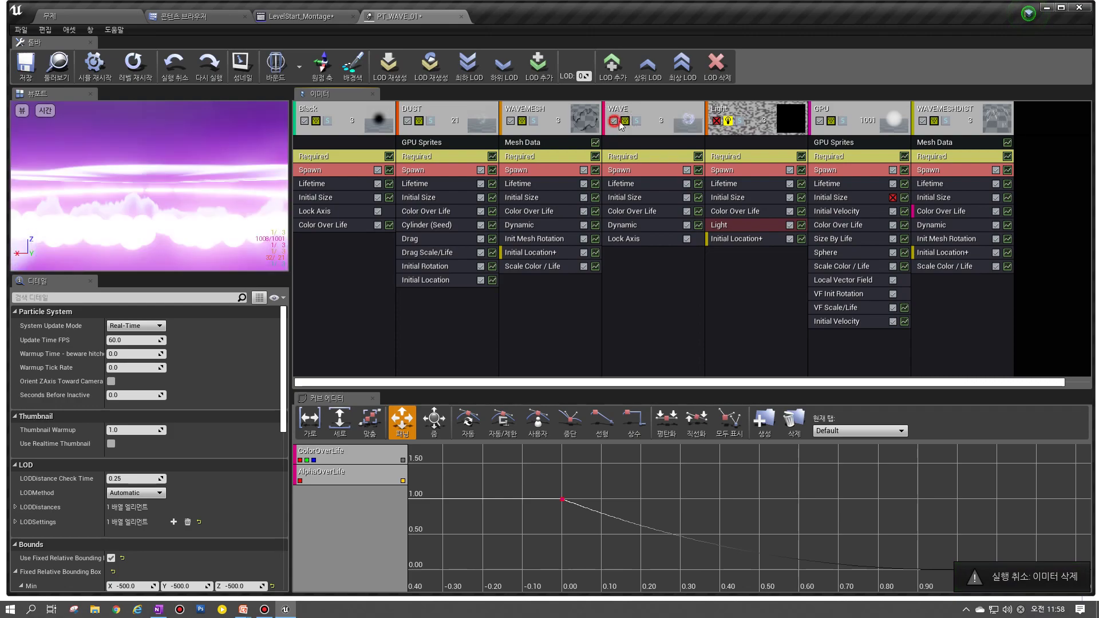
click(716, 121)
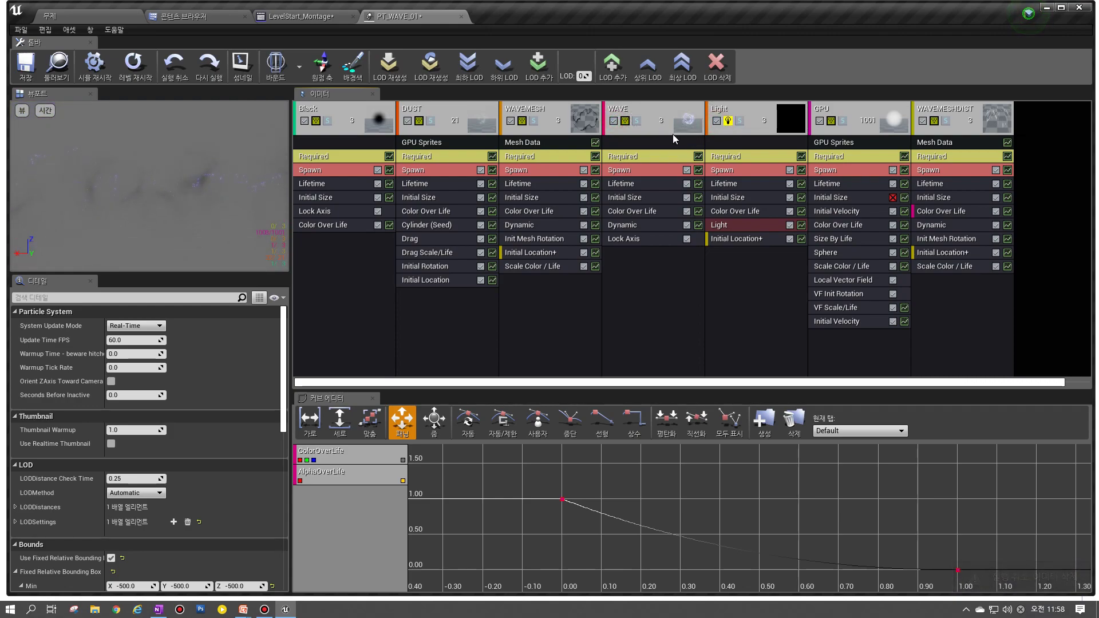
Step: Select each emitter from Black through WAVEMESHDIST in turn to review its emitter name
click(330, 104)
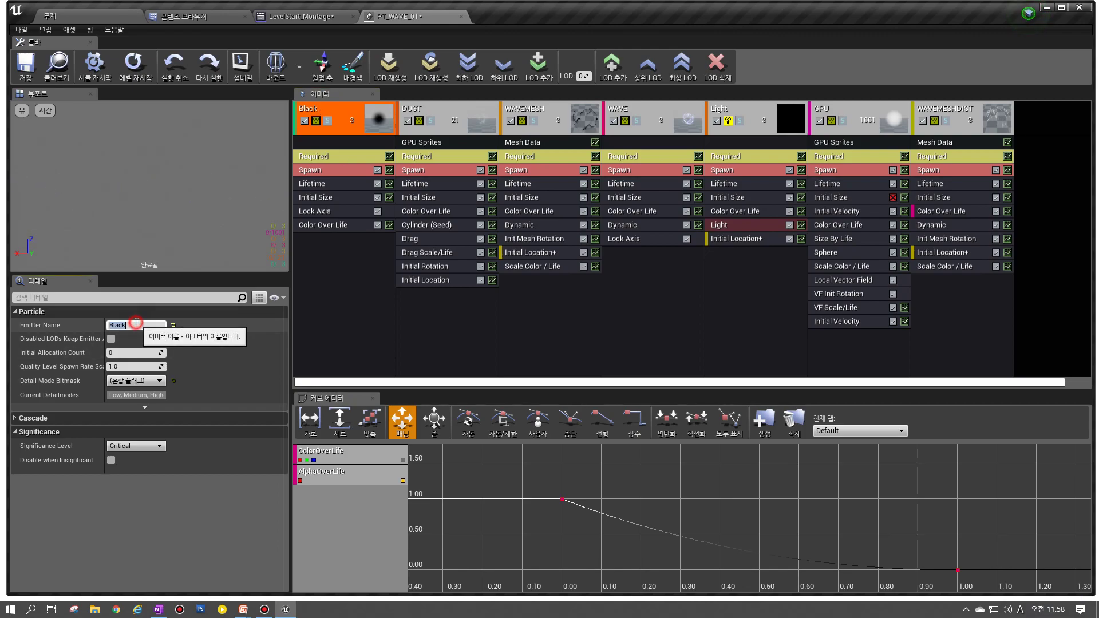
click(446, 108)
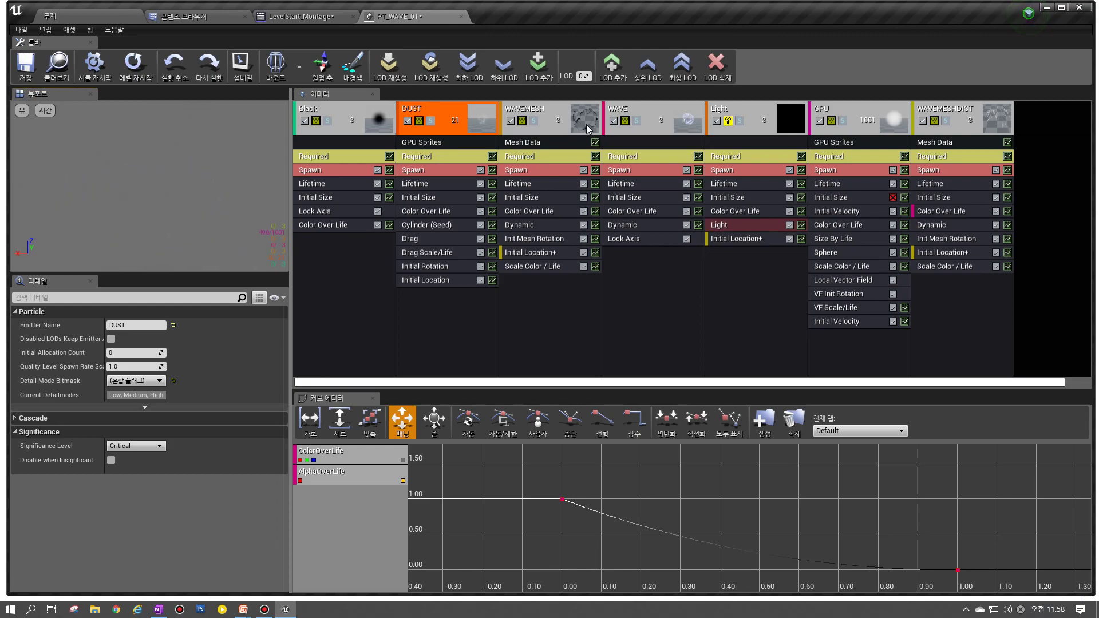
click(567, 136)
click(653, 133)
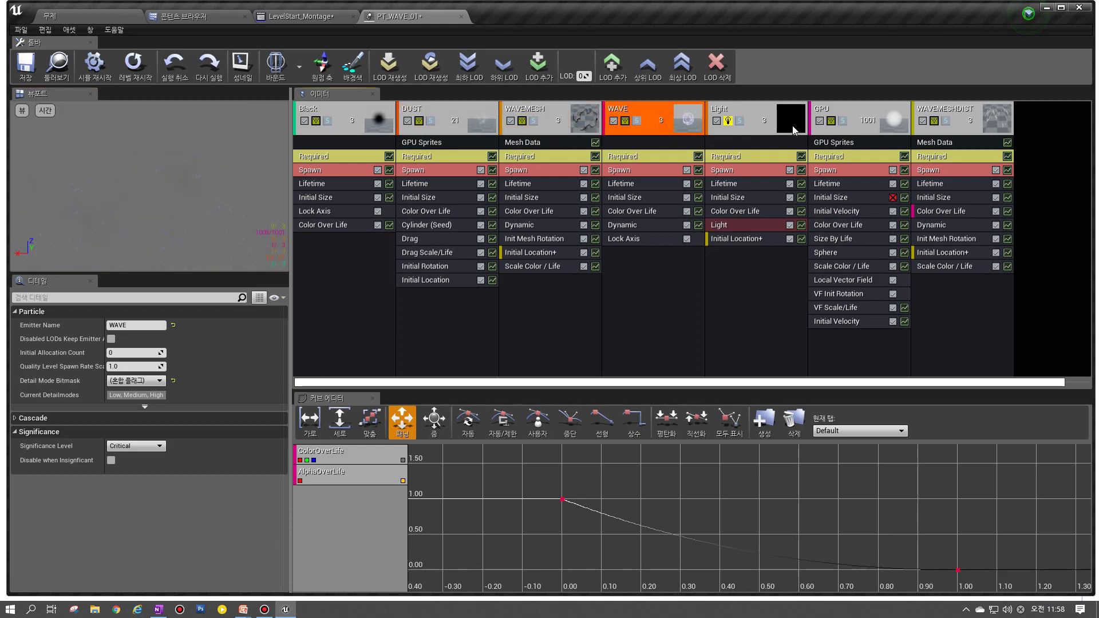
click(761, 132)
click(887, 135)
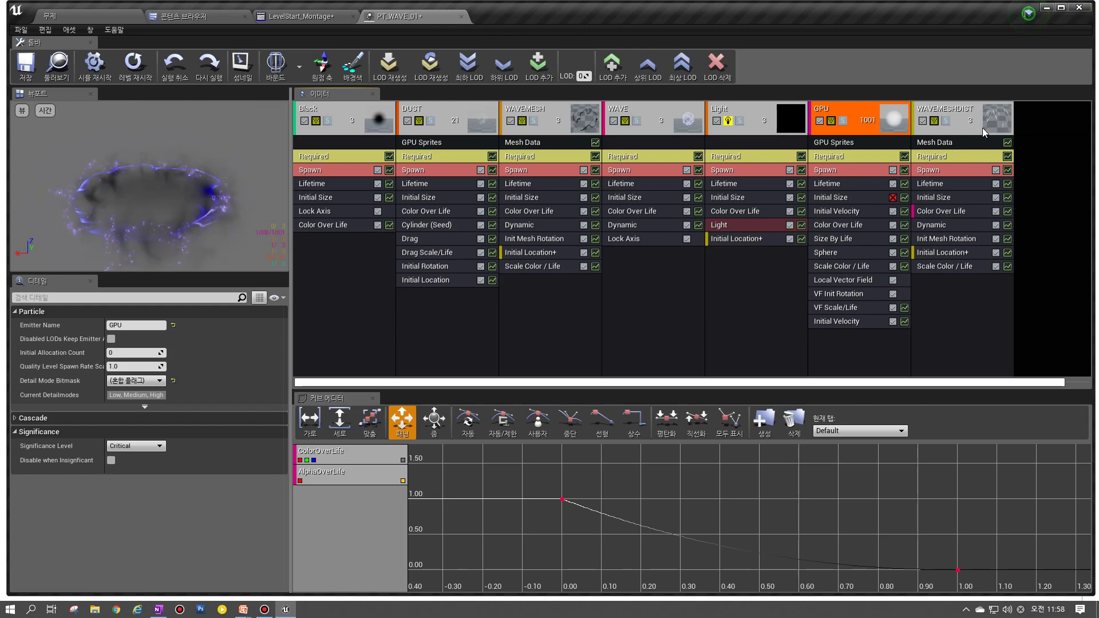
click(1005, 126)
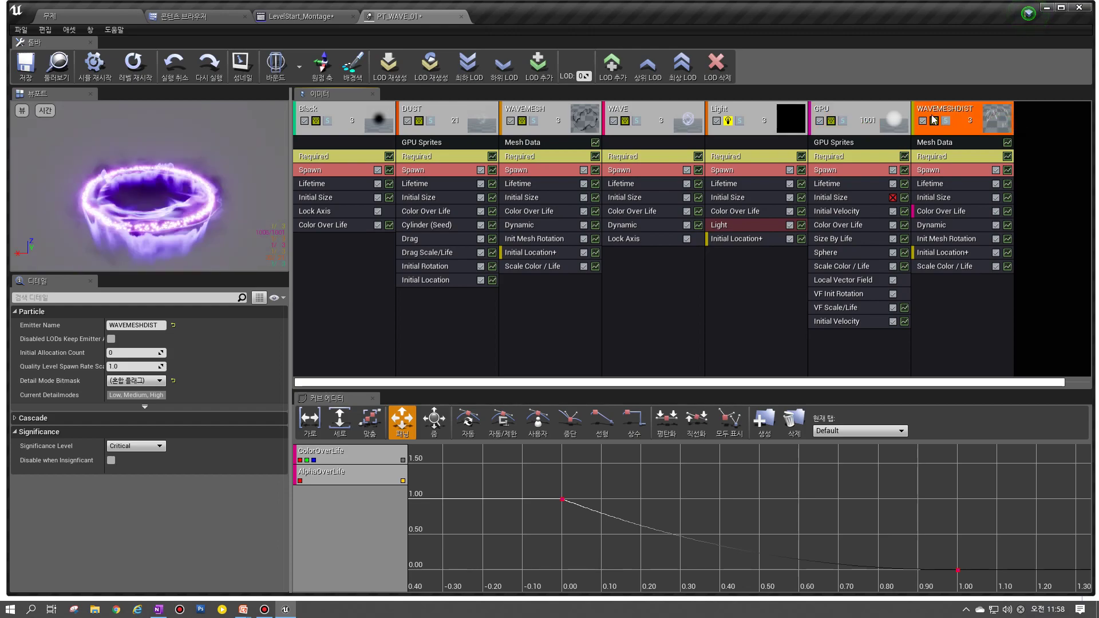
Step: Go through the emitters from WAVEMESH to WAVEMESHDIST again, and recheck Black, DUST and WAVEMESH
click(579, 129)
click(686, 122)
click(763, 129)
click(876, 127)
click(983, 131)
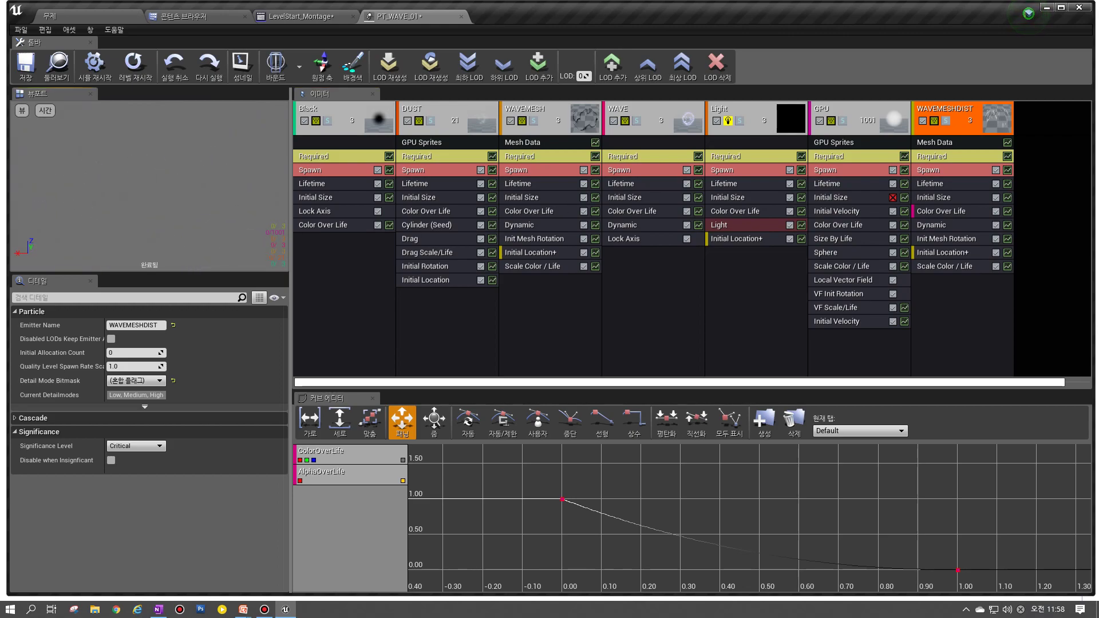
click(365, 135)
click(454, 129)
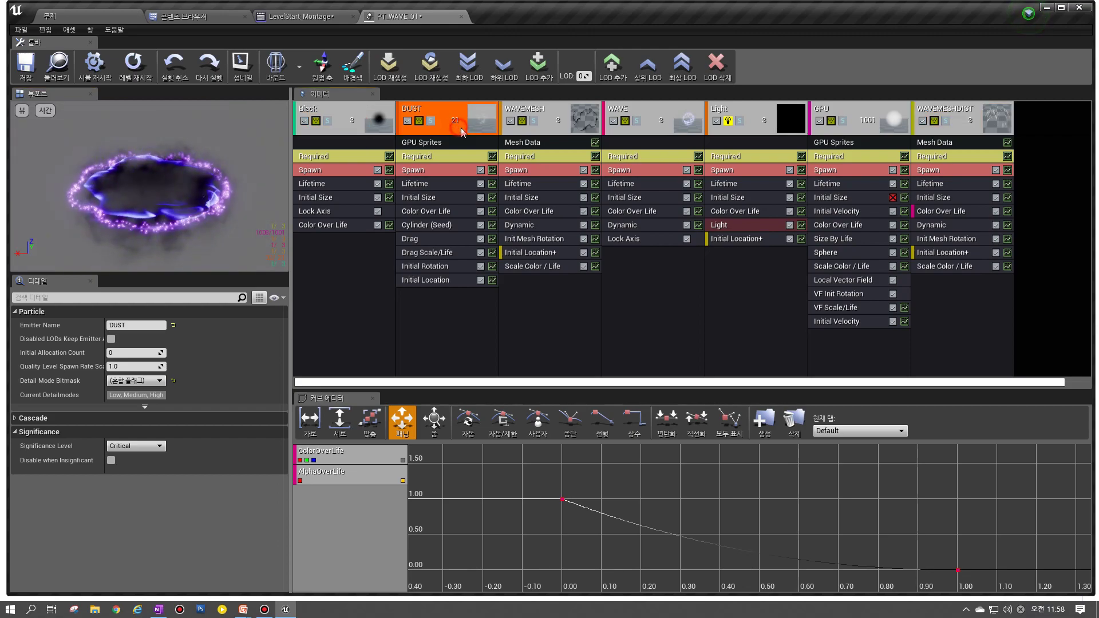
click(553, 133)
click(461, 133)
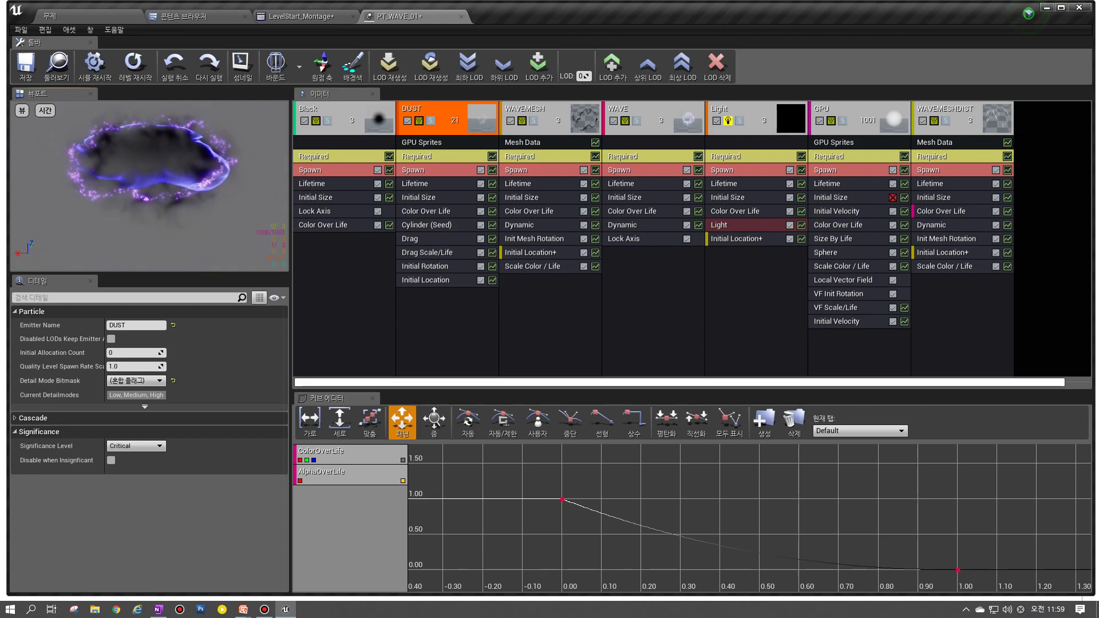
Step: Capture the current preview as the thumbnail of PT_WAVE_01, and check it among the folder's assets before returning to the particle system
click(240, 64)
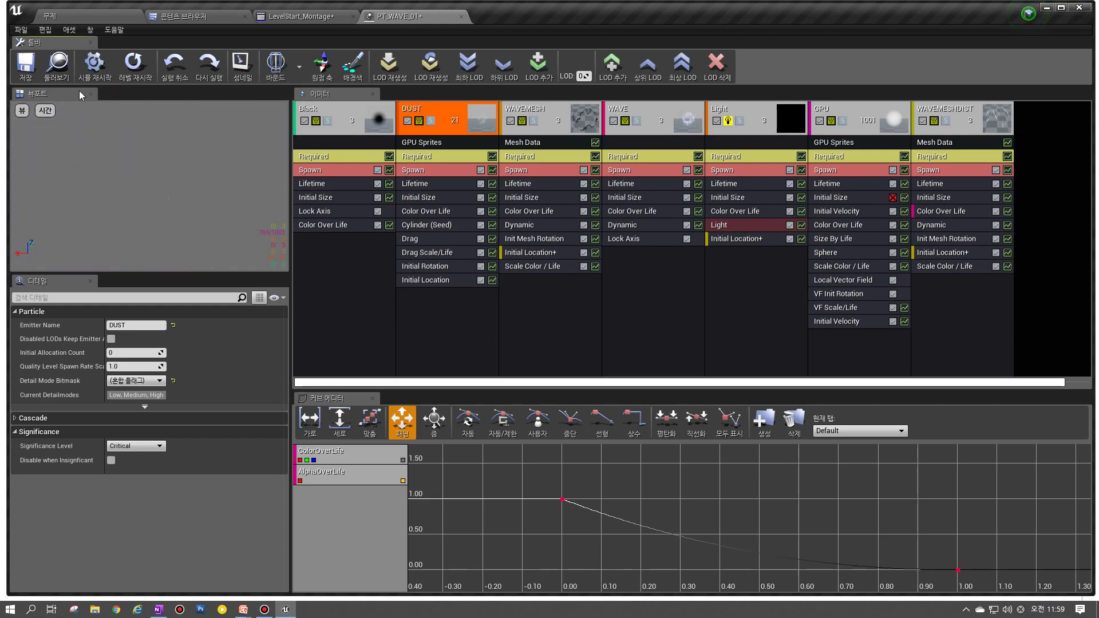
click(58, 73)
click(390, 97)
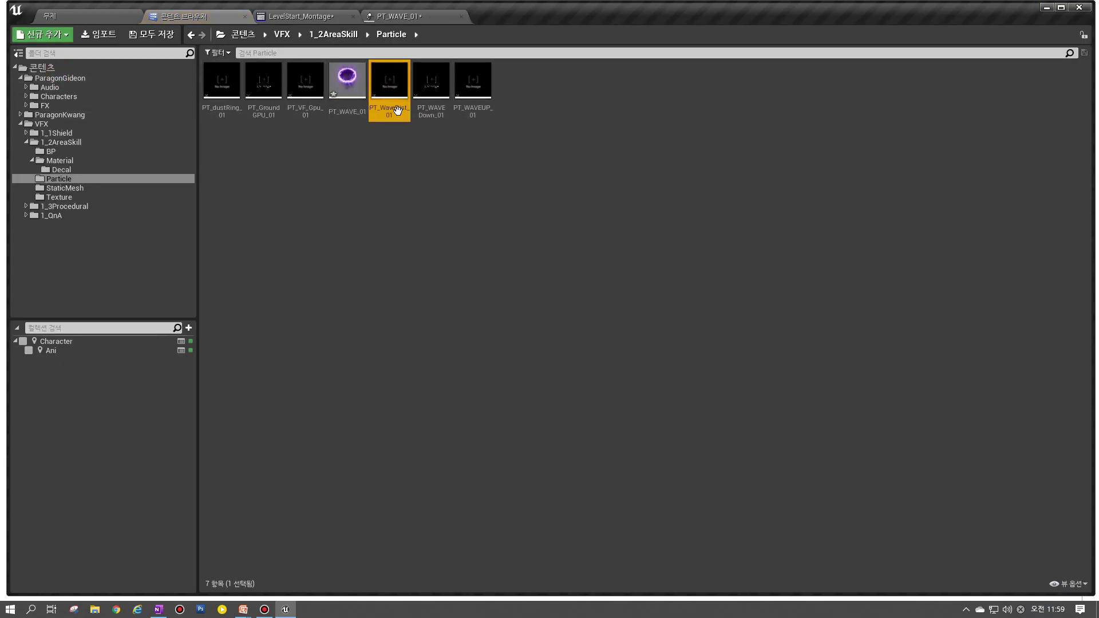
mouse_move(352, 87)
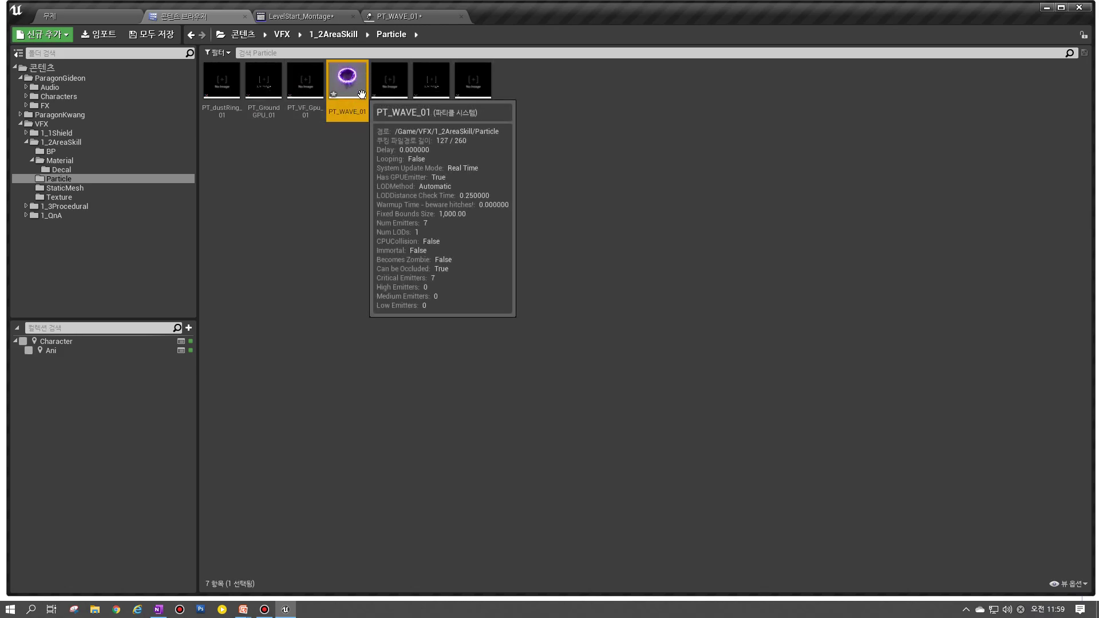
double_click(361, 94)
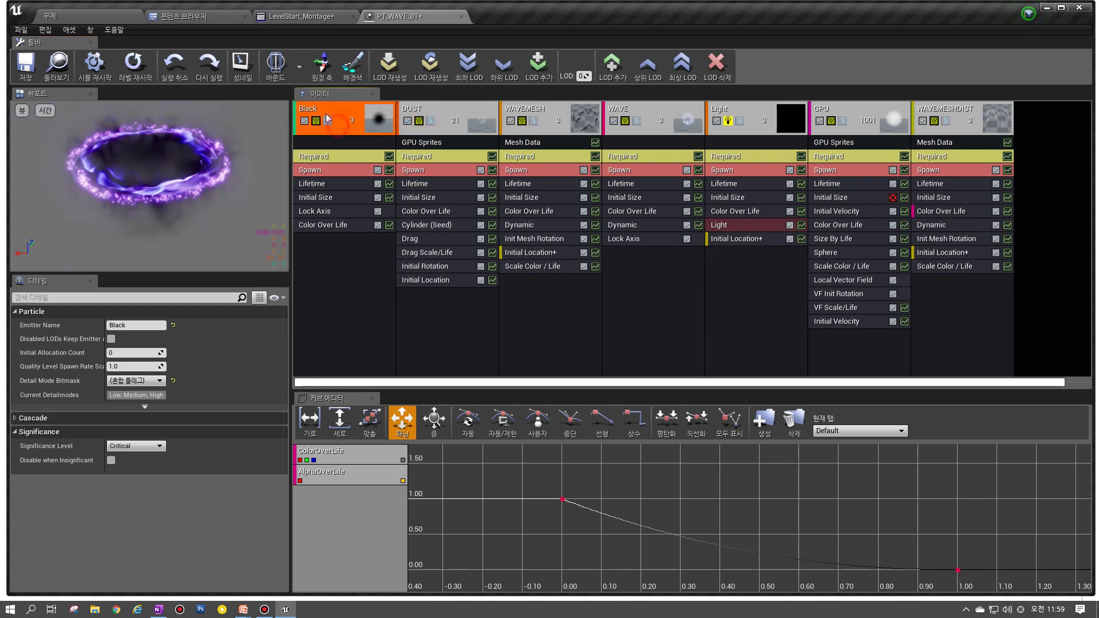
click(193, 17)
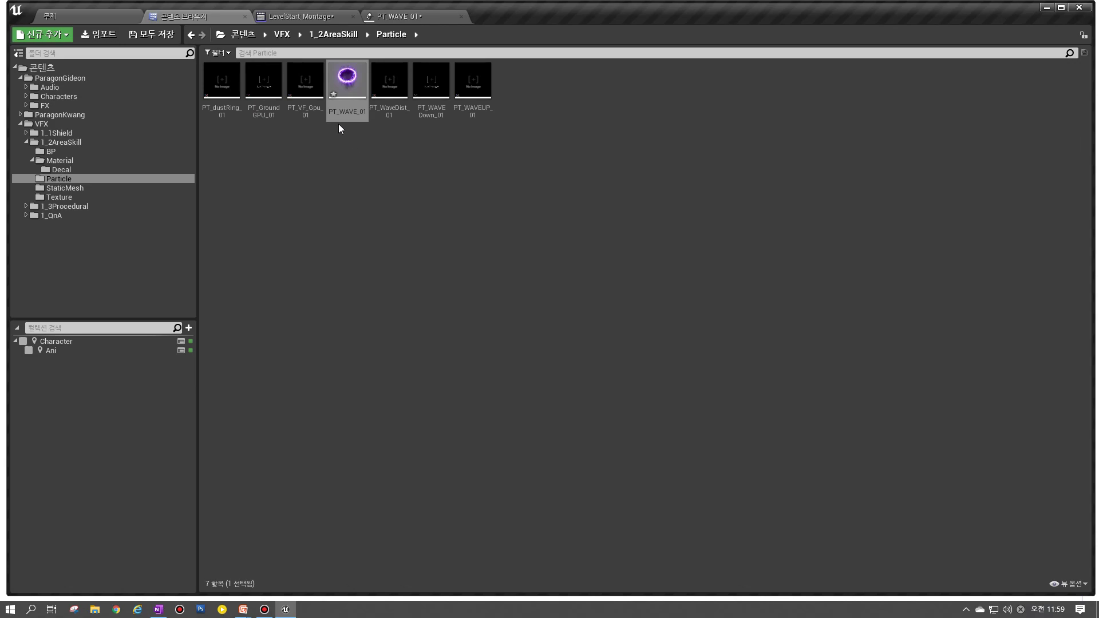
click(397, 16)
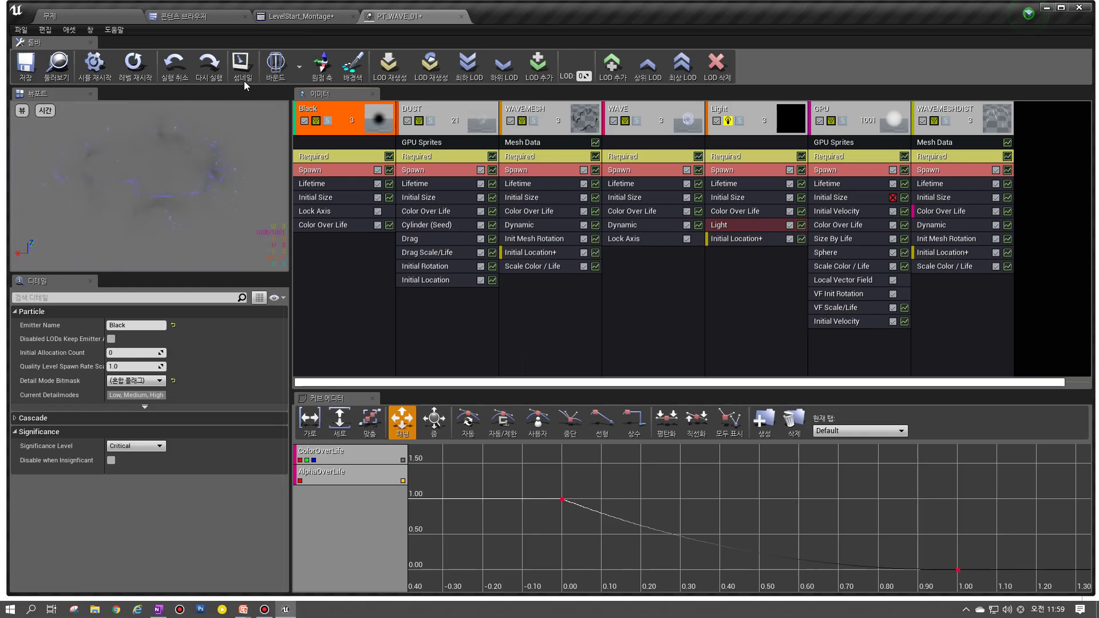
Step: Show the particle system's bounds in the preview, and examine its Fixed Relative Bounding Box settings
click(276, 79)
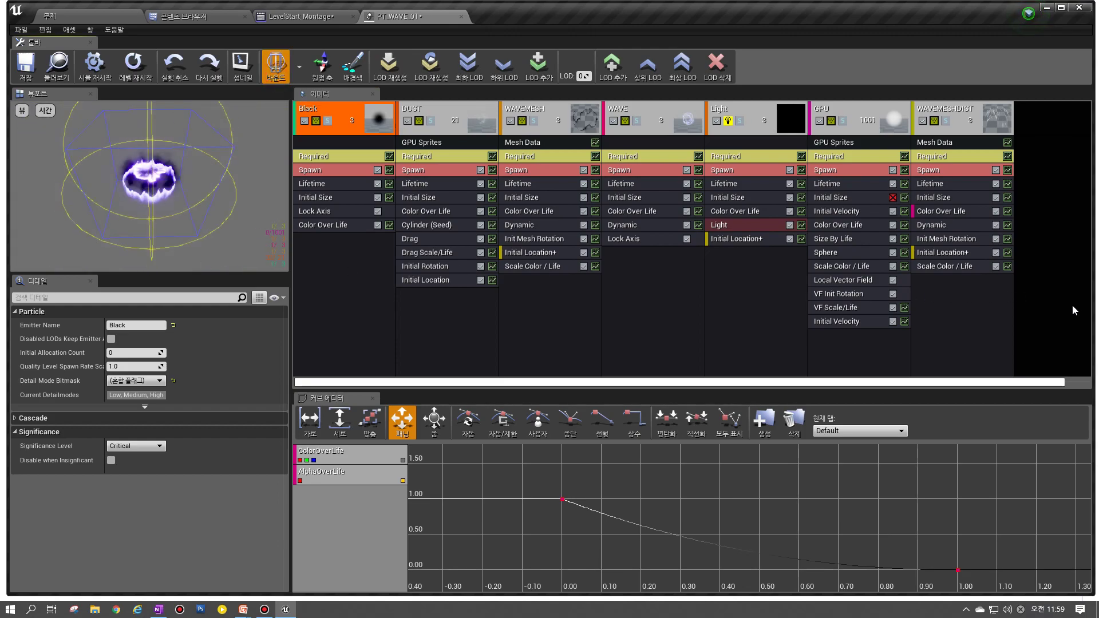
click(1050, 294)
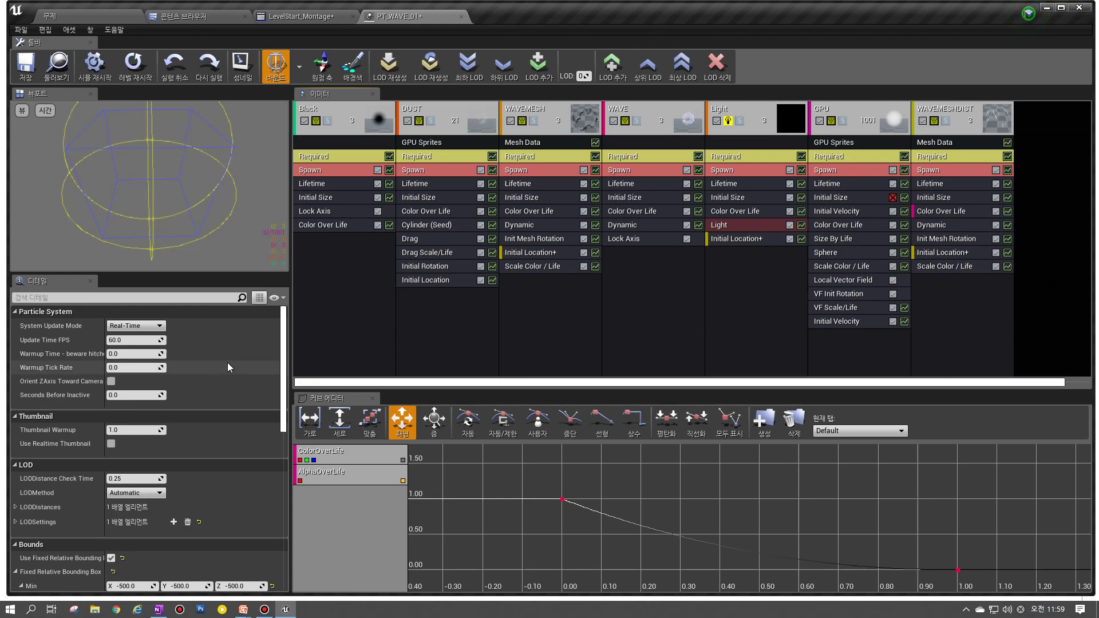
scroll(159, 382, down, 3)
scroll(159, 382, down, 4)
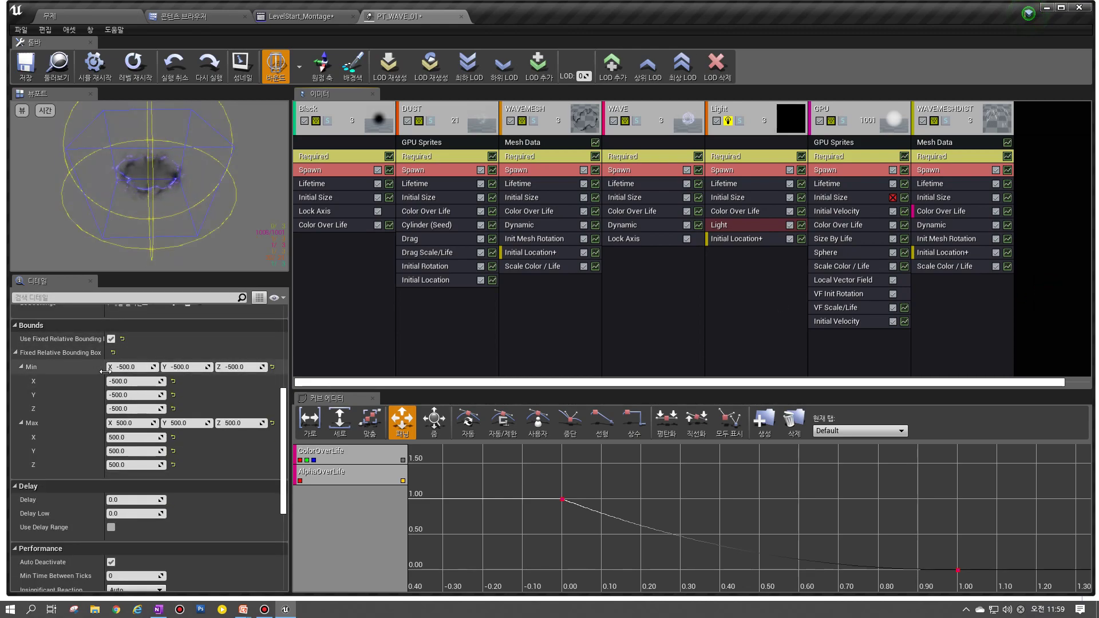
scroll(142, 207, up, 1)
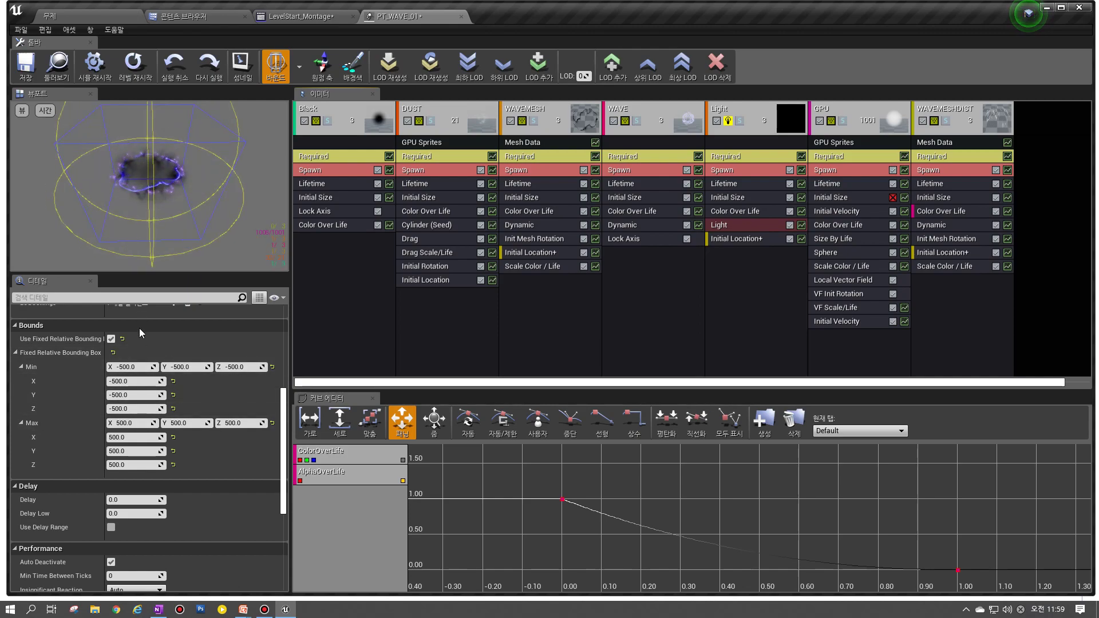
Step: Set the fixed relative bounding box minimum to -300 on X, Y and Z
click(141, 367)
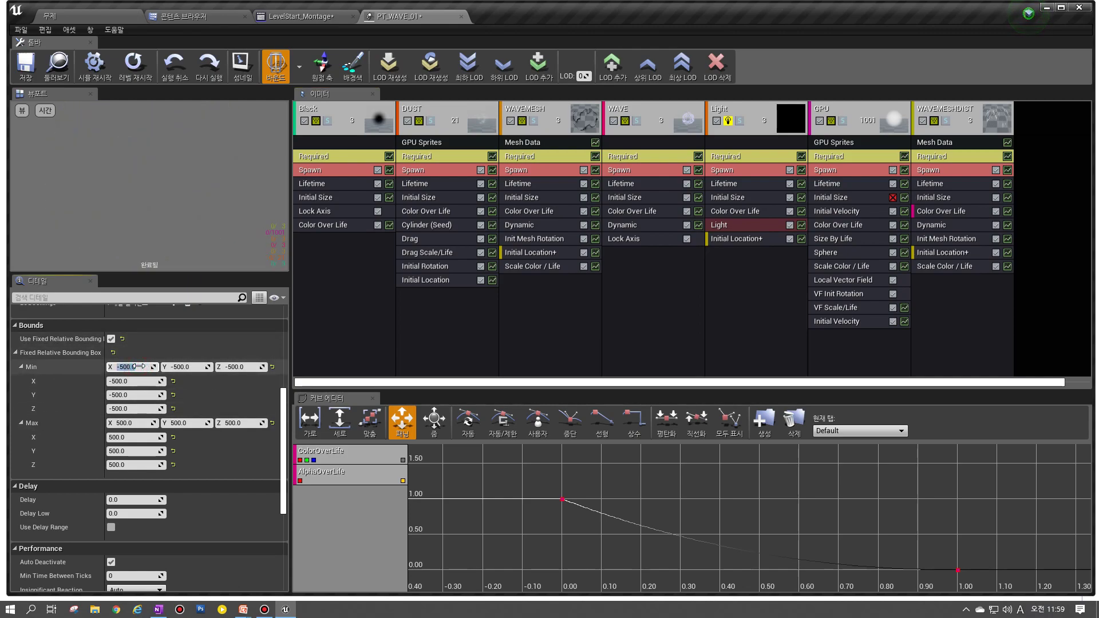
text(-300)
key(Return)
click(191, 367)
text(-300)
click(238, 367)
text(-300)
key(Return)
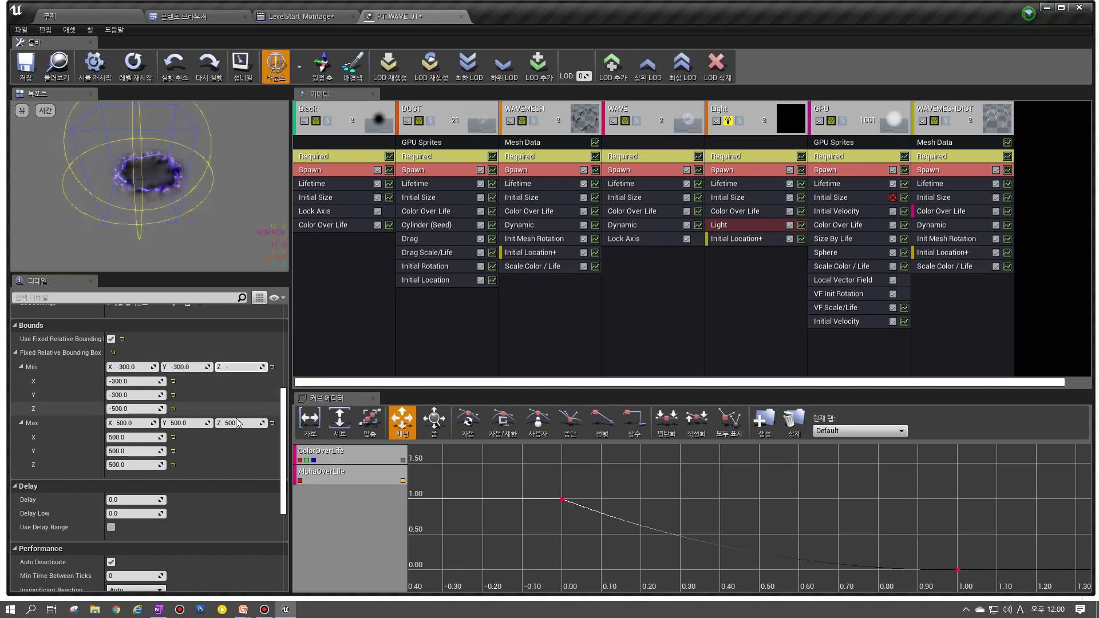
Step: Set the fixed relative bounding box maximum to 300 on X, Y and Z
click(239, 425)
text(300)
click(178, 423)
text(300)
click(138, 423)
text(300)
Step: Narrow the bounding box height to a Z minimum of -100 and a Z maximum of 100
click(250, 366)
text(-100)
click(239, 423)
text(100)
key(Return)
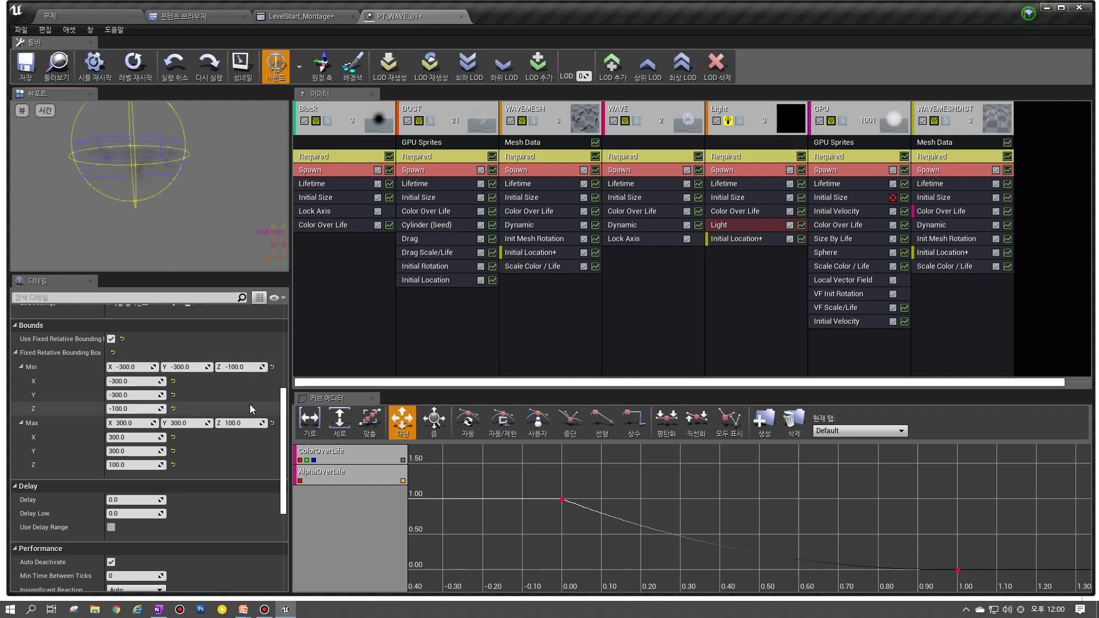
Step: Set the bounding box Z maximum to 200 and Z minimum to -200
text(200)
click(247, 369)
text(-200)
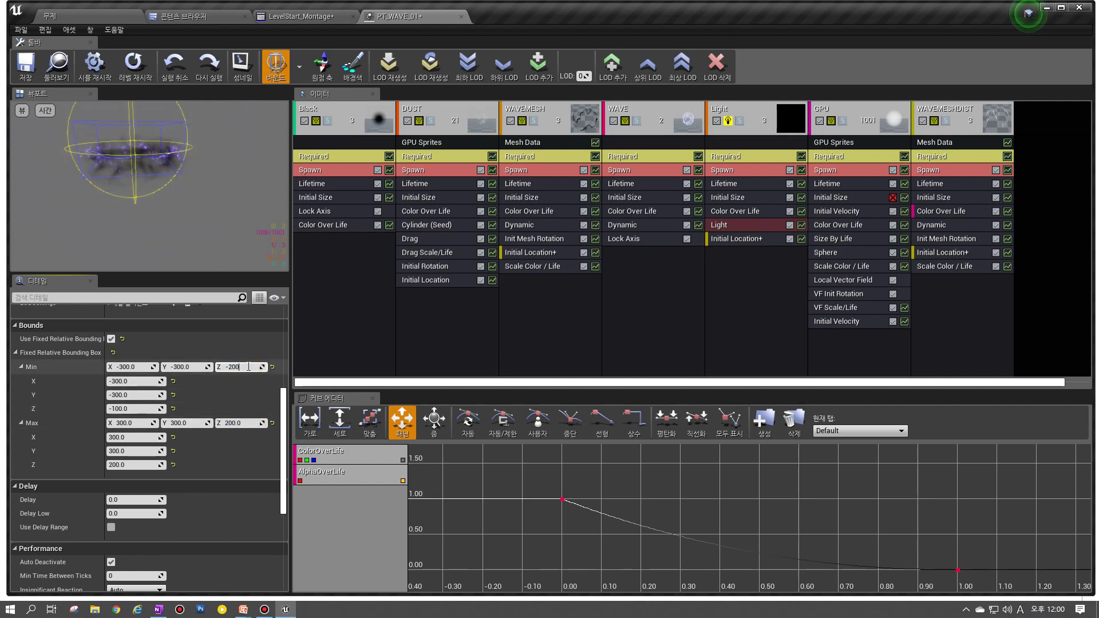
key(Return)
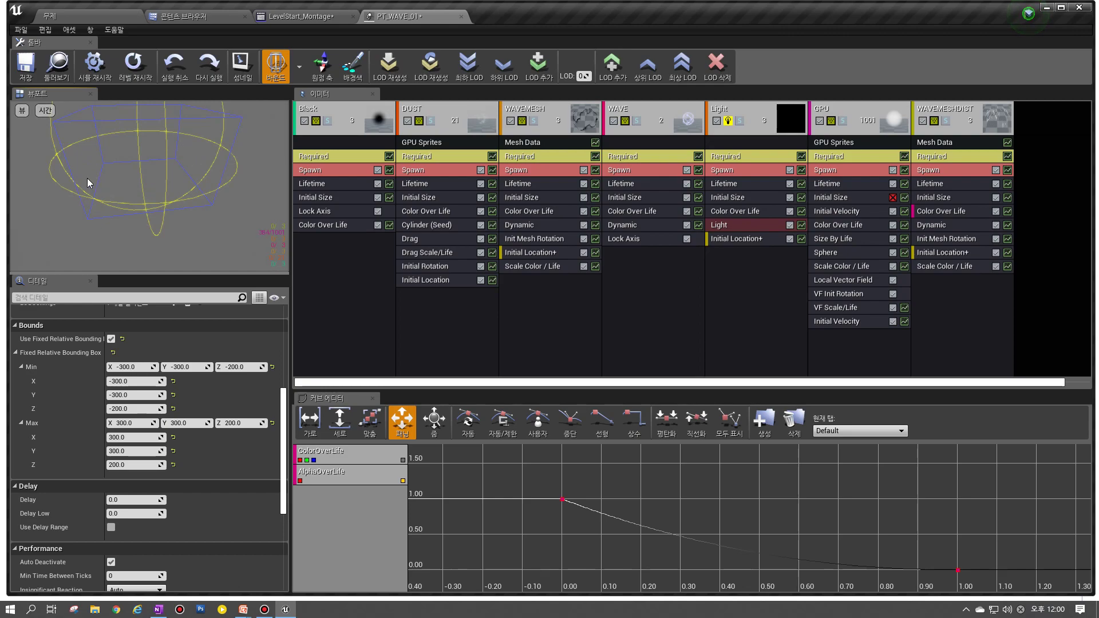
Step: Examine the bounds around the effect from several view angles, and return to the presentation slide
right_drag(152, 196, 235, 188)
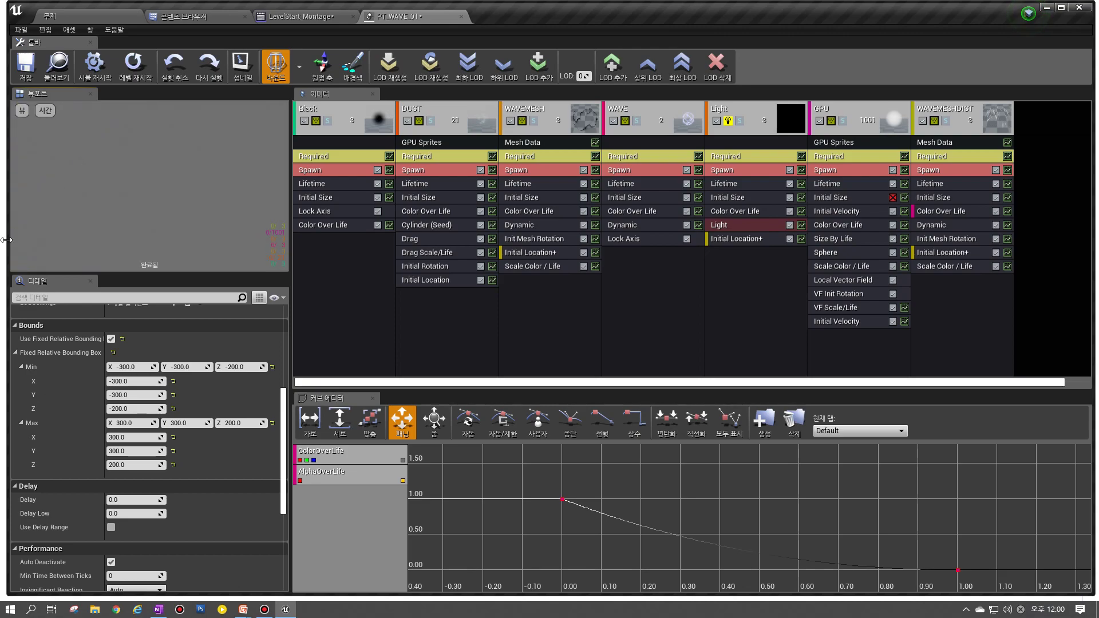
right_drag(53, 193, 72, 192)
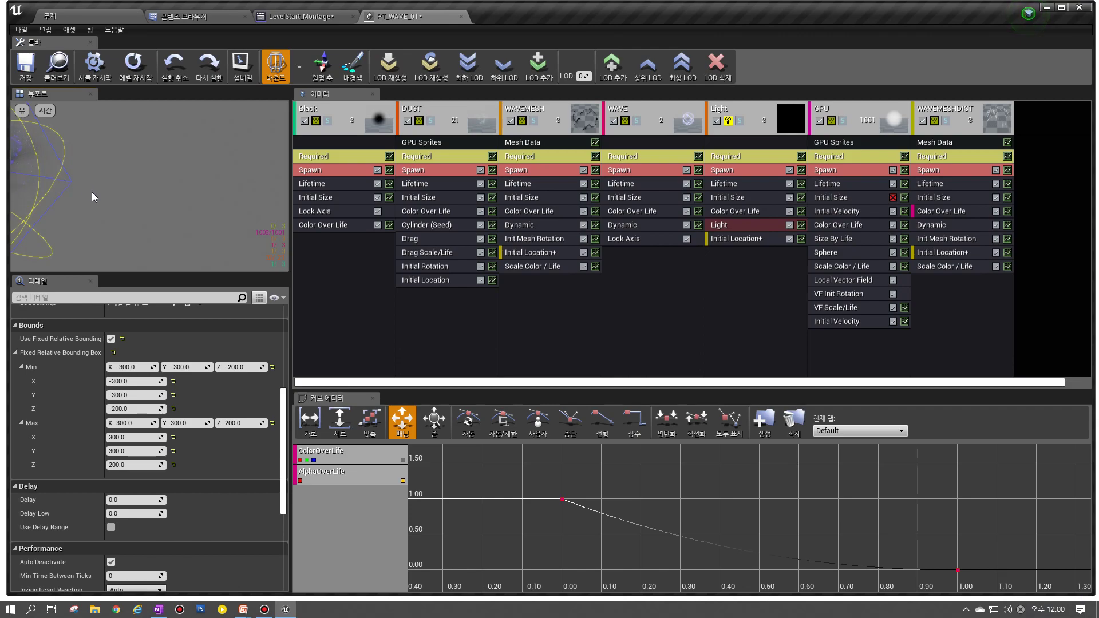
right_drag(92, 192, 12, 167)
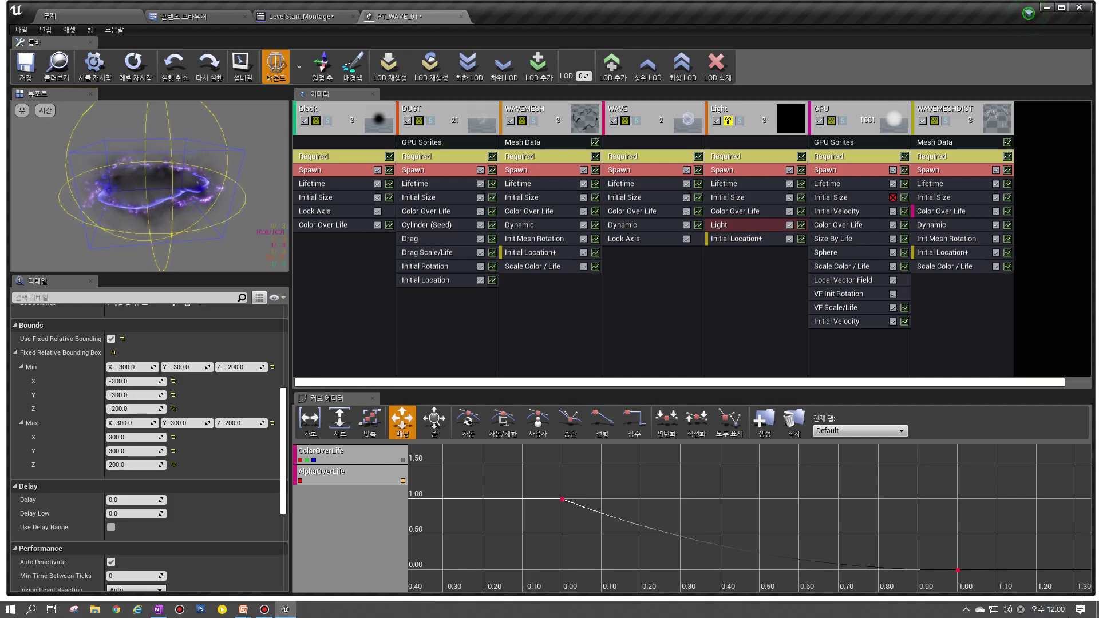
click(273, 569)
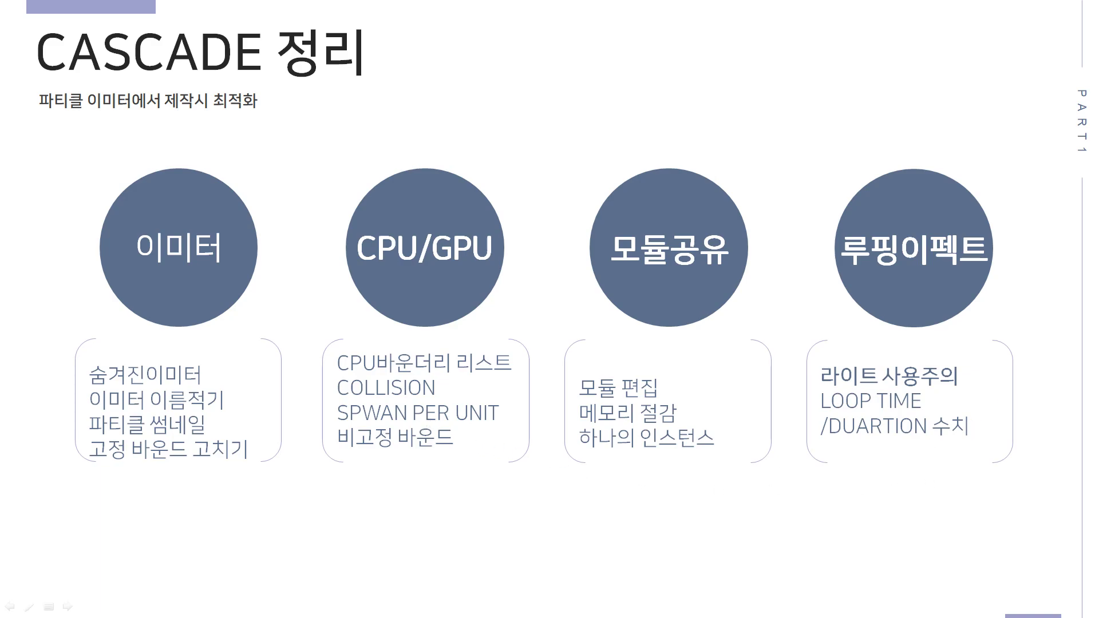
Step: Return to the Unreal editor, close the PT_WAVE_01 particle system and browse to the VFX/1_3Procedural folder
key(alt+Tab)
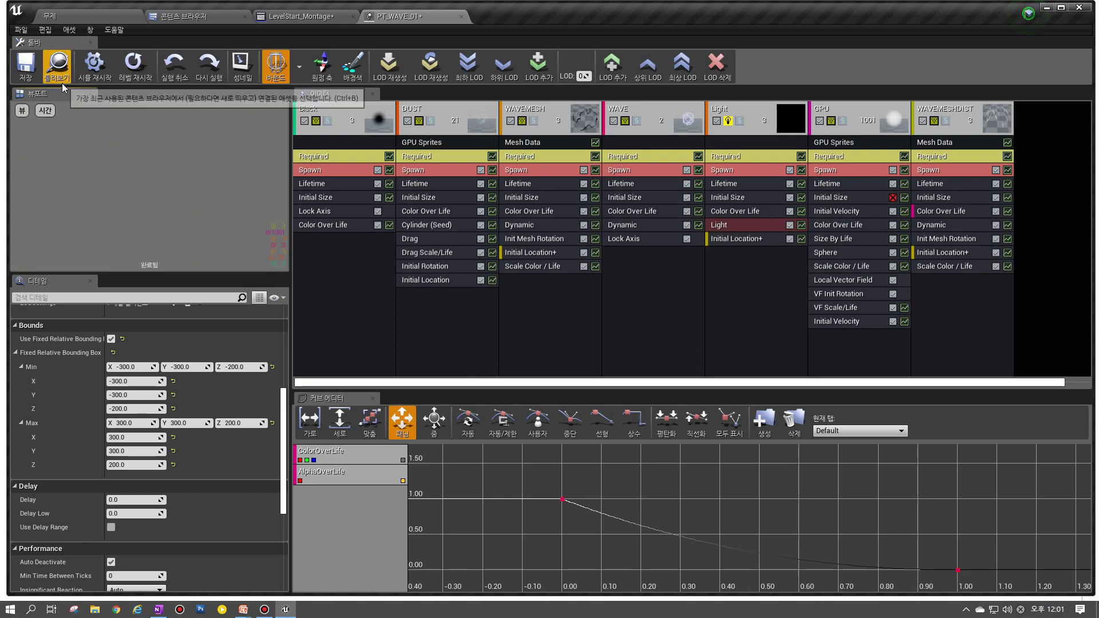
click(461, 16)
click(60, 56)
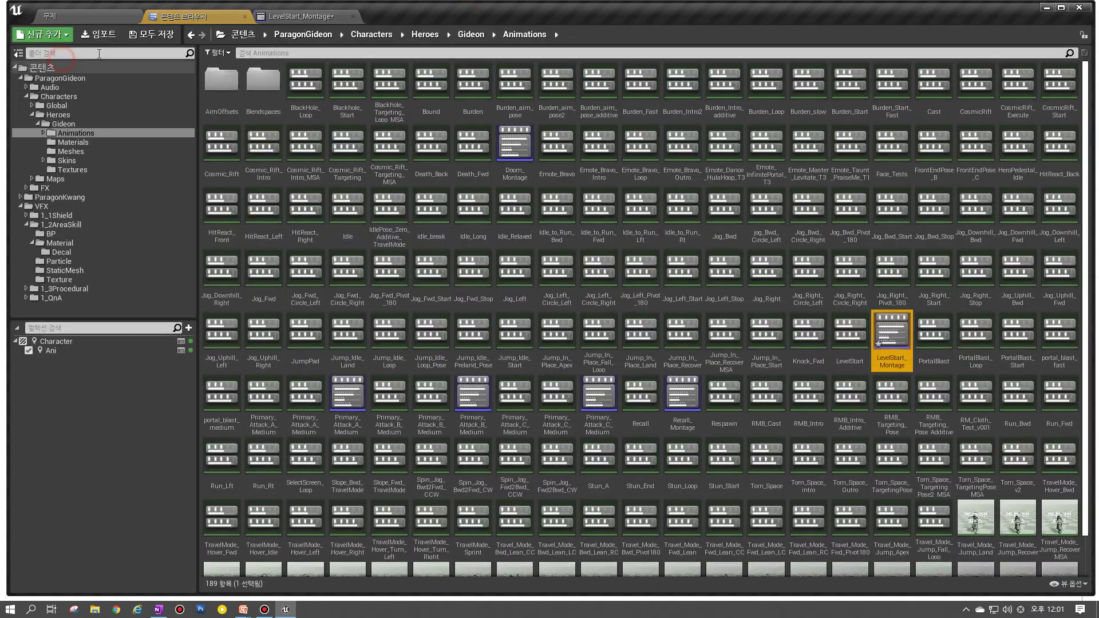
click(67, 252)
click(60, 288)
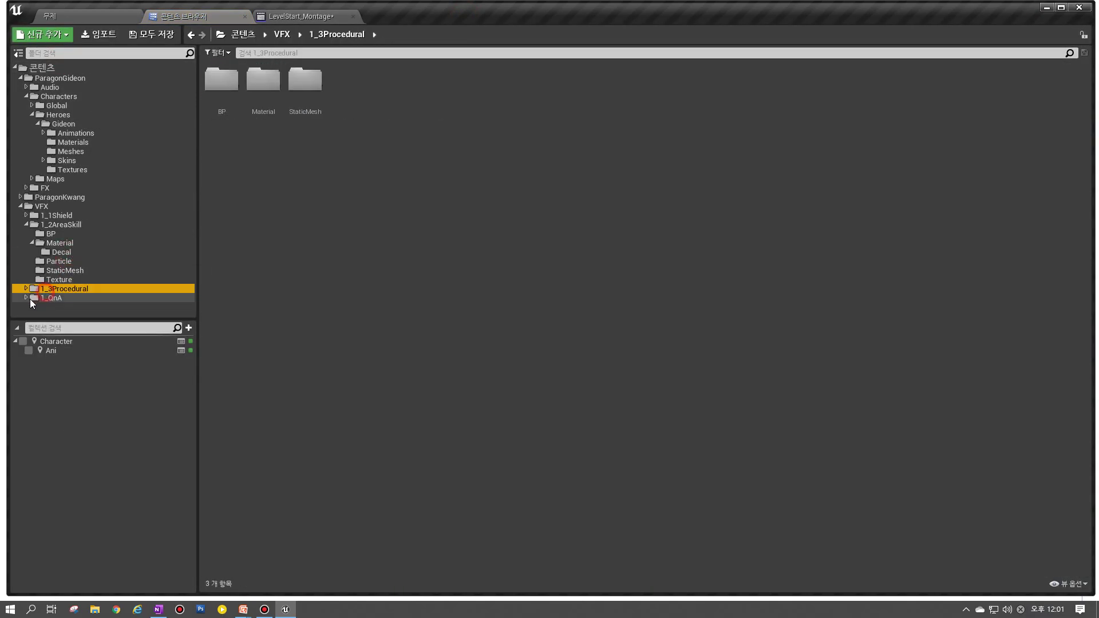
Step: Open the PT_PRJ_HIT particle system from the VFX/1_1Shield/Particle folder
click(25, 297)
scroll(43, 302, down, 2)
click(26, 183)
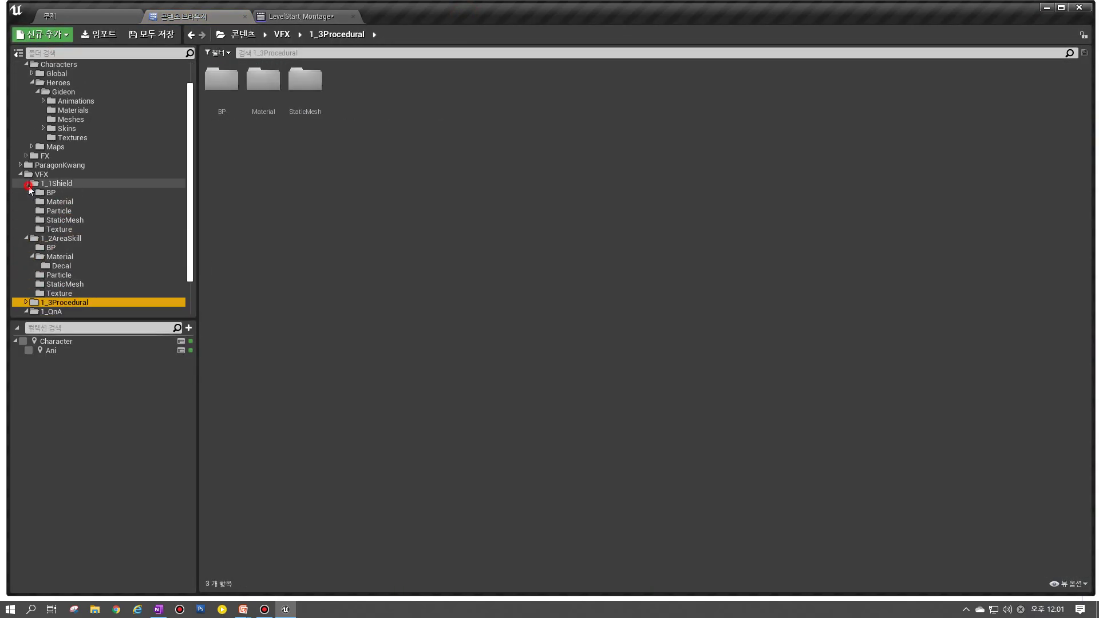
click(56, 210)
click(303, 103)
double_click(303, 103)
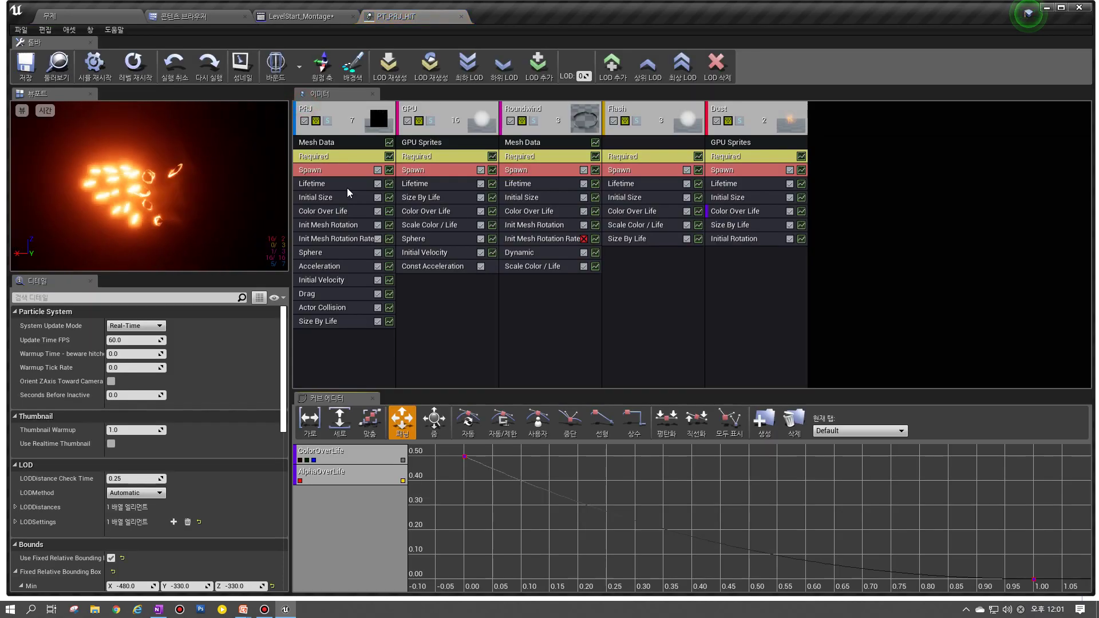
Step: Review the Actor Collision module's settings in the PRJ emitter
click(132, 72)
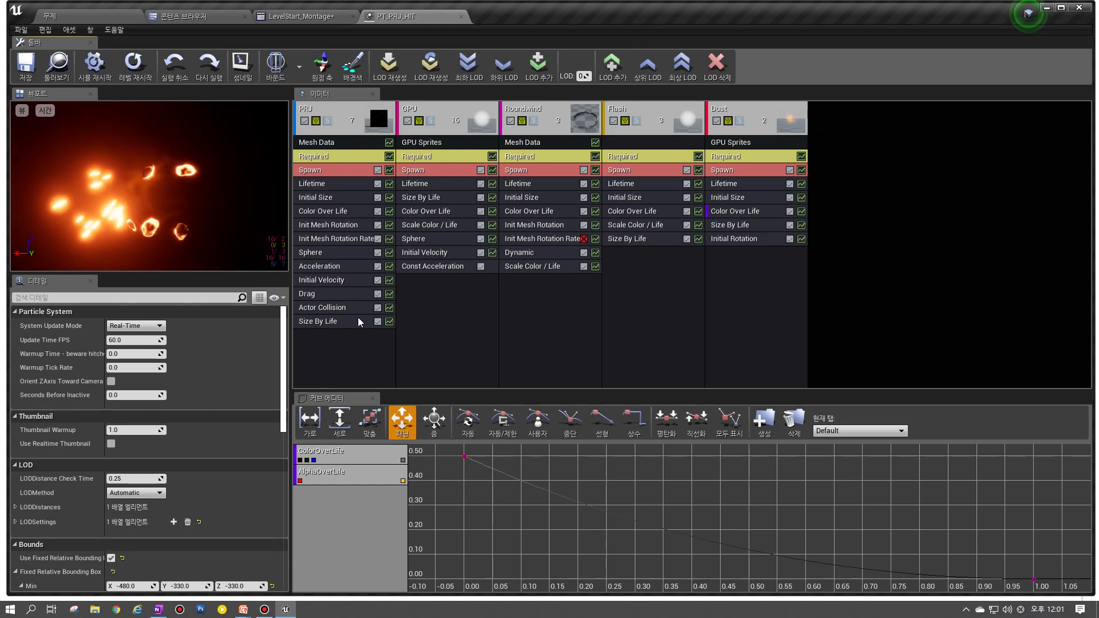
click(342, 308)
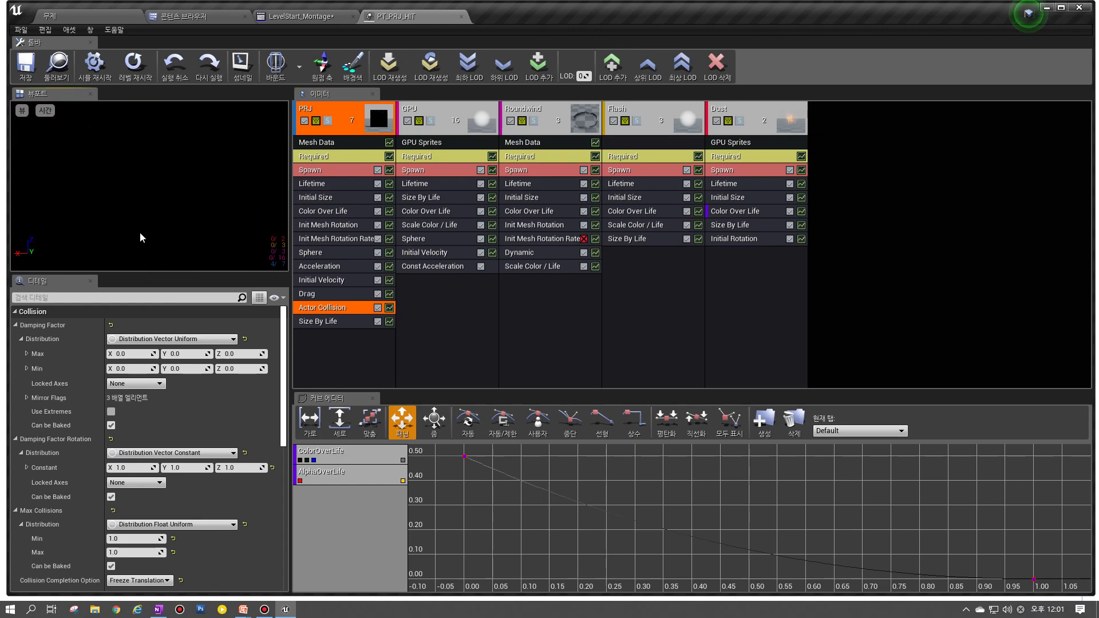
scroll(174, 430, down, 3)
scroll(174, 429, down, 2)
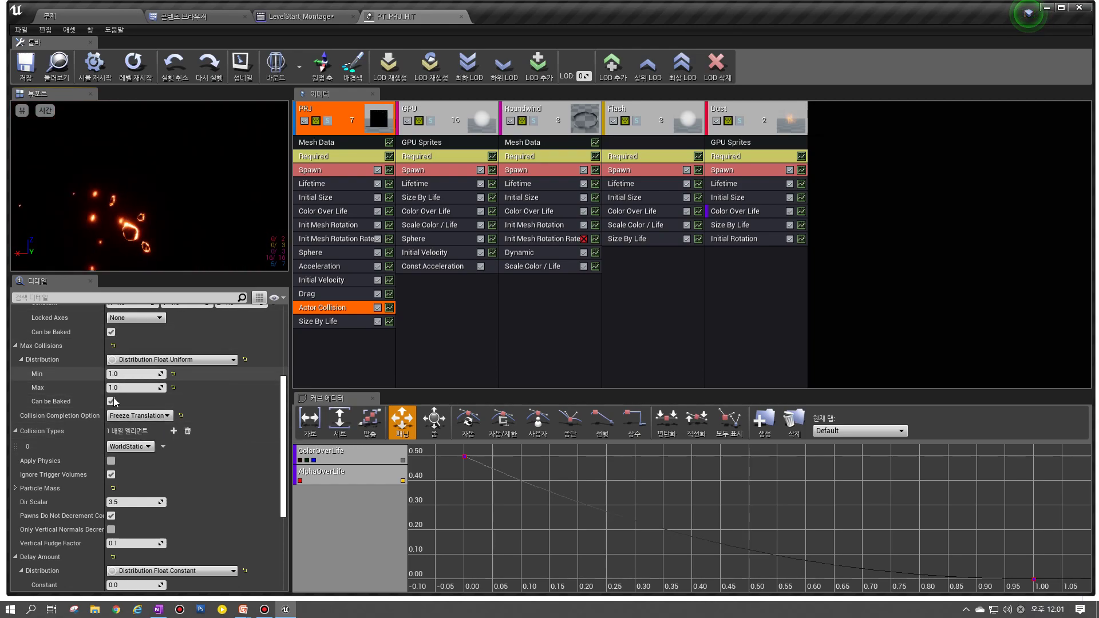
scroll(110, 423, up, 5)
click(111, 425)
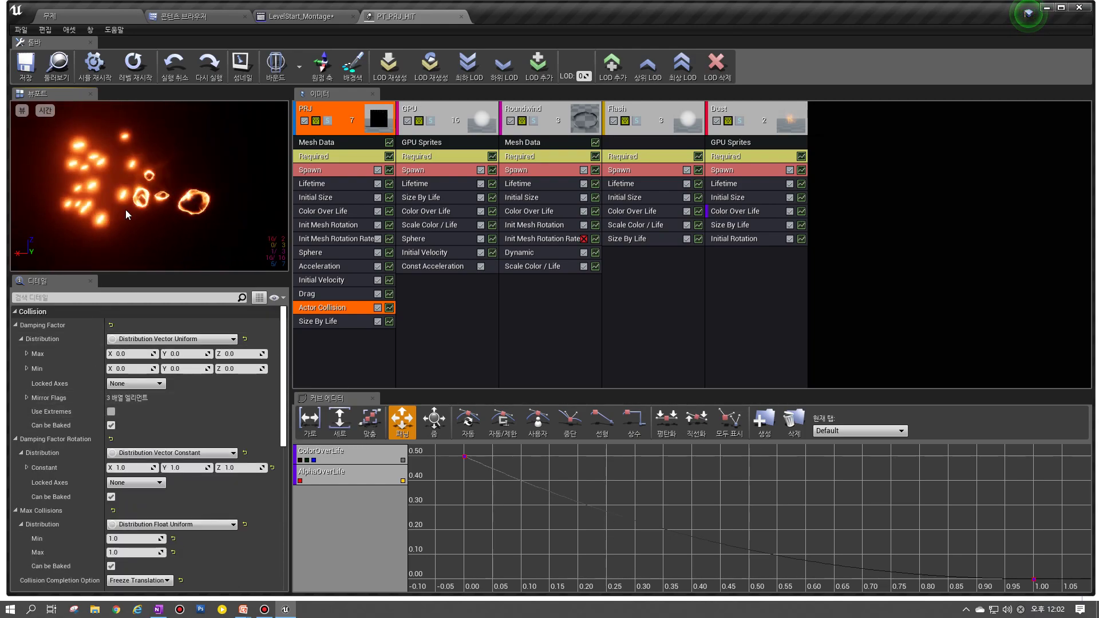
Step: Try burst counts of 50 and 100 in the first burst entry of the PRJ emitter's Spawn module
click(326, 170)
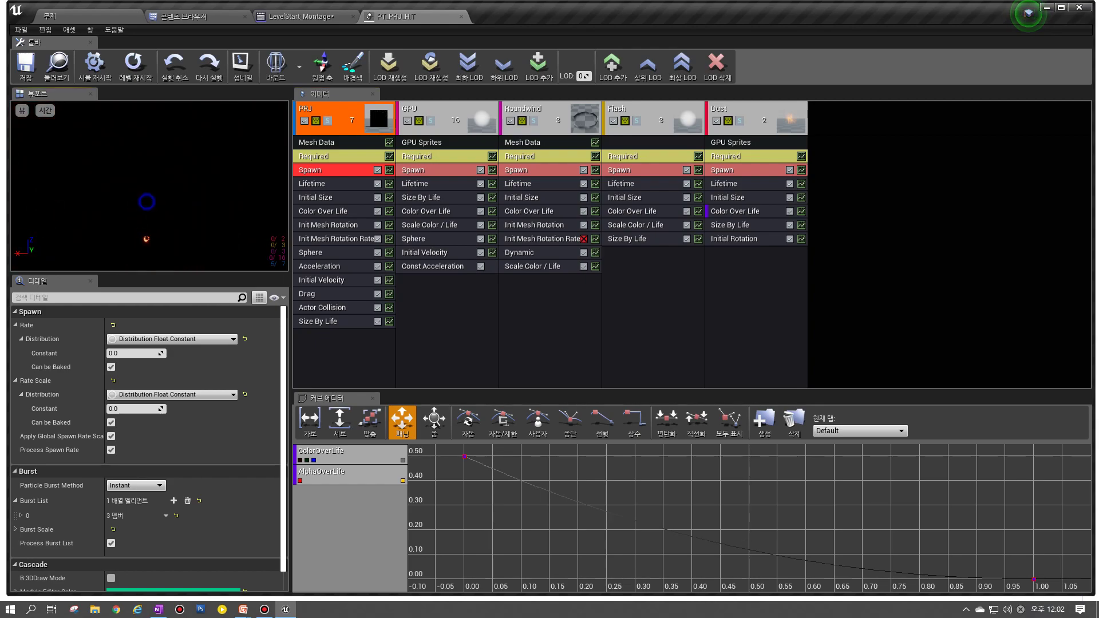
scroll(168, 422, down, 1)
click(21, 501)
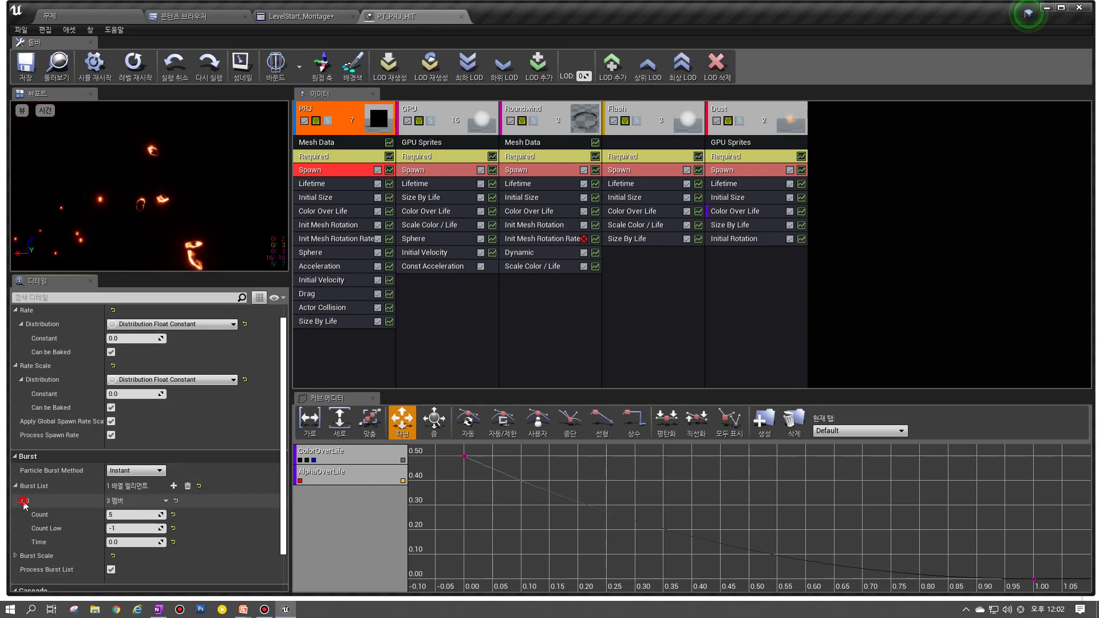
click(118, 513)
text(50)
key(Return)
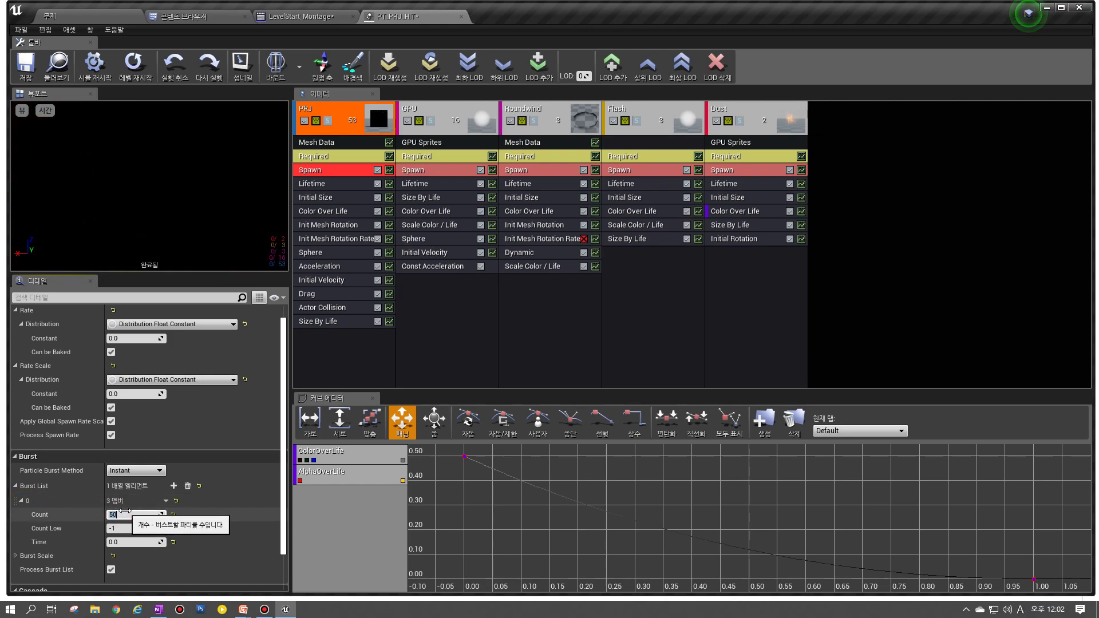
text(100)
key(Return)
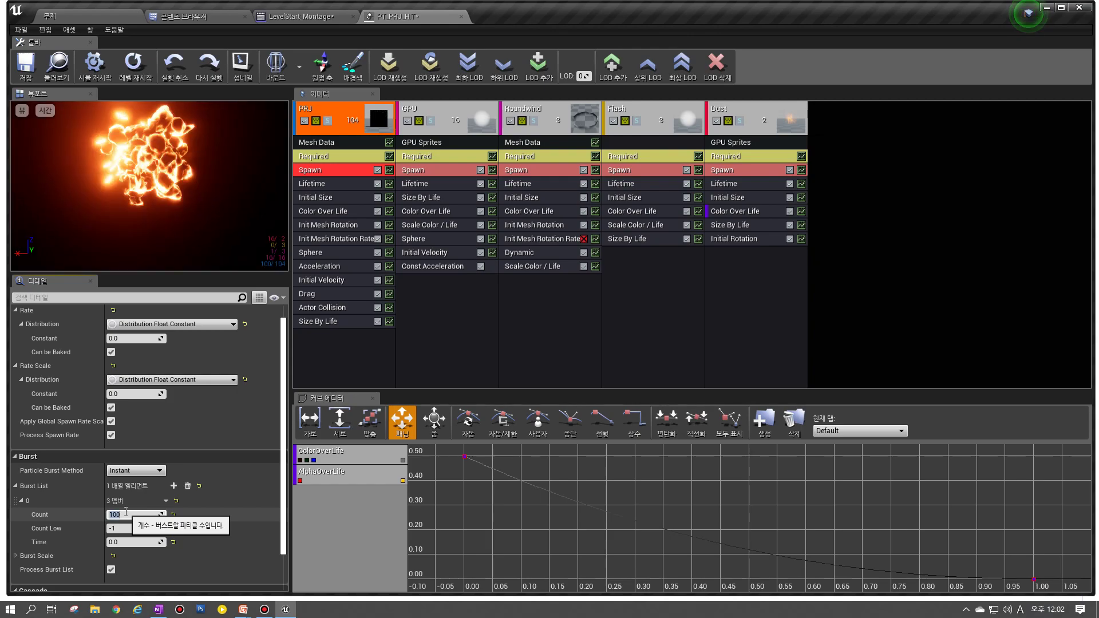
Step: Restore the PRJ emitter's burst count to 5 and consult the Cascade summary slide before returning to the editor
text(5)
key(Return)
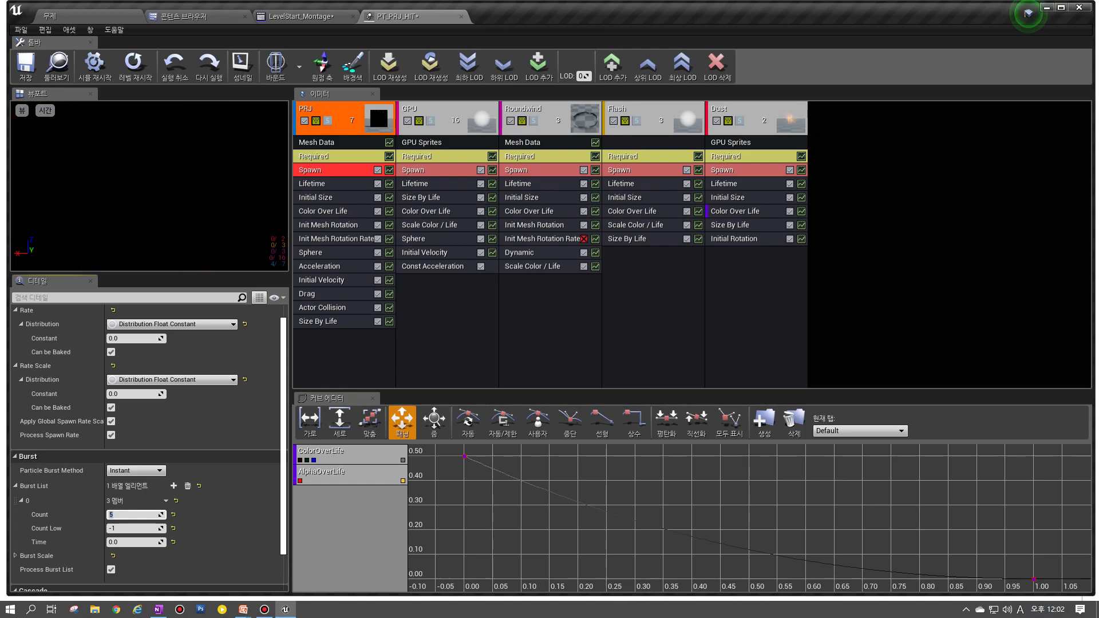
key(alt+Tab)
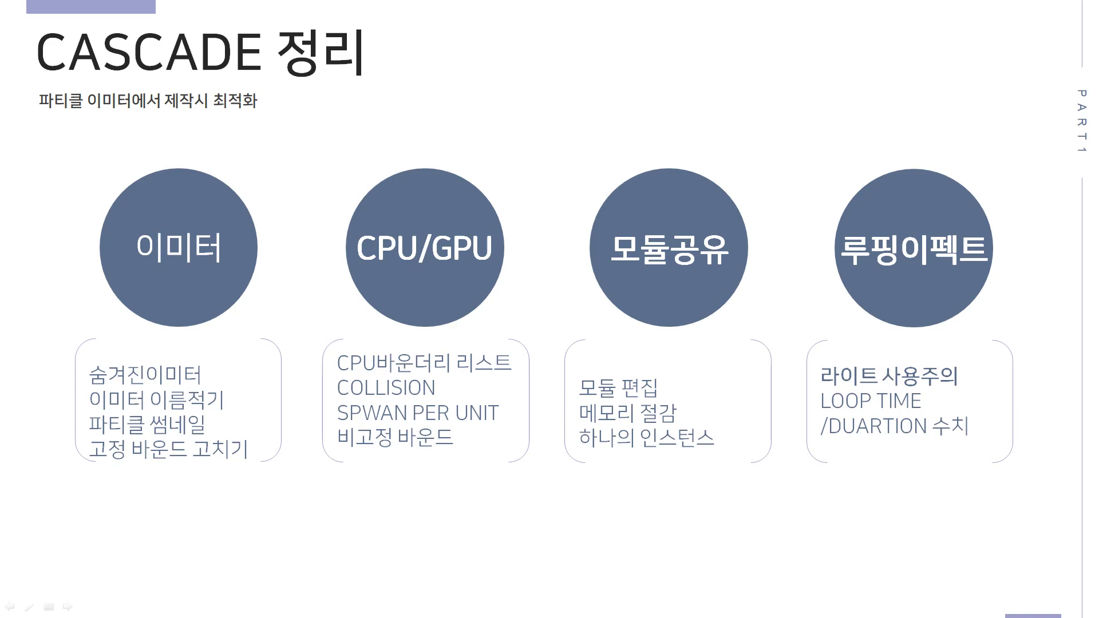
key(alt+Tab)
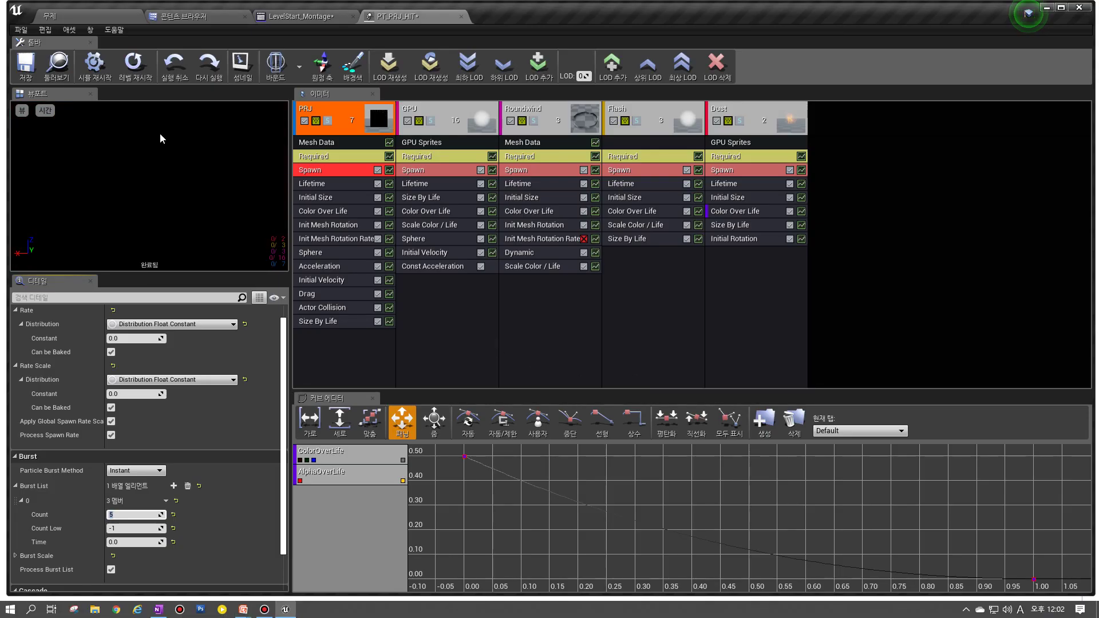
Step: Remove the Actor Collision module from the PRJ emitter and add a Spawn PerUnit module
click(350, 251)
click(327, 171)
right_click(326, 323)
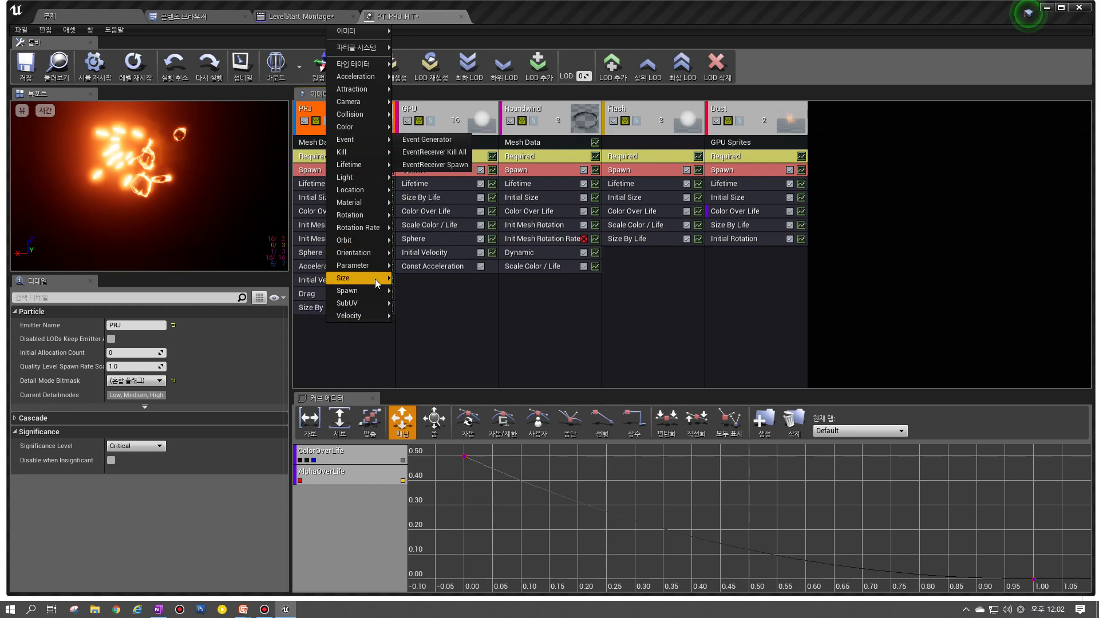
click(410, 289)
click(328, 321)
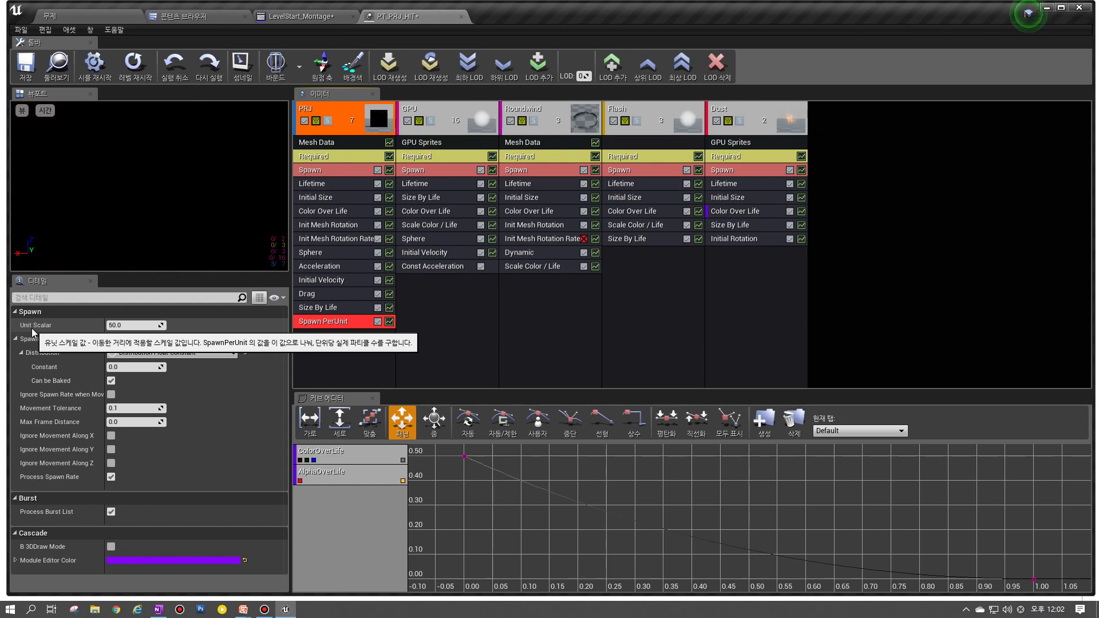
Step: Try Unit Scalar values of 1 and 100 on the Spawn PerUnit module
click(134, 325)
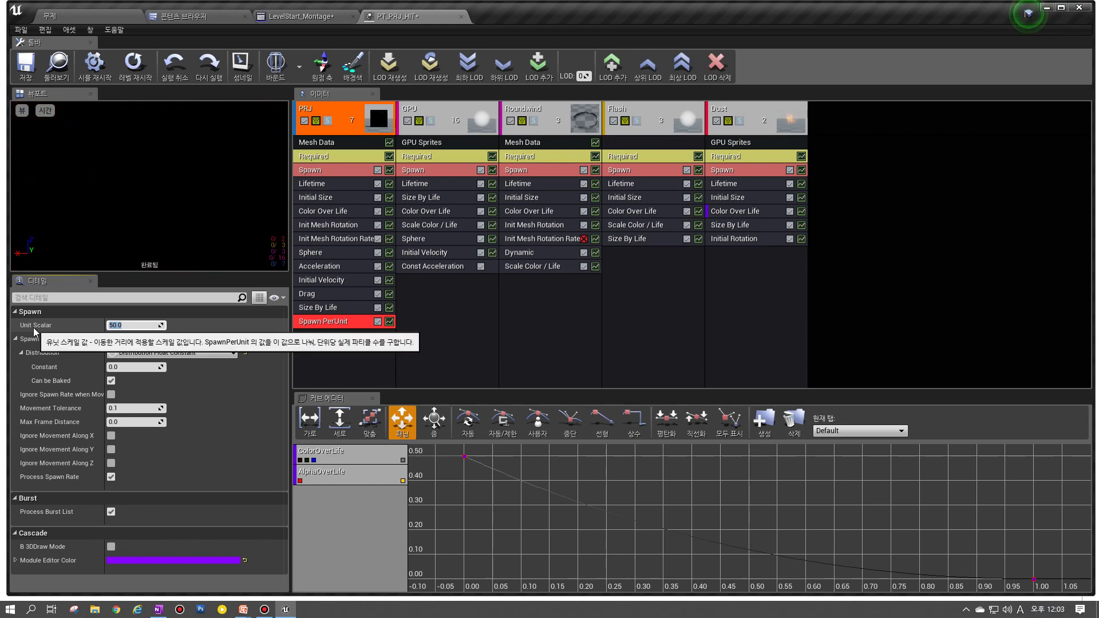
text(100)
key(Return)
click(127, 327)
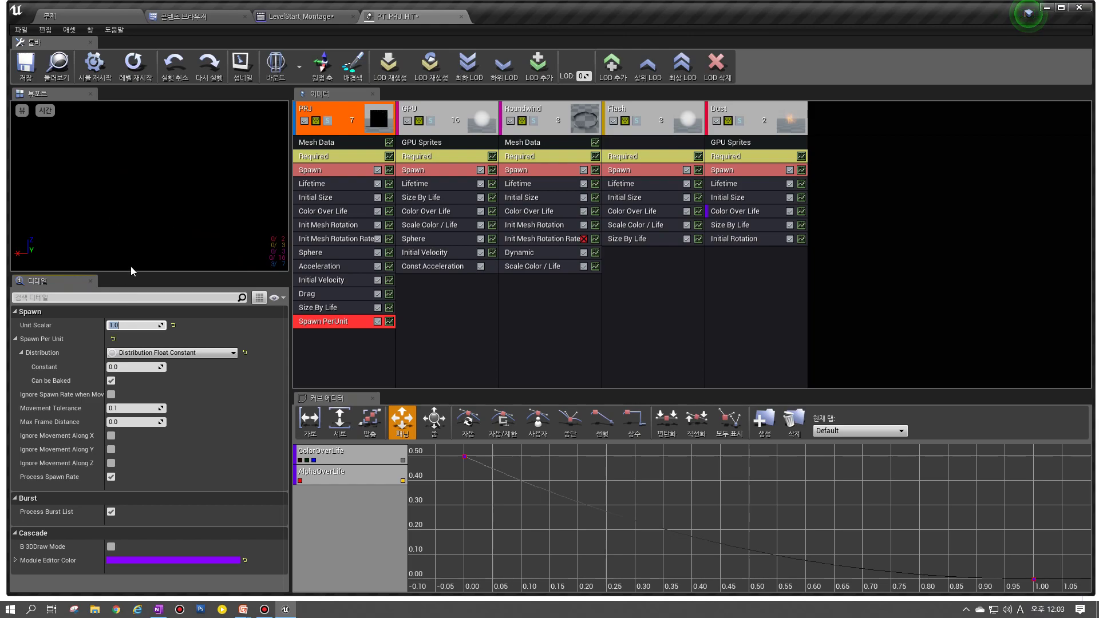
text(100)
key(Return)
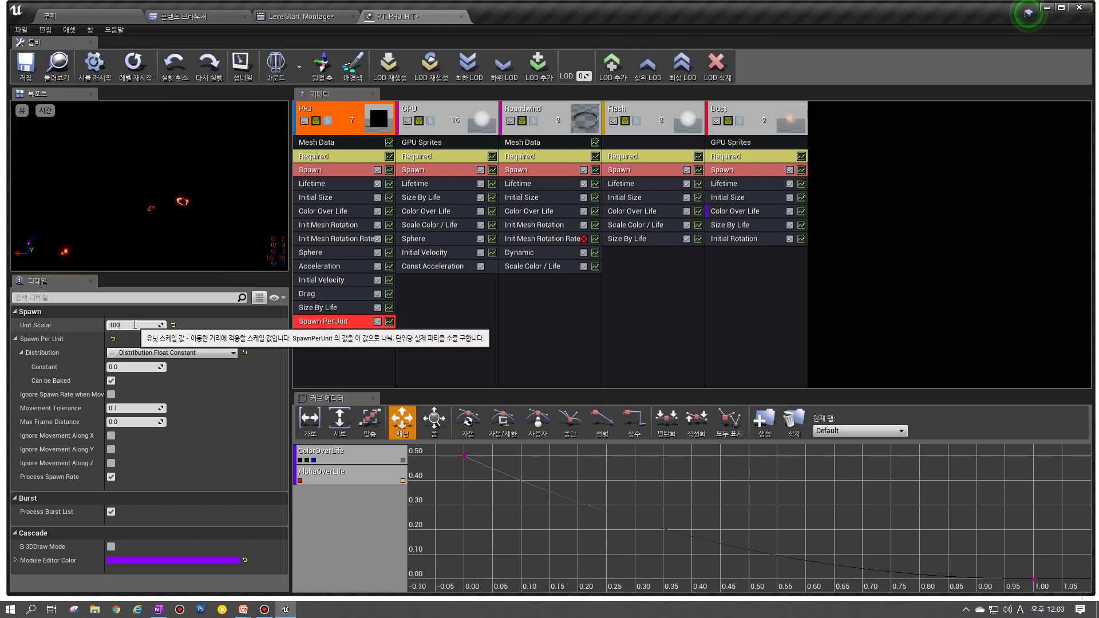
Step: Test Unit Scalar values of 100, 1 and 150 on the Spawn PerUnit module, ending at 50
text(10)
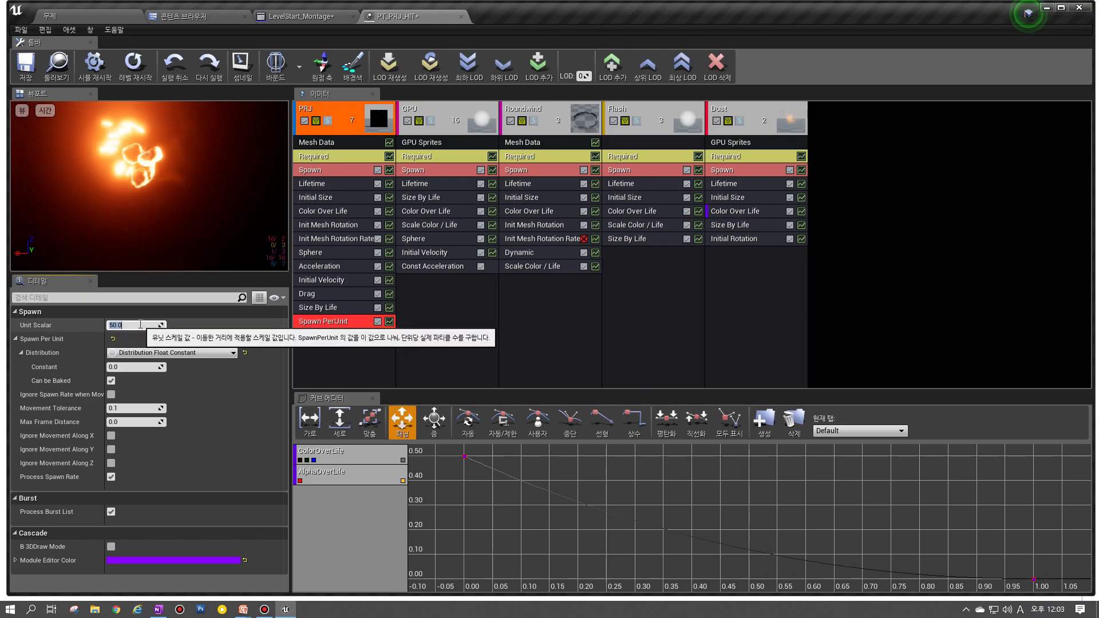
text(0)
key(Return)
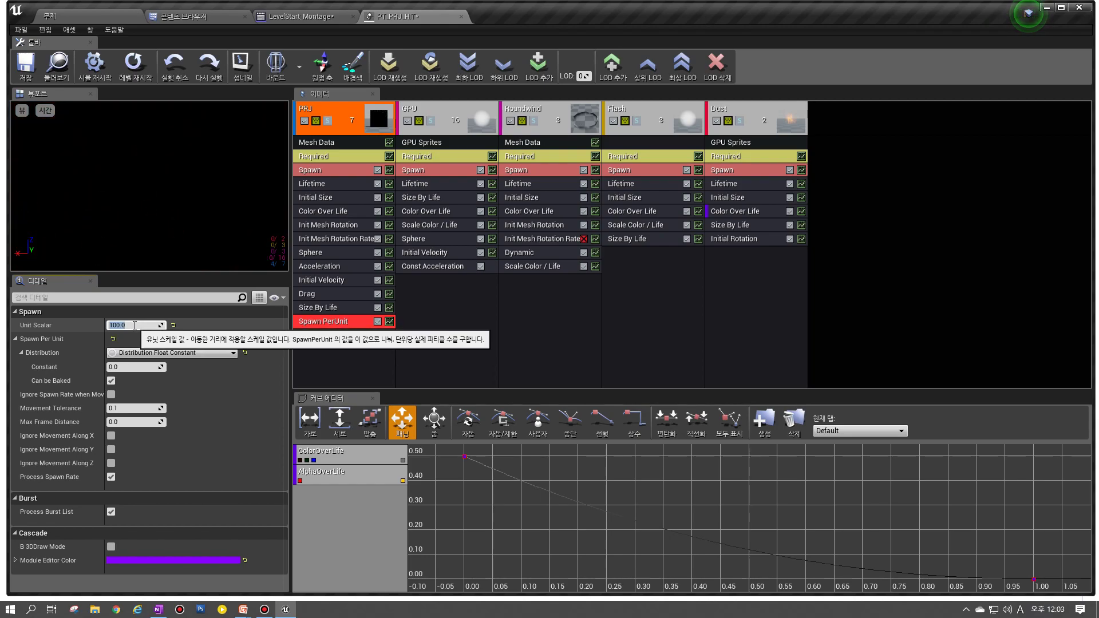
text(1)
key(Return)
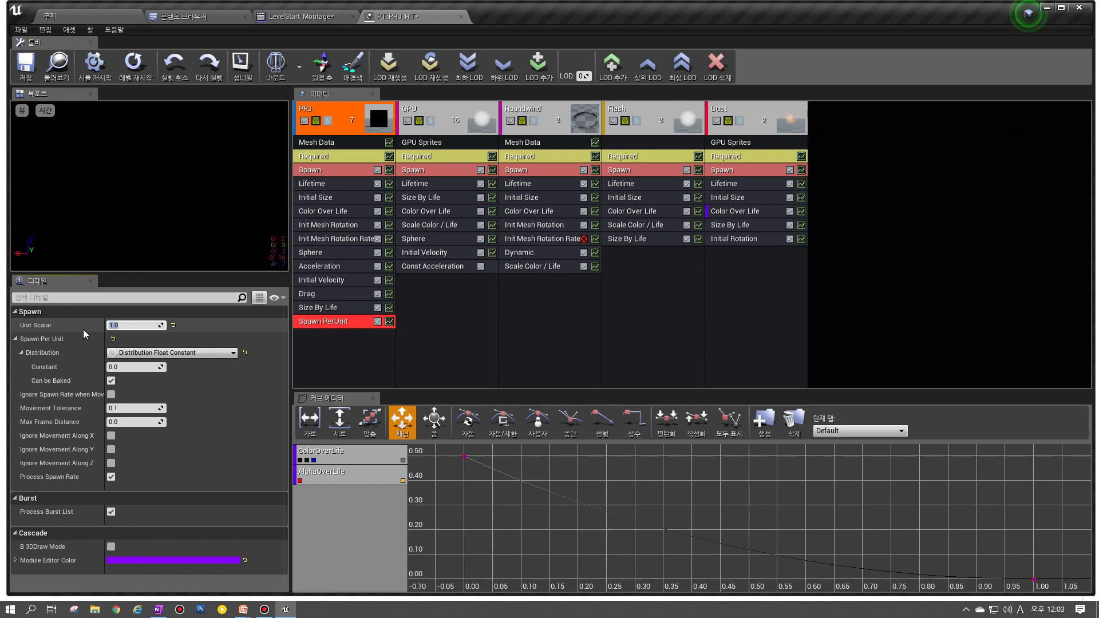
text(50)
key(Return)
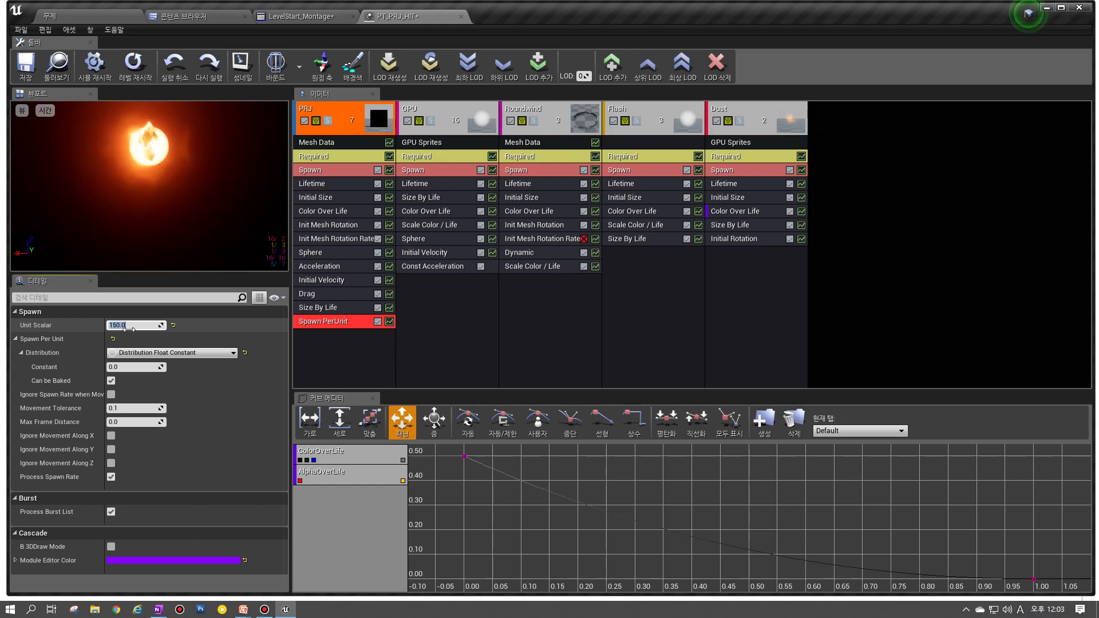
Step: Delete the Spawn PerUnit module from the PRJ emitter and review its Mesh Data and Spawn settings
click(342, 323)
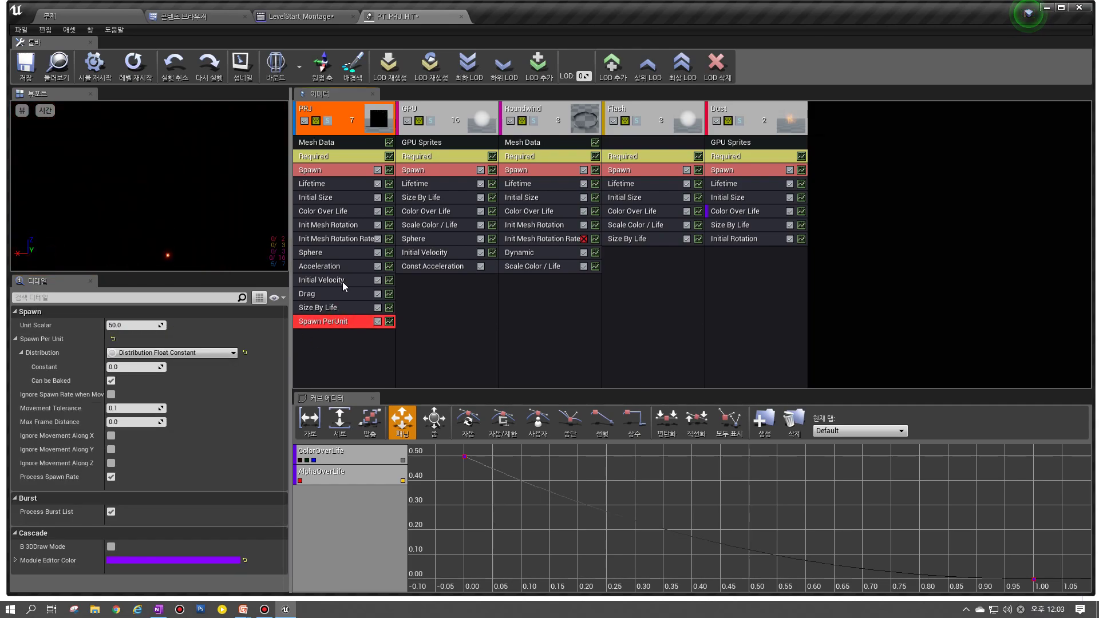
key(Delete)
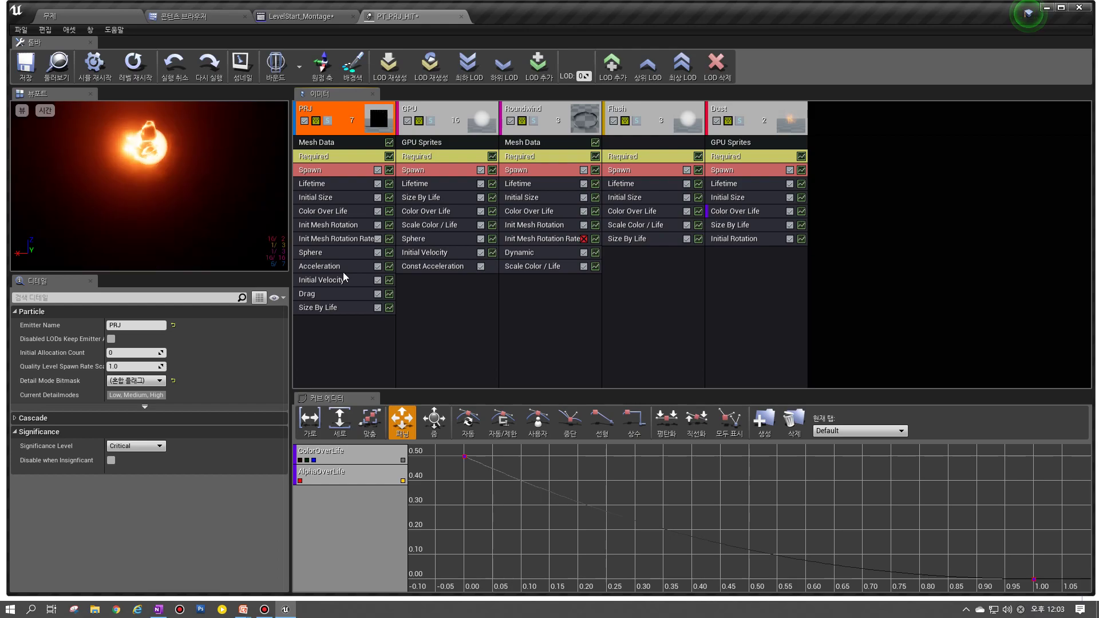
click(320, 145)
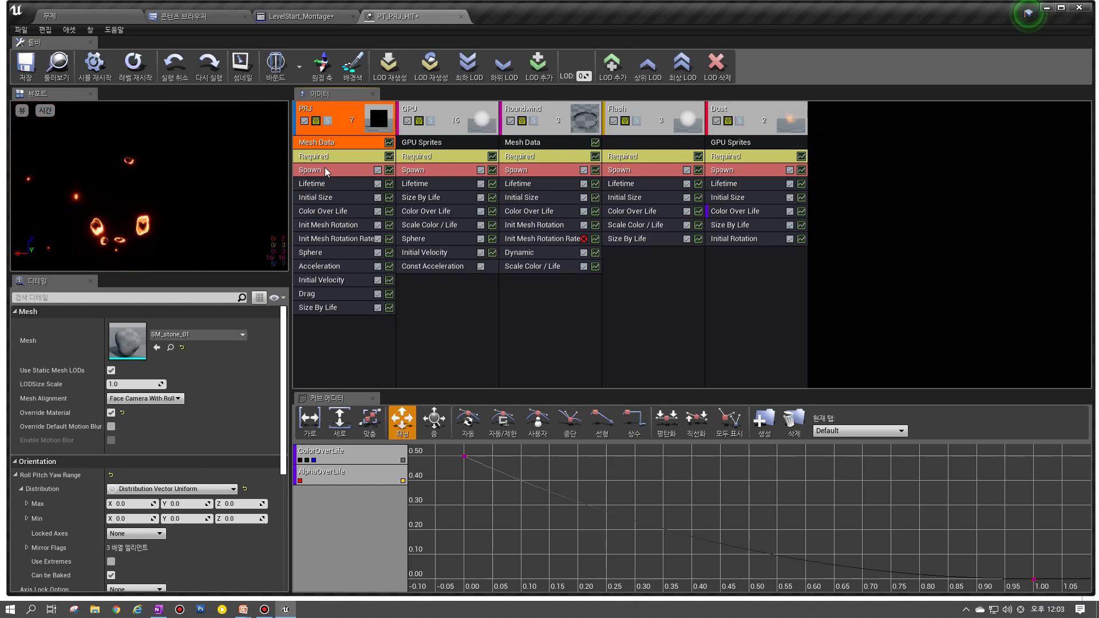
click(325, 170)
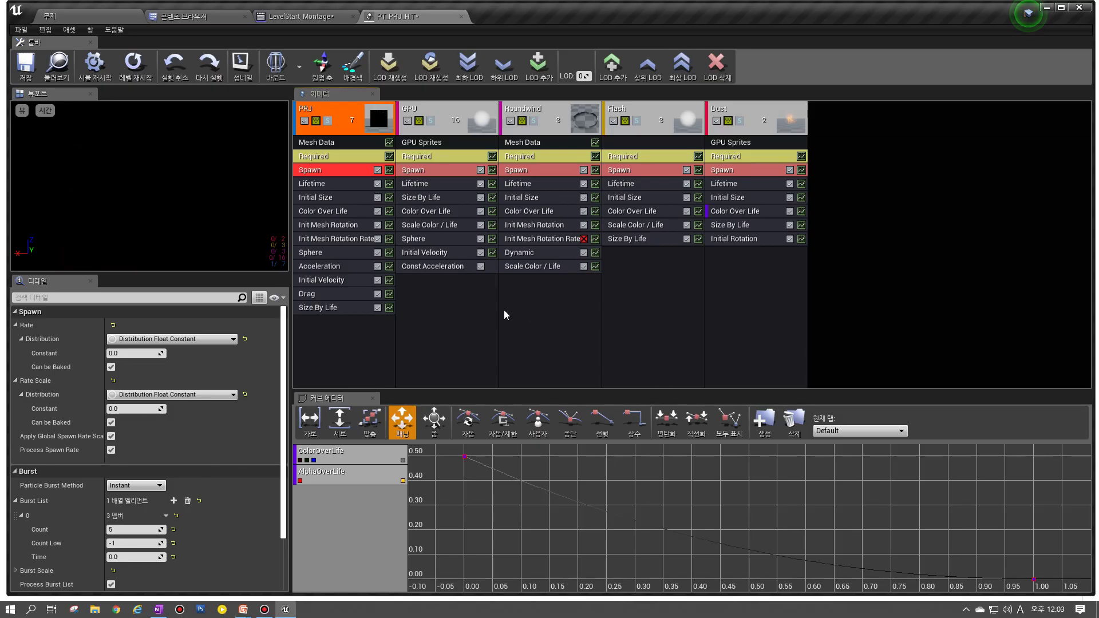
Step: Show the particle system's bounds in the preview and solo the GPU emitter
click(898, 309)
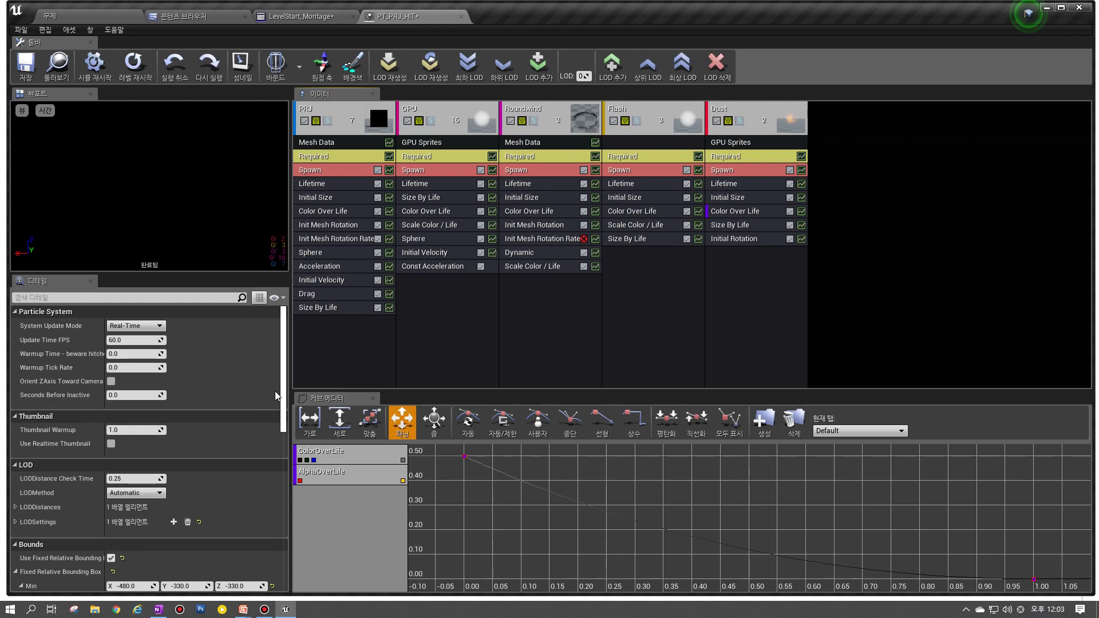
click(298, 67)
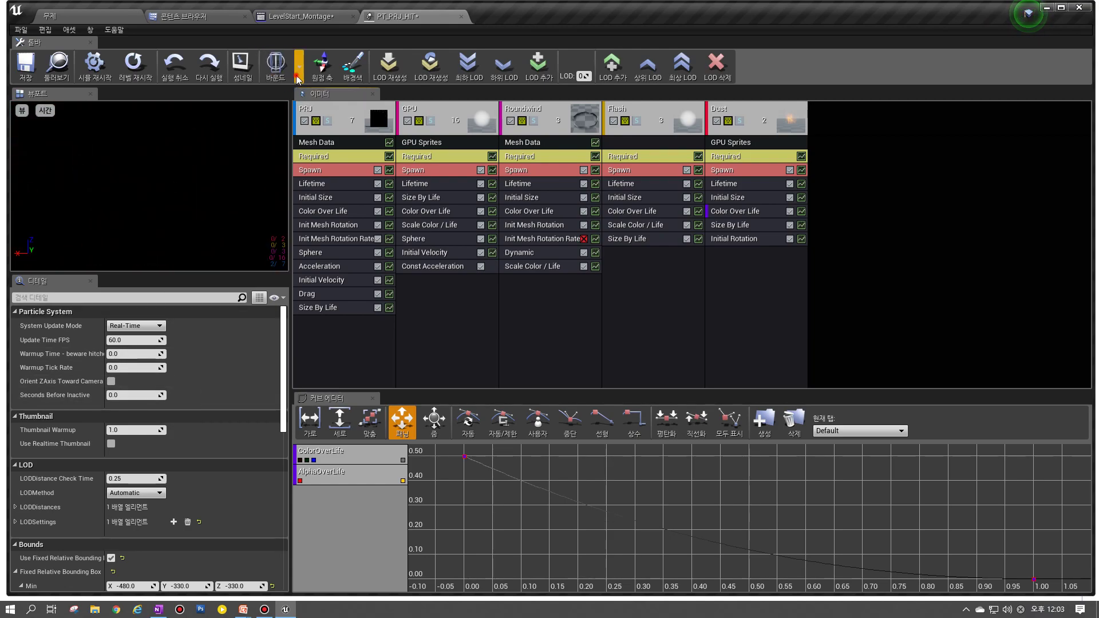
click(309, 90)
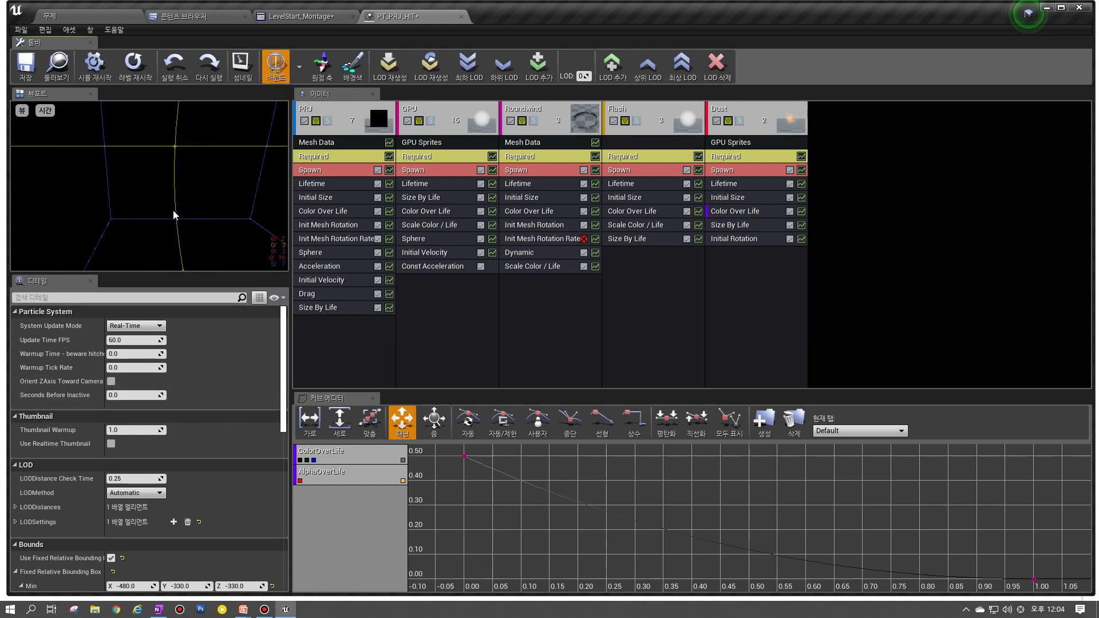
scroll(170, 194, down, 5)
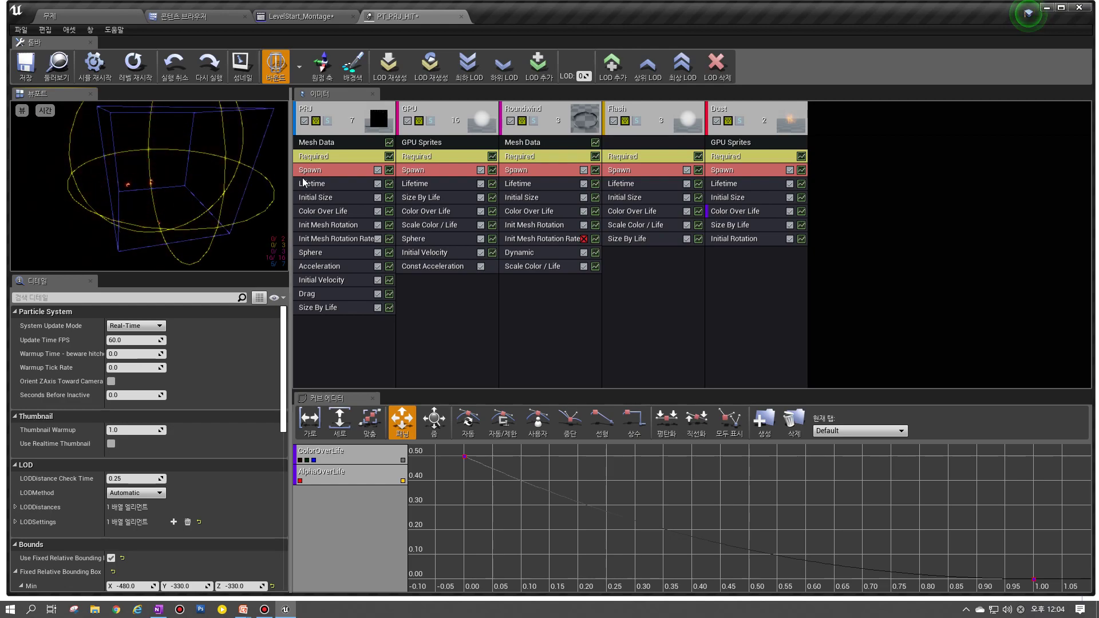
click(430, 121)
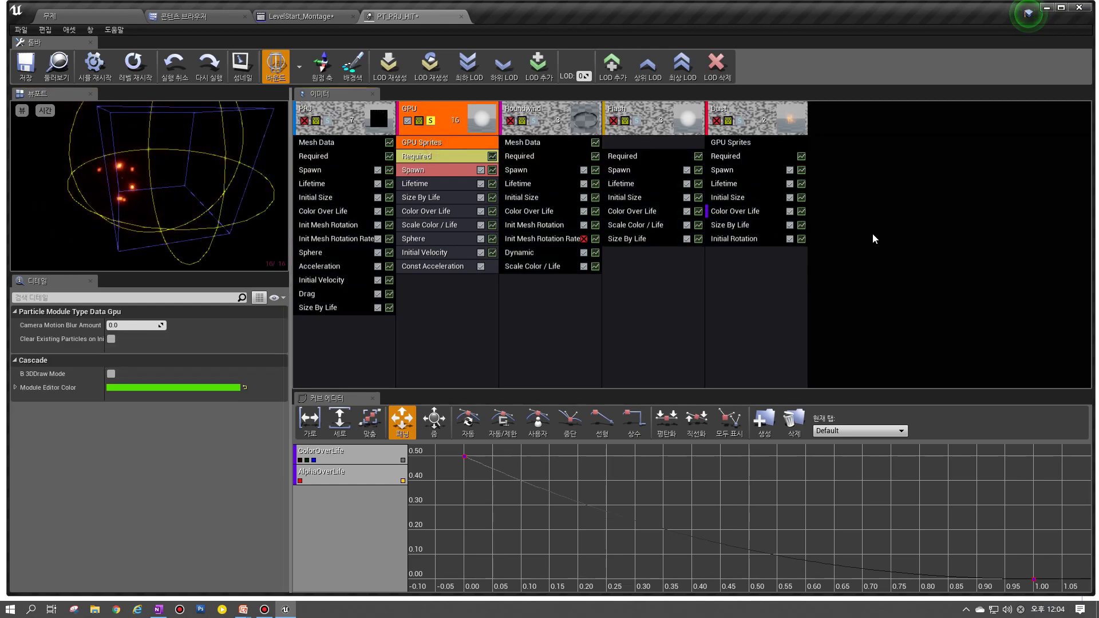
click(923, 232)
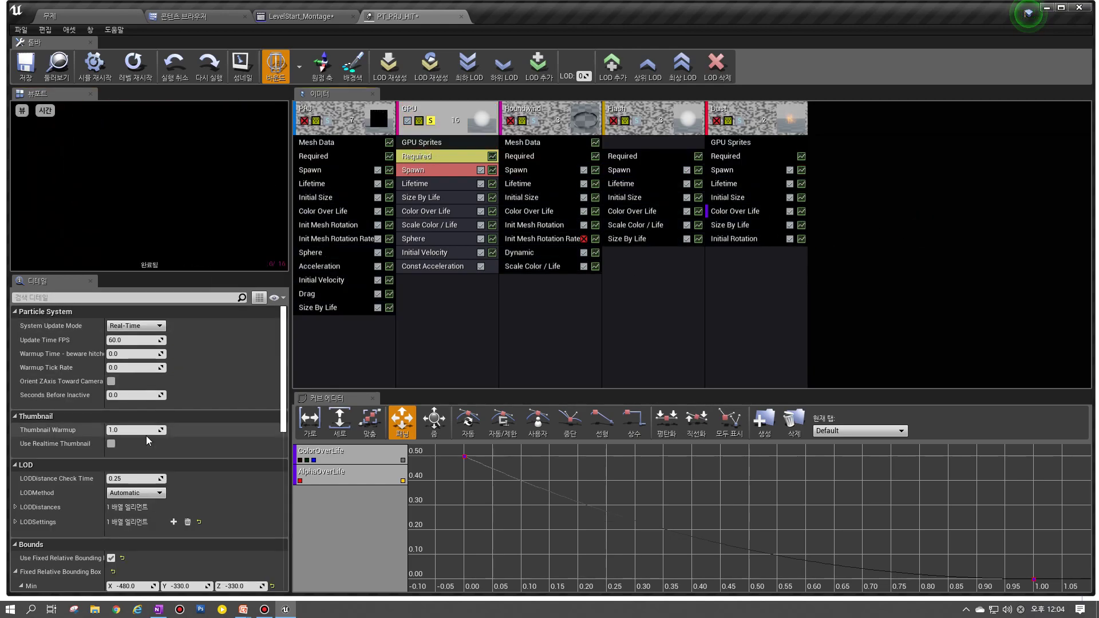
Step: Turn off Use Fixed Relative Bounding Box for the particle system and widen the property names so they read in full
scroll(111, 419, down, 5)
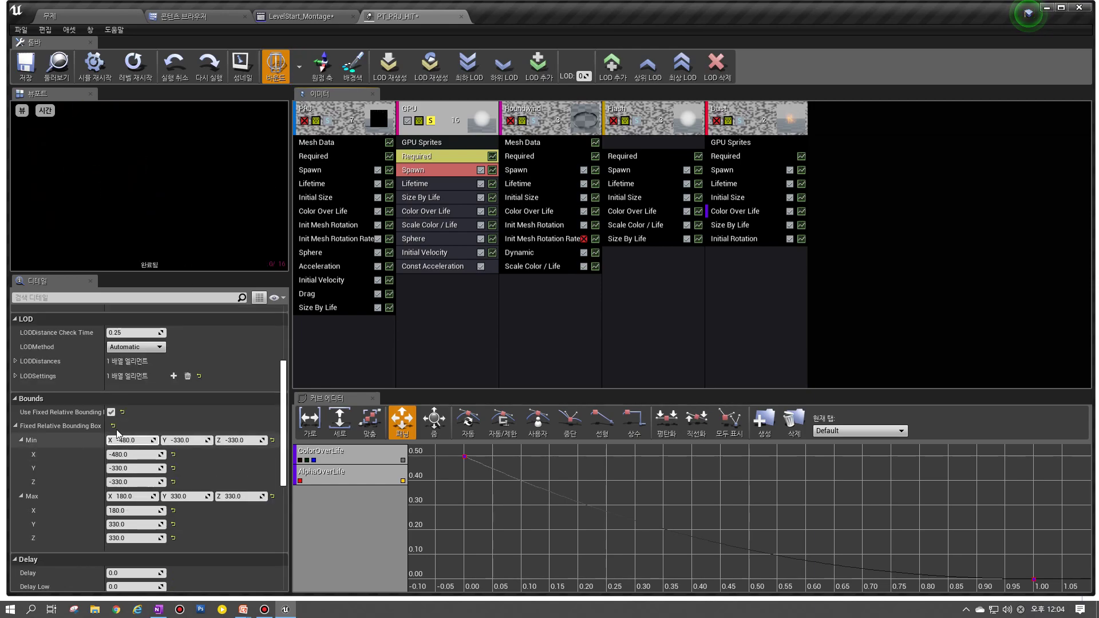
click(111, 412)
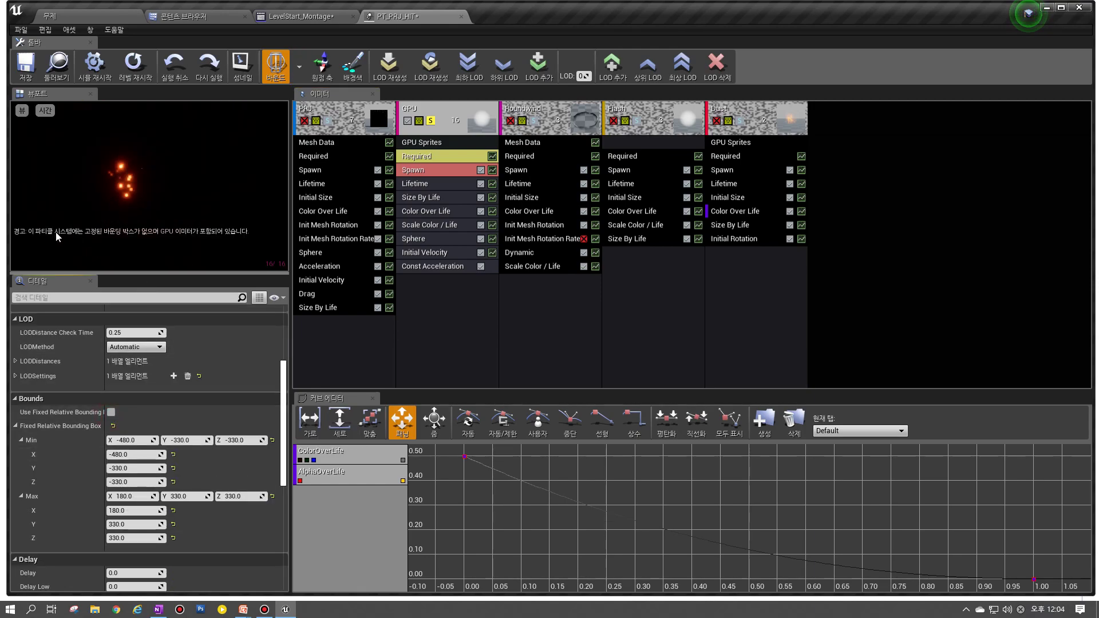
drag(103, 422, 126, 426)
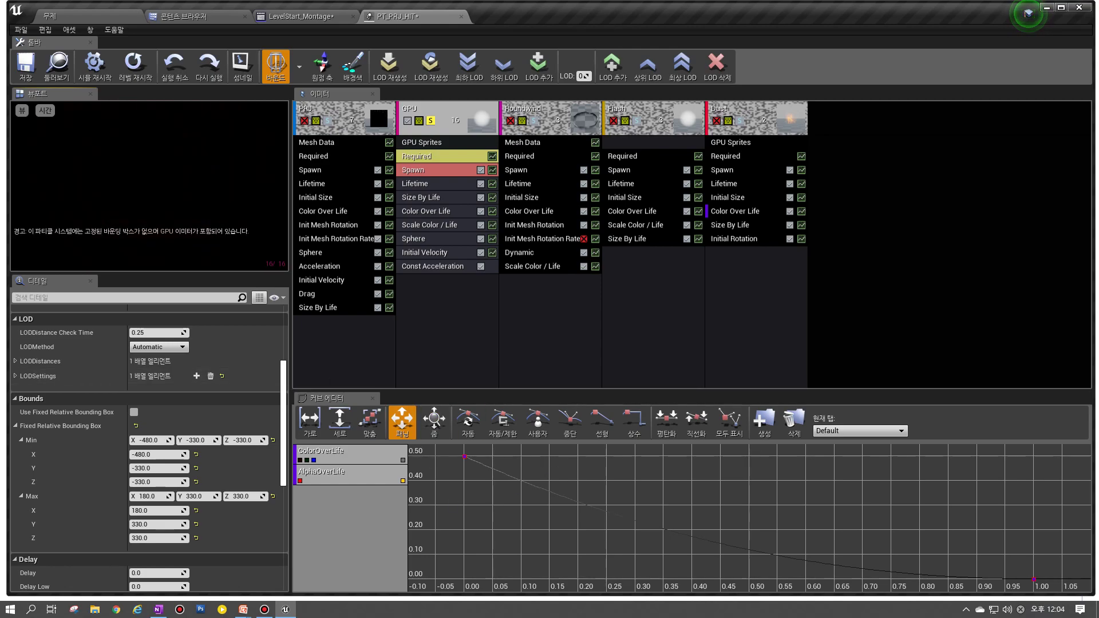
key(alt+Tab)
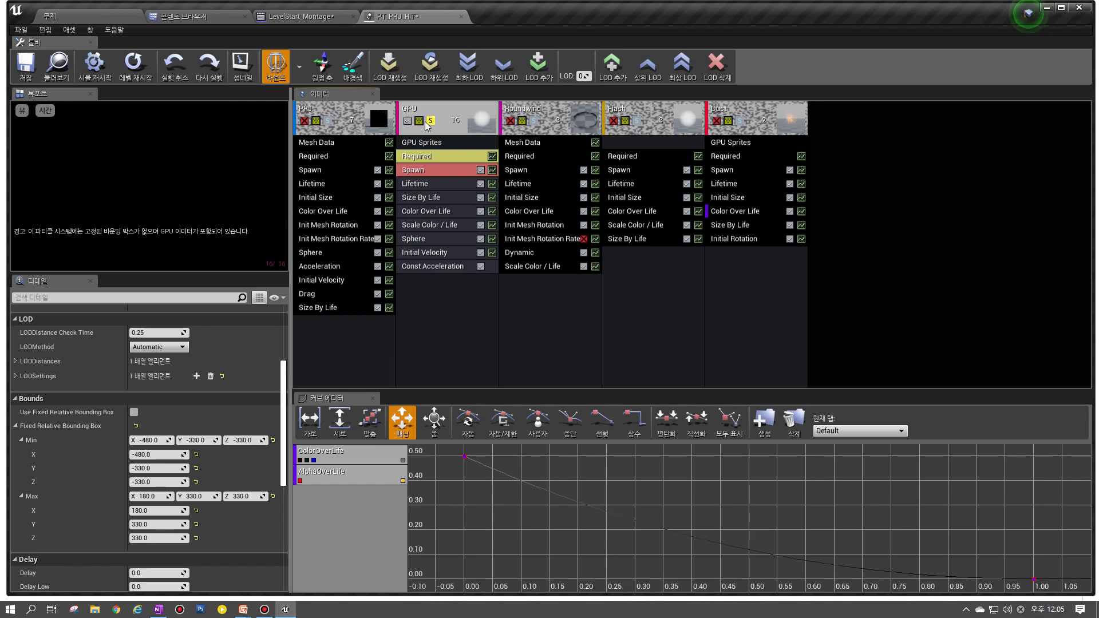
Step: Turn off solo on the GPU emitter, show the PRJ emitter's Mesh Data, and replay the effect with all emitters
click(422, 145)
click(302, 73)
click(315, 142)
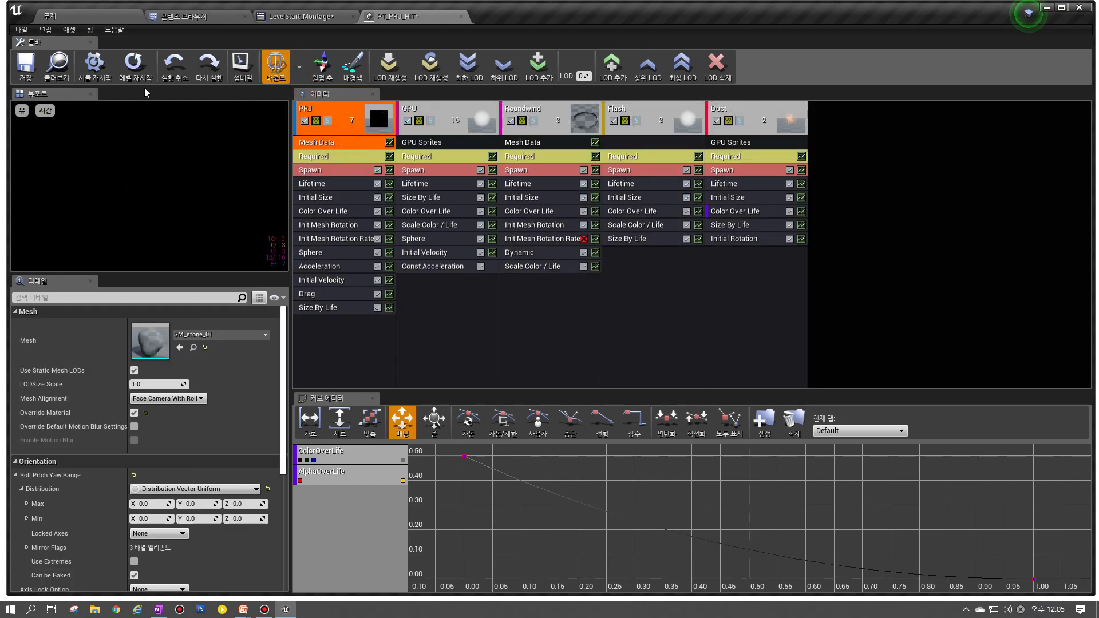
click(137, 68)
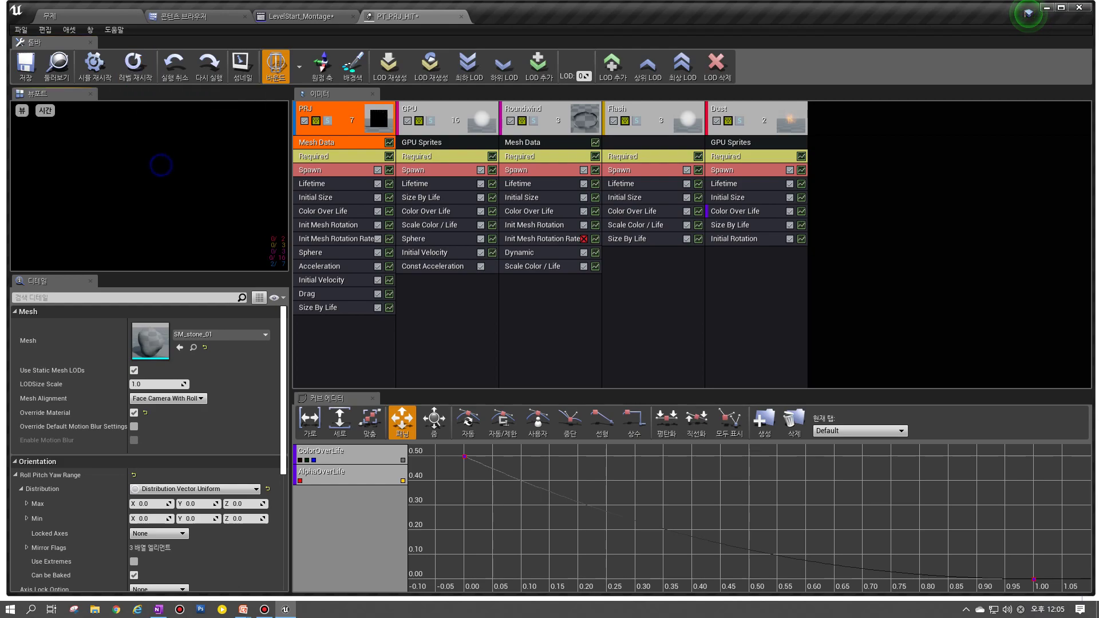
click(135, 68)
click(136, 68)
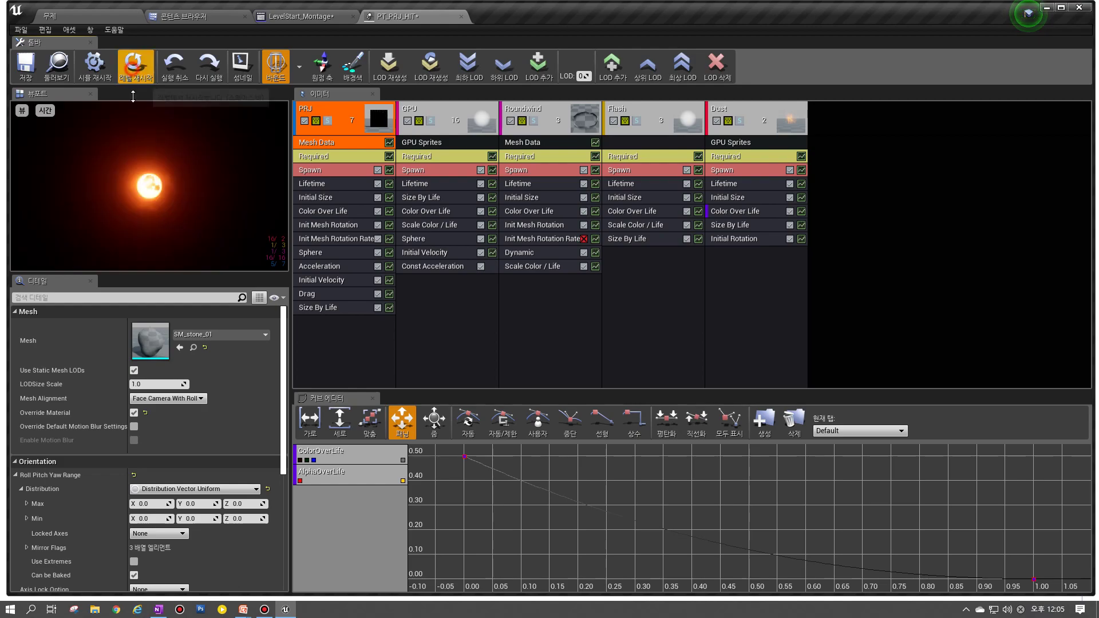
mouse_move(243, 610)
click(321, 570)
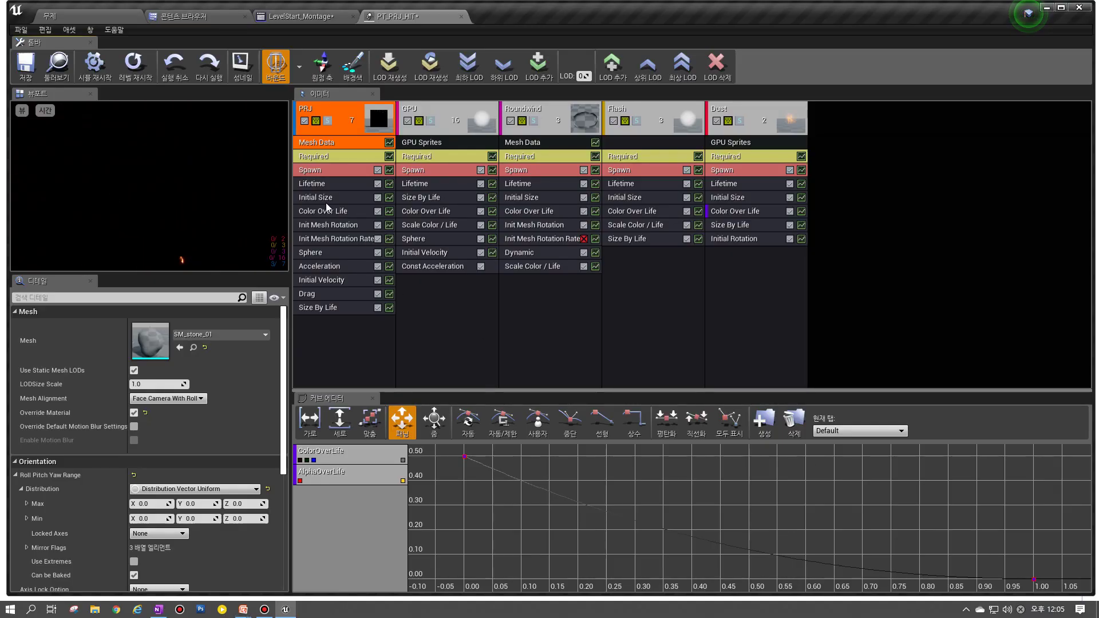
Step: Try an Emitter Duration of 0.1 with Emitter Loops at 0 in the PRJ emitter's Required module
click(321, 169)
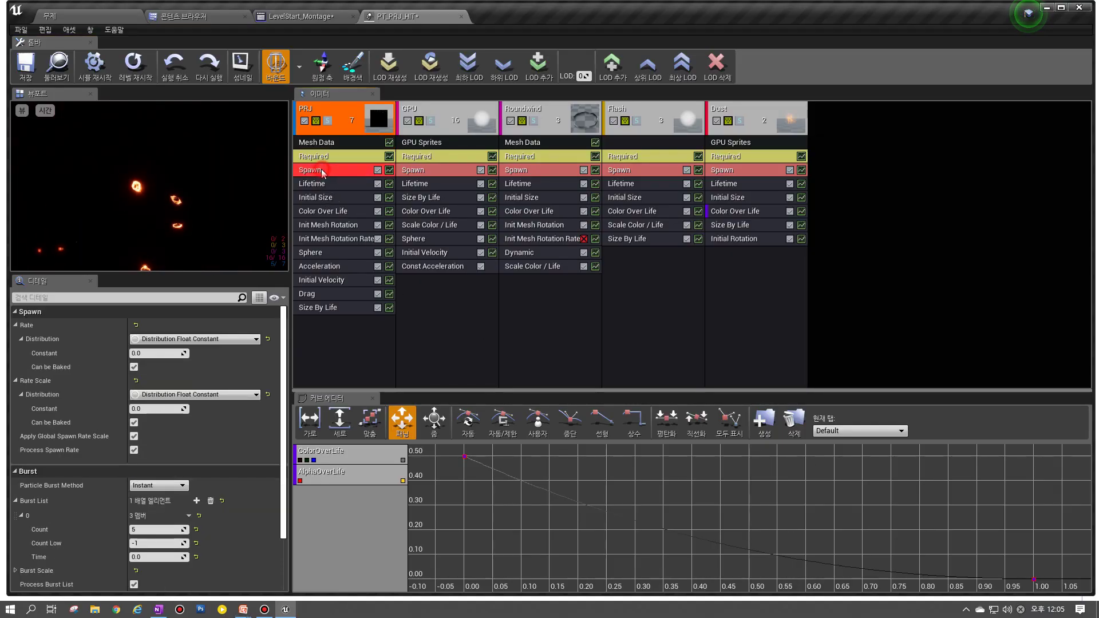
click(339, 155)
scroll(167, 441, down, 8)
click(140, 451)
text(0.1)
key(Return)
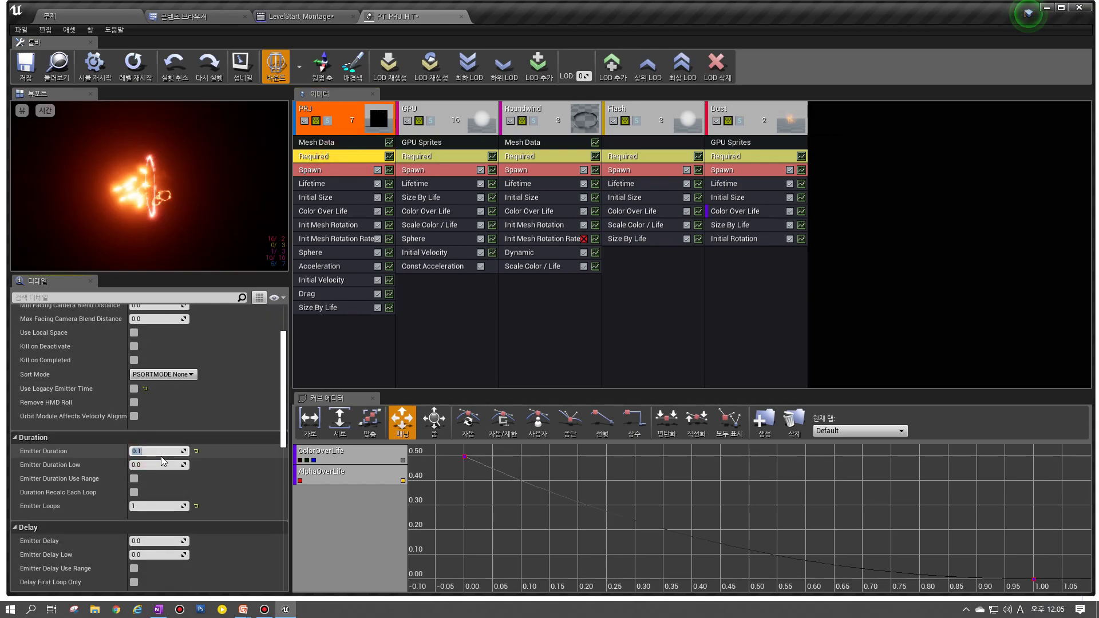
click(152, 506)
text(0)
key(Return)
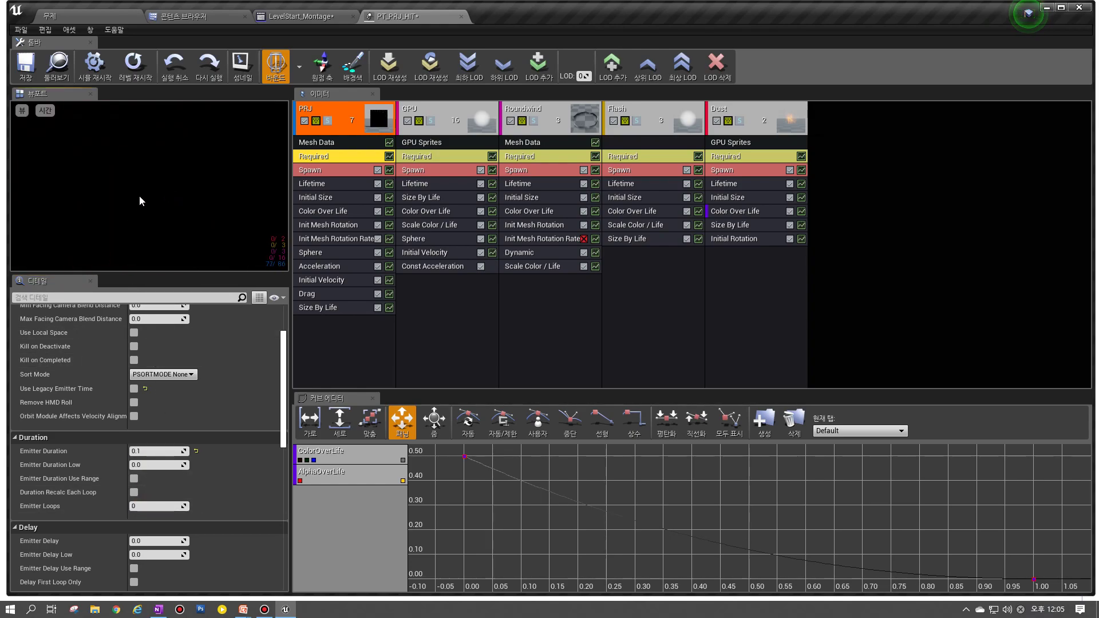
Step: Set the PRJ emitter's Emitter Duration to 1 and Emitter Loops to 1
click(154, 452)
text(1)
click(153, 506)
text(1)
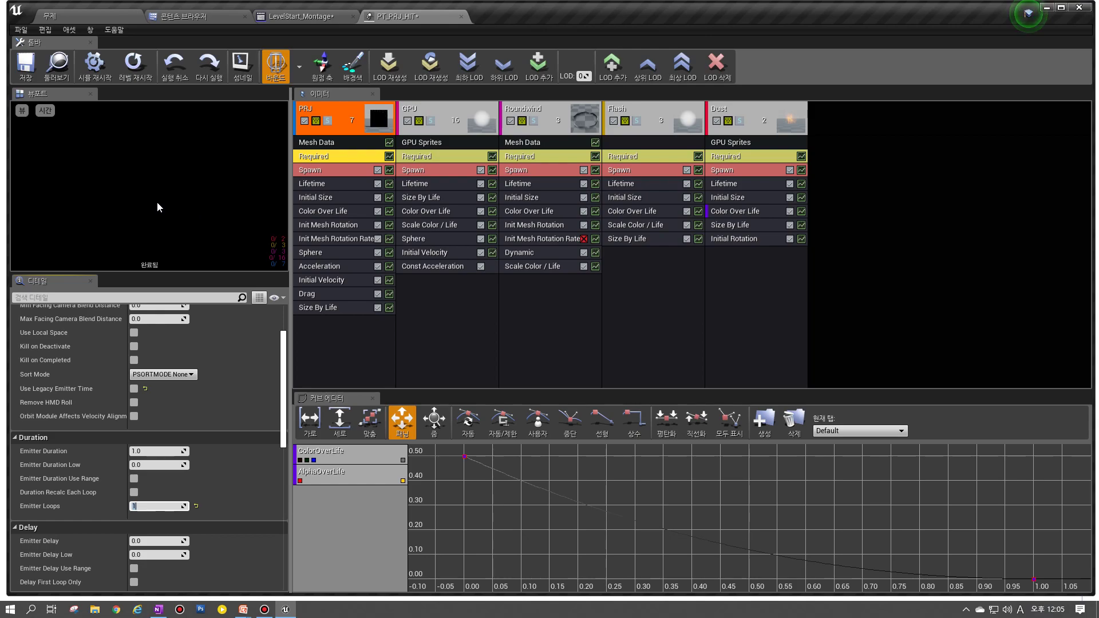
Step: Compare the GPU emitter's GPU Sprites settings with PRJ's Mesh Data, and try turning off Override Material on PRJ
click(433, 146)
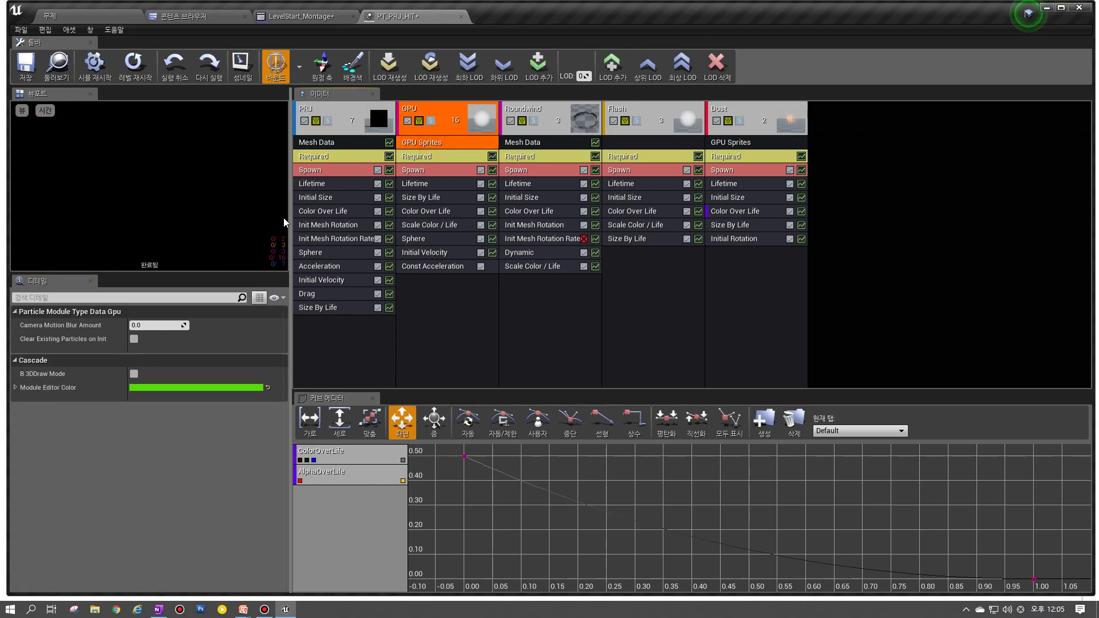
click(328, 144)
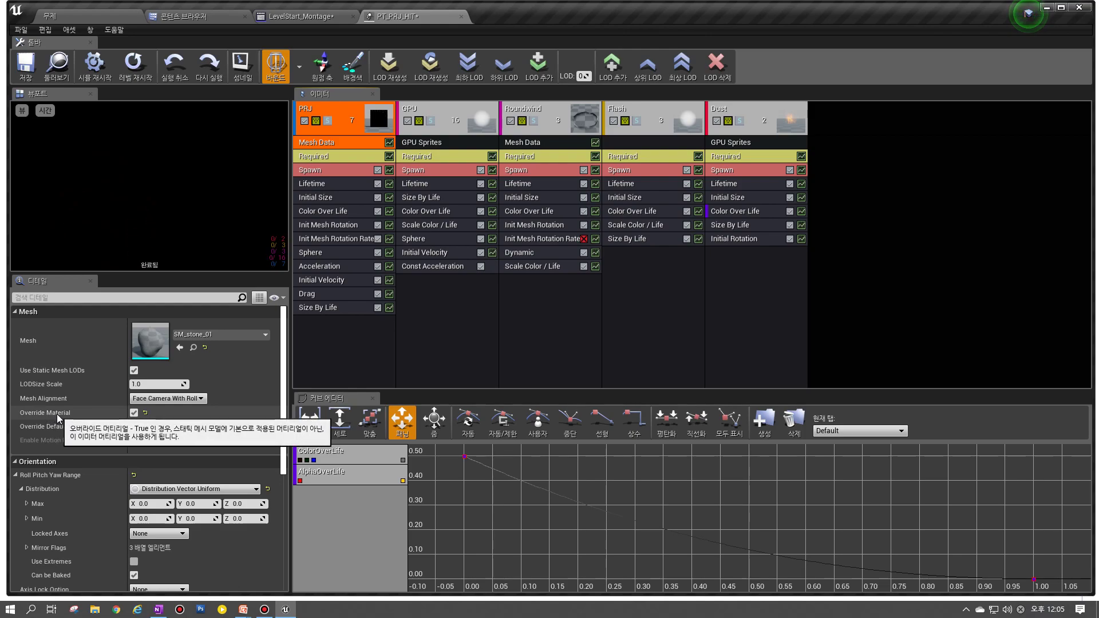
click(328, 140)
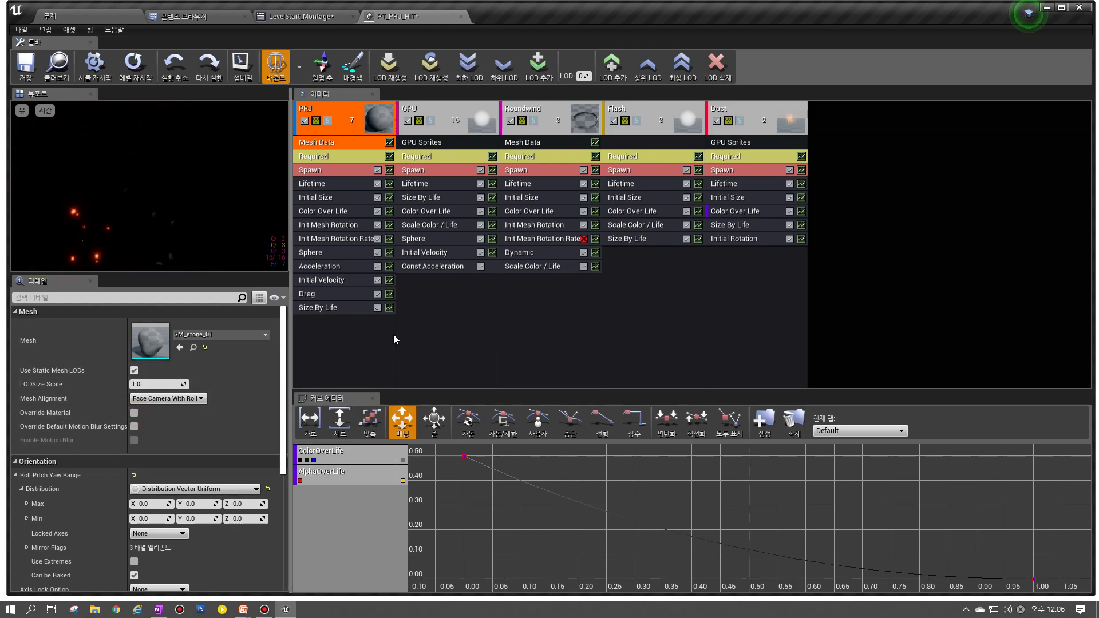
Step: Add a Mesh Material module with one empty material element to the PRJ emitter, and delete the module again
right_click(326, 324)
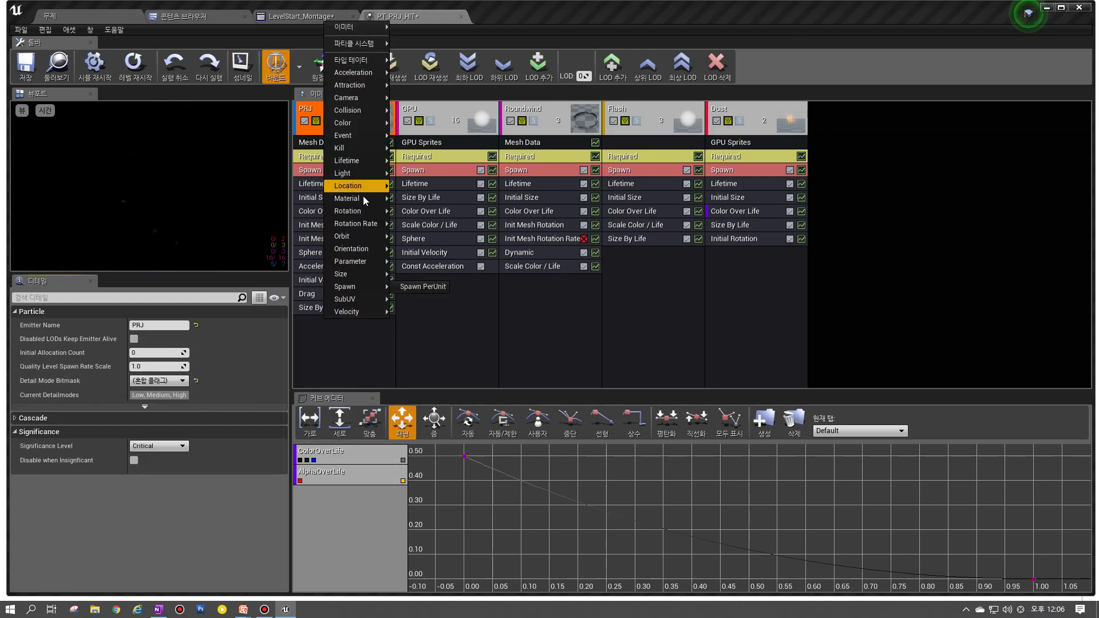
mouse_move(364, 198)
click(421, 199)
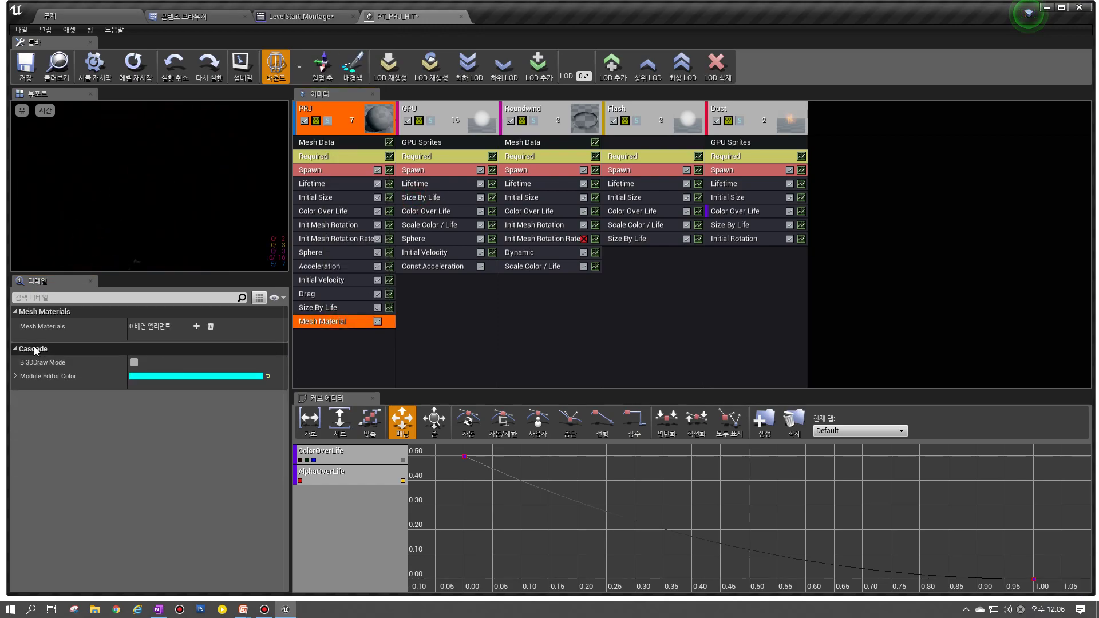
click(197, 326)
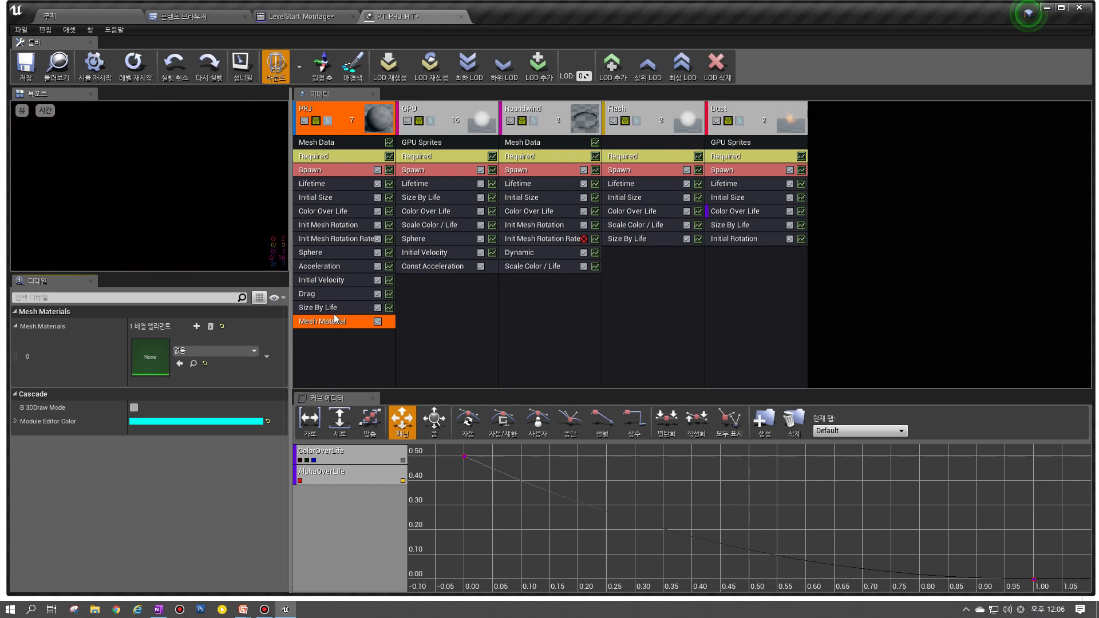
click(319, 340)
click(318, 322)
key(Delete)
Step: Check the material in PRJ's Required module and turn Override Material back on in its Mesh Data
click(312, 156)
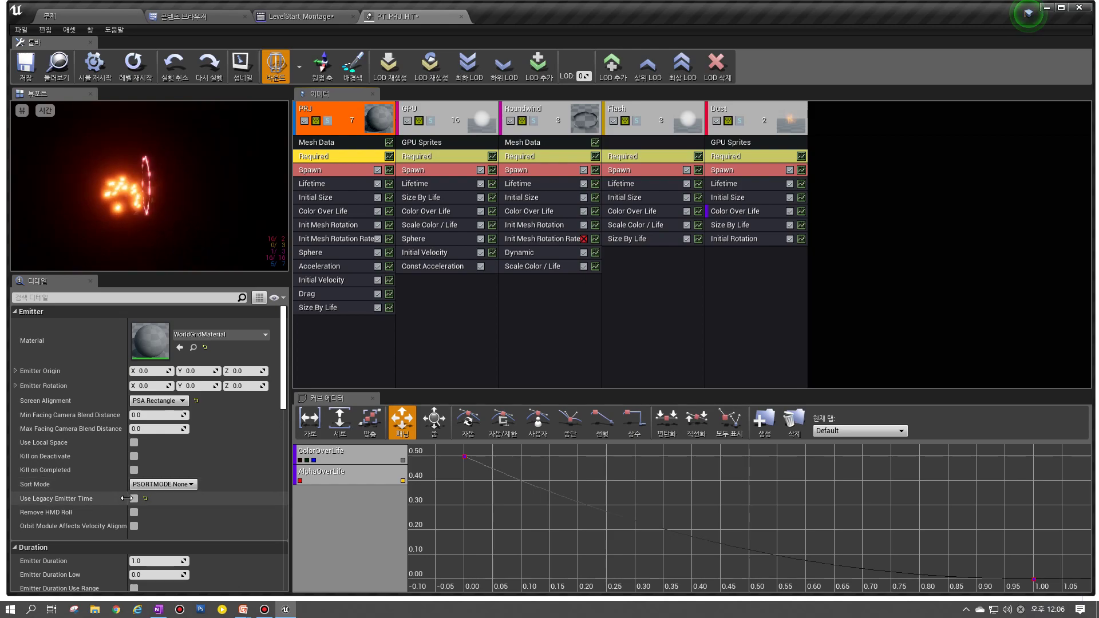
click(316, 142)
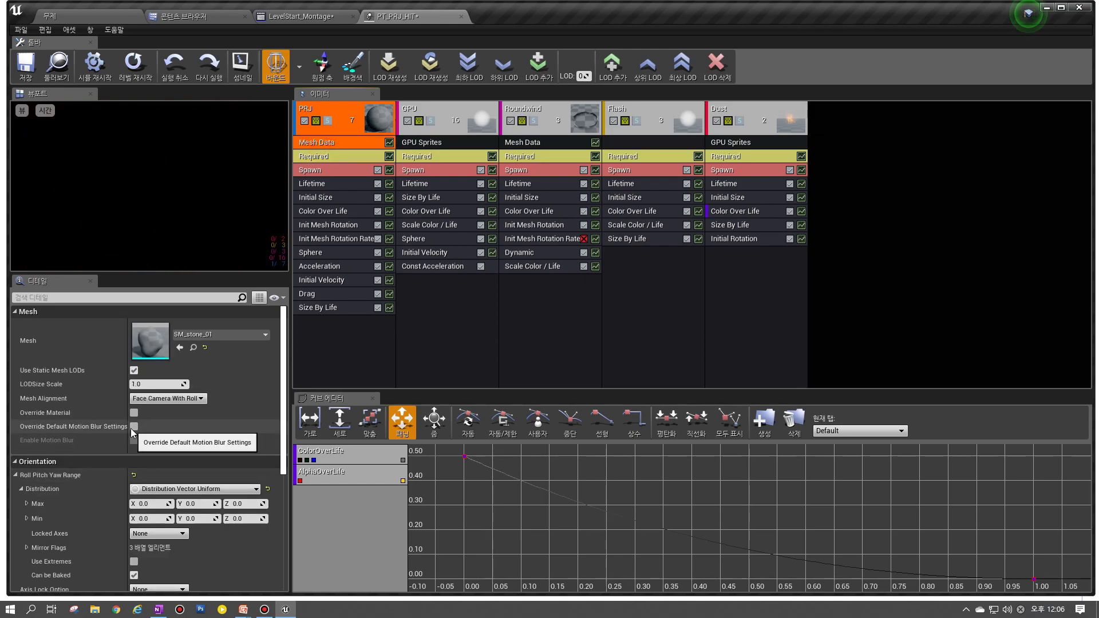
click(134, 413)
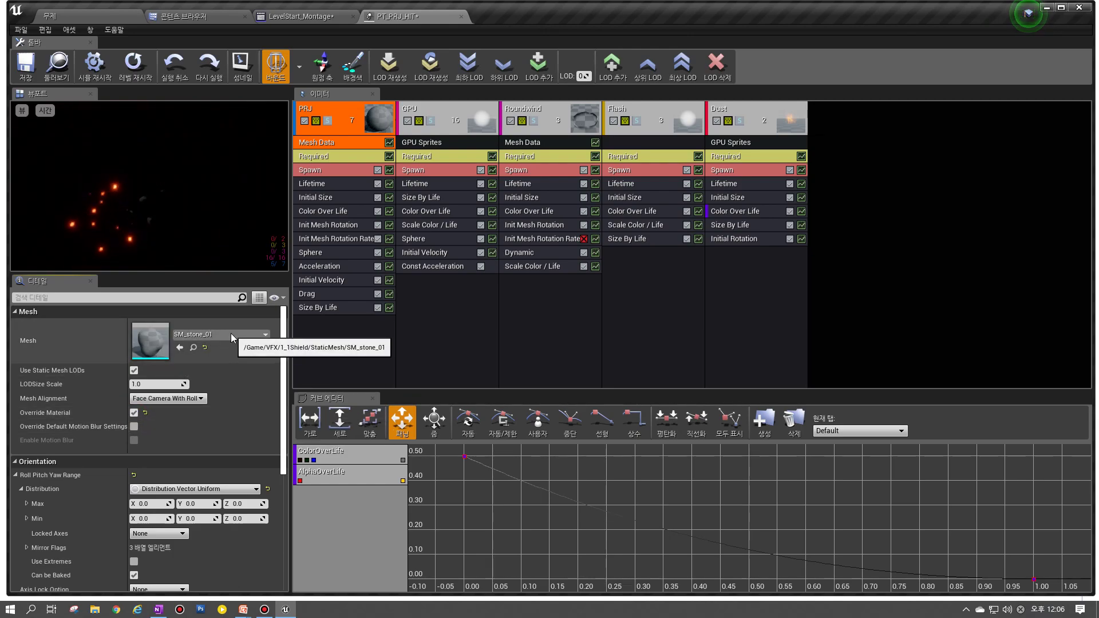
Step: Undo the recent module, material and Emitter Loops edits on the PRJ emitter, and replay the effect
key(ctrl+z)
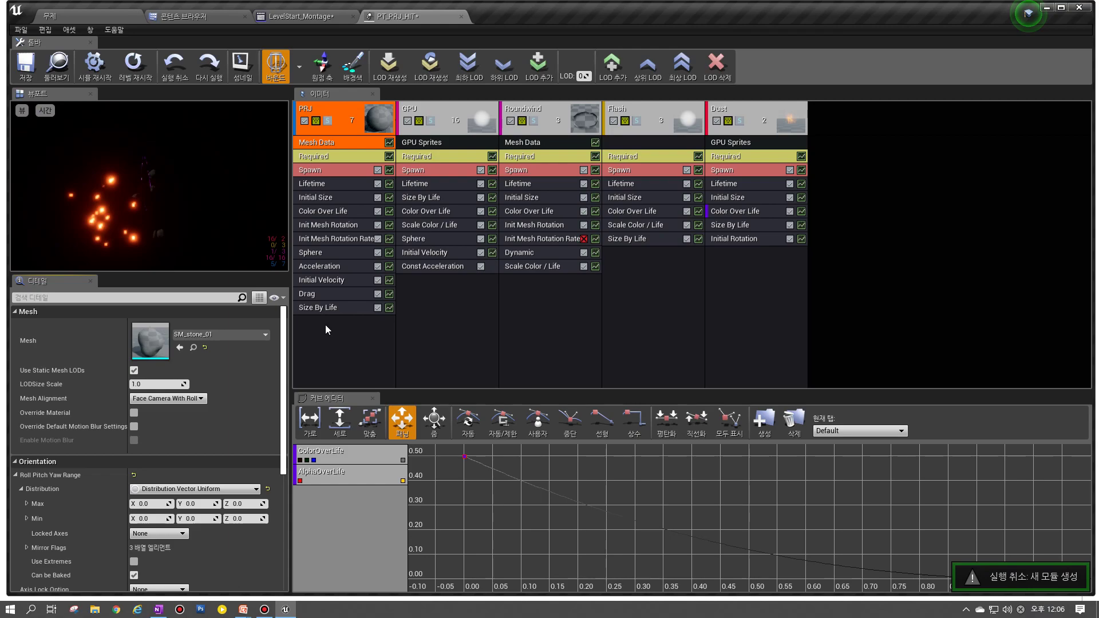
key(ctrl+z)
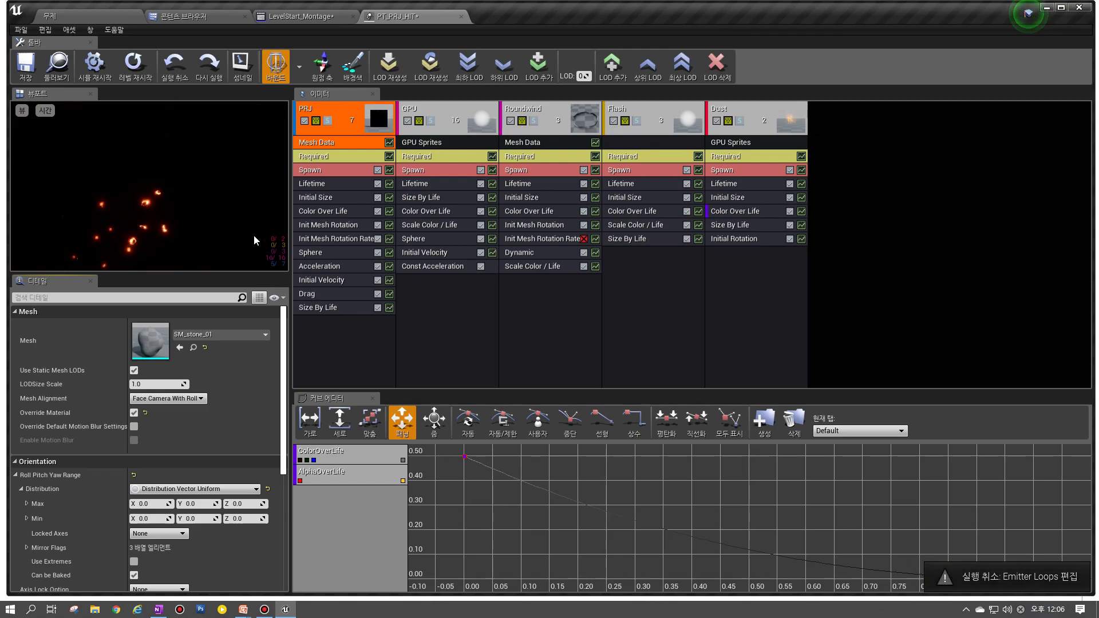
click(133, 72)
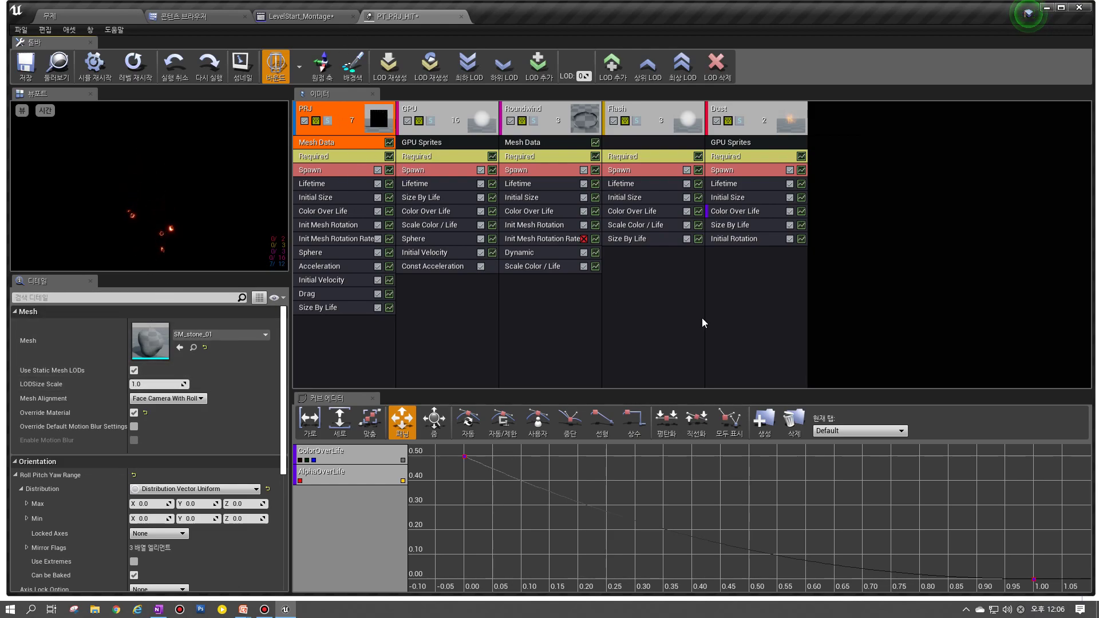
Step: Check the Cascade summary slide, and open the PT_PRJ_01 particle system from the 1_1Shield Particle folder
key(alt+Tab)
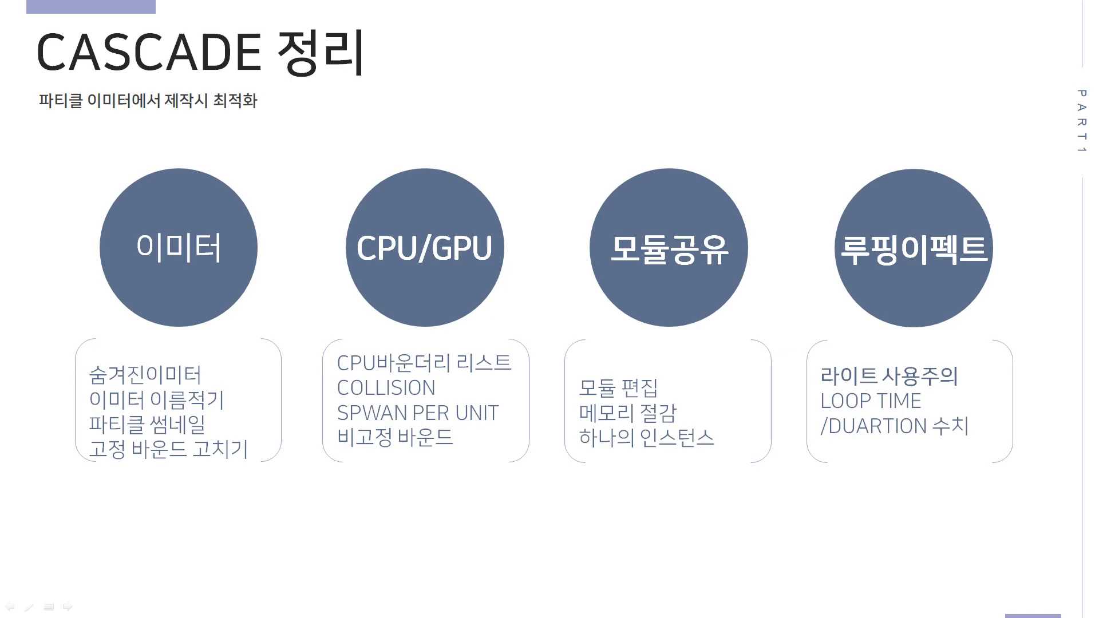
key(alt+Tab)
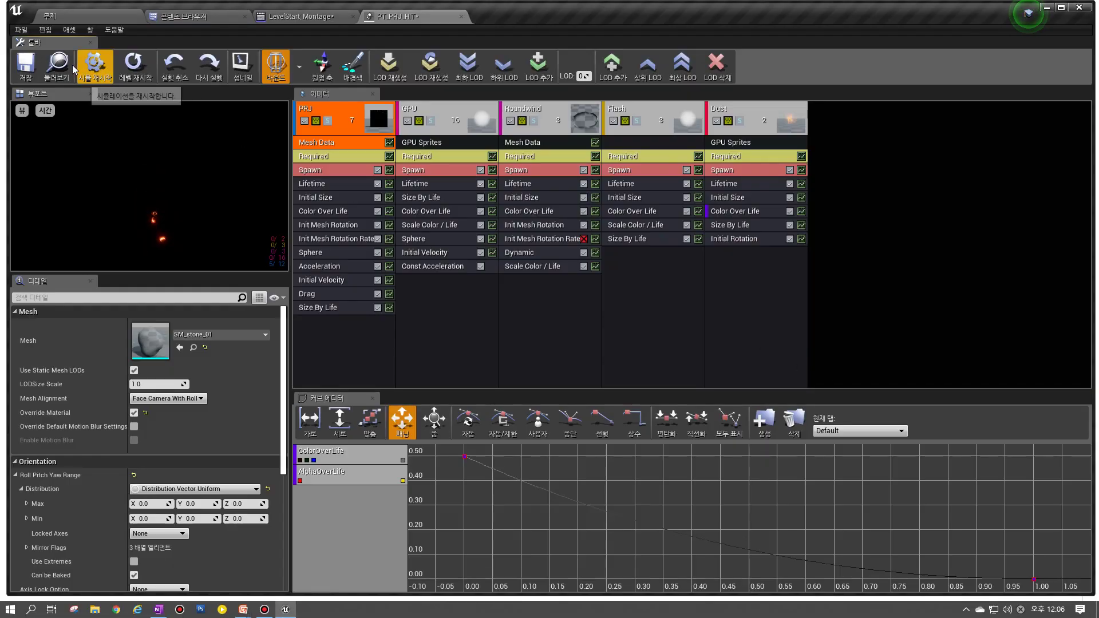
click(184, 16)
click(252, 93)
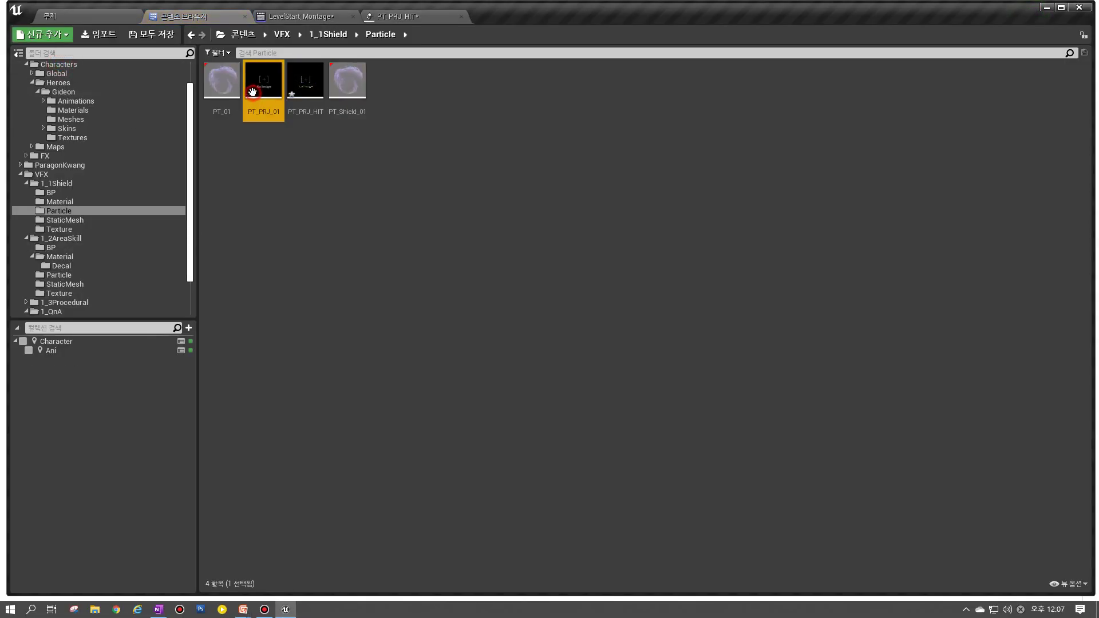
double_click(252, 93)
Step: Examine the PRJ emitter's Light, Mesh Data, Lifetime and Required modules in PT_PRJ_01, including its duration and loop settings
click(309, 252)
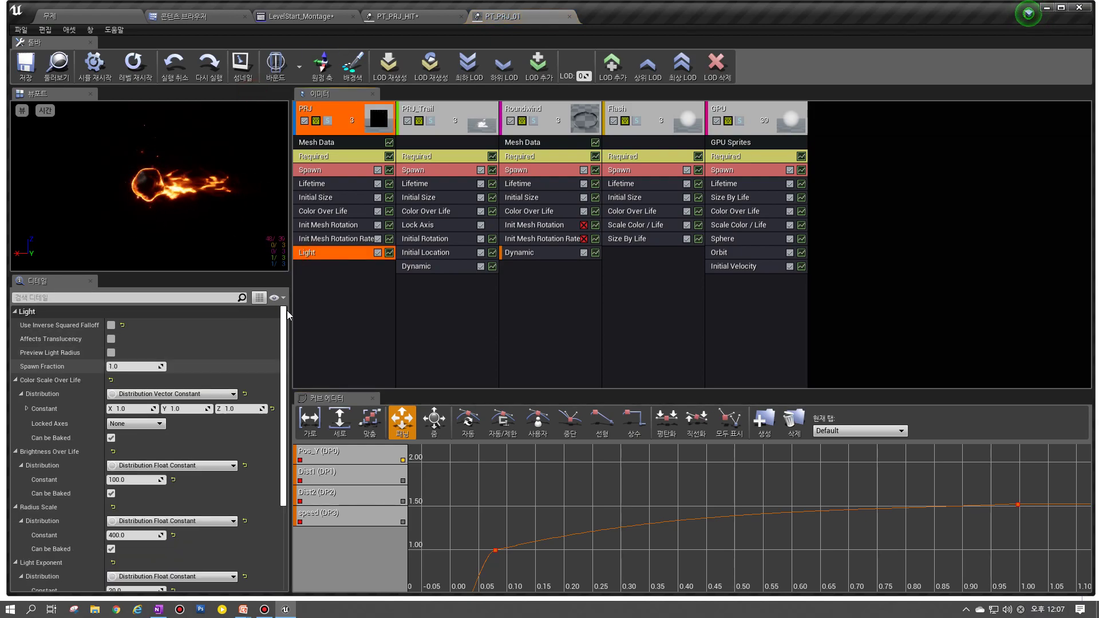
click(335, 156)
click(329, 142)
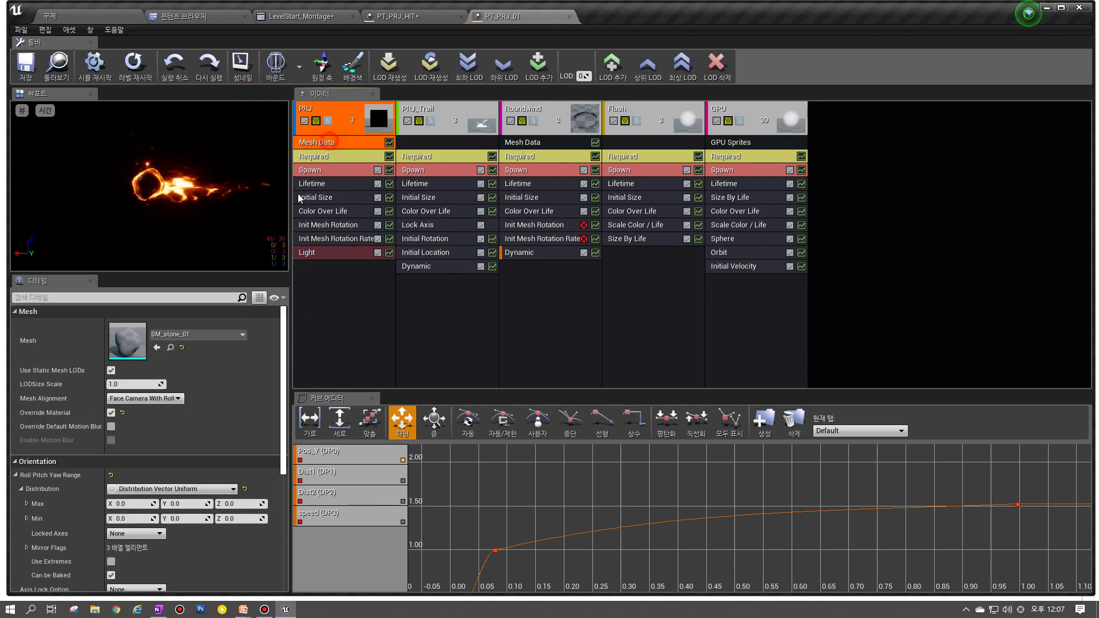
click(312, 183)
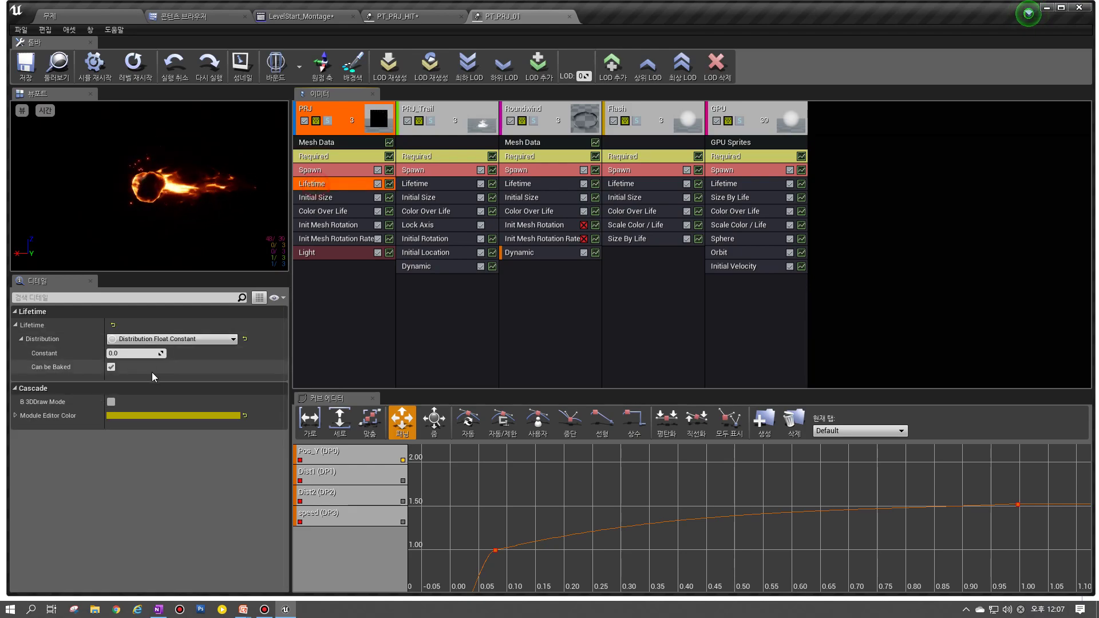
click(335, 156)
scroll(152, 453, down, 5)
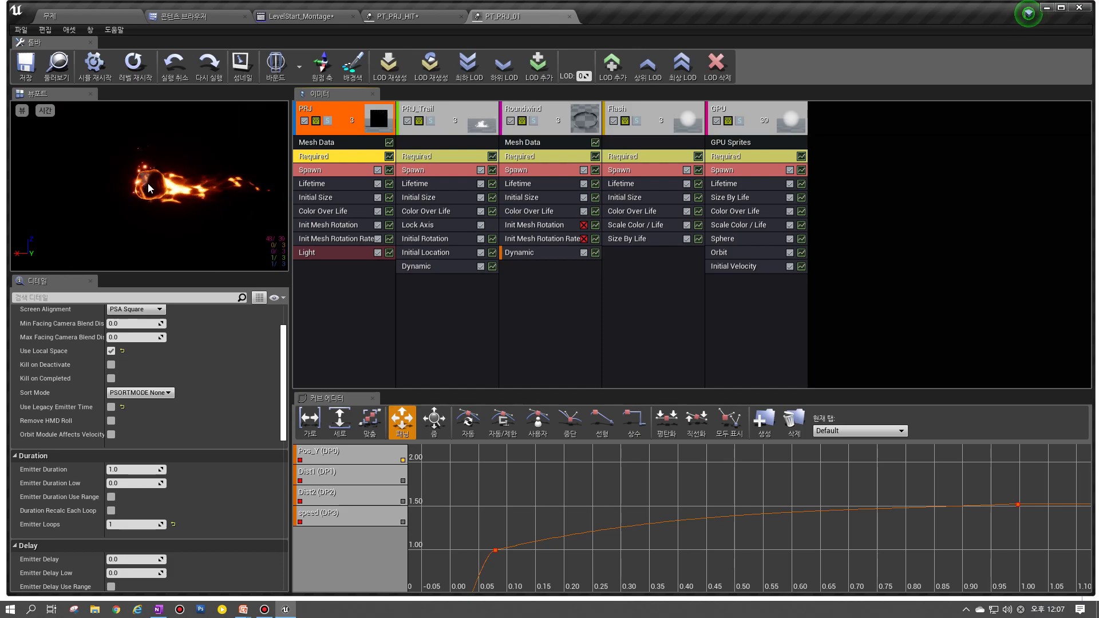
click(302, 254)
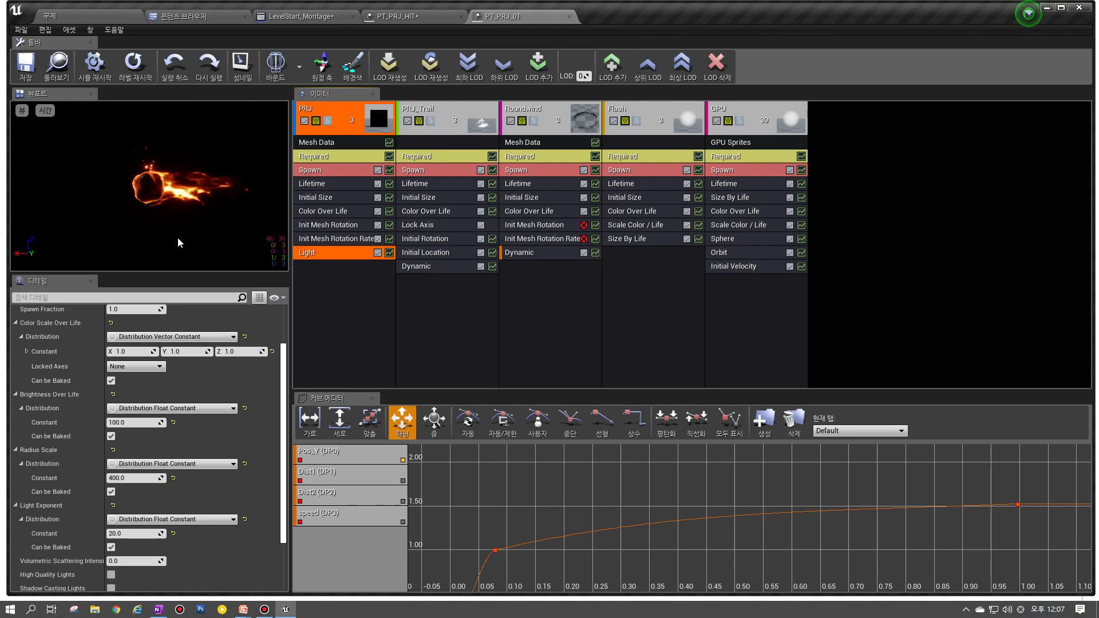
click(314, 142)
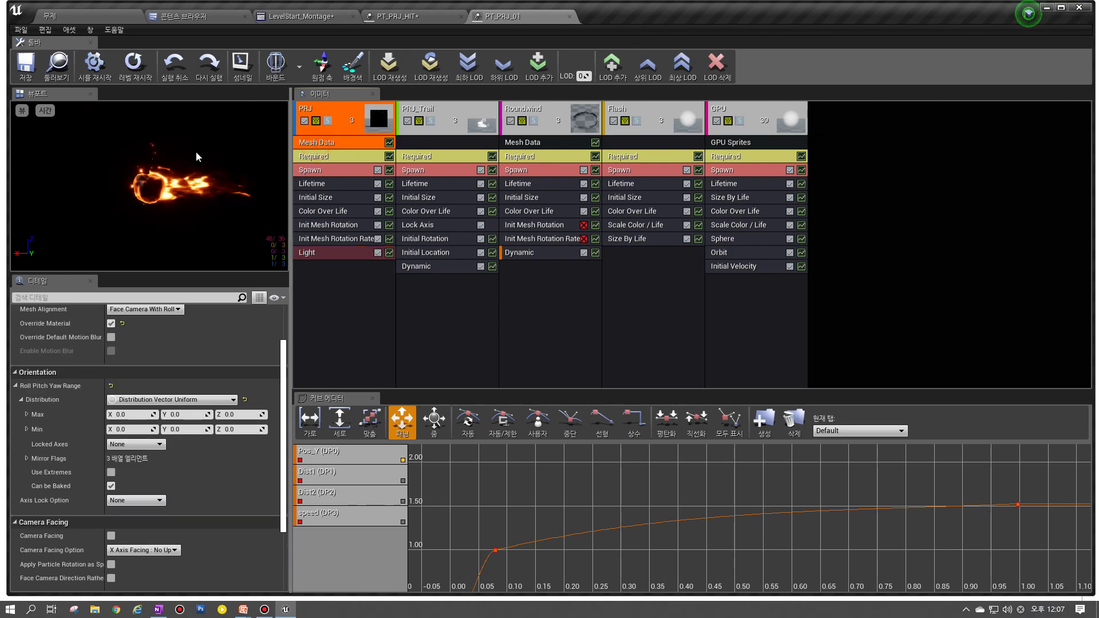
click(325, 254)
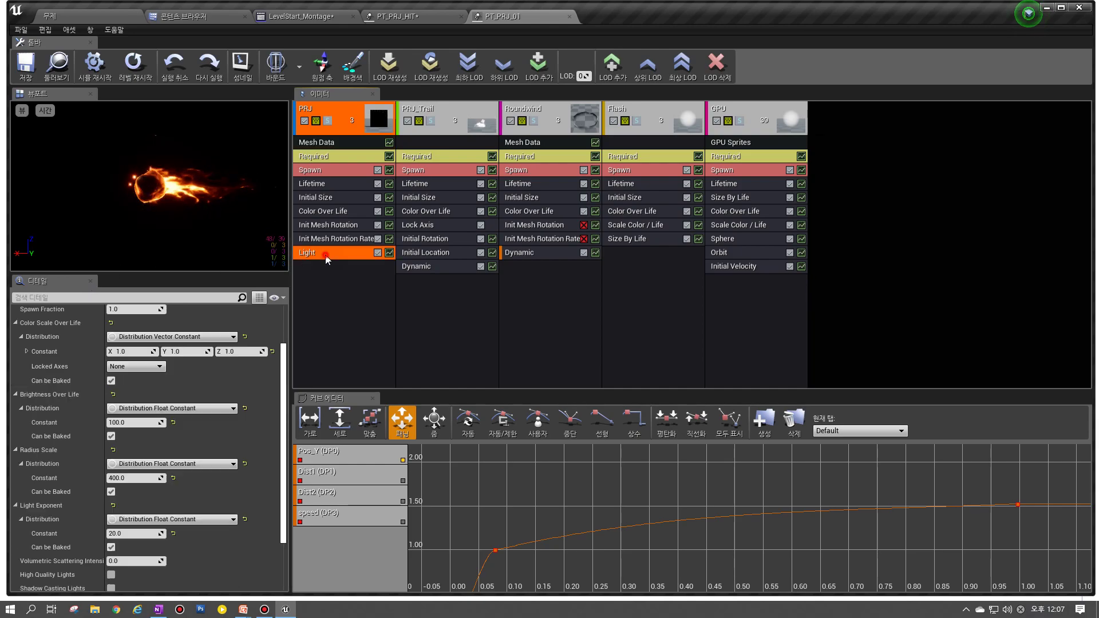
scroll(192, 336, up, 3)
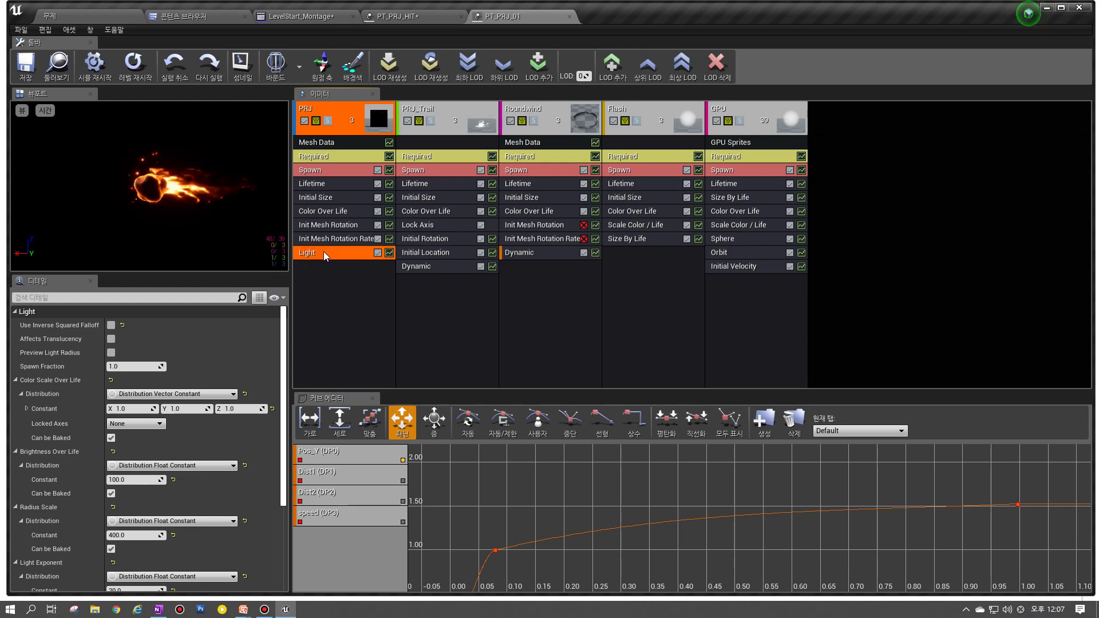
Step: Turn on Kill on Deactivate in the PRJ emitter's Required module, and switch Kill on Completed on and back off
click(324, 156)
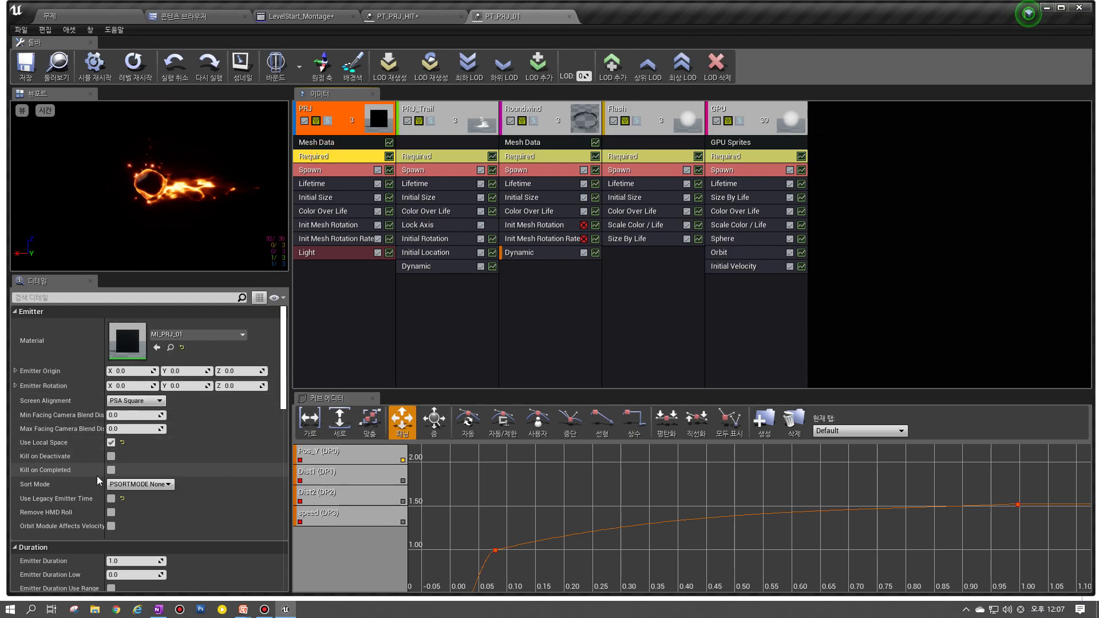
click(111, 457)
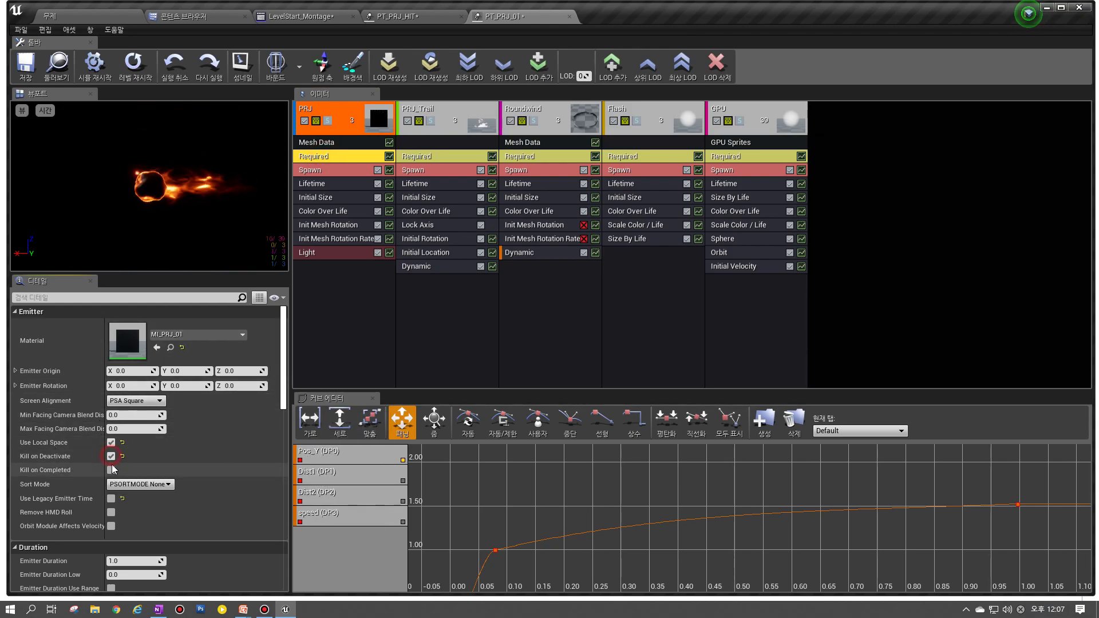
click(111, 470)
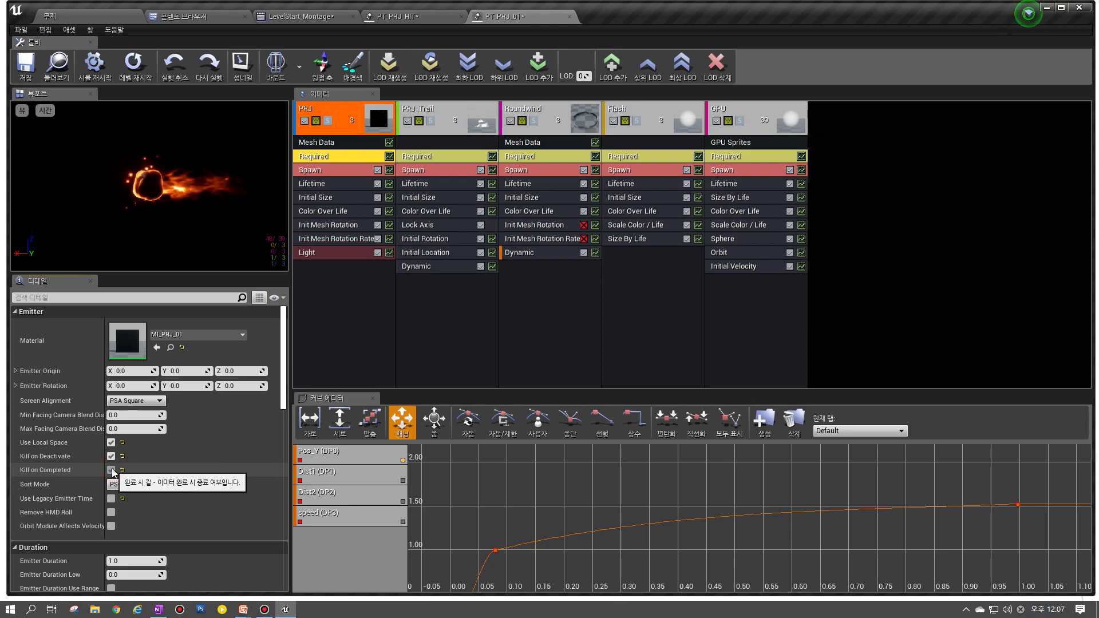
click(112, 470)
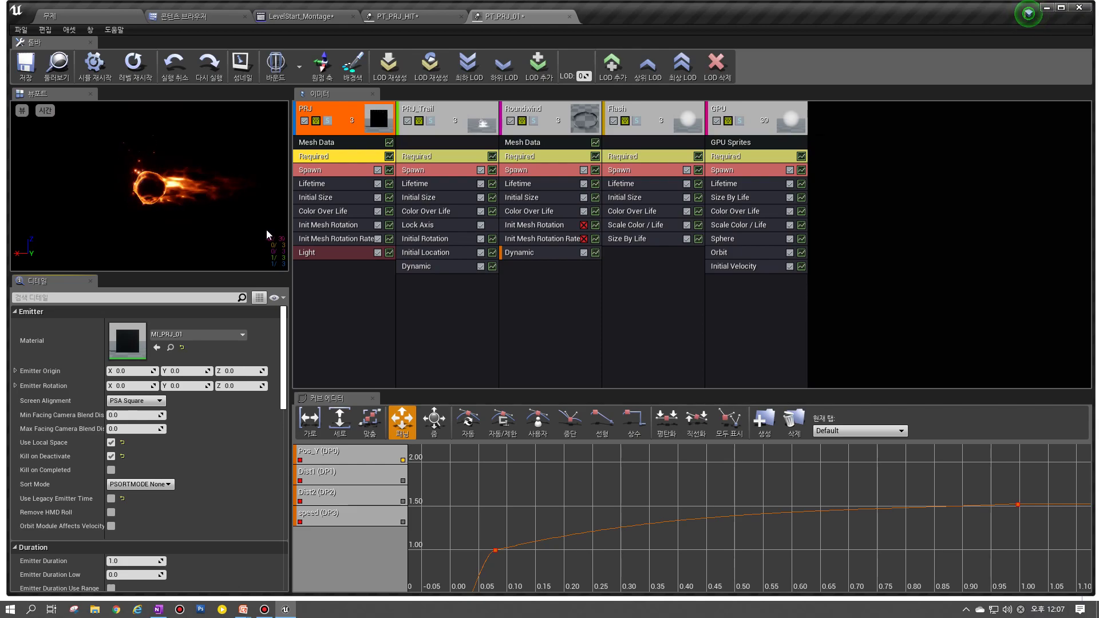
Step: Examine the PRJ emitter's Light module settings, including Light Exponent, and try Use Inverse Squared Falloff
click(315, 254)
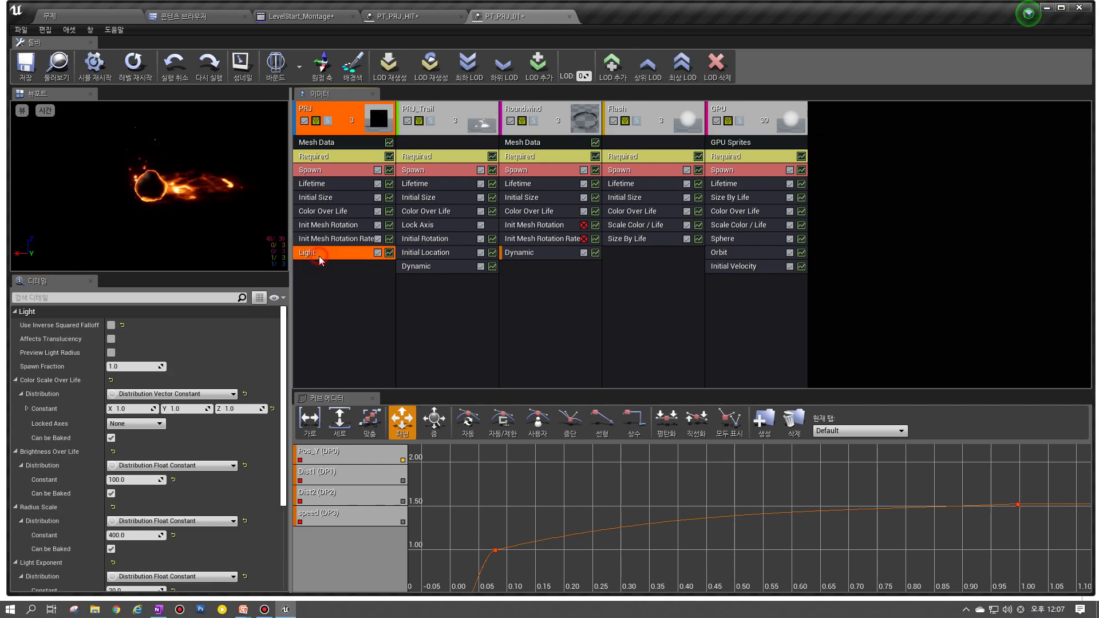
scroll(219, 378, down, 10)
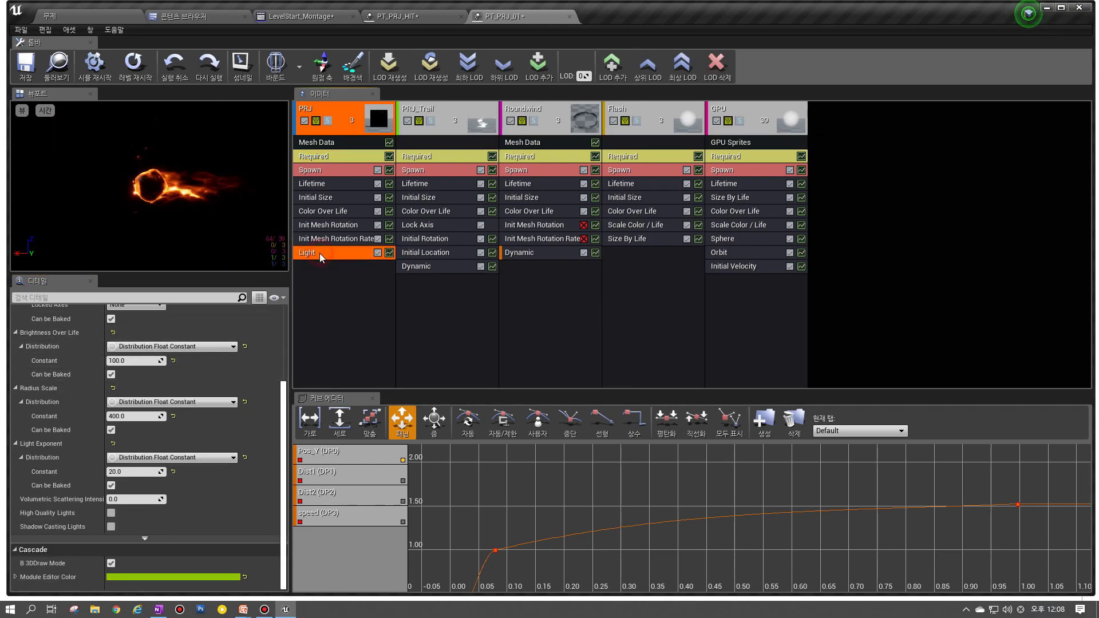
scroll(69, 343, up, 10)
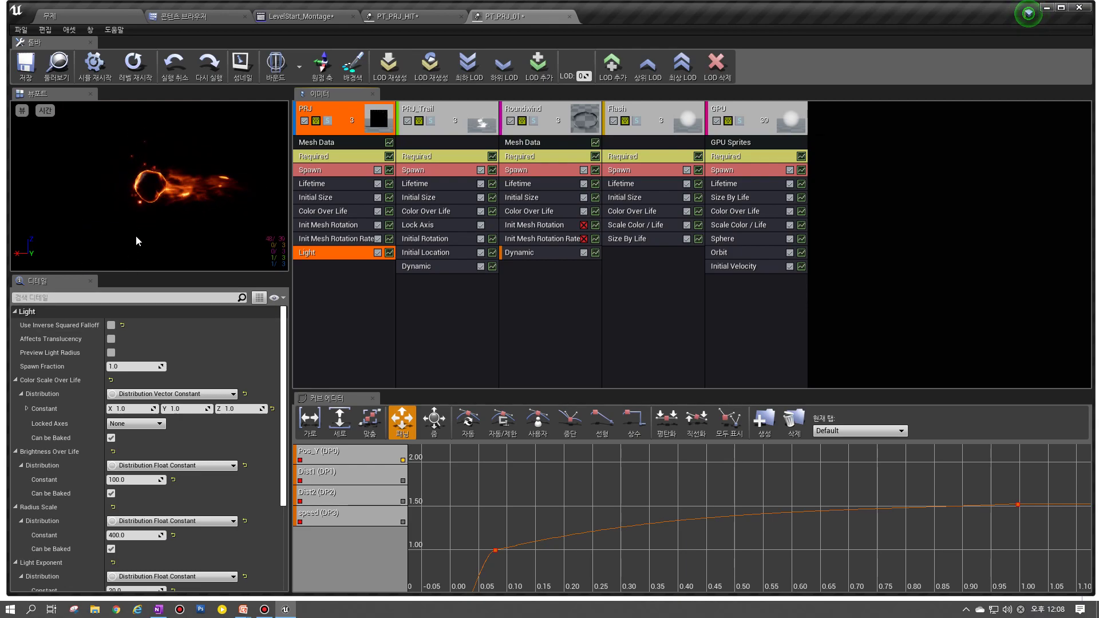
click(111, 325)
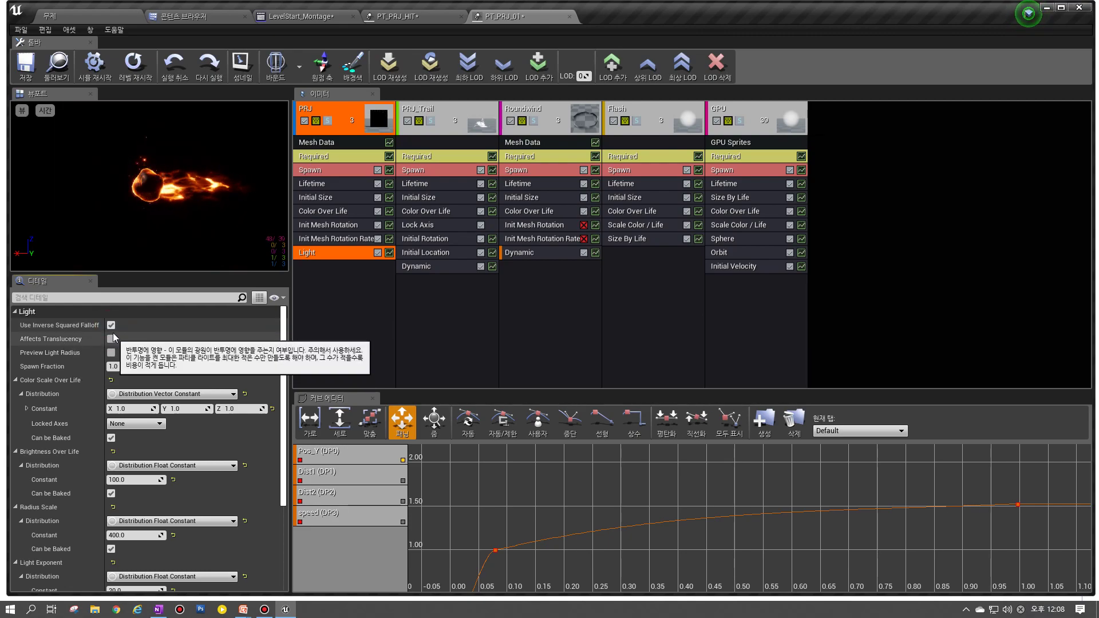
scroll(143, 425, down, 4)
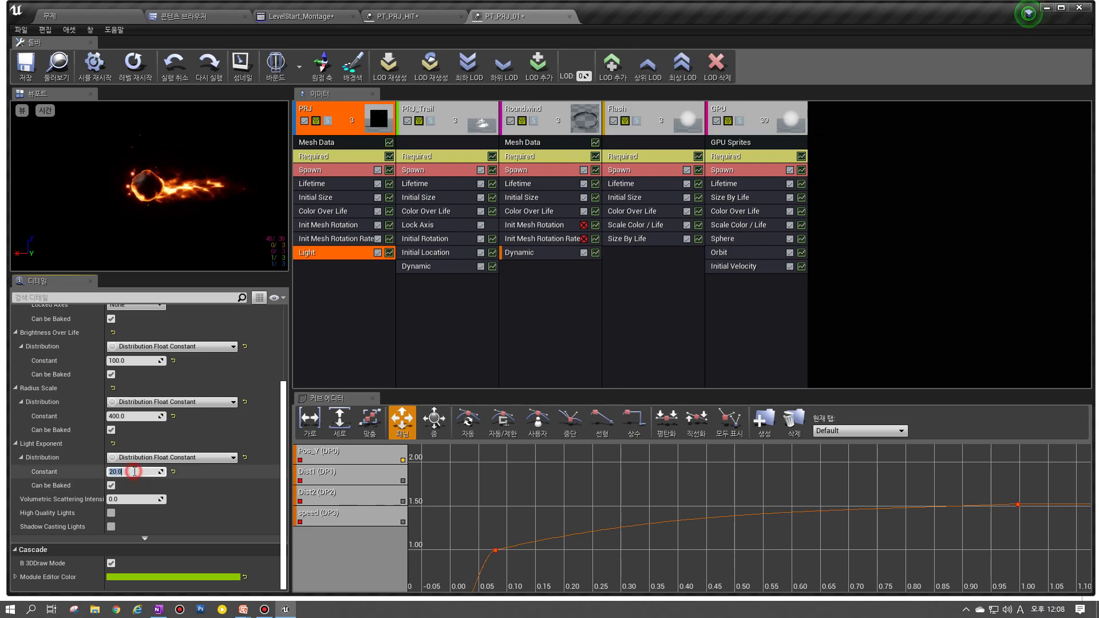
scroll(119, 401, up, 4)
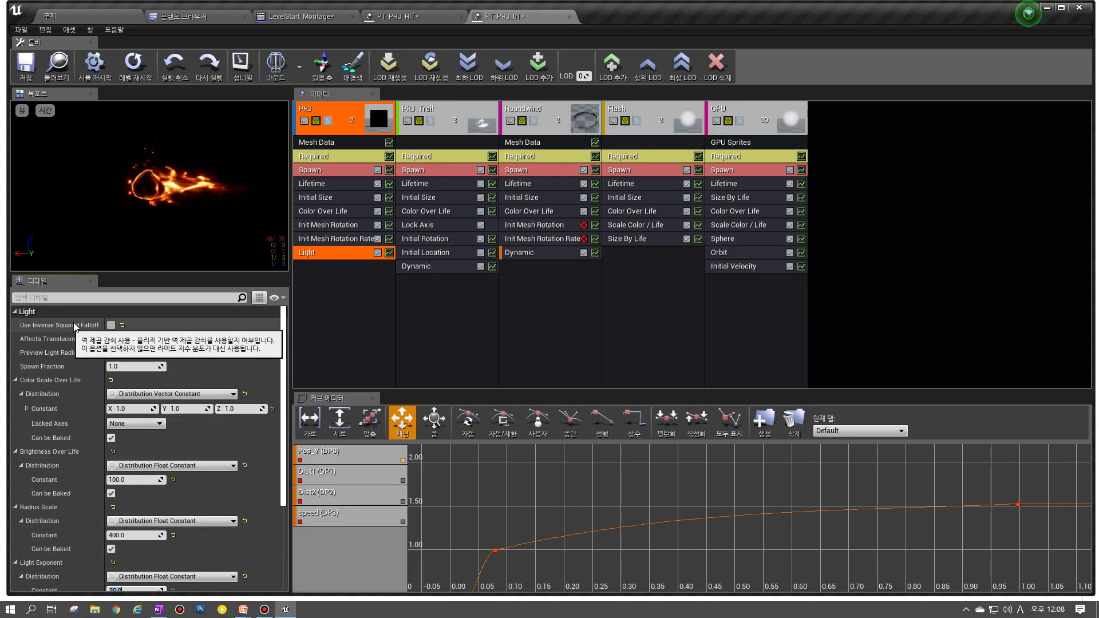
scroll(117, 372, down, 4)
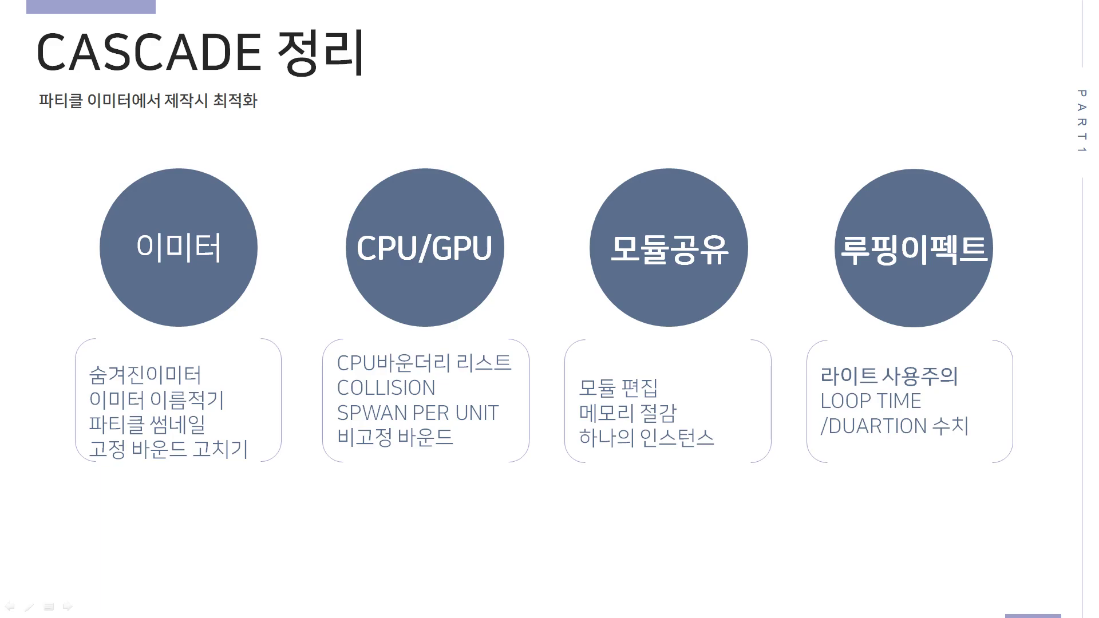
Step: Switch from the slides back to Cascade and add an Initial Location module to the PRJ emitter
key(alt+Tab)
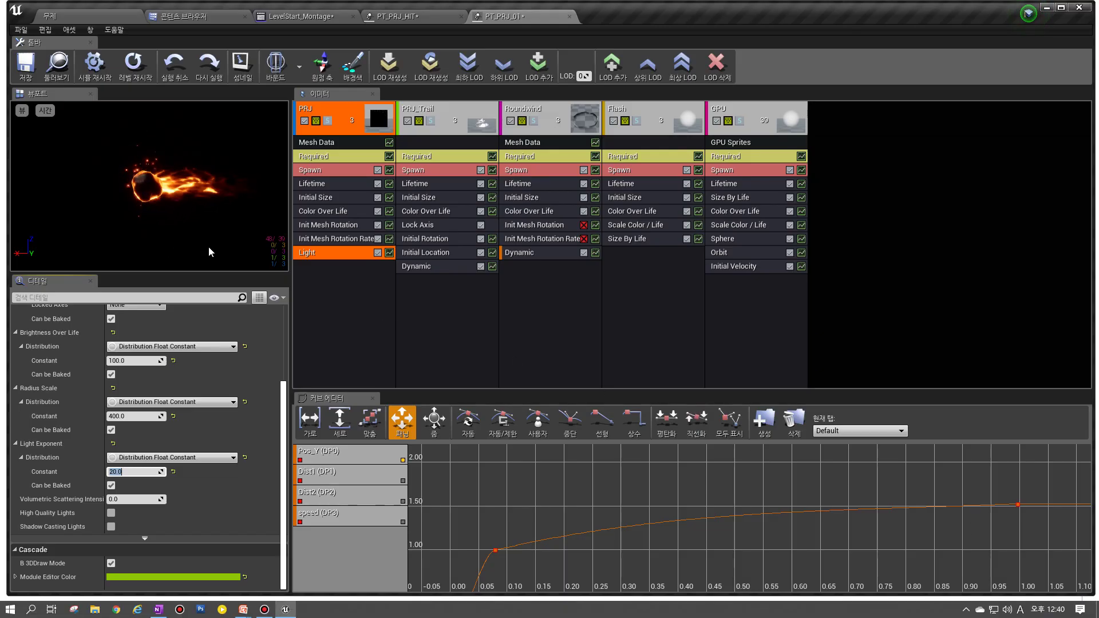
right_click(315, 296)
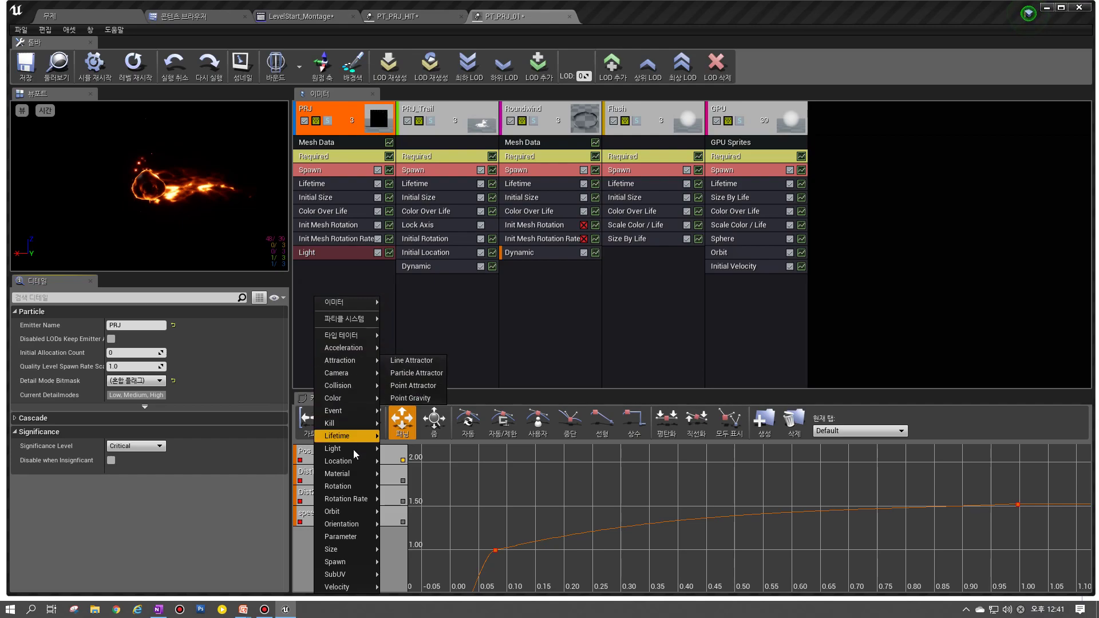
mouse_move(365, 462)
click(415, 407)
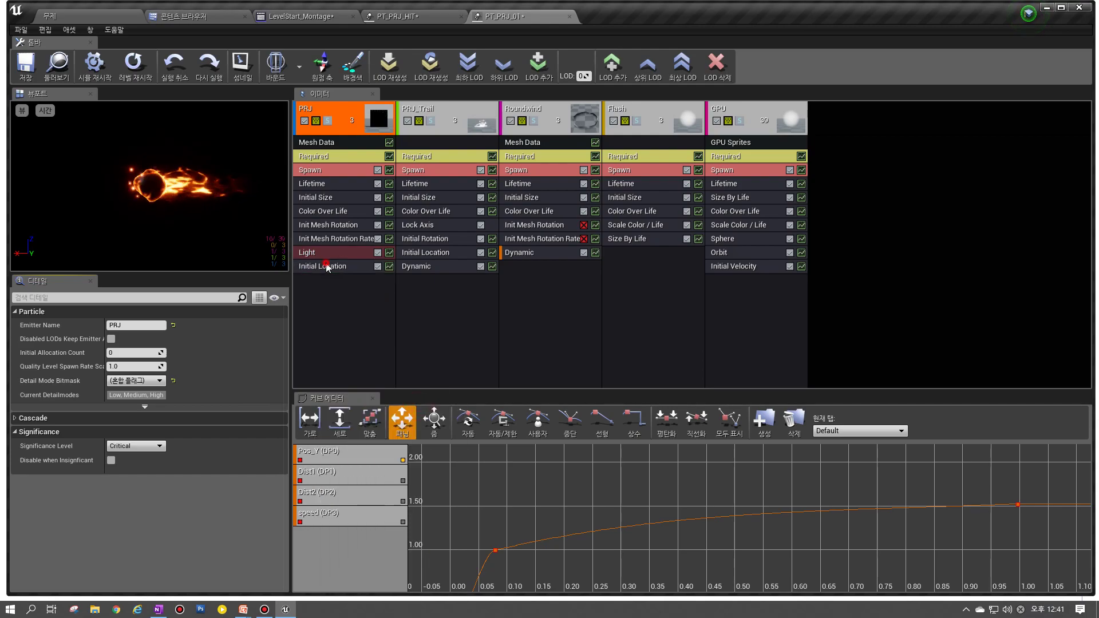
Step: Set the new Initial Location module's Start Location to Distribution Vector Constant with Z 100
click(326, 267)
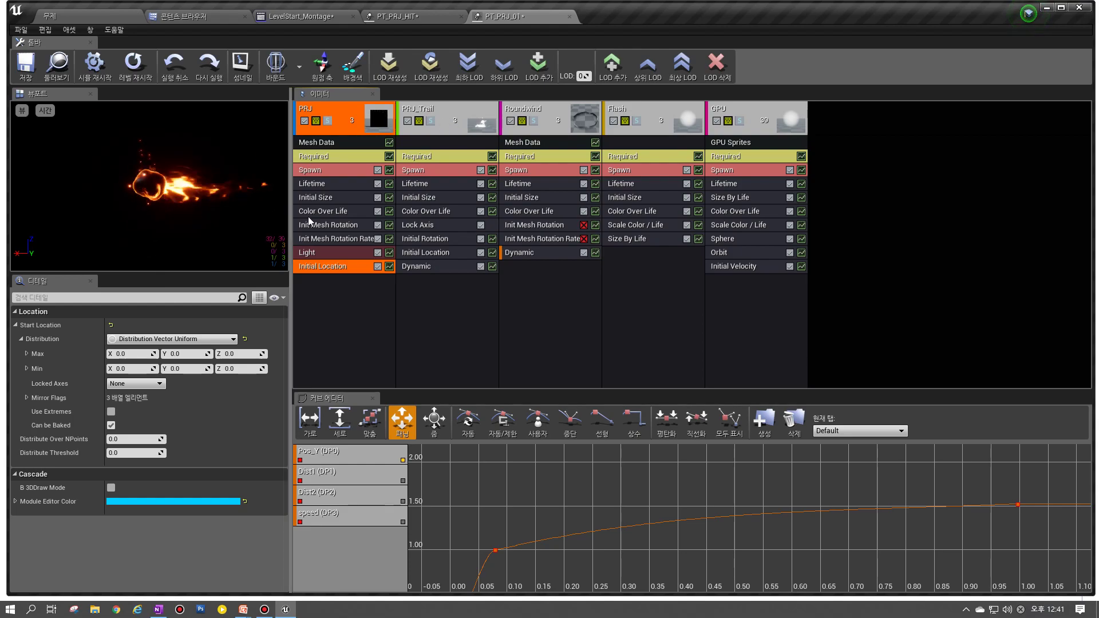
click(234, 339)
click(166, 351)
click(241, 353)
text(100)
key(Return)
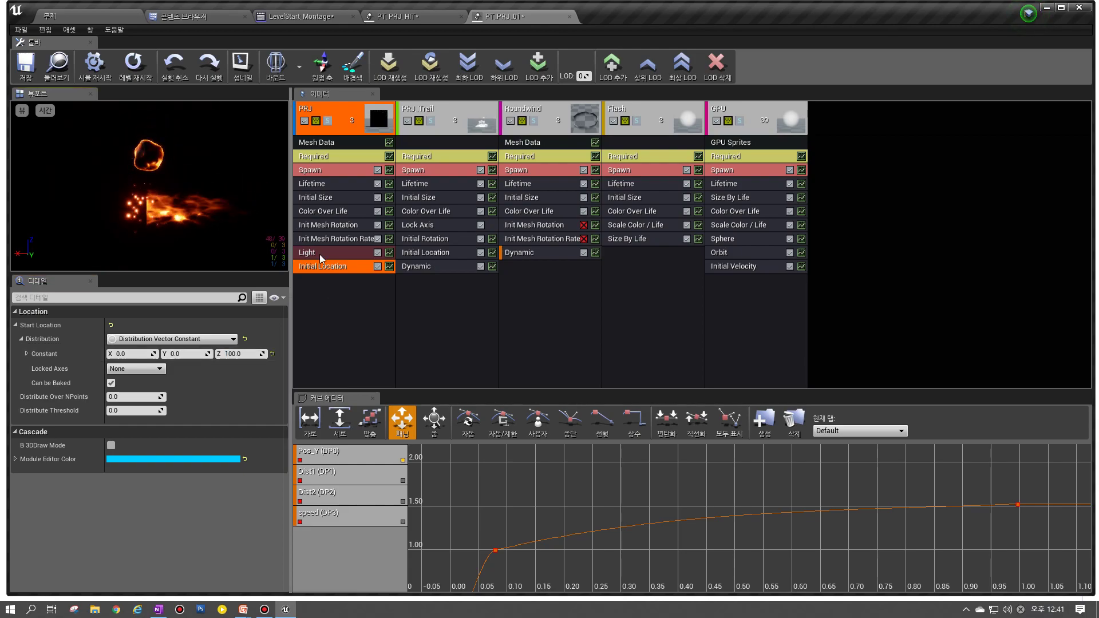
Step: Share PRJ's Initial Location module with the PRJ_Trail, Roundwind, Flash and GPU emitters, and set its constant Z to 0
shift+drag(334, 266, 713, 290)
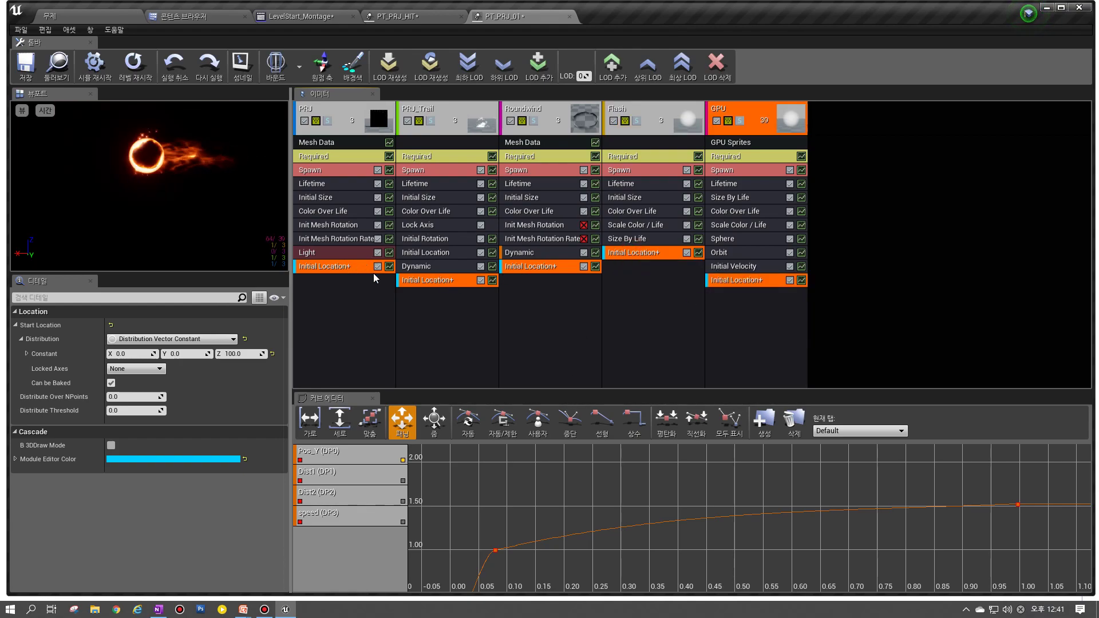
click(351, 294)
click(348, 269)
click(236, 355)
text(0)
key(Return)
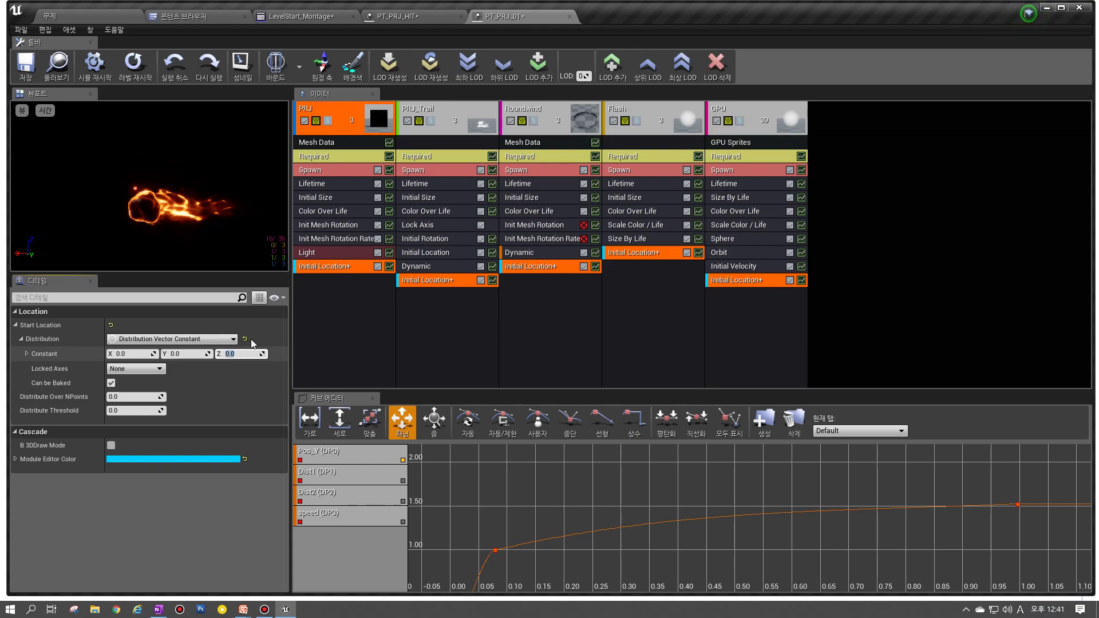
Step: Add an Initial Rotation module to the PRJ emitter and share it with PRJ_Trail and Roundwind
right_click(331, 290)
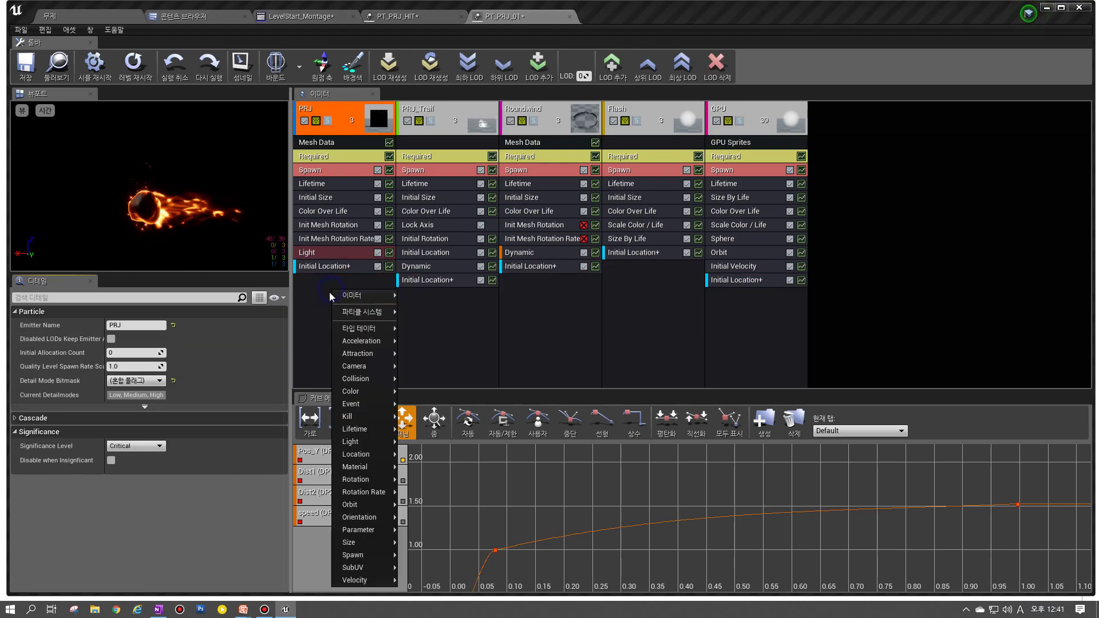
mouse_move(389, 481)
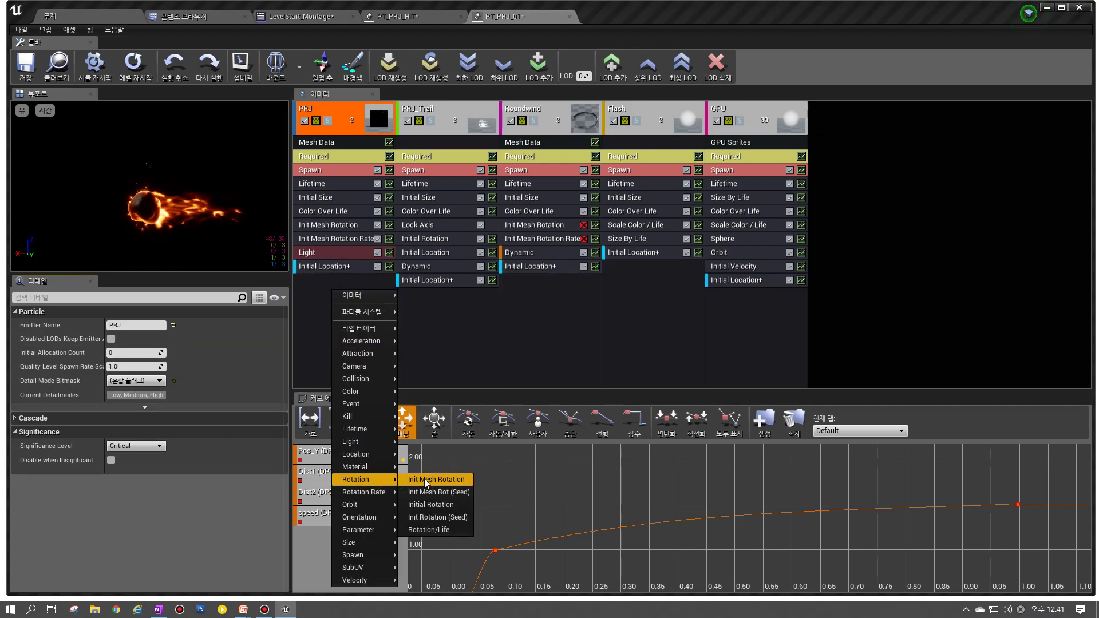
click(431, 505)
shift+drag(331, 281, 599, 288)
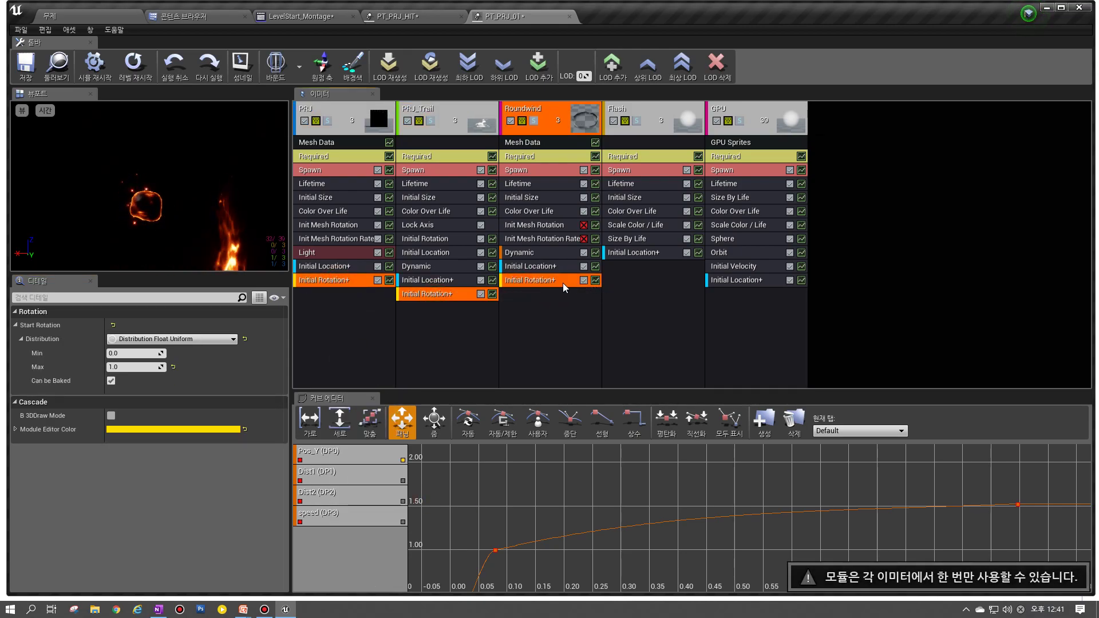
Step: Delete the shared Initial Rotation module from the emitters
click(544, 291)
click(537, 279)
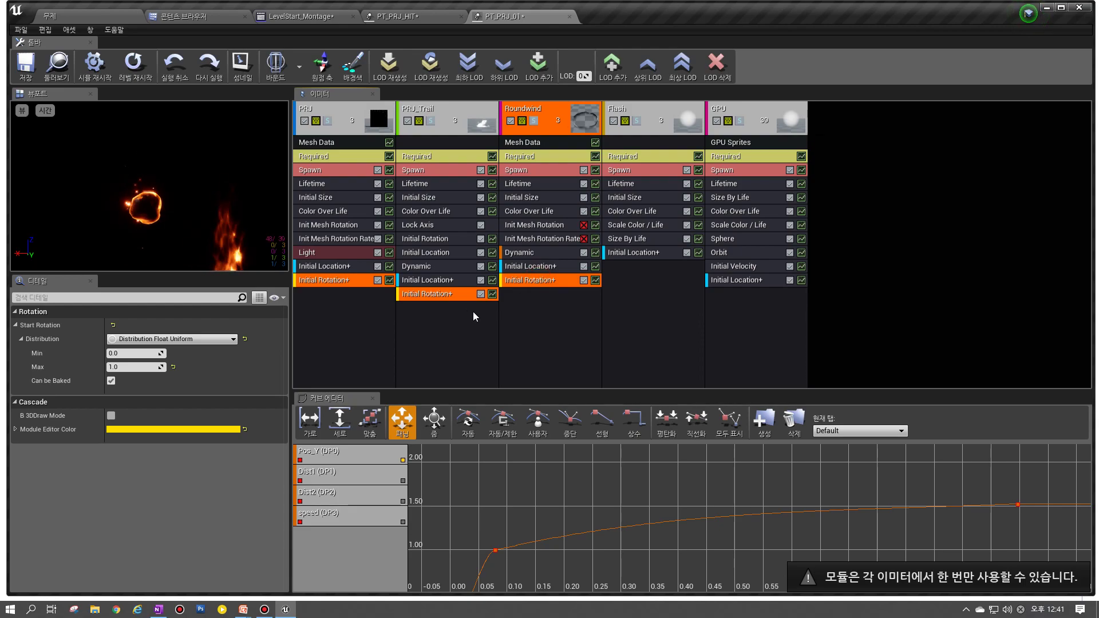
key(Delete)
click(343, 280)
key(Delete)
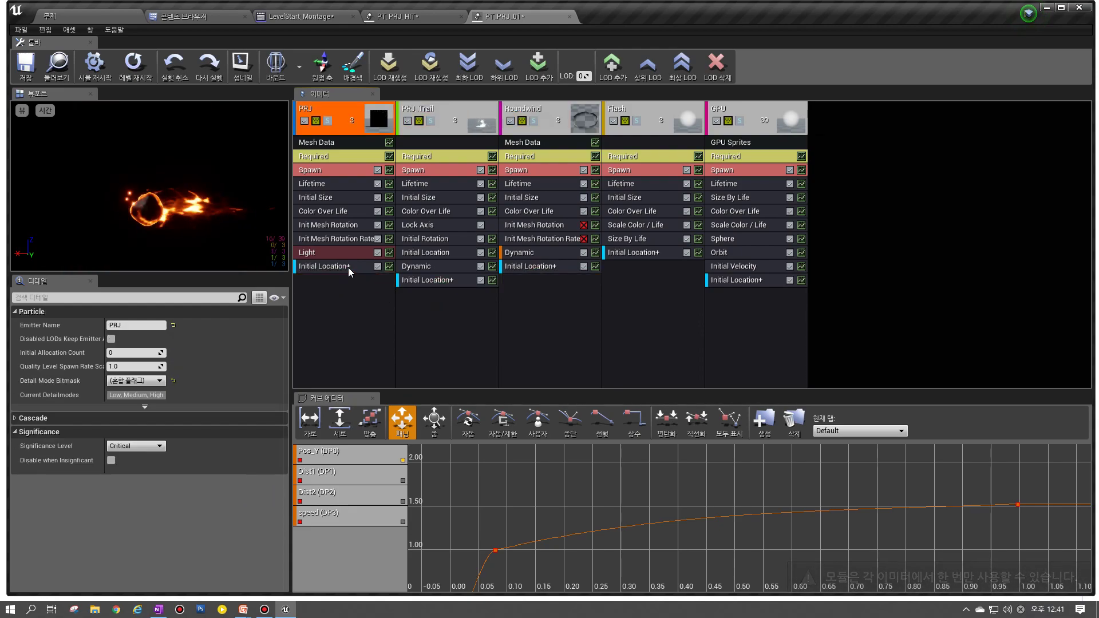
Step: Share PRJ's Spawn, Lifetime, Initial Size, Color Over Life, Init Mesh Rotation and Init Mesh Rotation Rate modules with the PRJ_Trail emitter
click(348, 267)
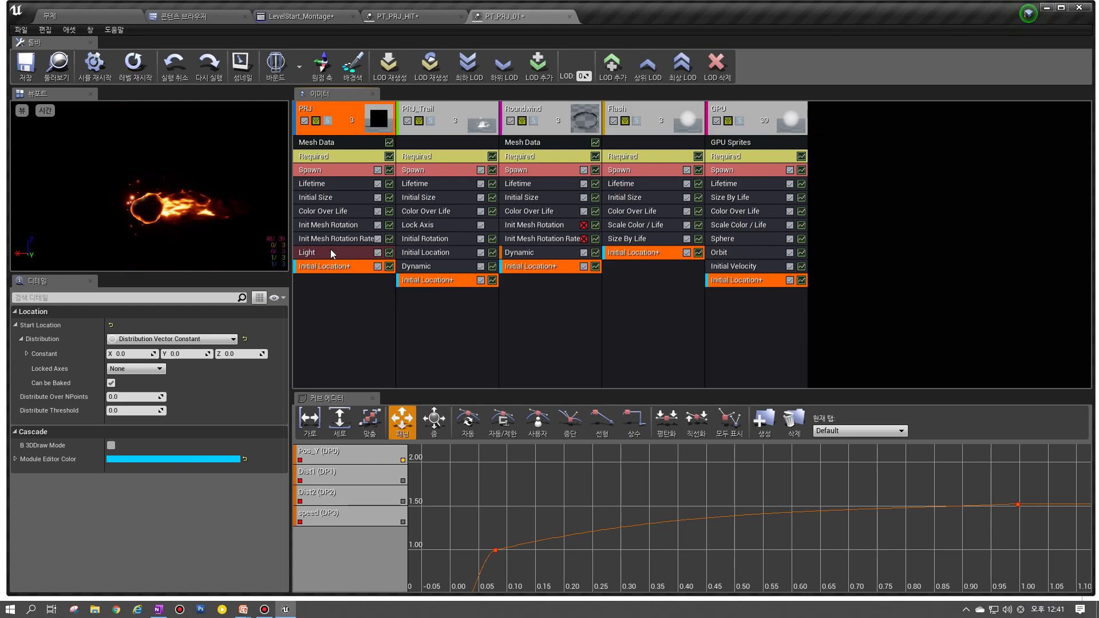
click(329, 167)
click(338, 183)
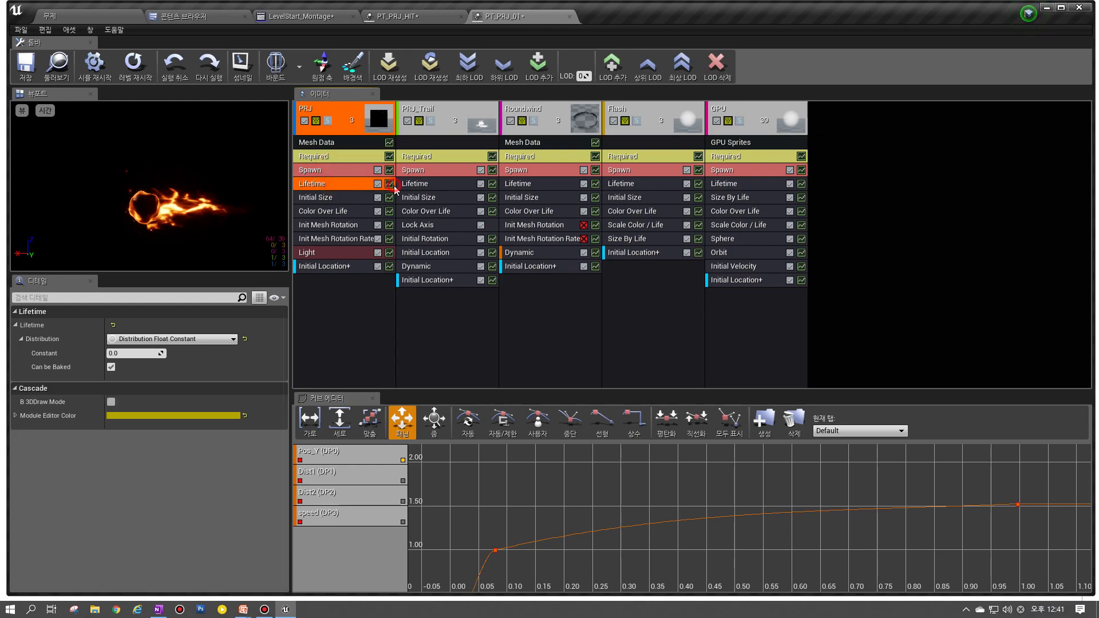
shift+drag(336, 174, 448, 182)
shift+drag(344, 194, 432, 212)
shift+drag(343, 224, 440, 224)
shift+drag(343, 238, 442, 226)
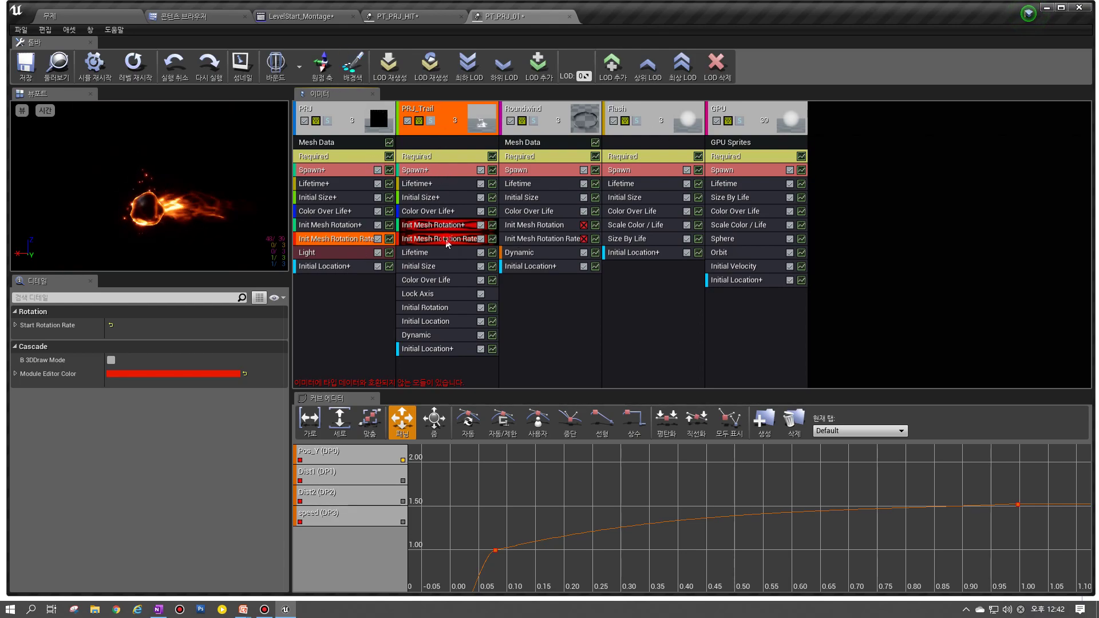
Step: Undo the module sharing between PRJ and PRJ_Trail, along with the last module deletion on PRJ
click(368, 309)
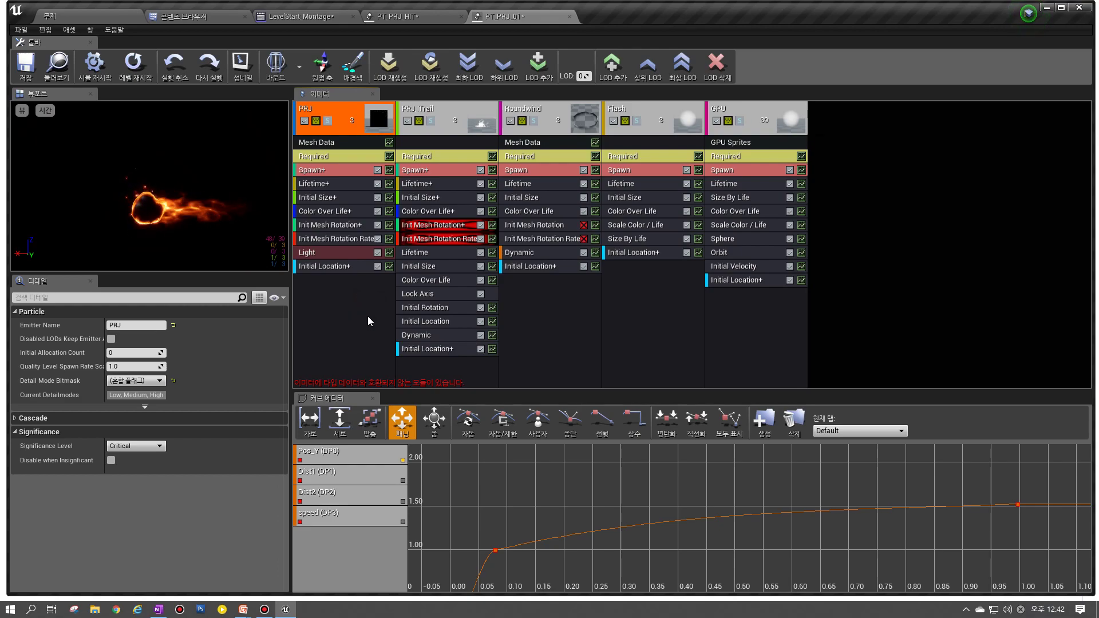
key(ctrl+z)
key(ctrl+z)
key(ctrl+z)
key(ctrl+z)
key(ctrl+z)
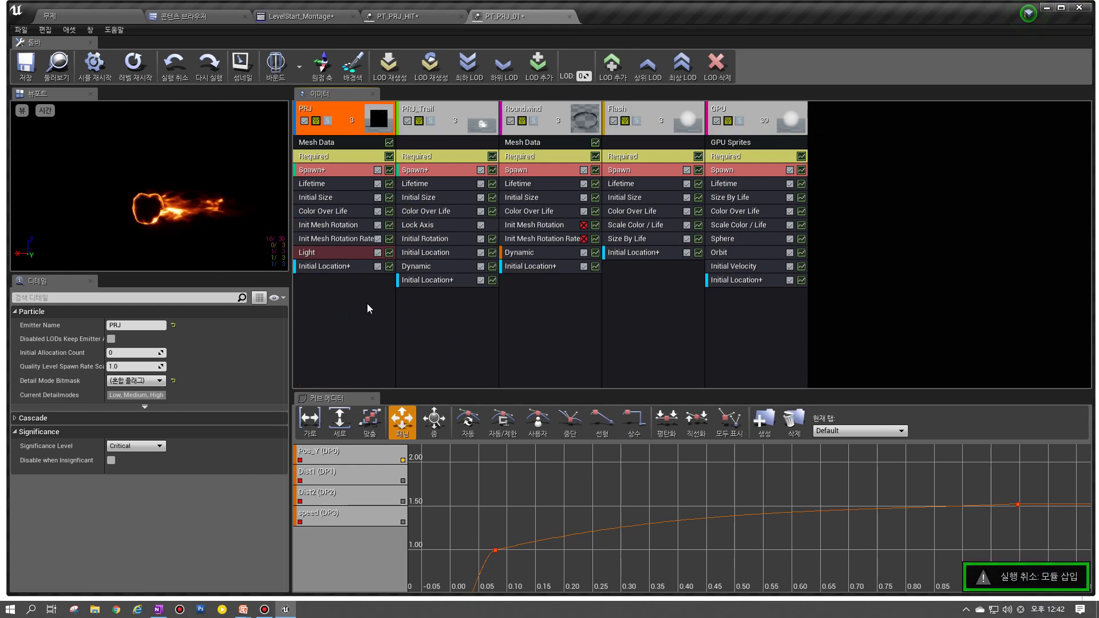
key(ctrl+z)
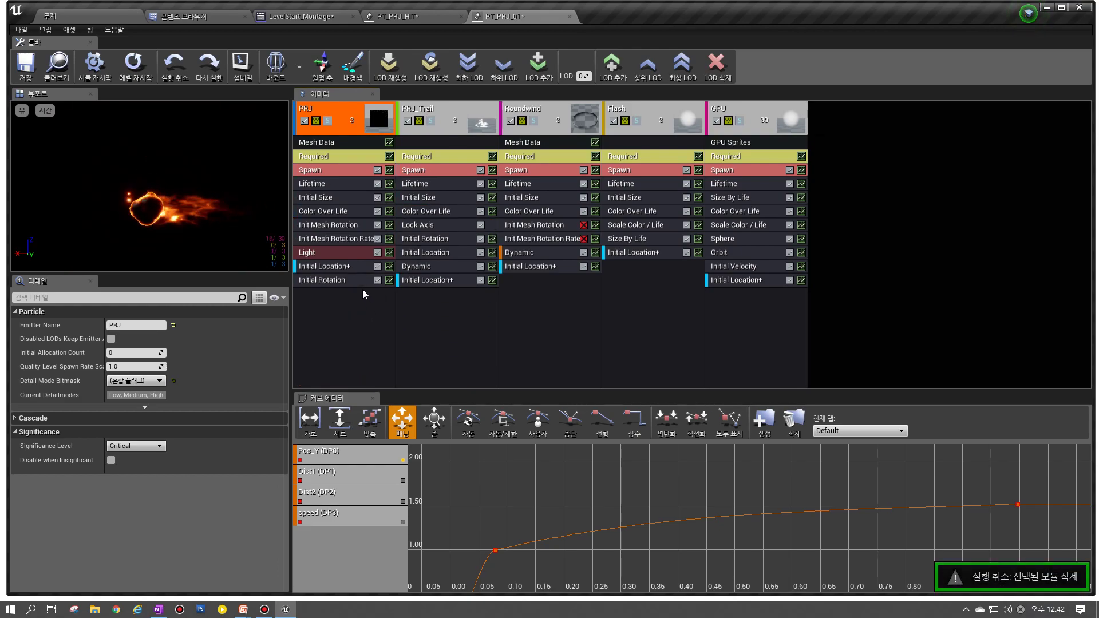
Step: Delete the Initial Rotation module from PRJ and the shared Initial Location module from all five emitters
click(344, 280)
key(Delete)
click(342, 266)
key(Delete)
click(435, 280)
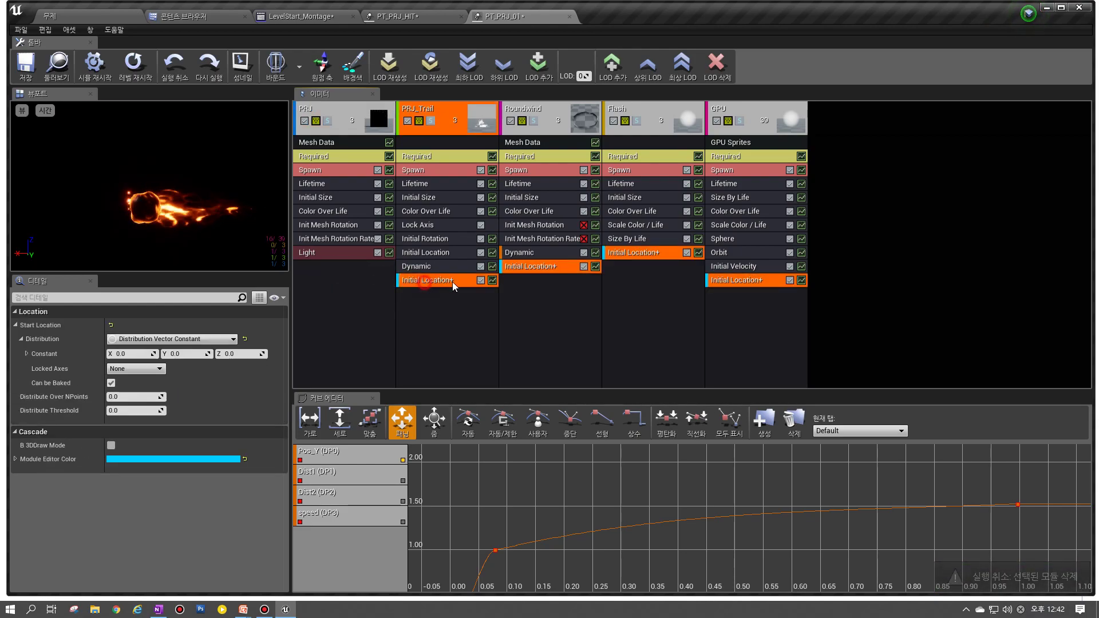
key(Delete)
click(546, 267)
key(Delete)
click(631, 253)
key(Delete)
click(723, 280)
key(Delete)
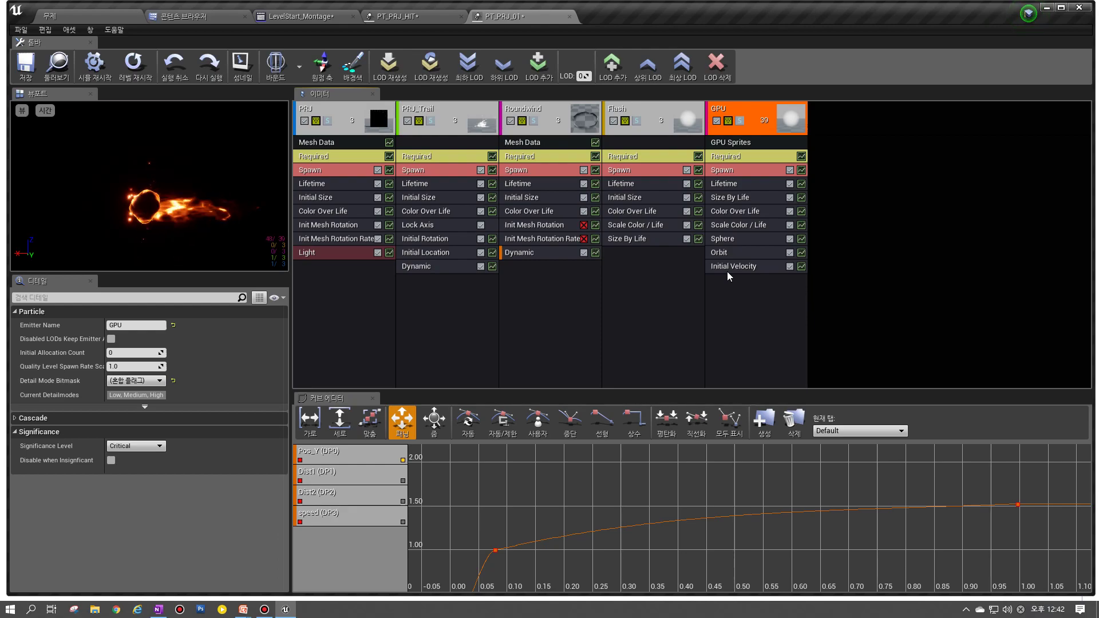
click(343, 293)
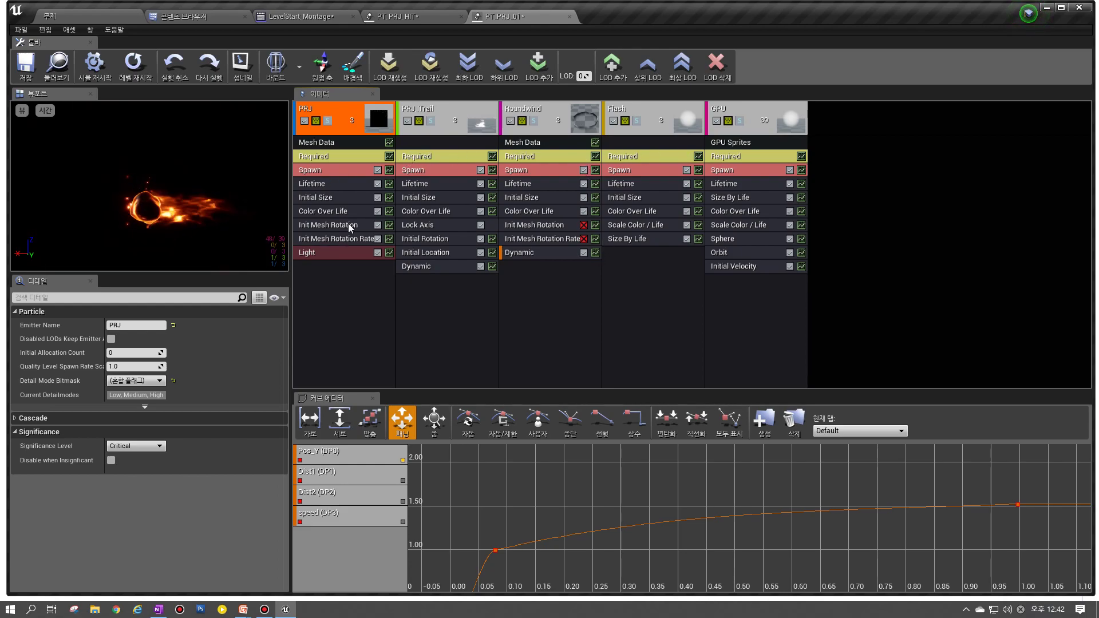
right_click(346, 276)
mouse_move(383, 332)
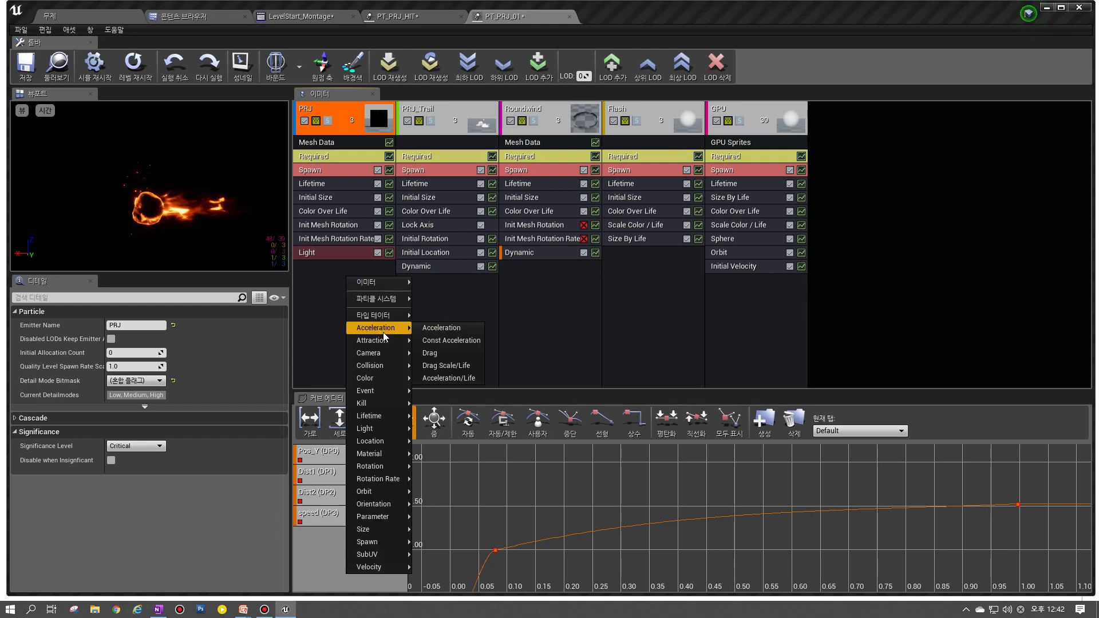
right_click(736, 143)
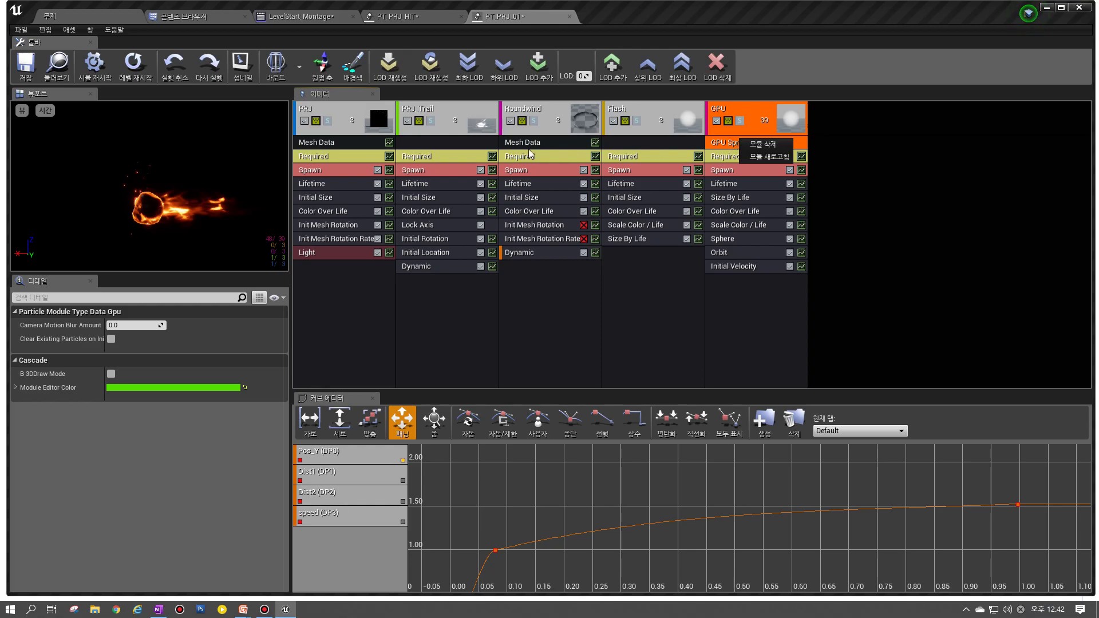
right_click(703, 282)
right_click(672, 306)
click(417, 276)
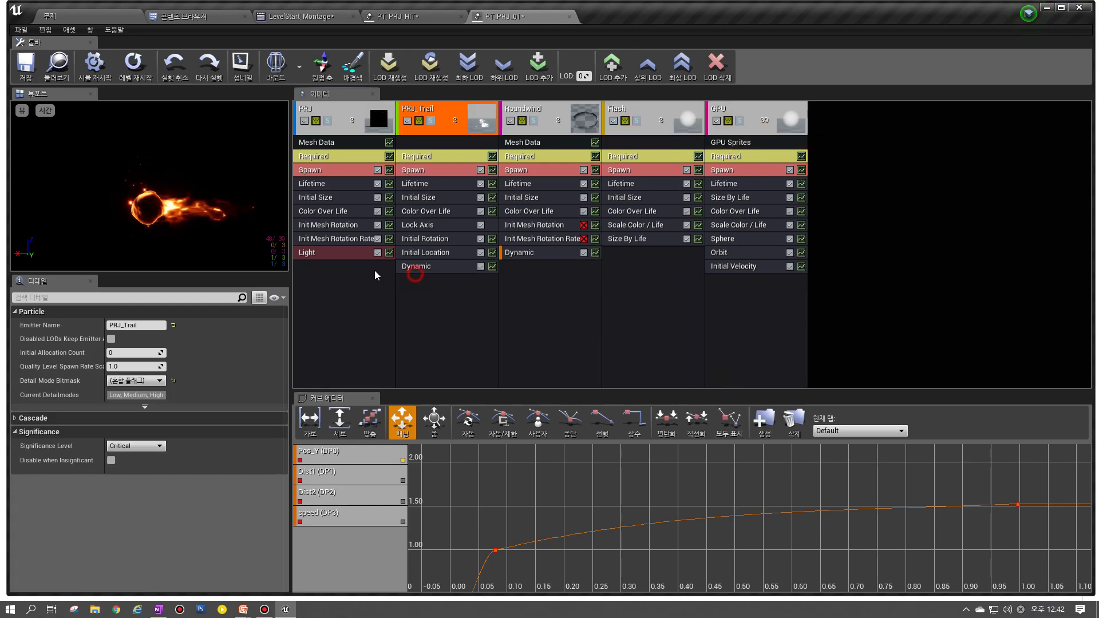
Step: Show the settings of the Light module in the PRJ emitter
click(344, 251)
drag(396, 270, 348, 286)
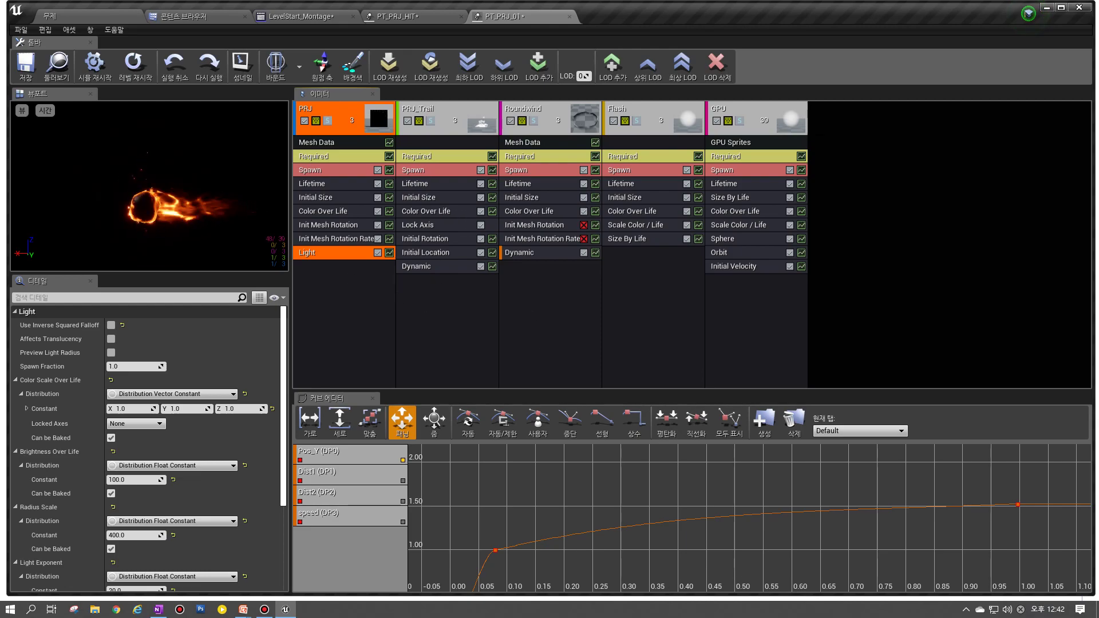
Step: Switch to the presentation, advance from the CASCADE summary to the MATERIAL slide, and return to Unreal Editor
key(alt+Tab)
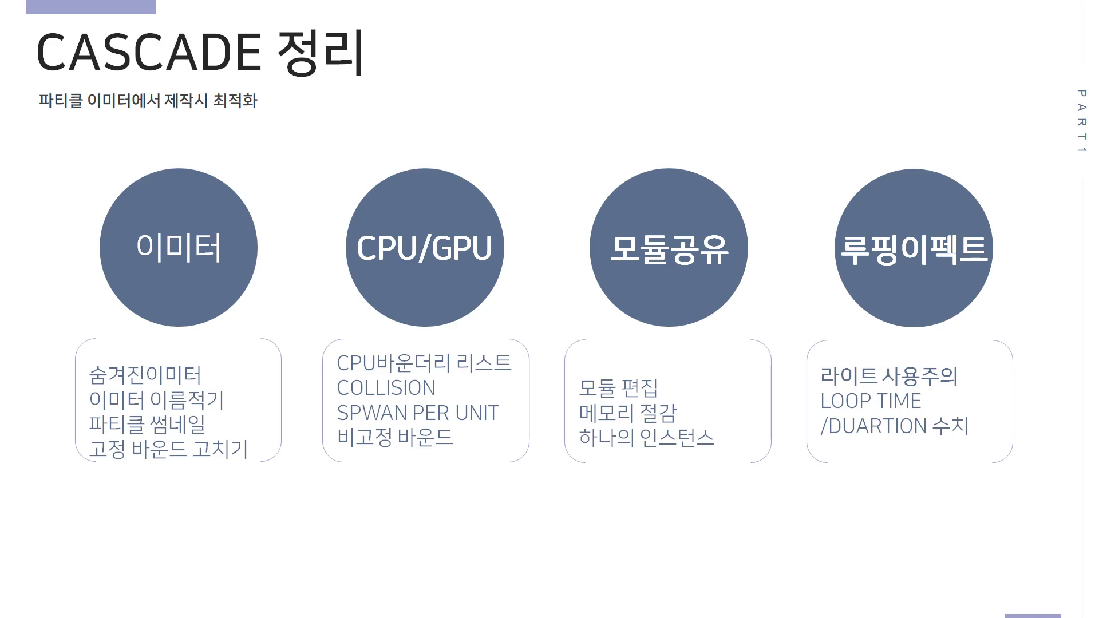
click(313, 112)
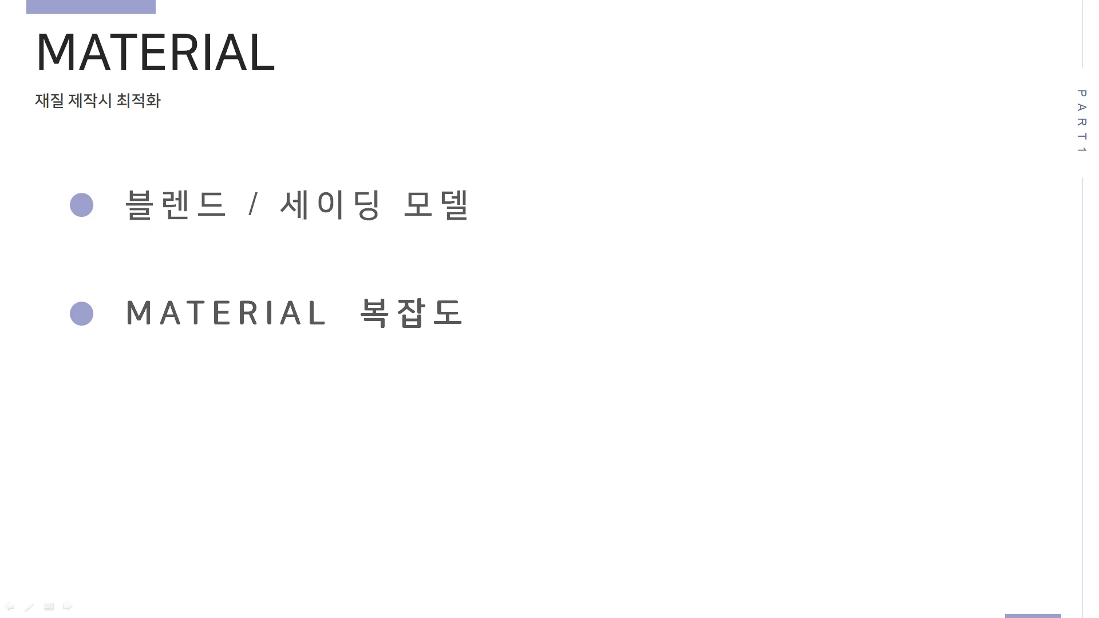
key(alt+Tab)
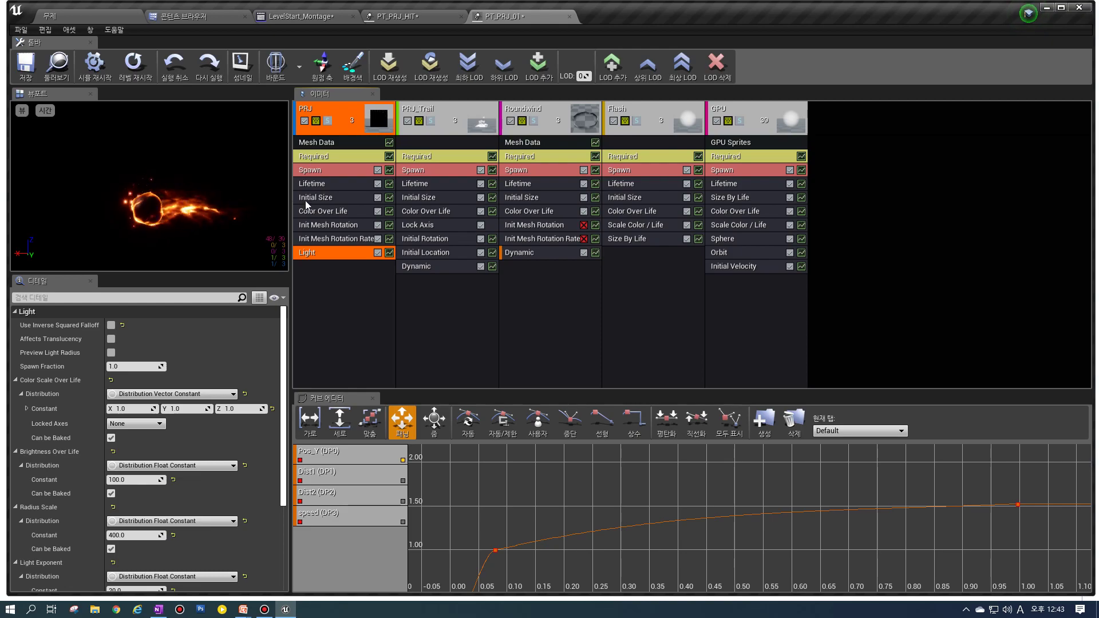
Step: Close PT_PRJ_01, open MT_GroundWind_01 from VFX/1_1Shield/Material, and dock its material editor in the main window
click(568, 17)
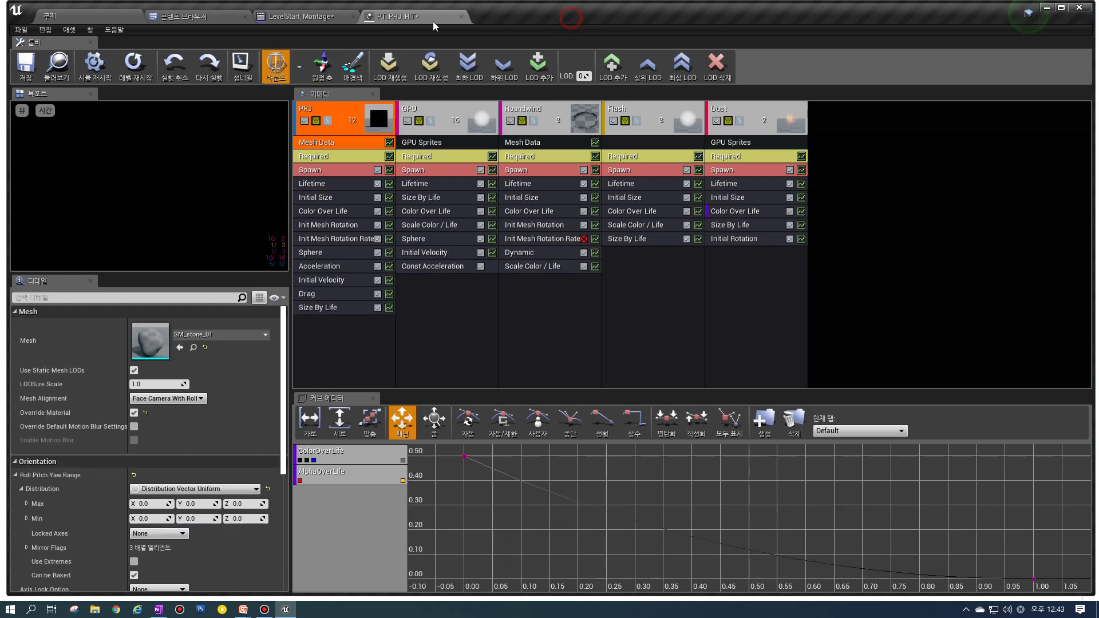
click(209, 16)
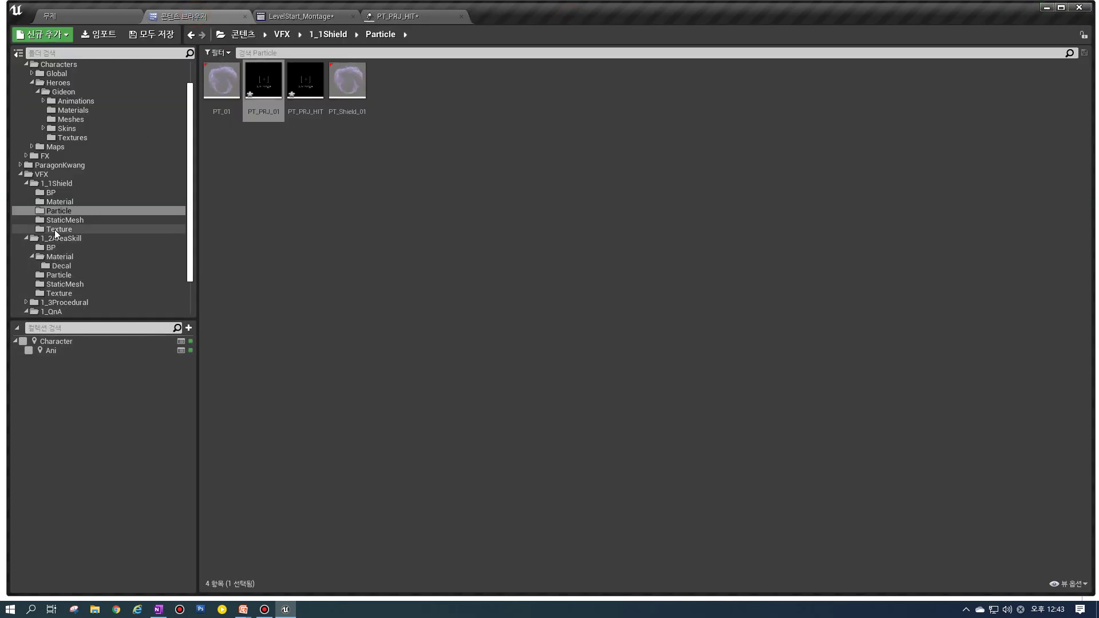
click(64, 202)
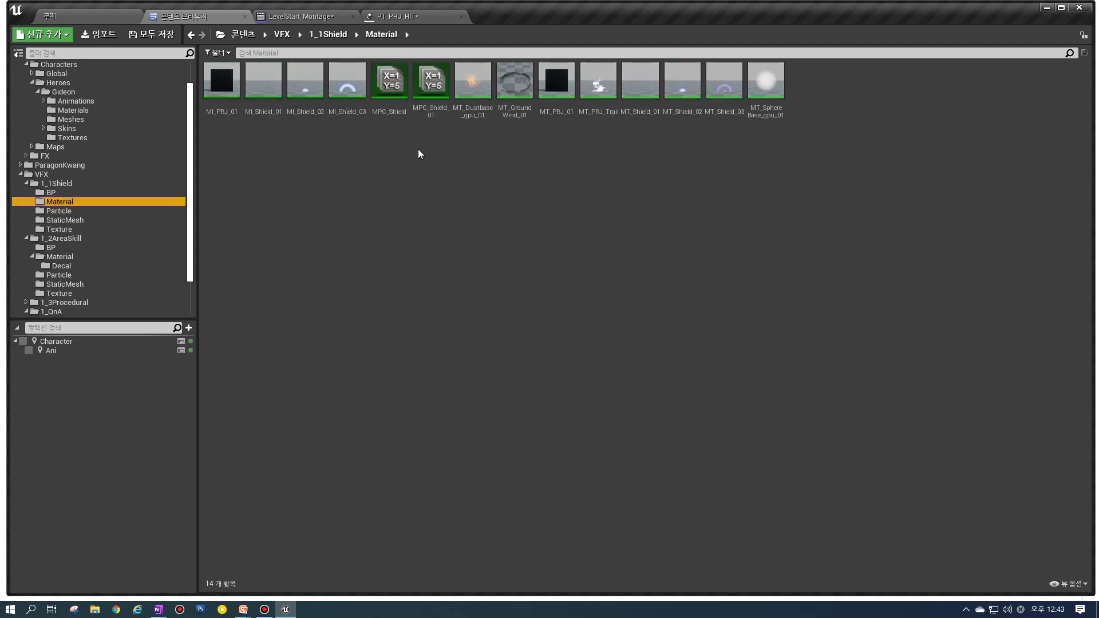
double_click(513, 108)
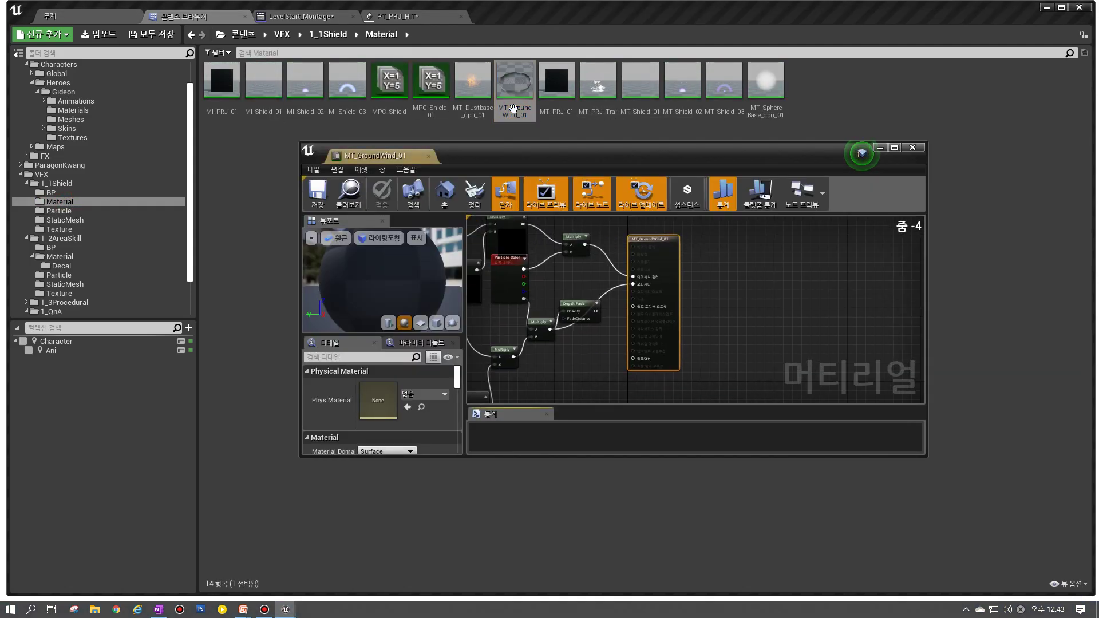
drag(352, 156, 521, 16)
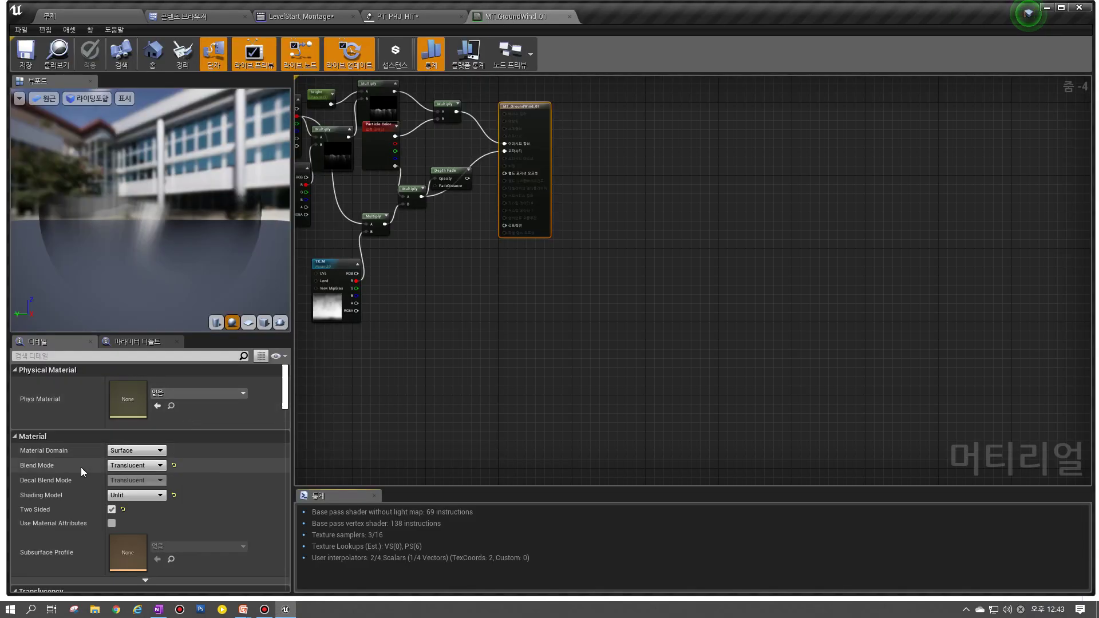
Step: Examine the Blend Mode and Shading Model options and the Two Sided setting of MT_GroundWind_01
click(129, 465)
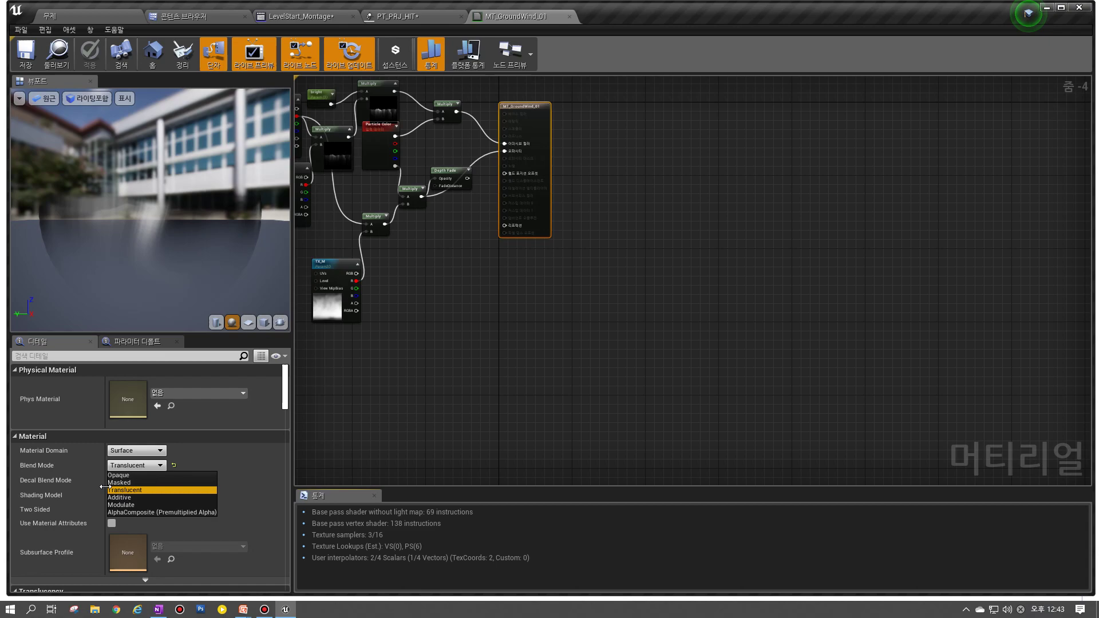
click(82, 478)
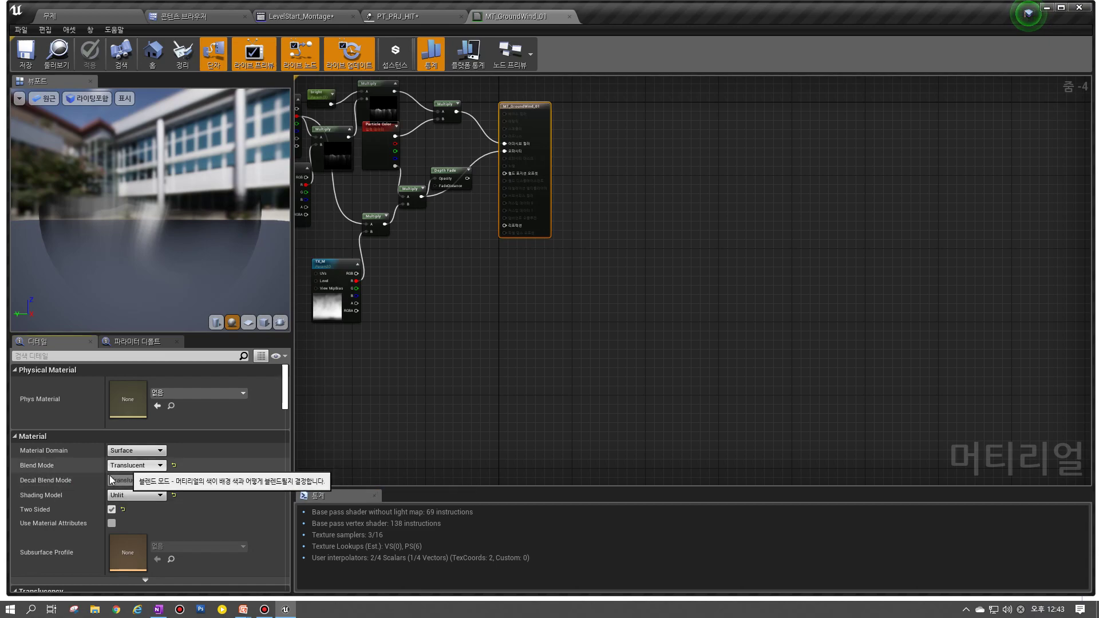
click(125, 497)
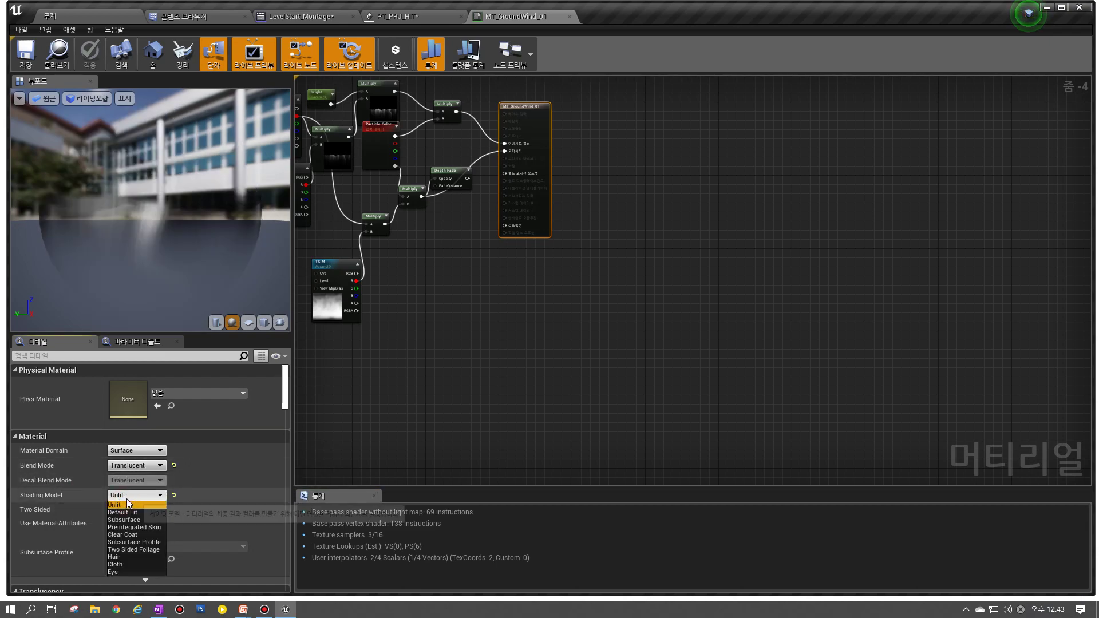
click(96, 495)
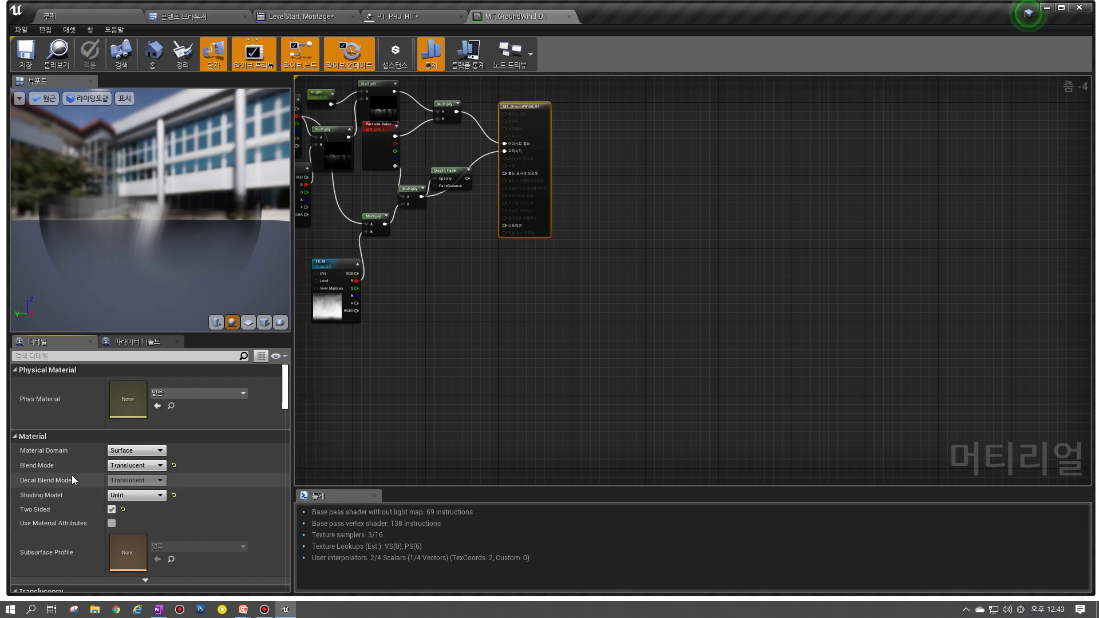
click(111, 510)
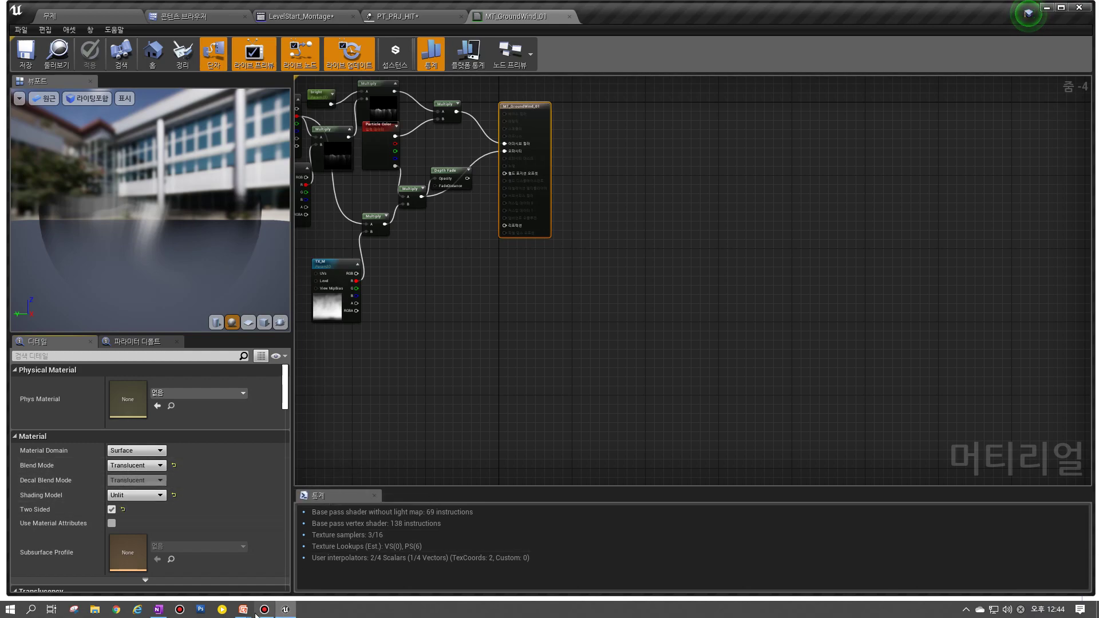
Step: Switch to the presentation, advance to the MATERIAL summary slide, and return to Unreal Editor
mouse_move(242, 609)
click(314, 568)
right_click(218, 402)
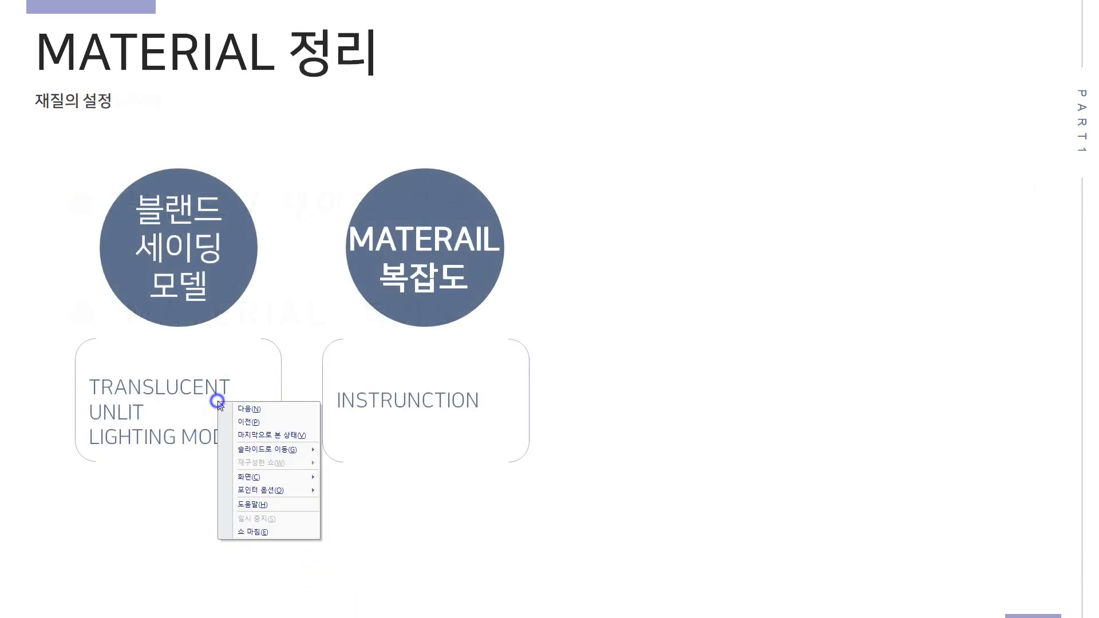
click(299, 253)
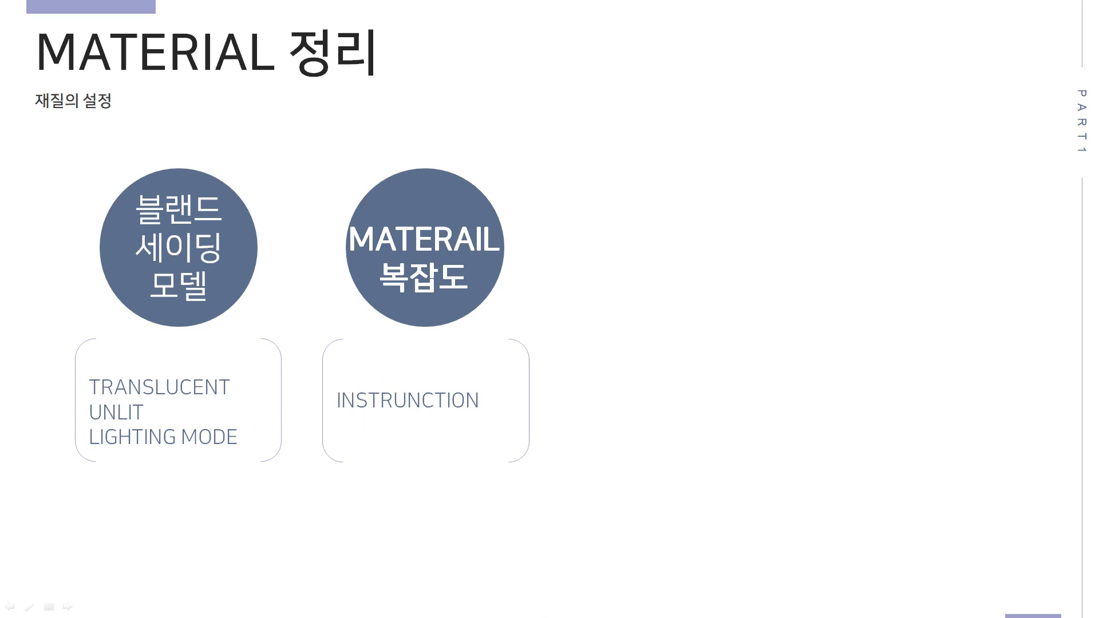
key(alt+Tab)
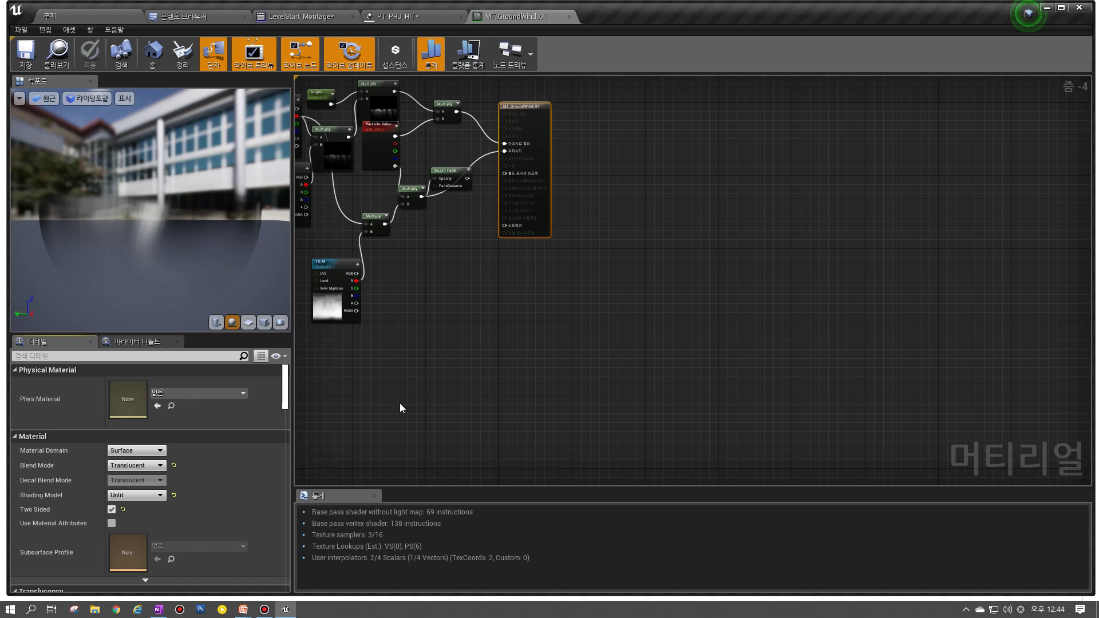
Step: Examine the MT_GroundWind_01 node graph and check it against the MATERIAL summary slide in the presentation
right_drag(408, 429, 556, 460)
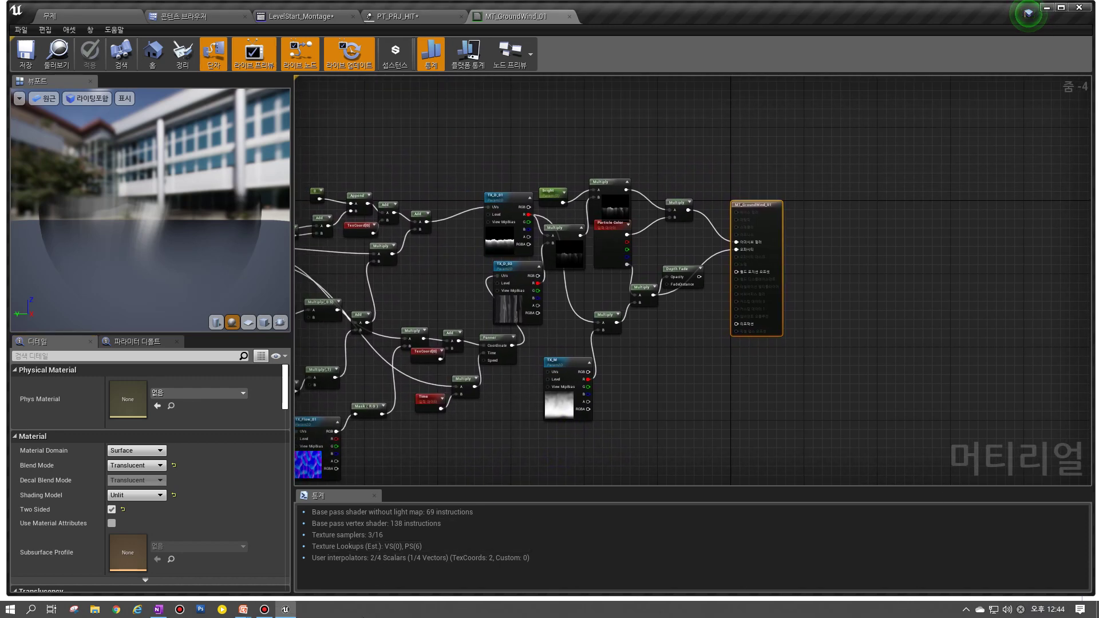
mouse_move(243, 608)
click(250, 586)
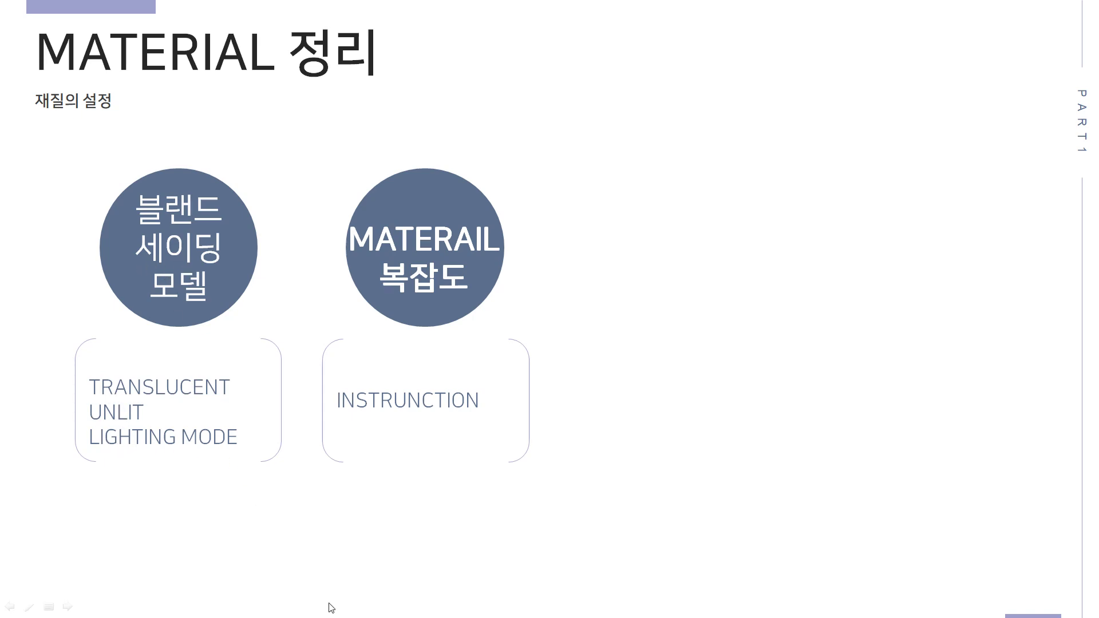
key(alt+Tab)
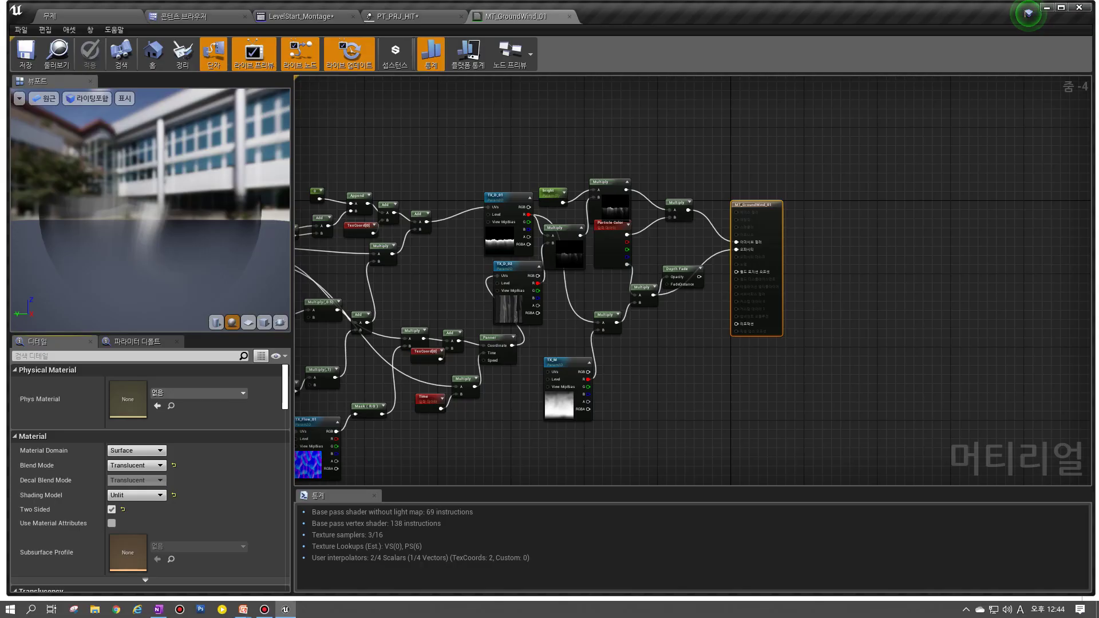
Step: Open MI_Dustbase_gpu_01 from VFX/1_2AreaSkill/Material and its parent material MT_Dustbase_gpu_01
click(59, 55)
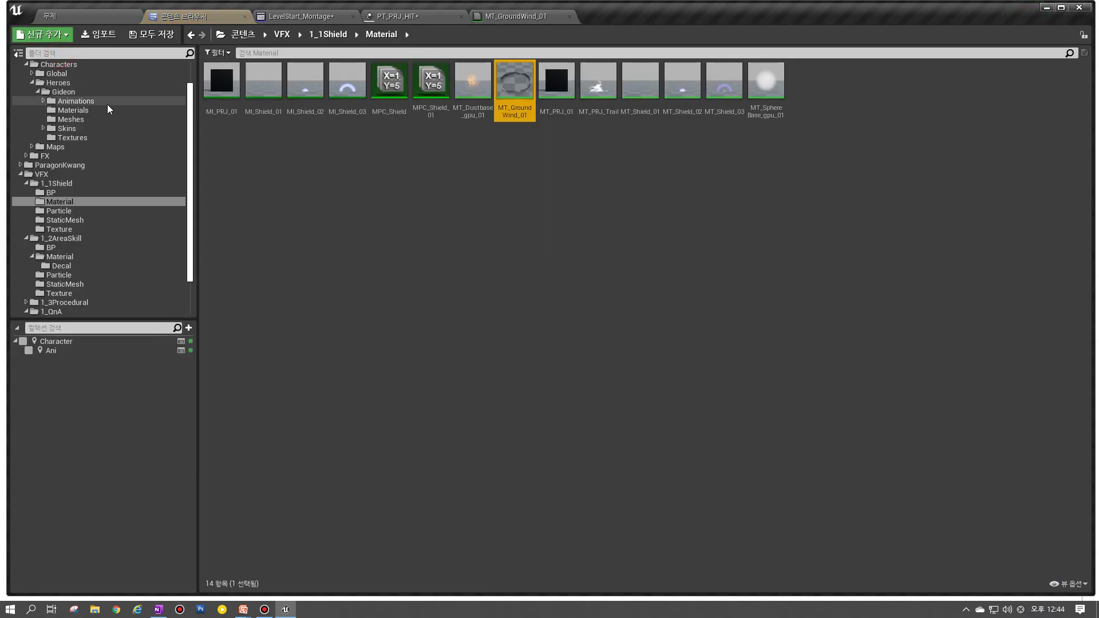
scroll(105, 172, down, 2)
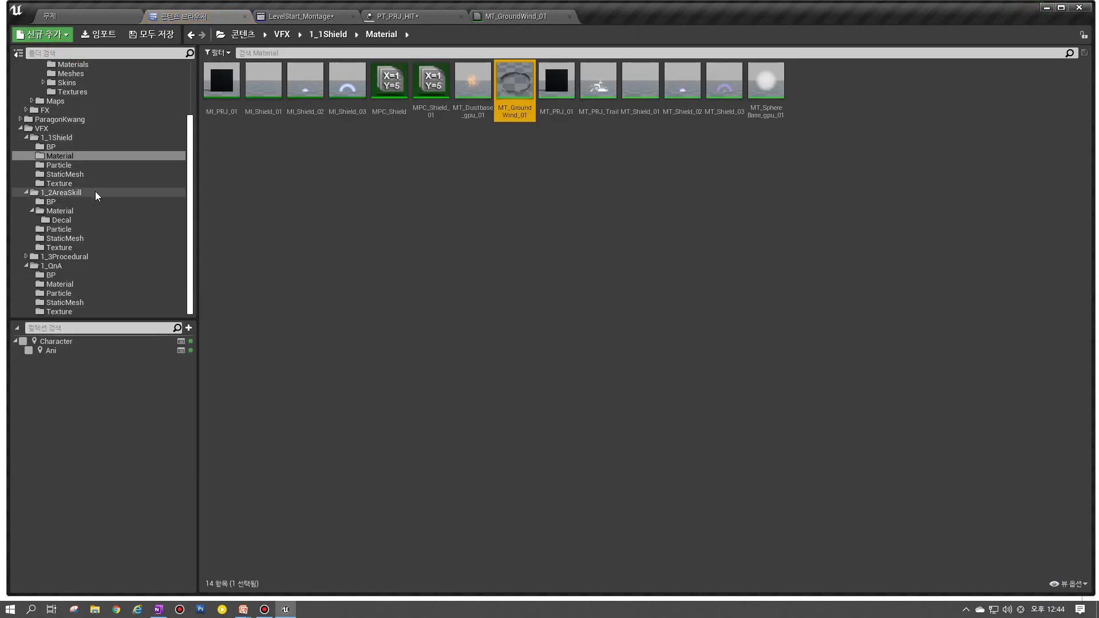
click(63, 230)
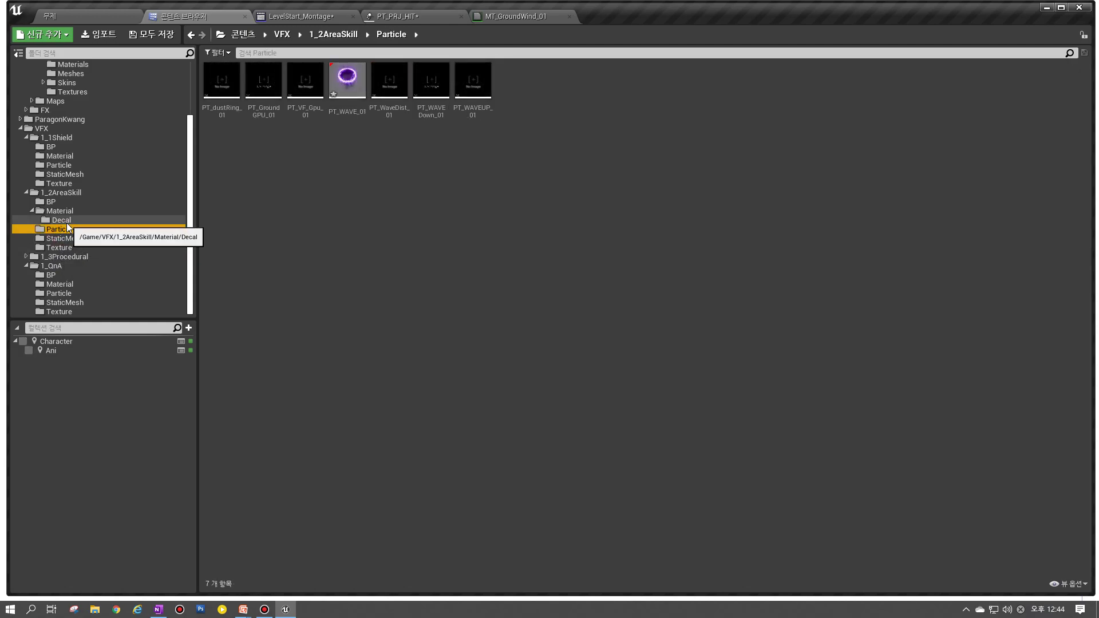
click(70, 249)
click(59, 211)
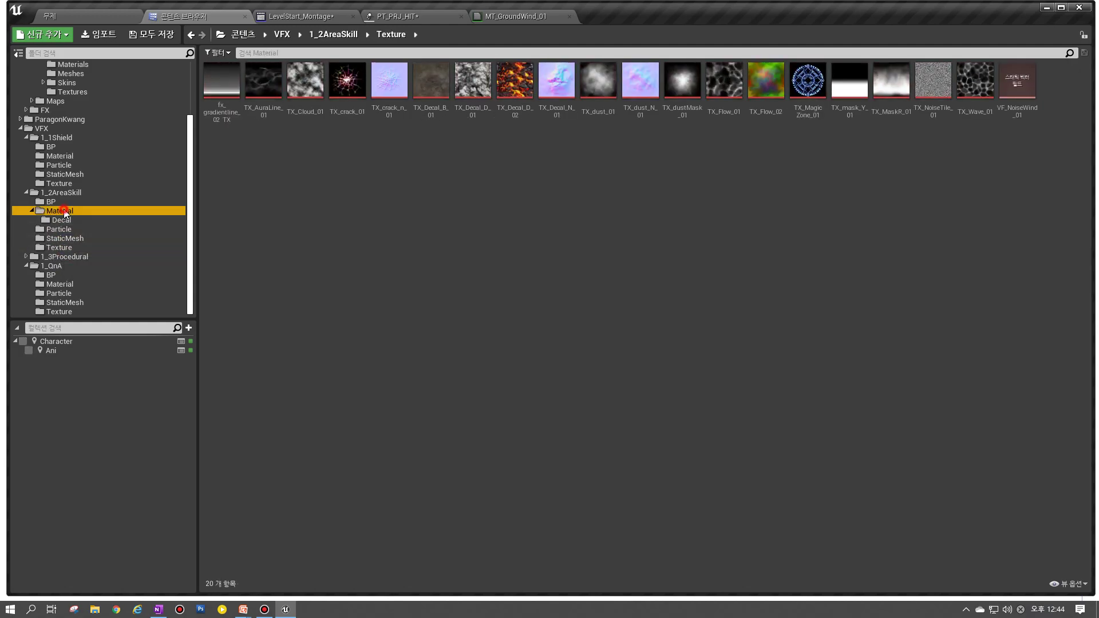
double_click(265, 110)
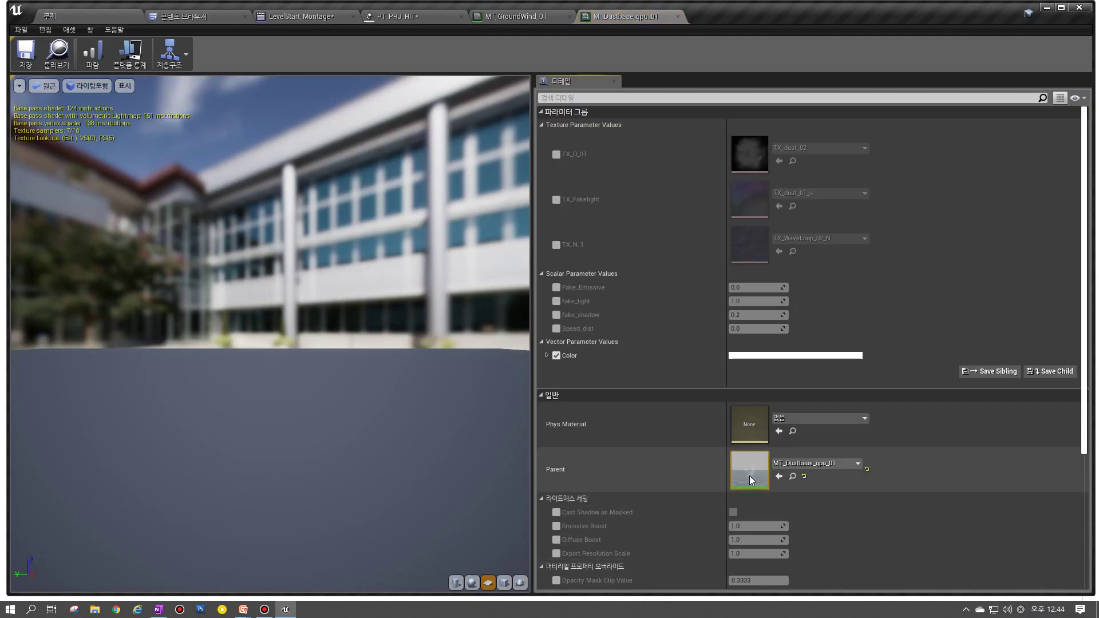
double_click(750, 475)
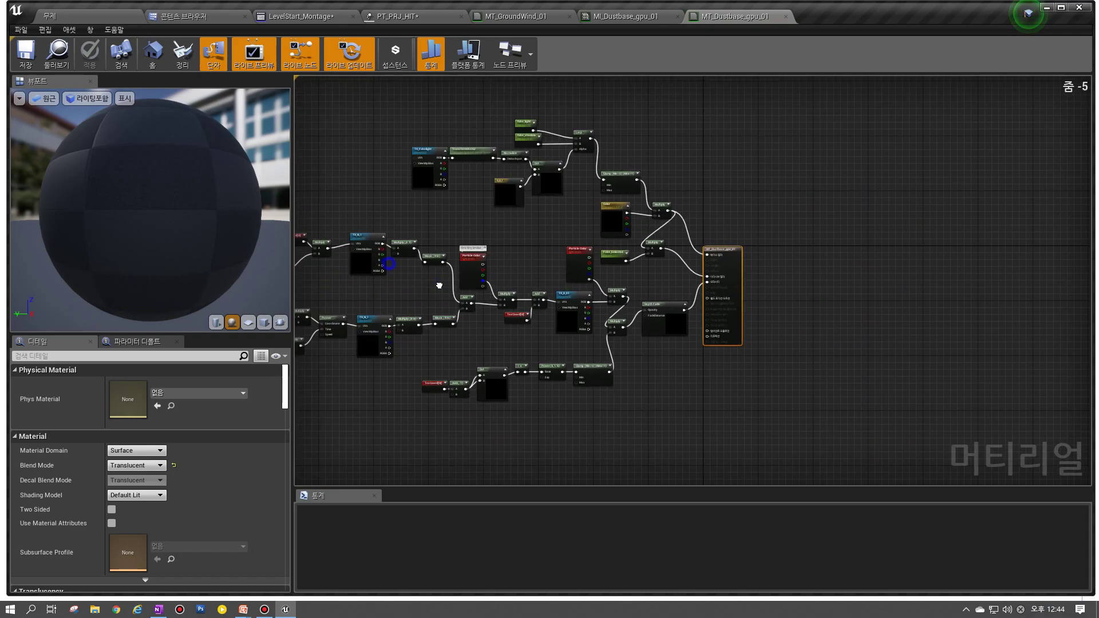
Step: Preview MT_Dustbase_gpu_01 on a plane
scroll(439, 285, up, 2)
click(250, 323)
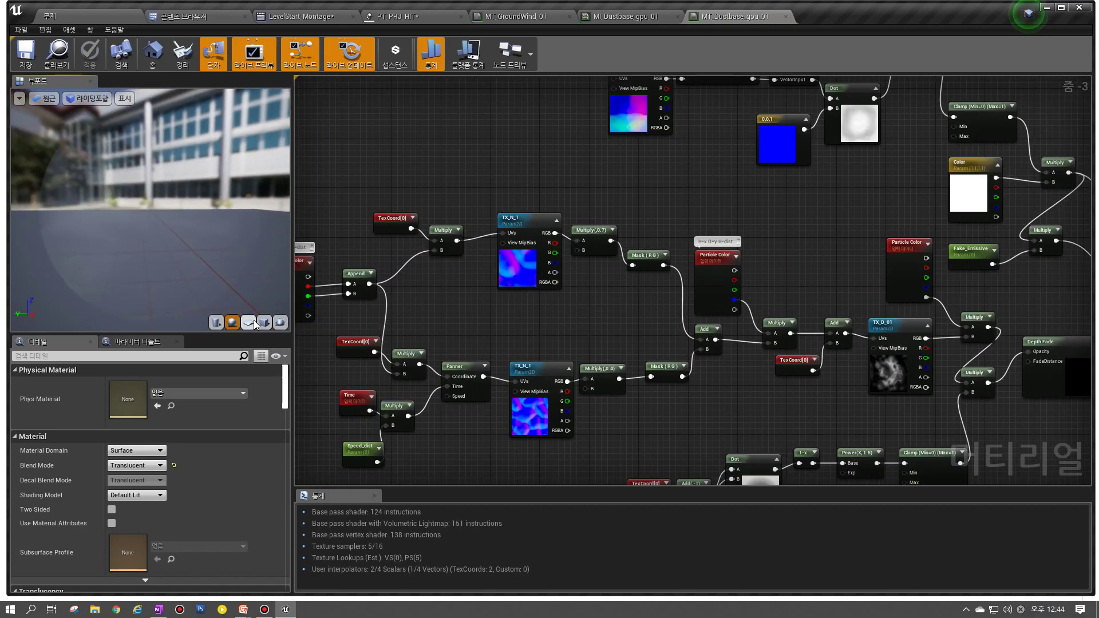
click(249, 323)
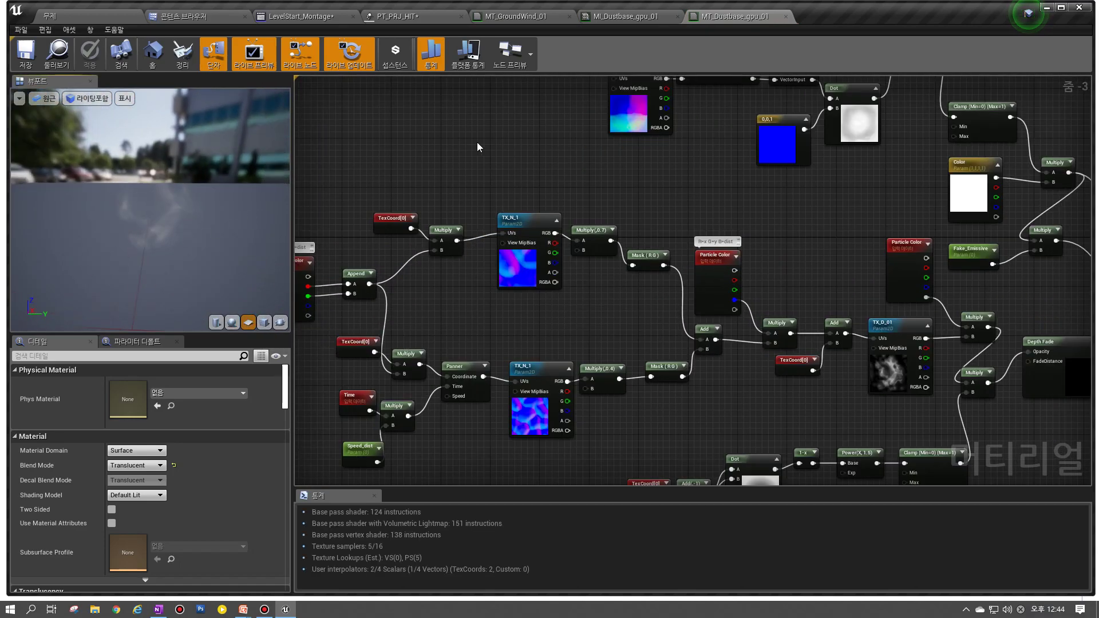
Step: Examine the fake lighting, distortion and opacity nodes in the MT_Dustbase_gpu_01 graph
right_drag(478, 147, 432, 223)
scroll(462, 212, up, 3)
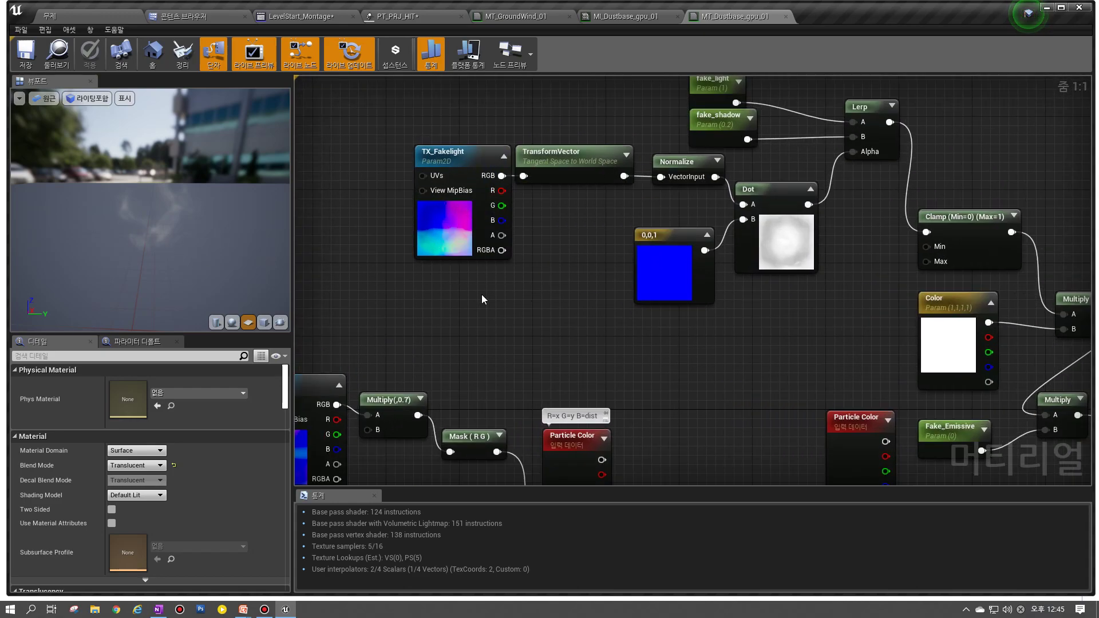
right_drag(830, 238, 624, 210)
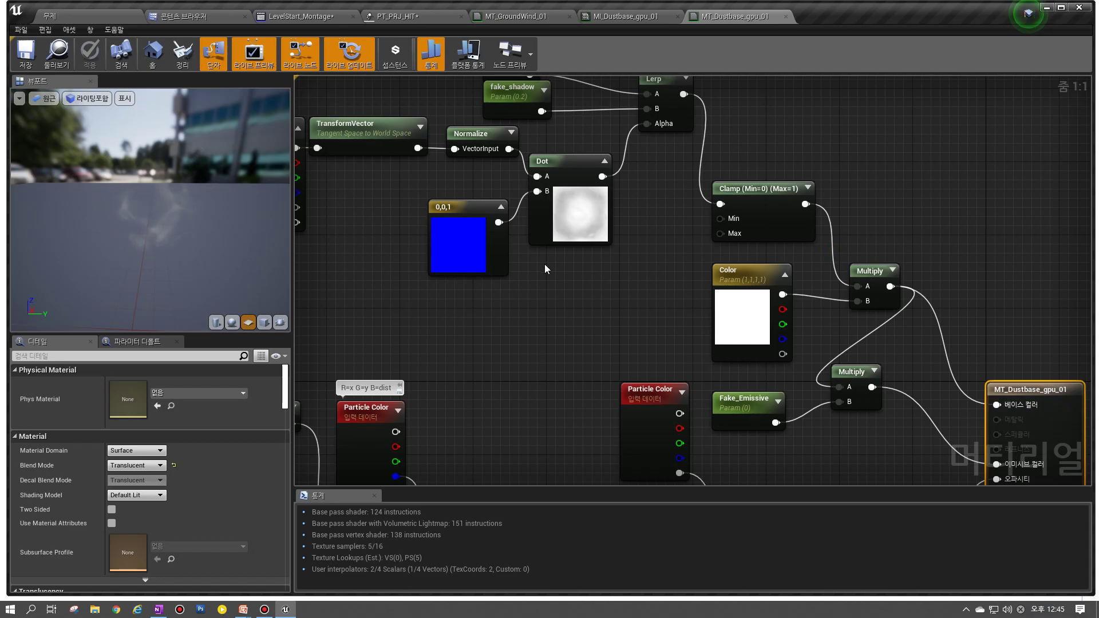
scroll(544, 263, down, 7)
scroll(489, 284, up, 4)
right_drag(490, 283, 492, 278)
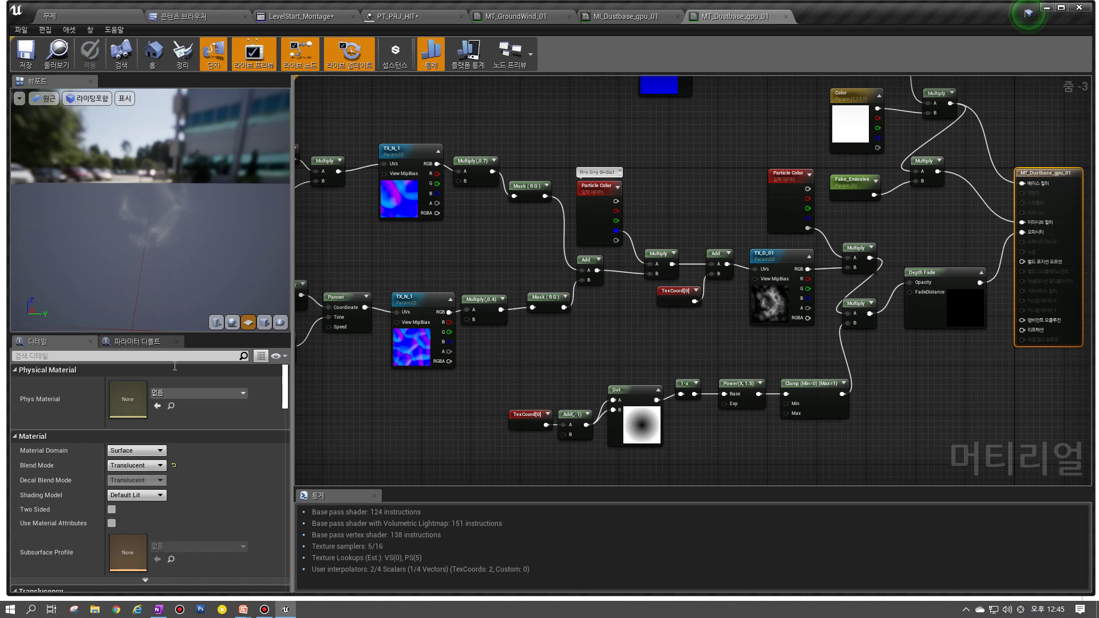
Step: Collapse the Translucency Self Shadowing and Usage sections of MT_Dustbase_gpu_01 and examine the Translucency Lighting Mode setting
scroll(226, 494, down, 5)
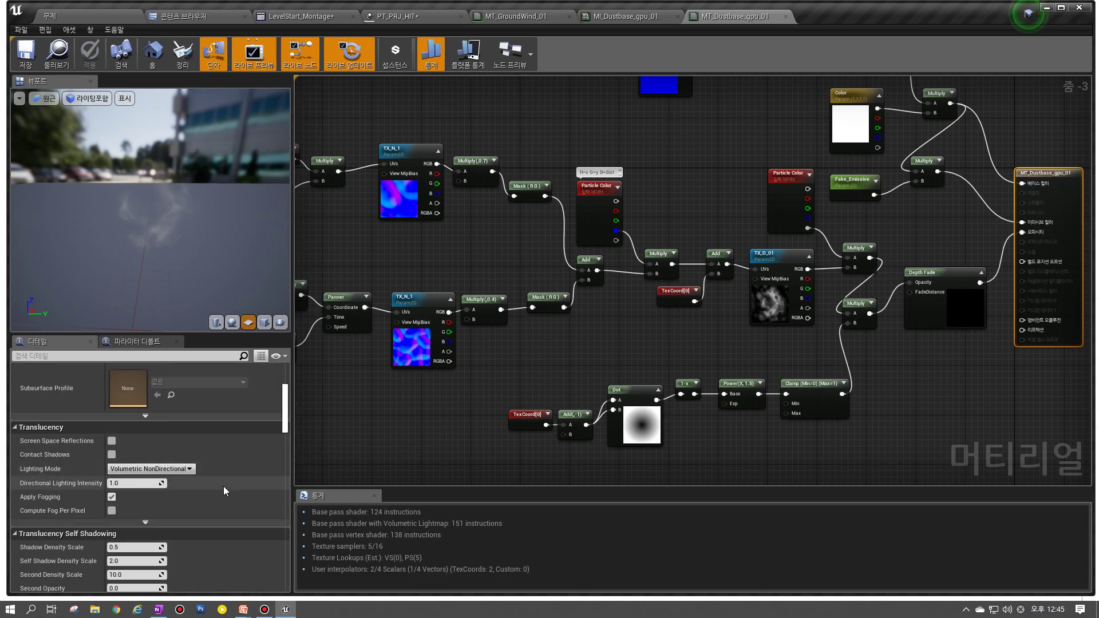
scroll(224, 487, down, 3)
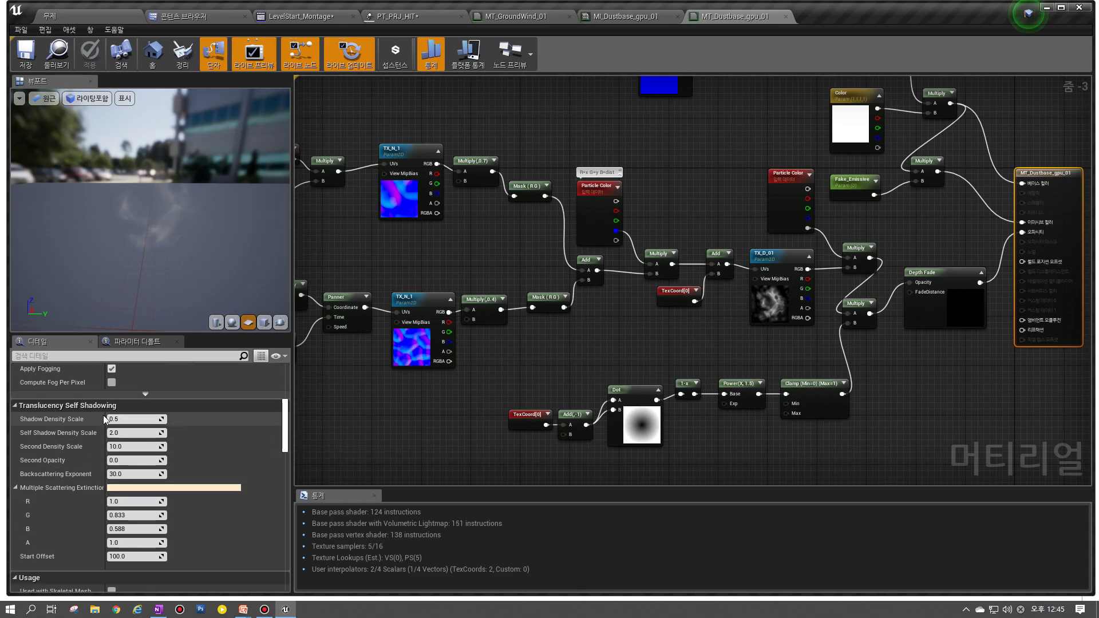
click(153, 408)
click(139, 420)
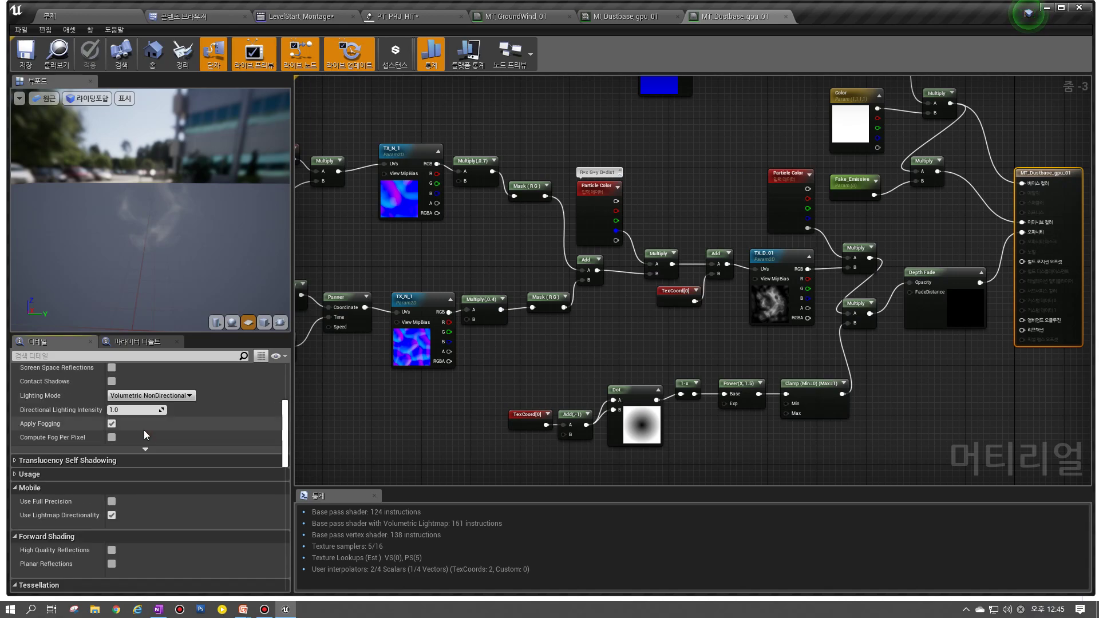
scroll(143, 430, up, 2)
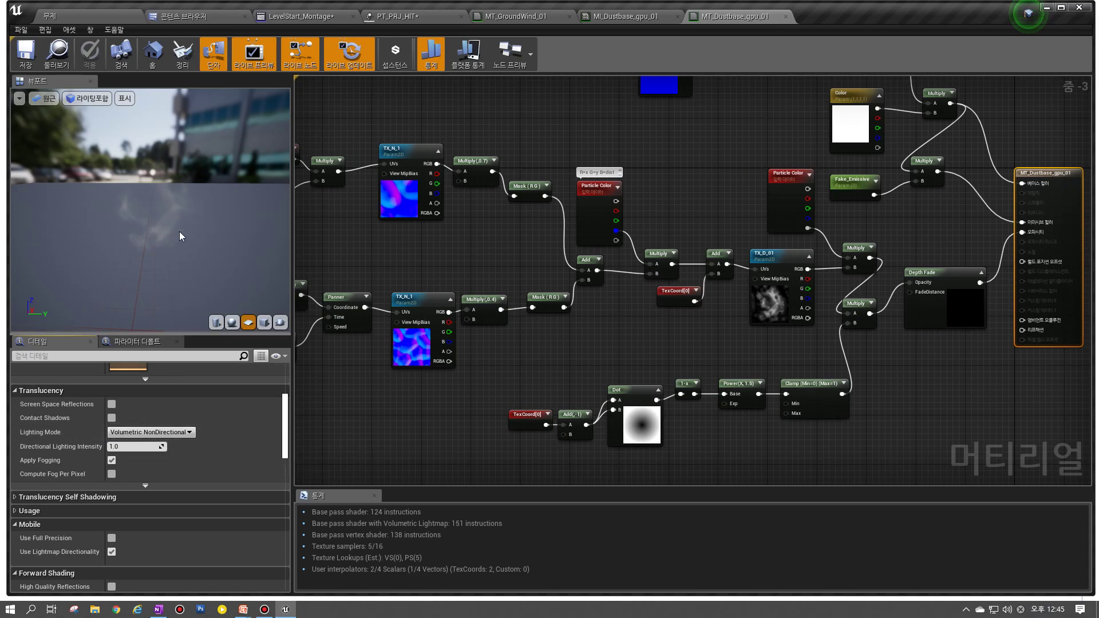
Step: Examine the available Translucency Lighting Mode options and the Shading Model setting of MT_Dustbase_gpu_01
click(189, 433)
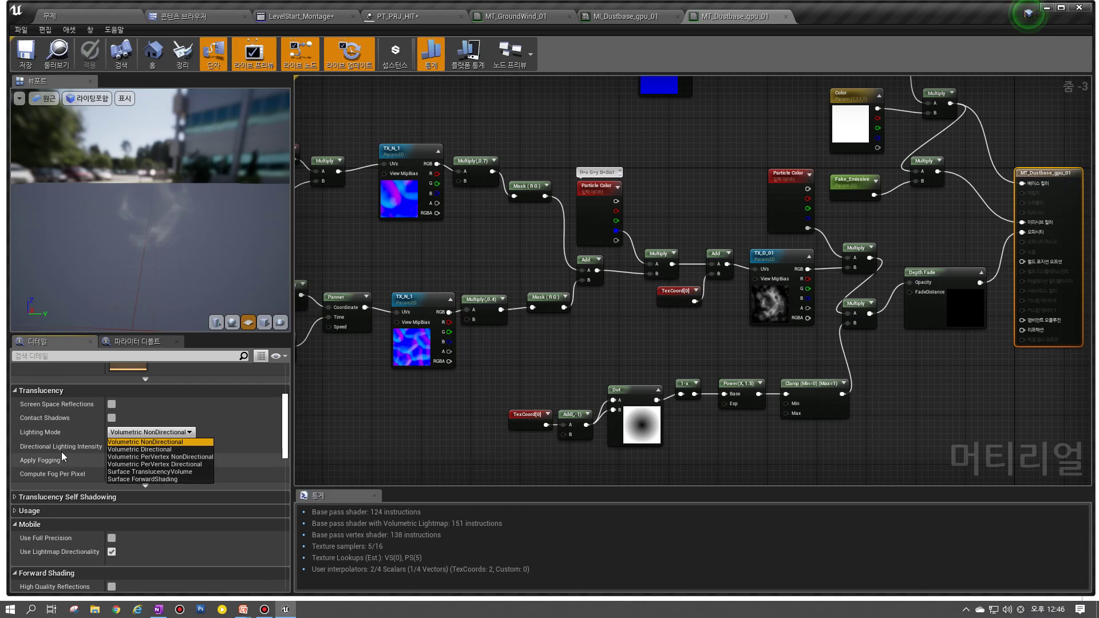
scroll(131, 441, down, 1)
click(462, 433)
scroll(140, 433, up, 3)
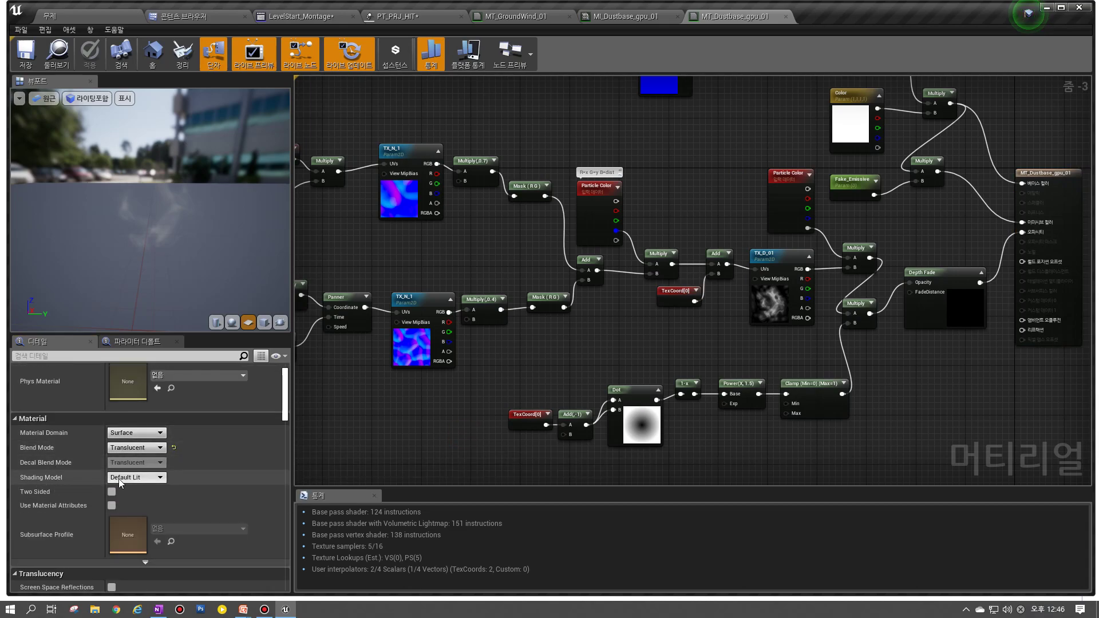
scroll(131, 476, down, 3)
scroll(152, 421, down, 6)
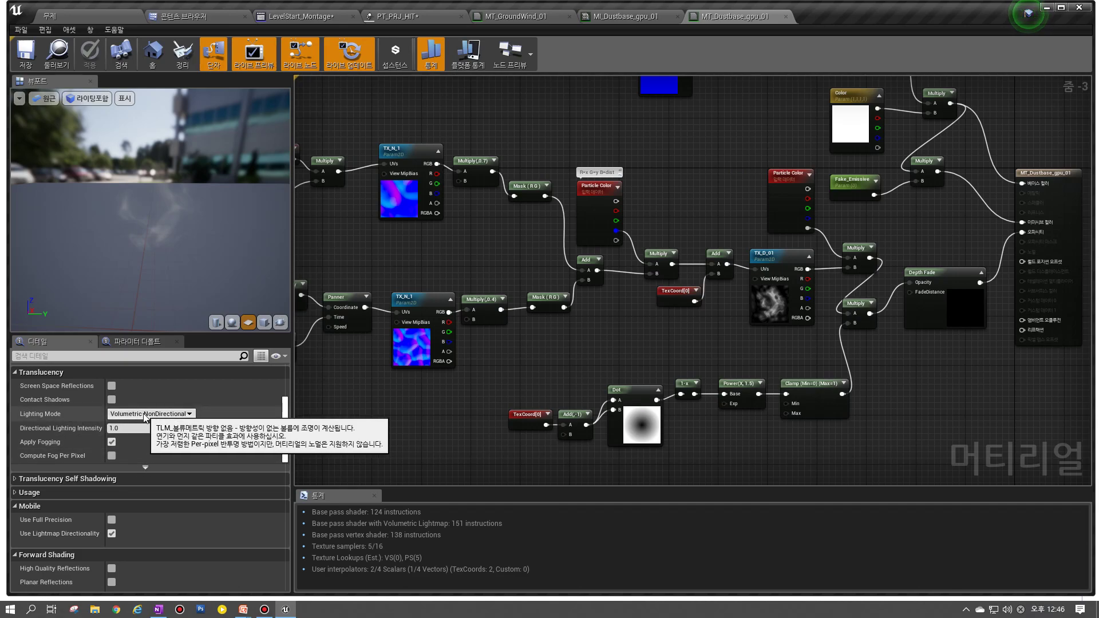
click(144, 414)
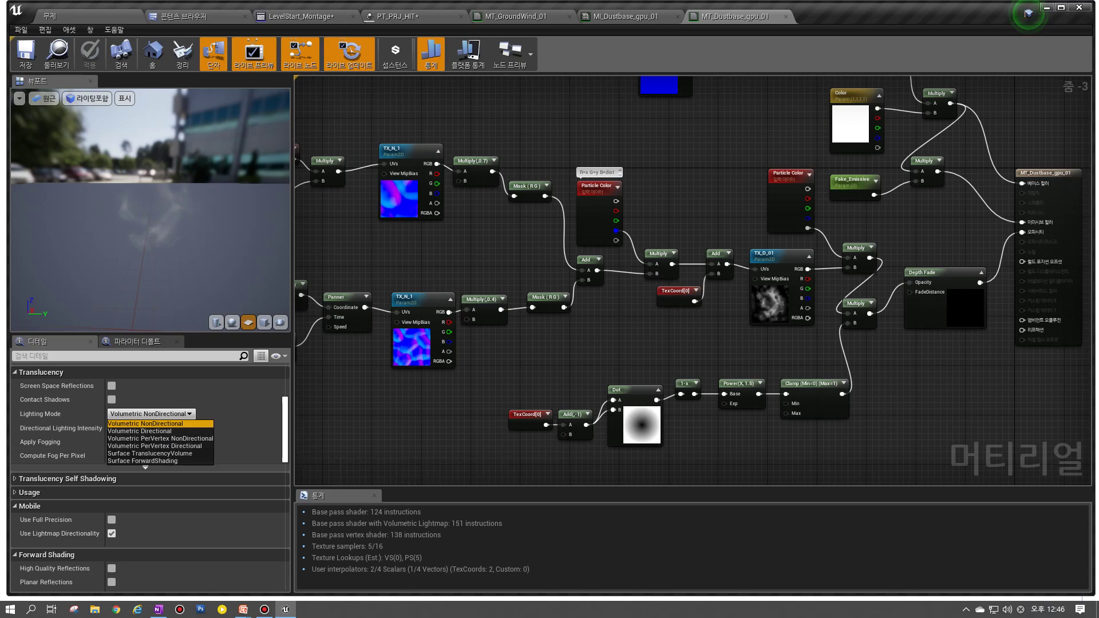
Step: Switch to OneNote and read the translucent effect notes comparing basic lit, Unlit and per-vertex lighting for the particle setups
click(158, 609)
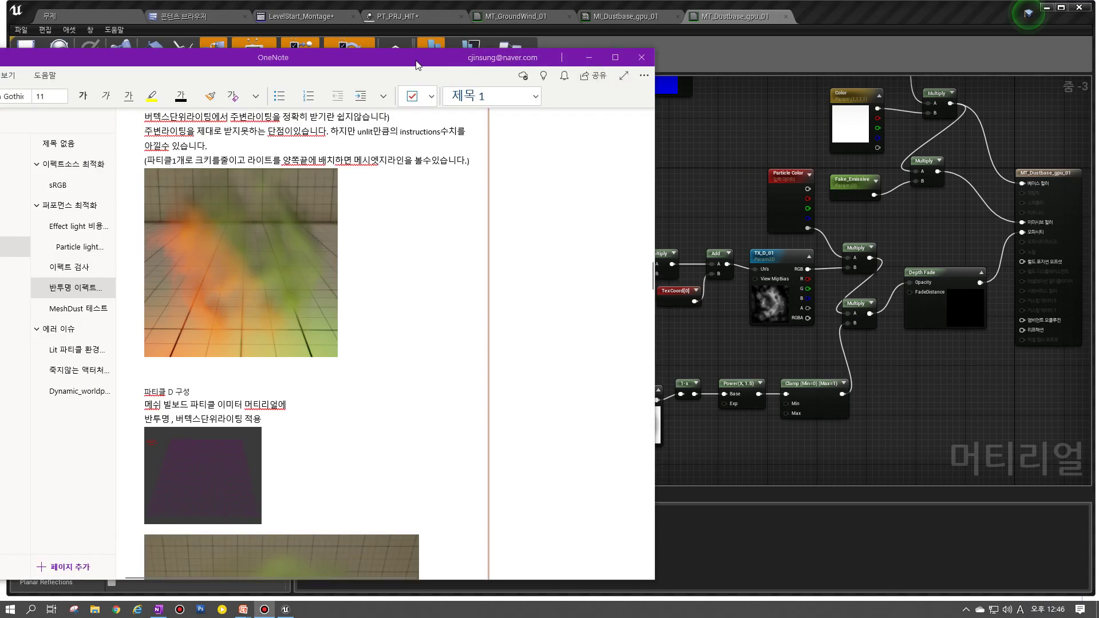
click(275, 245)
scroll(274, 245, up, 2)
scroll(272, 247, down, 4)
scroll(210, 312, up, 2)
scroll(195, 283, up, 12)
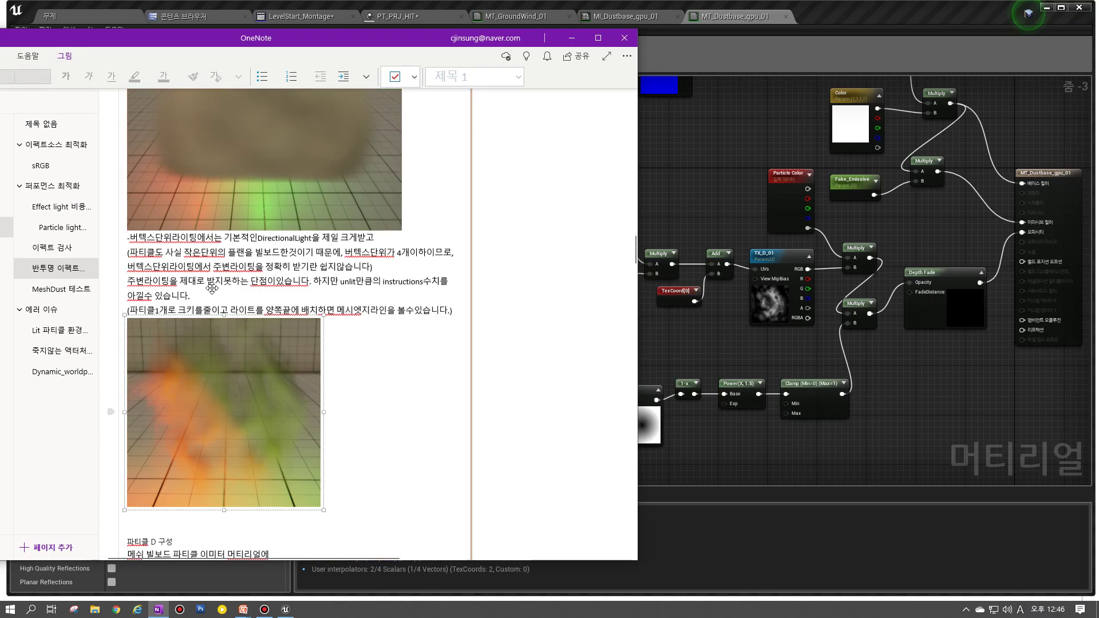
scroll(208, 279, down, 5)
scroll(208, 279, down, 5)
scroll(212, 279, up, 4)
scroll(218, 280, down, 10)
scroll(221, 279, up, 9)
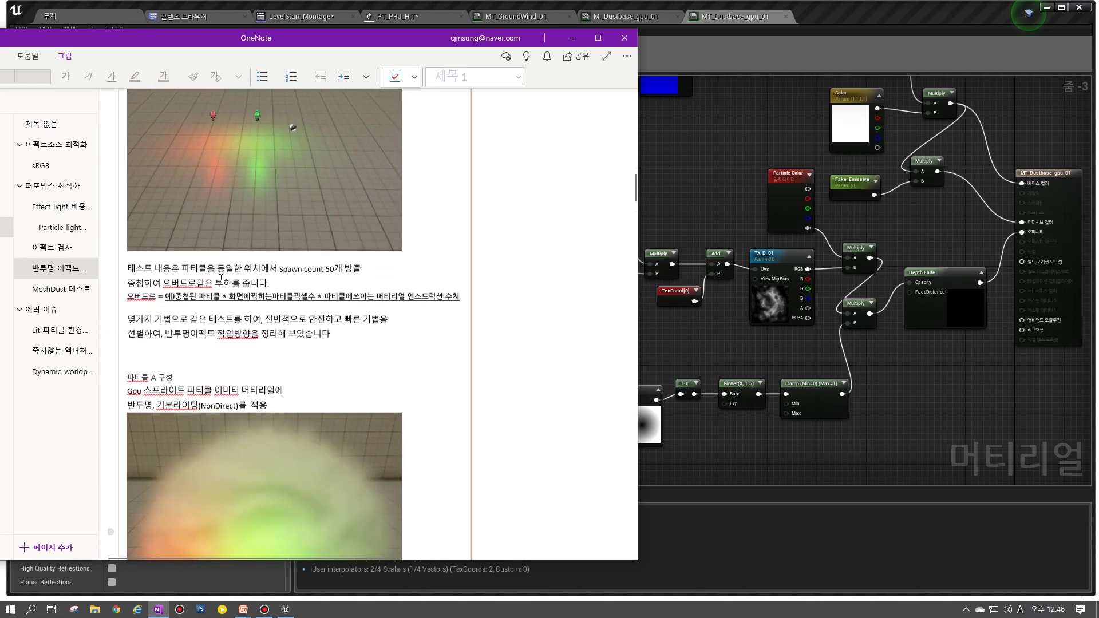
scroll(218, 284, down, 1)
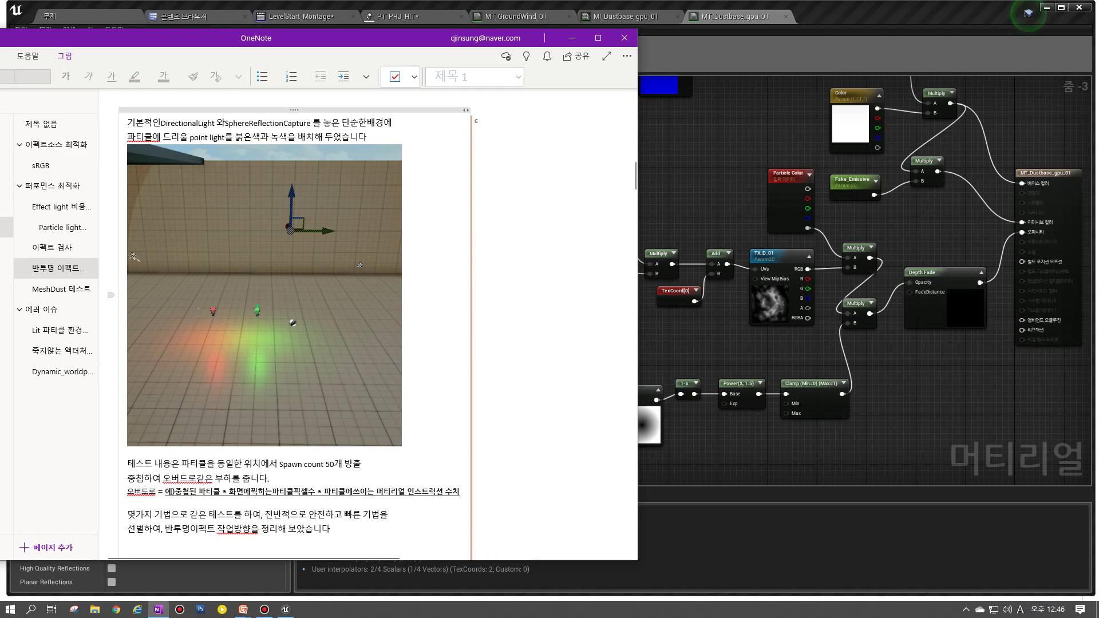
scroll(228, 281, down, 15)
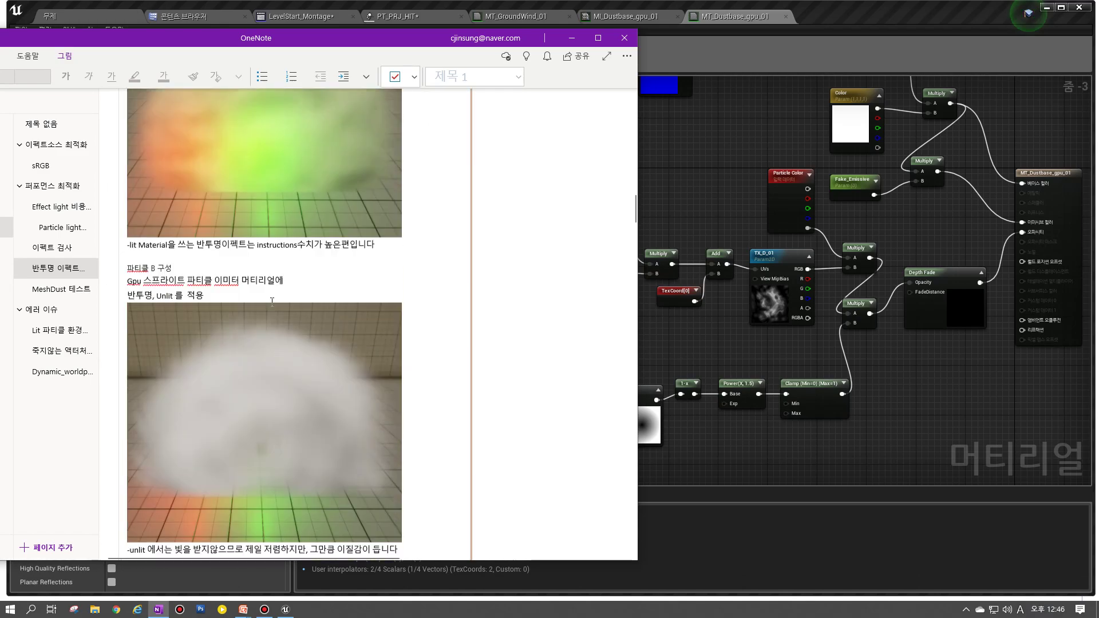
scroll(268, 294, up, 3)
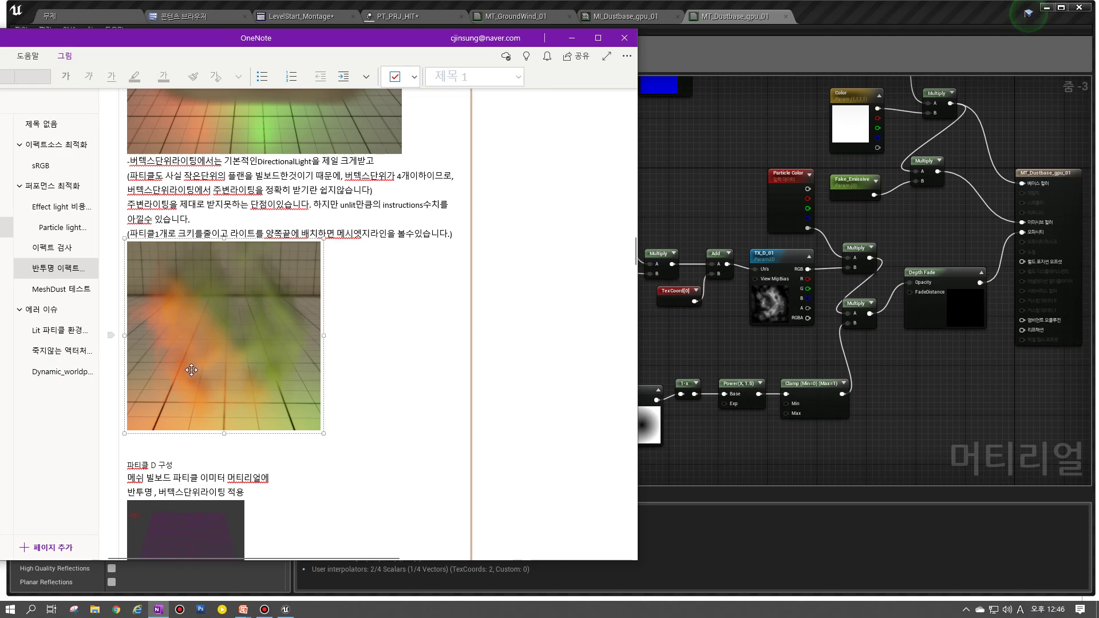
Step: Move the OneNote window aside, return to Unreal Editor and examine the Volumetric PerVertex NonDirectional option for MT_Dustbase_gpu_01's Lighting Mode
drag(207, 44, 523, 47)
click(207, 412)
click(150, 414)
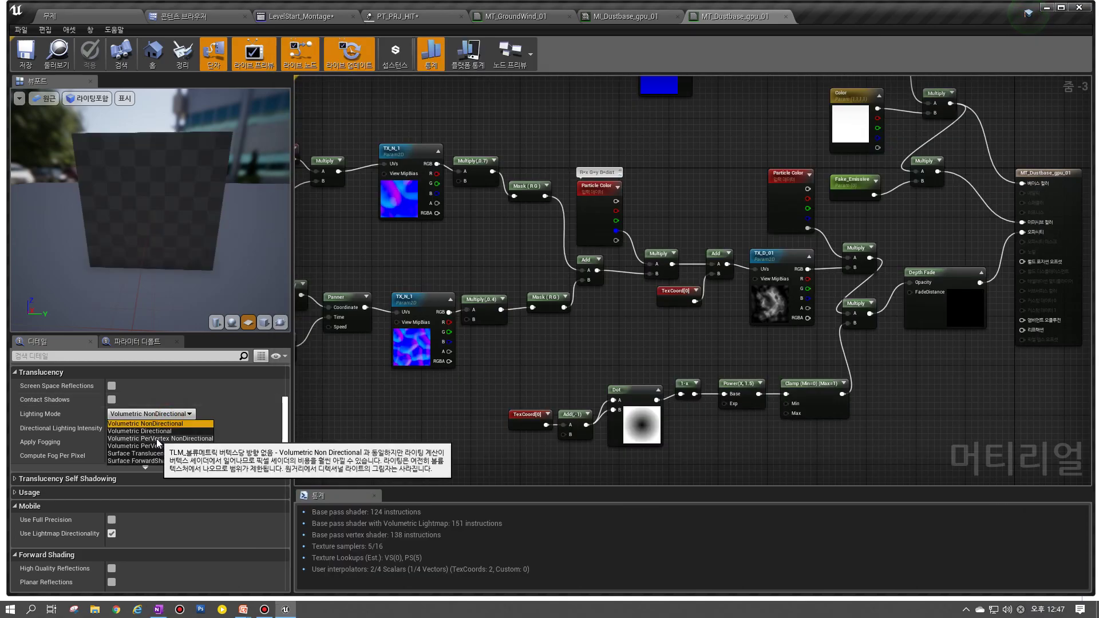
Step: Set the material's translucency lighting mode to Volumetric PerVertex NonDirectional
click(156, 438)
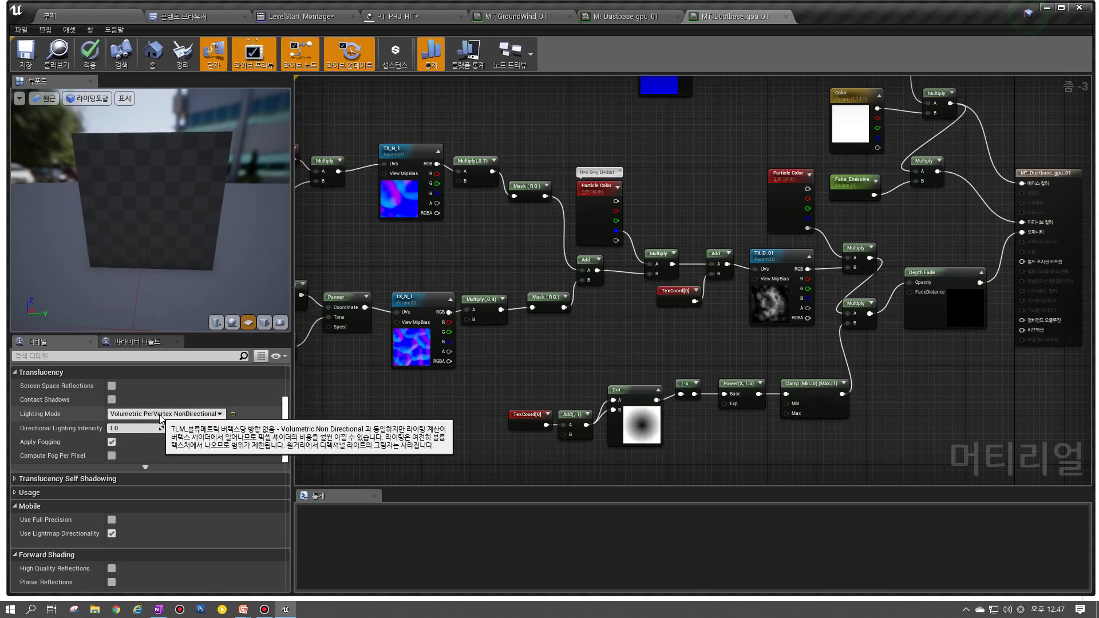
mouse_move(241, 602)
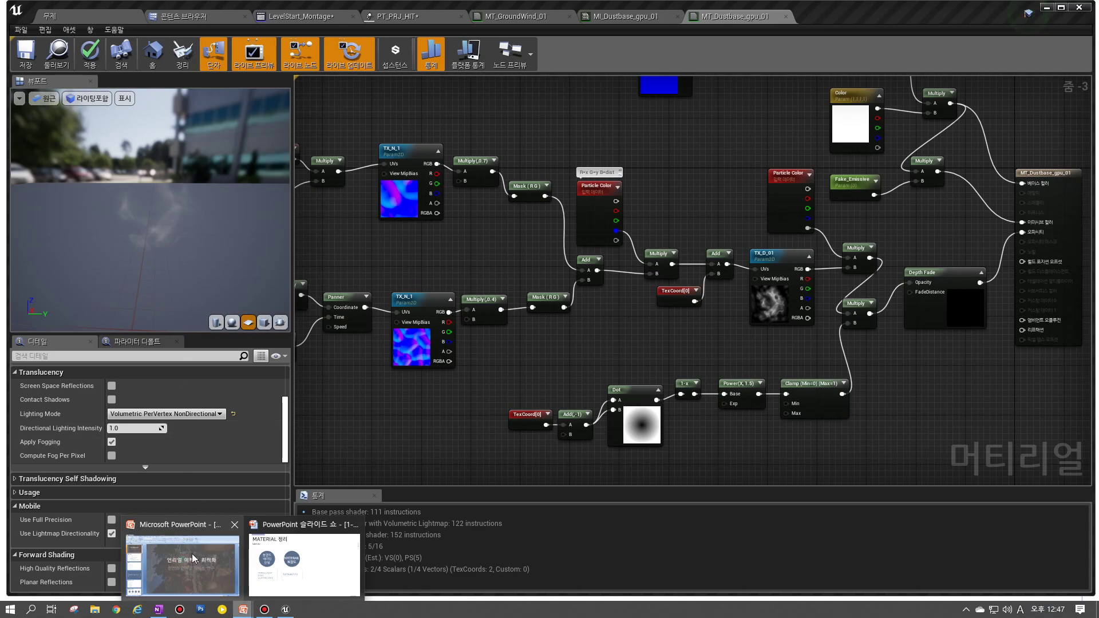
click(158, 610)
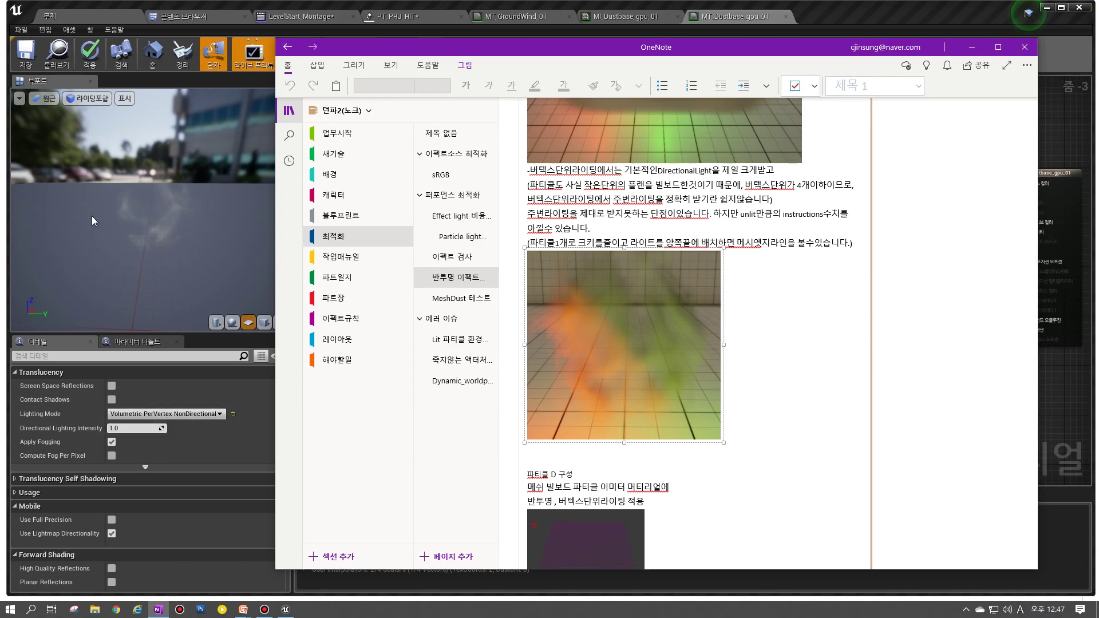
click(113, 249)
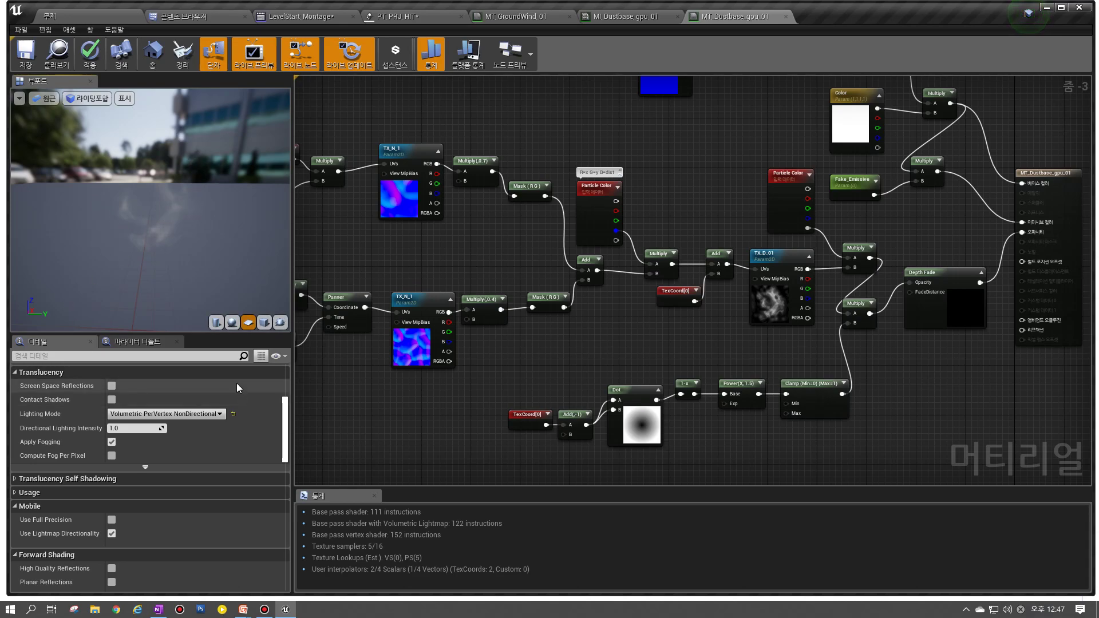
Step: Switch to OneNote and examine the Unlit and per-vertex lighting columns of the STAT UNIT cost table
mouse_move(243, 609)
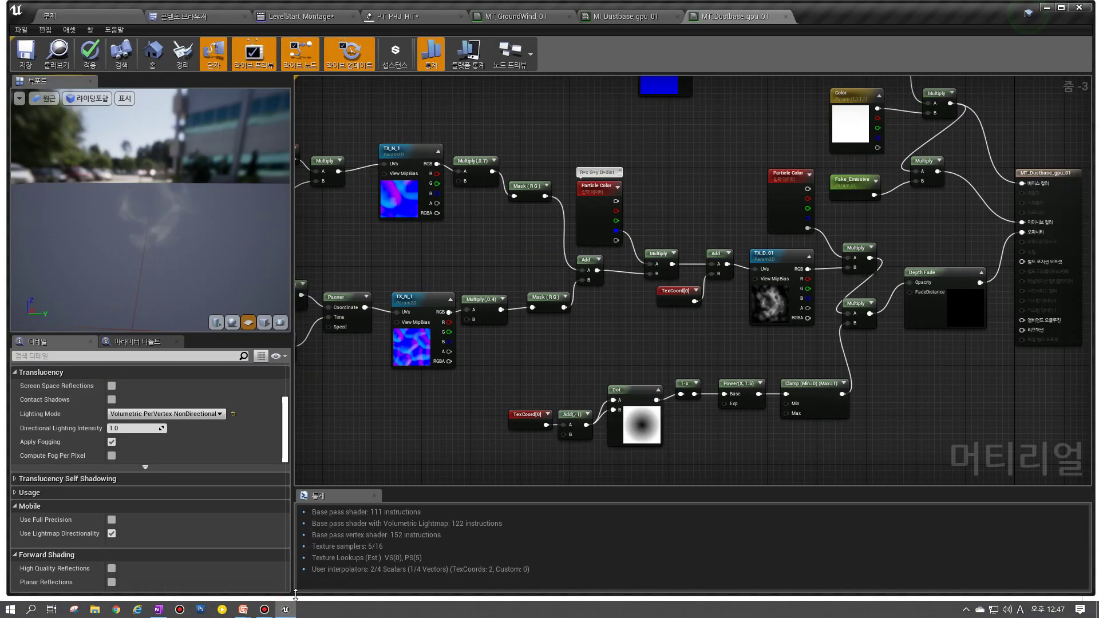
click(158, 608)
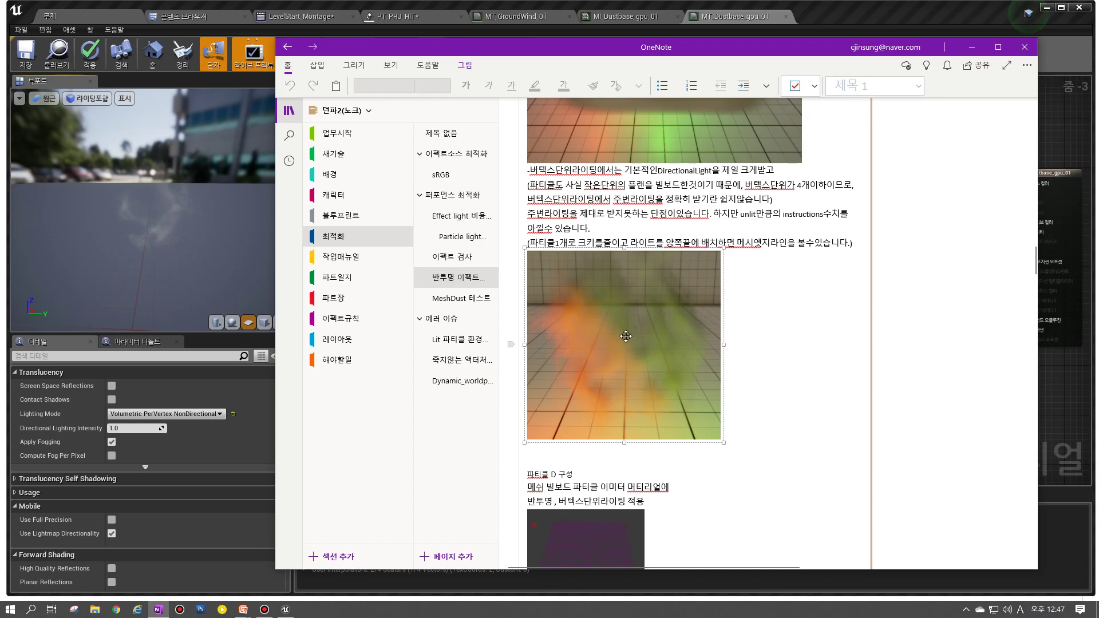
scroll(625, 336, down, 10)
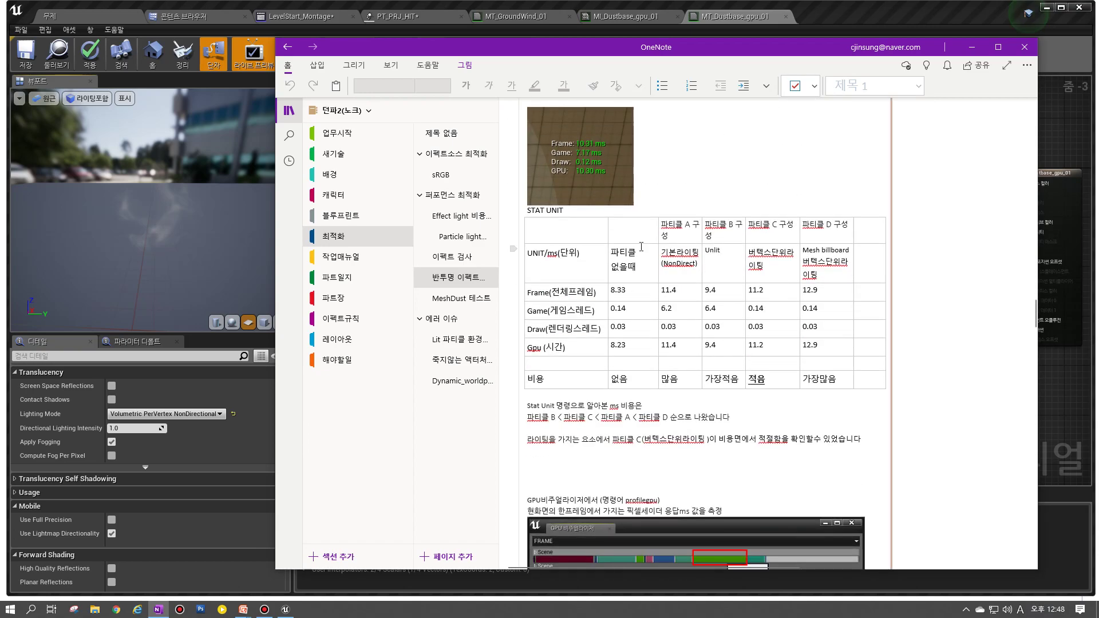
drag(766, 260, 785, 379)
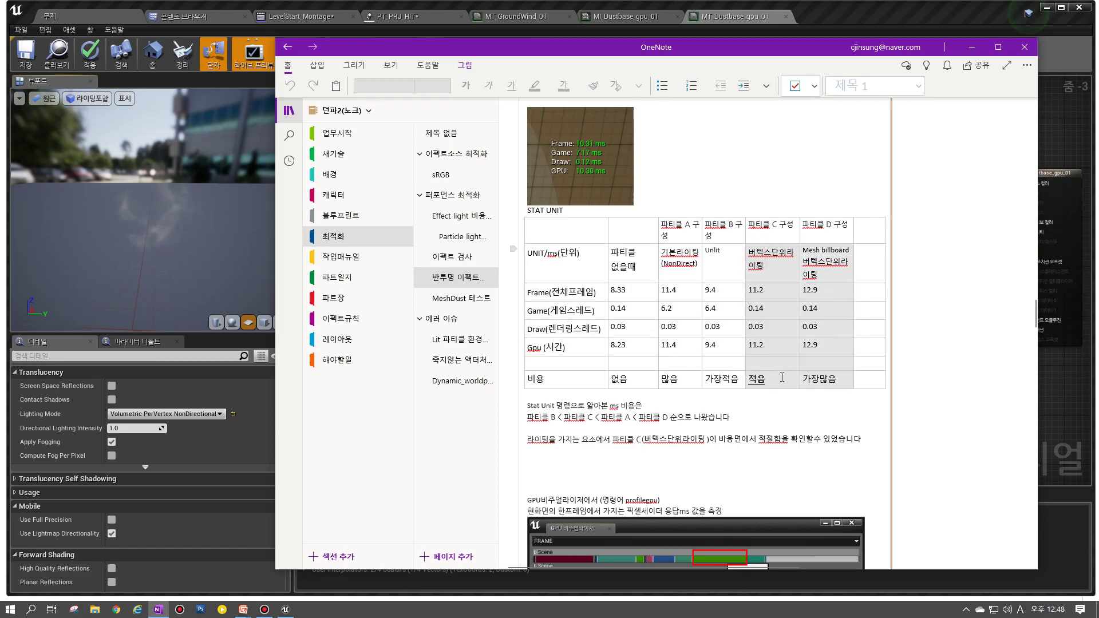
click(708, 252)
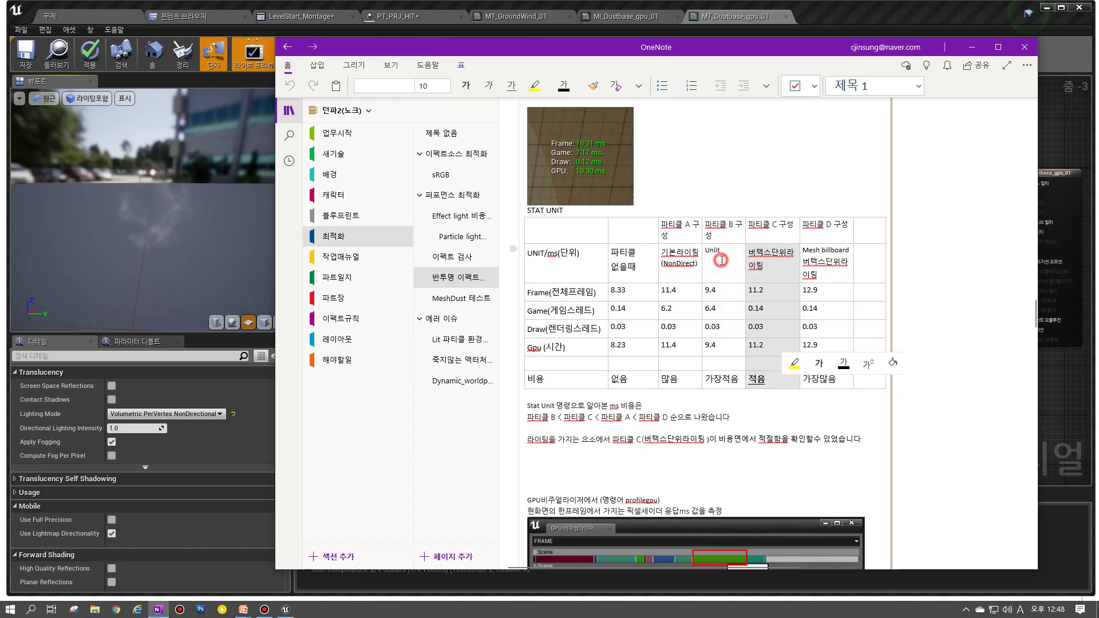
drag(716, 289, 720, 368)
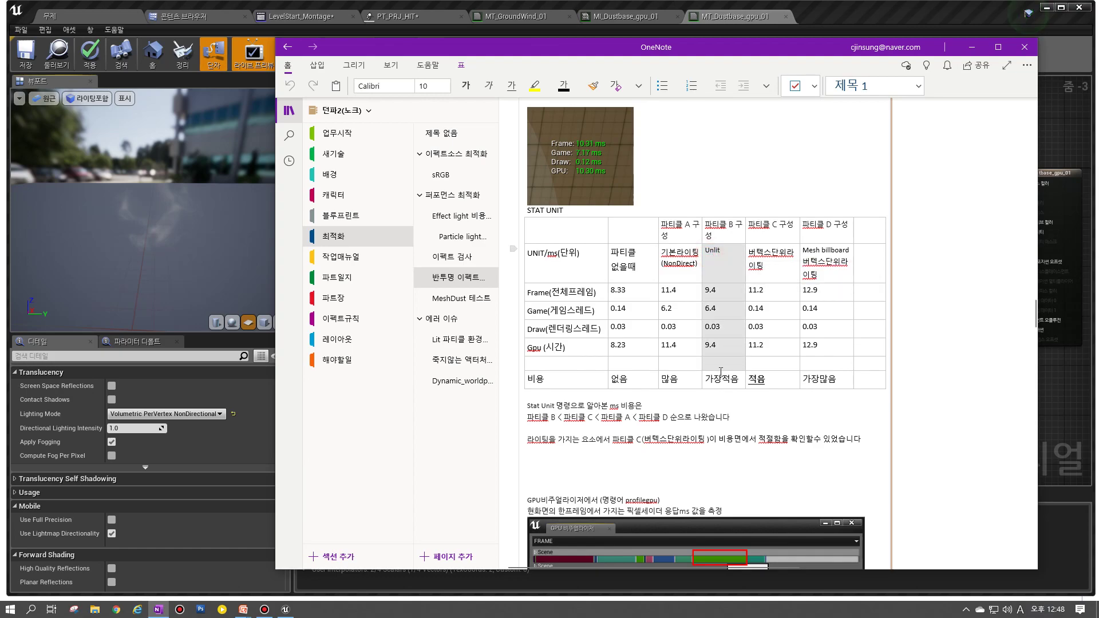
drag(718, 294, 751, 314)
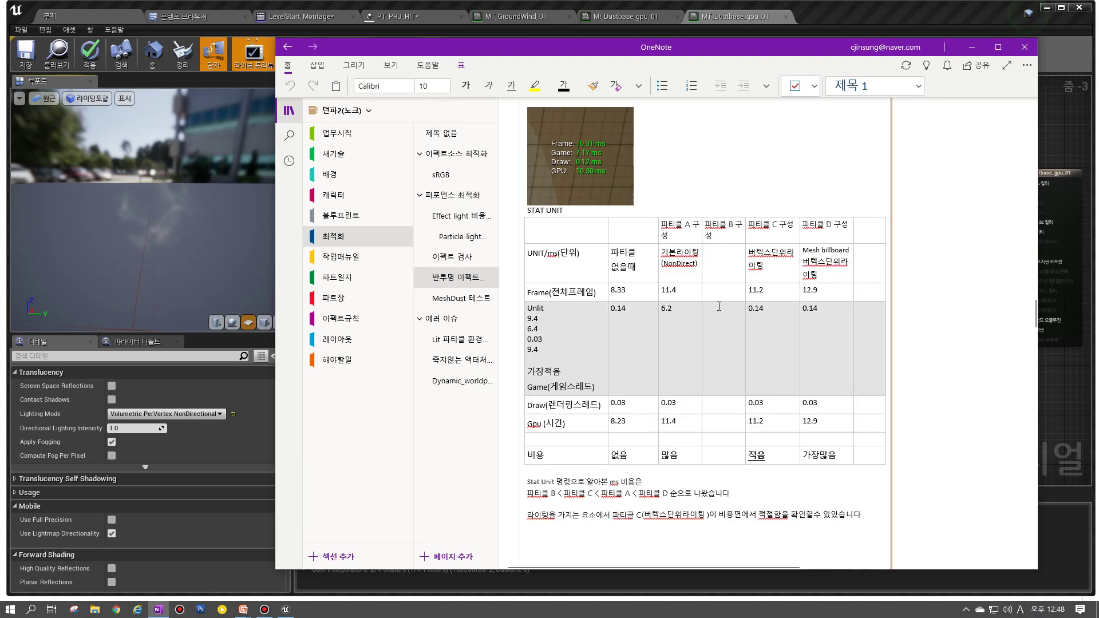
key(ctrl+z)
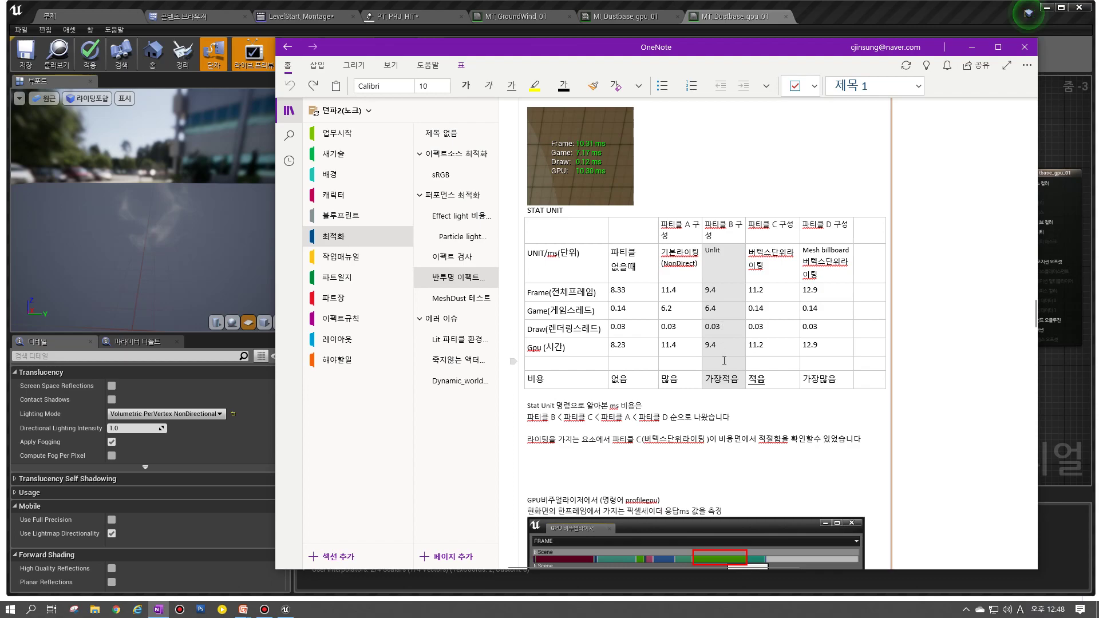
Step: Compare the Particle B and Particle C columns of the STAT UNIT table down to their cost ratings
click(716, 327)
drag(713, 346, 717, 359)
double_click(712, 380)
click(760, 260)
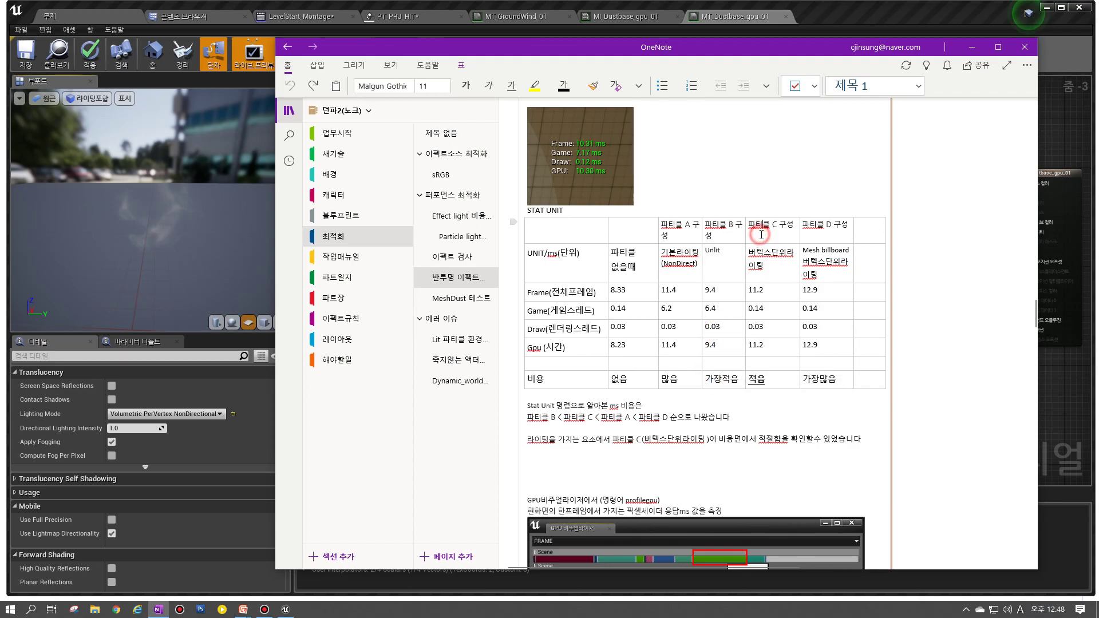
click(767, 295)
click(763, 324)
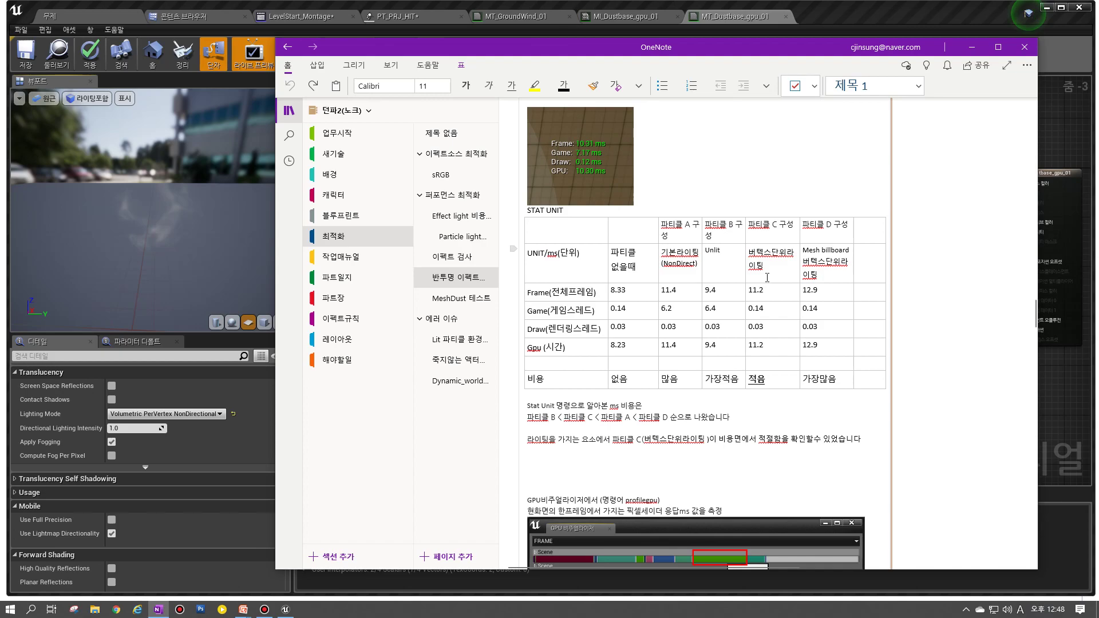
click(768, 382)
double_click(757, 381)
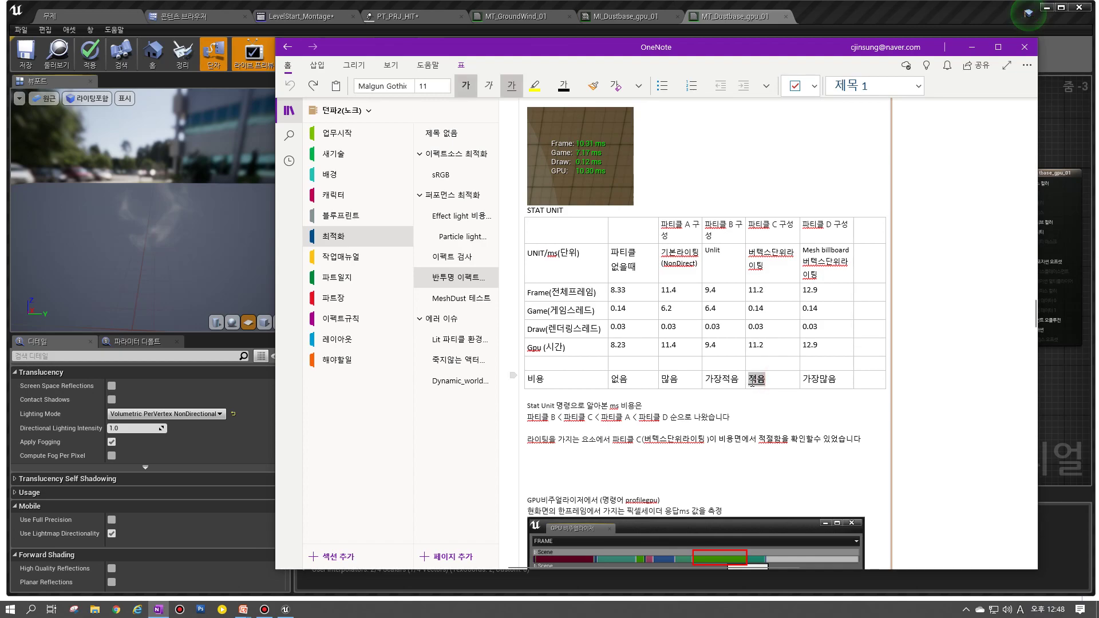
click(767, 382)
drag(776, 380, 762, 296)
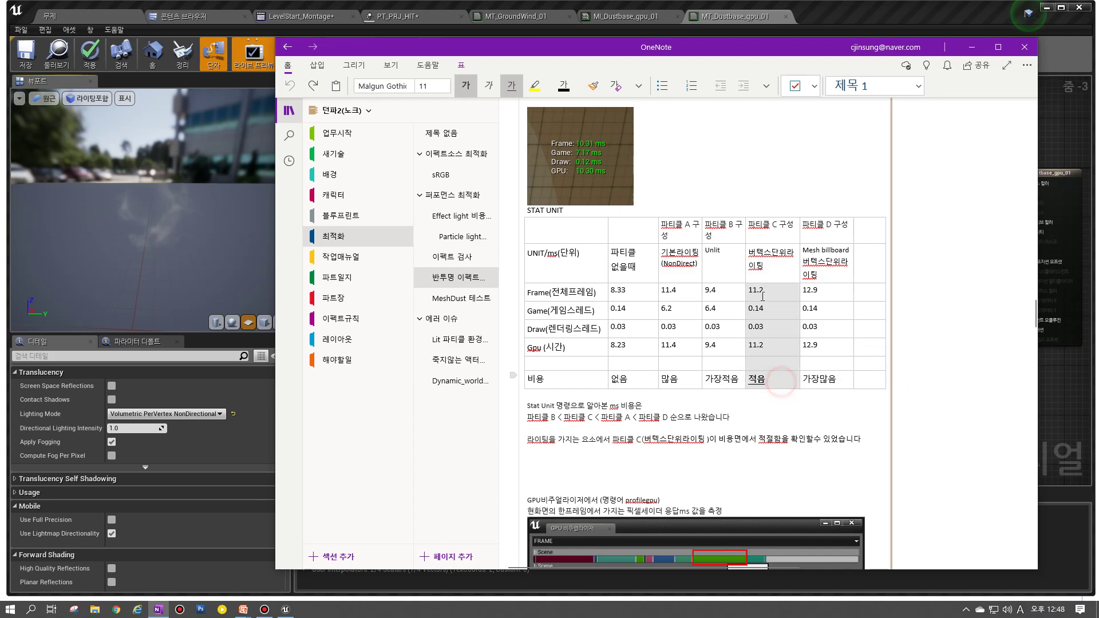
Step: Compare Particle C's Frame, Game, Draw and GPU timings with those of Particles A, B and D
click(712, 294)
click(770, 294)
click(756, 293)
drag(775, 289, 752, 351)
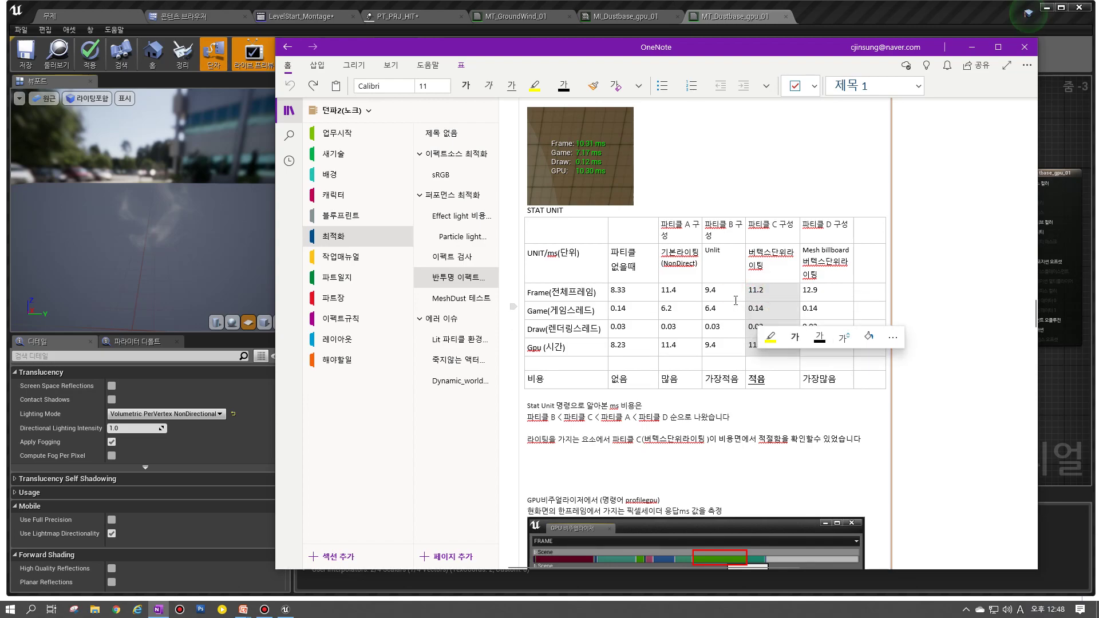
click(735, 300)
click(750, 329)
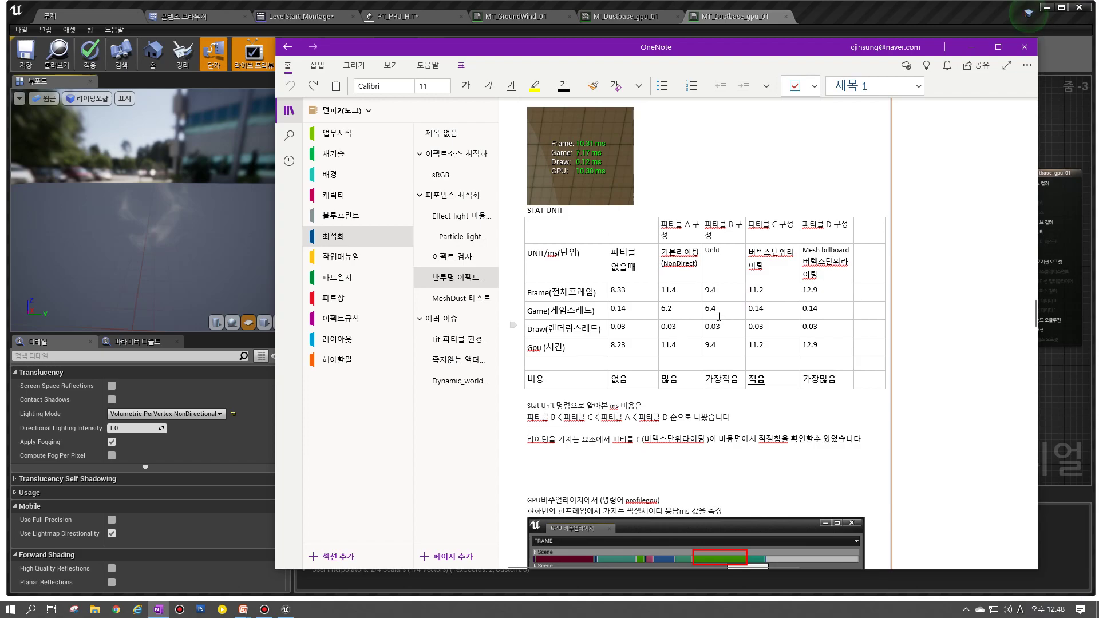
double_click(675, 294)
click(776, 304)
double_click(807, 294)
click(771, 293)
click(764, 292)
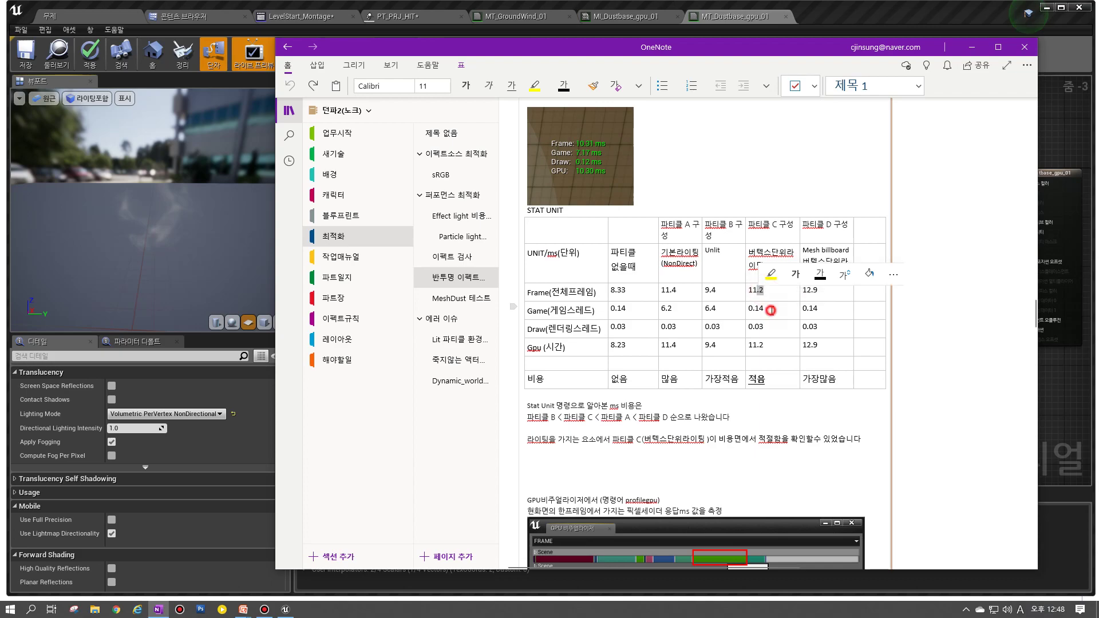
click(756, 349)
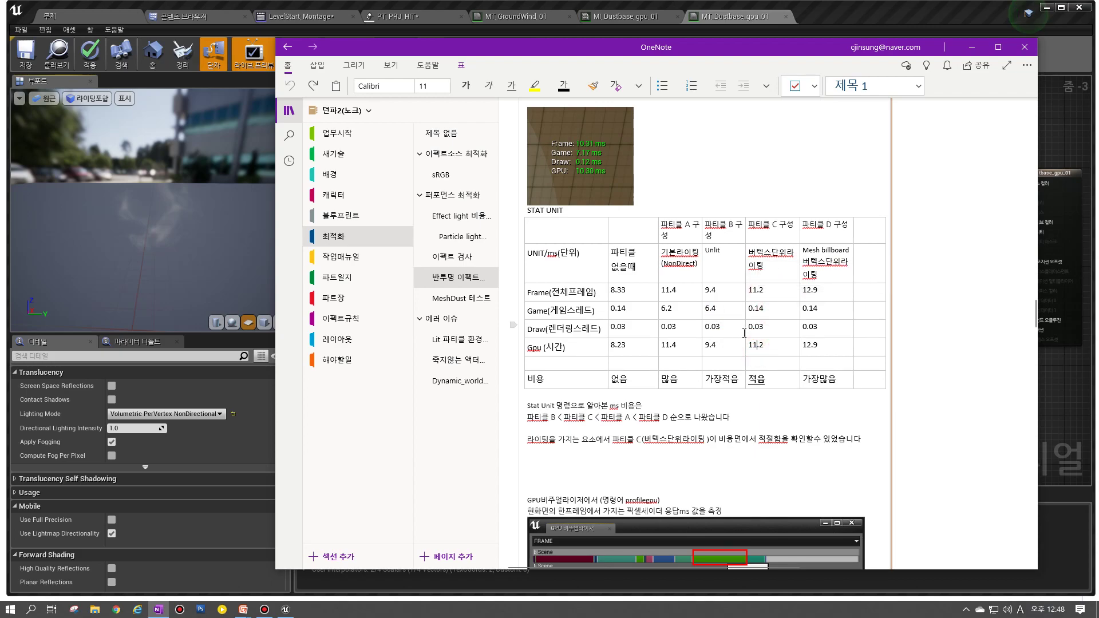
drag(829, 292, 827, 379)
click(763, 298)
Step: Switch back to Unreal Editor and inspect the dust material on the sphere preview mesh from another angle
click(176, 259)
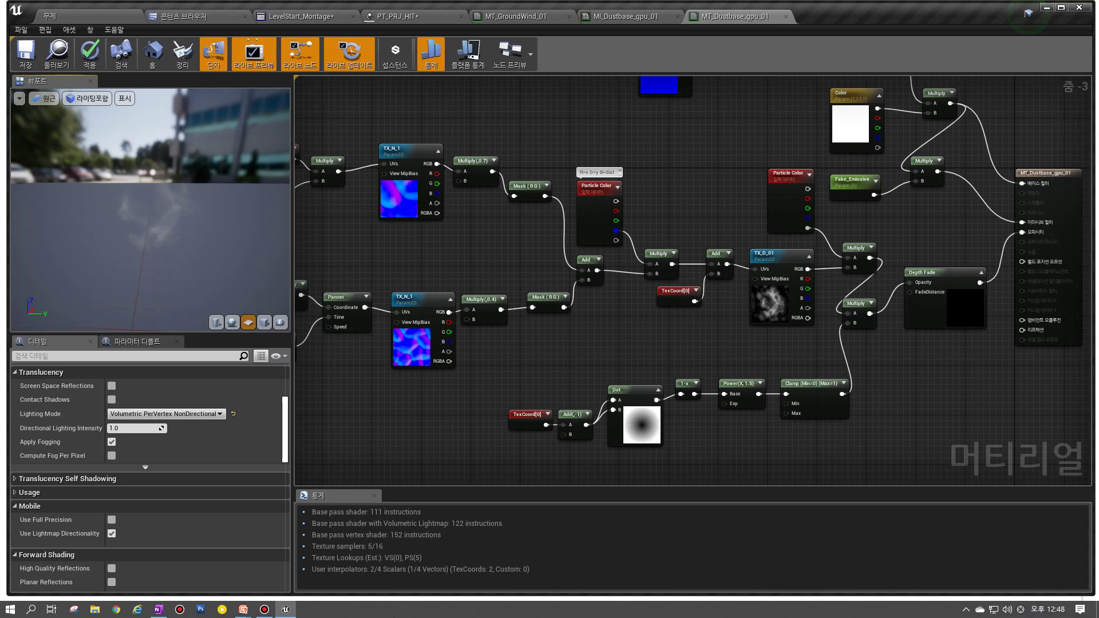
click(232, 322)
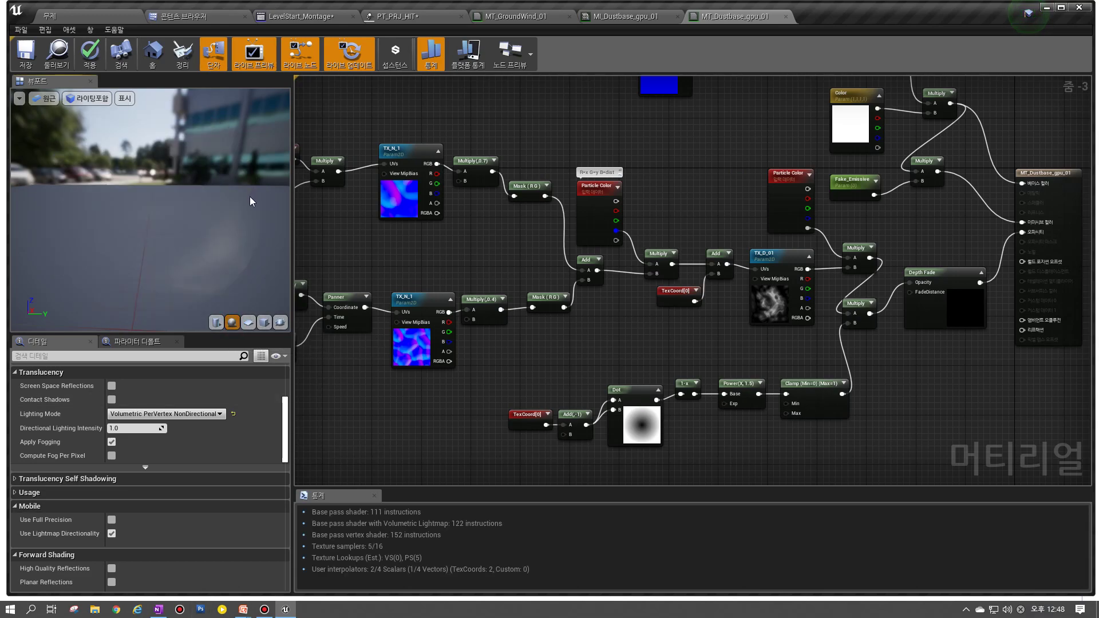
drag(163, 270, 86, 263)
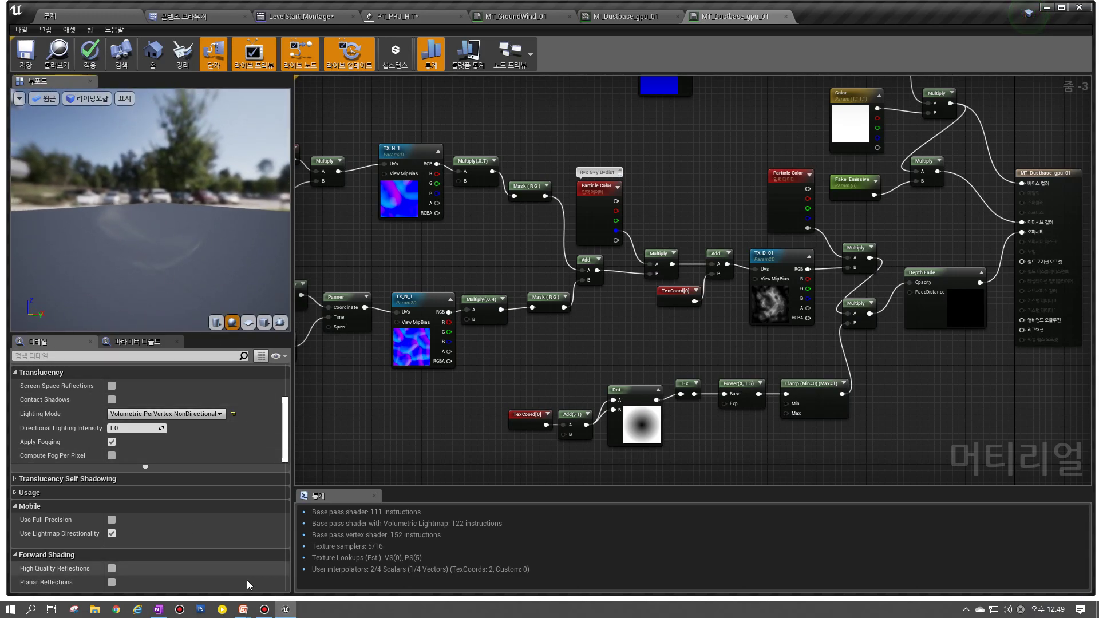
Step: Review the OneNote page's per-vertex lighting images, GPU profiling captures and STAT UNIT table, and minimize OneNote
mouse_move(245, 612)
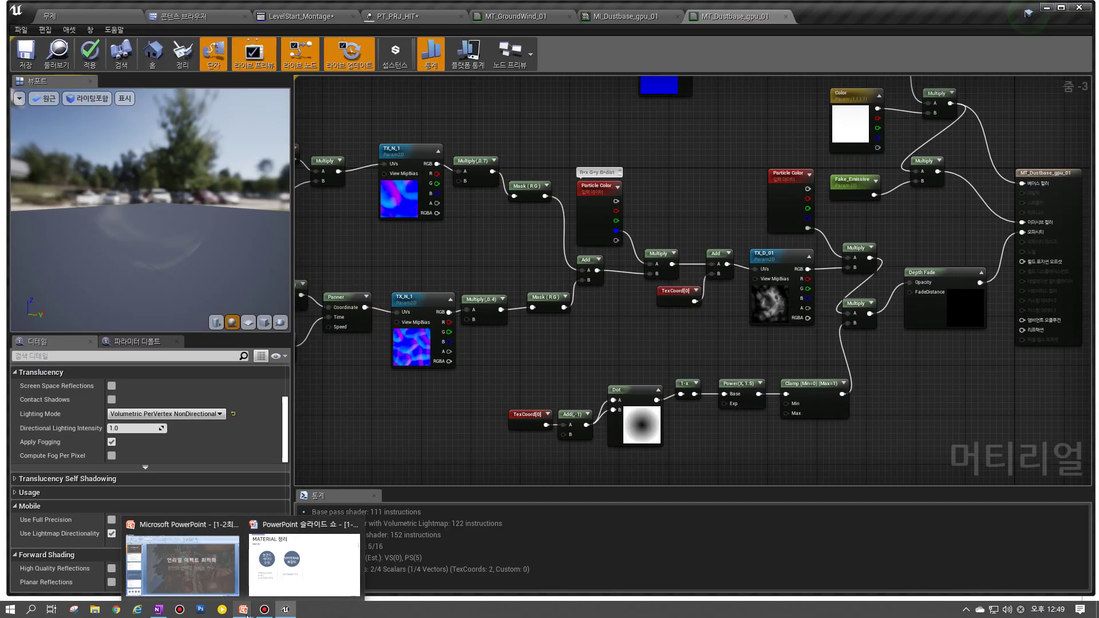
mouse_move(272, 595)
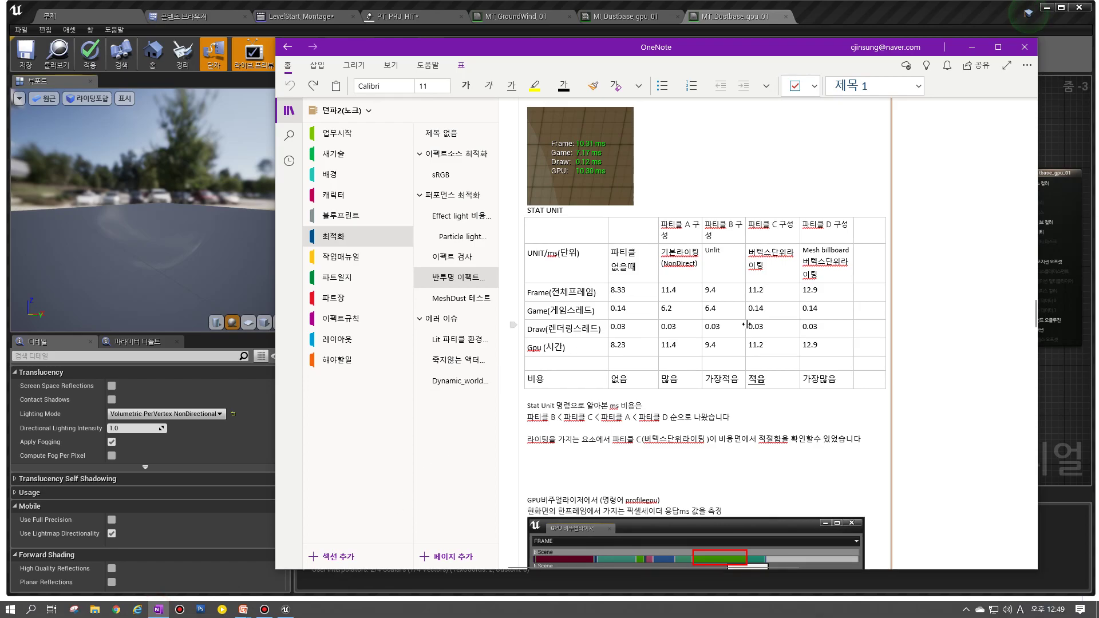
scroll(744, 323, up, 8)
scroll(726, 304, up, 15)
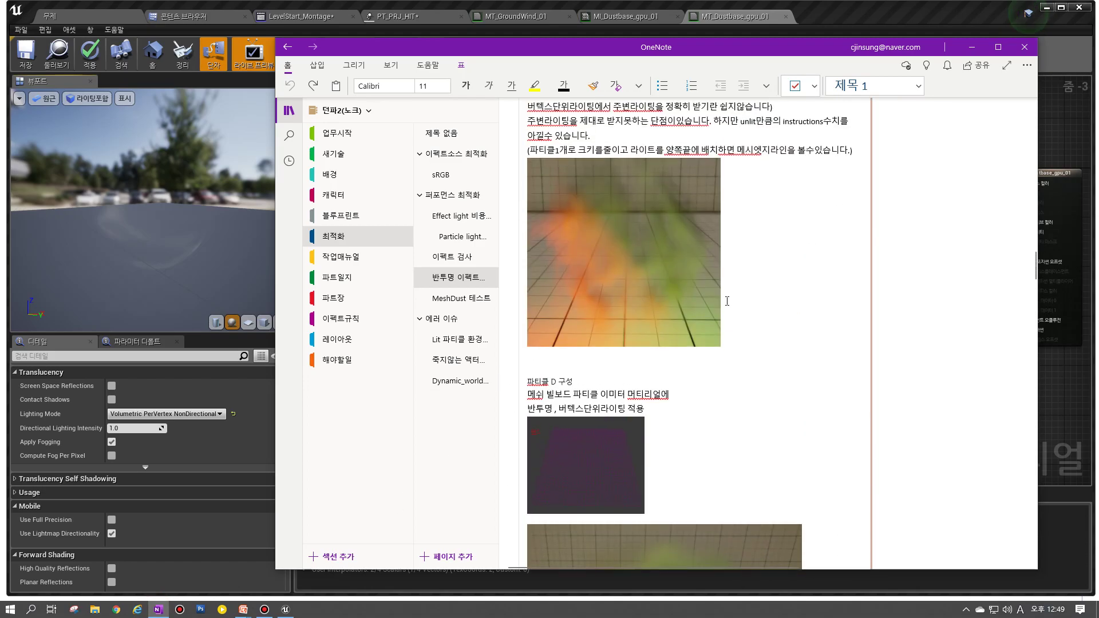
scroll(725, 292, down, 20)
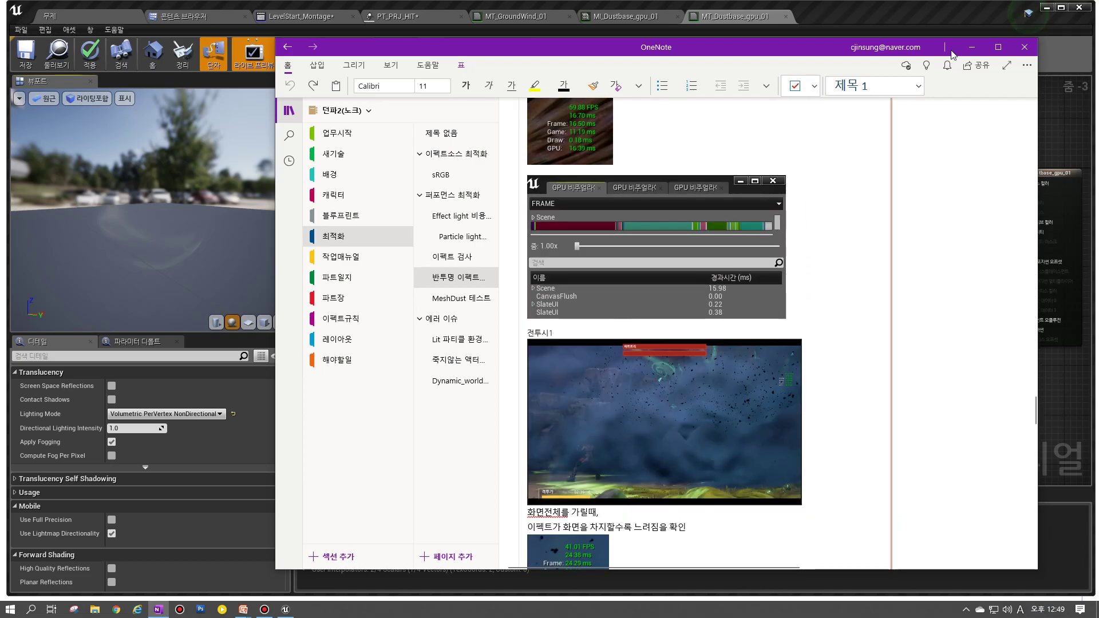
scroll(726, 291, down, 10)
scroll(712, 268, up, 10)
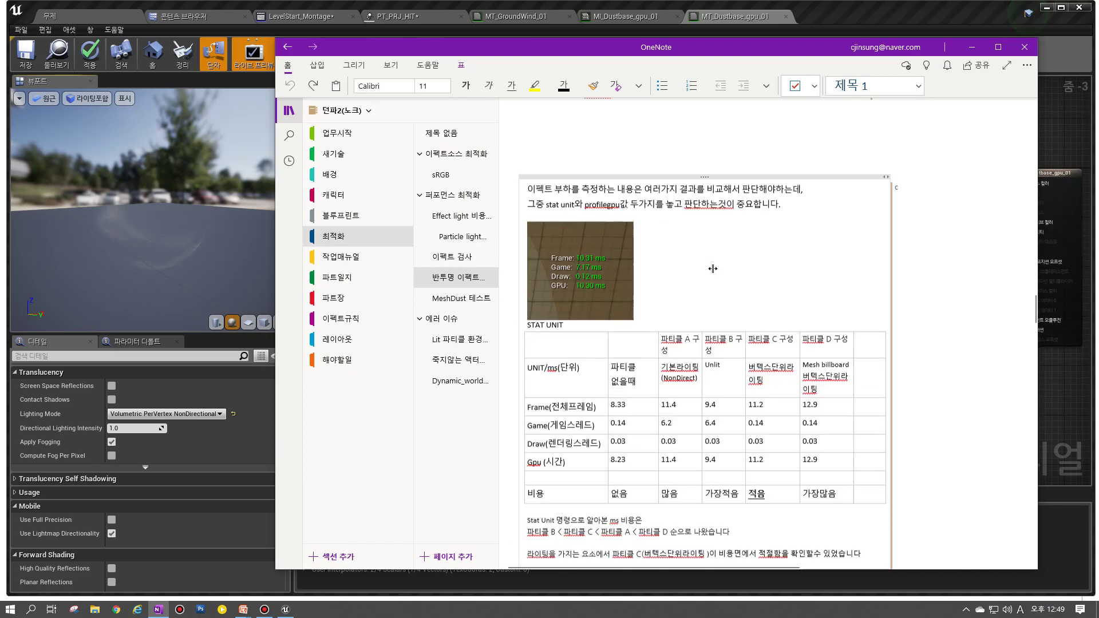
scroll(713, 269, down, 3)
click(970, 47)
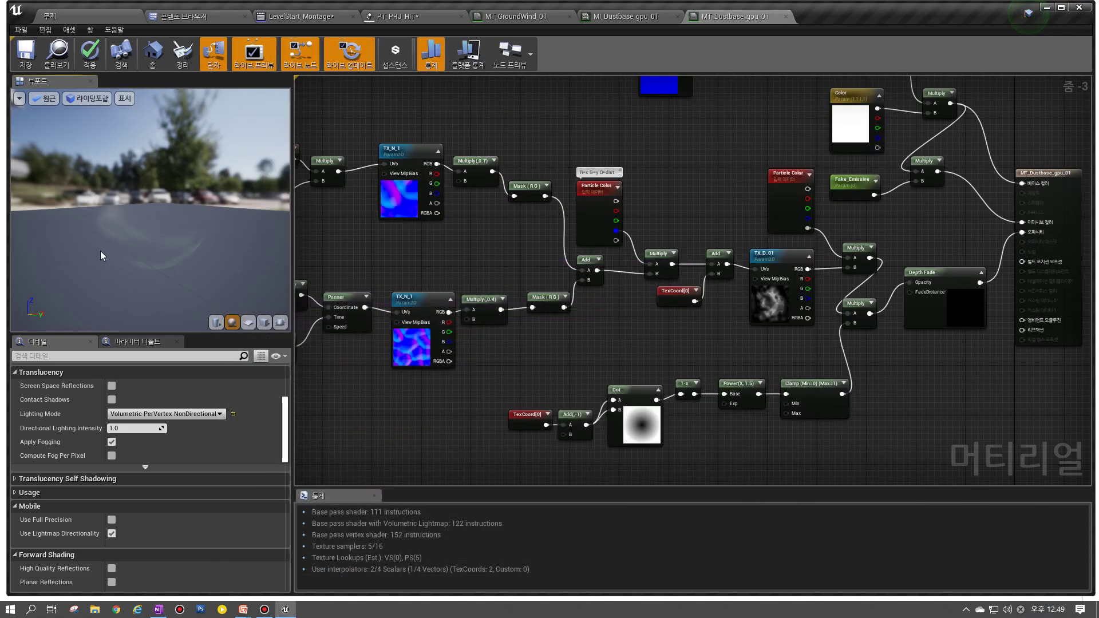
Step: Preview the dust material on the plane mesh and inspect its lighting from several angles
click(248, 323)
drag(223, 194, 153, 217)
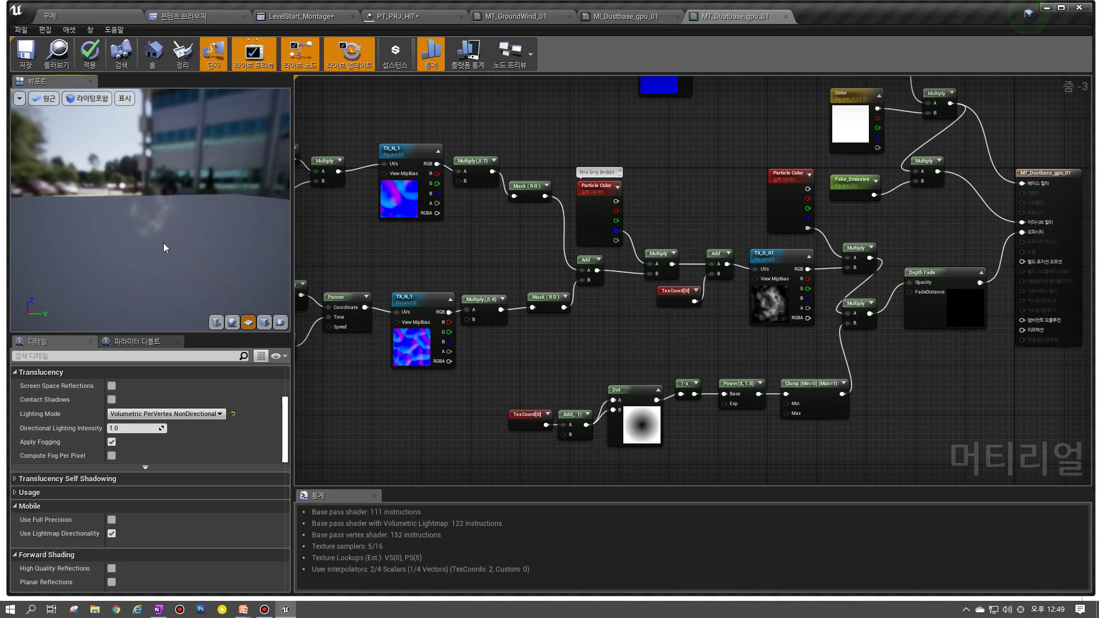
right_drag(173, 244, 173, 244)
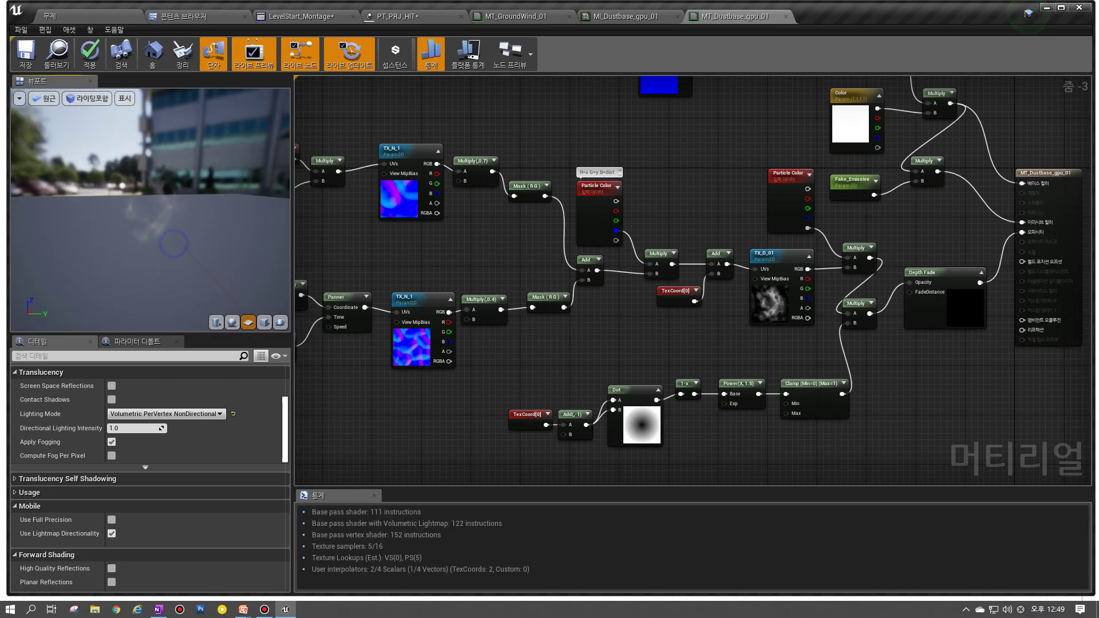
drag(137, 221, 156, 164)
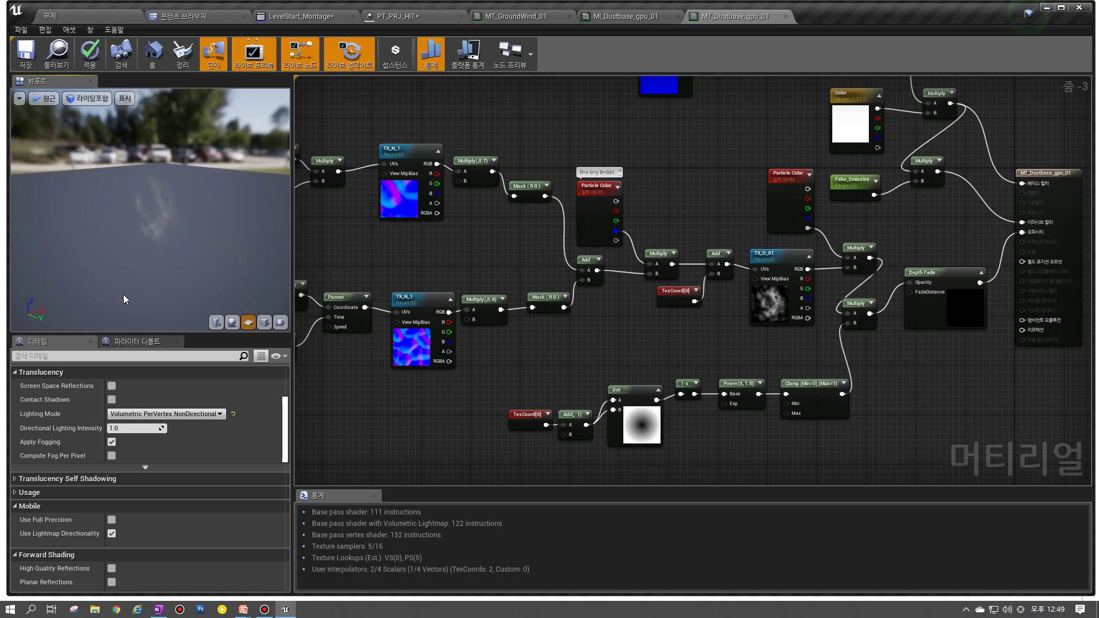
drag(177, 254, 137, 252)
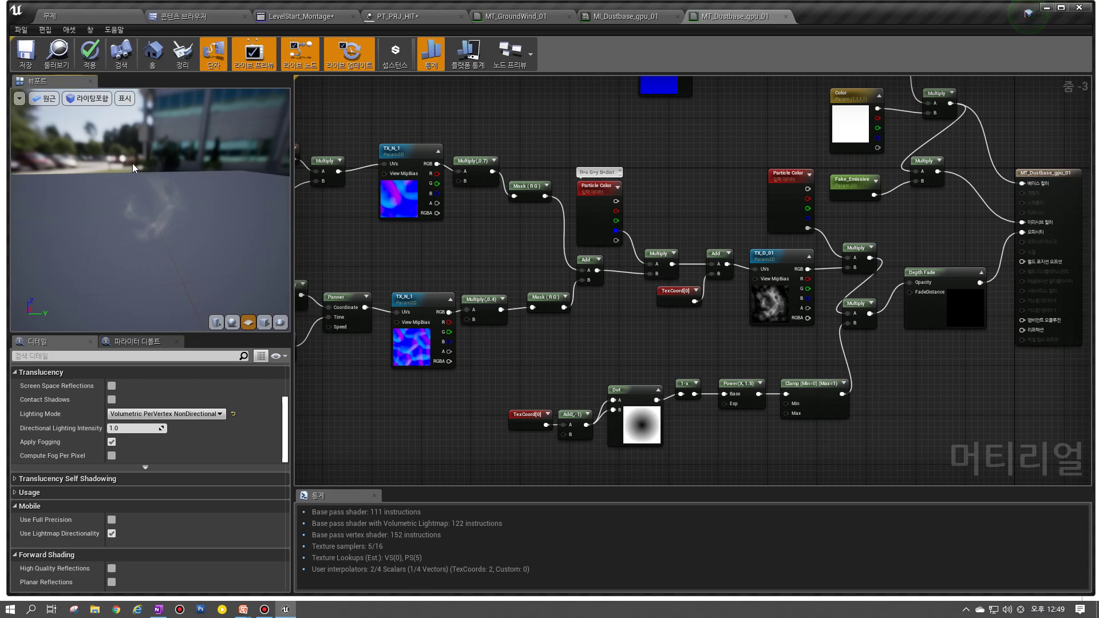
Step: Set the preview mesh to a sphere and locate the MT_Dustbase_gpu_01 material in the Content Browser
click(234, 324)
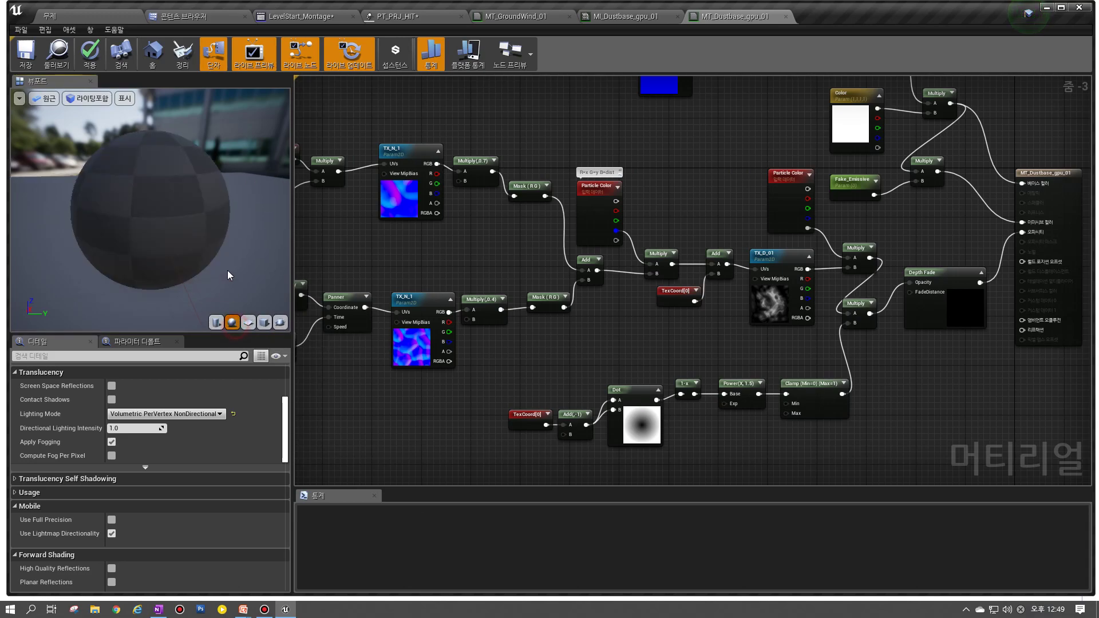
click(56, 64)
click(275, 5)
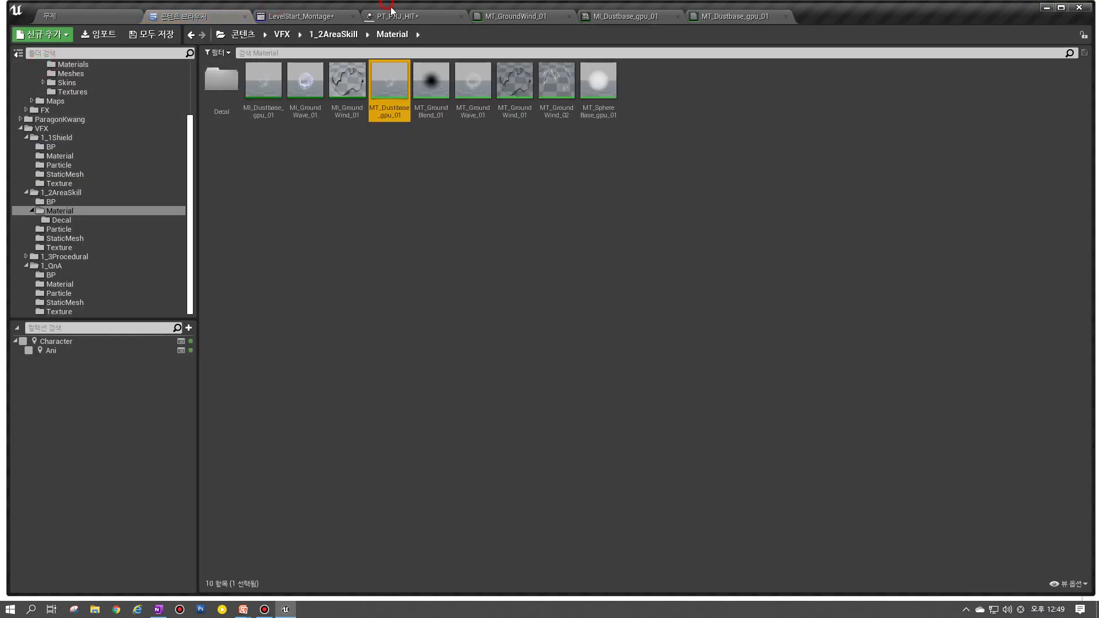
Step: From the PRJ emitter of PT_PRJ_HIT, open the SM_stone_01 mesh, inspect it up close, and close its editor
click(387, 4)
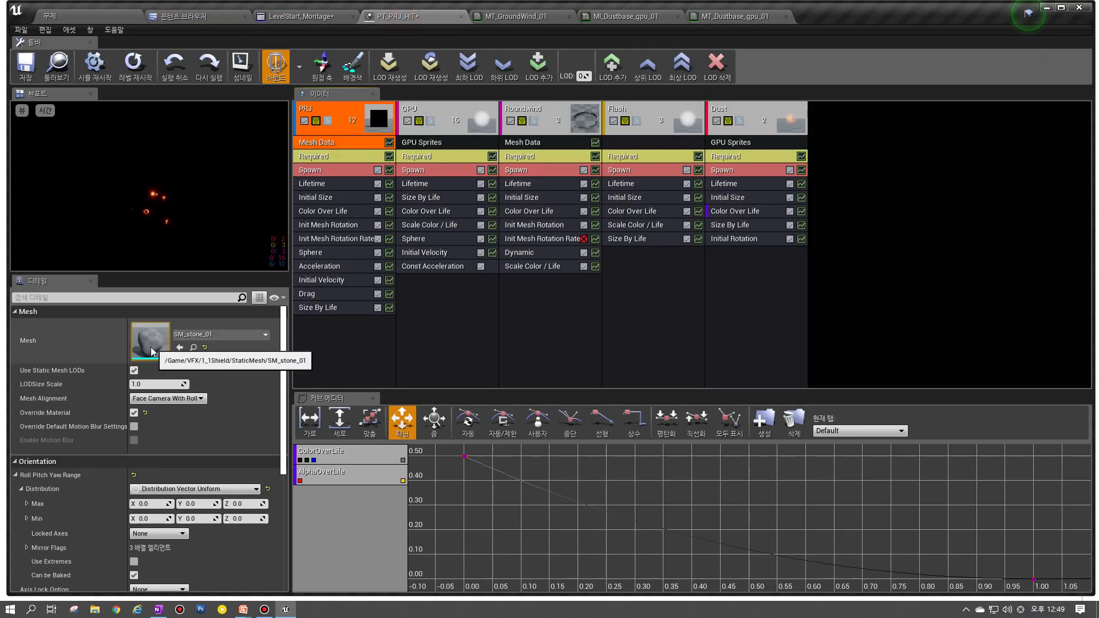
click(193, 348)
double_click(386, 98)
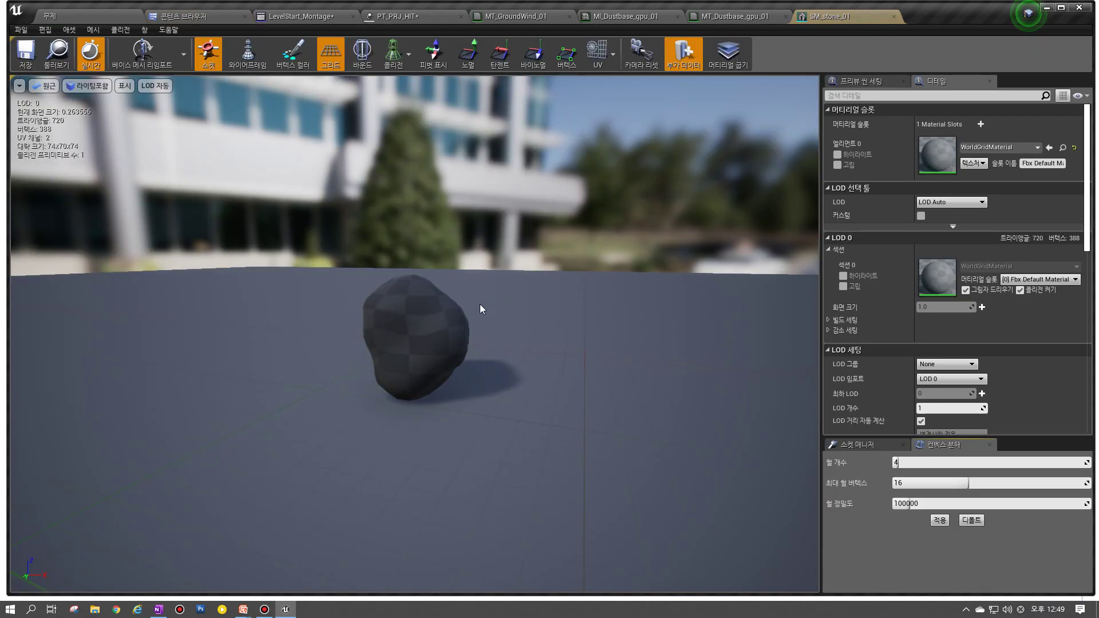
scroll(396, 347, up, 3)
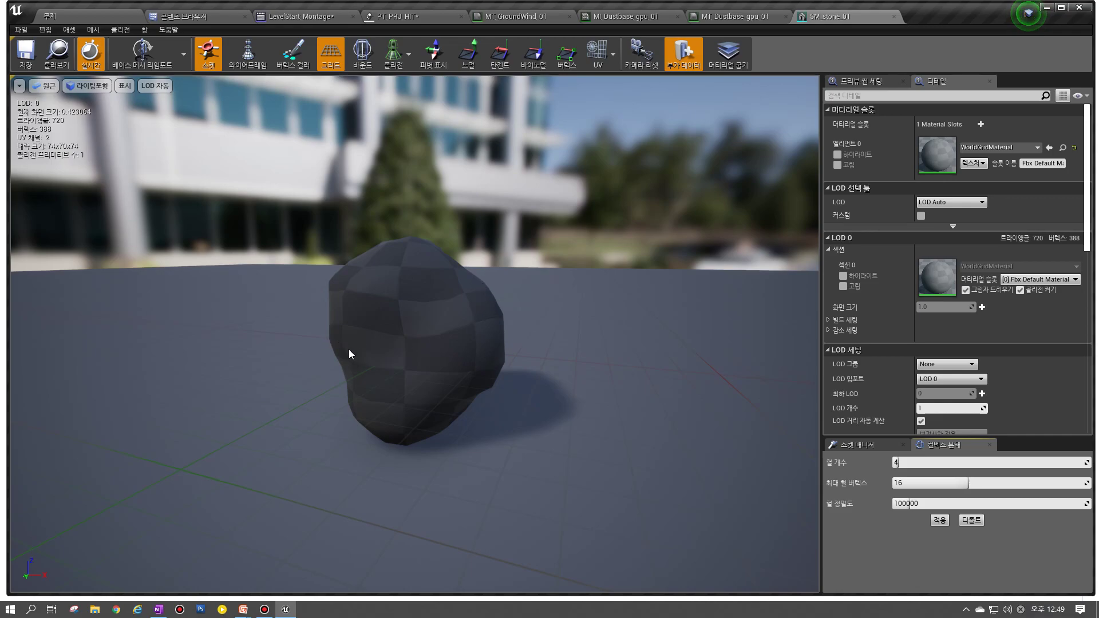
click(894, 16)
Step: Close the MT_Dustbase_gpu_01 material without applying its changes, and switch to the MATERIAL 정리 slide in PowerPoint
click(785, 16)
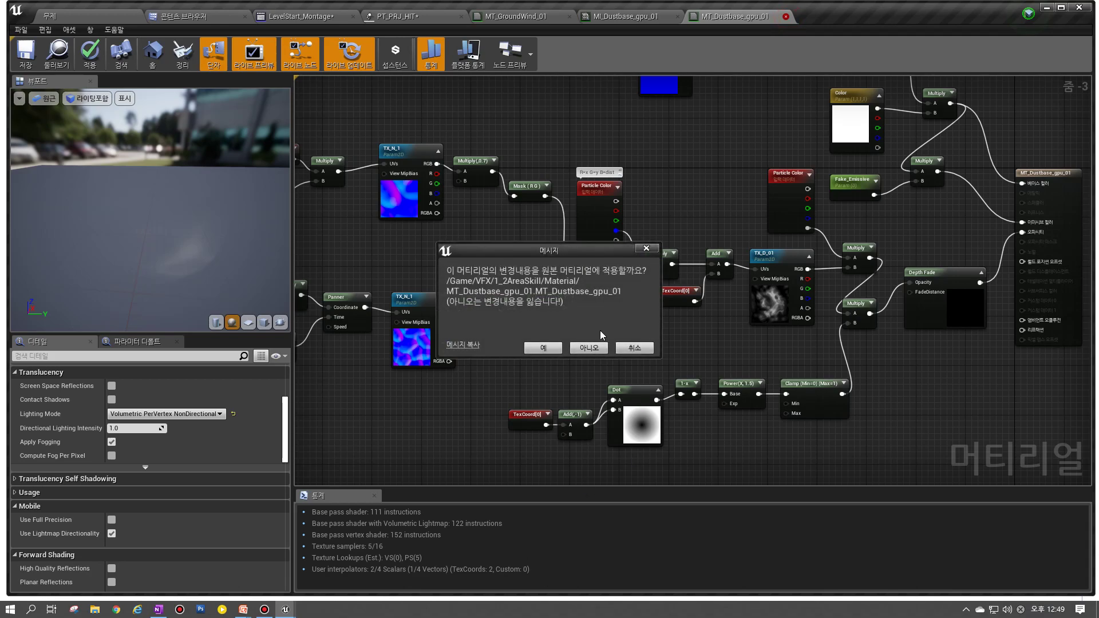
click(595, 347)
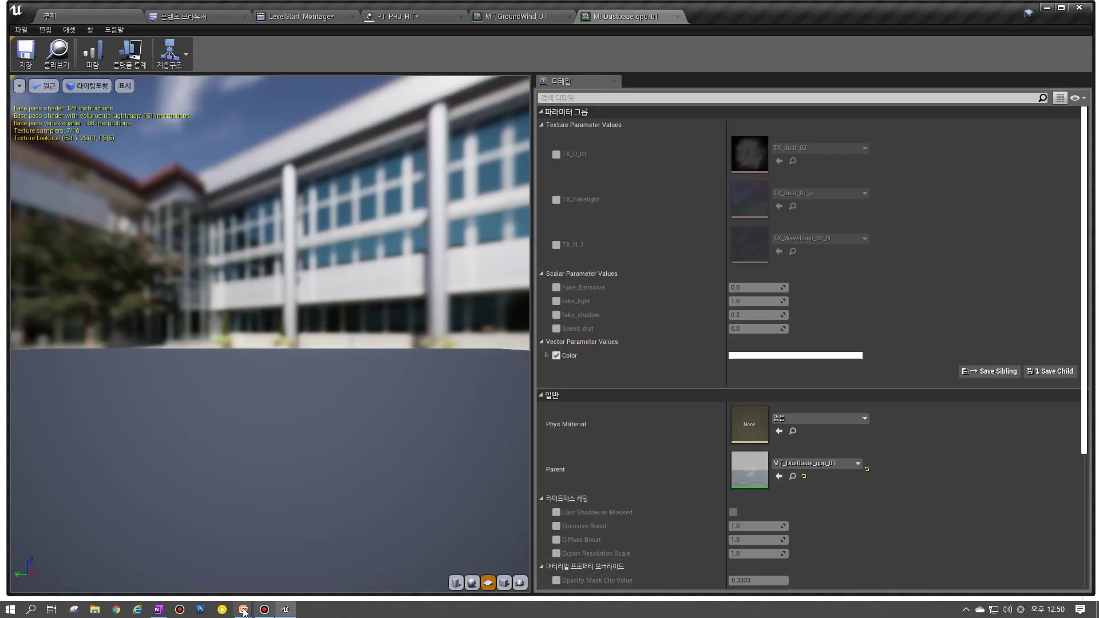
click(248, 611)
click(278, 555)
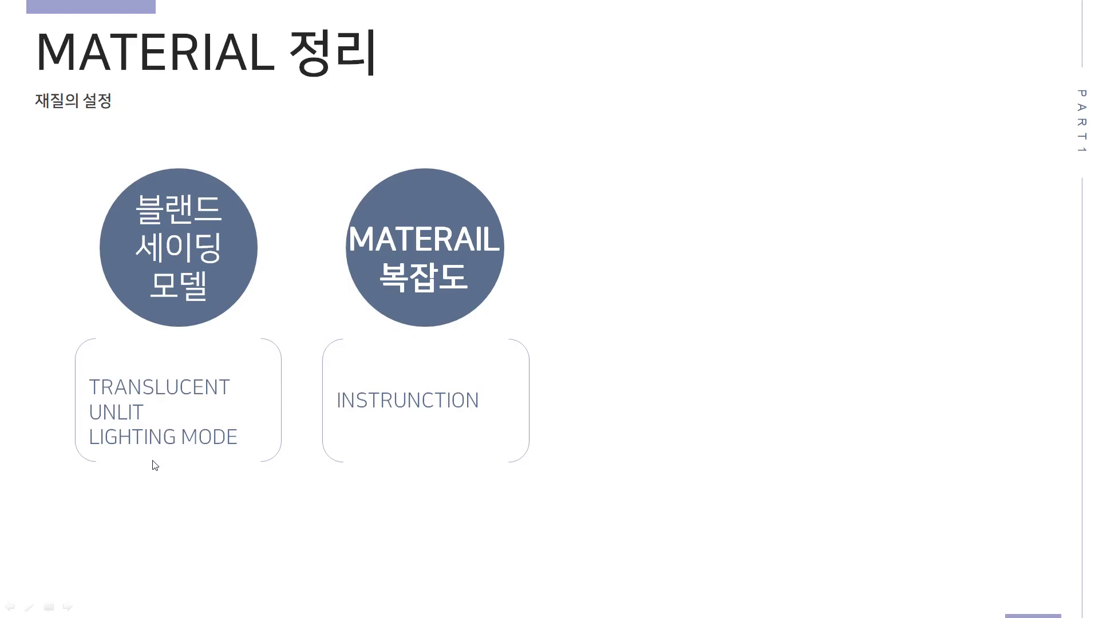
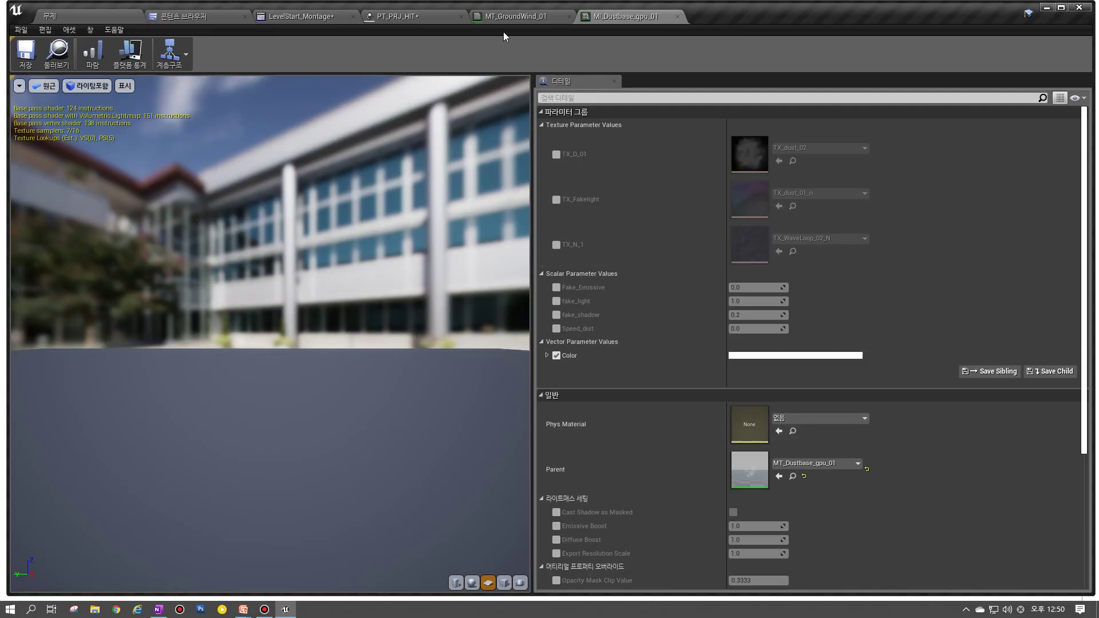
Step: In Unreal Editor, examine the MT_GroundWind_01 node graph and its shader statistics, checking briefly against MI_Dustbase_gpu_01
click(538, 17)
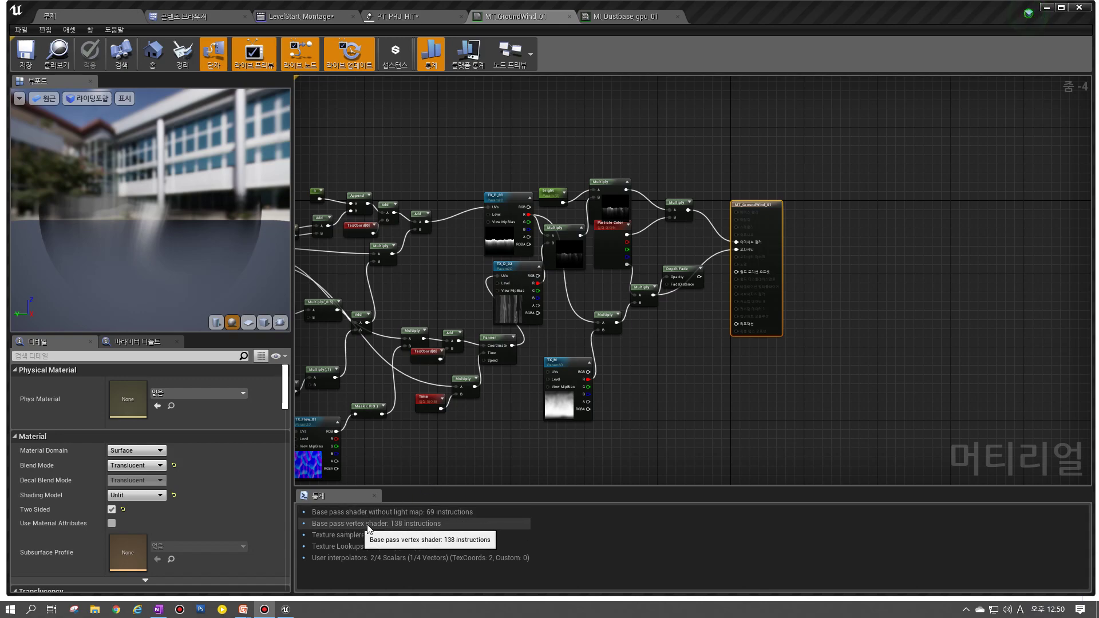
scroll(707, 273, up, 3)
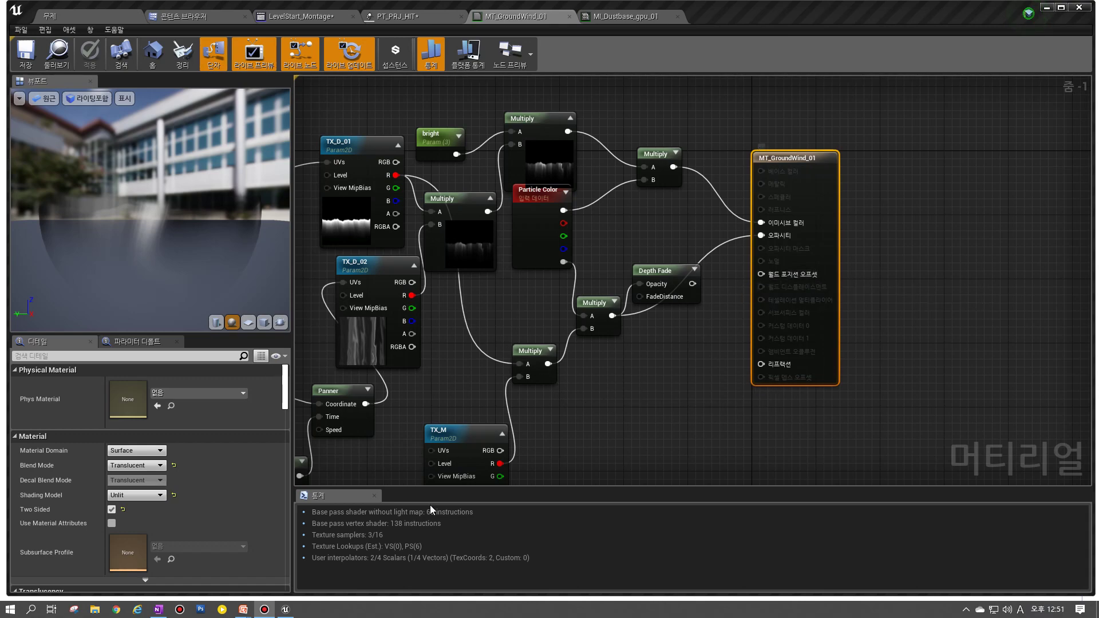
click(352, 537)
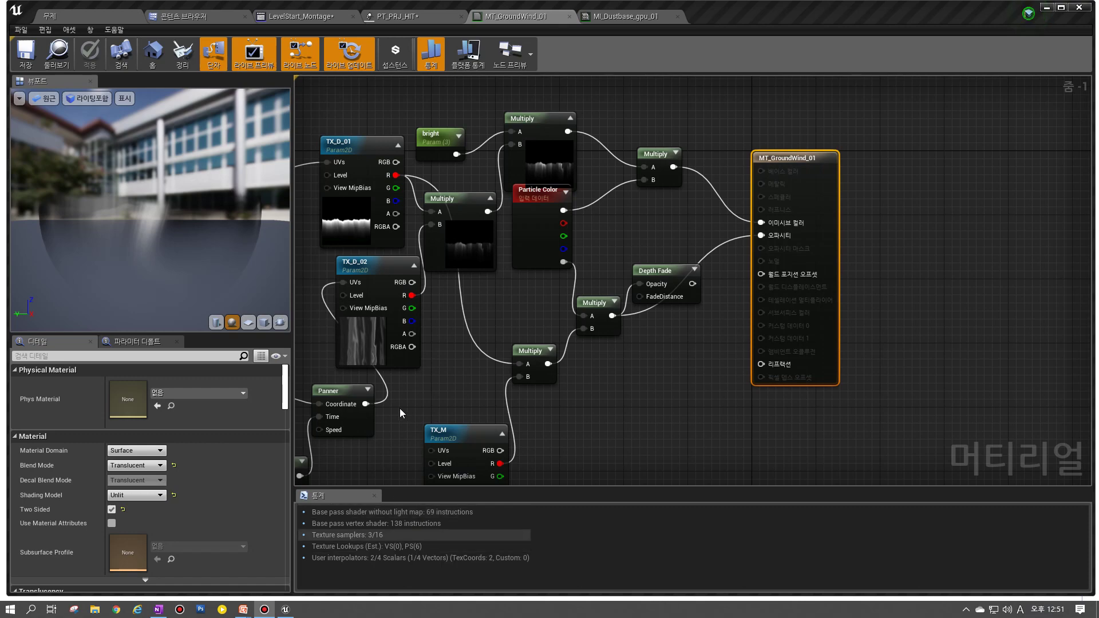
scroll(485, 356, down, 3)
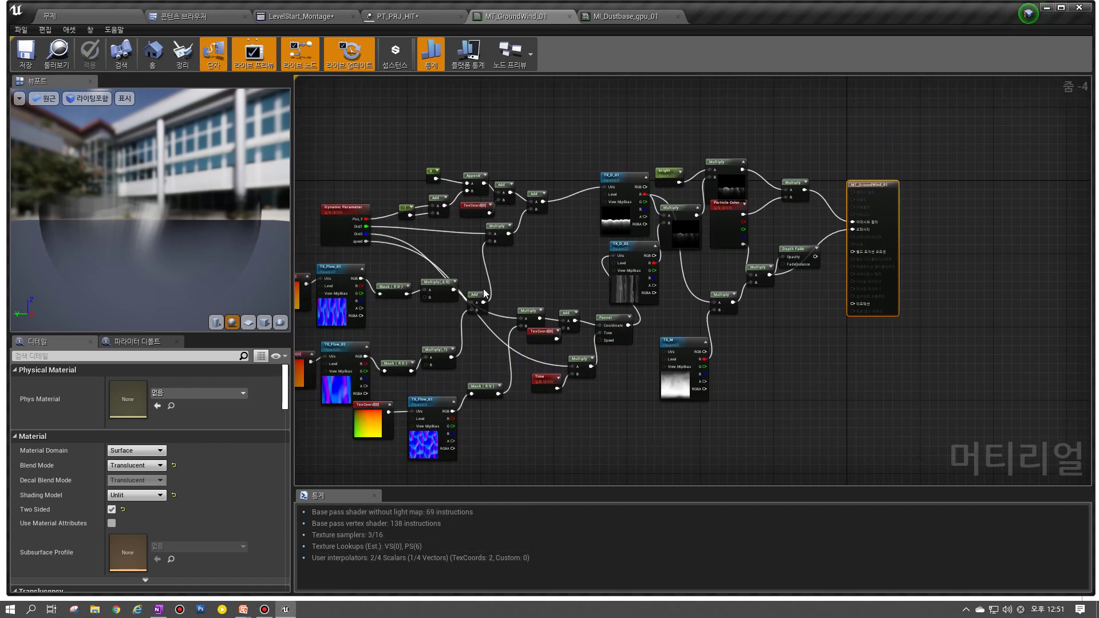
right_drag(530, 118, 498, 90)
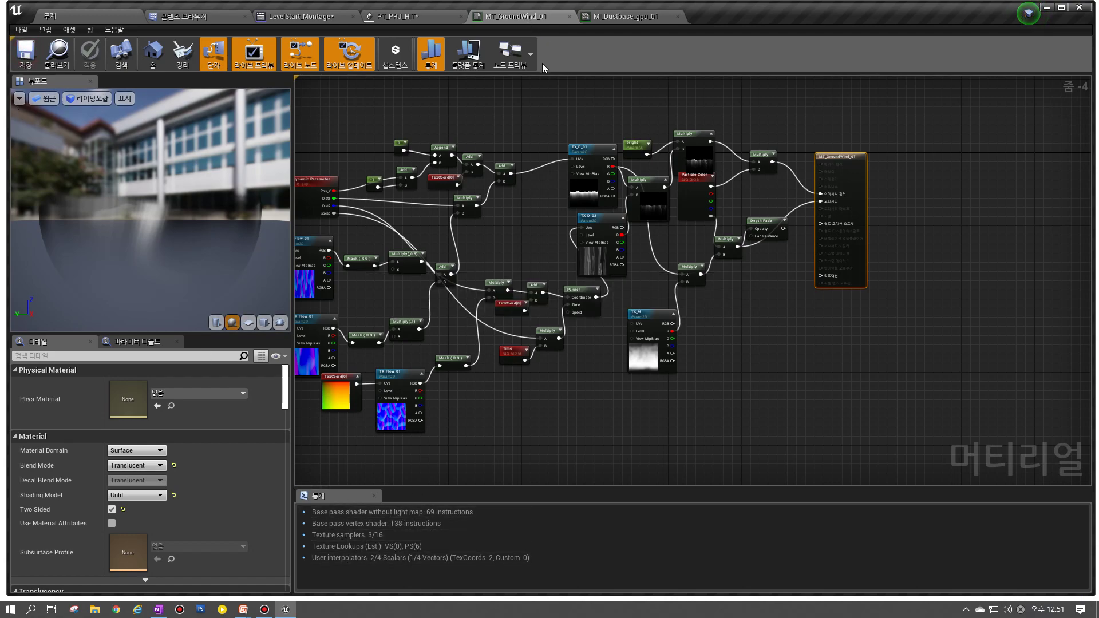
click(609, 15)
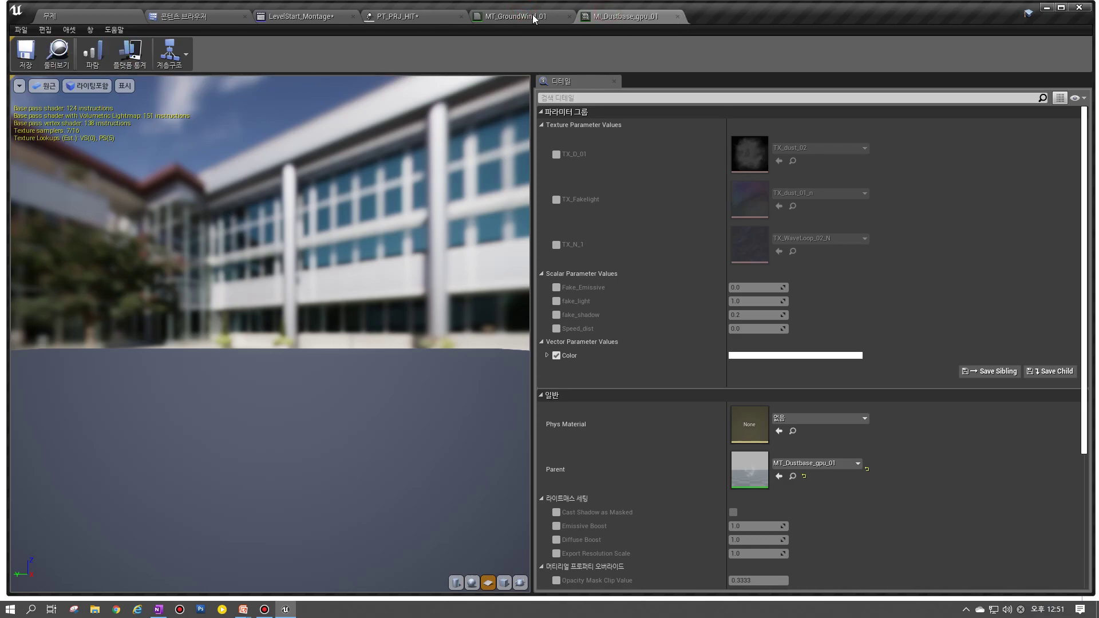
click(534, 17)
Step: Locate the material in the Content Browser, and open MT_GroundWave_01 from the VFX/1_2AreaSkill/Material folder
click(56, 51)
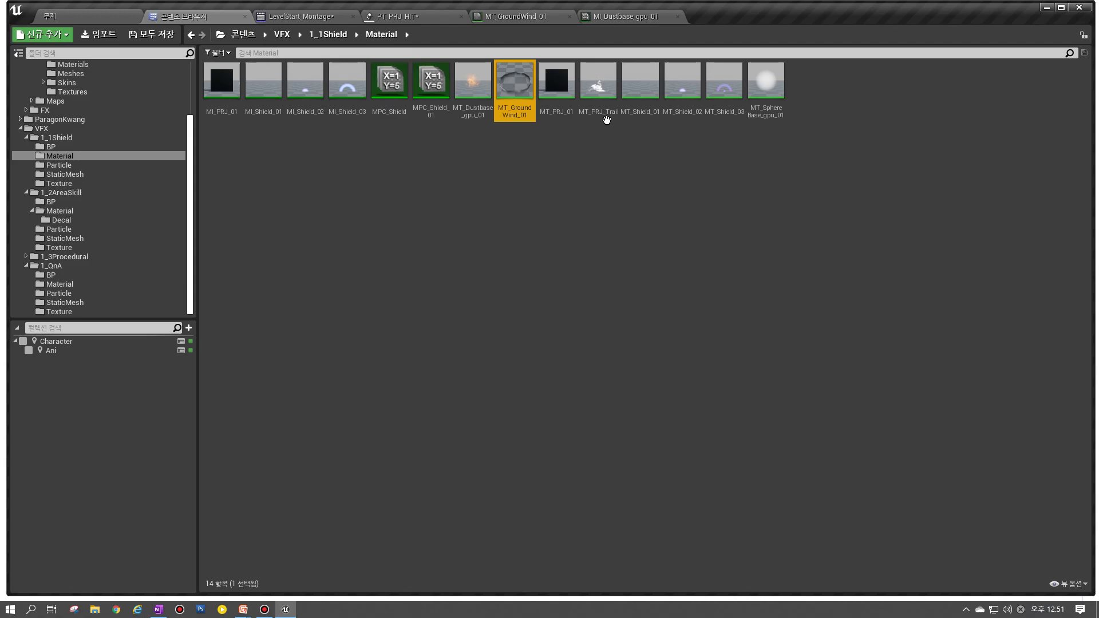
click(602, 111)
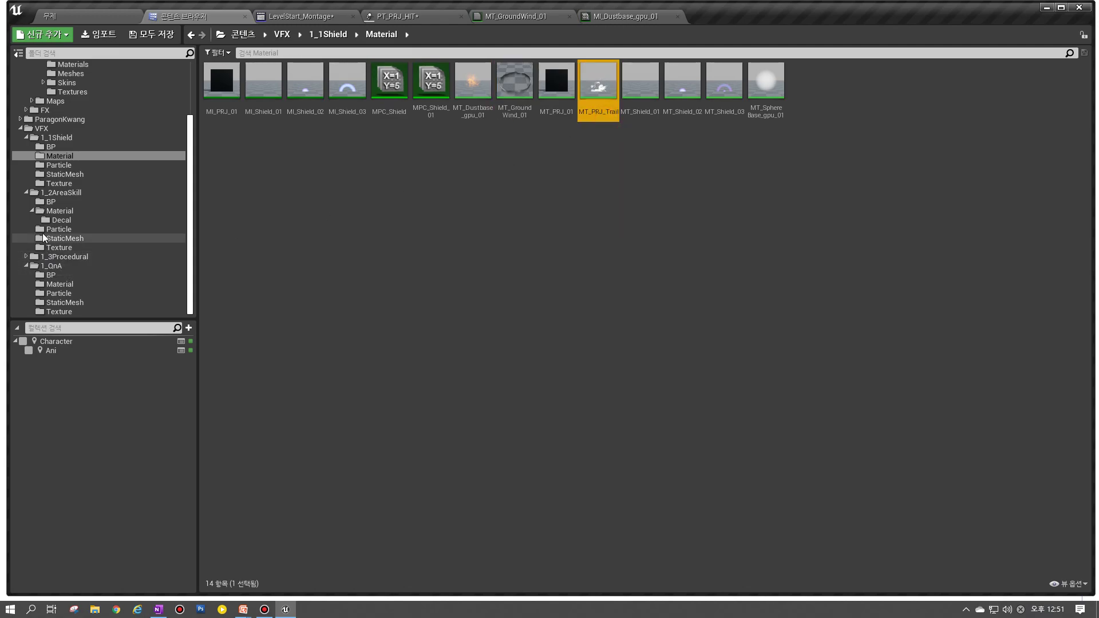
click(61, 220)
click(60, 211)
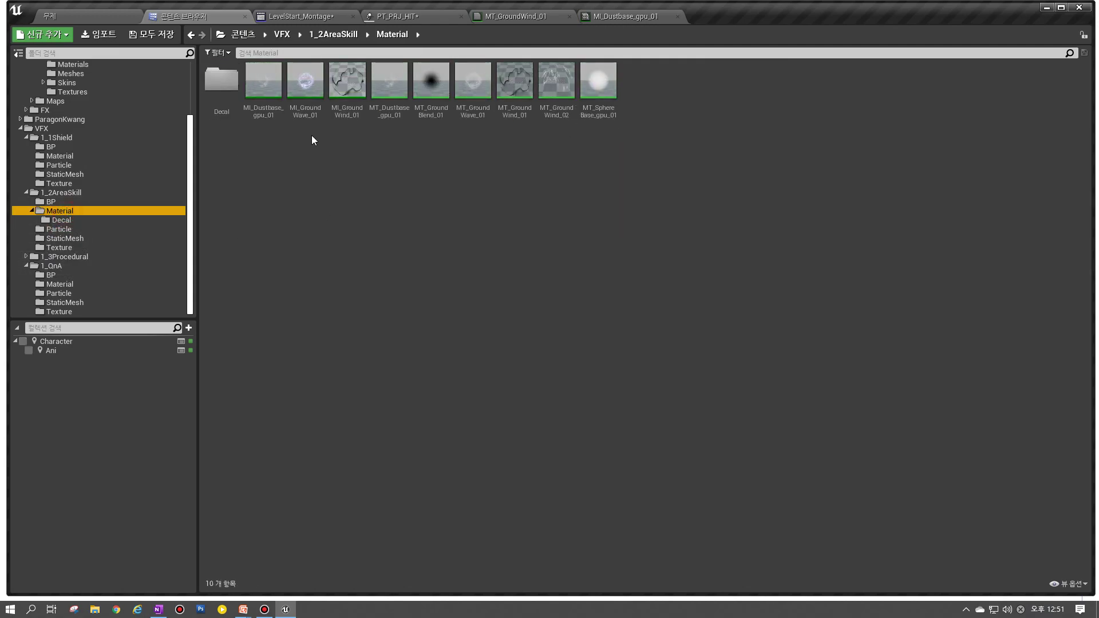
double_click(474, 92)
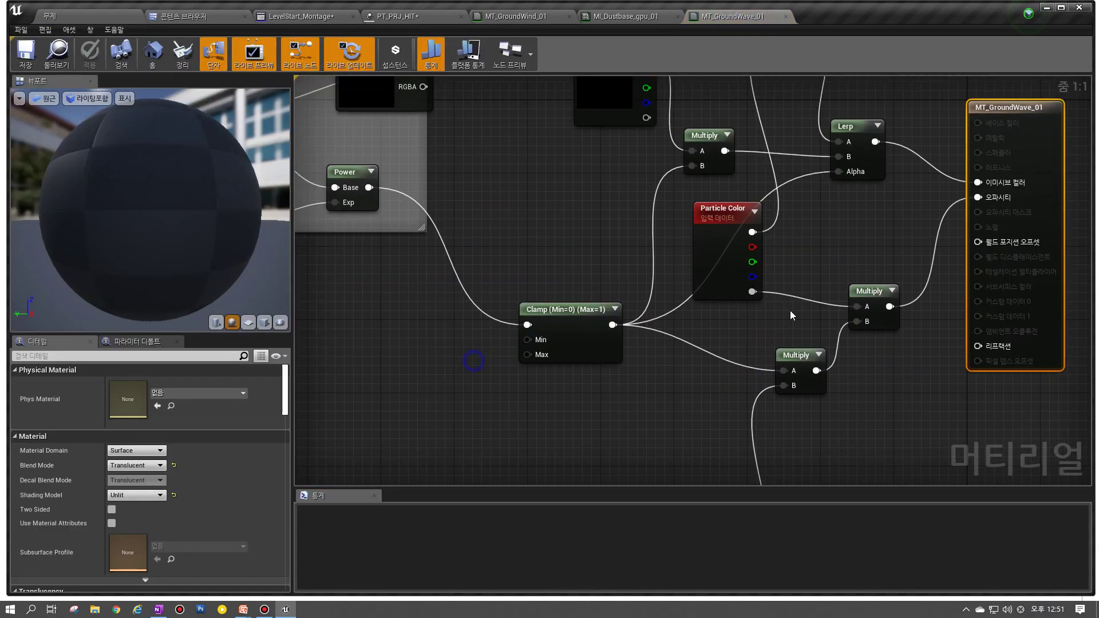
Step: Examine the MT_GroundWave_01 graph and statistics, including the Mask group and the TX_Flow_02 texture node in the Flow group
scroll(789, 310, down, 5)
scroll(621, 346, down, 2)
right_drag(601, 380, 568, 331)
click(582, 316)
scroll(572, 297, up, 2)
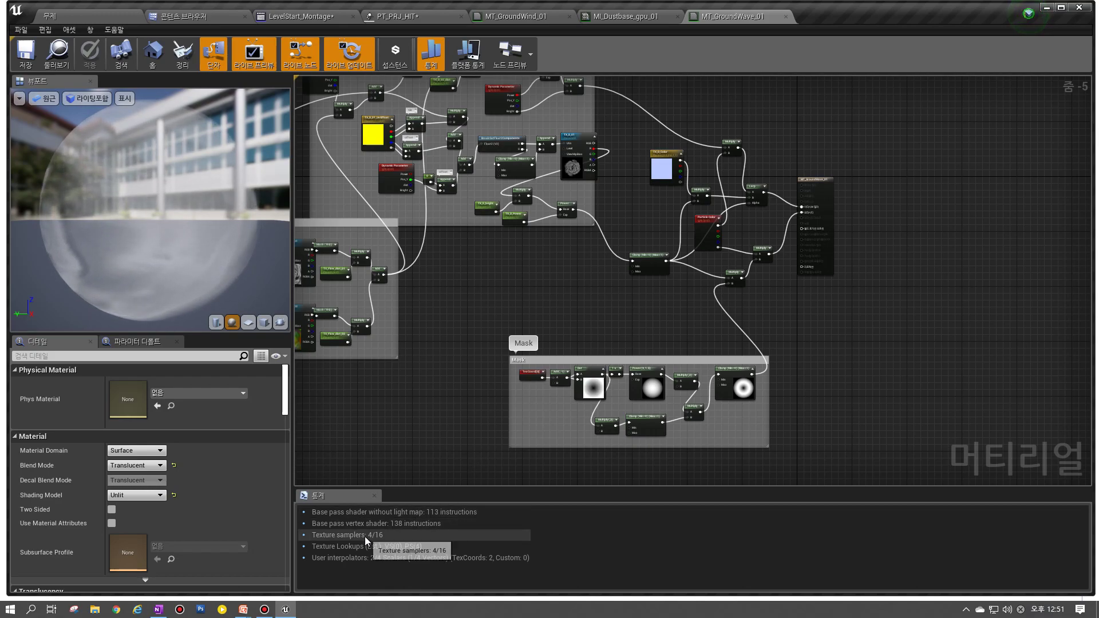
right_drag(593, 357, 633, 368)
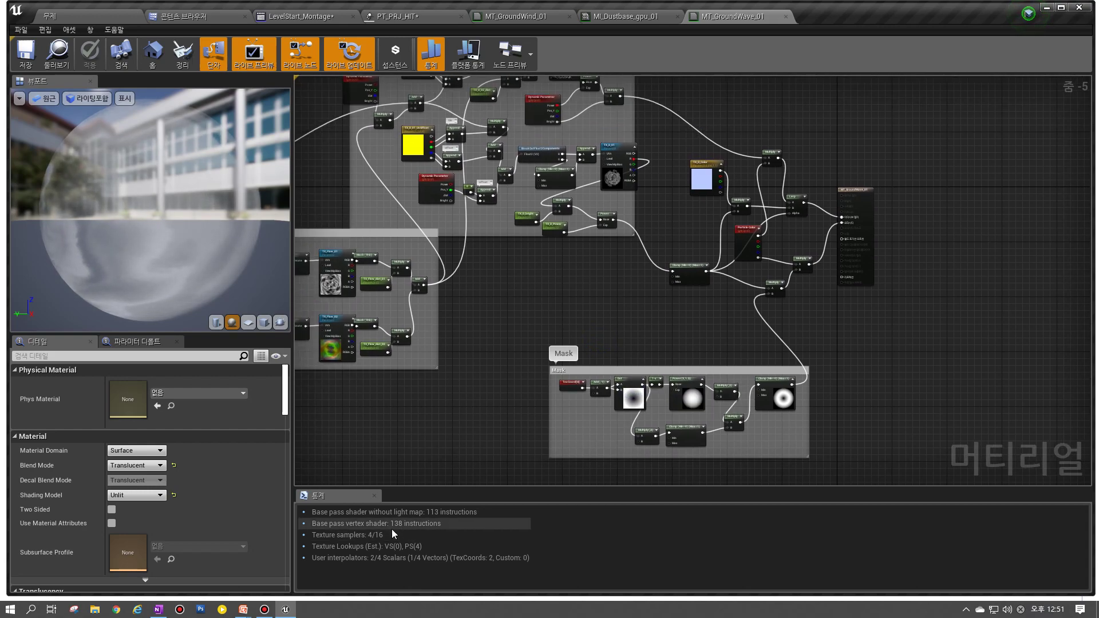
right_drag(434, 397, 515, 456)
scroll(466, 368, up, 8)
scroll(430, 328, down, 8)
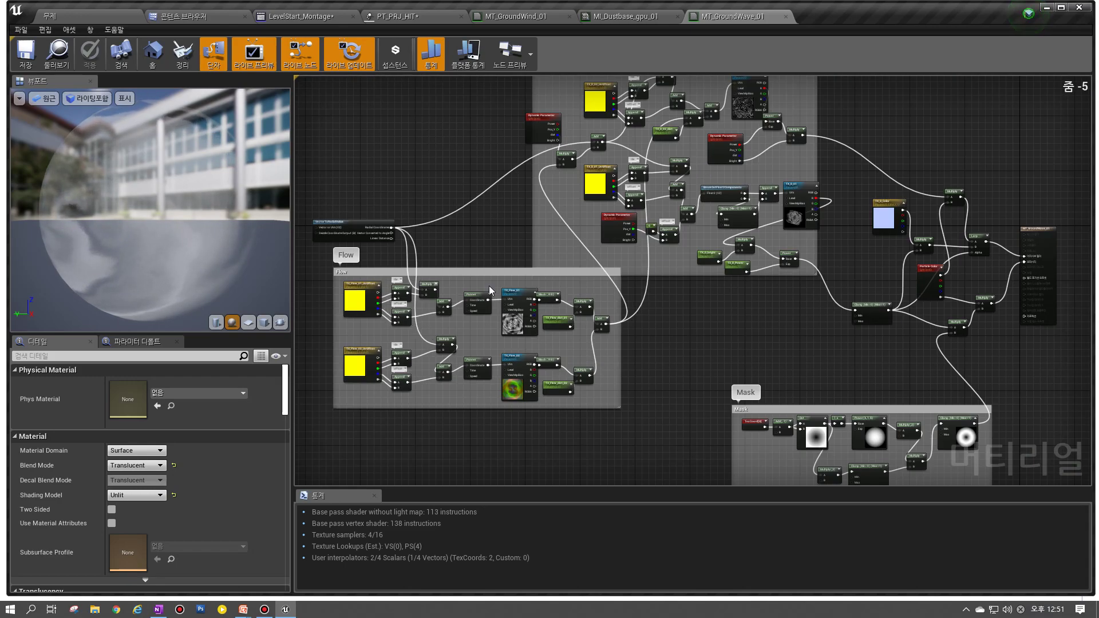
click(518, 366)
right_drag(441, 448, 374, 482)
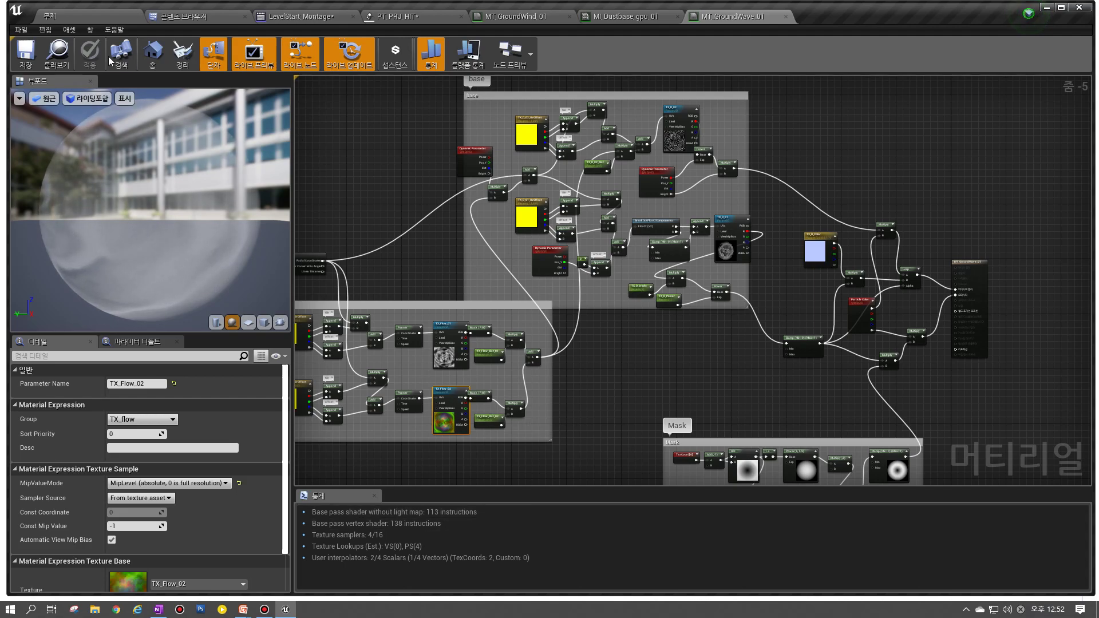
Step: Open MT_Decal_01 from the 1_3Procedural/Material folder and examine its whole node graph and instruction statistics
click(57, 53)
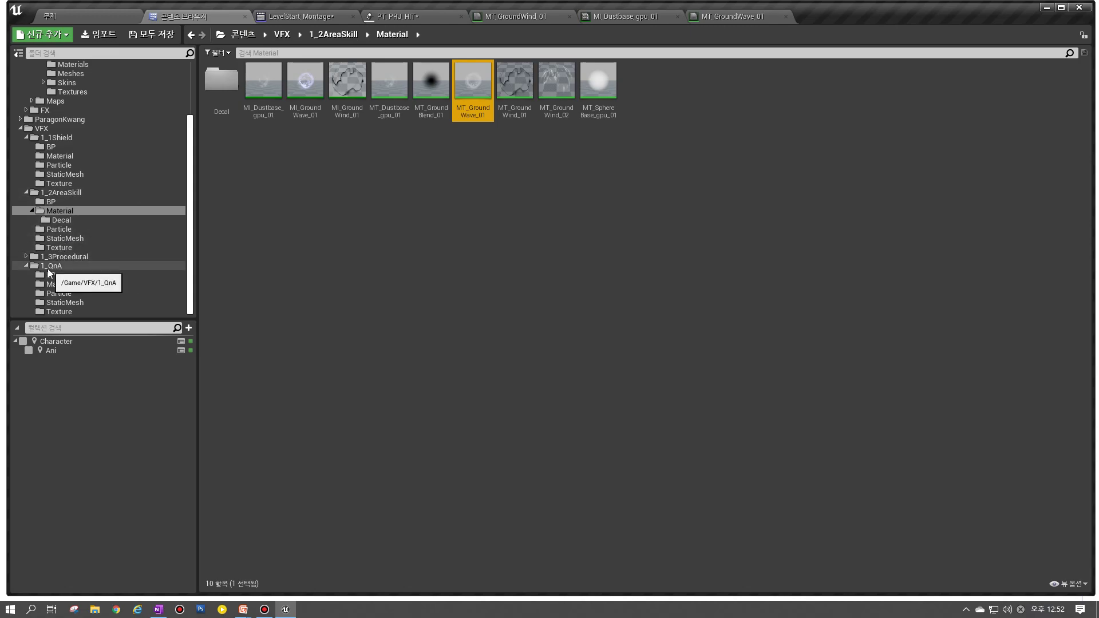
click(25, 257)
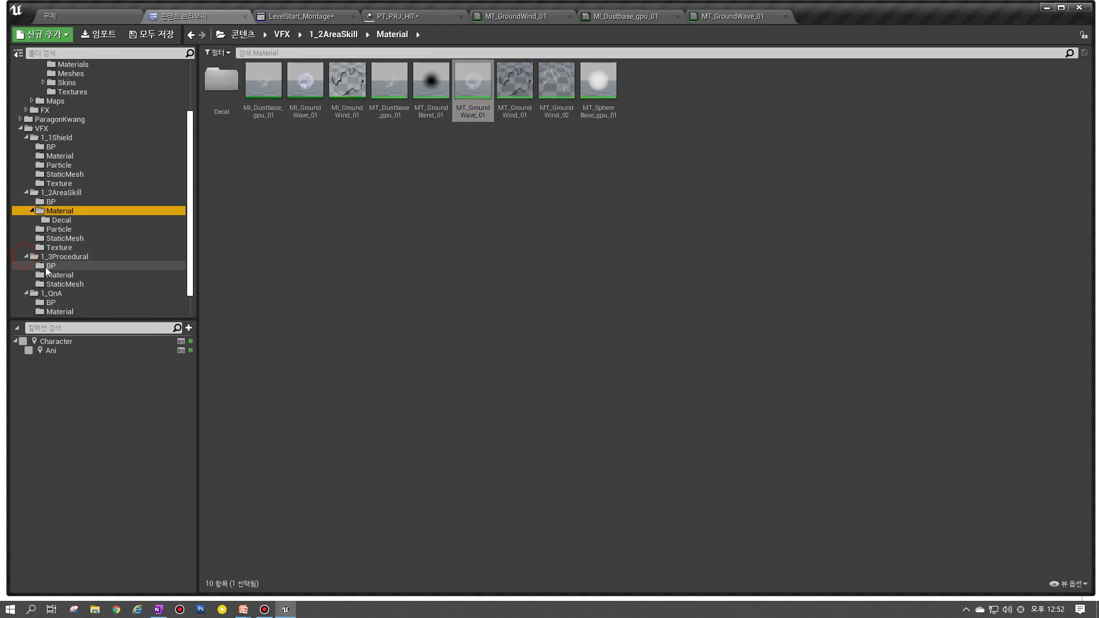
click(58, 275)
double_click(389, 95)
scroll(483, 372, down, 8)
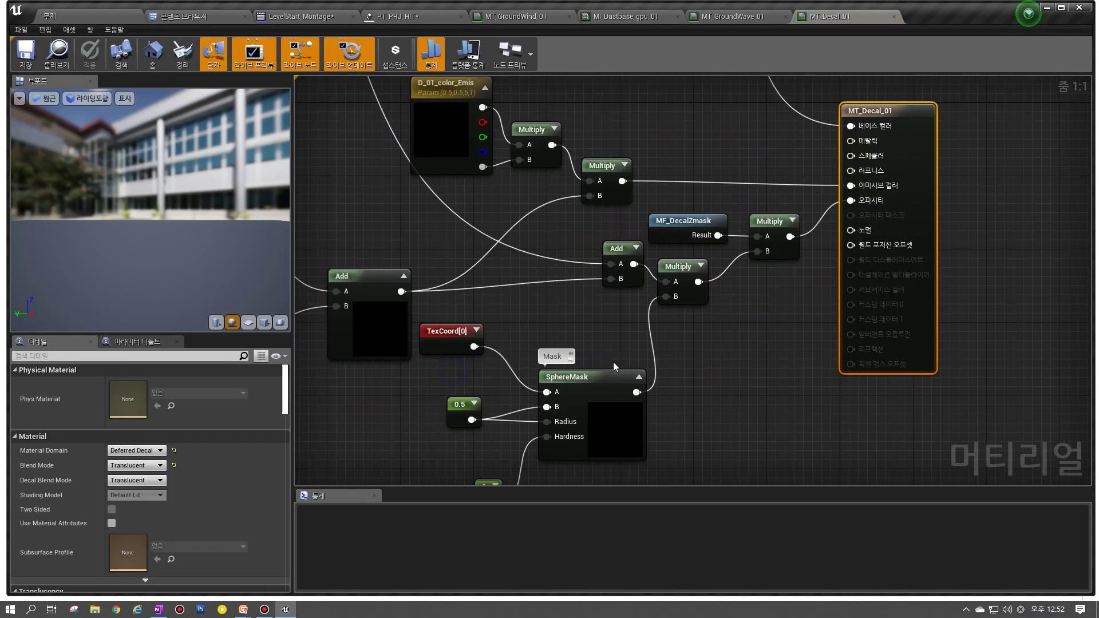
scroll(729, 296, up, 2)
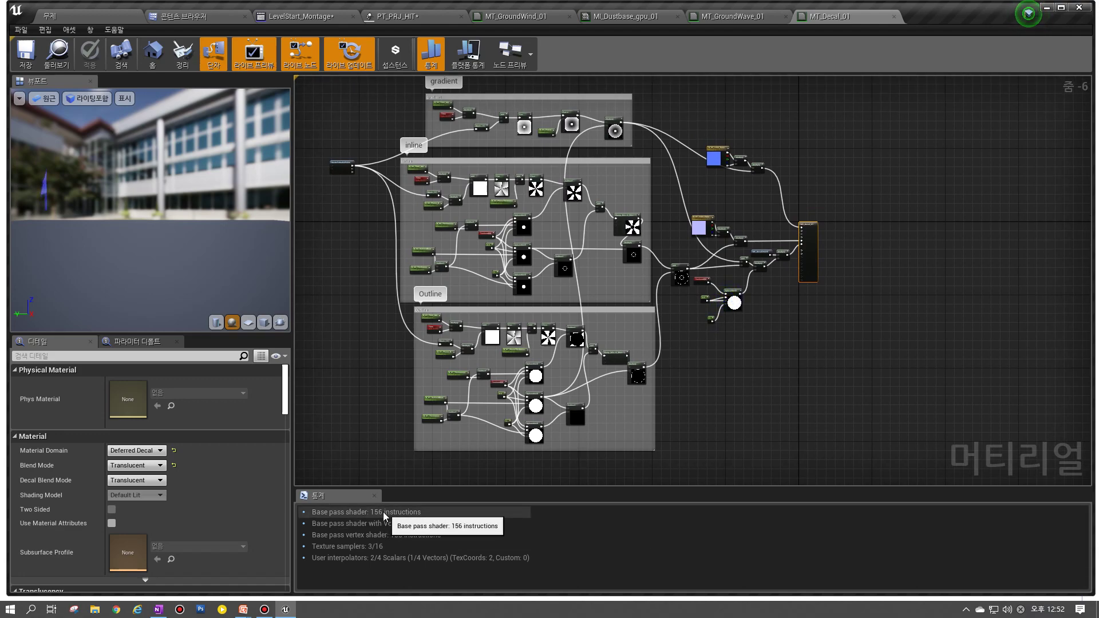
Step: Return to MT_GroundWave_01 and review its whole graph with the base, Flow and Mask groups for comparison
click(744, 16)
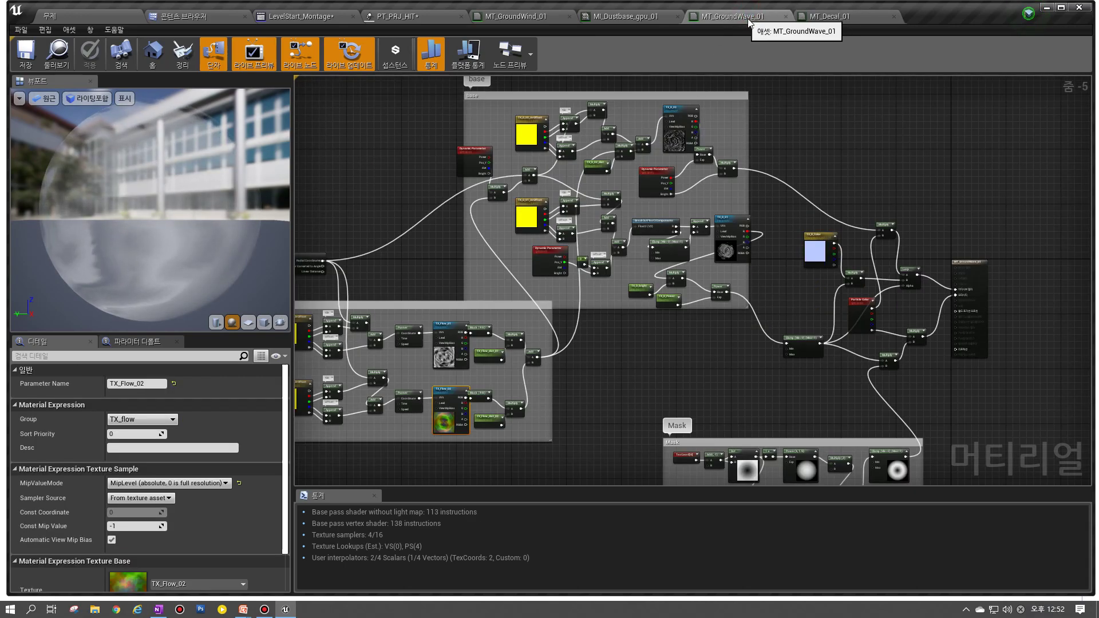
right_drag(611, 332, 576, 296)
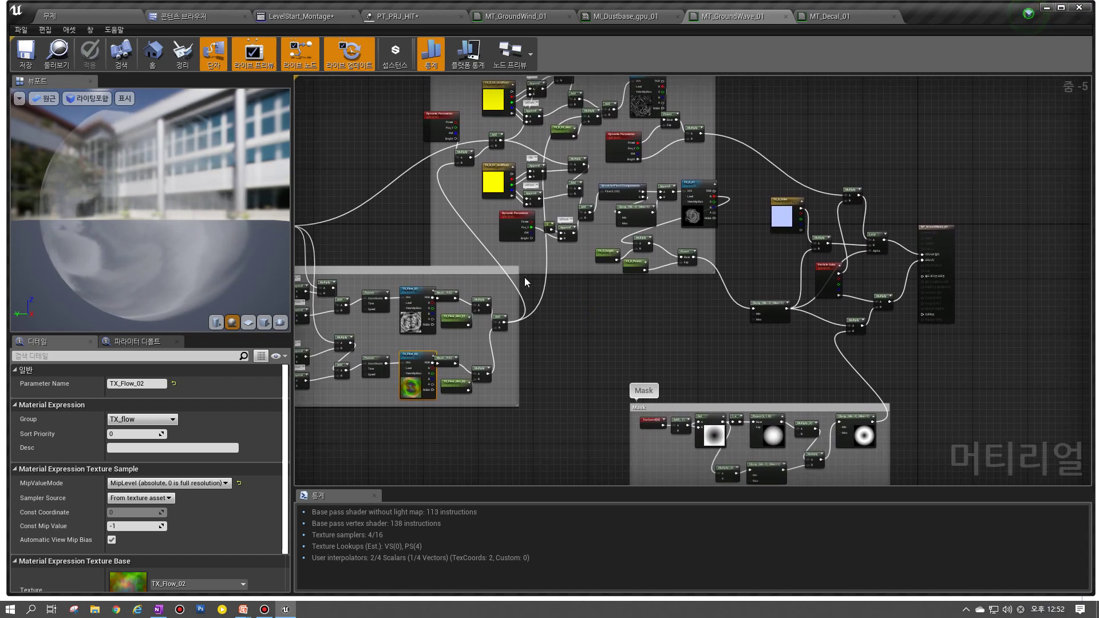
scroll(647, 325, down, 1)
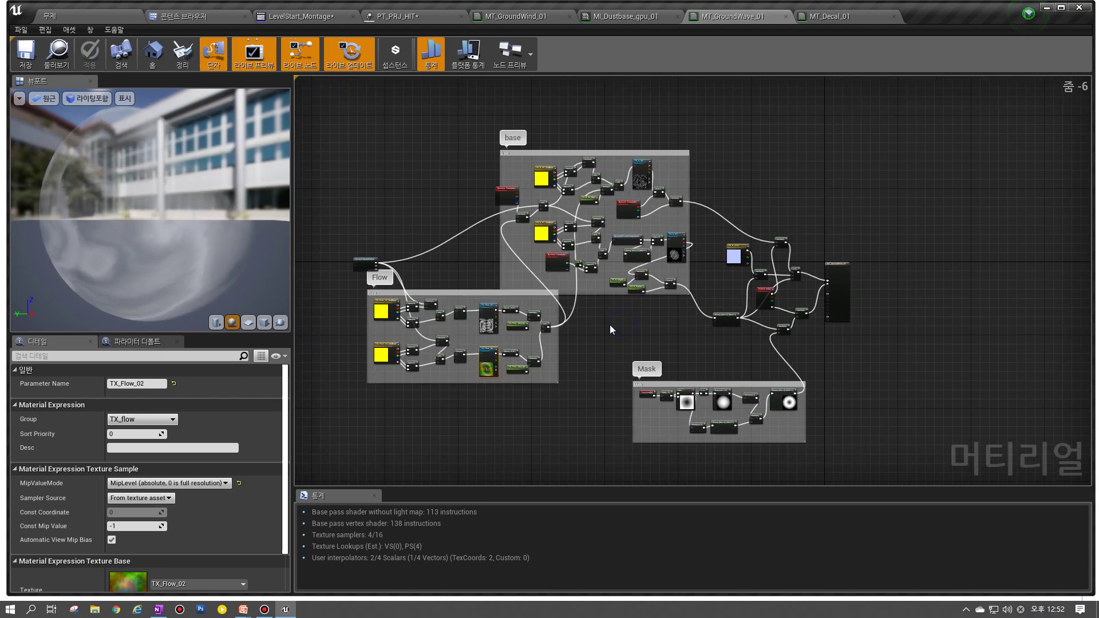
Step: Go back to MT_Decal_01 and inspect the procedural masks in its inline and Outline node groups
click(820, 17)
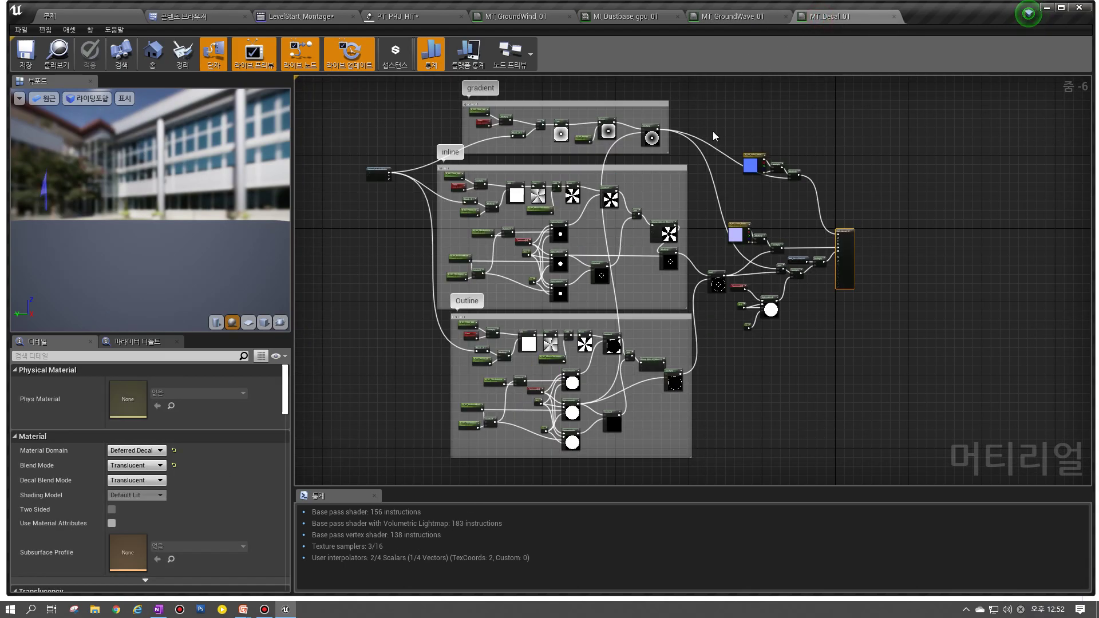
scroll(629, 317, up, 3)
right_drag(629, 317, 625, 265)
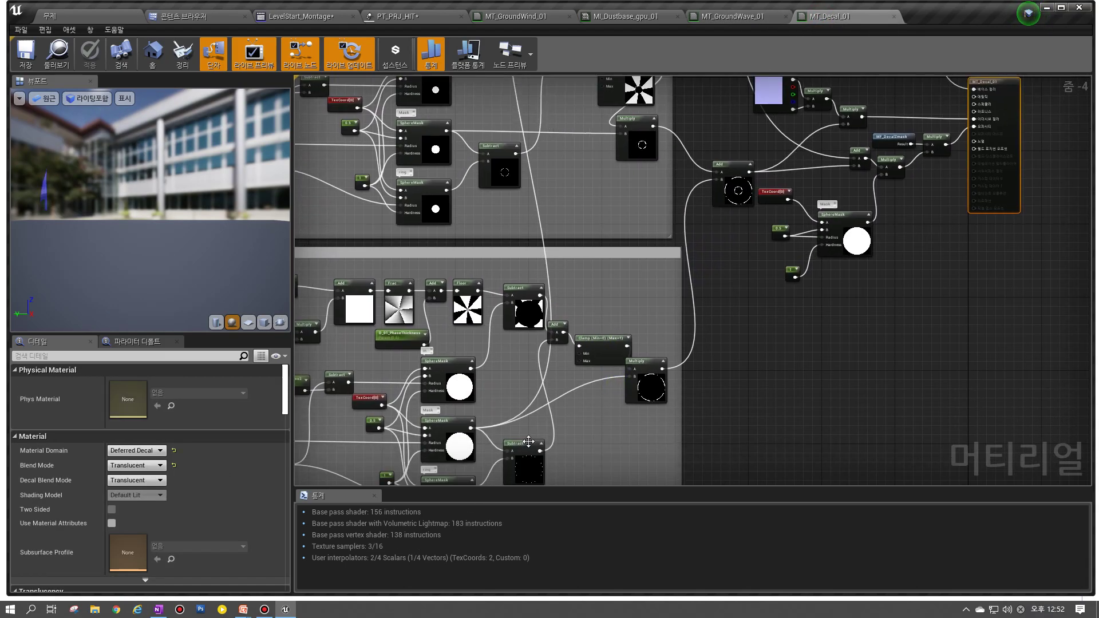
scroll(518, 449, down, 1)
right_drag(485, 466, 479, 429)
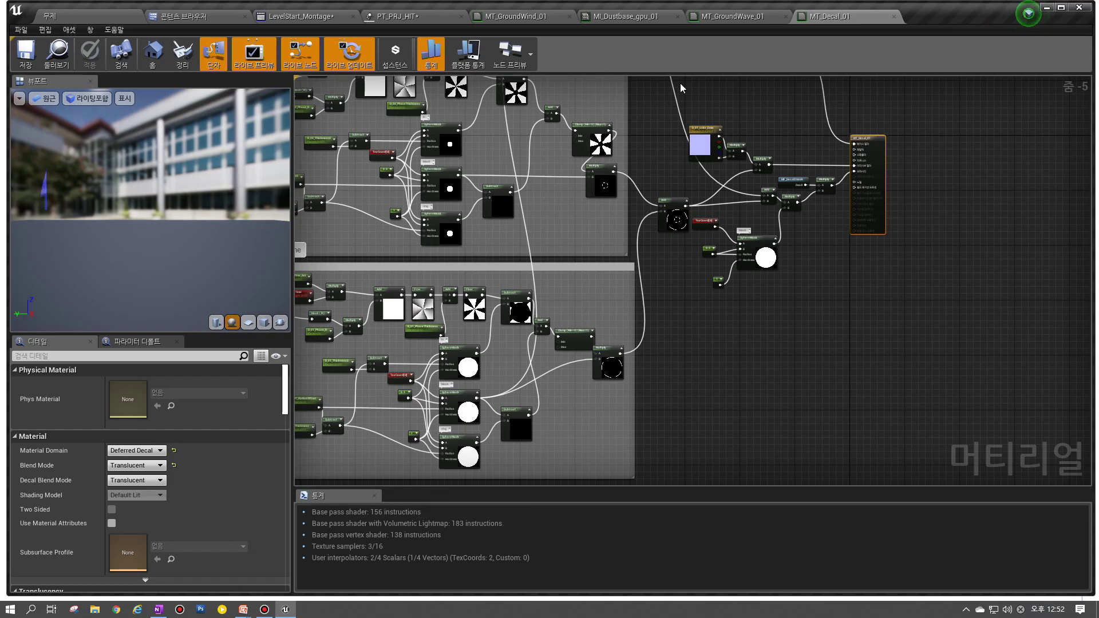
Step: Reopen the MT_GroundWave_01 view and check its texture sampler statistic against the texture nodes in the Flow and base groups
click(723, 20)
scroll(605, 339, up, 4)
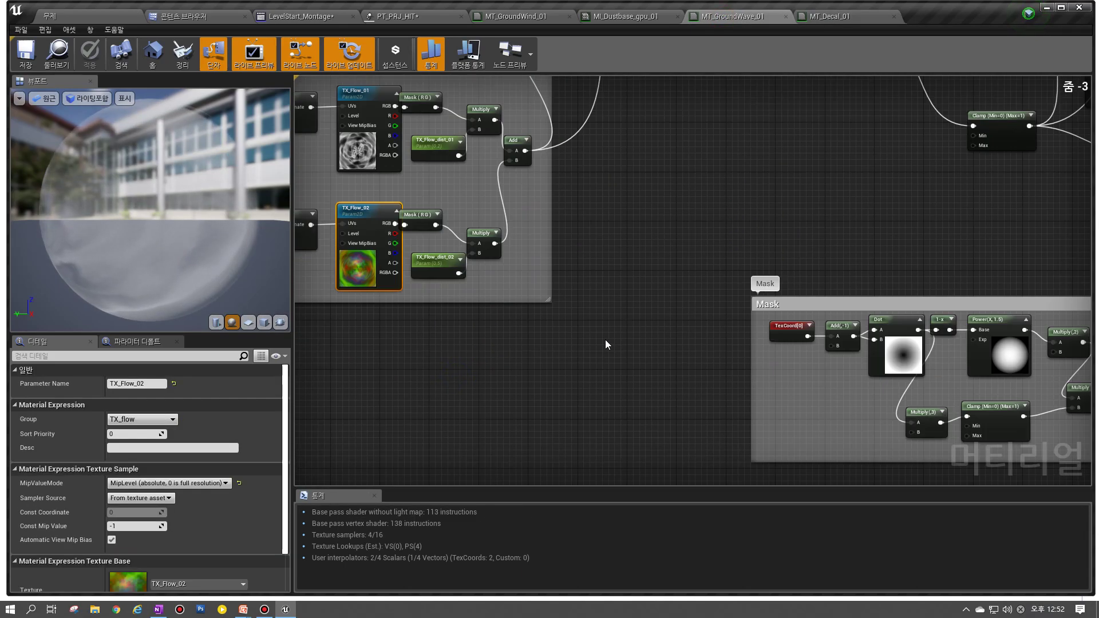
scroll(596, 363, down, 2)
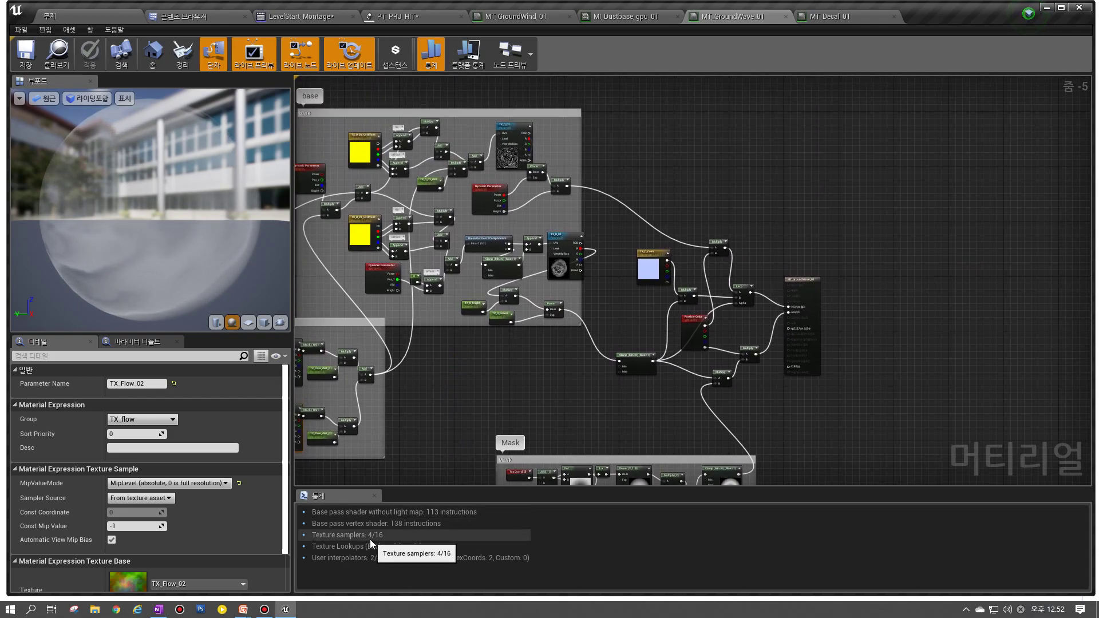
right_drag(504, 368, 574, 314)
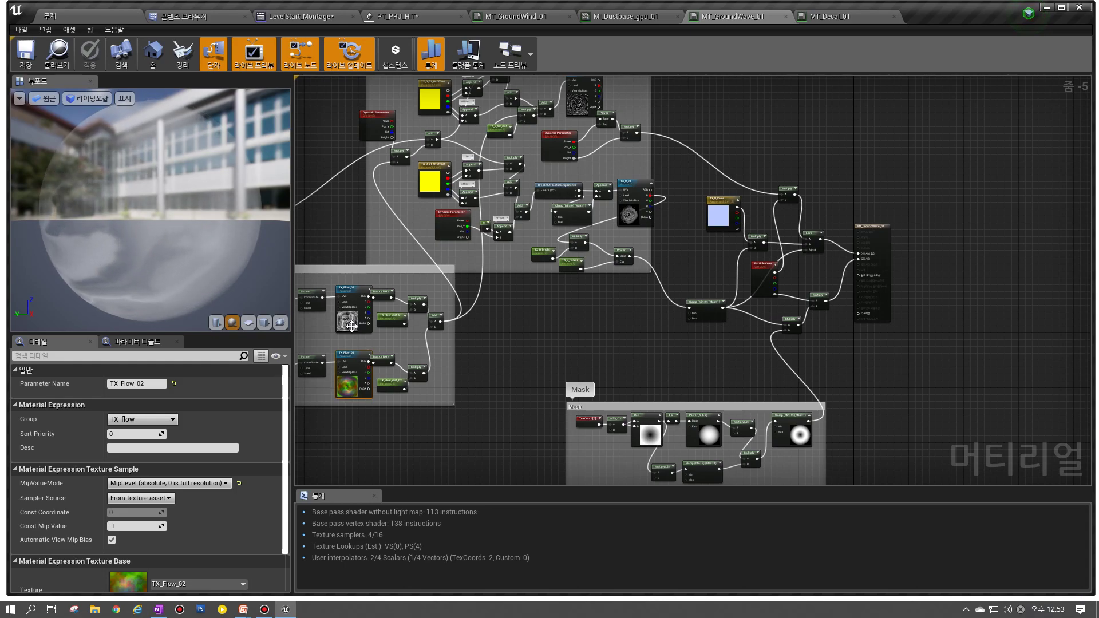
scroll(616, 219, up, 2)
scroll(616, 218, down, 4)
scroll(634, 232, up, 1)
right_drag(628, 251, 611, 367)
scroll(595, 329, up, 1)
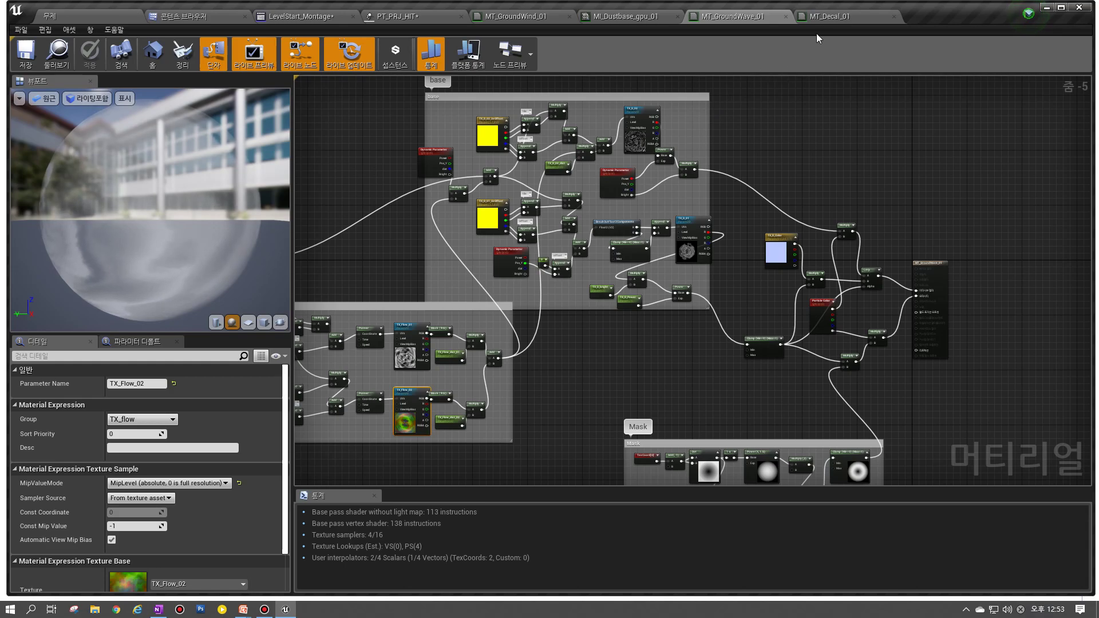
Step: Compare the base pass instruction statistics of MT_Decal_01 with those of MT_GroundWave_01
click(827, 16)
right_drag(528, 313, 598, 357)
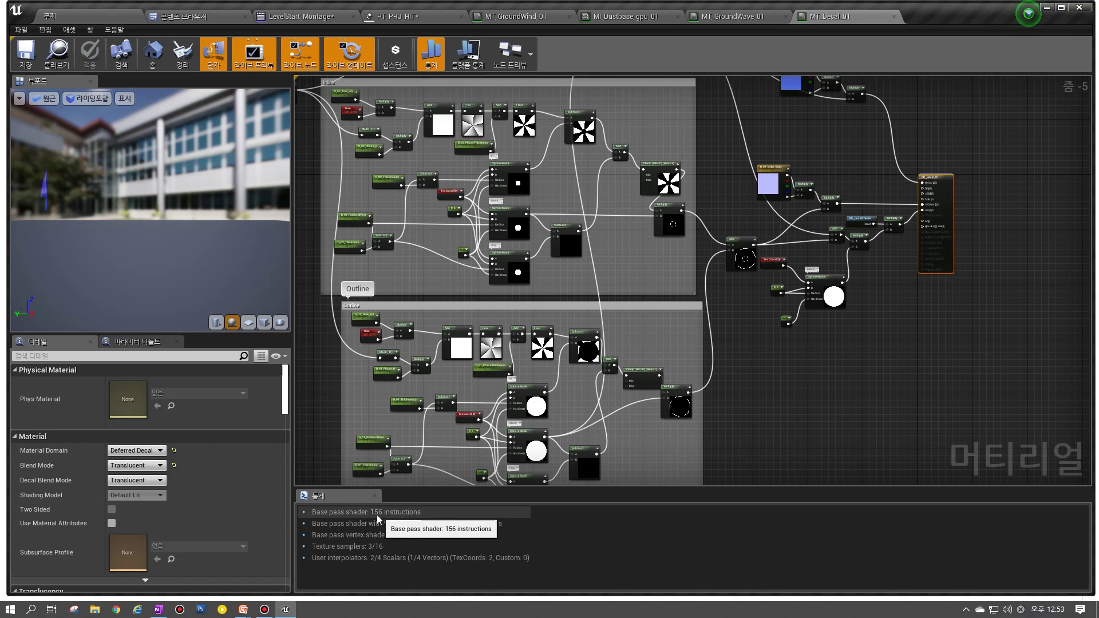
click(723, 16)
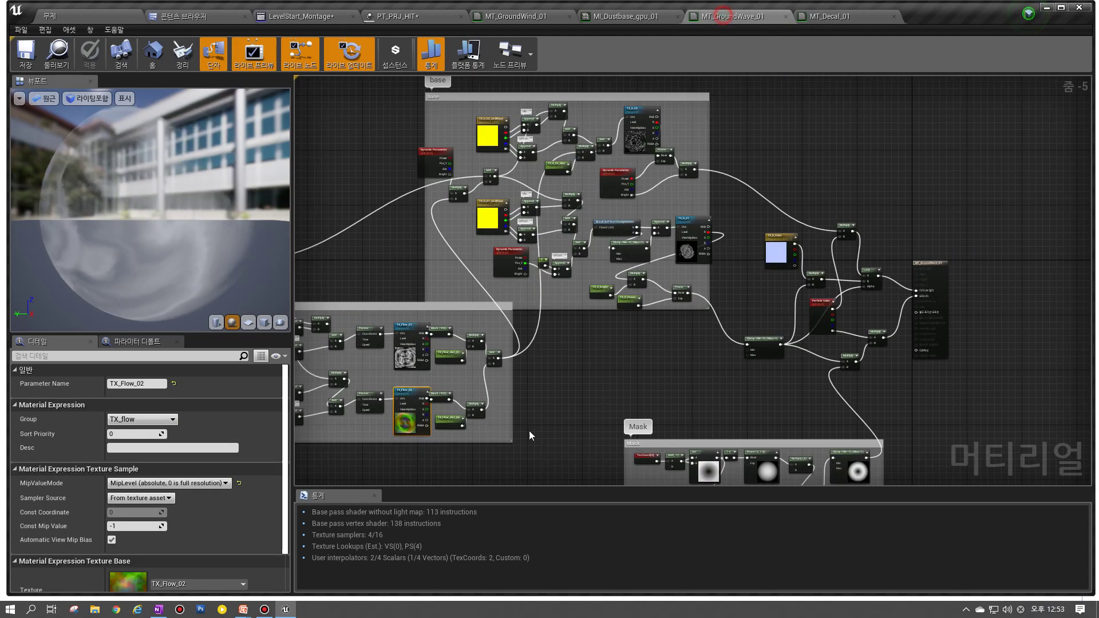
click(820, 17)
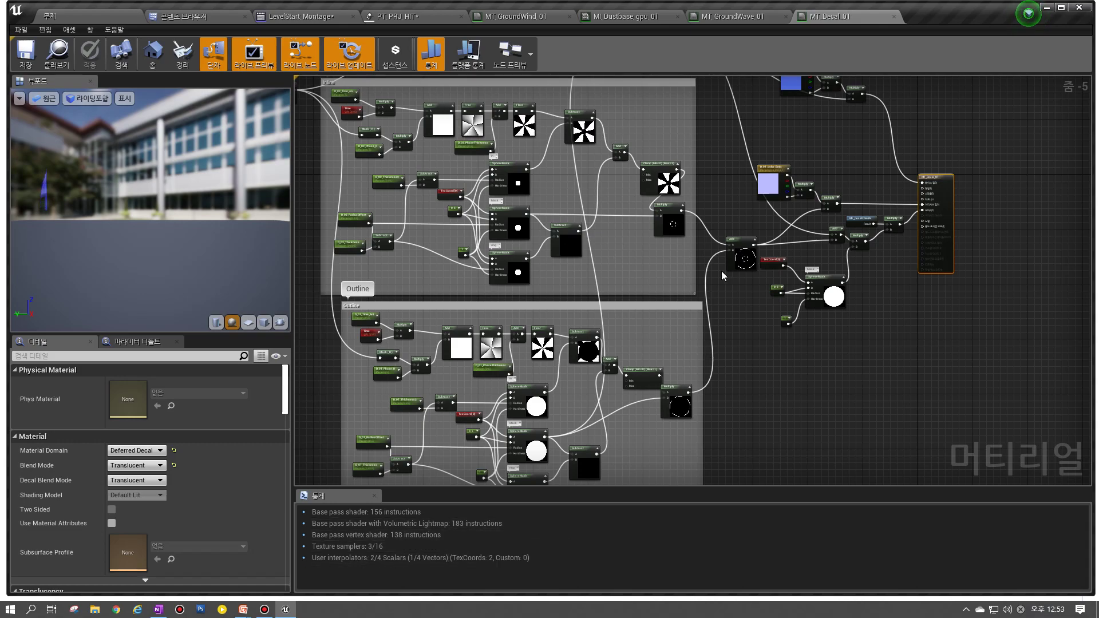
Step: Review MT_Decal_01's whole graph with its gradient, inline and Outline groups, and compare it with the MT_GroundWave_01 graph
right_drag(522, 360, 511, 319)
scroll(530, 310, up, 1)
scroll(530, 310, down, 2)
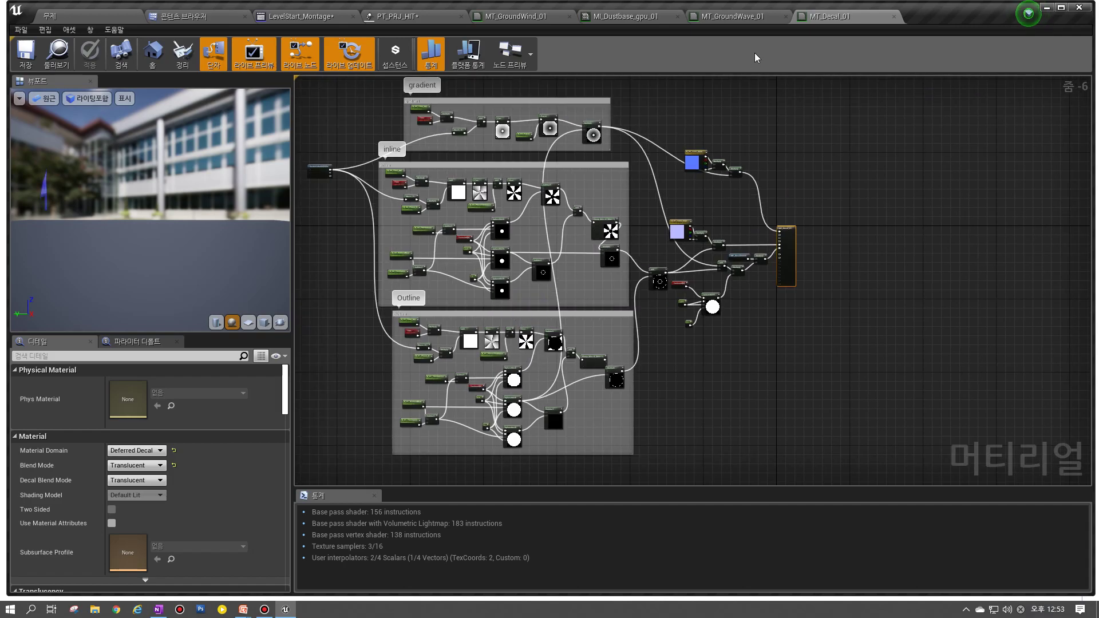
click(754, 16)
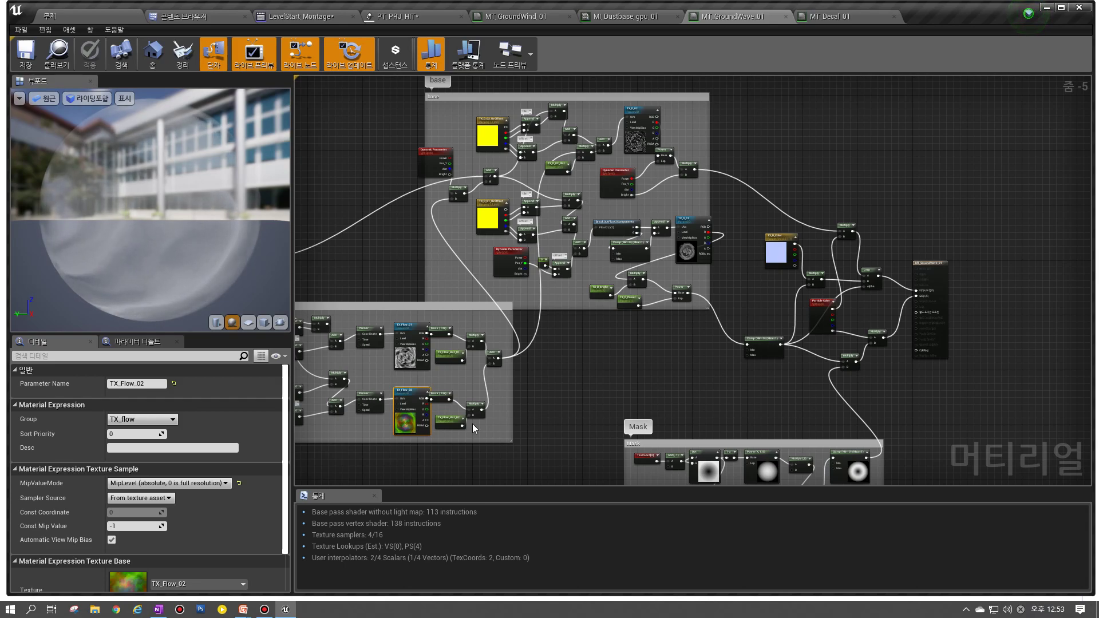
Step: Inspect the mask nodes in MT_Decal_01's Outline group and check the material's base pass shader and texture sampler statistics
click(824, 17)
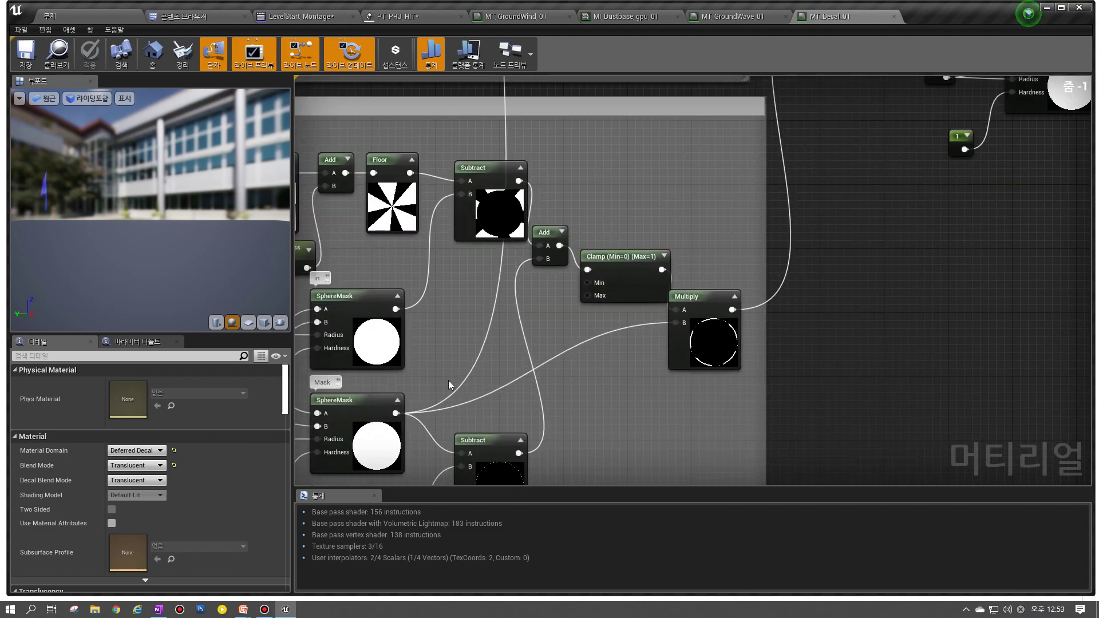
scroll(580, 400, up, 5)
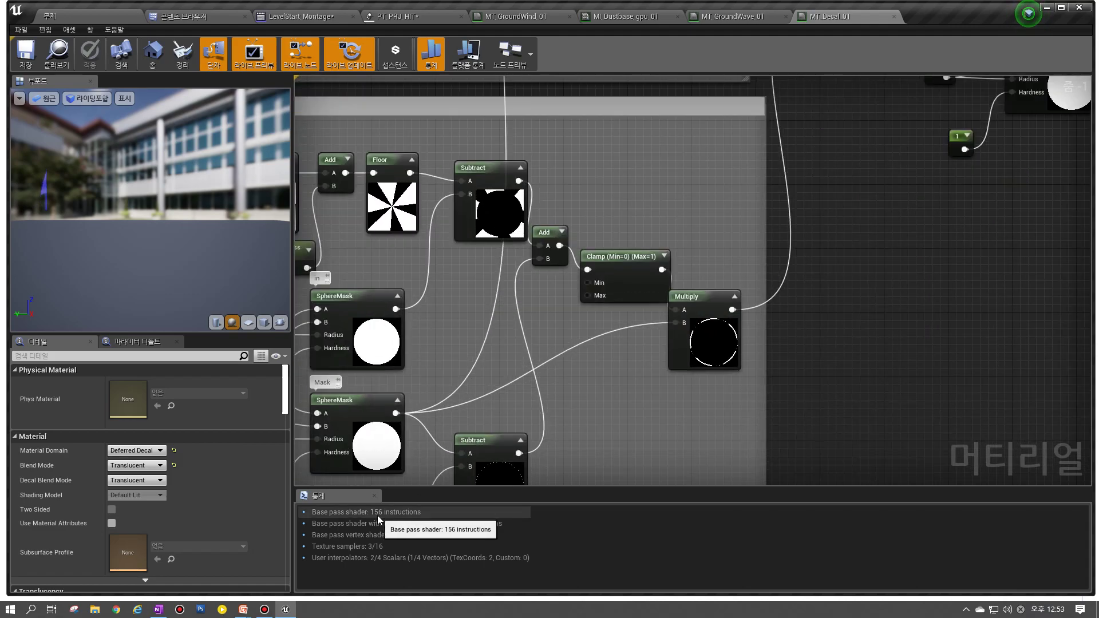
scroll(708, 163, down, 4)
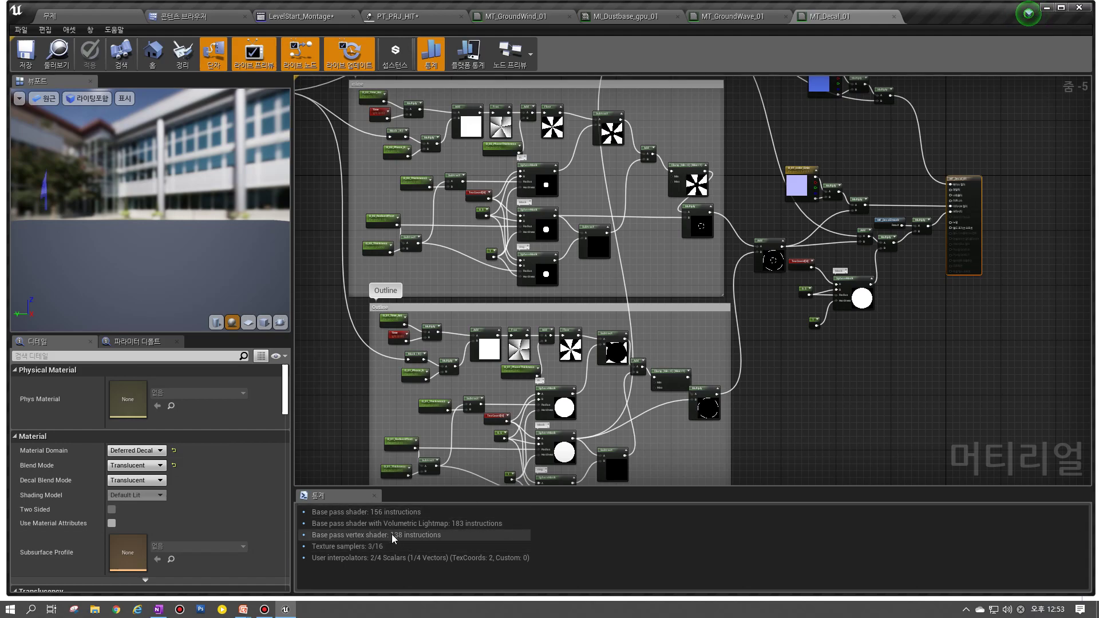
click(395, 514)
click(387, 550)
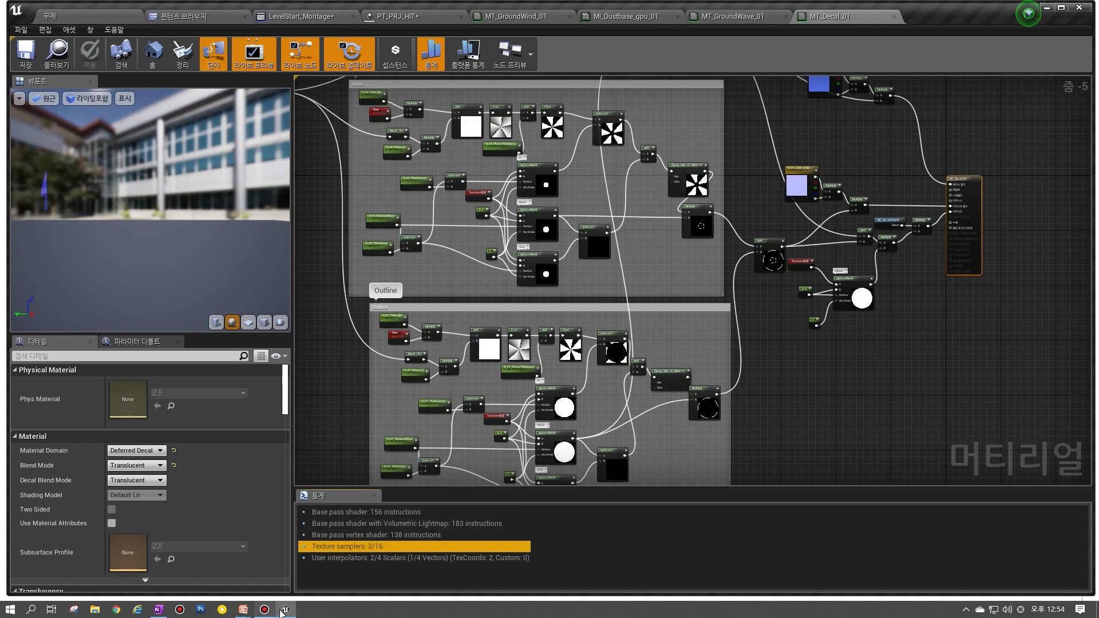
Step: Return to the PT_PRJ_HIT particle system and set its preview to the Shader Complexity view mode
click(285, 610)
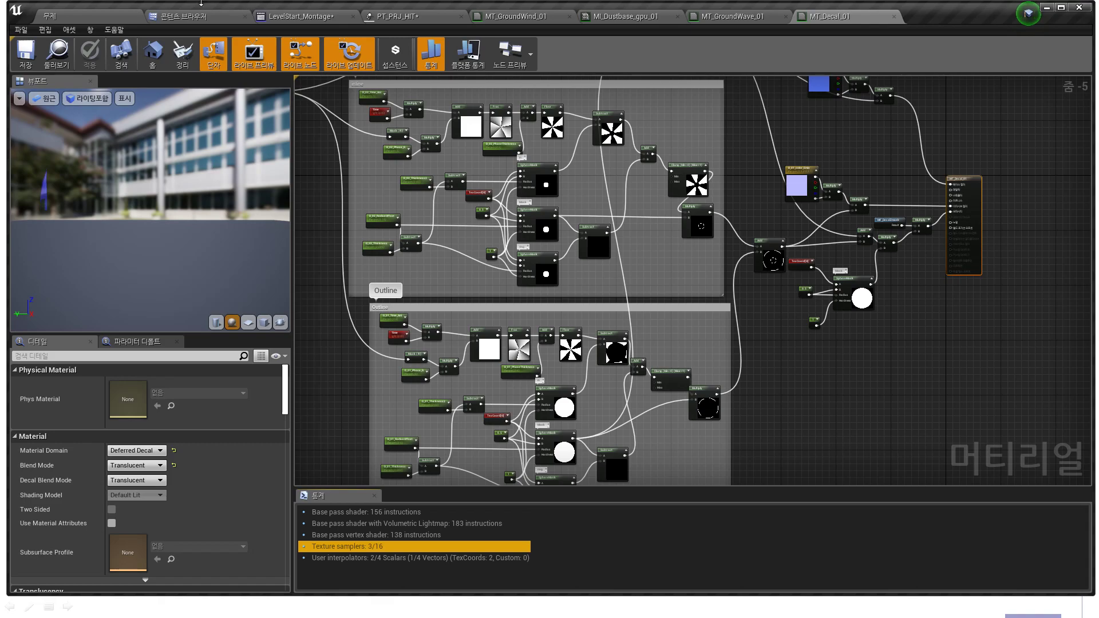
click(72, 17)
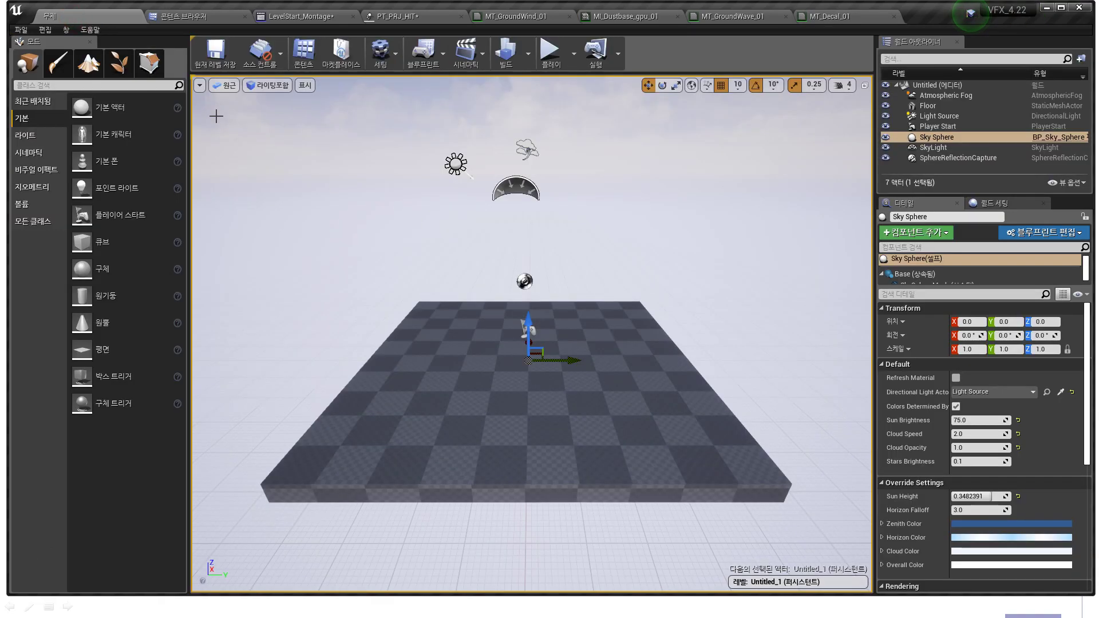
click(518, 18)
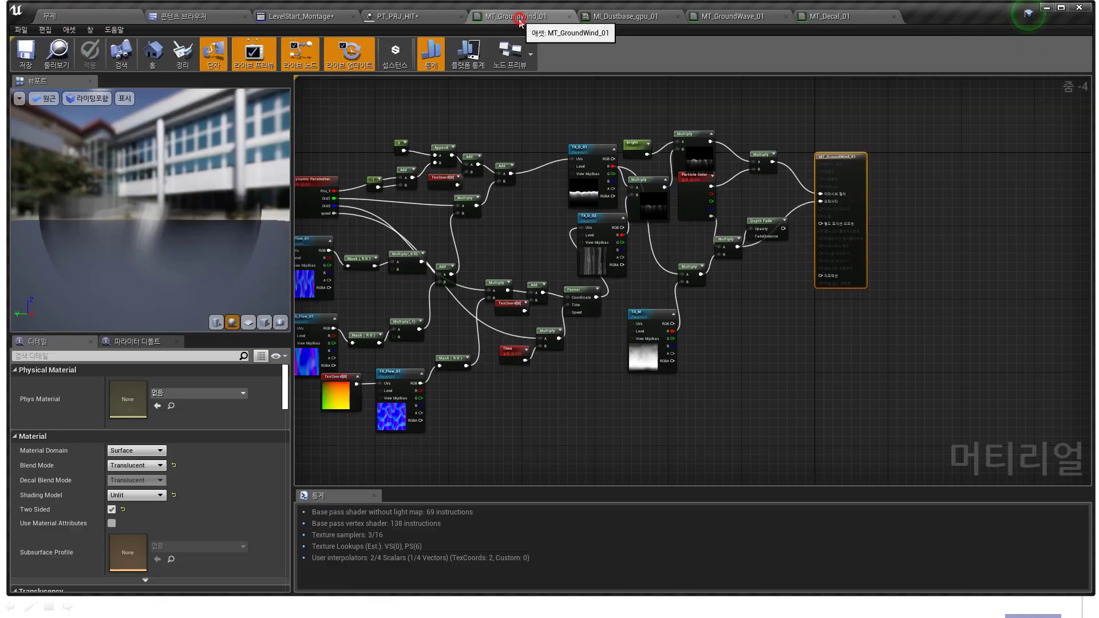
click(100, 17)
click(733, 17)
click(401, 17)
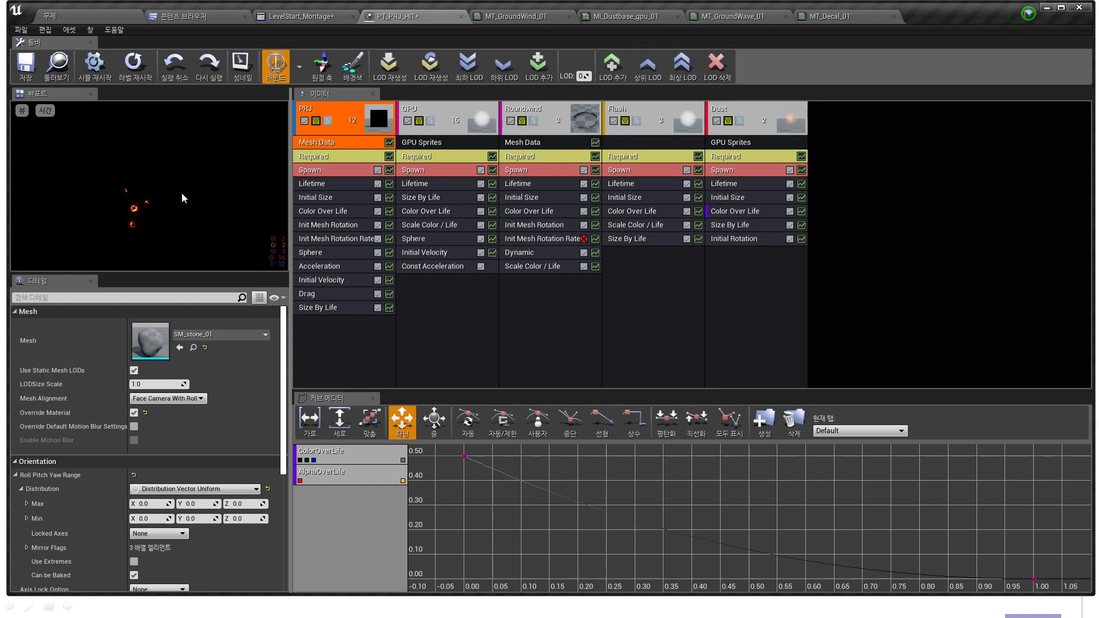
click(22, 110)
mouse_move(33, 142)
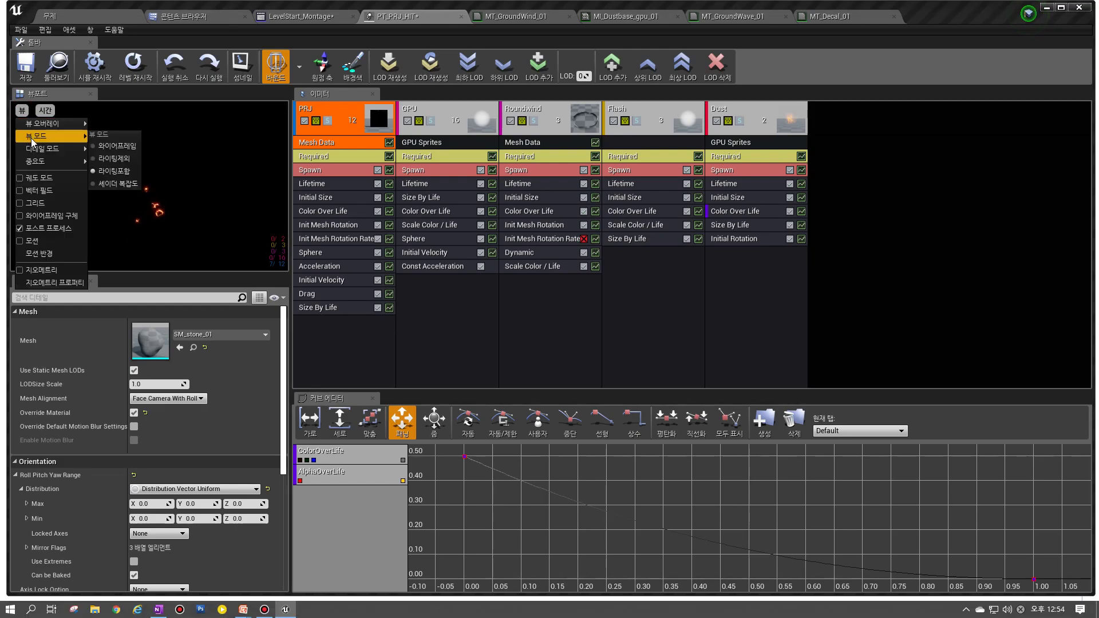
click(117, 183)
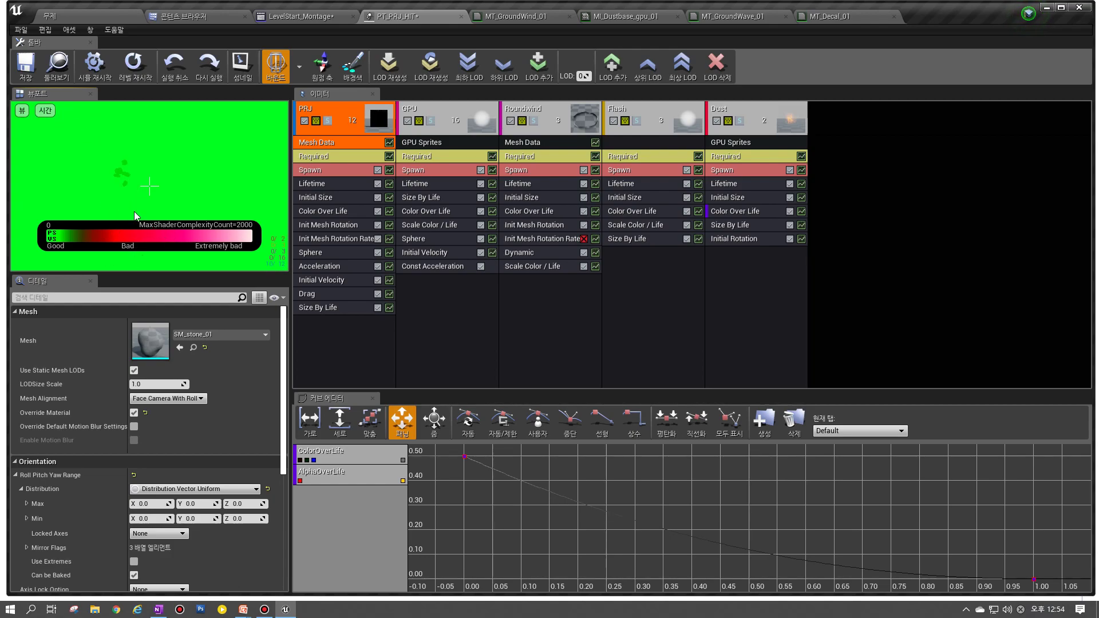
Step: Set the Emitter Duration of the PRJ emitter to 0.1 in its Required module
click(326, 156)
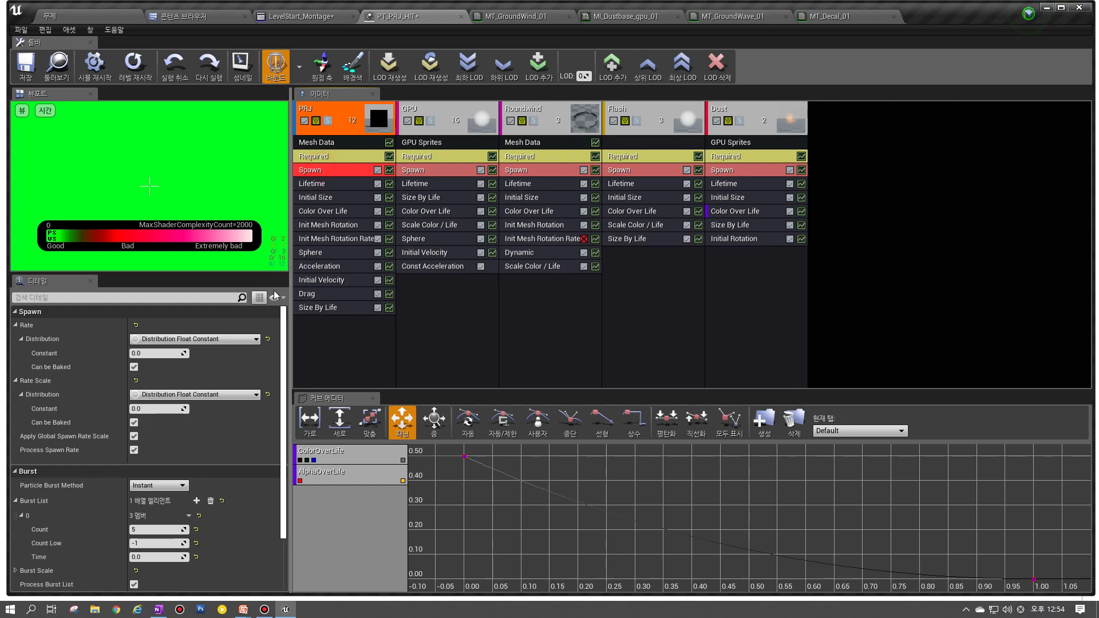
scroll(166, 464, down, 3)
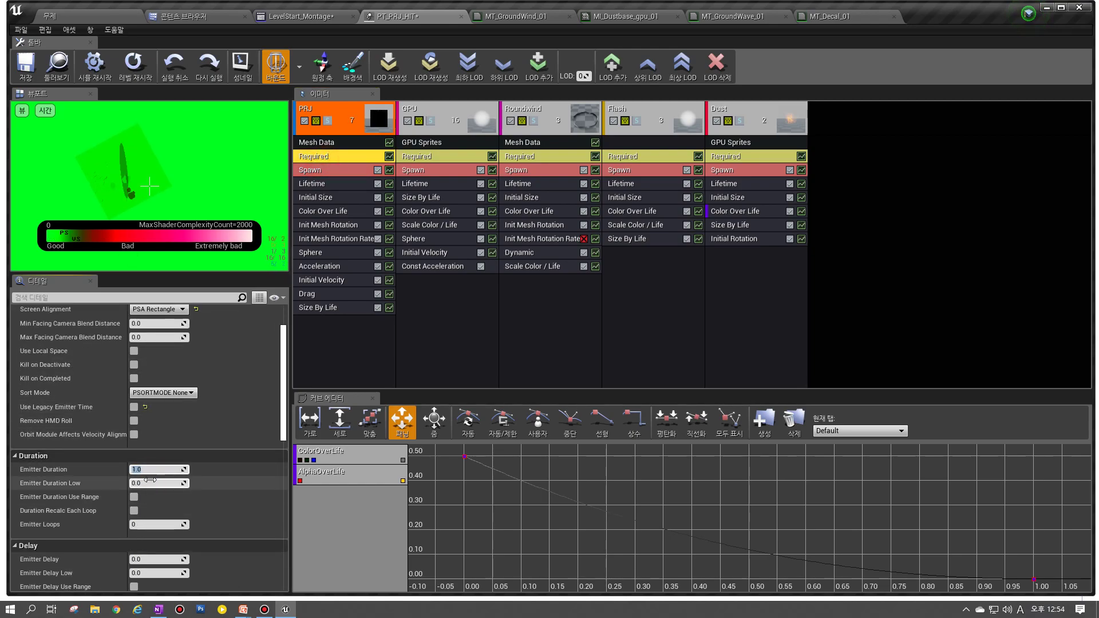
text(0.1)
key(Return)
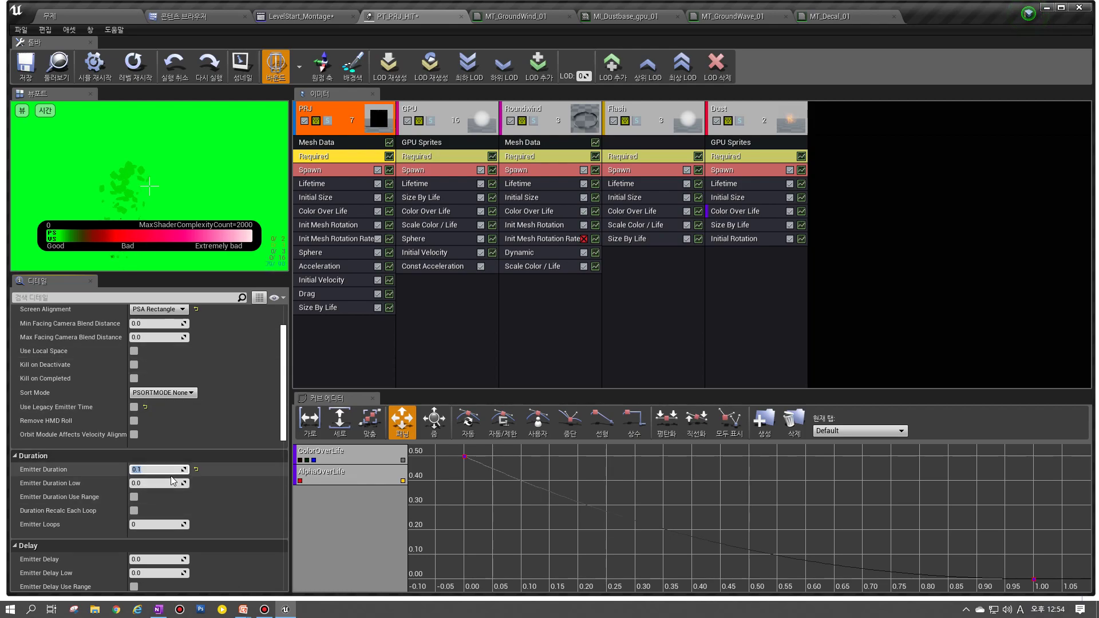
Step: Set the burst count in the PRJ emitter's Spawn module to 500
click(309, 170)
scroll(132, 401, up, 2)
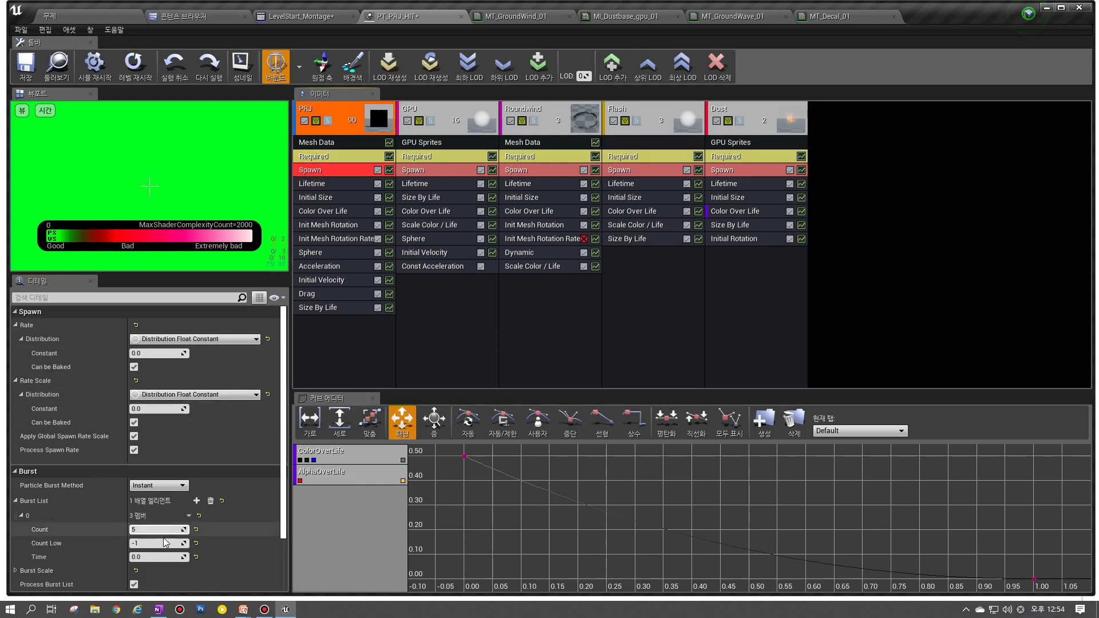
click(150, 530)
text(55)
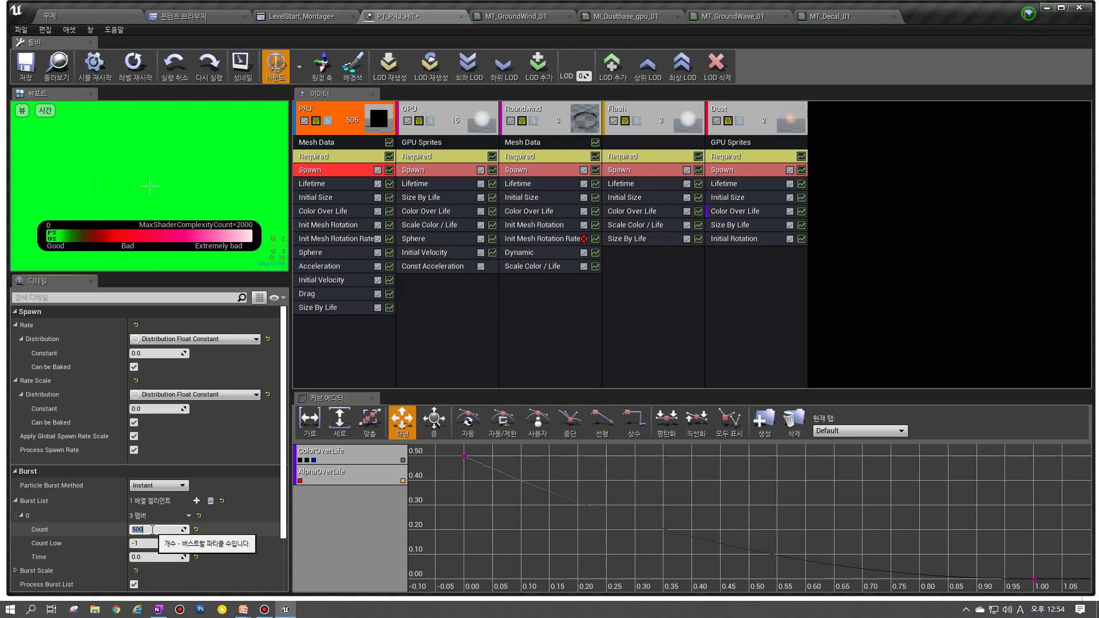
key(Return)
Step: Locate PT_PRJ_HIT among the project assets, place it on the level's floor and raise it to Z 280
click(58, 64)
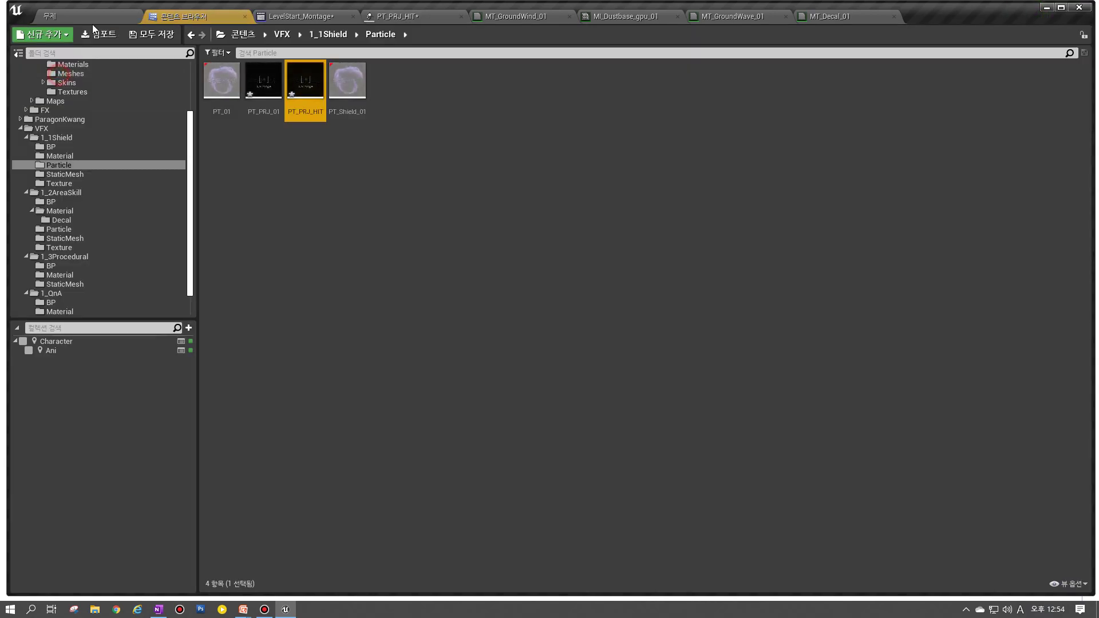
click(92, 23)
right_click(508, 402)
mouse_move(507, 402)
click(583, 452)
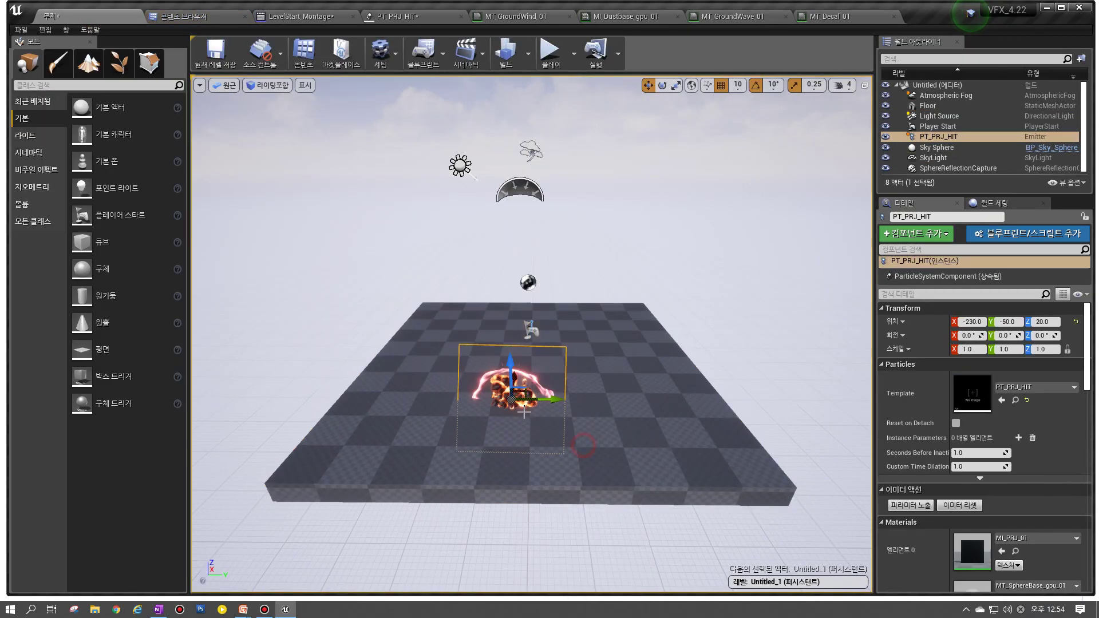
scroll(537, 356, up, 5)
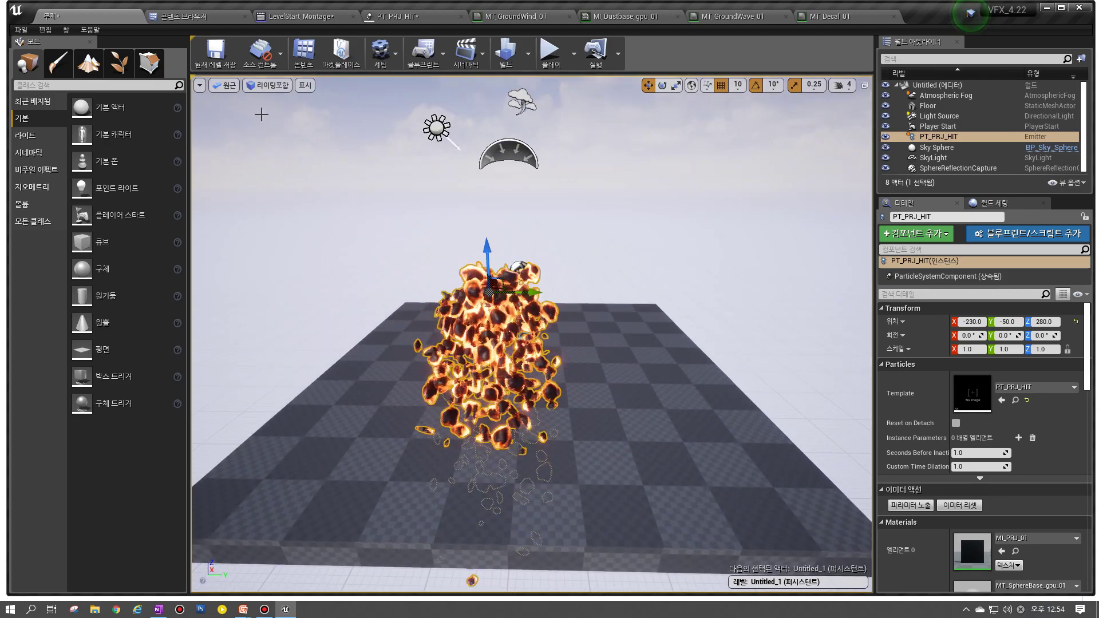
Step: Show the level in the Shader Complexity view mode and examine the PT_PRJ_HIT particles from several angles and distances
click(269, 84)
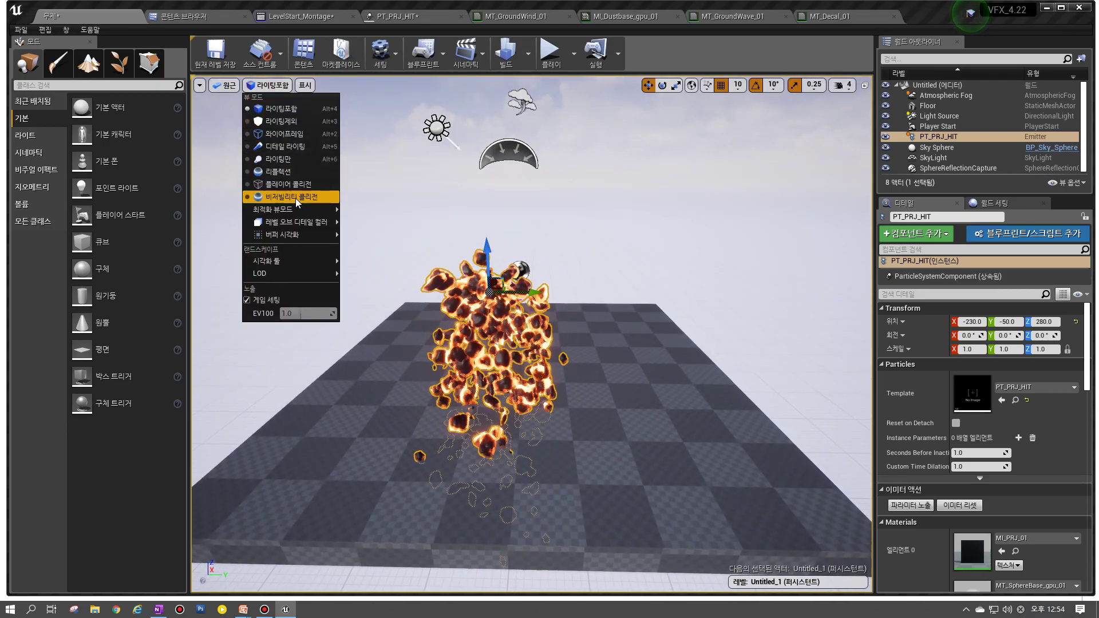
click(325, 211)
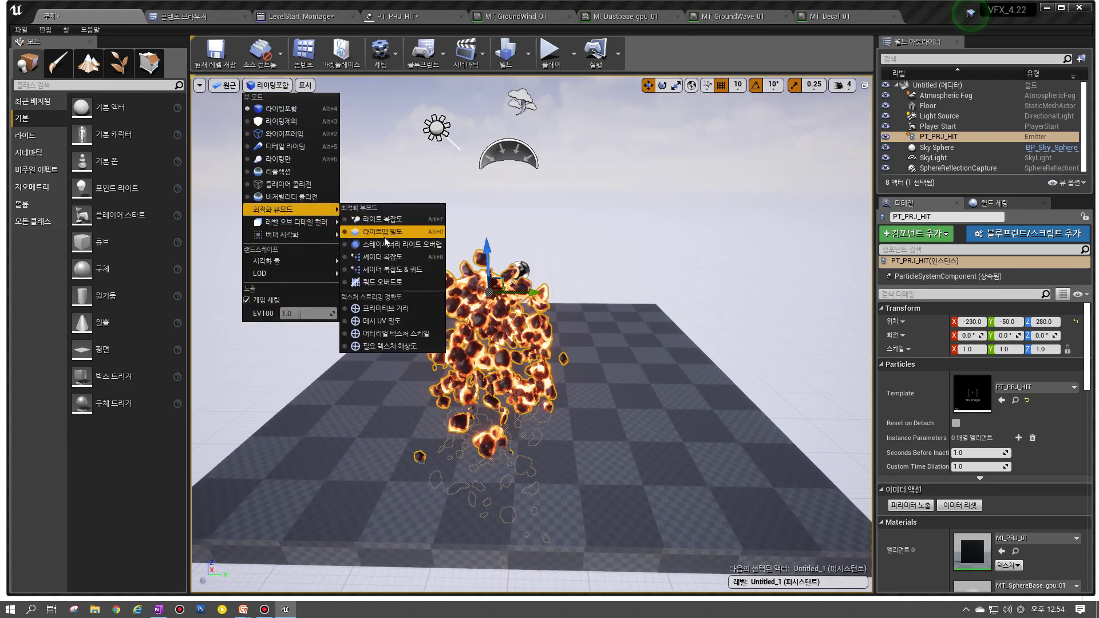
click(401, 257)
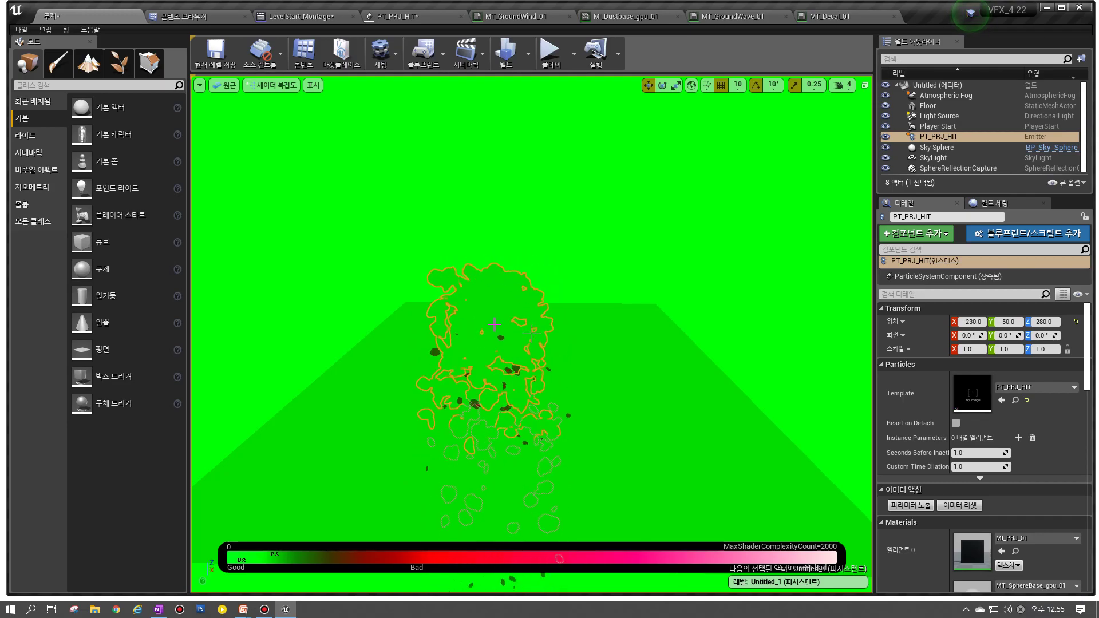
right_drag(531, 333, 531, 334)
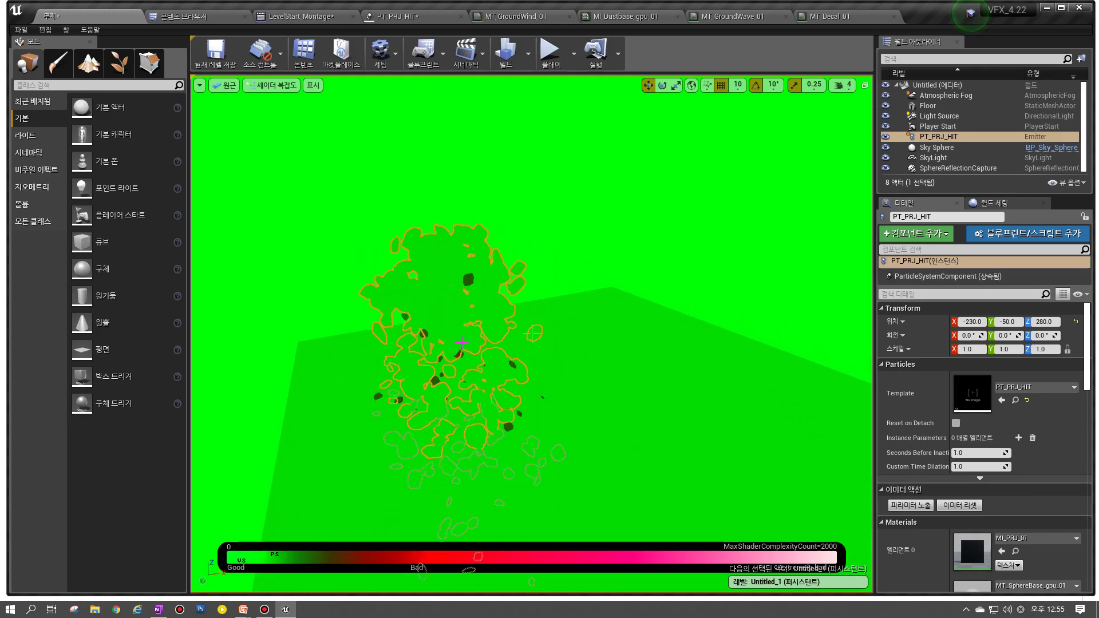
right_drag(531, 334, 532, 334)
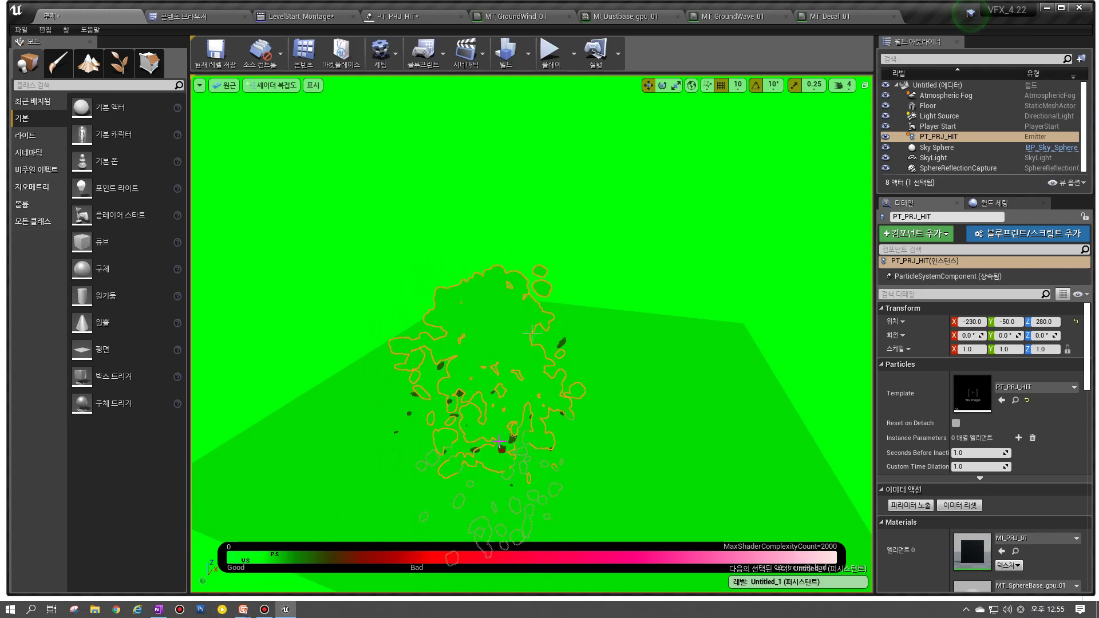
scroll(532, 333, up, 4)
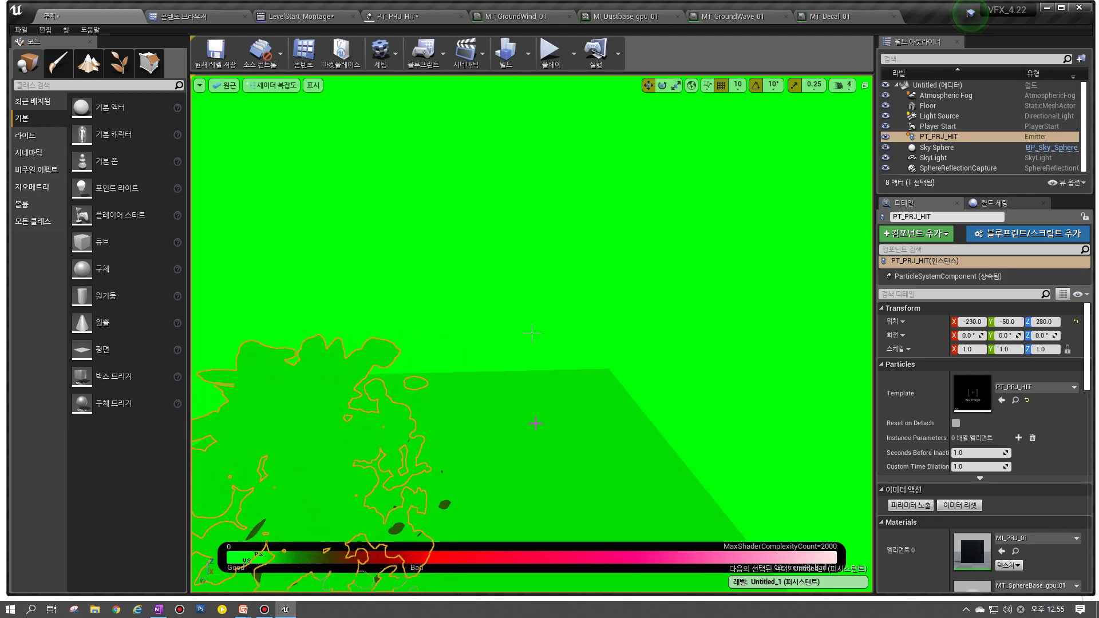
scroll(531, 334, down, 4)
right_drag(532, 334, 532, 334)
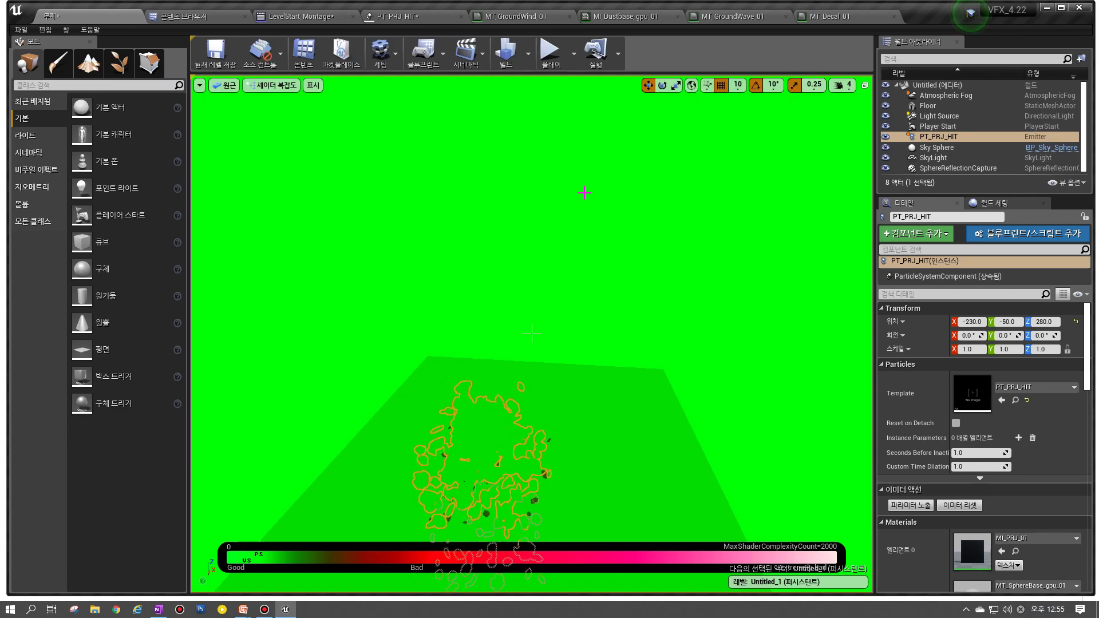
right_drag(617, 413, 636, 416)
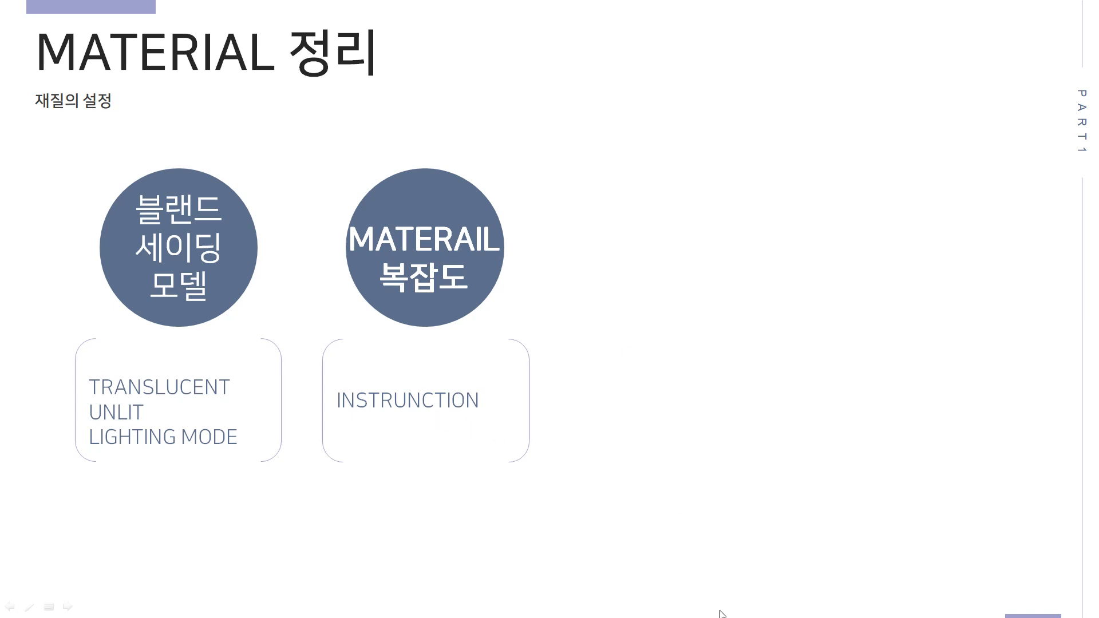
Step: Switch from the slides back to Unreal Editor, review the lit PT_PRJ_HIT burst in the level and reopen its particle system
key(alt+Tab)
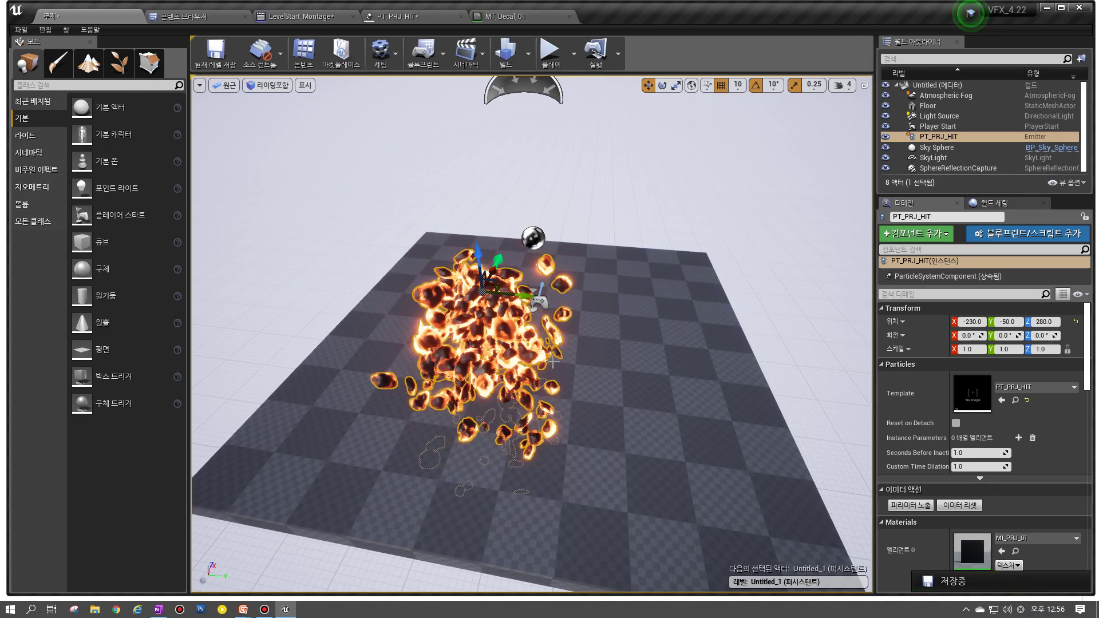
key(s)
right_drag(422, 354, 518, 387)
key(w)
scroll(518, 386, down, 2)
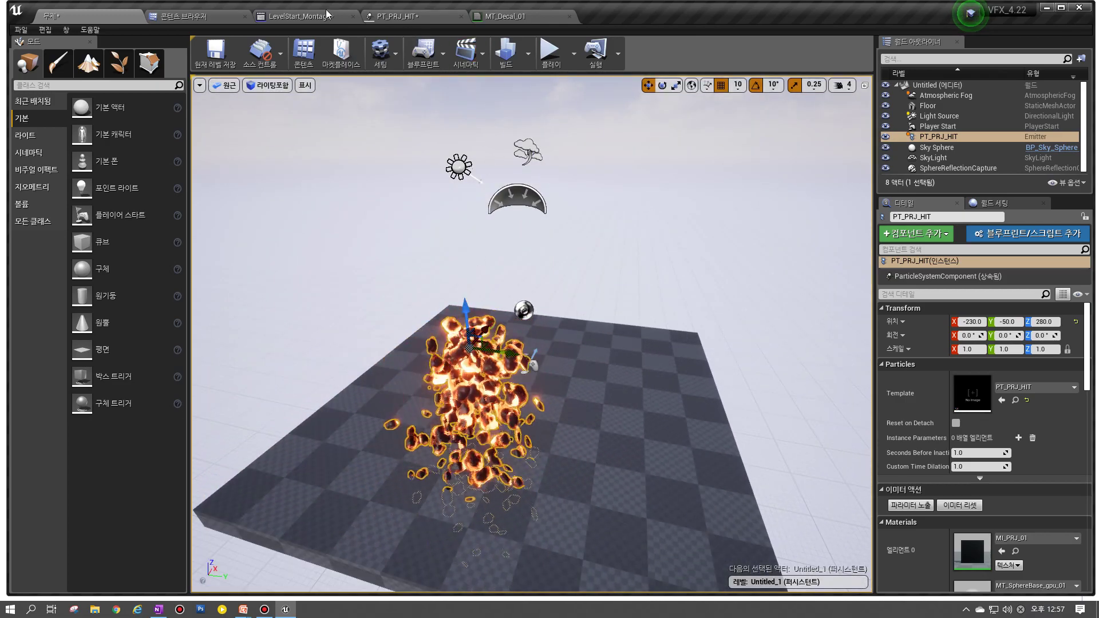
click(531, 18)
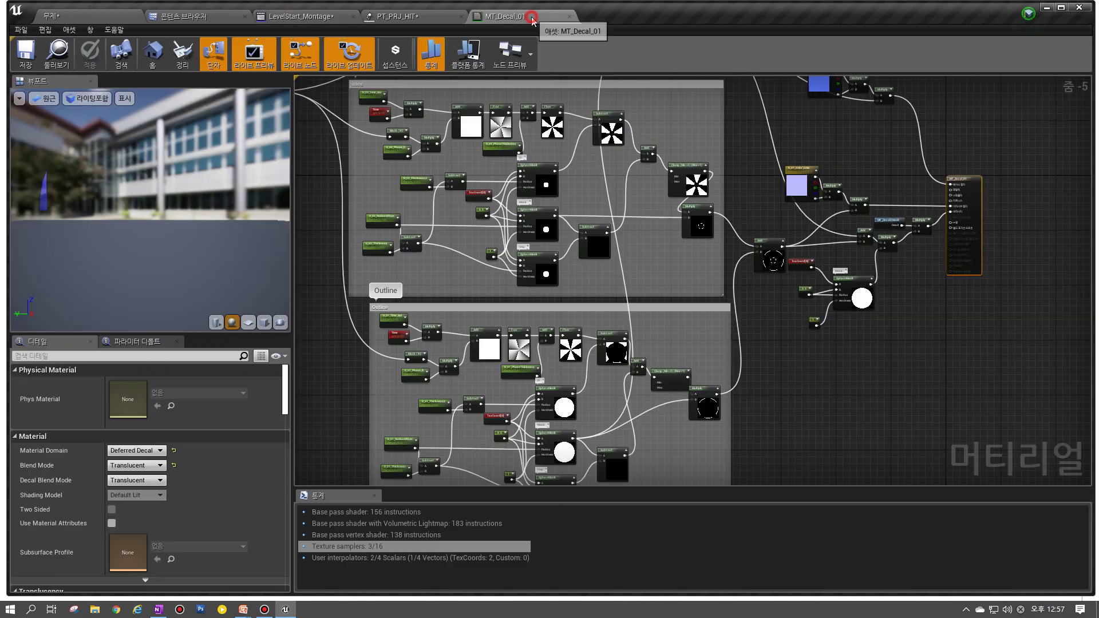
click(413, 16)
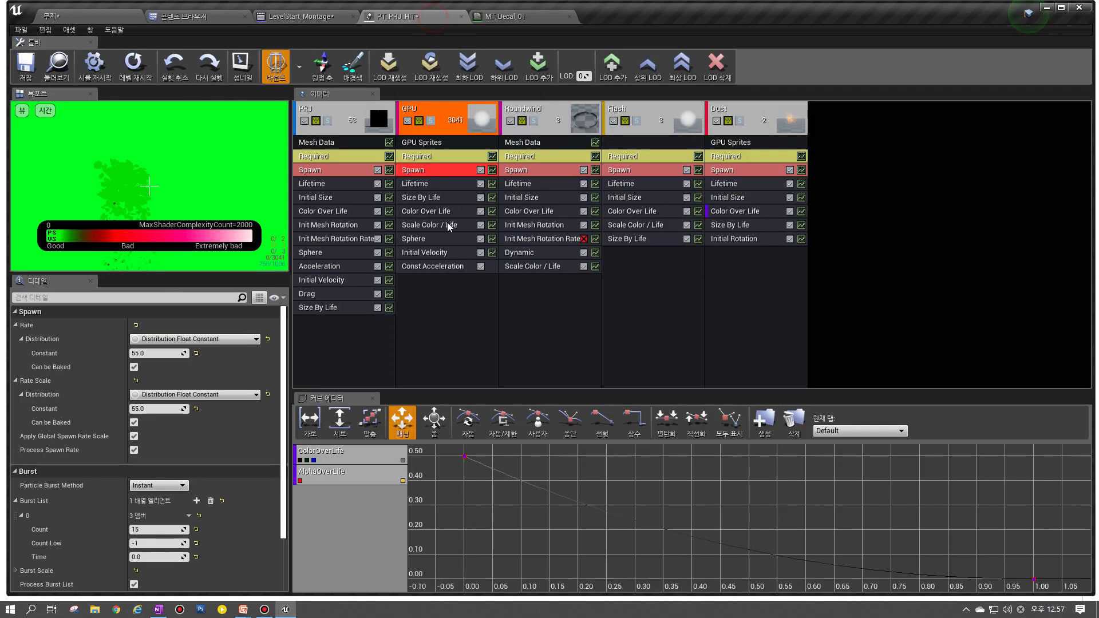
Step: Add an Actor Collision module to the PRJ emitter and set its Collision Completion Option to Freeze
right_click(345, 324)
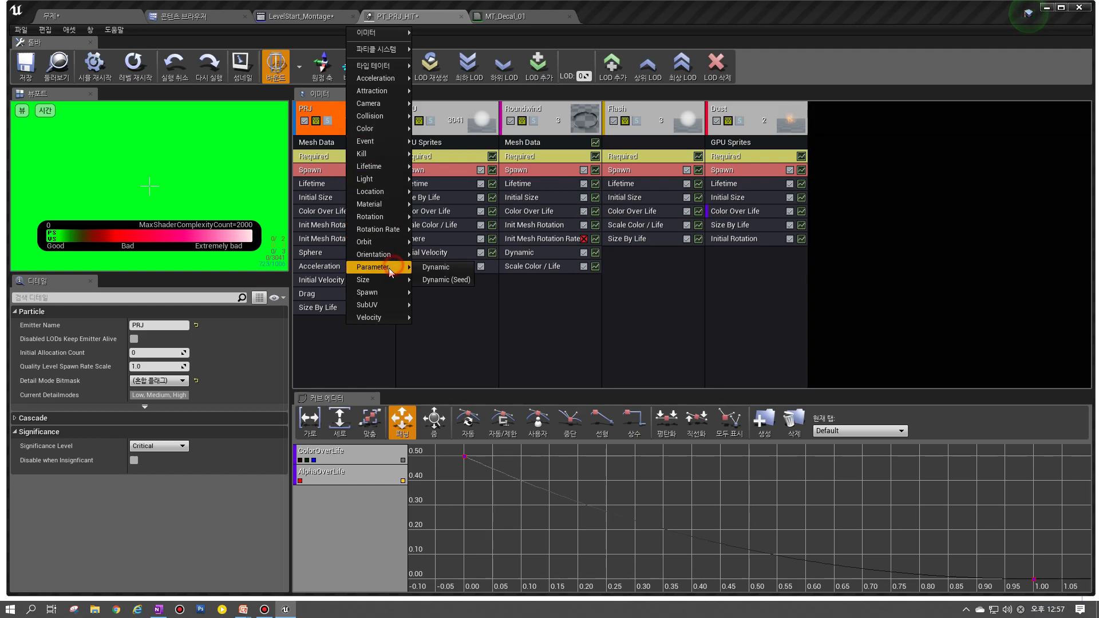
mouse_move(381, 119)
click(438, 116)
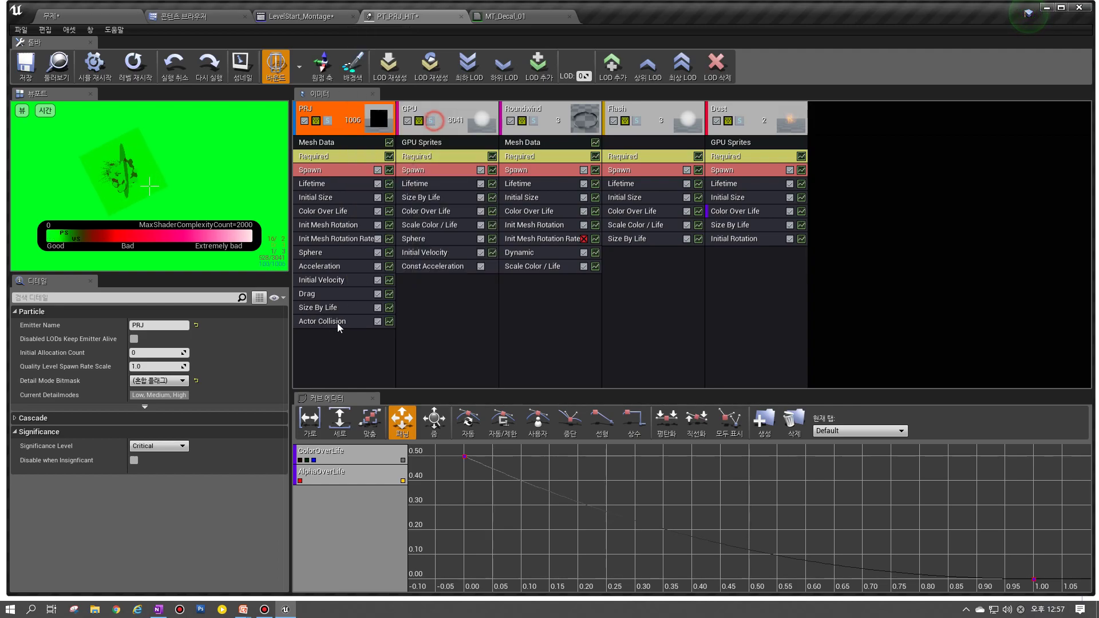
scroll(176, 463, down, 2)
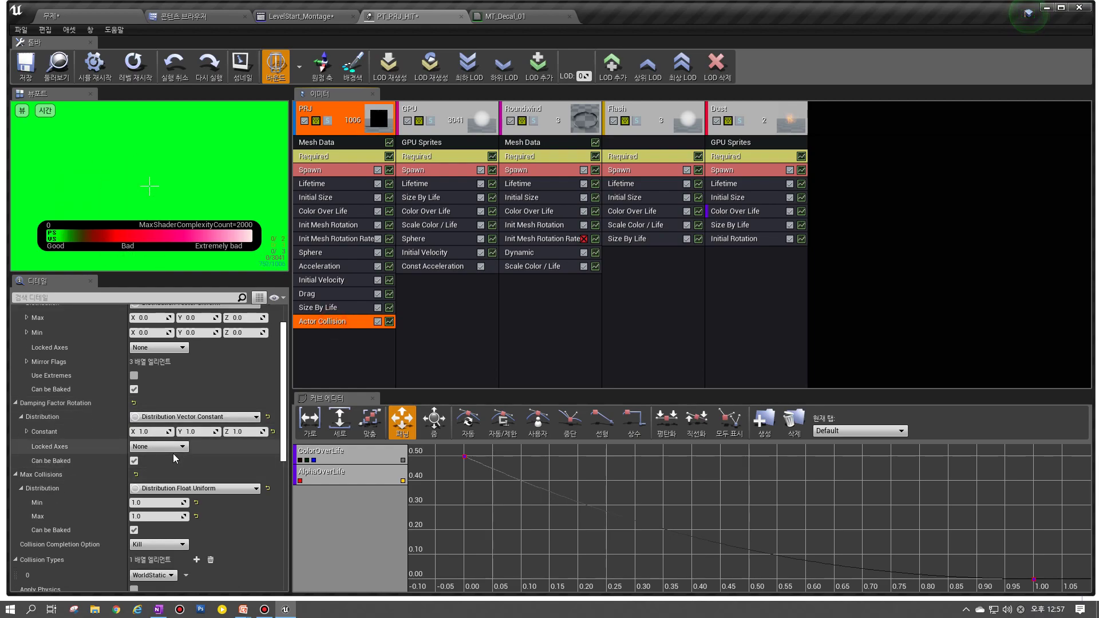
scroll(163, 424, up, 1)
scroll(162, 416, down, 3)
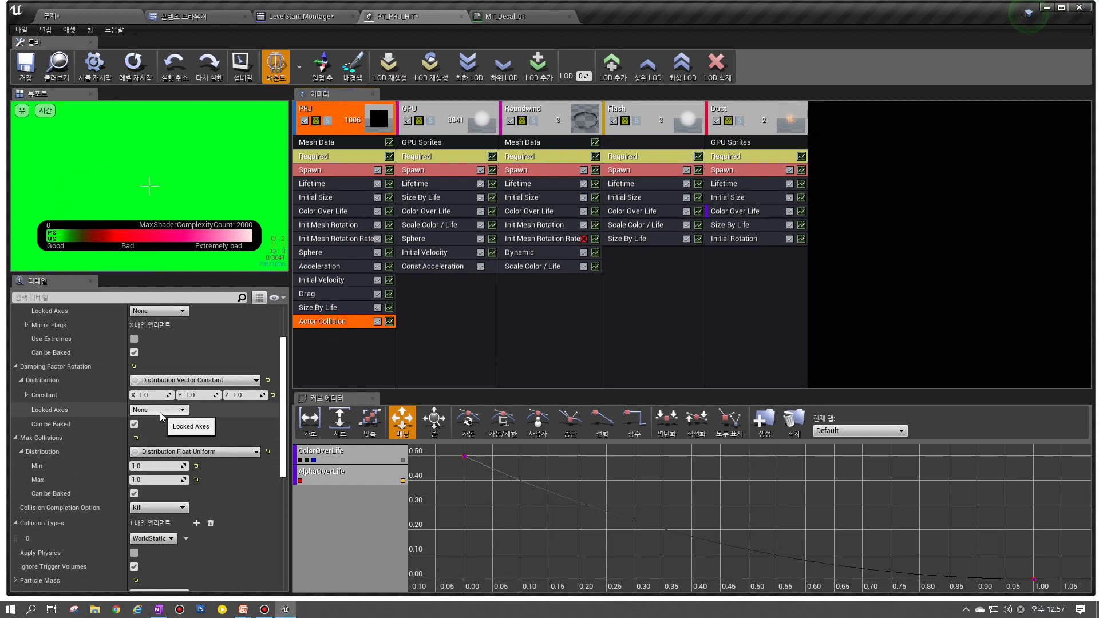
click(173, 470)
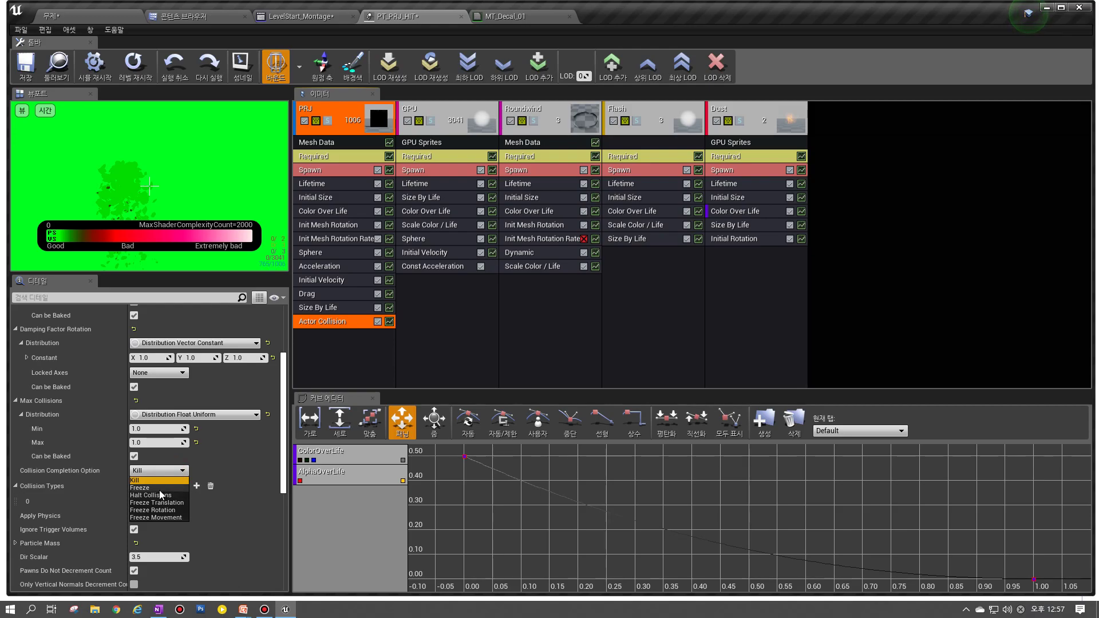
click(150, 487)
Step: Play the level in the editor and watch the PT_PRJ_HIT burst land on the floor
click(82, 17)
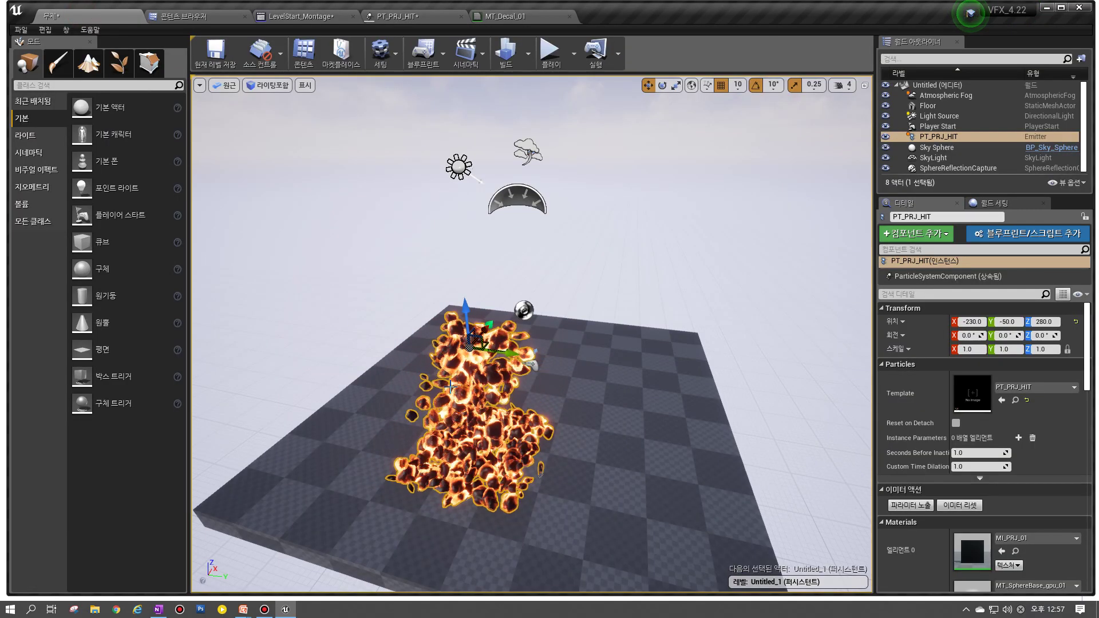
right_drag(616, 251, 618, 272)
click(550, 53)
key(s)
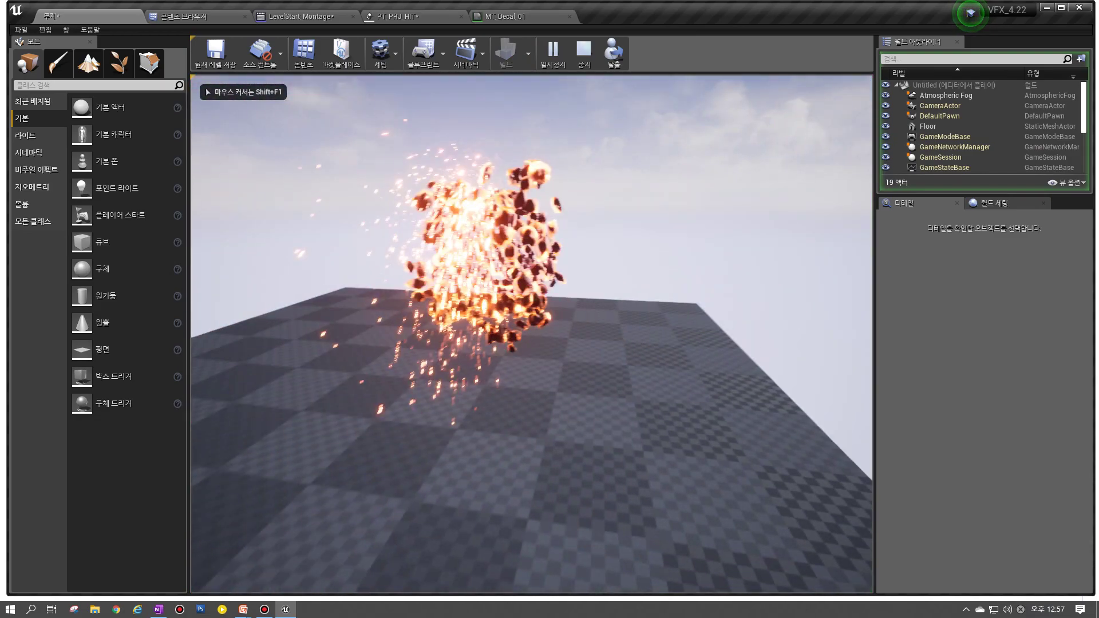
key(d)
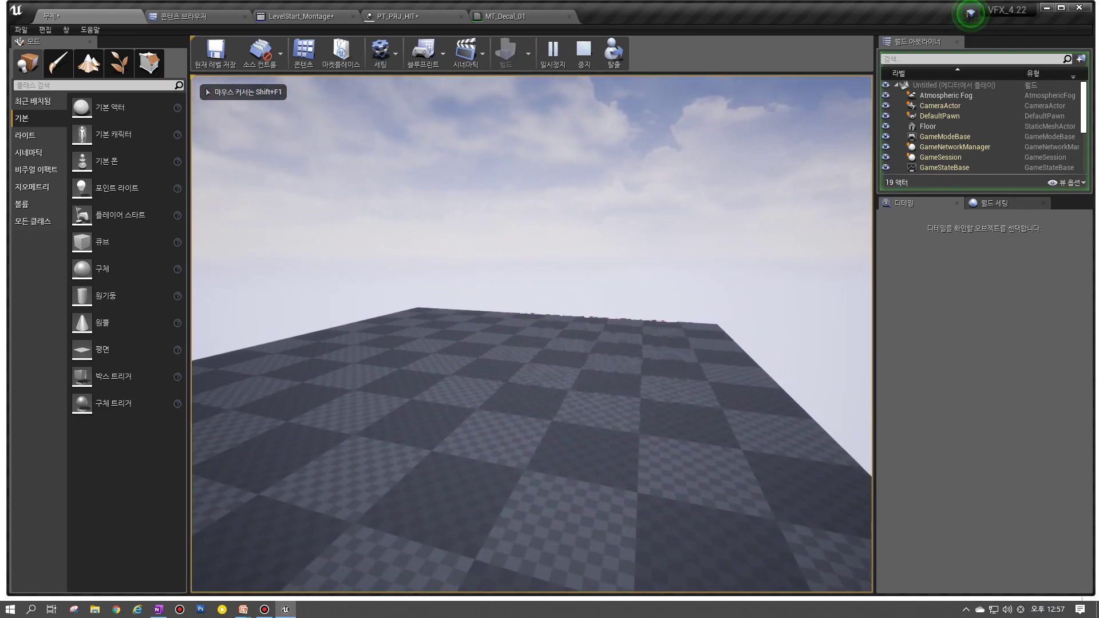
Step: Run the console command stat unit during play to display the frame timings
key(grave)
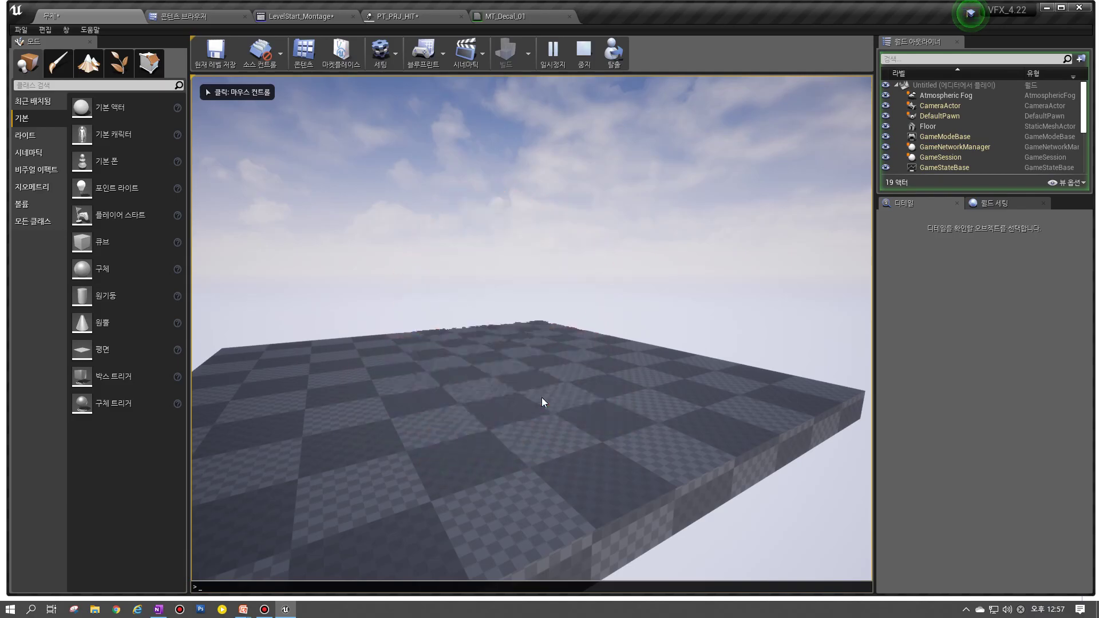
text(unit)
key(BackSpace)
key(BackSpace)
key(BackSpace)
key(BackSpace)
text(stat unit)
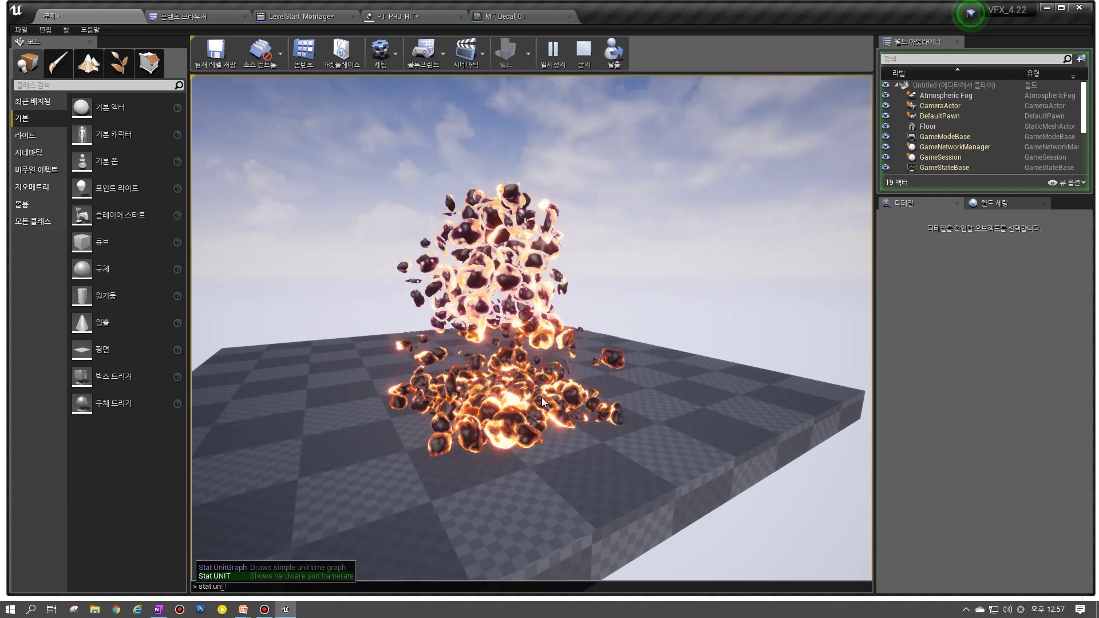
key(Return)
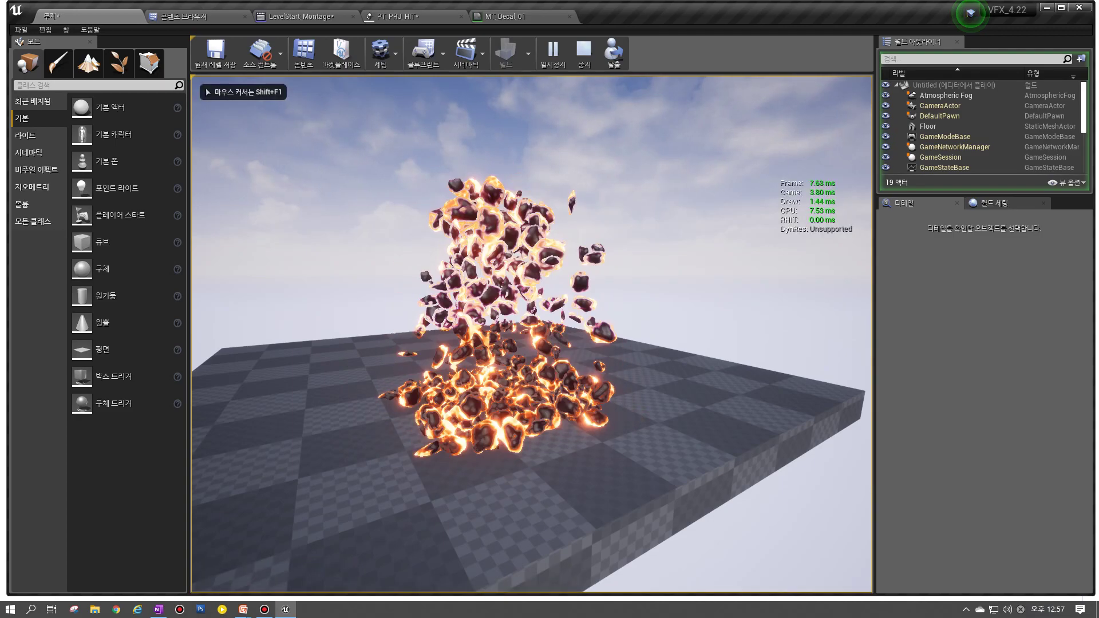
Step: Examine the frame timings while flying around the floor, eject from the player and focus on the PT_PRJ_HIT particles
key(e)
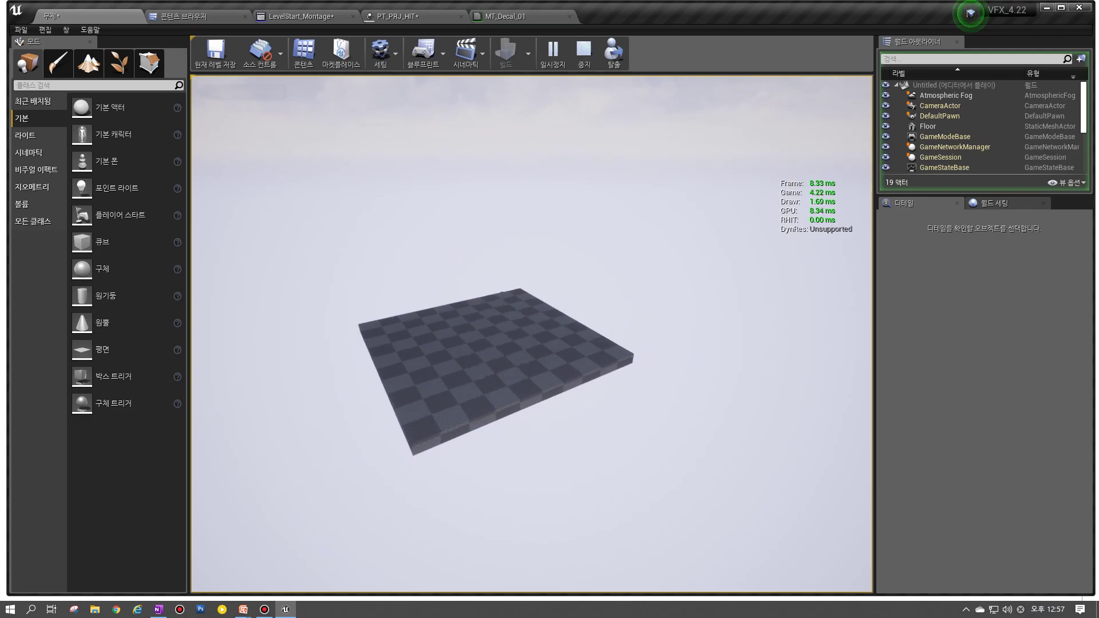
key(w)
key(s)
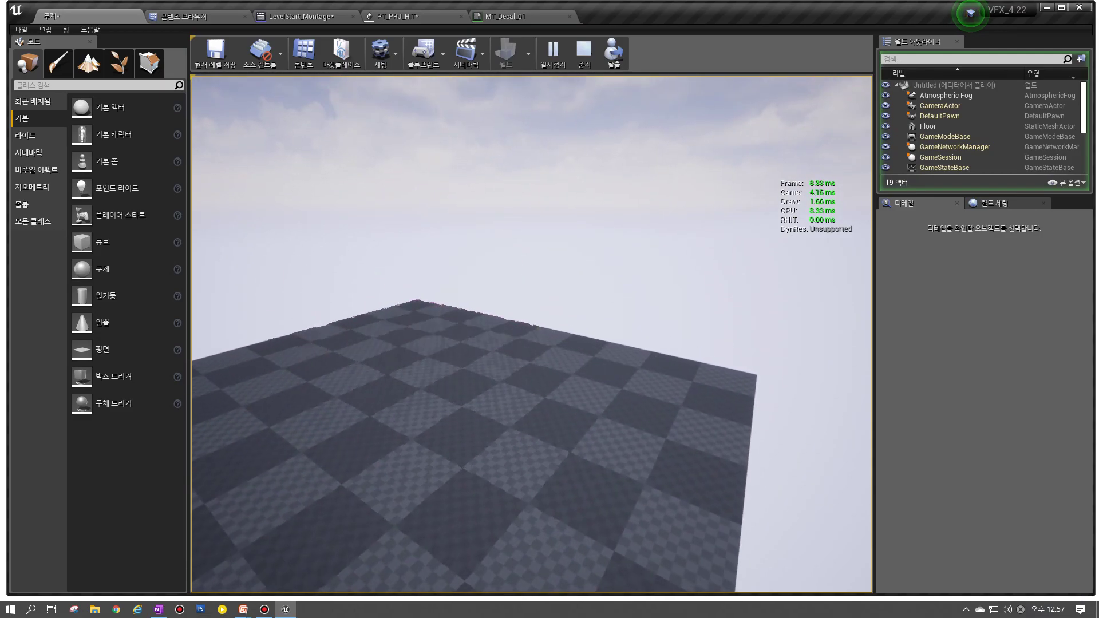
key(w)
key(s)
key(s)
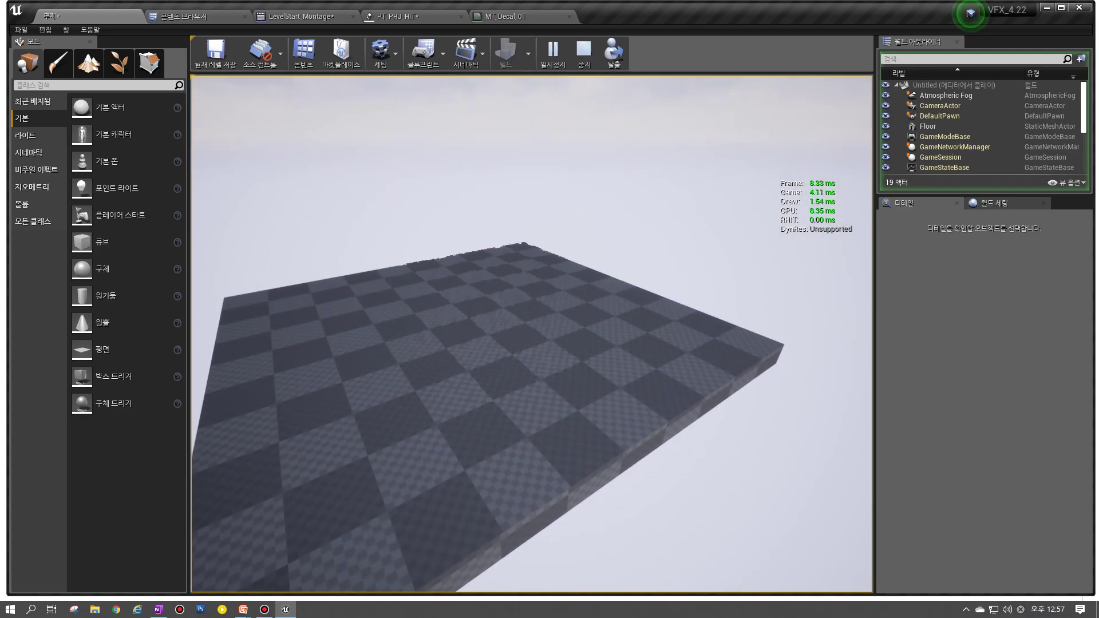
key(w)
key(s)
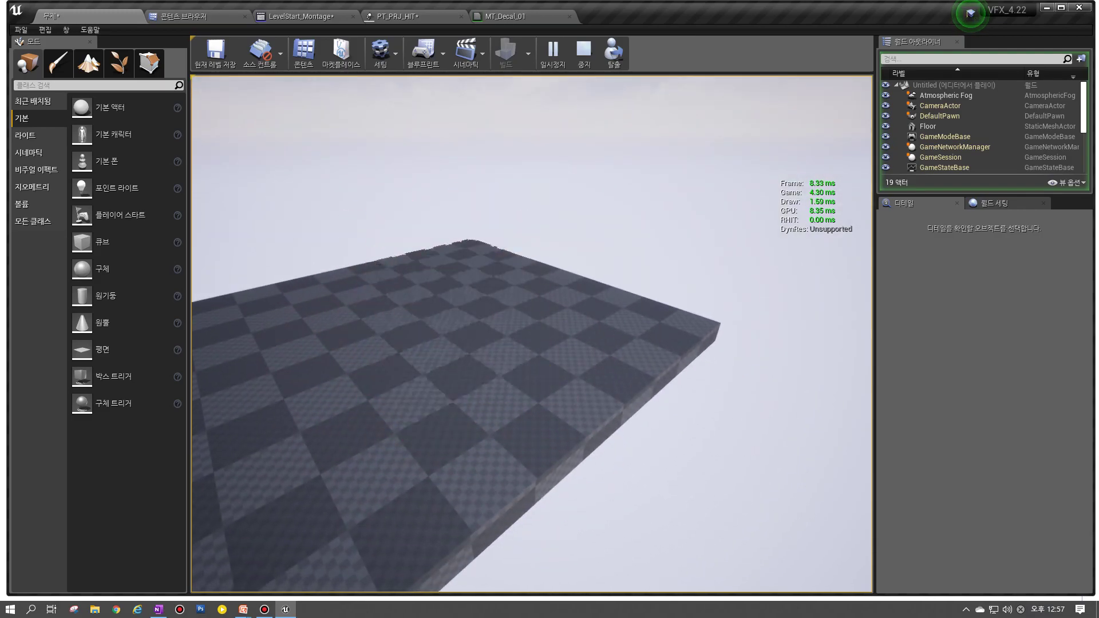
key(F8)
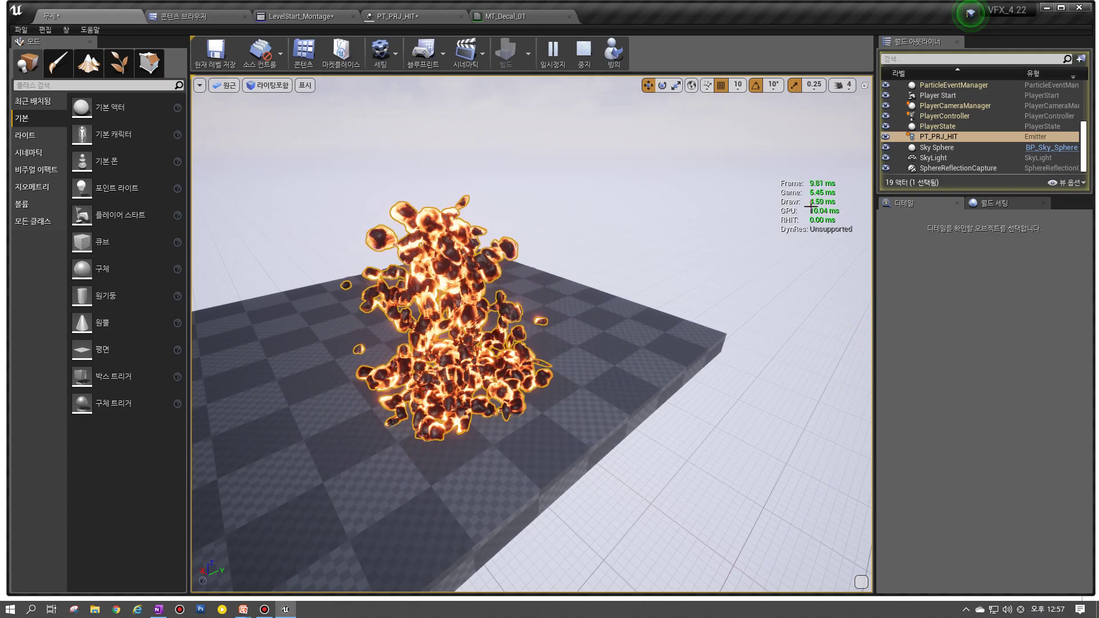
key(f)
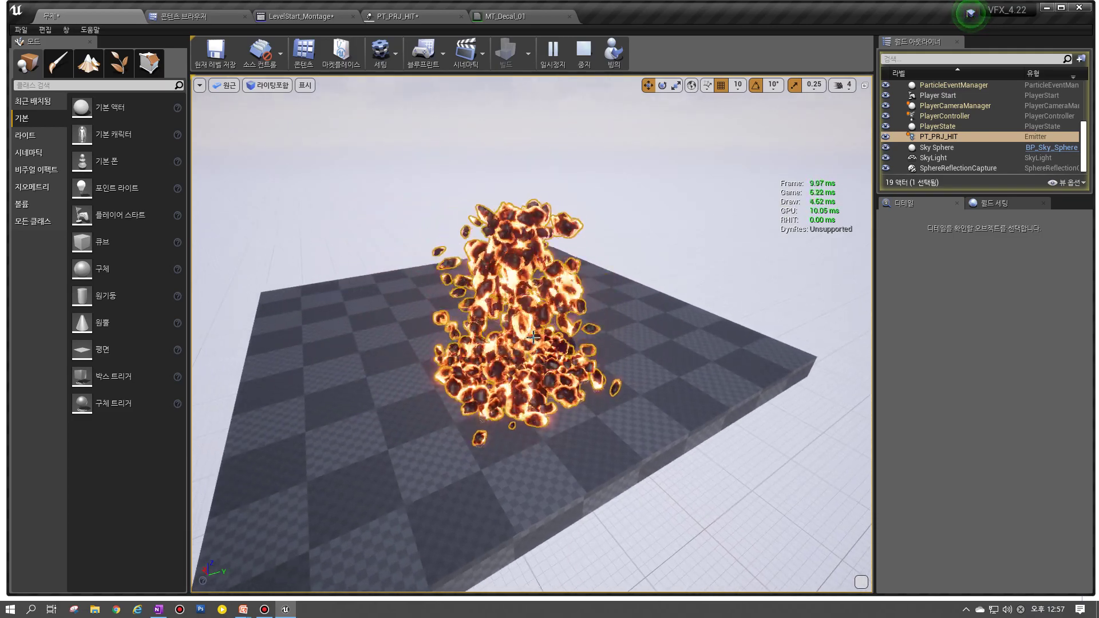
Step: Review the instruction and texture sampler statistics of MT_Decal_01 and return to the PT_PRJ_HIT particle system
click(515, 17)
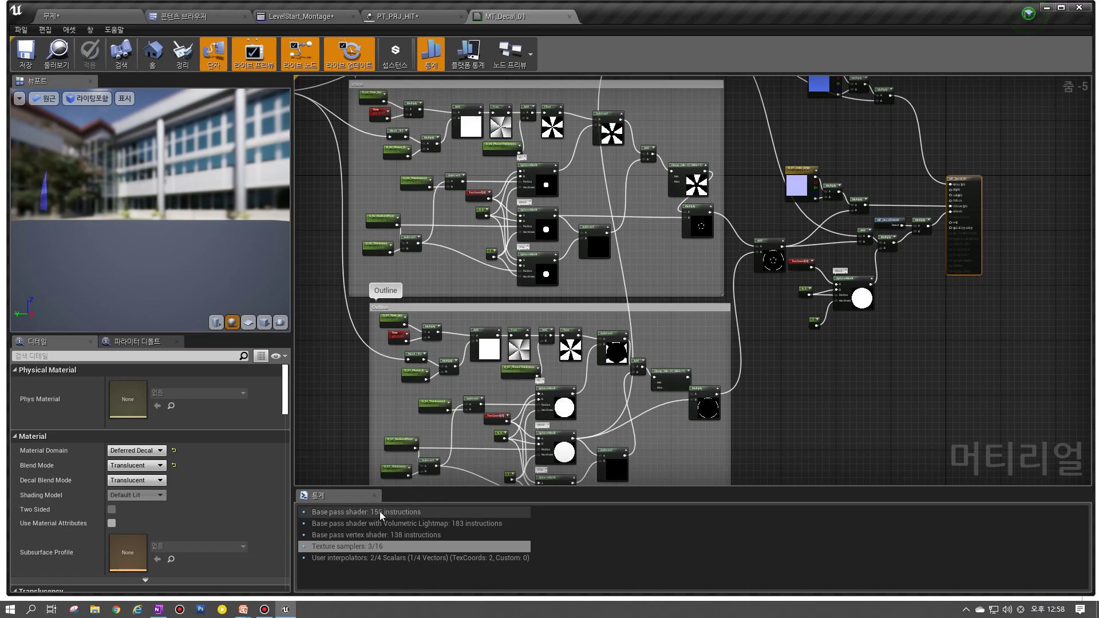
click(410, 17)
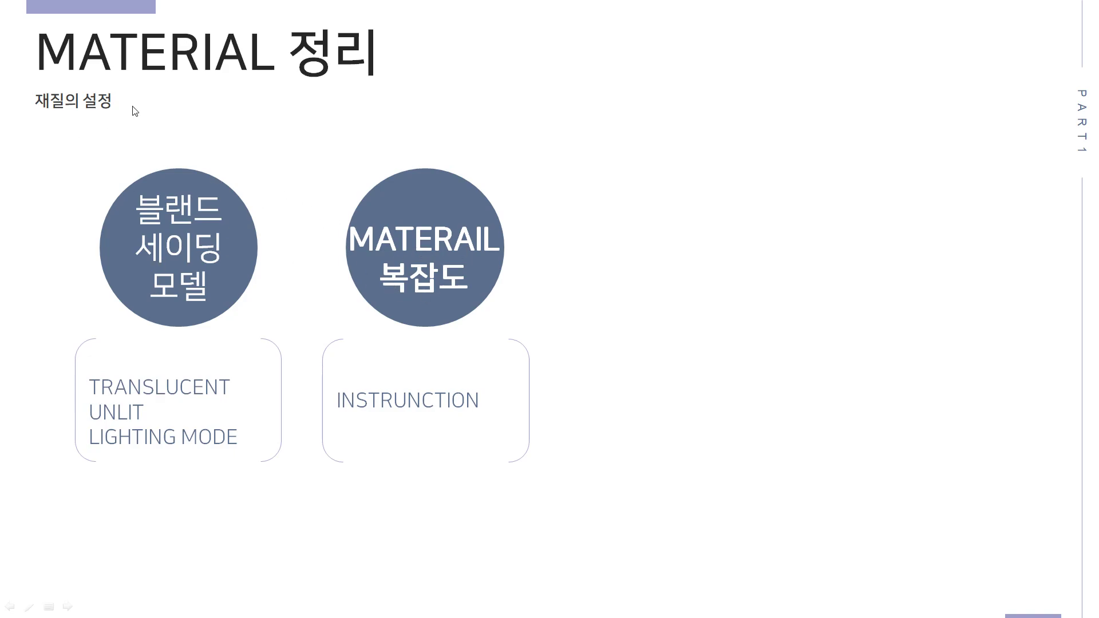
click(574, 306)
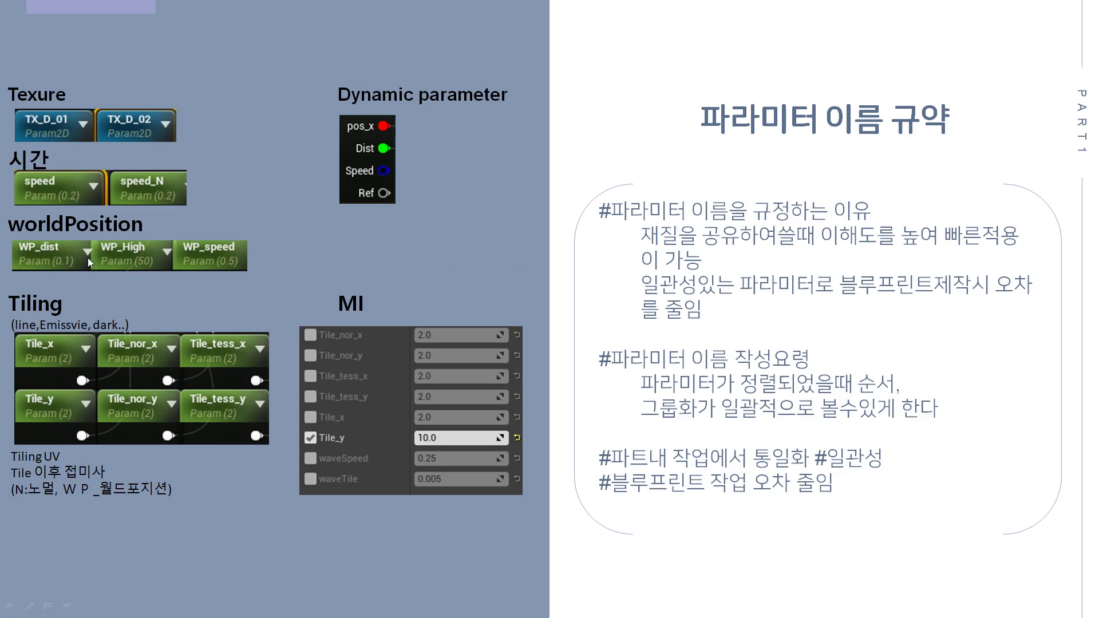
click(417, 257)
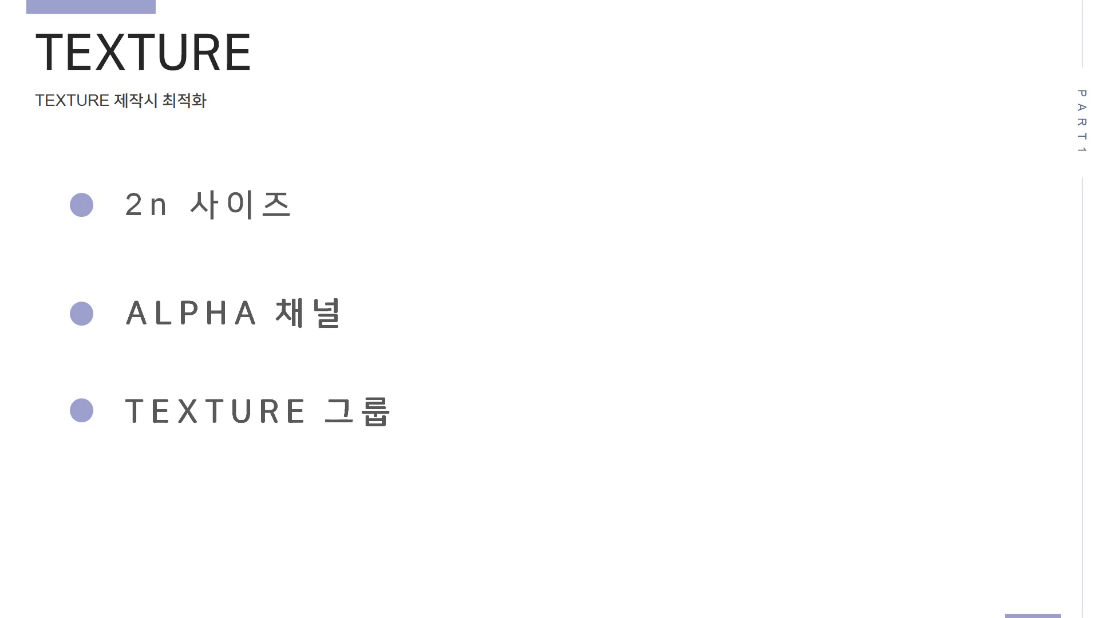
key(Right)
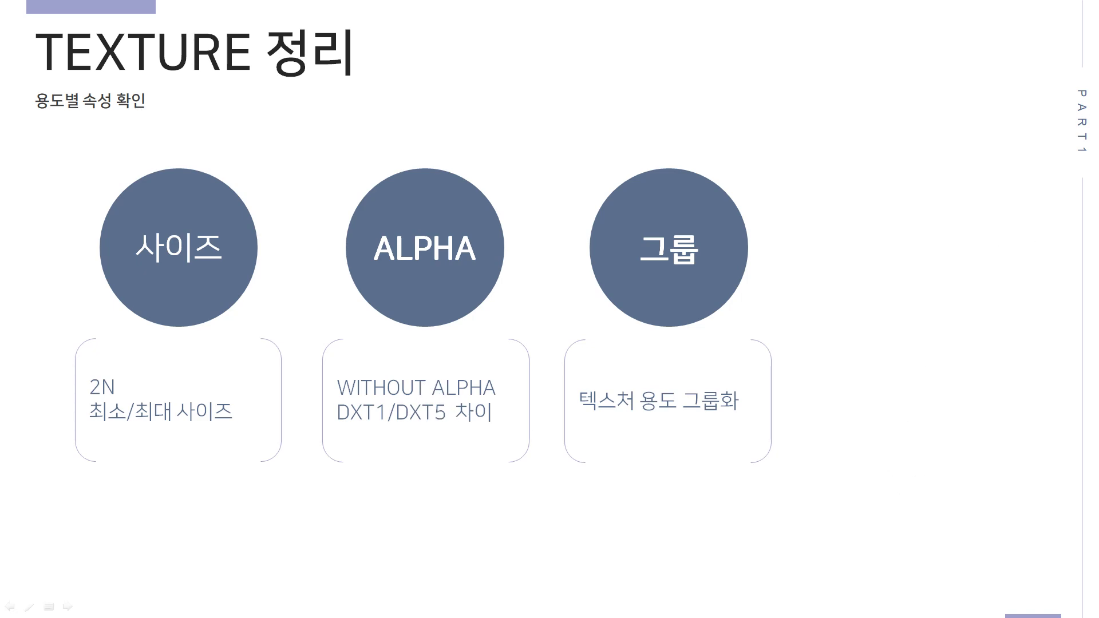
Step: Switch from the slides to Unreal Editor and inspect only the alpha channel of TX_crack_01 by hiding red, green and blue
key(alt+Tab)
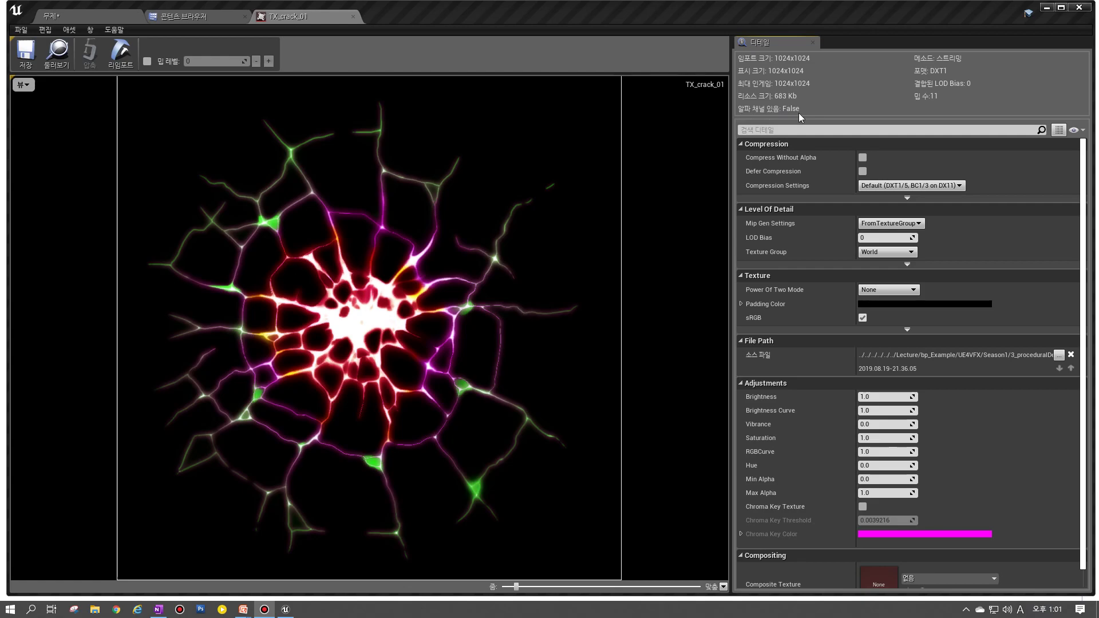
click(23, 85)
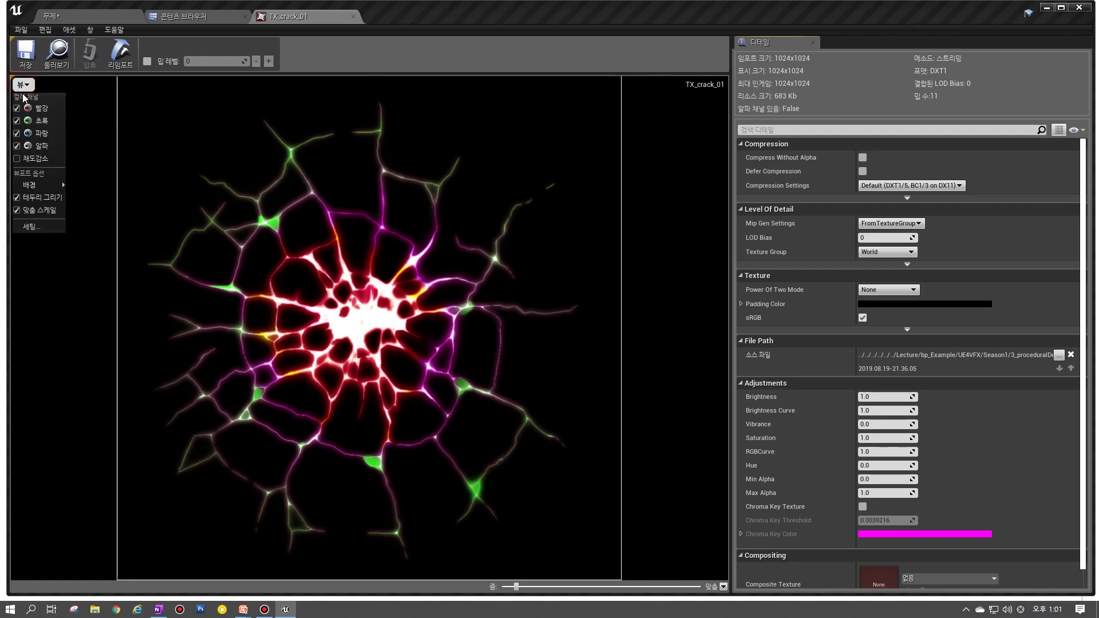
click(17, 108)
click(17, 121)
click(17, 134)
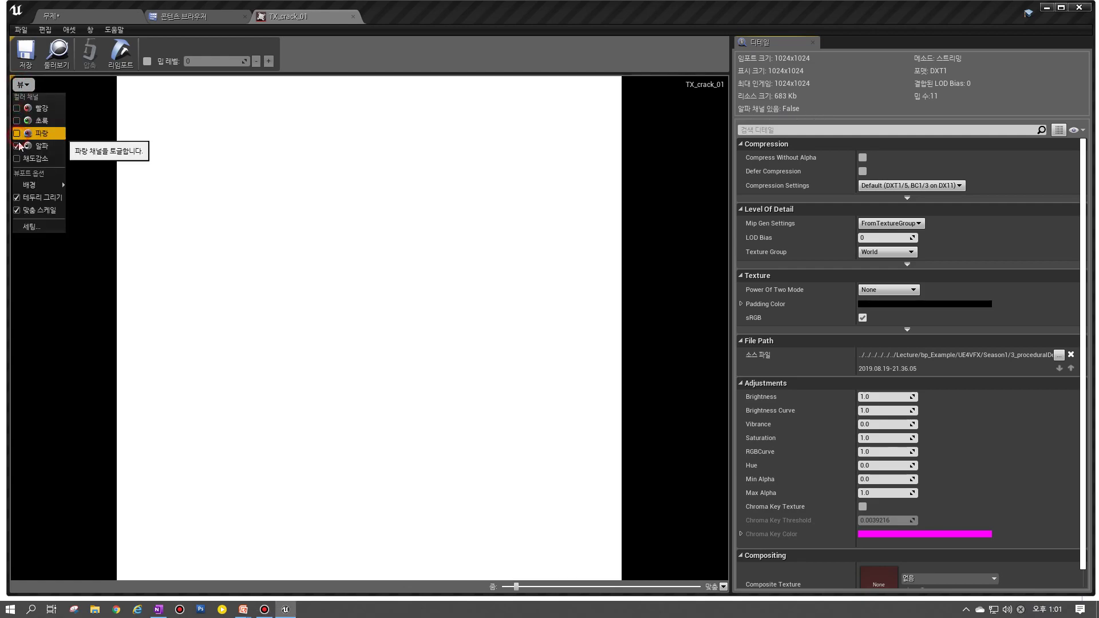
click(17, 146)
click(17, 146)
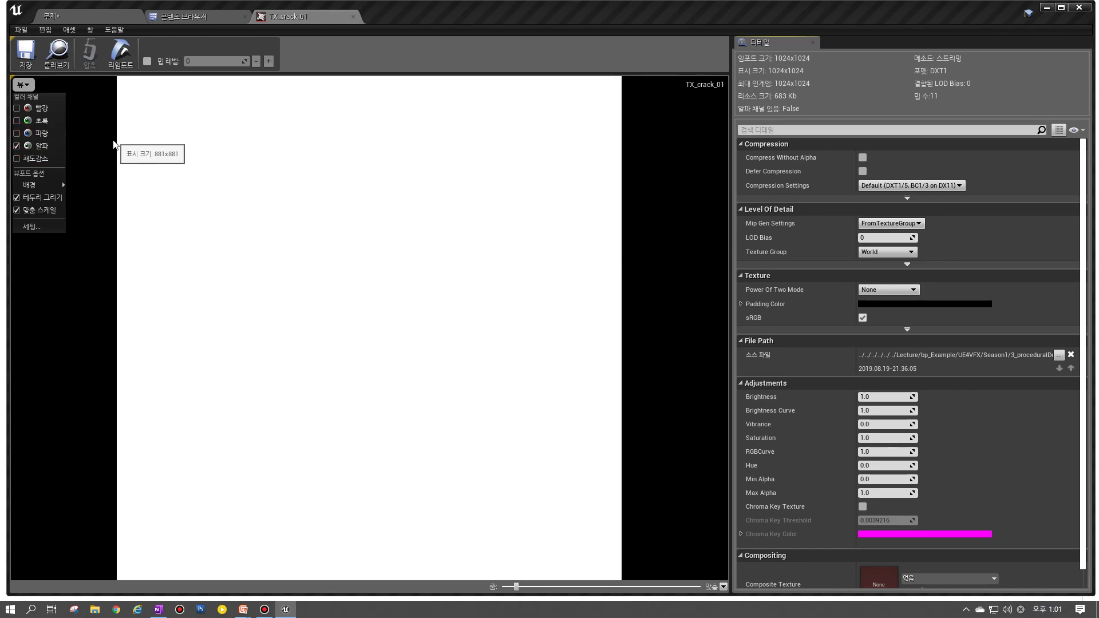
click(17, 147)
Step: Inspect the blue, green and red channels of TX_crack_01 individually, compare them with alpha, and leave all channels hidden
click(18, 135)
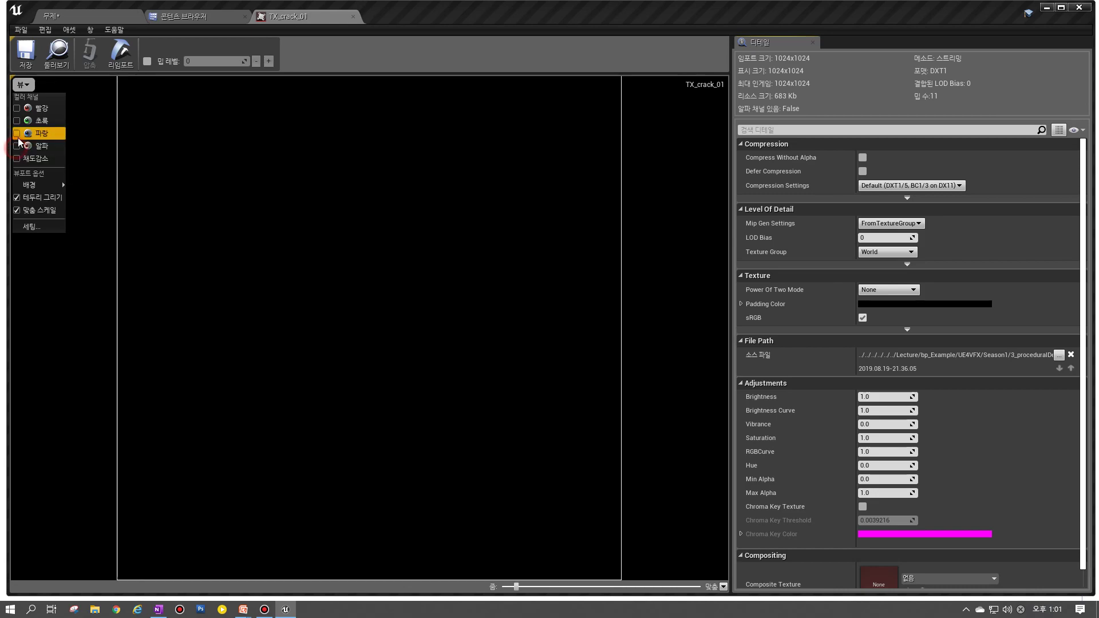
click(18, 134)
click(17, 122)
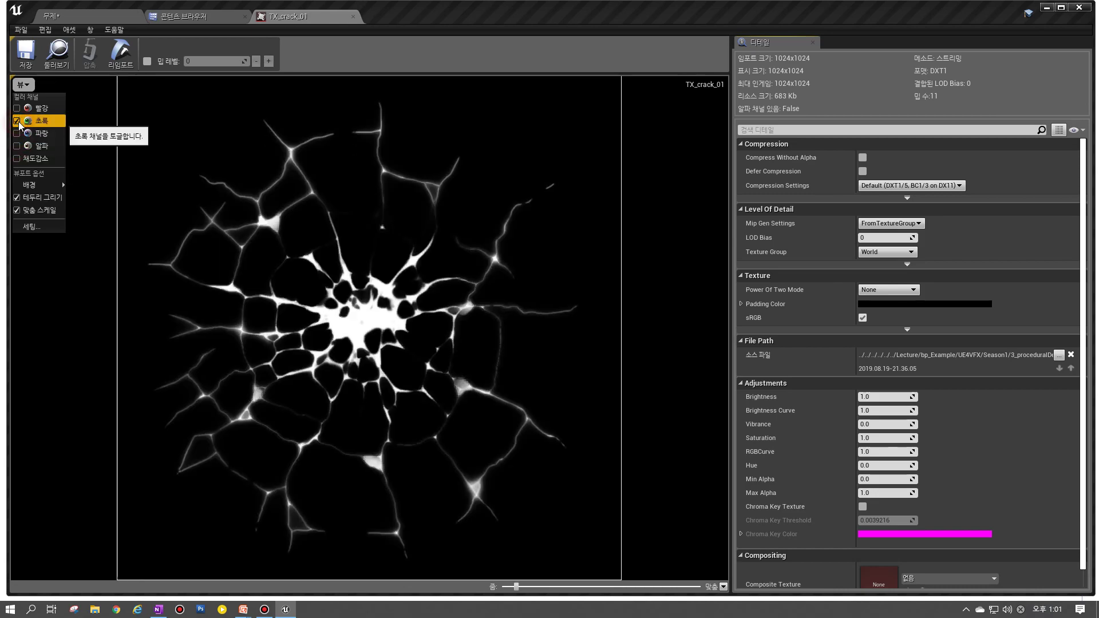
click(18, 121)
click(17, 109)
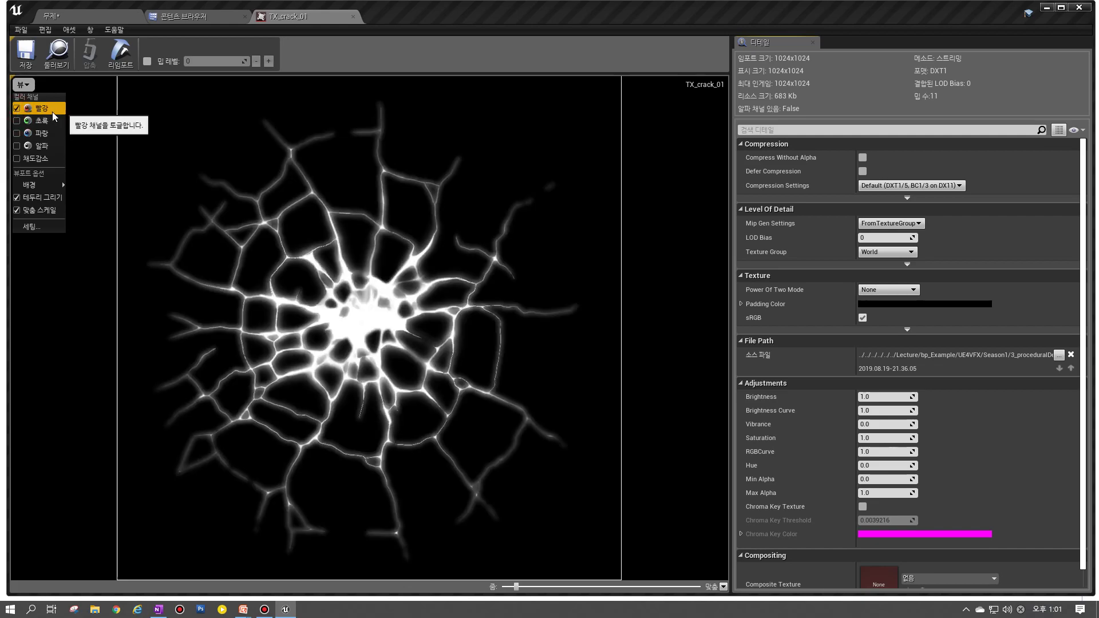
click(17, 121)
click(17, 134)
click(17, 121)
click(18, 109)
click(17, 134)
click(18, 146)
click(17, 146)
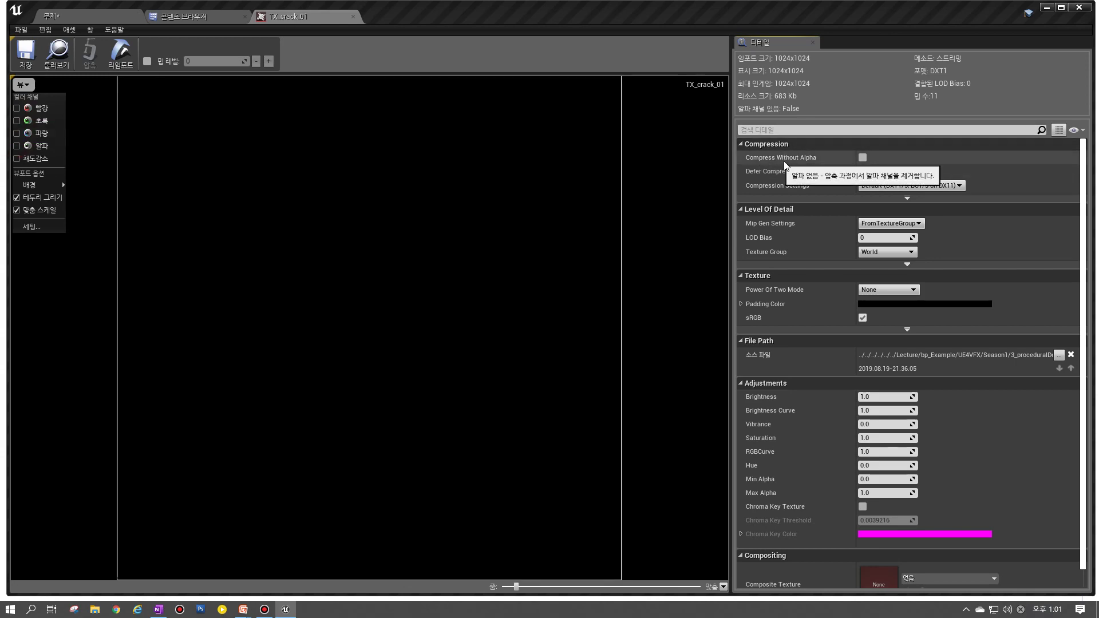
Step: Enable Compress Without Alpha for TX_crack_01
click(862, 158)
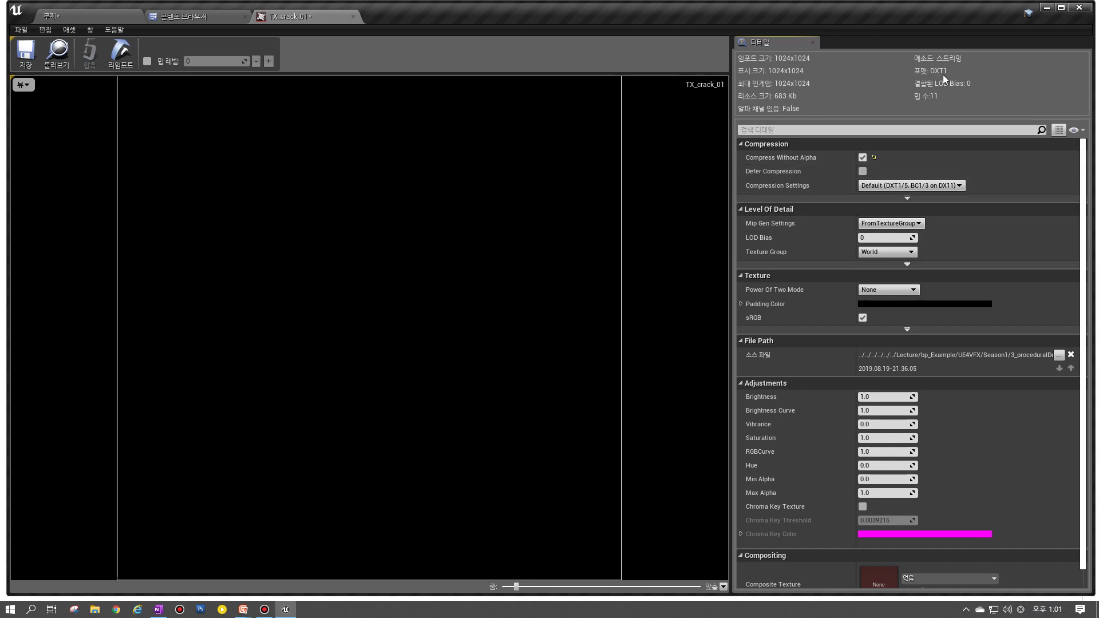
Step: Locate TX_crack_01's asset folder, open TX_Cloud_01 from it and review the available Compression Settings options
click(56, 51)
click(302, 94)
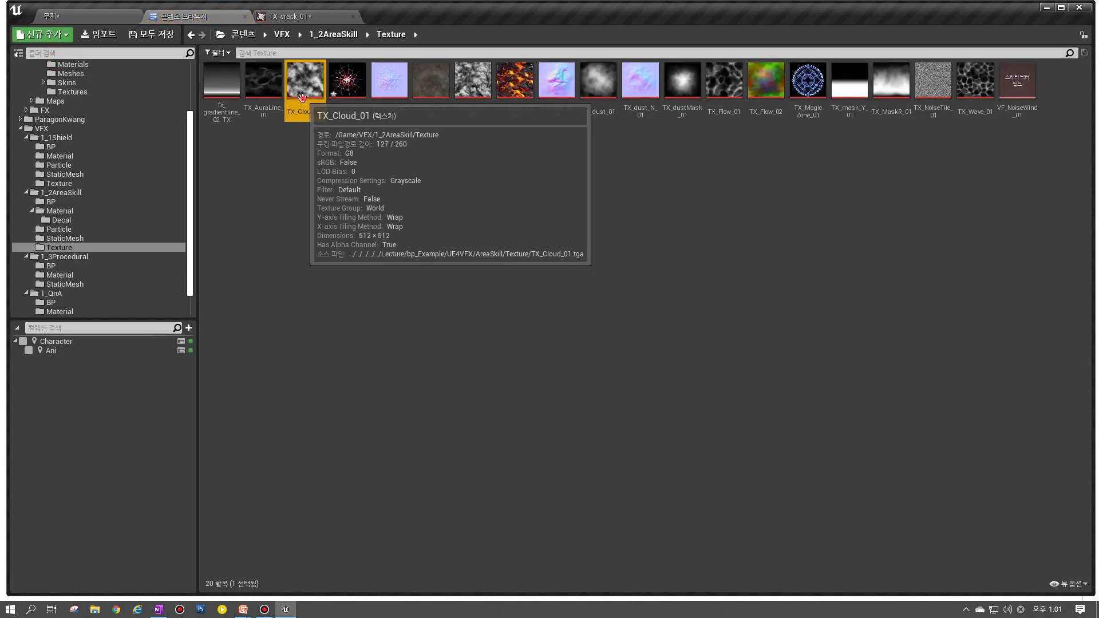
double_click(302, 92)
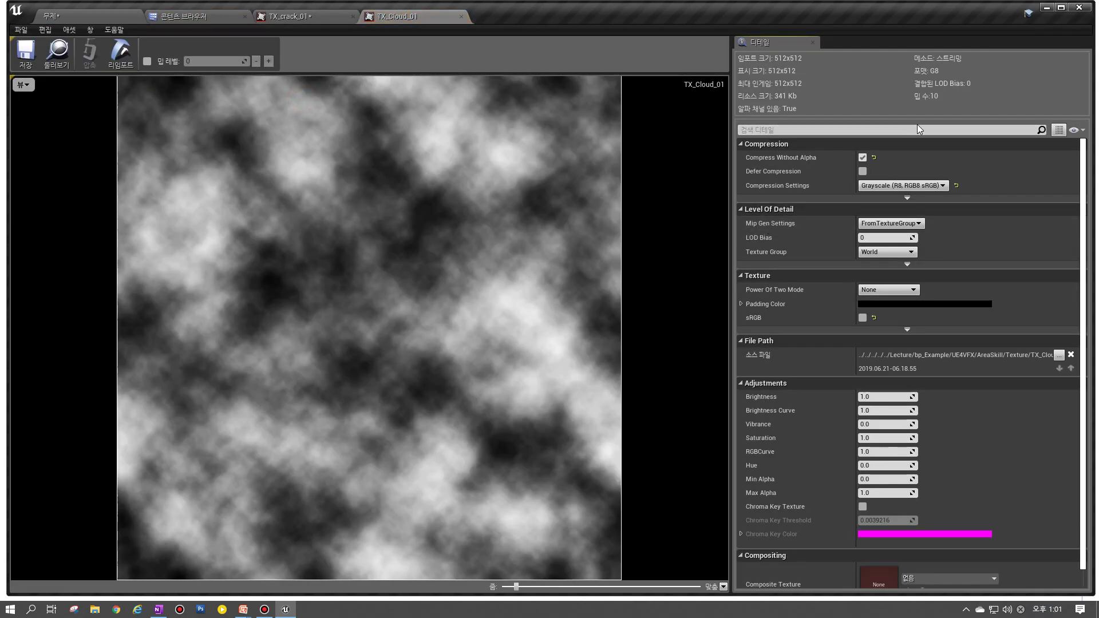
click(902, 185)
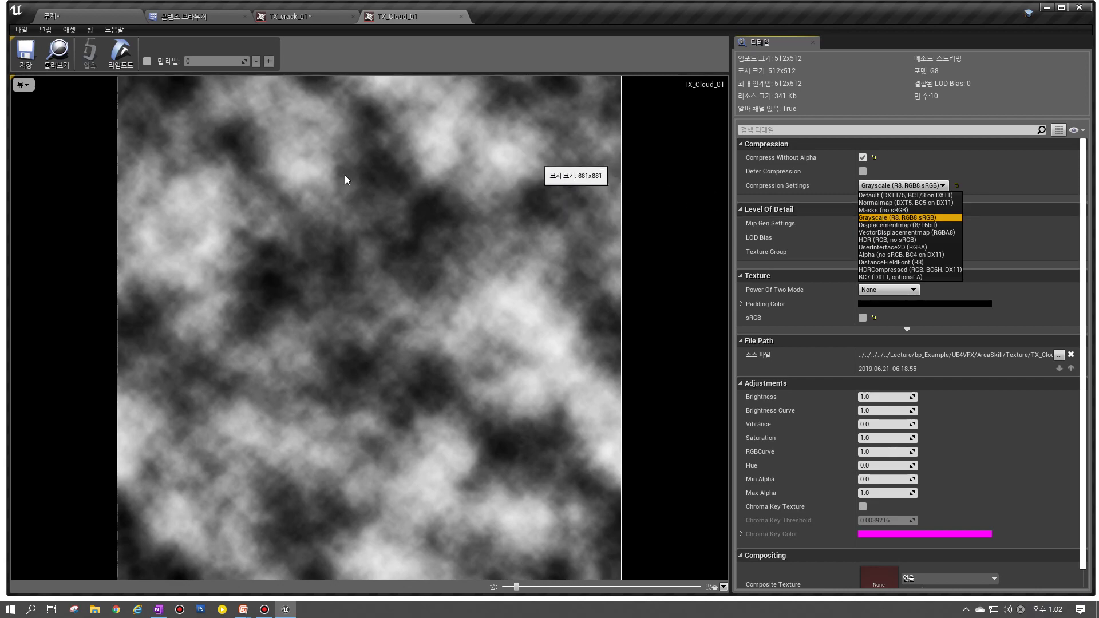
click(807, 168)
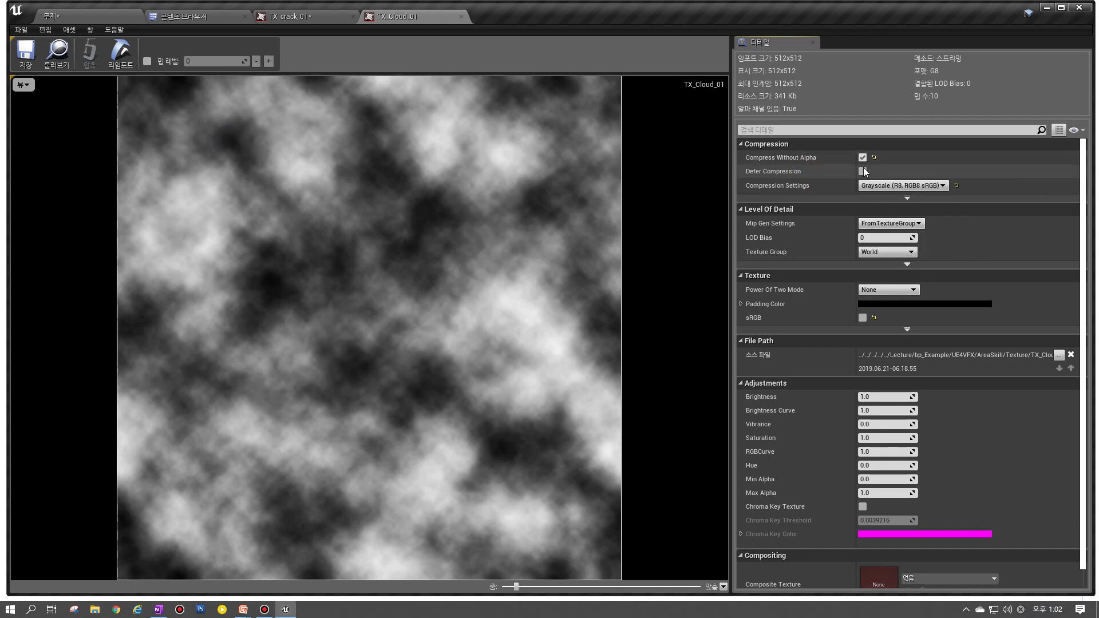
Step: Toggle the alpha channel display of TX_Cloud_01 to inspect it, leaving all its channels hidden
click(23, 85)
click(19, 142)
click(23, 87)
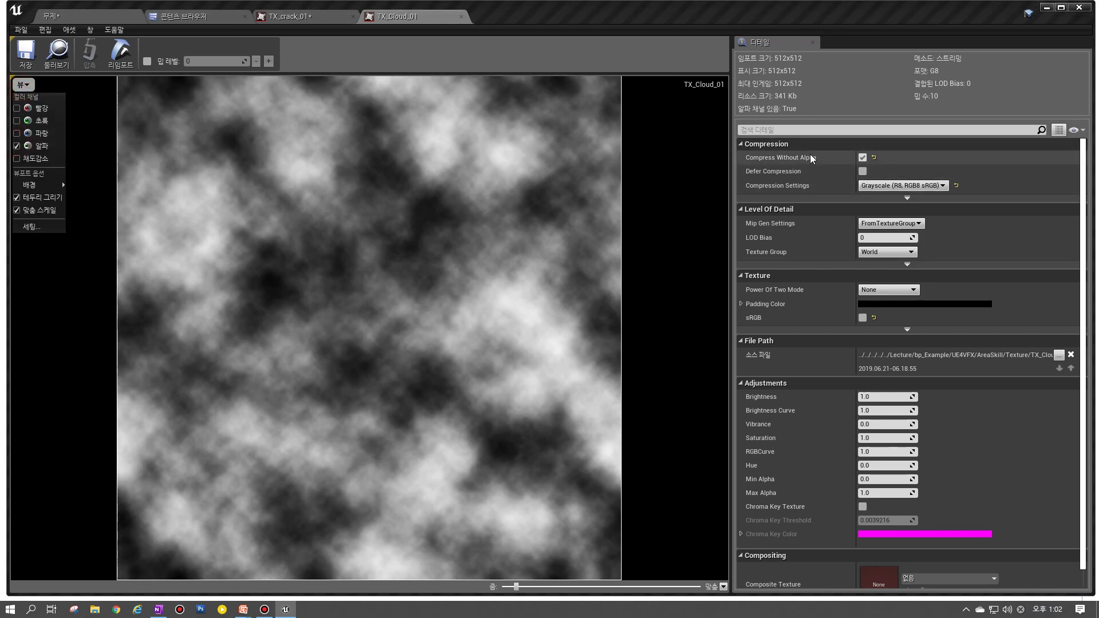
click(46, 146)
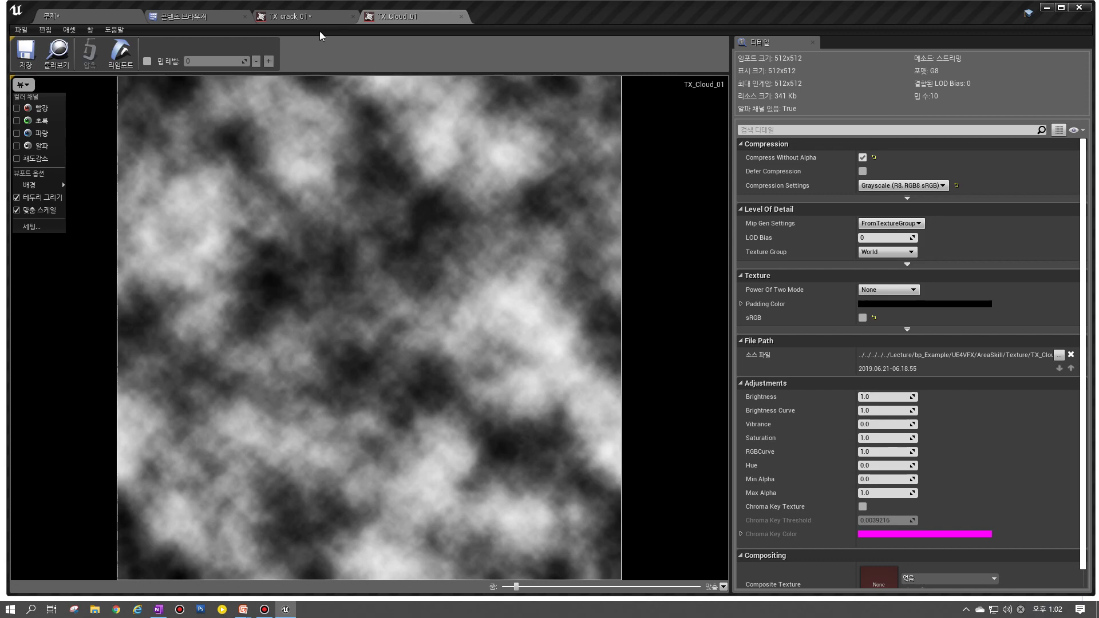
Step: Return to TX_crack_01 and show its blue, green and red channels together, keeping alpha hidden
click(306, 17)
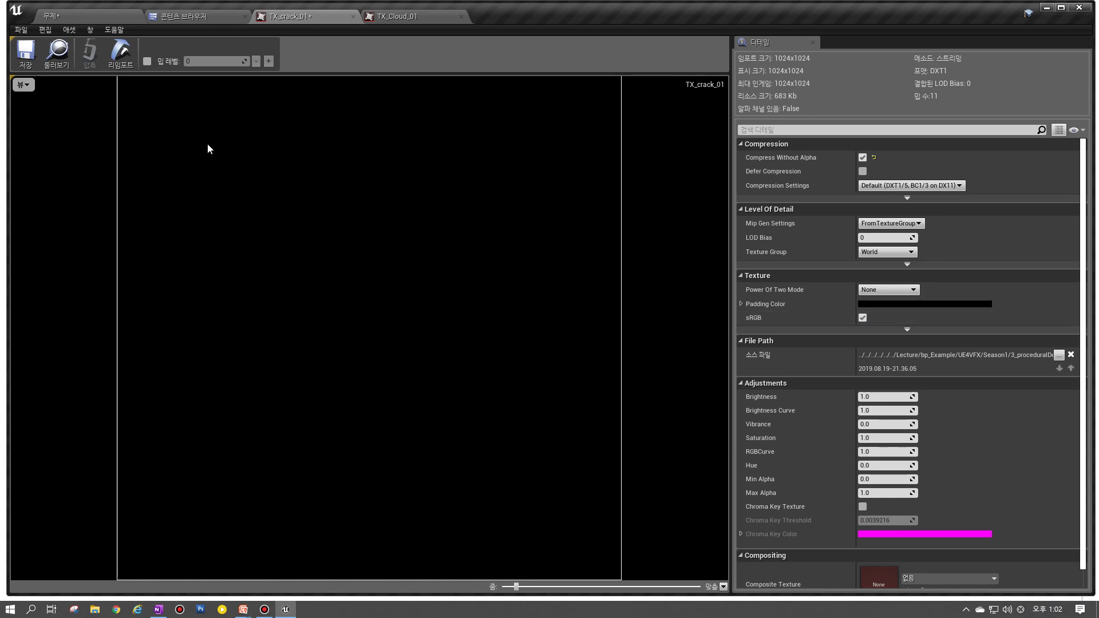
click(21, 84)
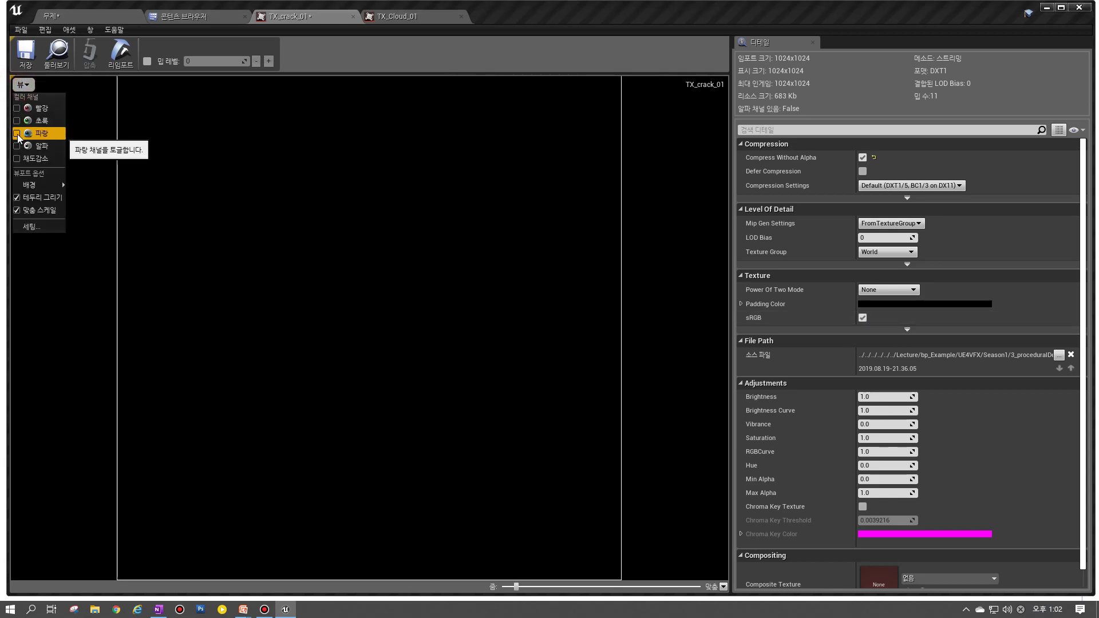
click(17, 135)
click(17, 121)
click(17, 109)
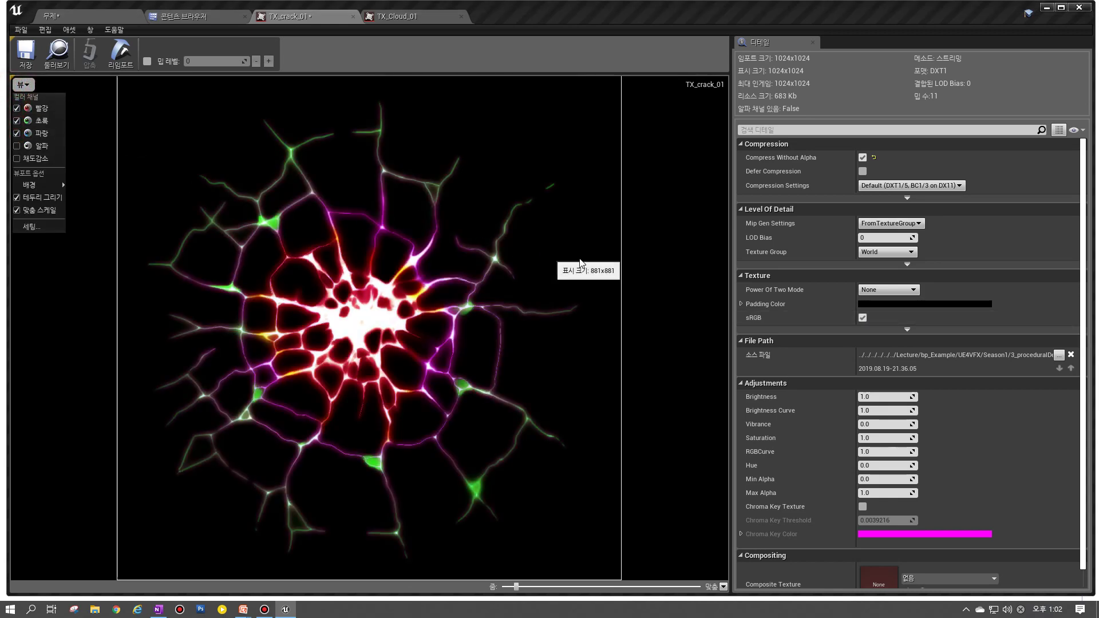
Step: Disable sRGB for TX_crack_01
click(862, 318)
click(22, 84)
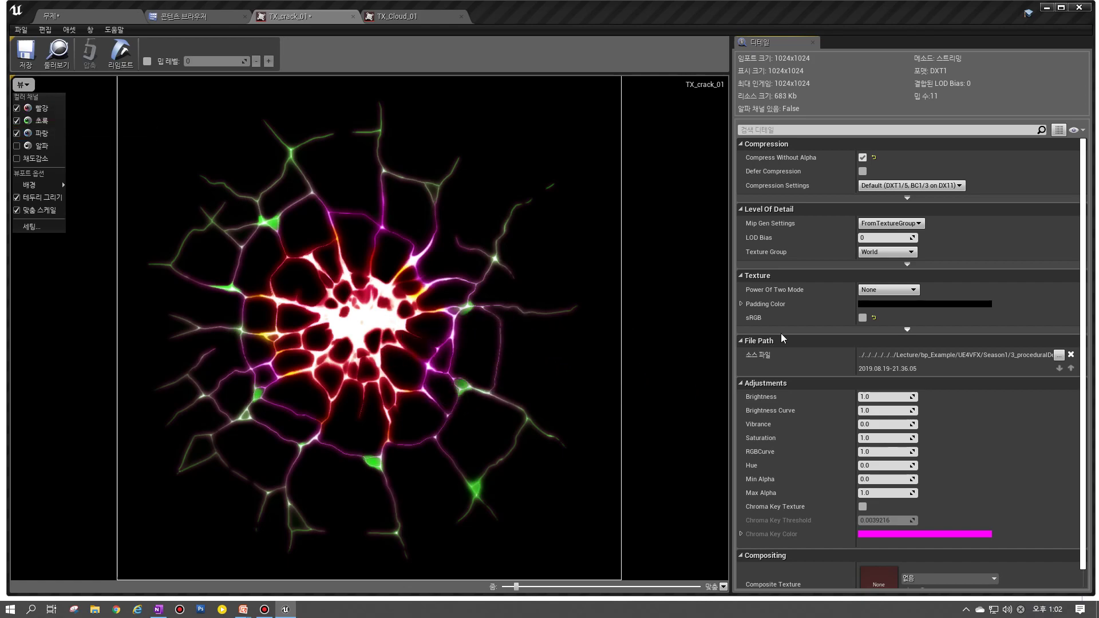
click(864, 318)
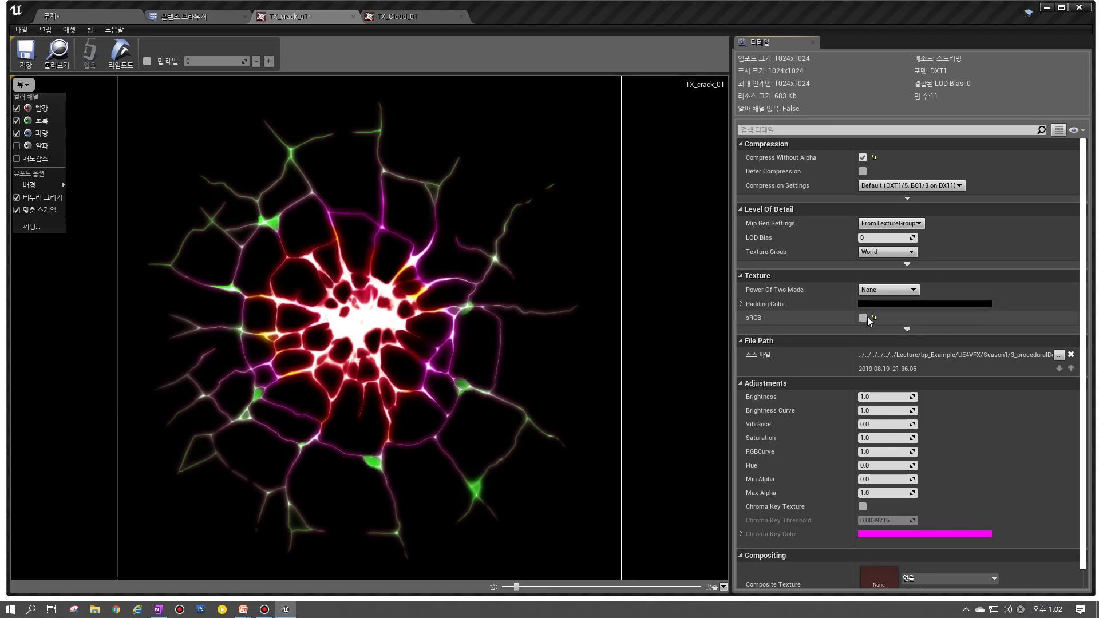
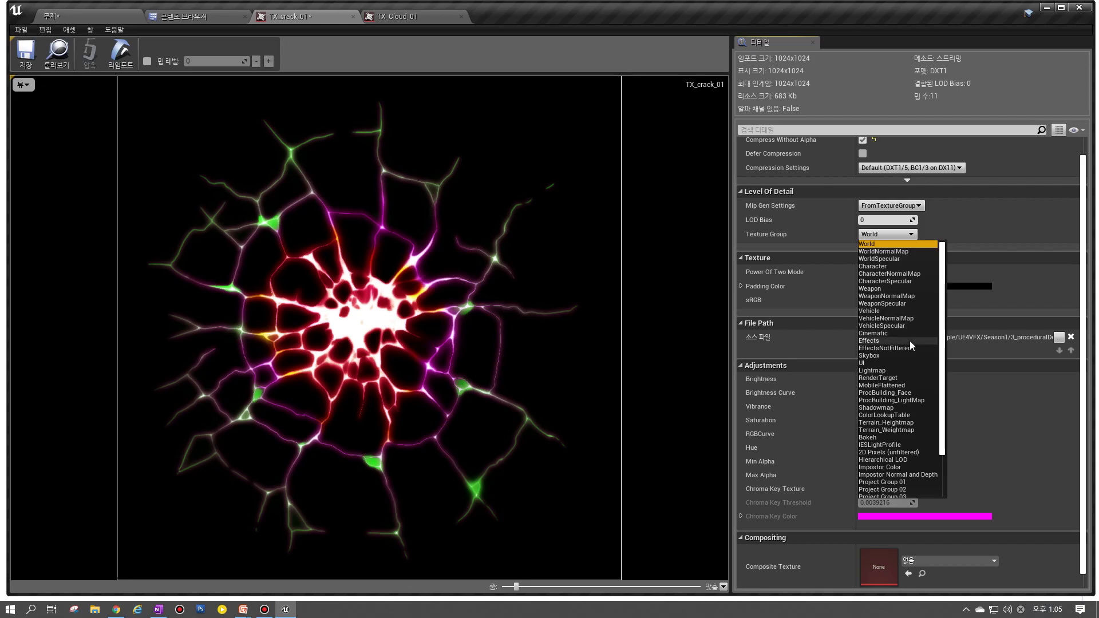
Step: Set the Texture Group of TX_crack_01 to Effects and review the other available groups
click(977, 229)
scroll(957, 225, up, 1)
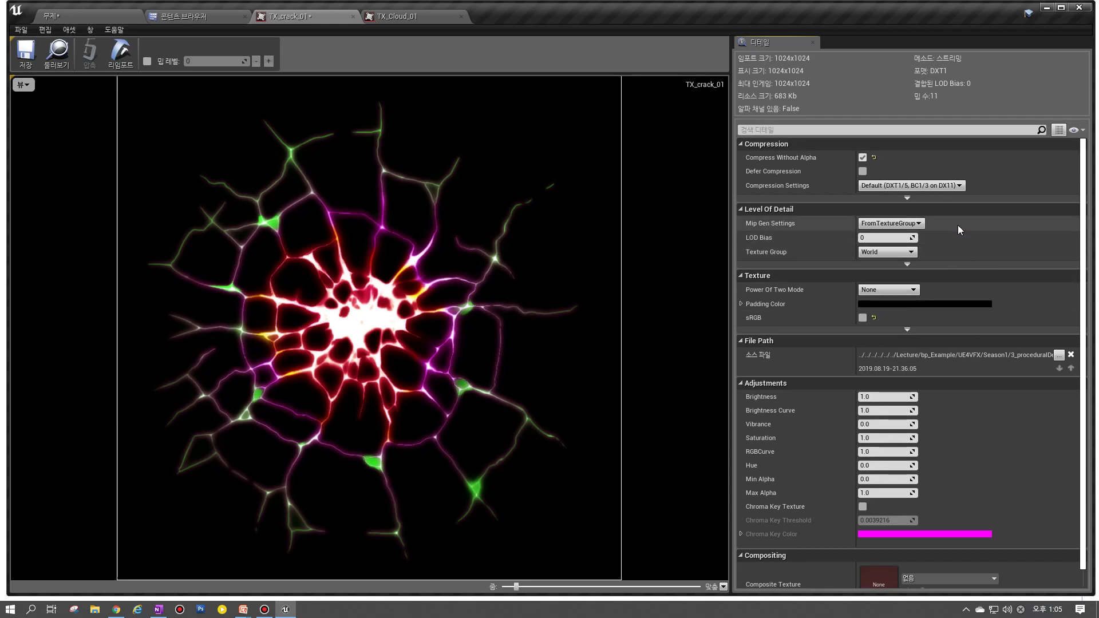
click(887, 251)
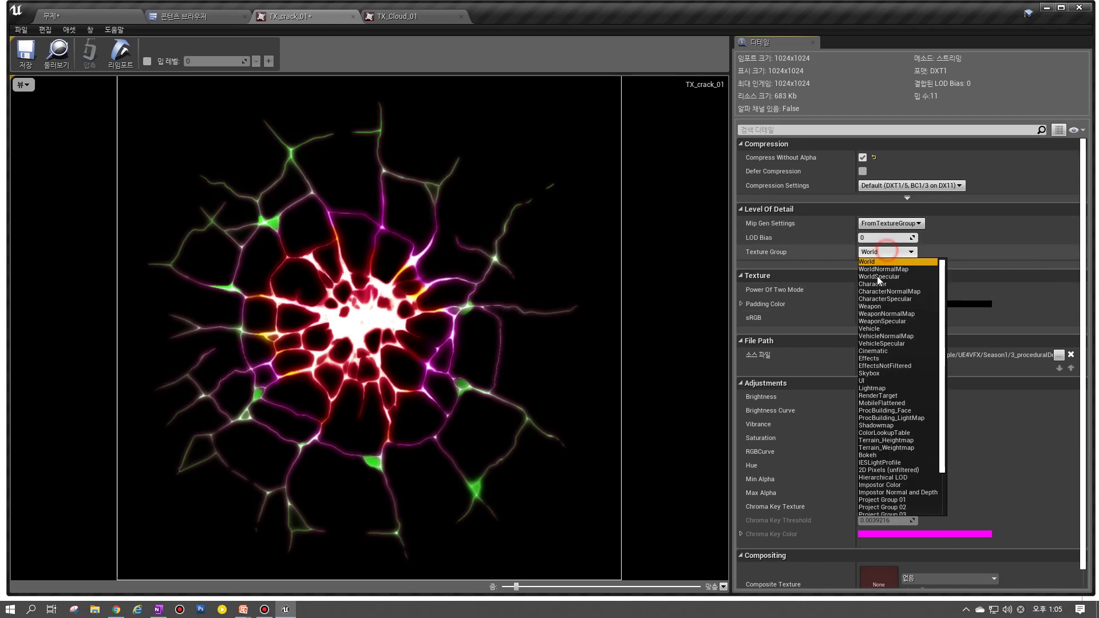
click(891, 358)
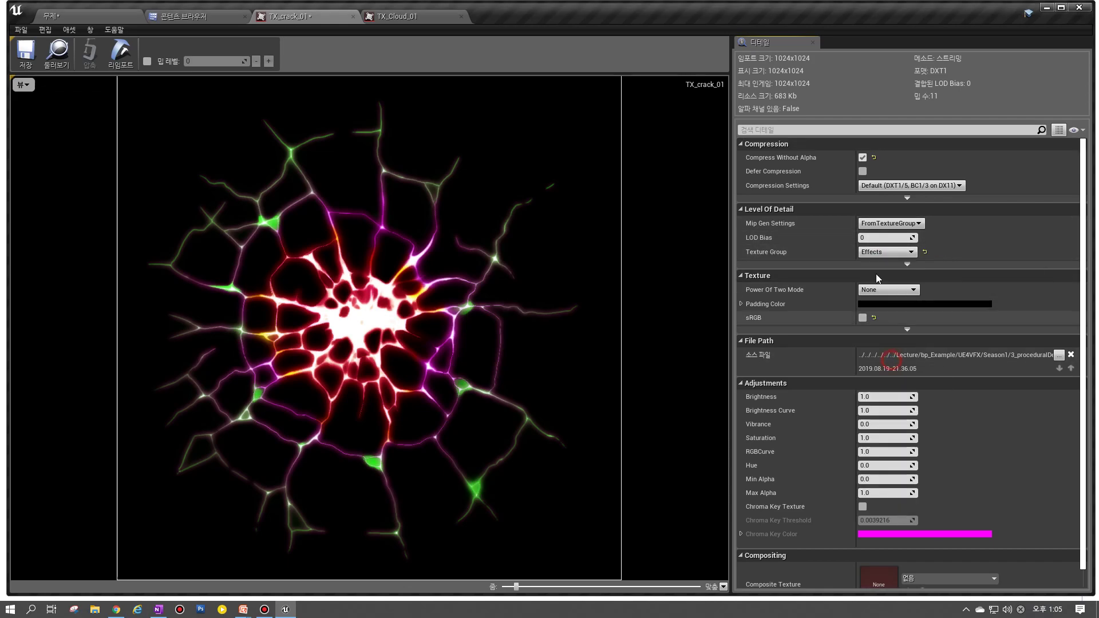
click(908, 253)
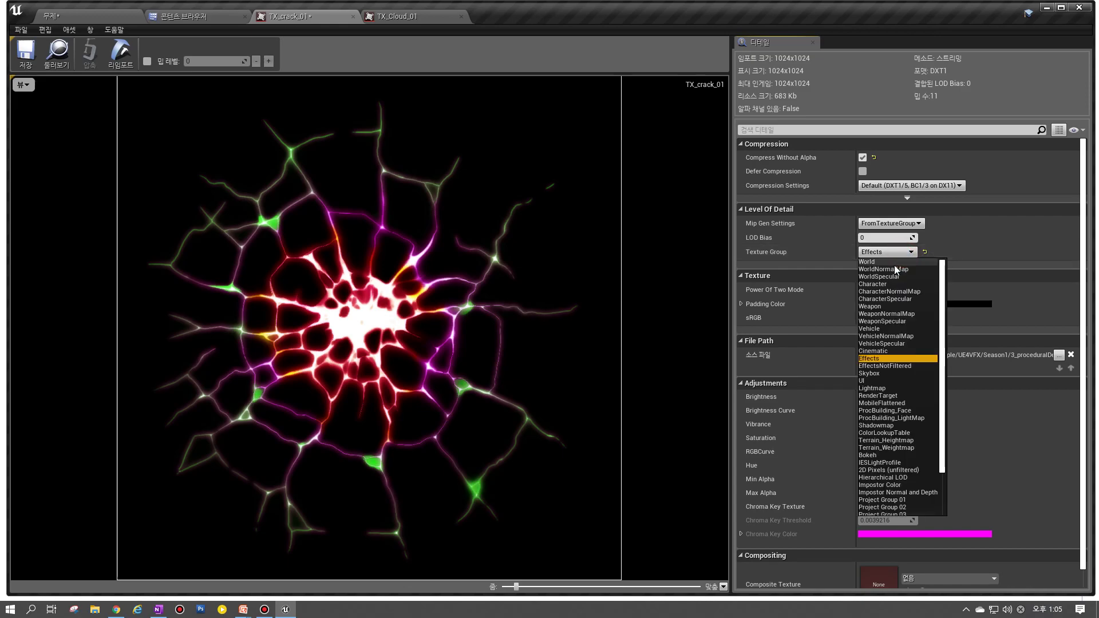
click(843, 257)
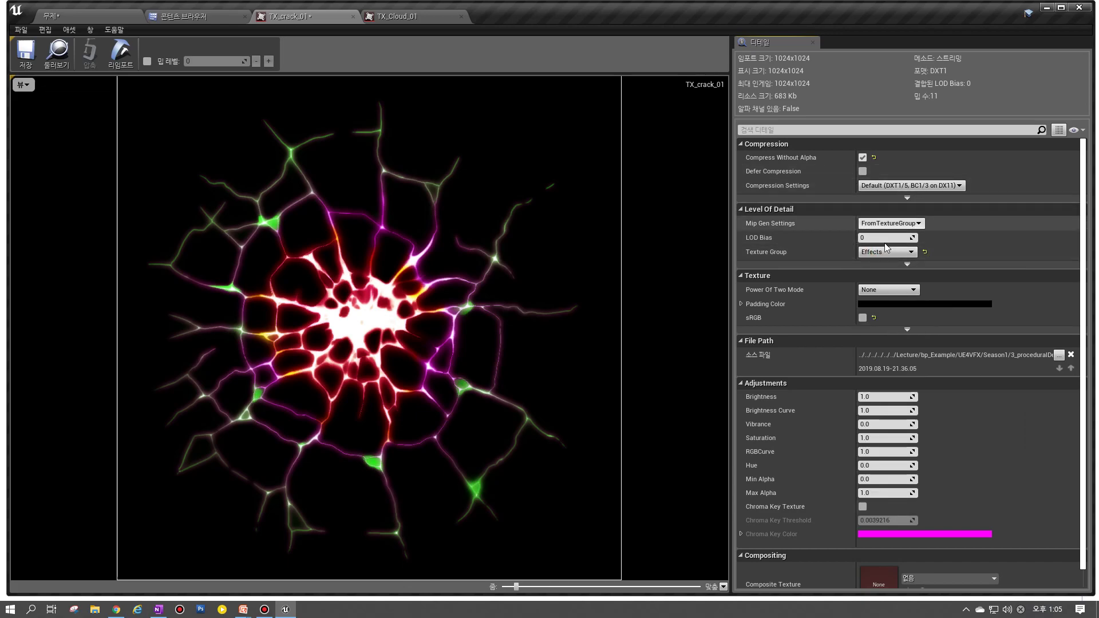
Step: Select all textures in the VFX/1_1Shield/Texture folder and open them for bulk editing in the property matrix
click(58, 51)
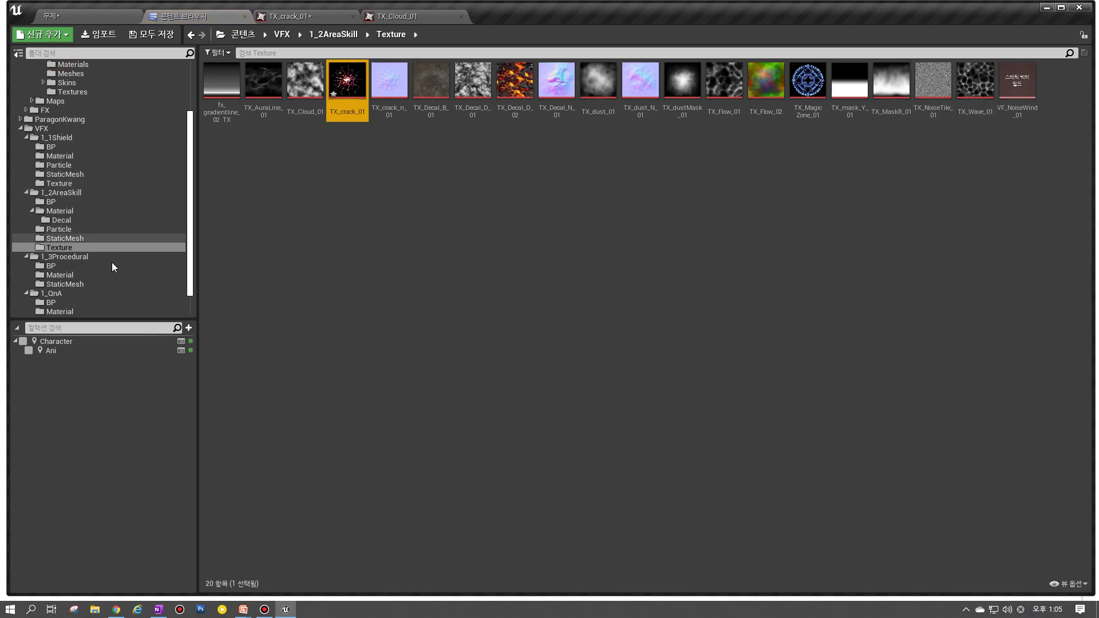
click(59, 183)
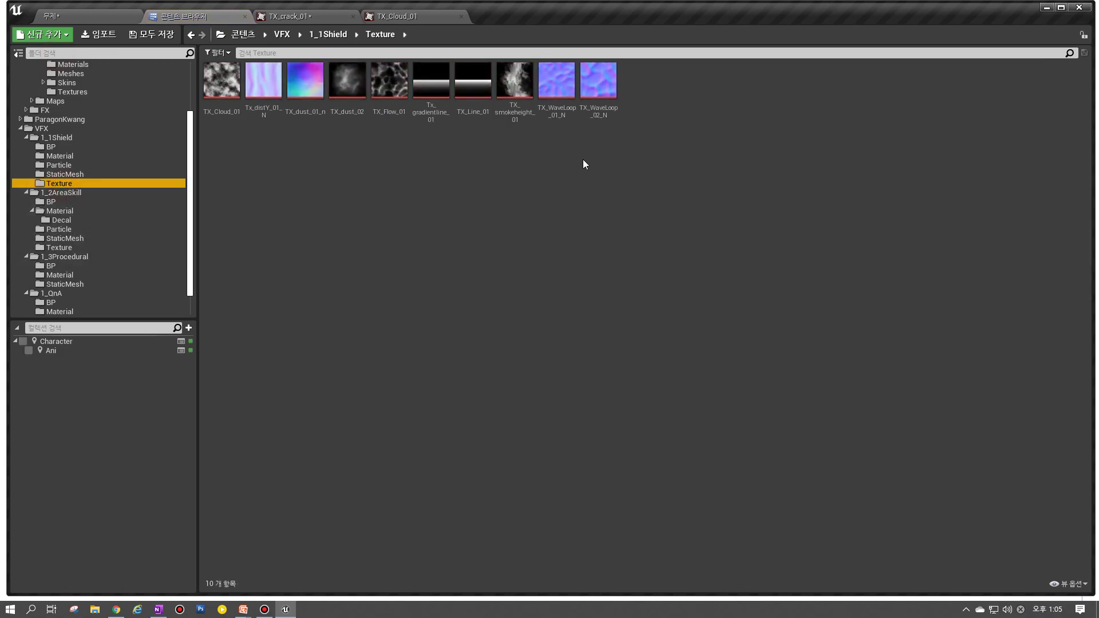
click(222, 80)
shift+click(613, 90)
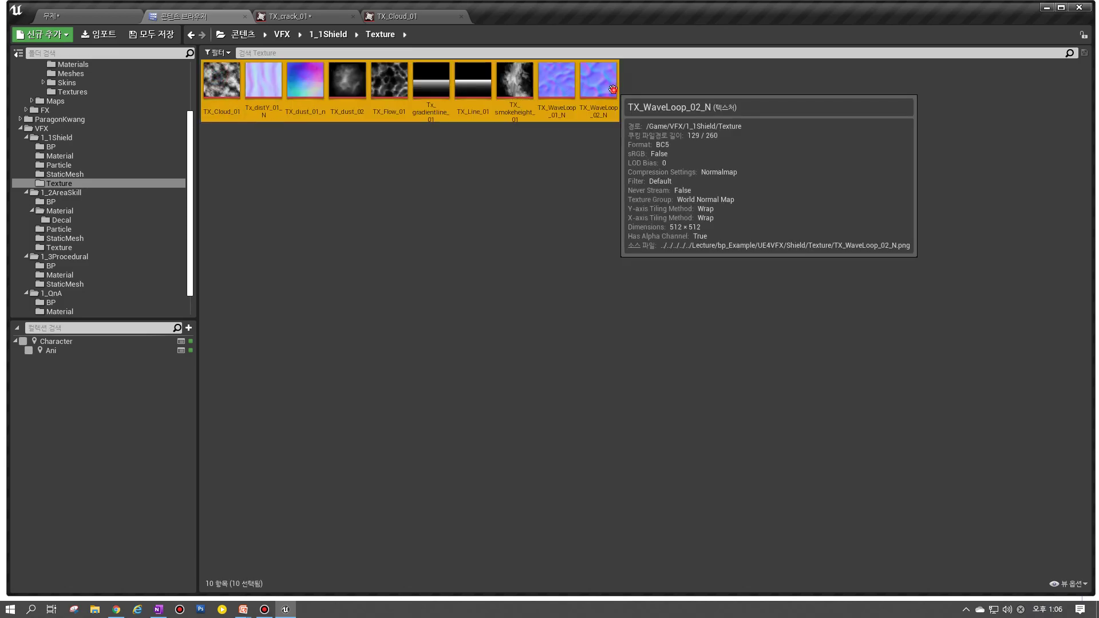
right_click(616, 93)
mouse_move(709, 272)
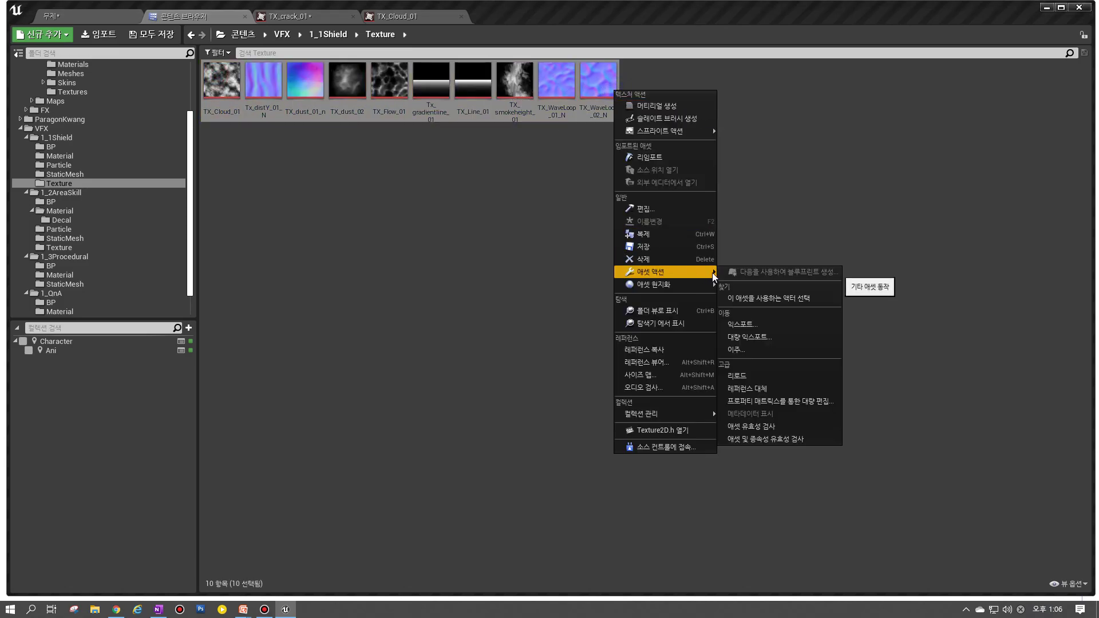
click(788, 403)
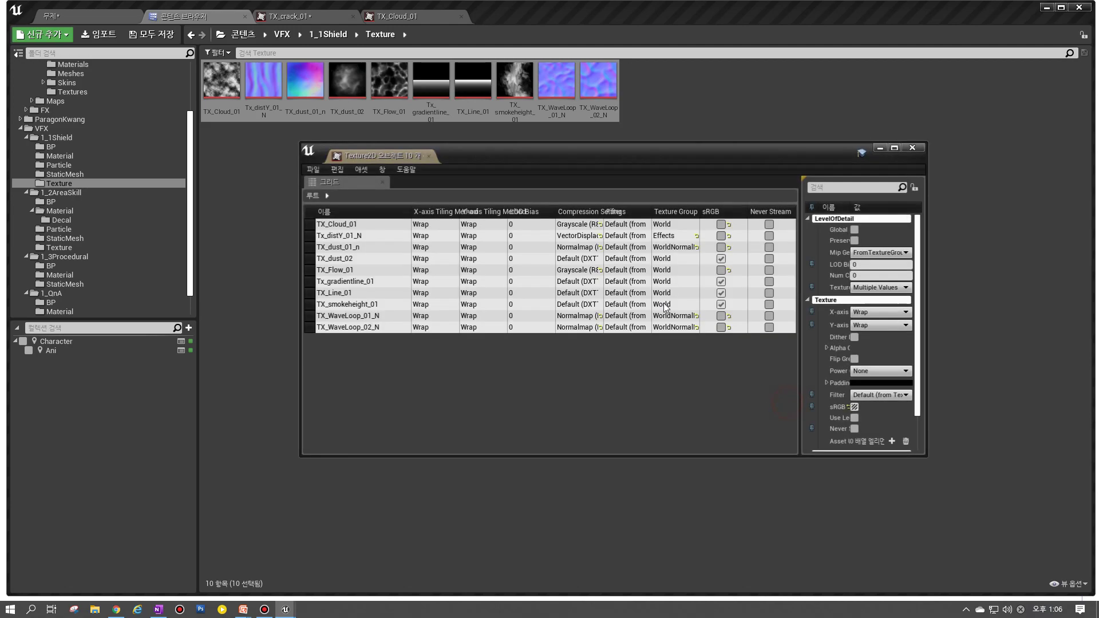
Step: Enlarge the property matrix with a wider properties area and enable Compress Without Alpha for all the selected textures
drag(511, 163, 415, 152)
drag(834, 441, 1006, 508)
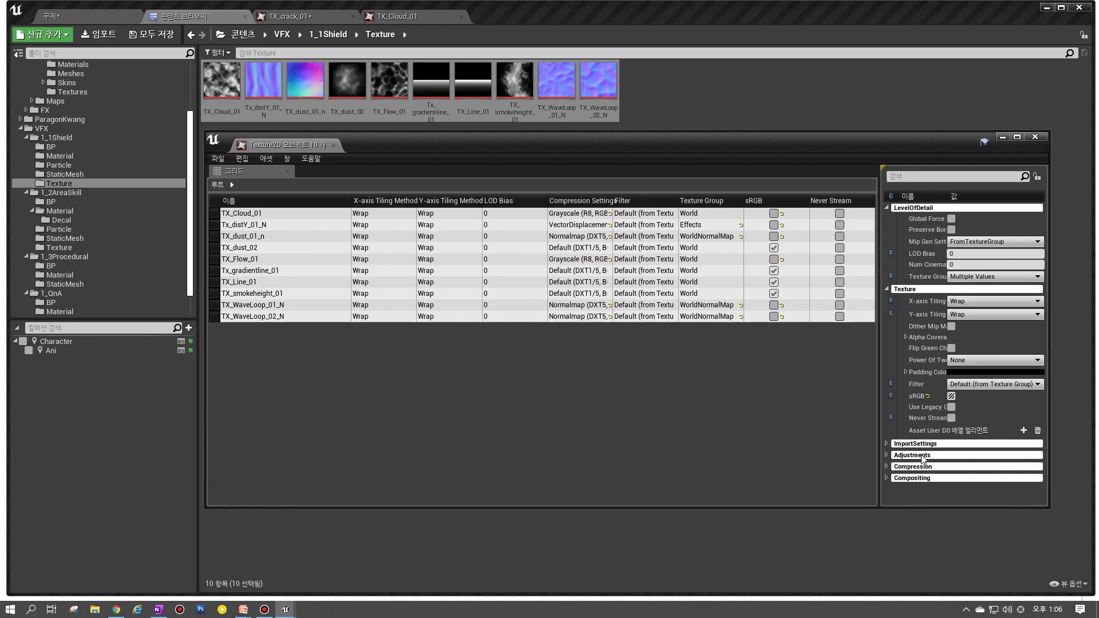
click(888, 466)
scroll(913, 465, down, 1)
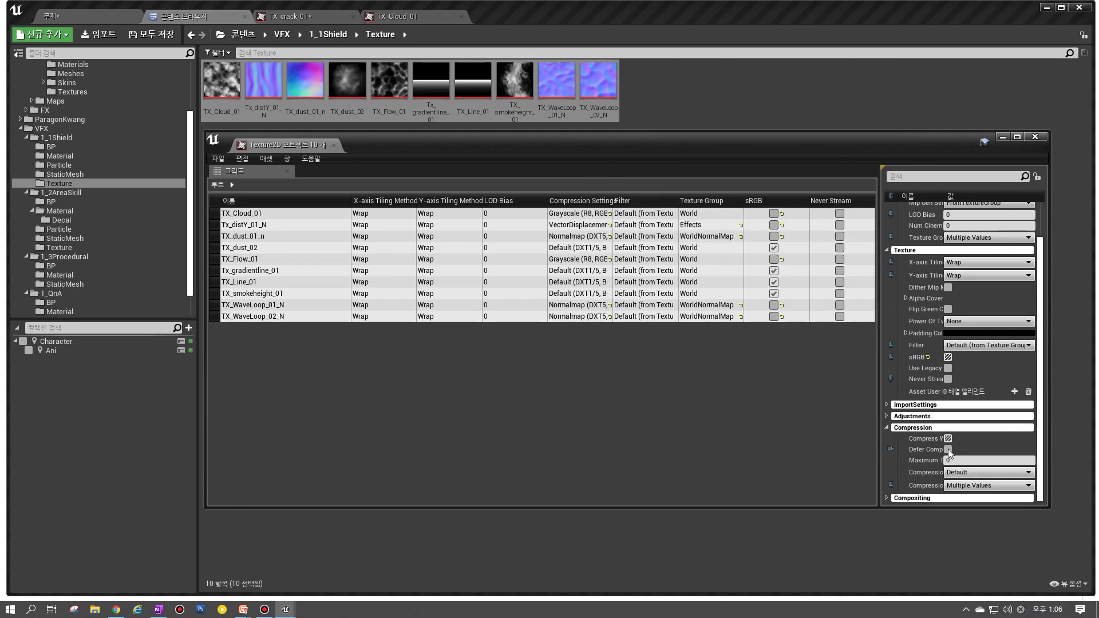
drag(1050, 385, 1094, 387)
drag(915, 442, 735, 445)
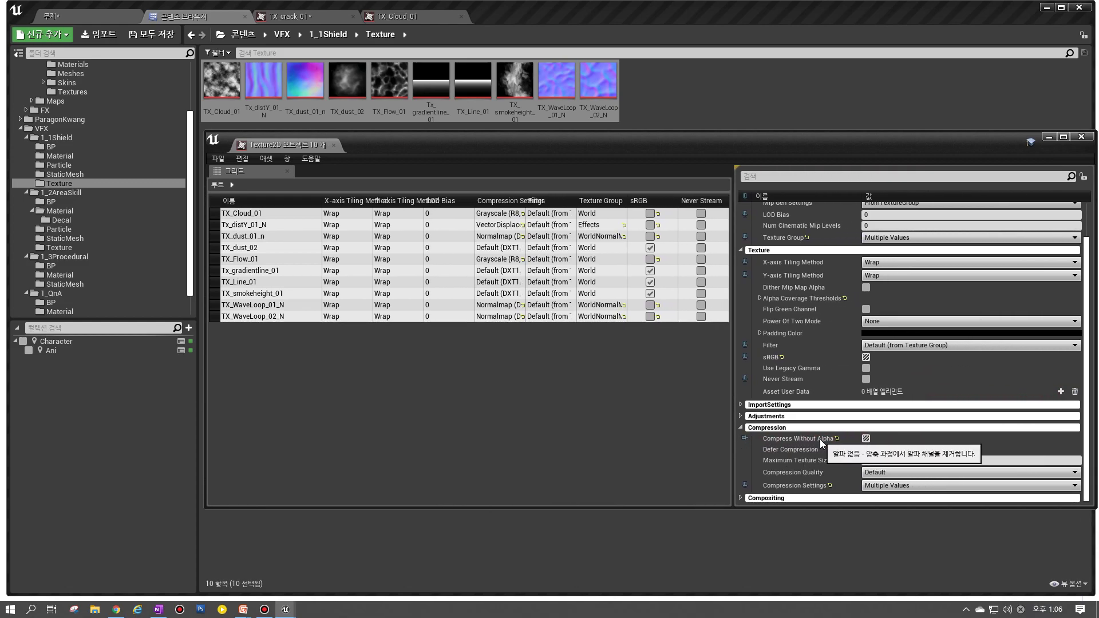
click(866, 439)
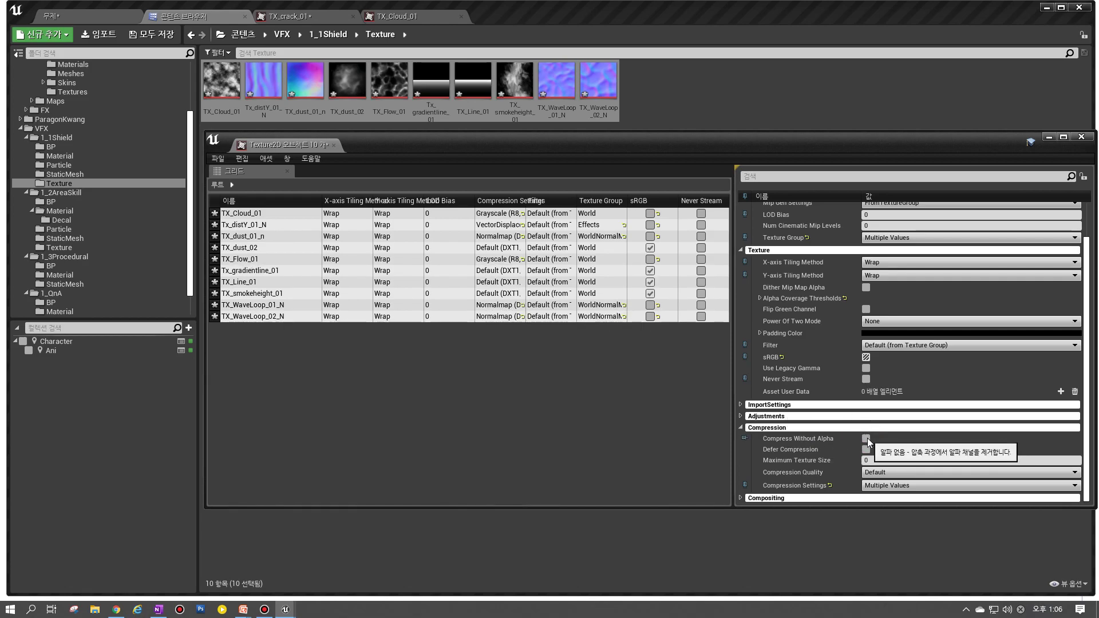
click(869, 439)
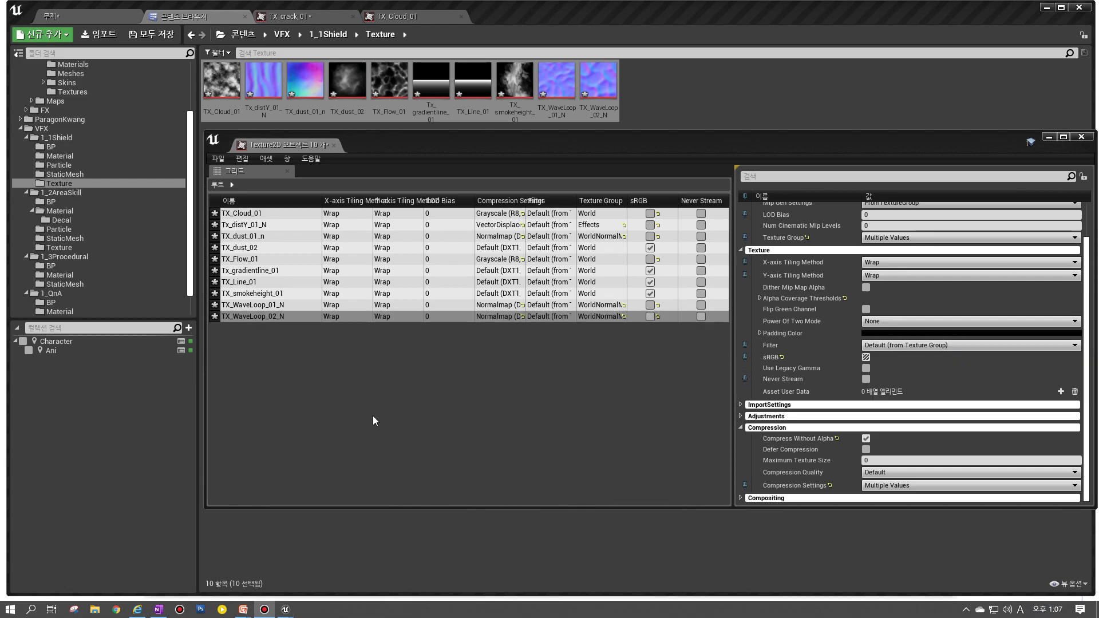
Step: Switch to the PowerPoint slide show to check the texture summary slide and return to Unreal Editor
mouse_move(244, 609)
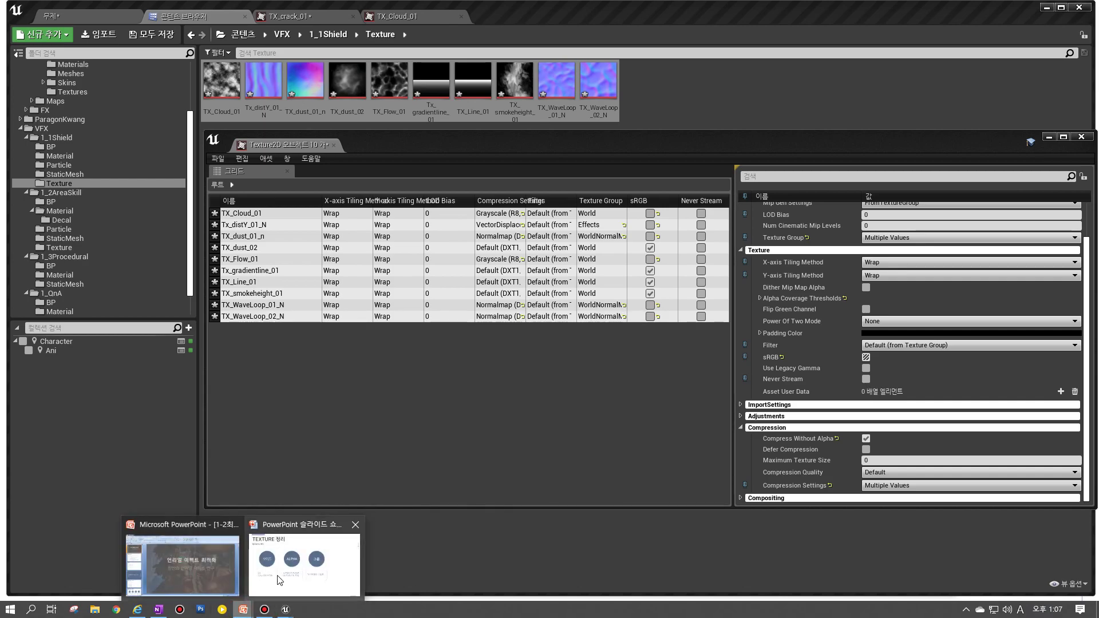
click(279, 580)
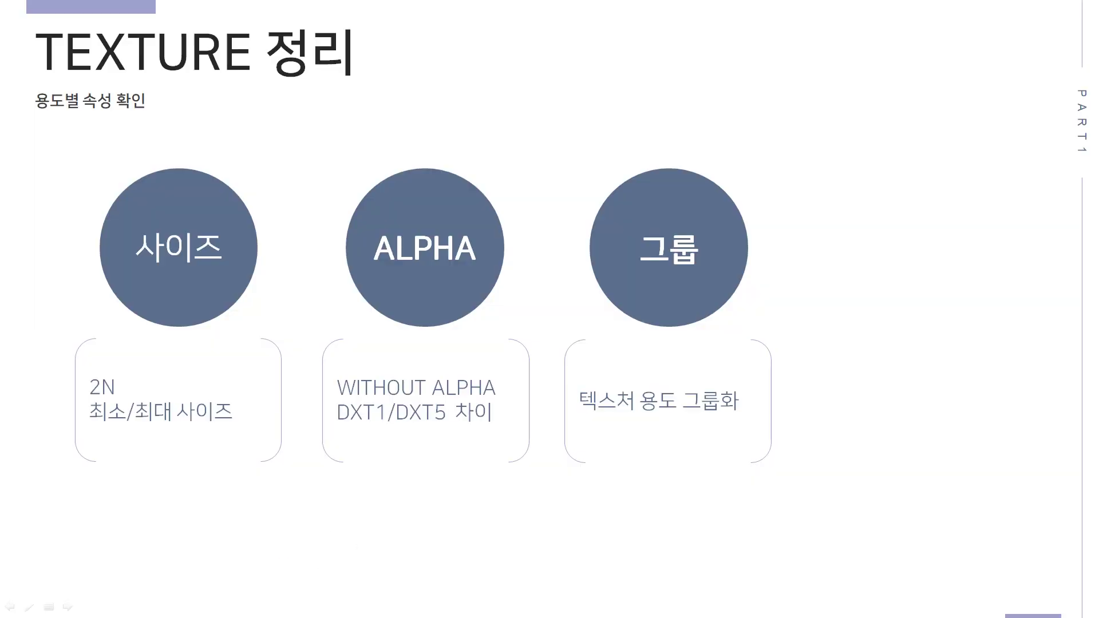
key(alt+Tab)
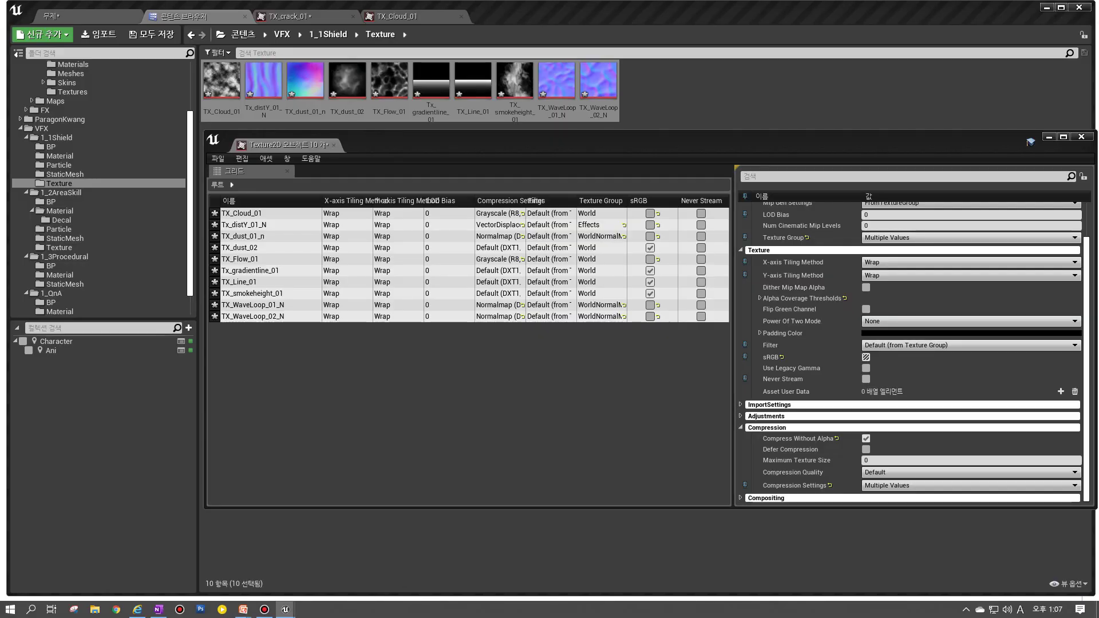
Step: Filter the property matrix by "gr" and set the Texture Group of all the selected Shield textures to Effects
scroll(903, 317, up, 2)
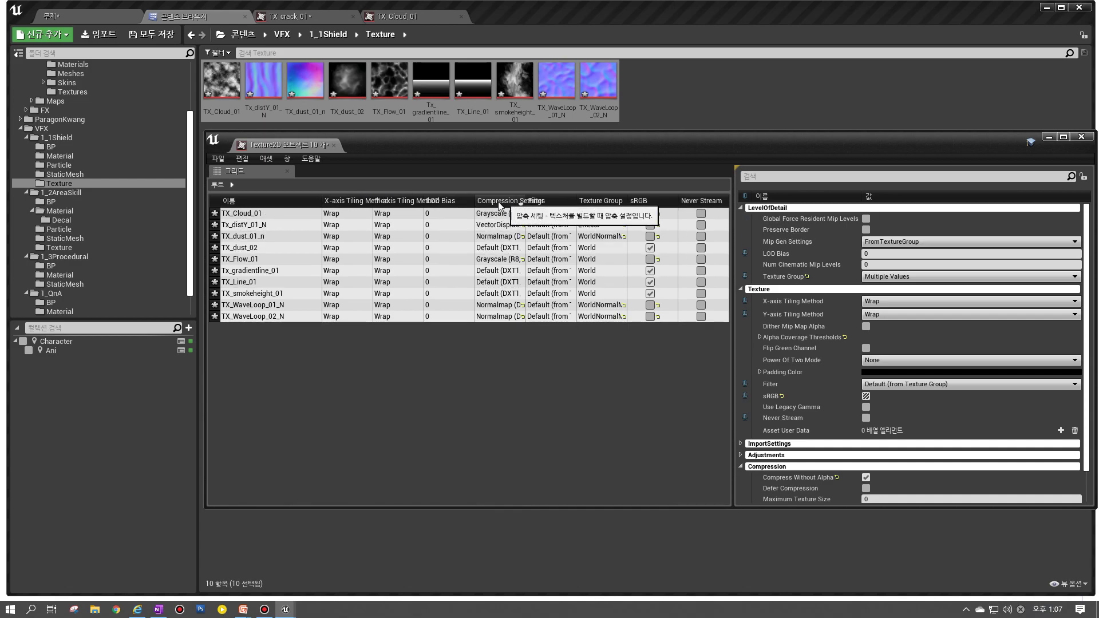
drag(447, 136, 323, 98)
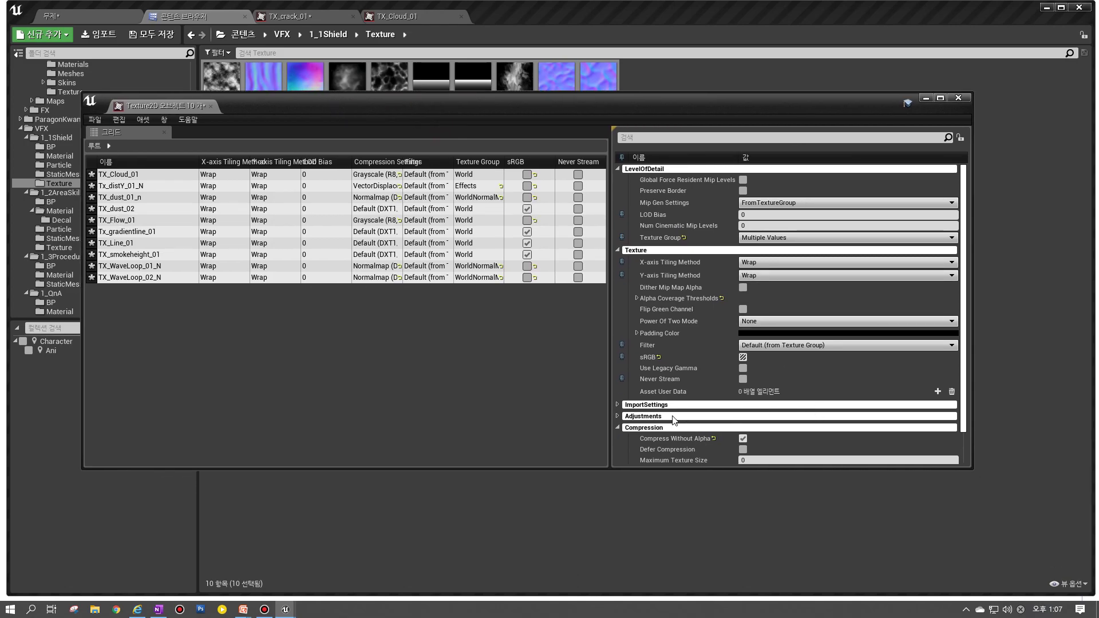
scroll(665, 421, down, 1)
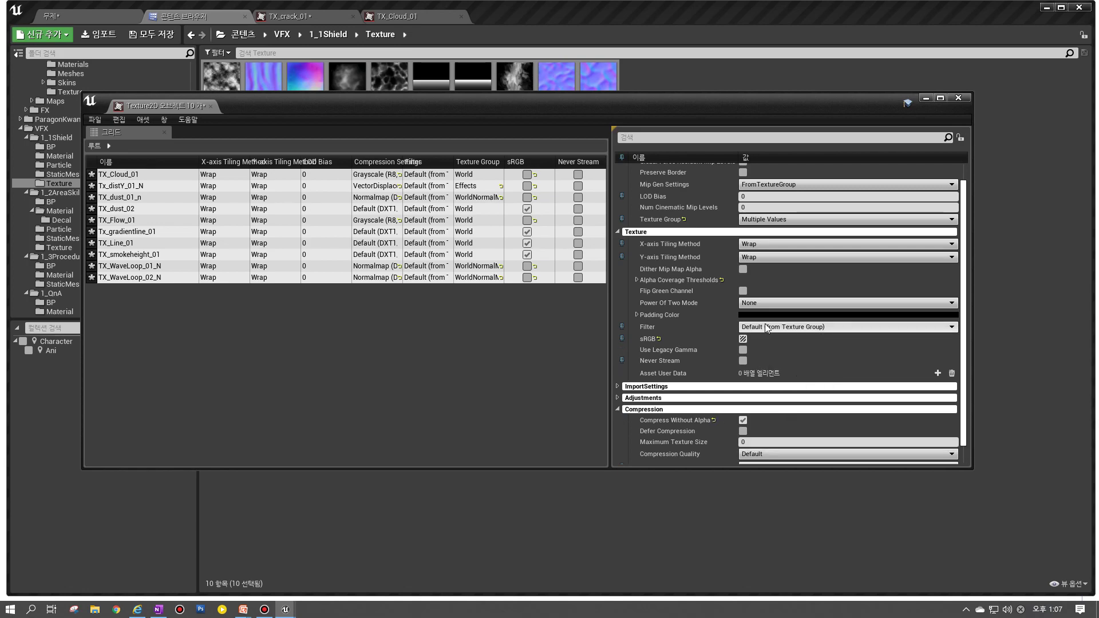
scroll(792, 303, up, 1)
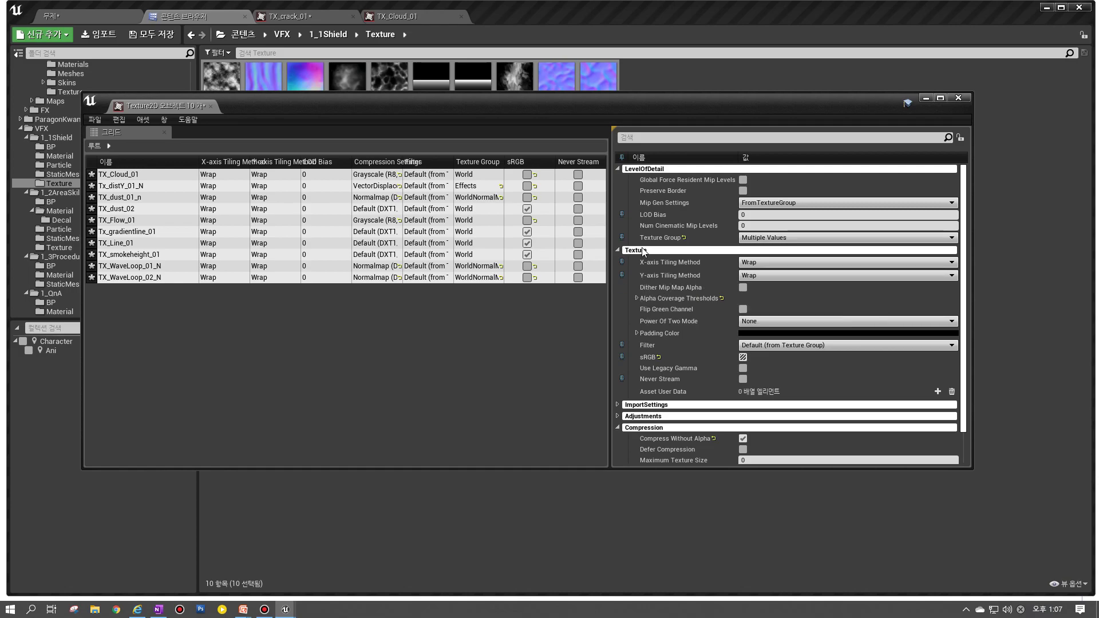
scroll(730, 260, down, 2)
scroll(720, 284, up, 2)
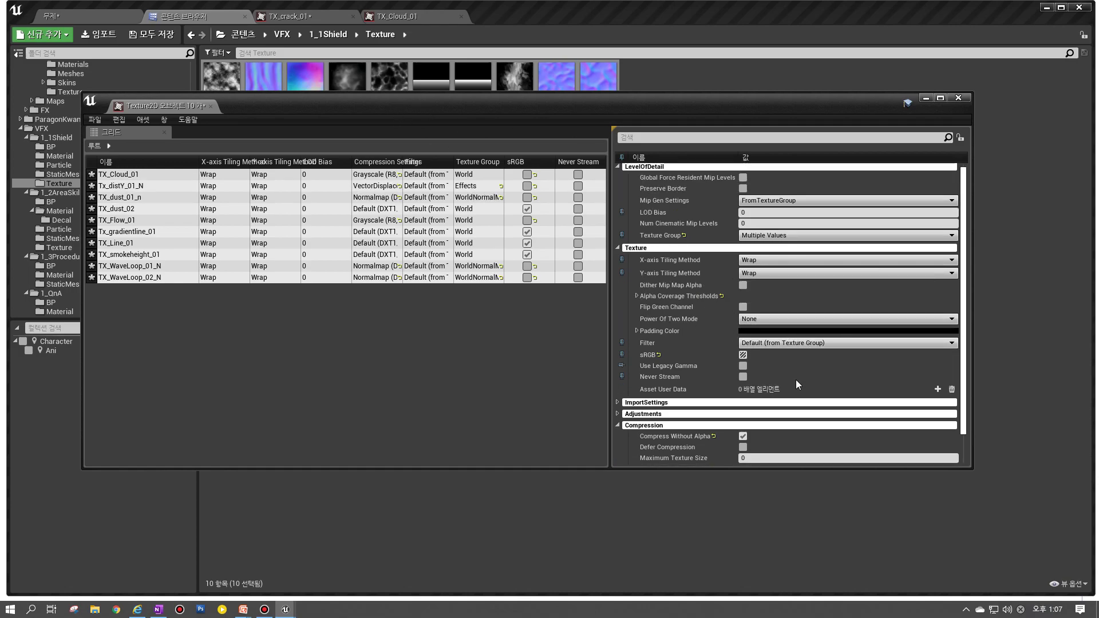
scroll(796, 376, down, 1)
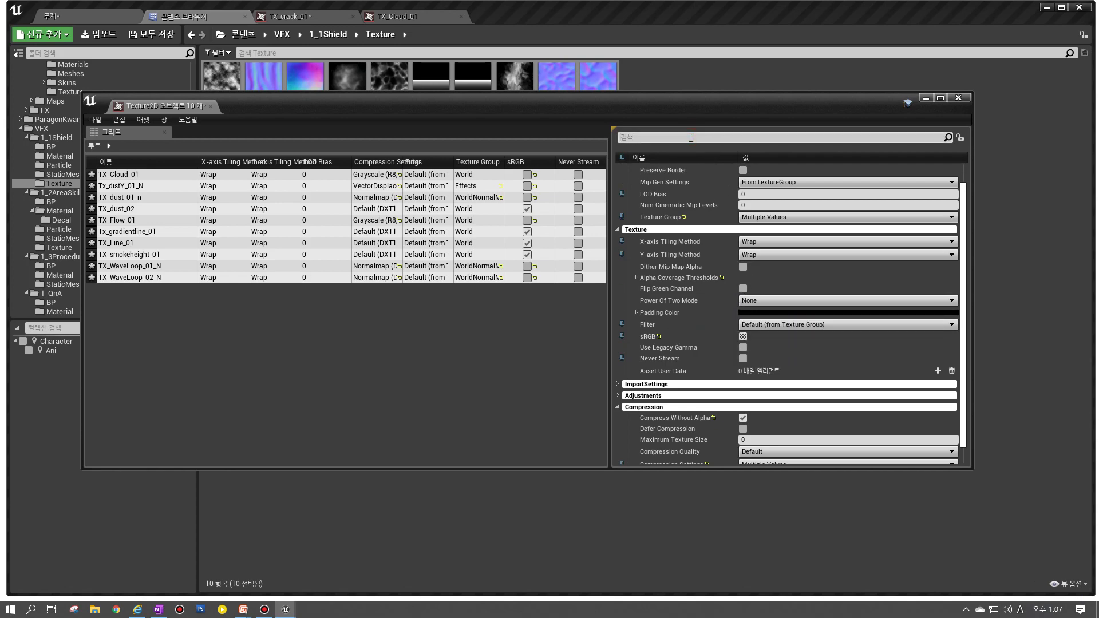
text(gr)
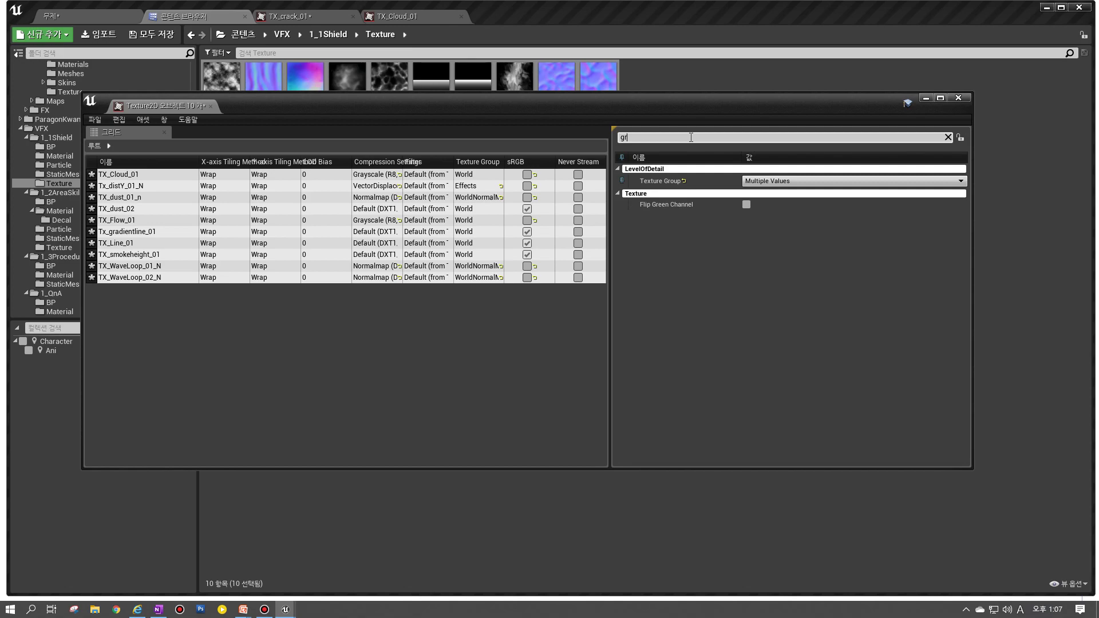
click(771, 178)
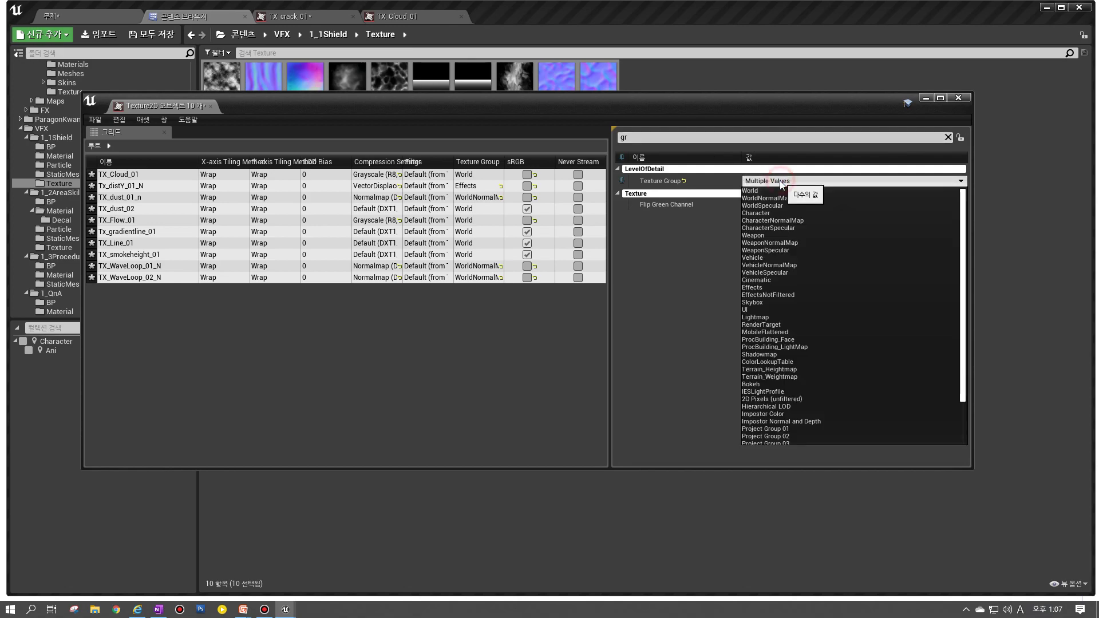
click(766, 287)
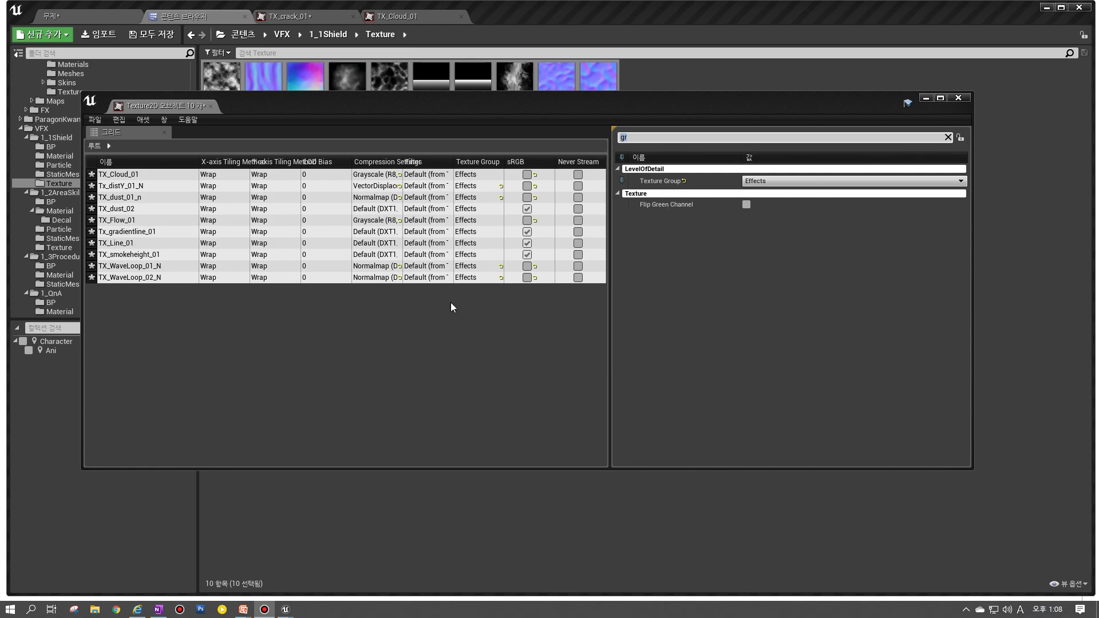
Step: Check the Compression Settings of the Shield textures in the property matrix, from TX_Flow_01 down to TX_smokeheight_01
click(401, 163)
click(375, 220)
click(374, 232)
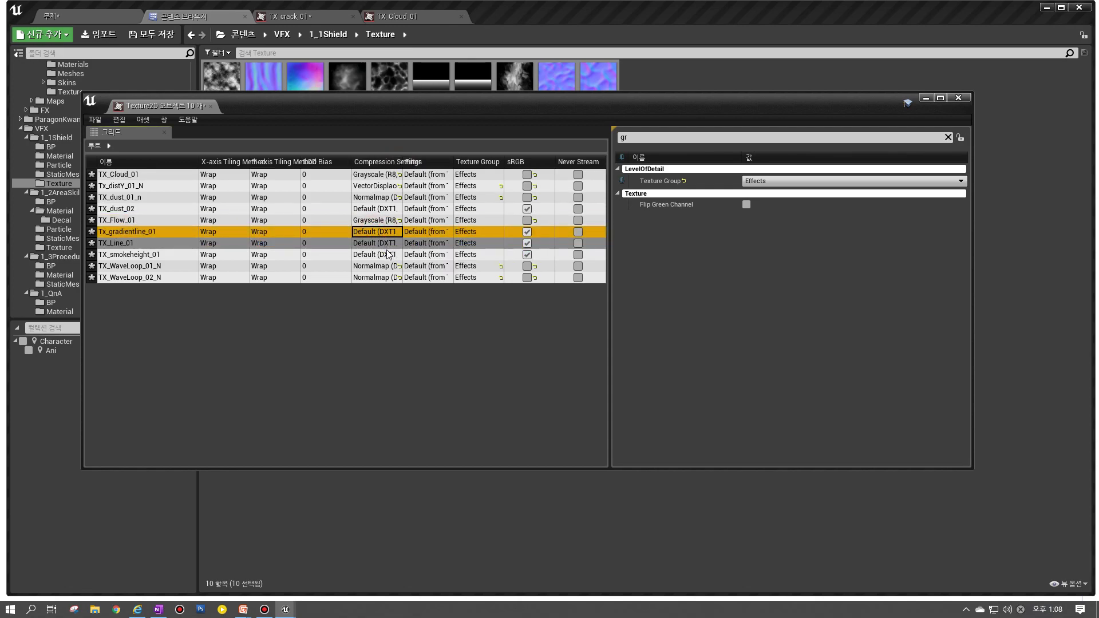
click(378, 255)
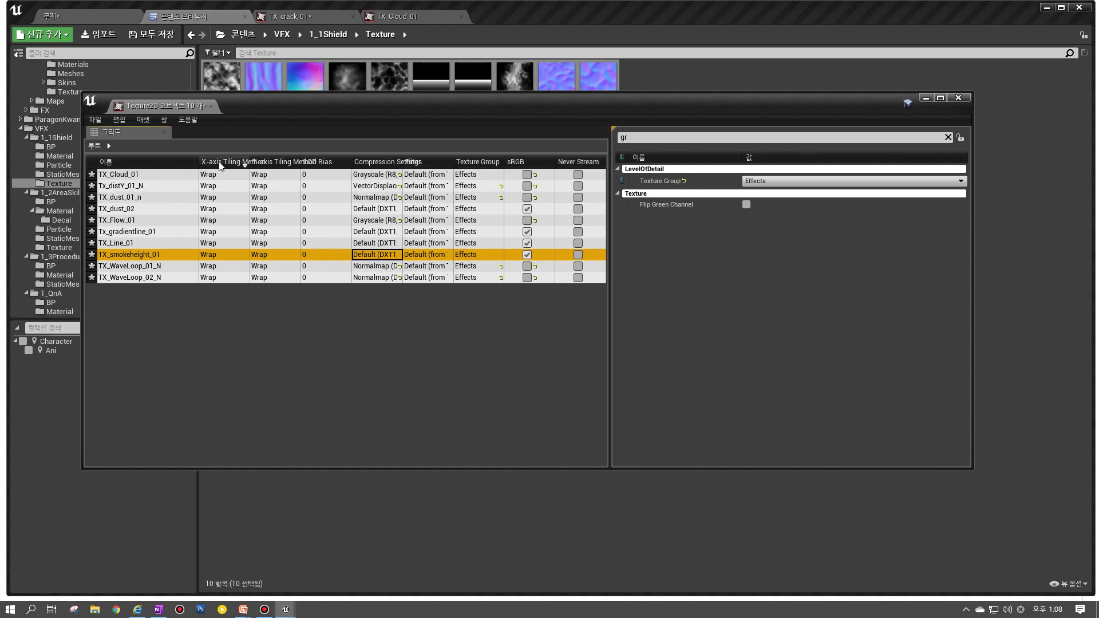
Step: Maximize the property matrix, widen its grid area and sort the textures by X-axis Tiling Method
drag(199, 162, 182, 162)
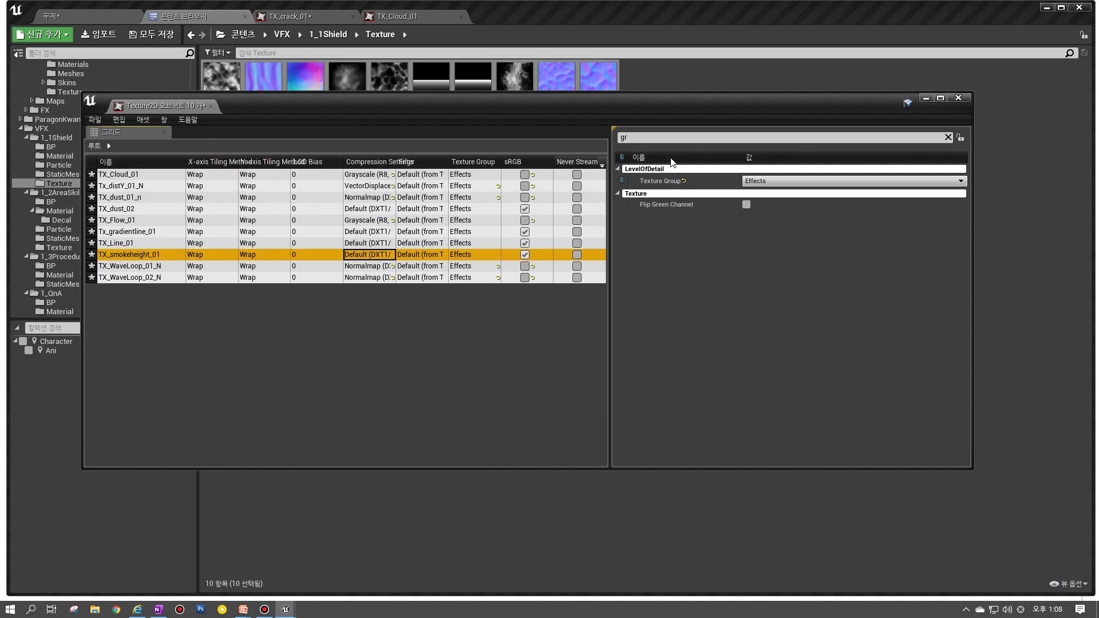
click(939, 97)
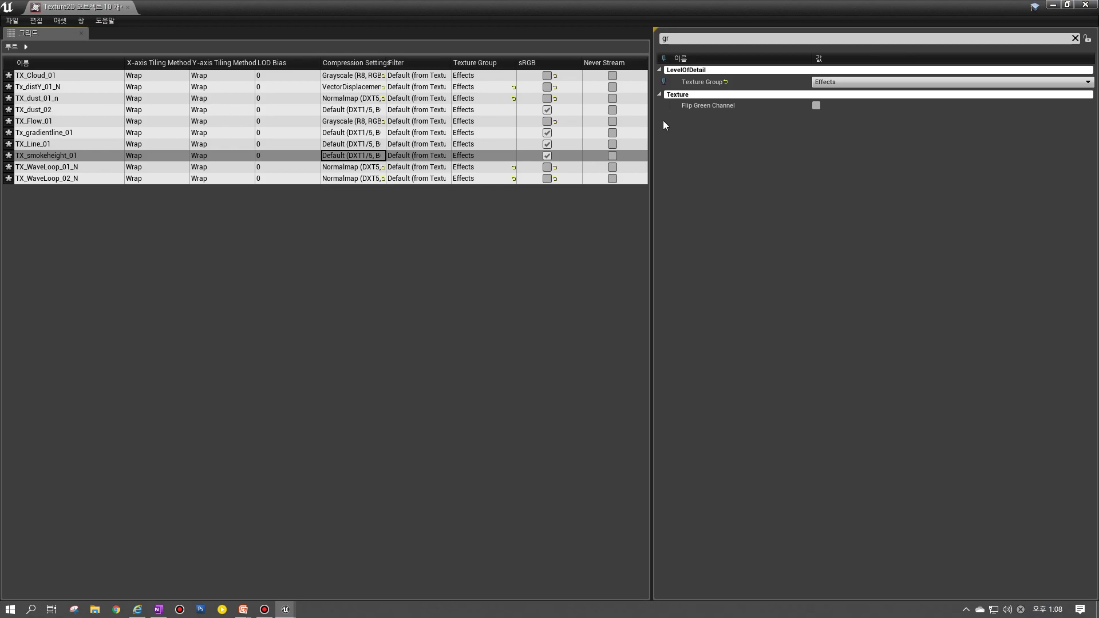
click(180, 63)
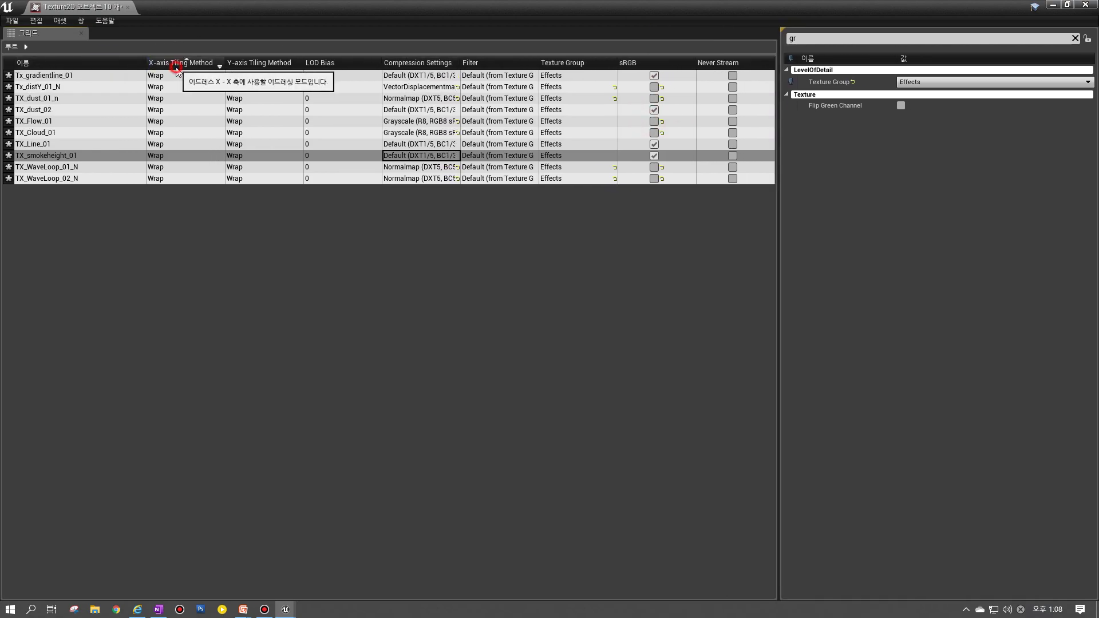
click(36, 20)
mouse_move(61, 21)
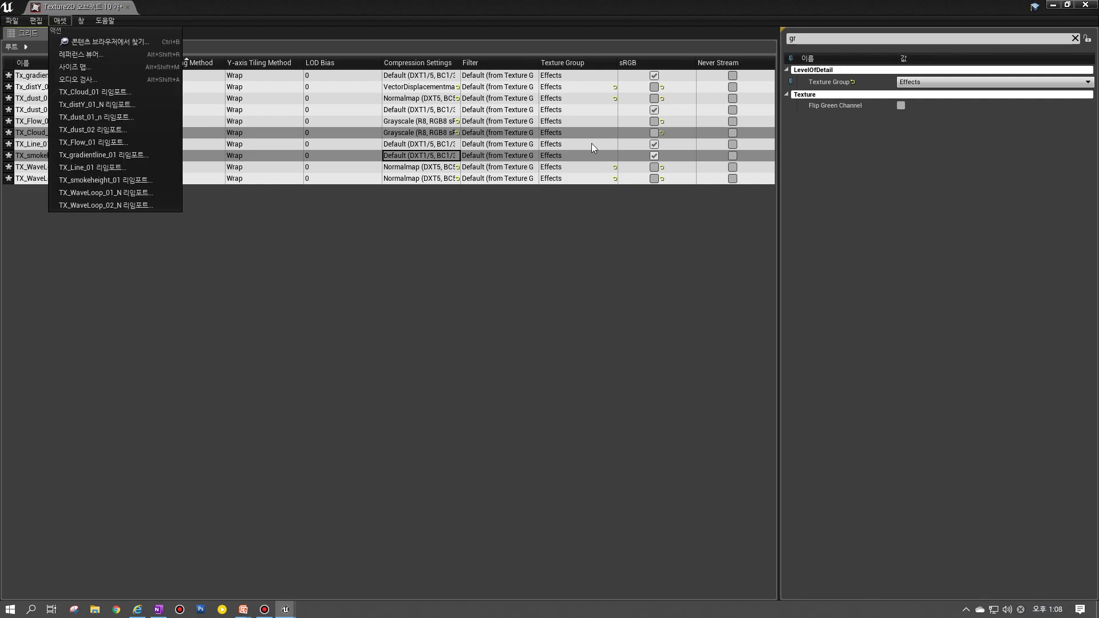
click(867, 116)
Step: Clear the property filter and expand the Compositing and Compression categories
click(1075, 39)
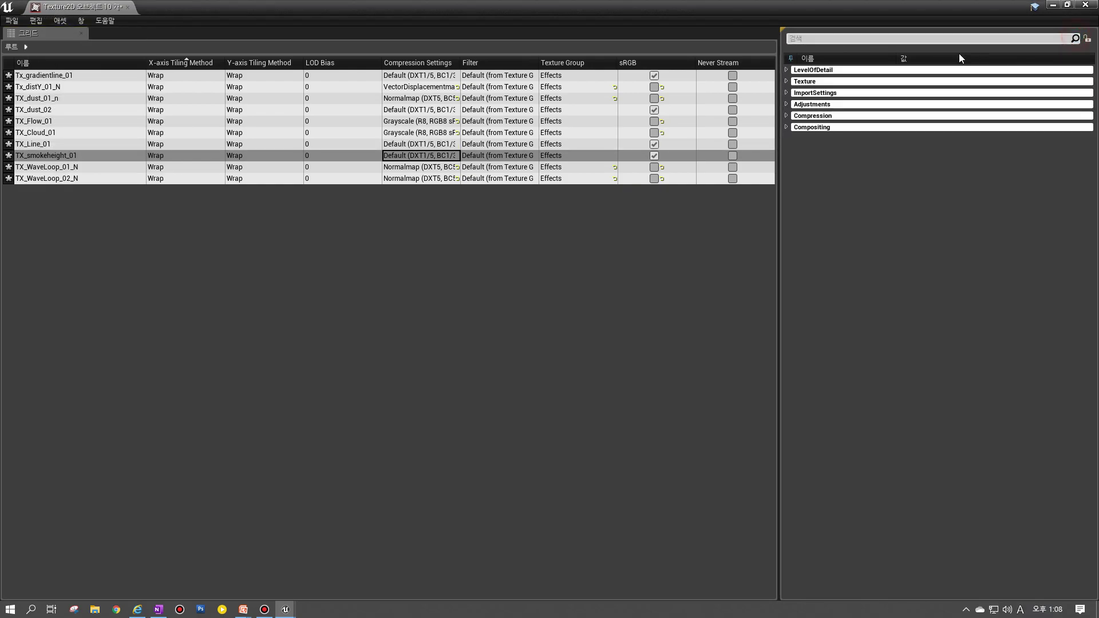
click(799, 128)
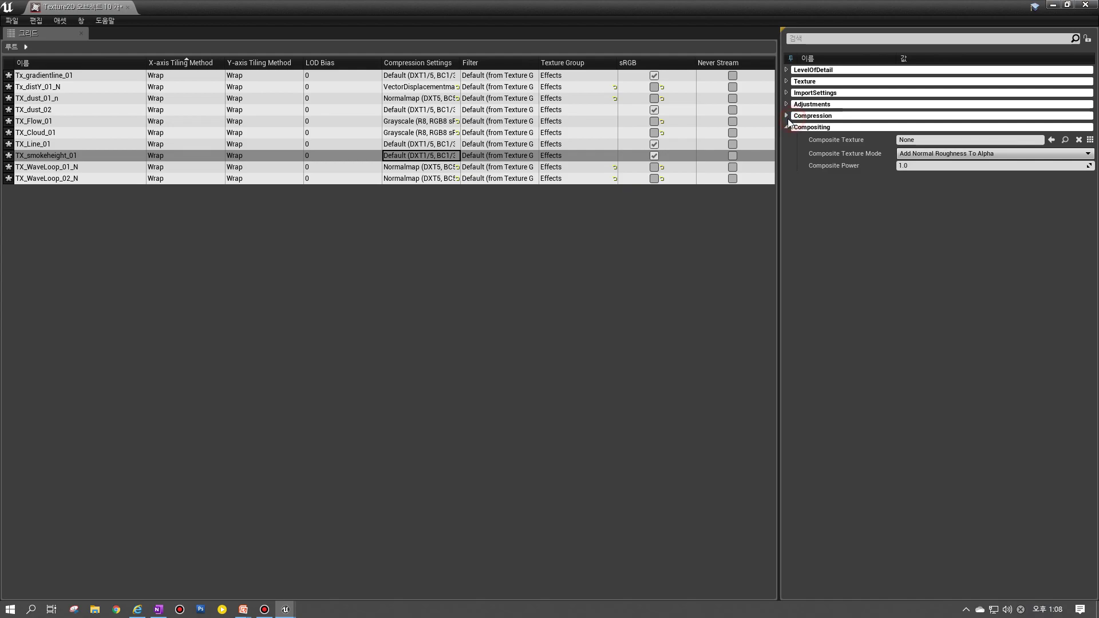
click(787, 116)
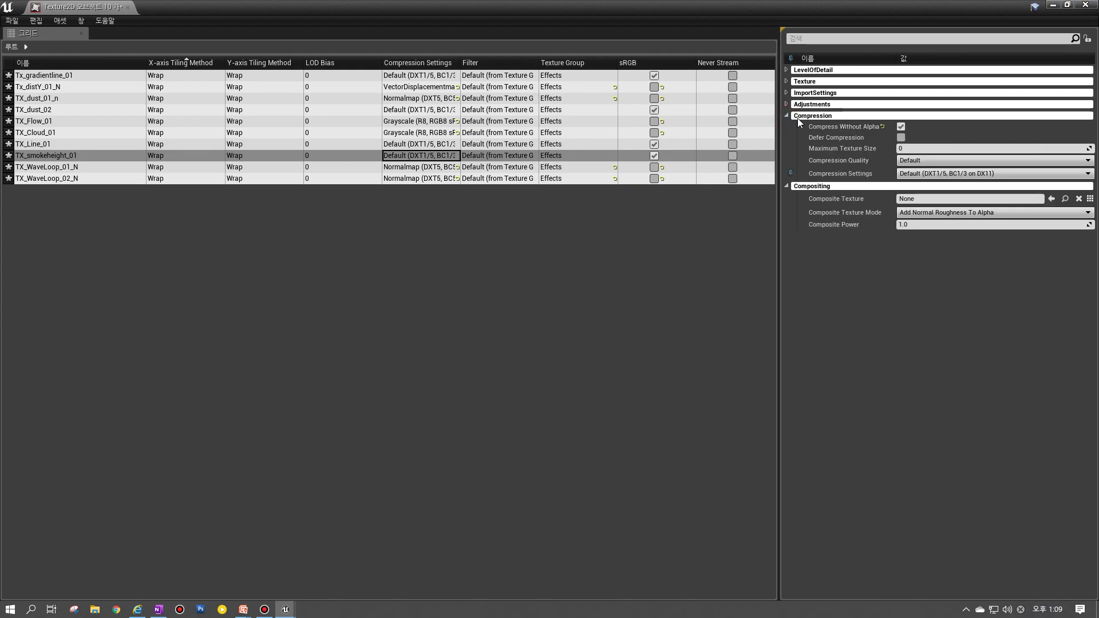
Step: Switch to the PowerPoint slide show to review the texture summary on size, alpha and group
mouse_move(244, 610)
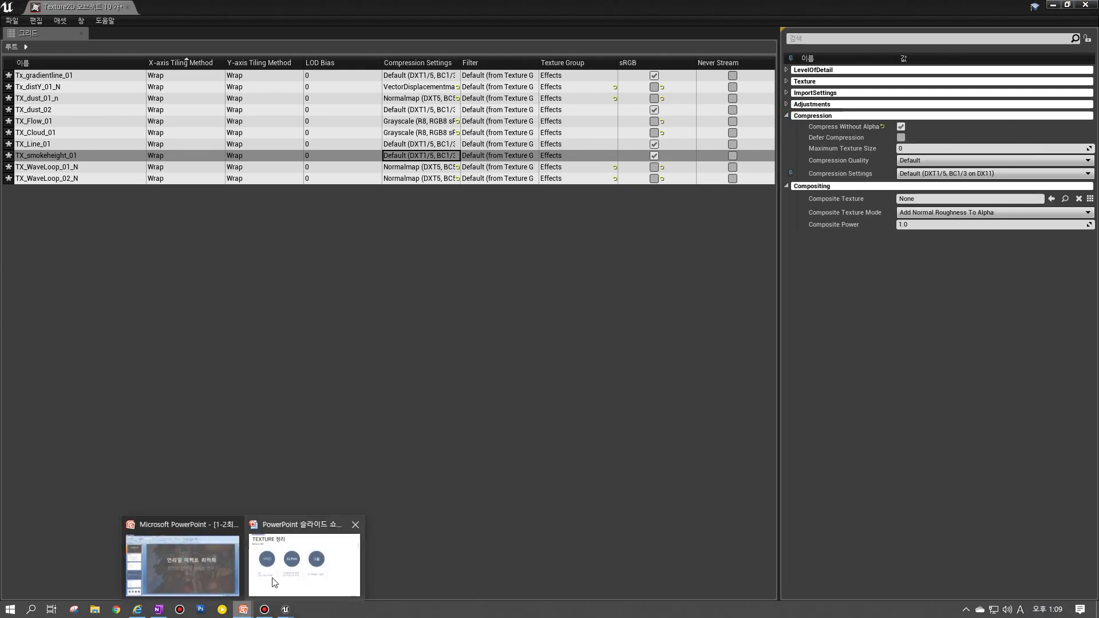
click(290, 570)
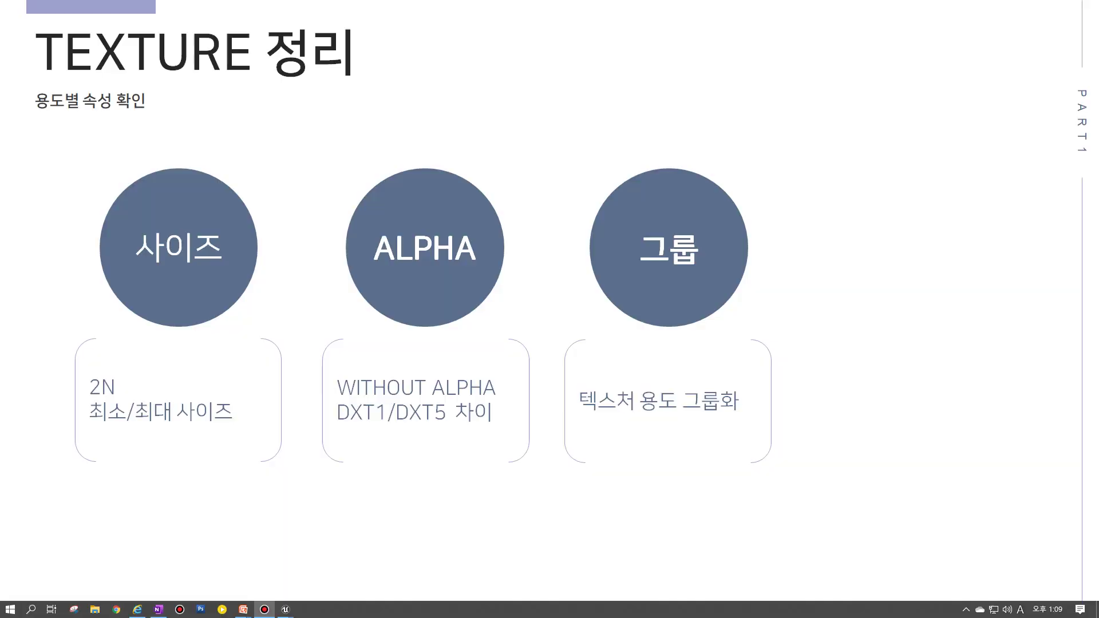
click(544, 245)
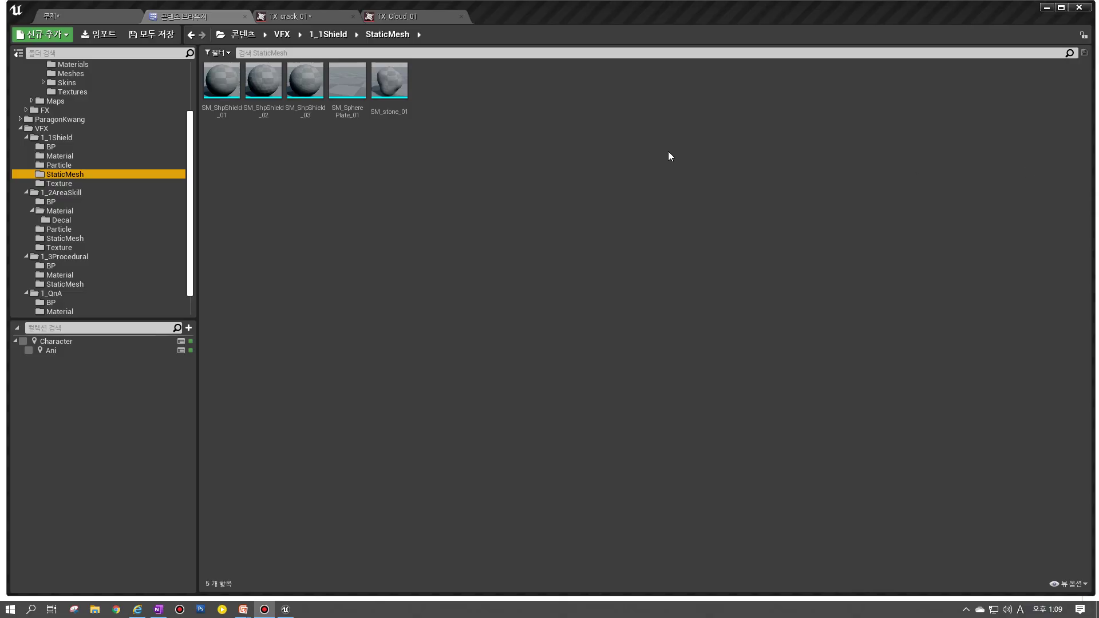
Step: Import the SM_CYL_Bolt_01 FBX into the 1_1Shield/StaticMesh folder as a static mesh with Auto Generate Collision and Import Textures off
click(498, 150)
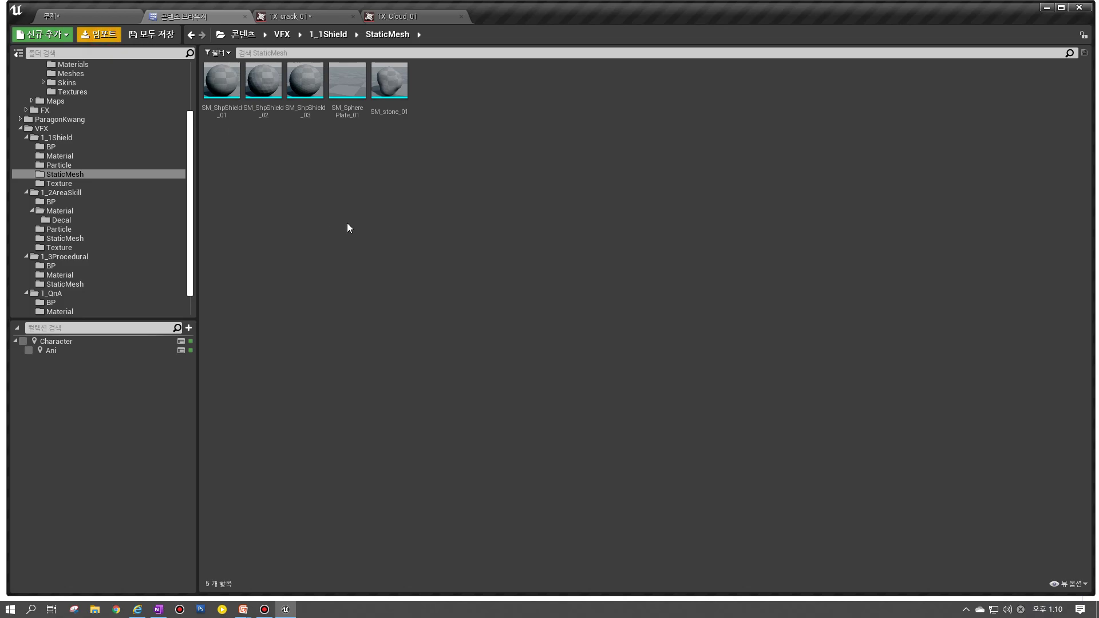
double_click(428, 234)
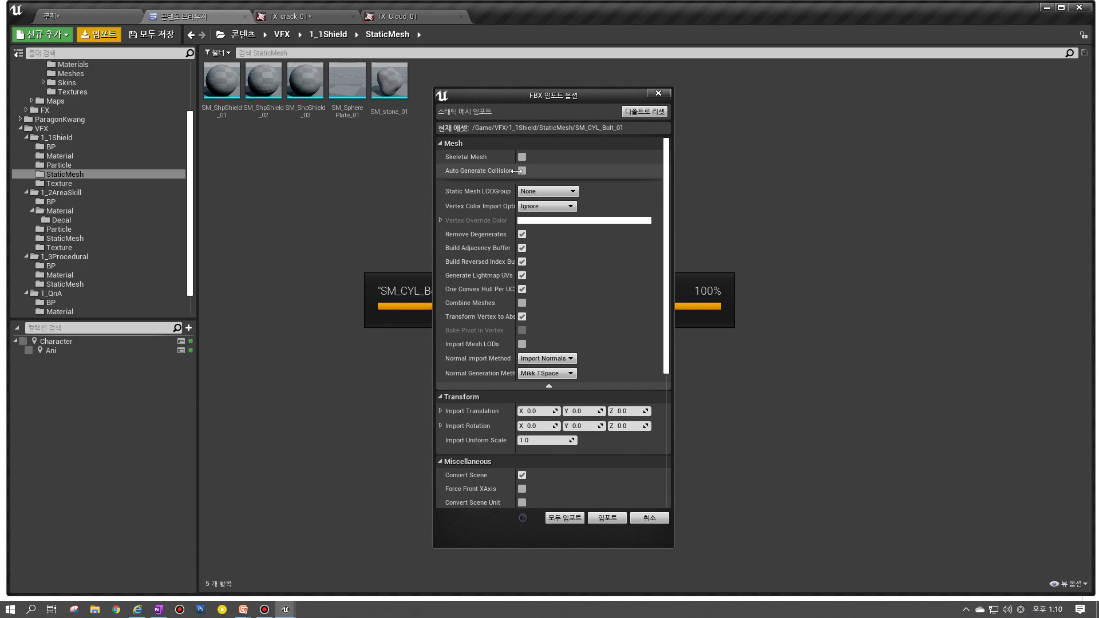
scroll(531, 337, down, 5)
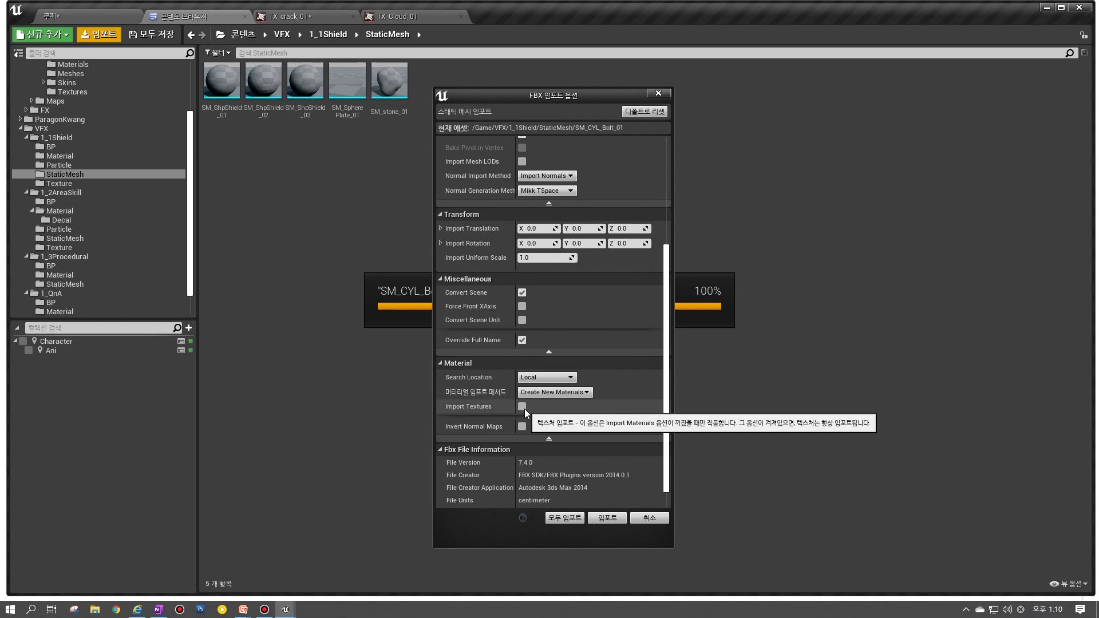
scroll(524, 408, up, 5)
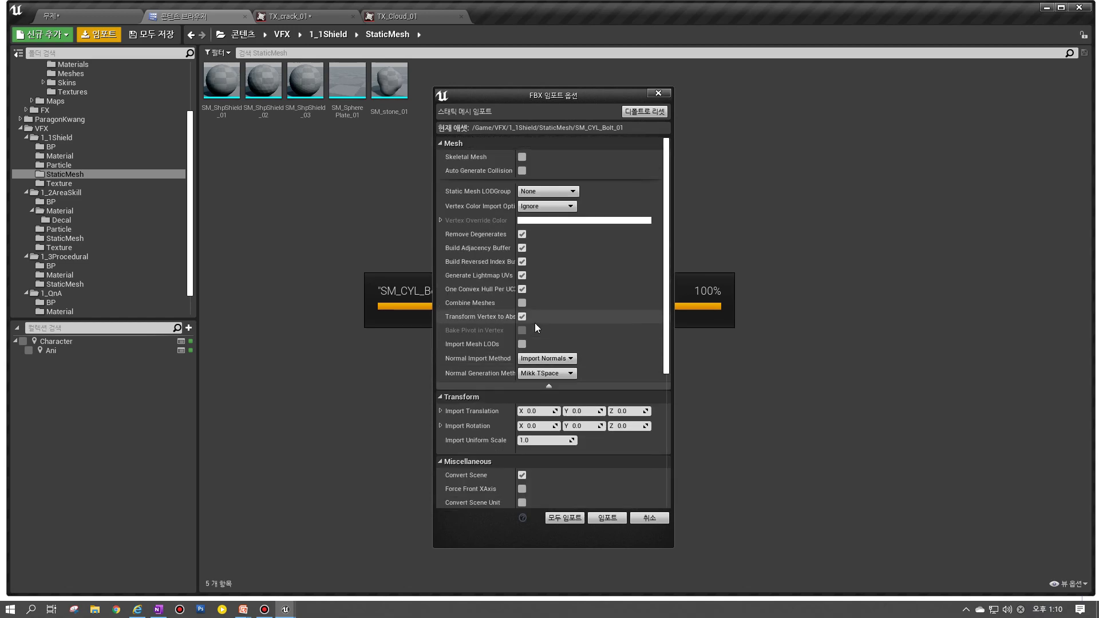
scroll(534, 323, down, 5)
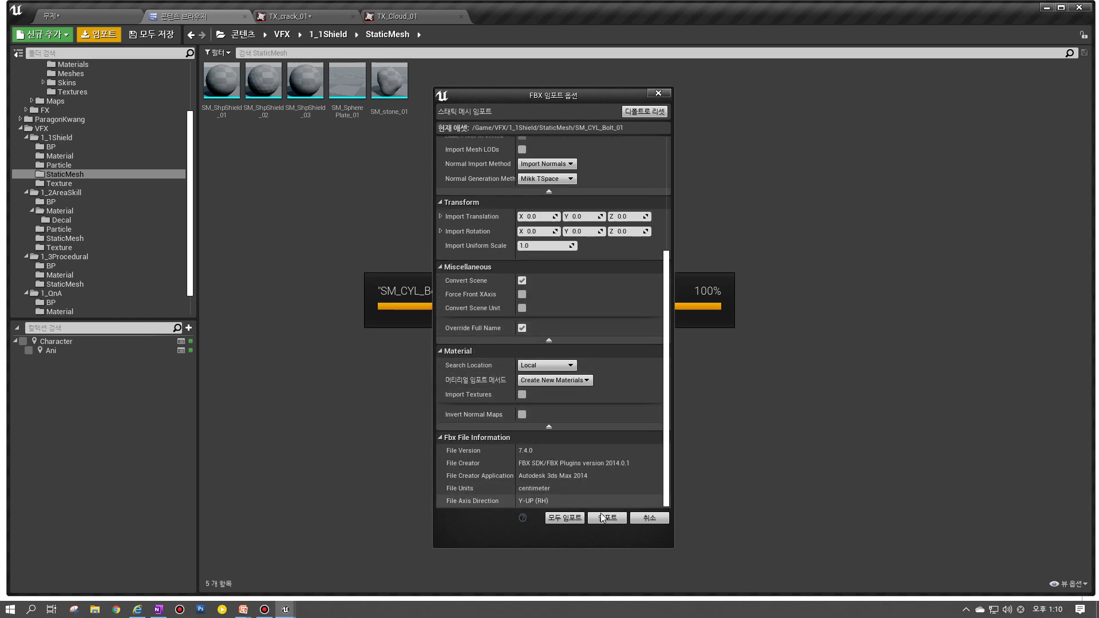
click(576, 517)
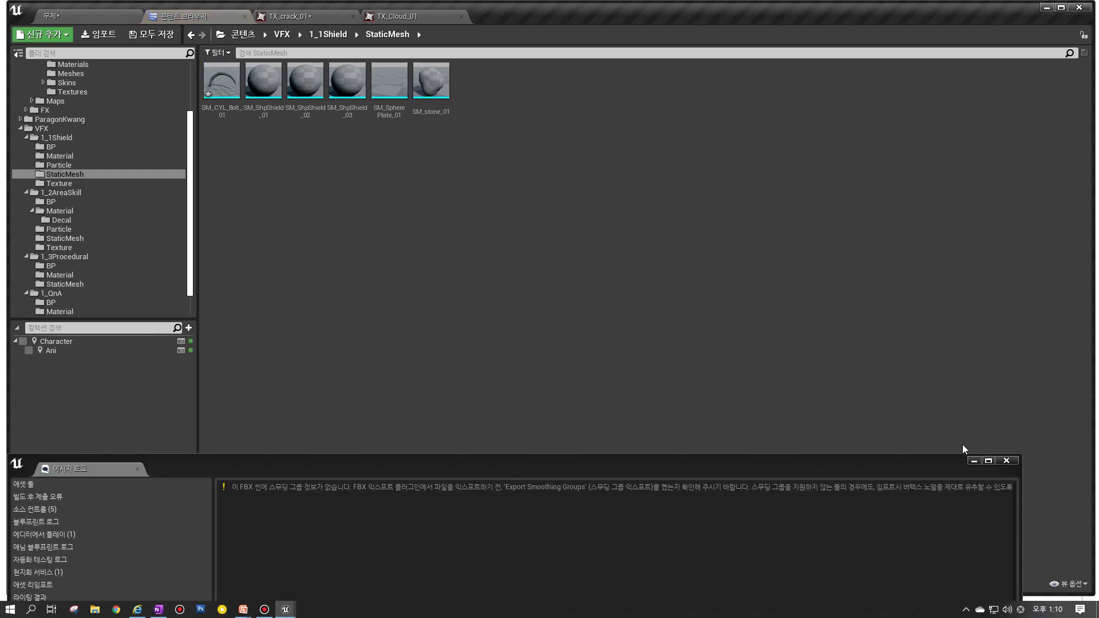
Step: Close the message log and open the SM_CYL_Bolt_01 mesh in its editor with the whole arch in view
click(1005, 460)
double_click(221, 80)
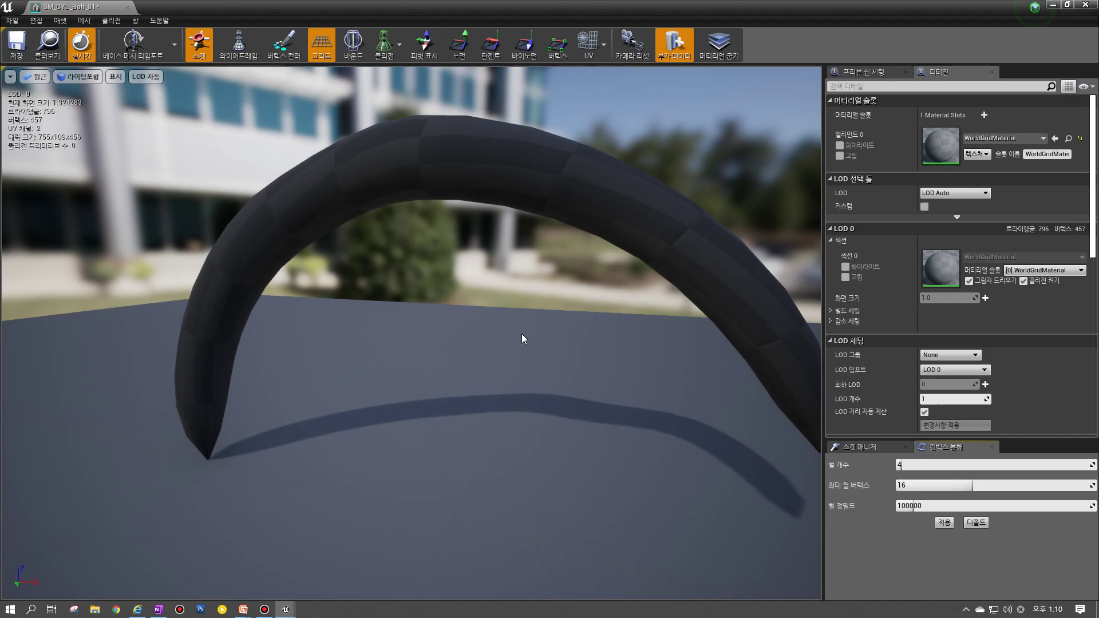
scroll(518, 332, down, 3)
drag(511, 333, 489, 277)
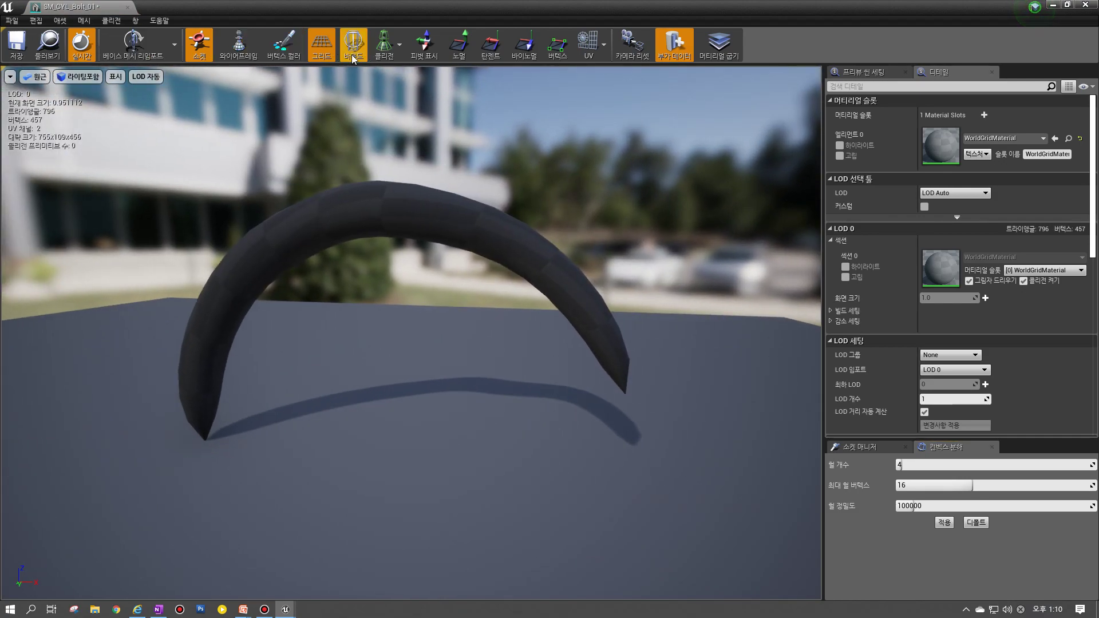
Step: Display the mesh's simple and complex collision in the viewport, look over the collision commands, and hide both displays again
click(399, 44)
click(403, 79)
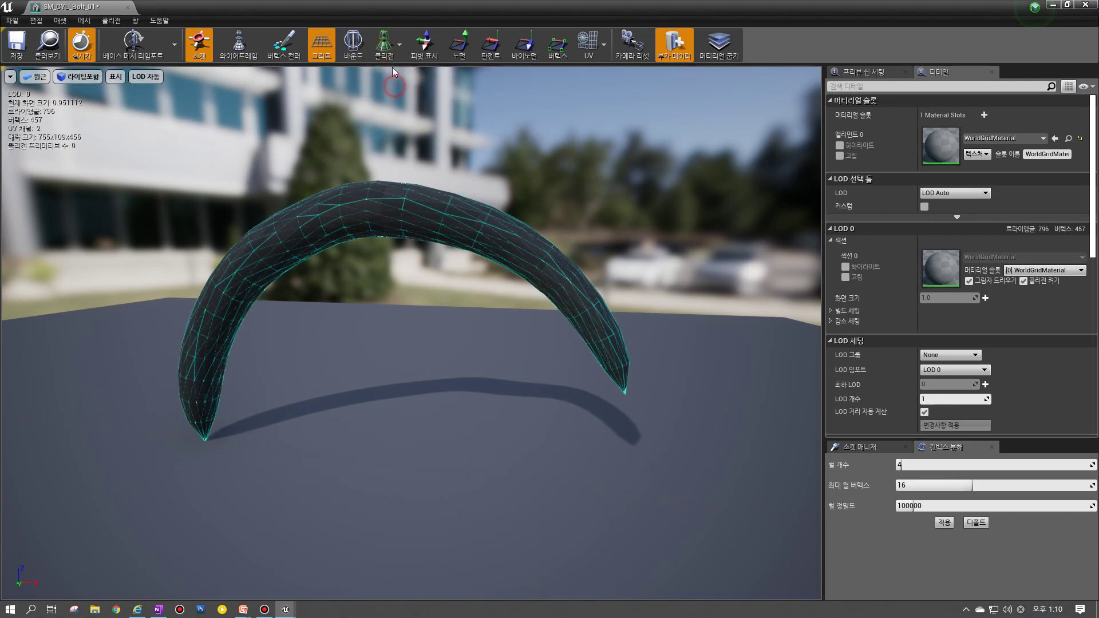
click(389, 44)
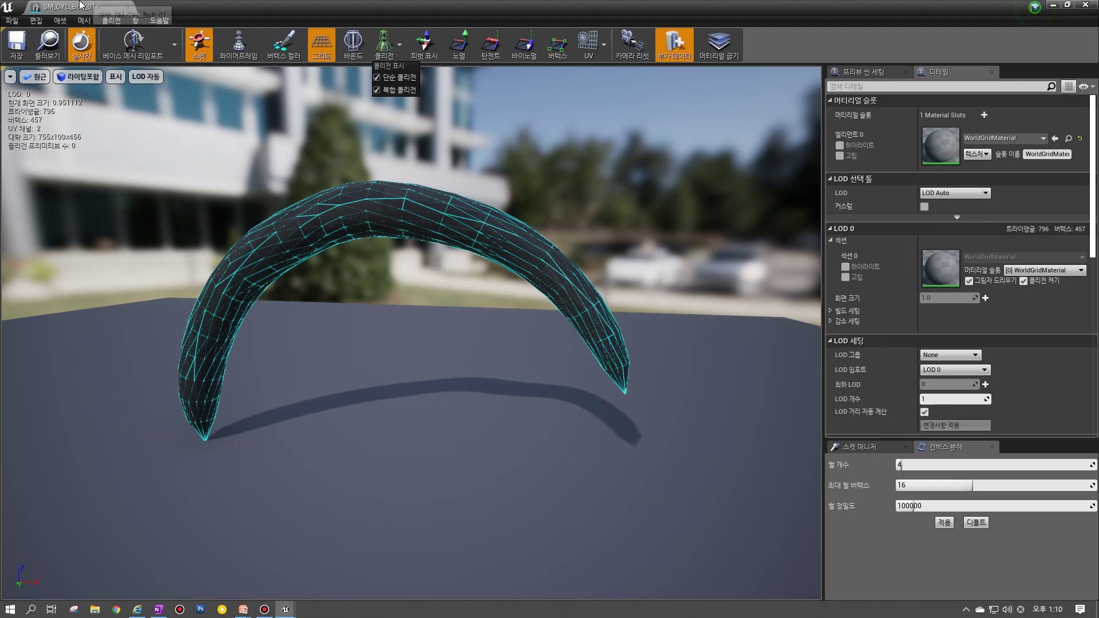
click(86, 22)
mouse_move(111, 21)
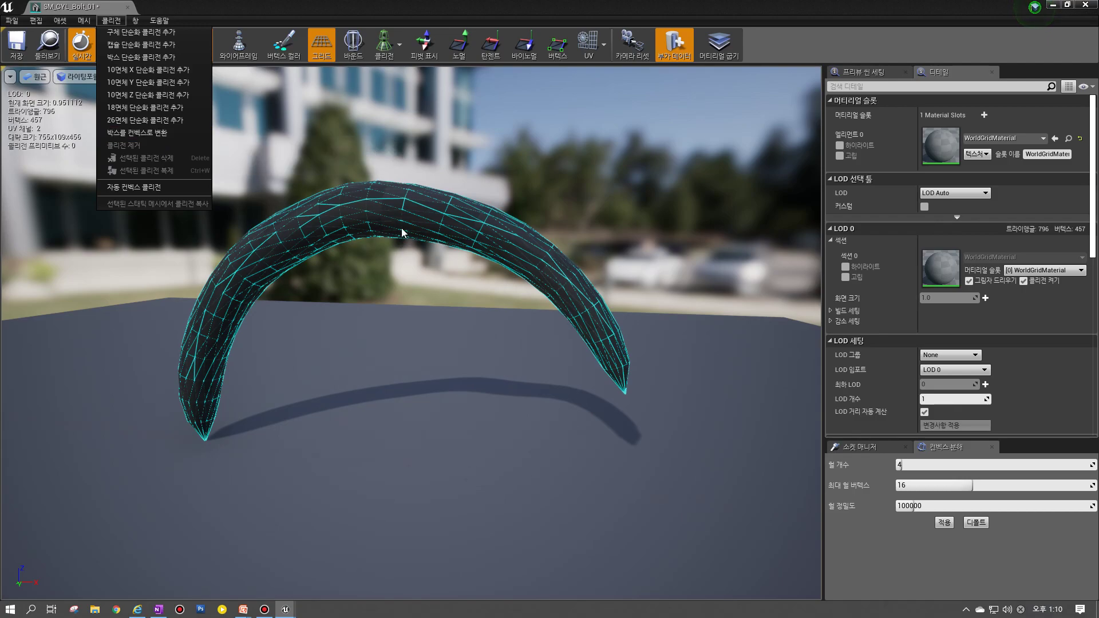
click(384, 54)
click(395, 77)
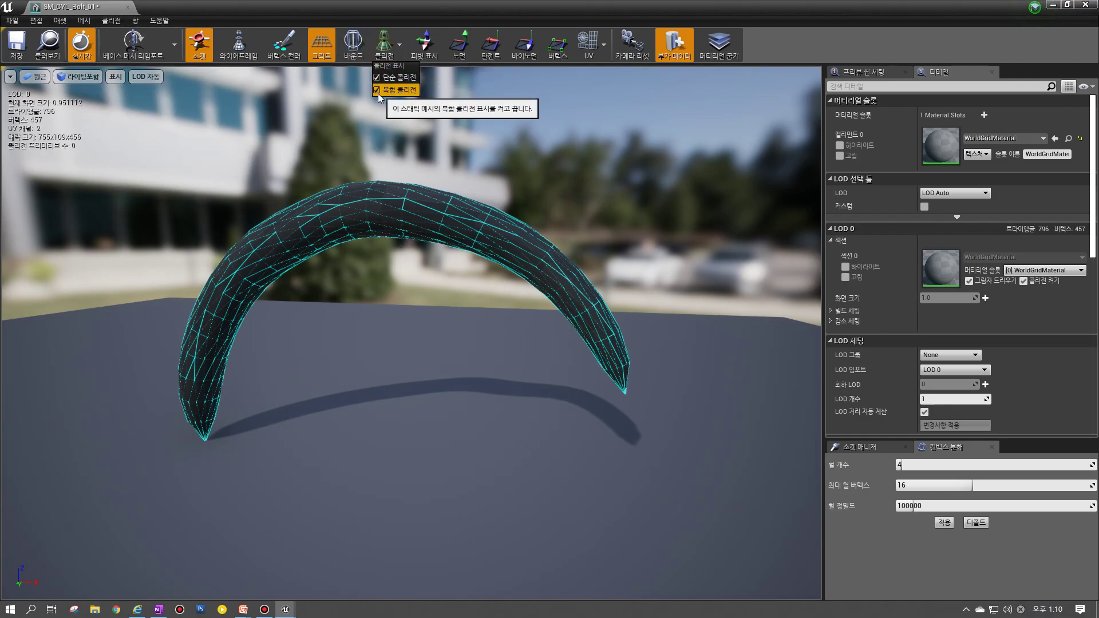
click(395, 90)
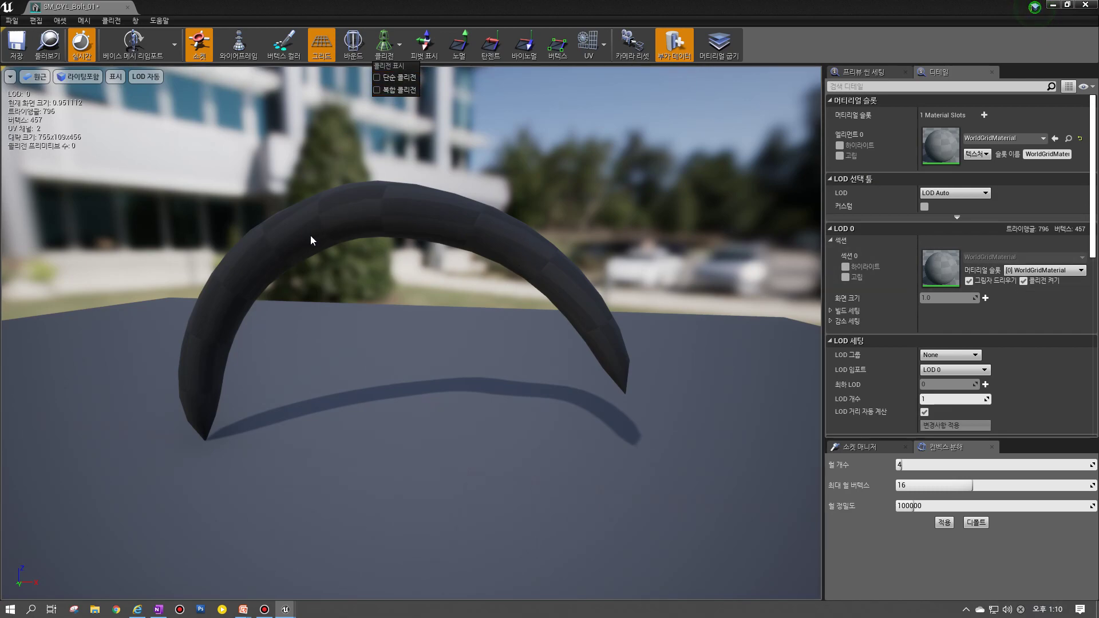
Step: Disable Cast Shadow and Enable Collision for section 0 of the mesh's LOD 0
click(1041, 310)
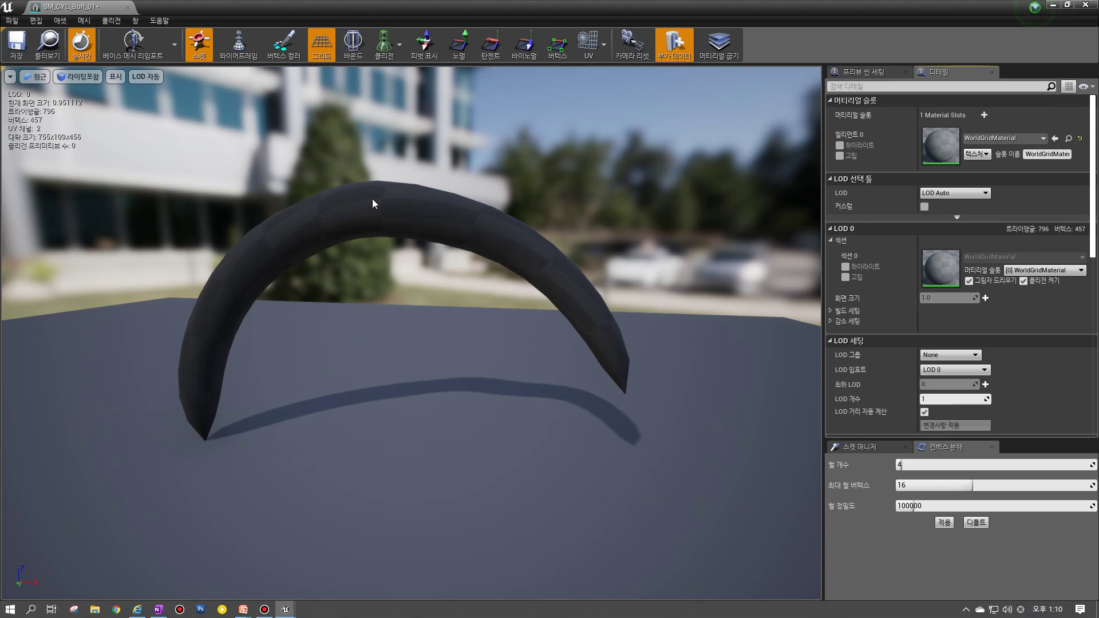
click(970, 281)
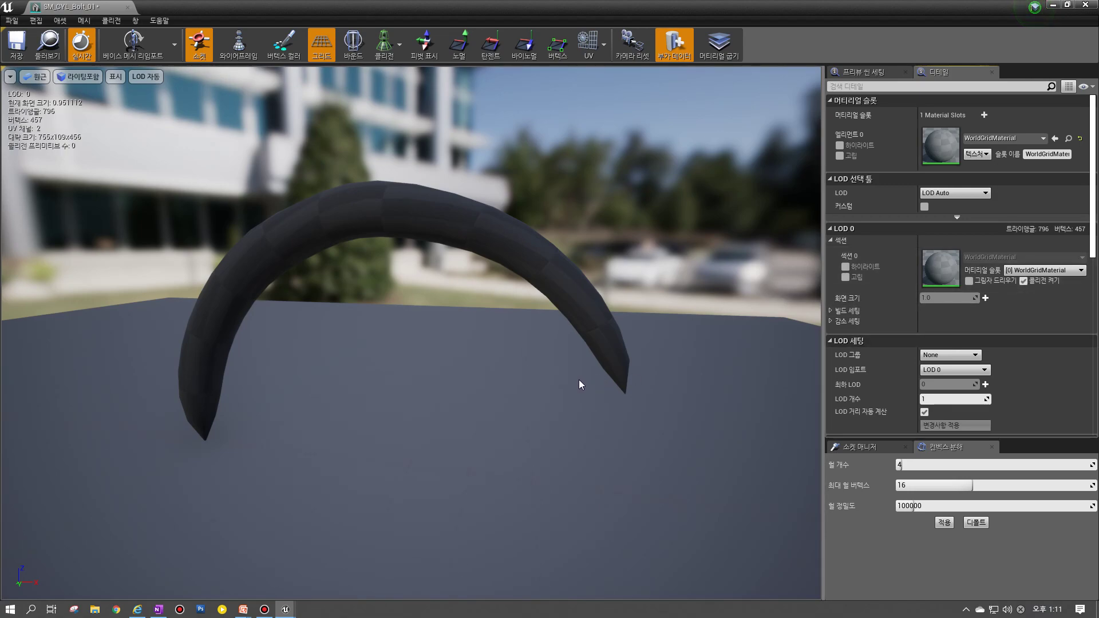
click(1023, 281)
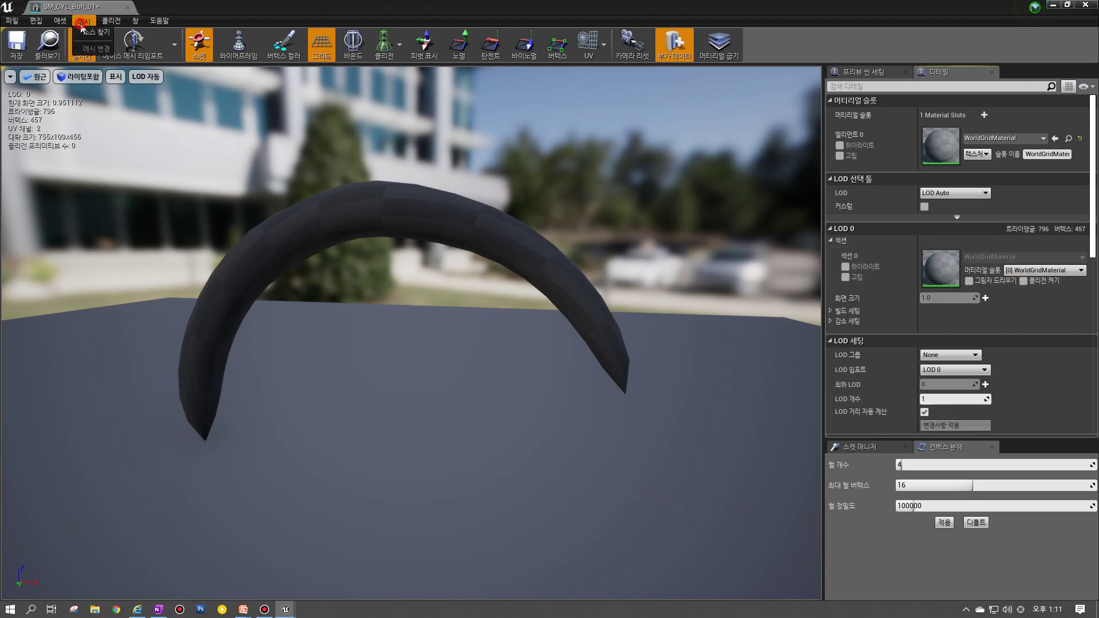
Step: Add a box simplified collision around the arch mesh and remove it again
click(111, 21)
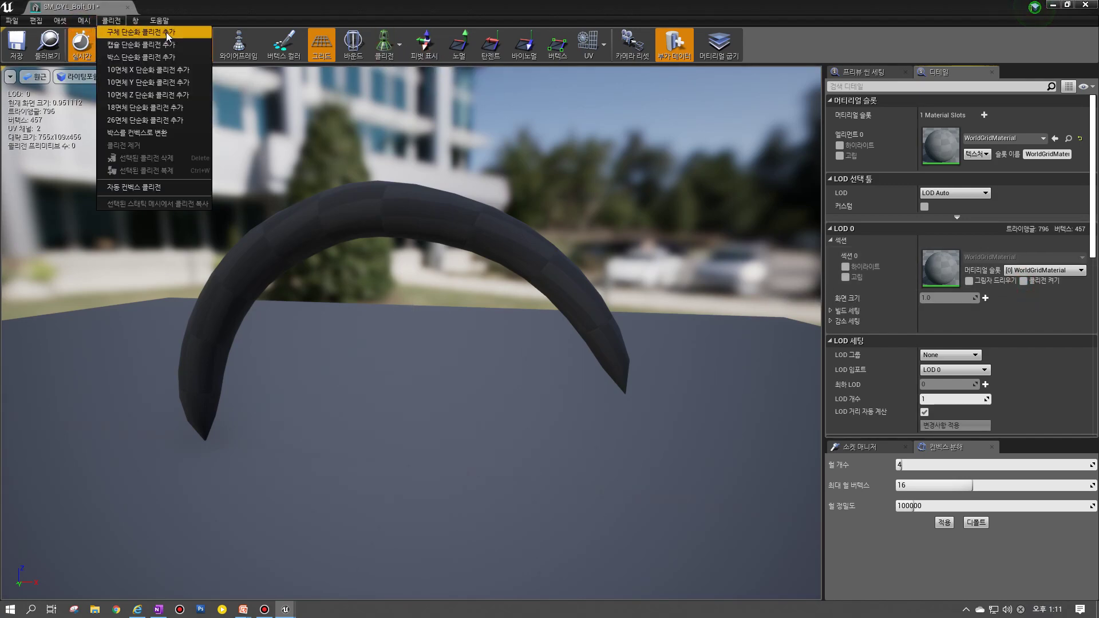
click(131, 24)
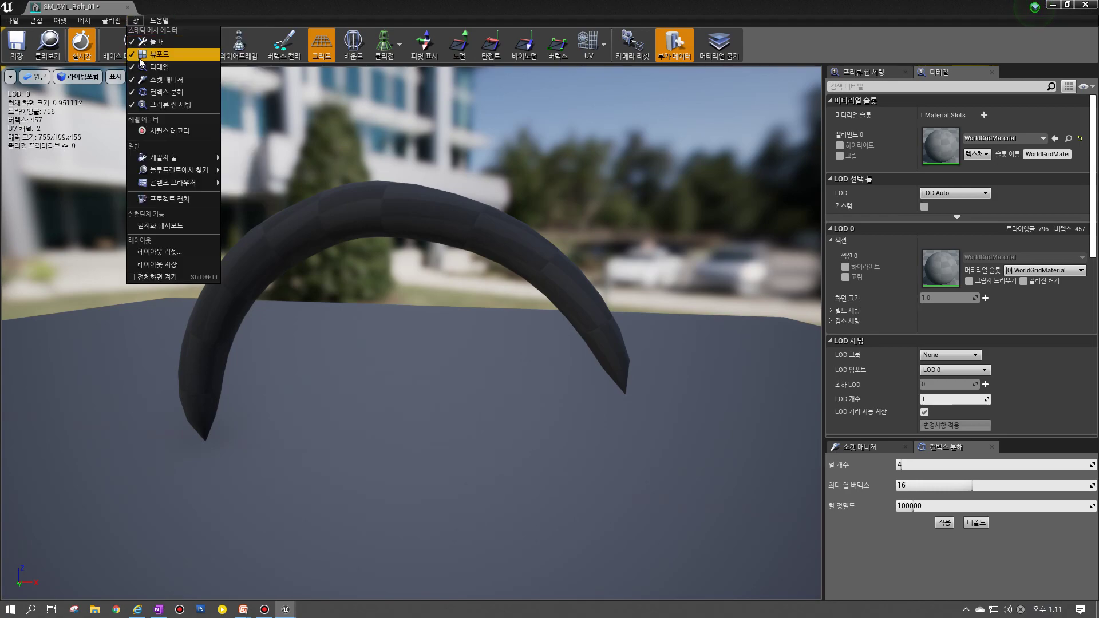
click(111, 20)
click(159, 21)
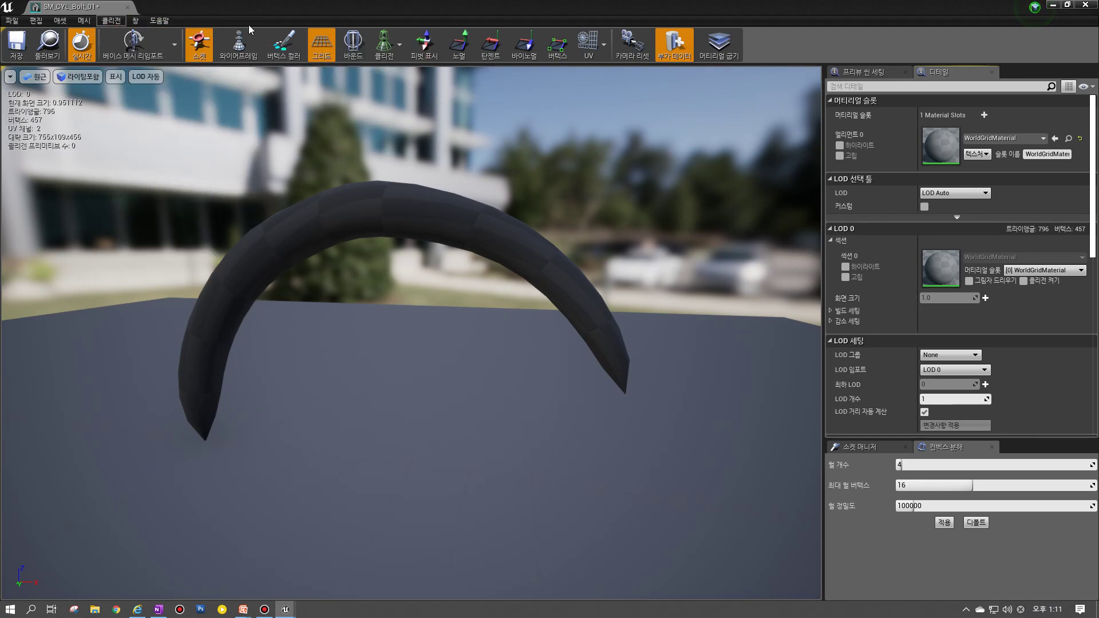
click(159, 21)
click(111, 20)
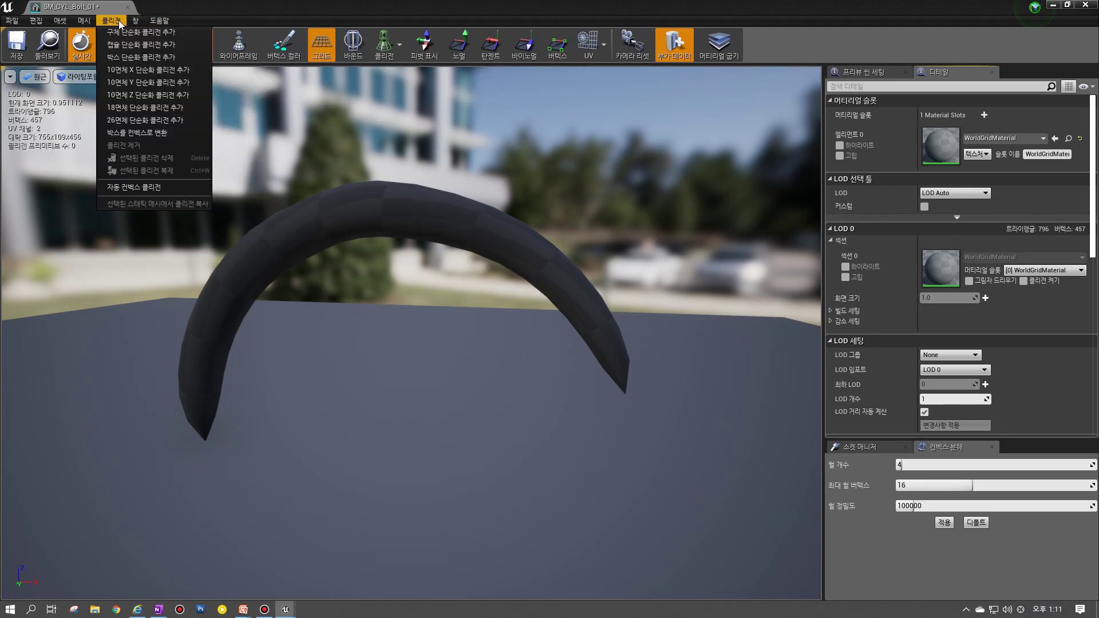
click(157, 57)
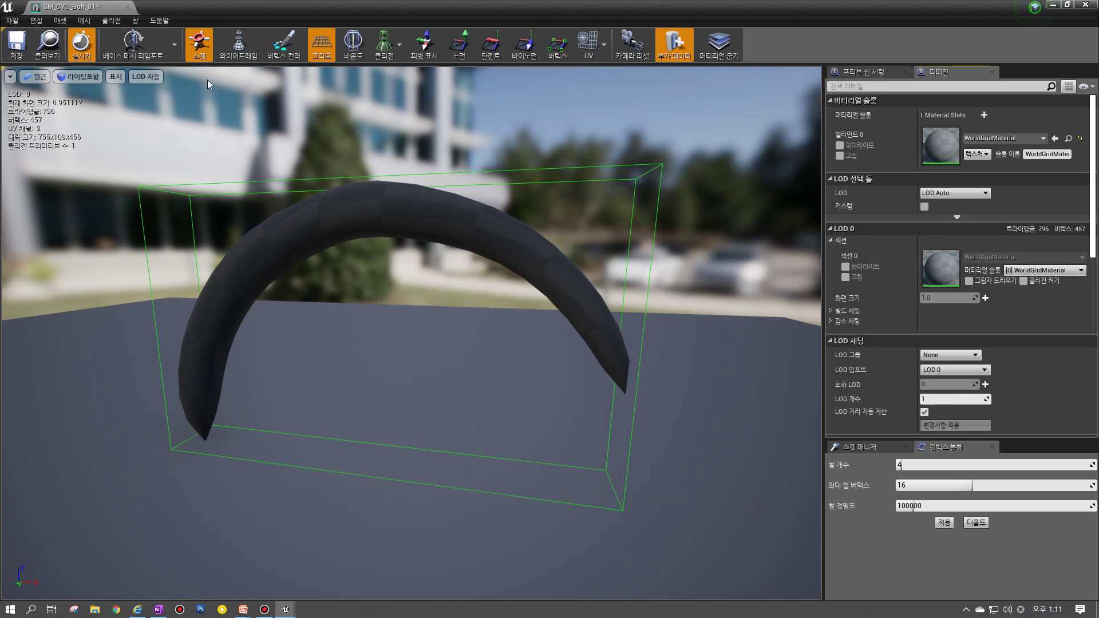
click(111, 20)
click(136, 152)
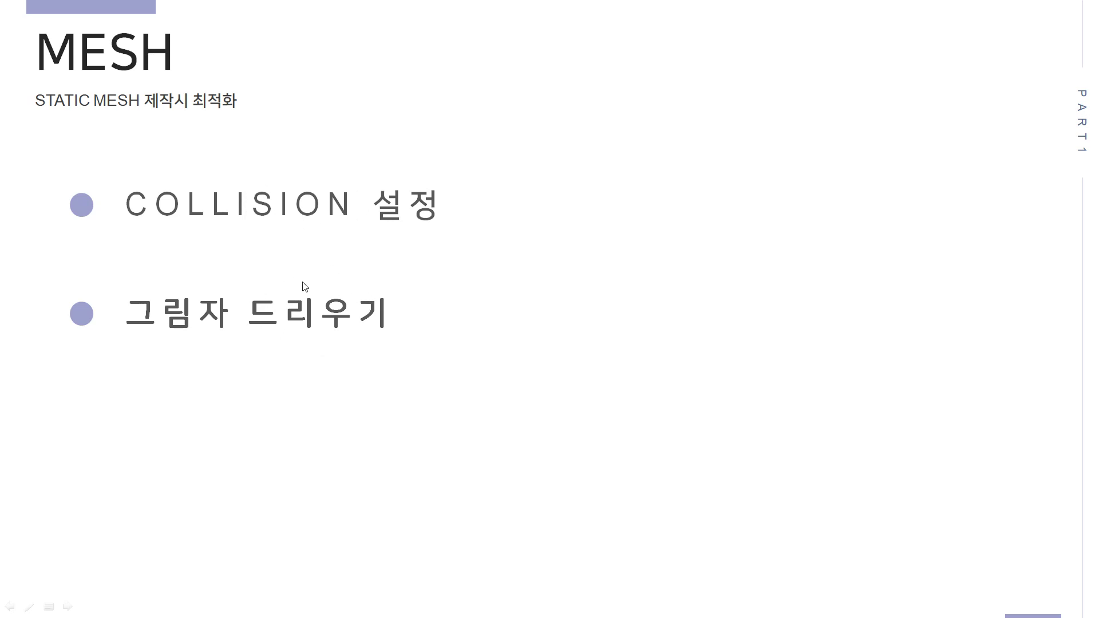
Step: Review the PowerPoint MESH slide on collision and shadow casting, and return to the StaticMesh folder in Unreal Editor
click(248, 201)
click(374, 226)
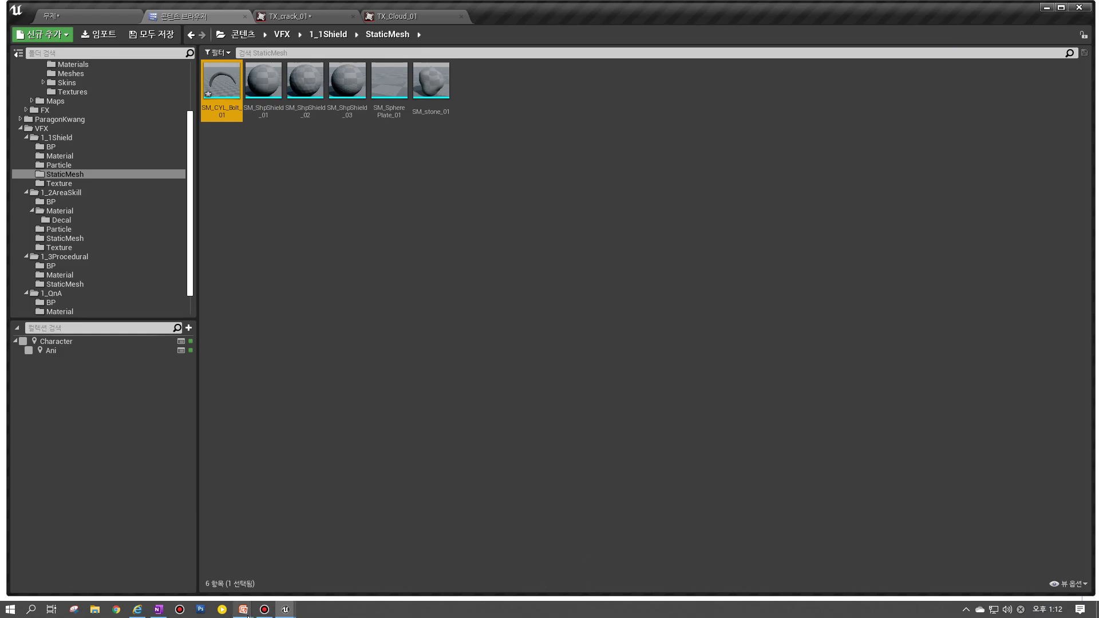
Step: Review the PowerPoint mesh summary slide and advance to the performance check section
mouse_move(243, 609)
click(301, 567)
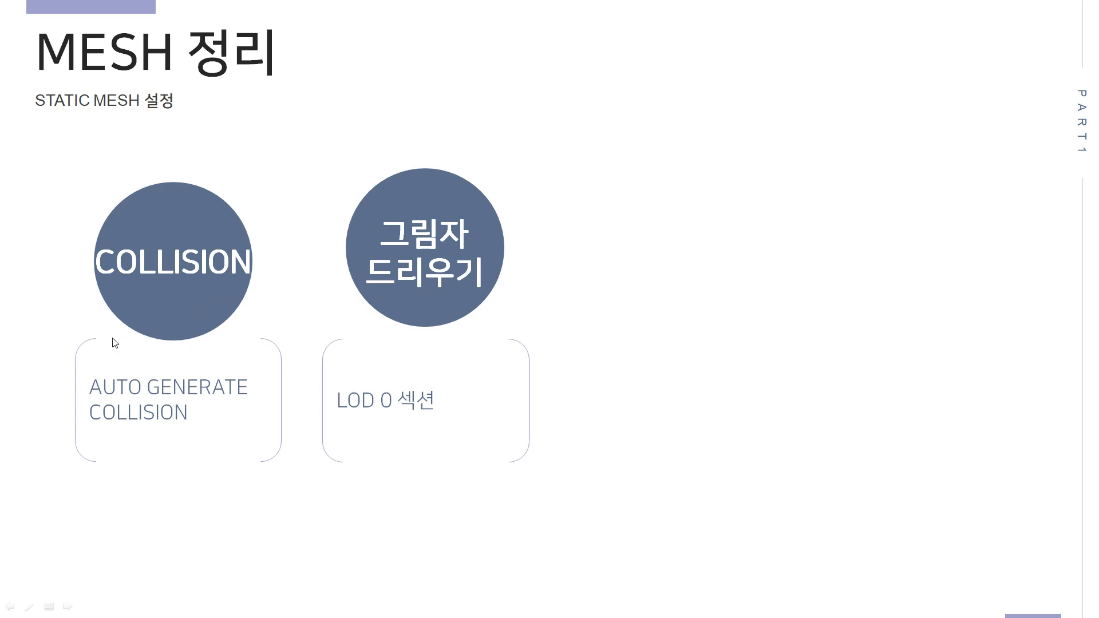
click(338, 380)
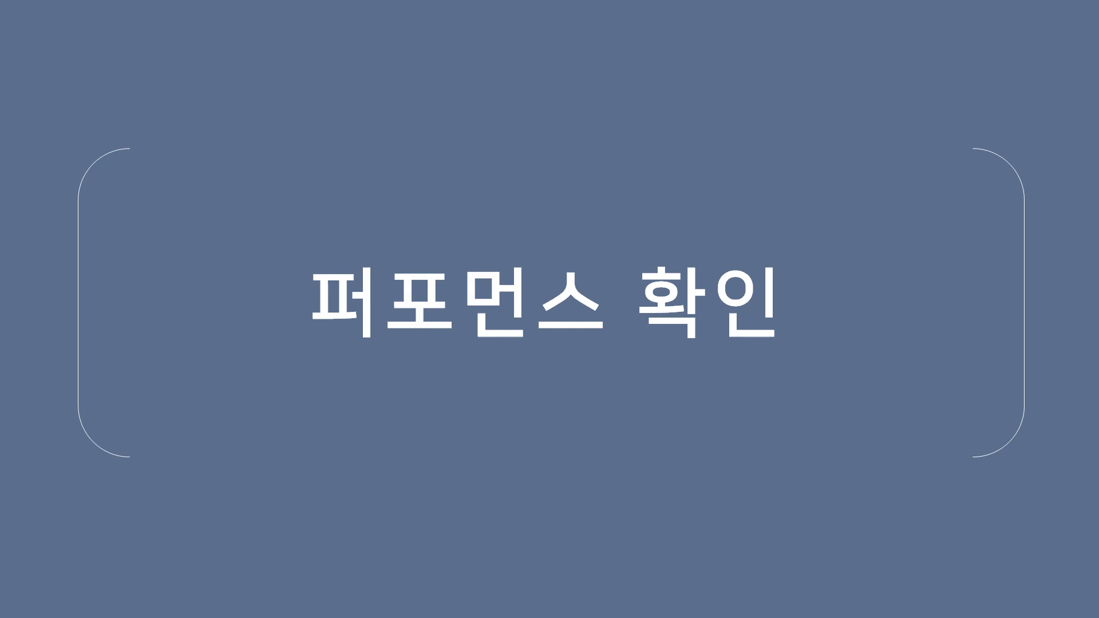
click(380, 348)
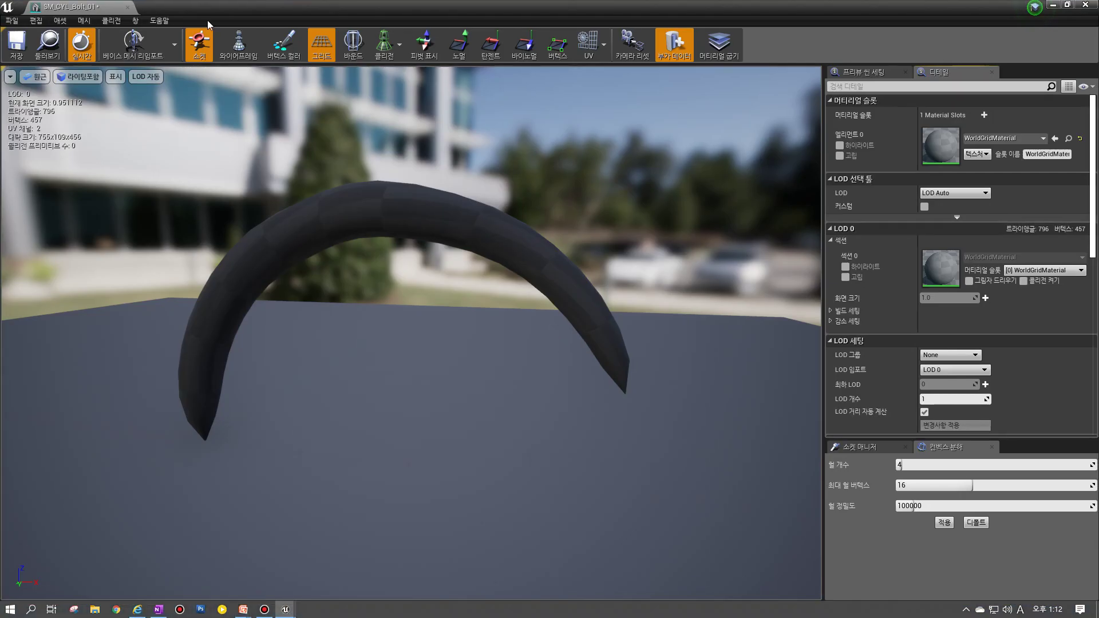
Step: Return to the level in Unreal Editor and show the fire effect in the Shader Complexity optimization view mode
click(183, 16)
click(68, 17)
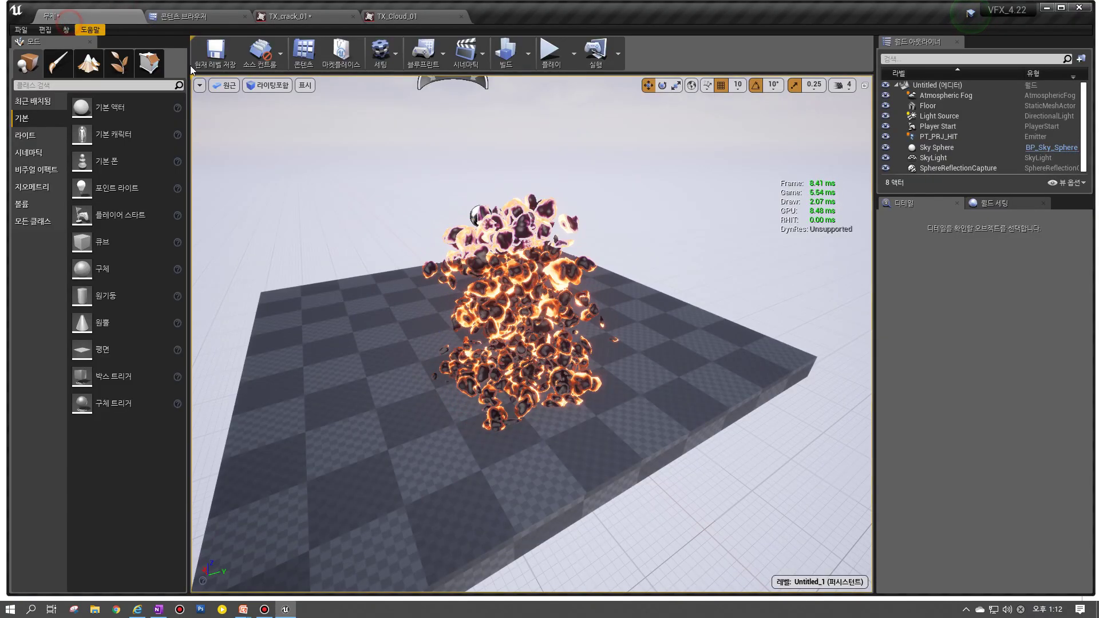
click(267, 85)
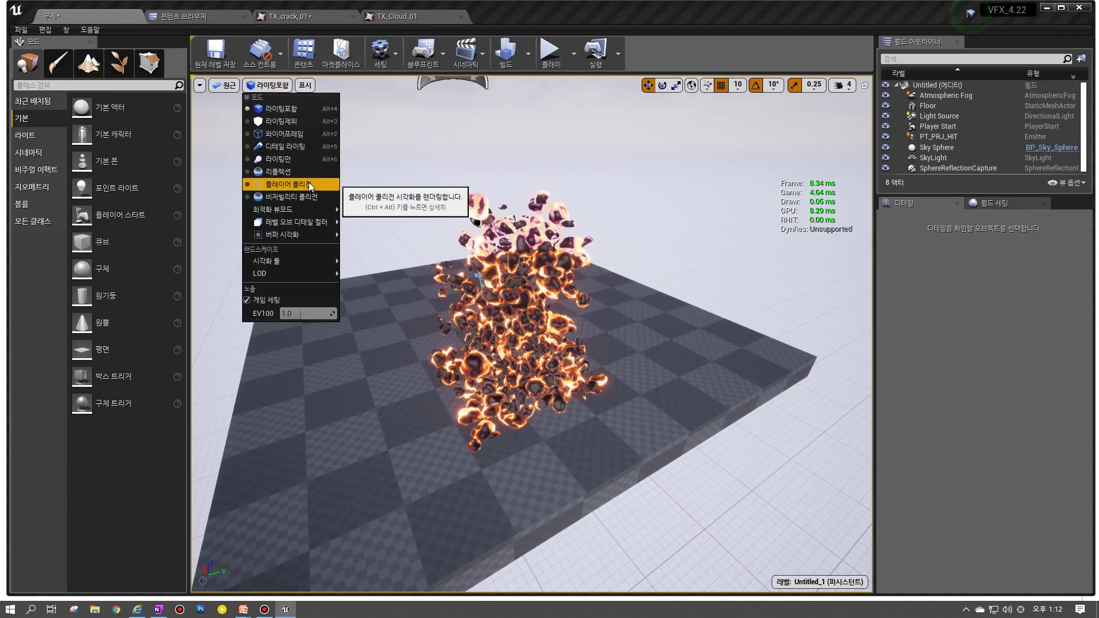
mouse_move(301, 228)
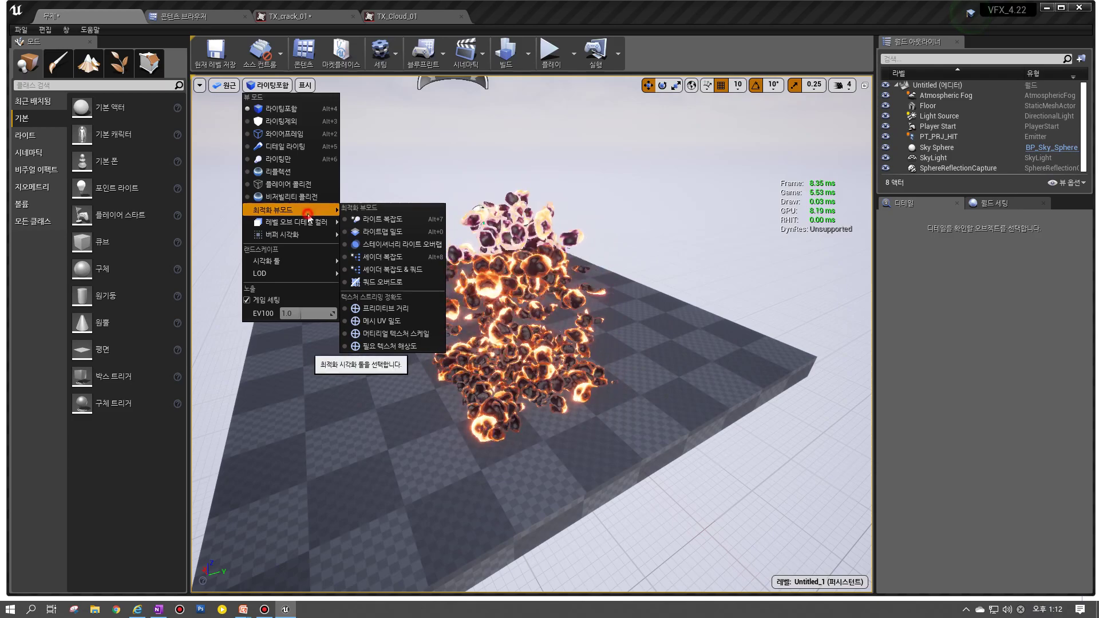
click(410, 257)
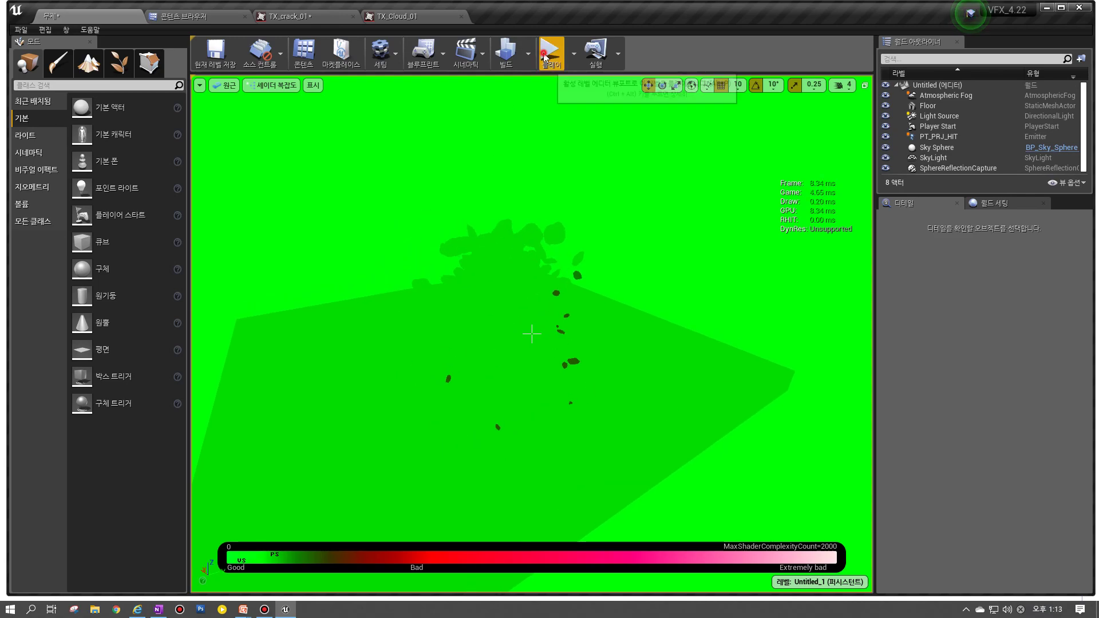
Step: Play the level and run the Stat UnitGraph console command to draw the unit time graph
click(550, 54)
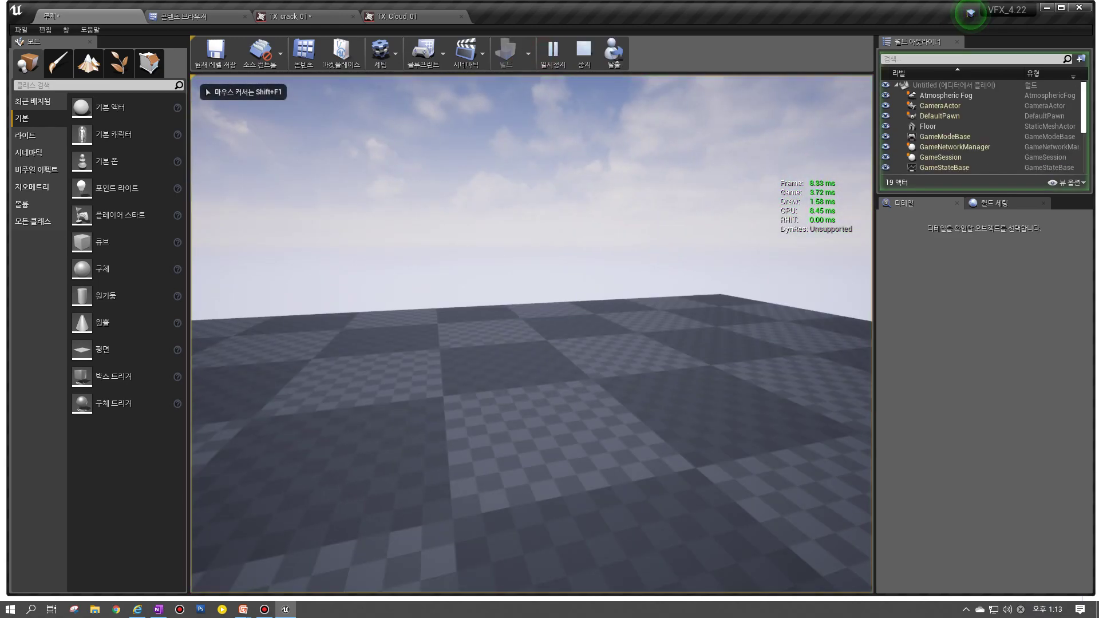
key(grave)
text(stat unit)
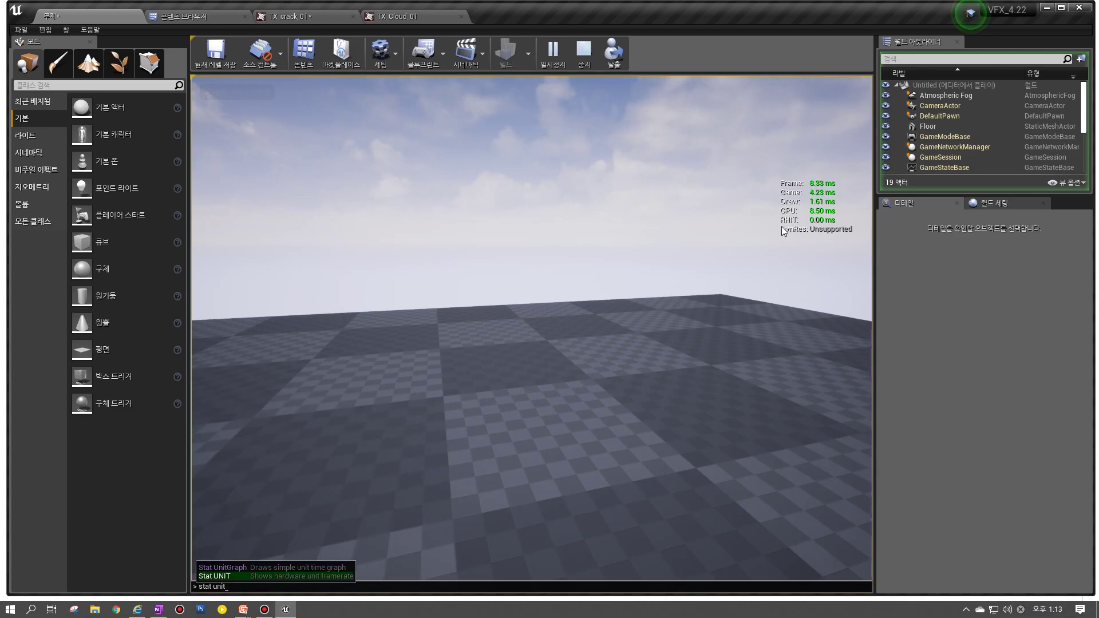
click(248, 569)
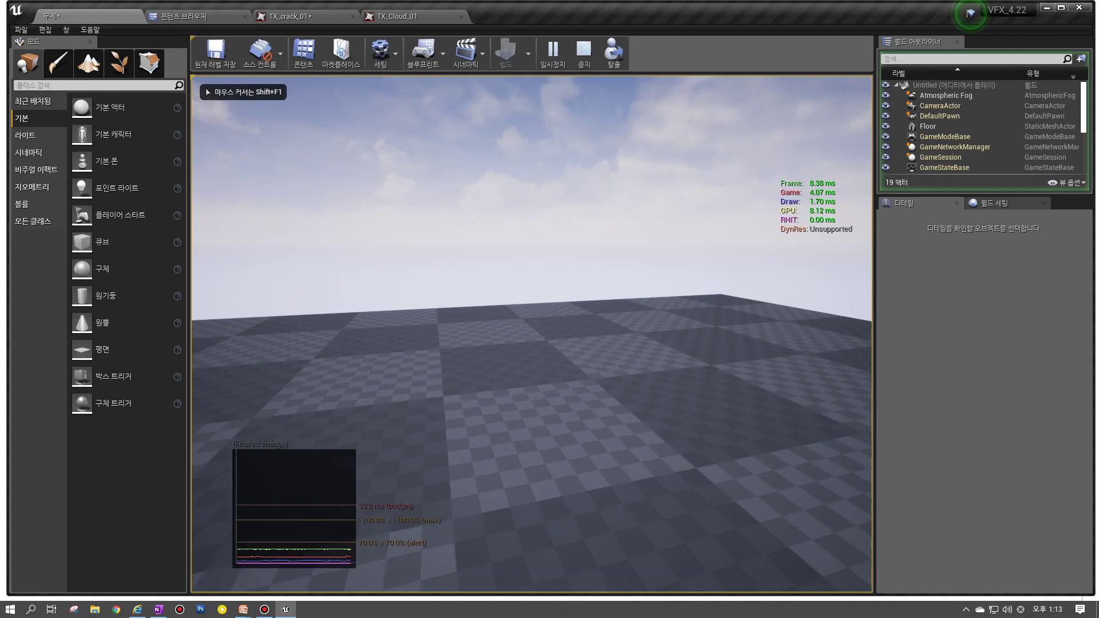
key(shift+F1)
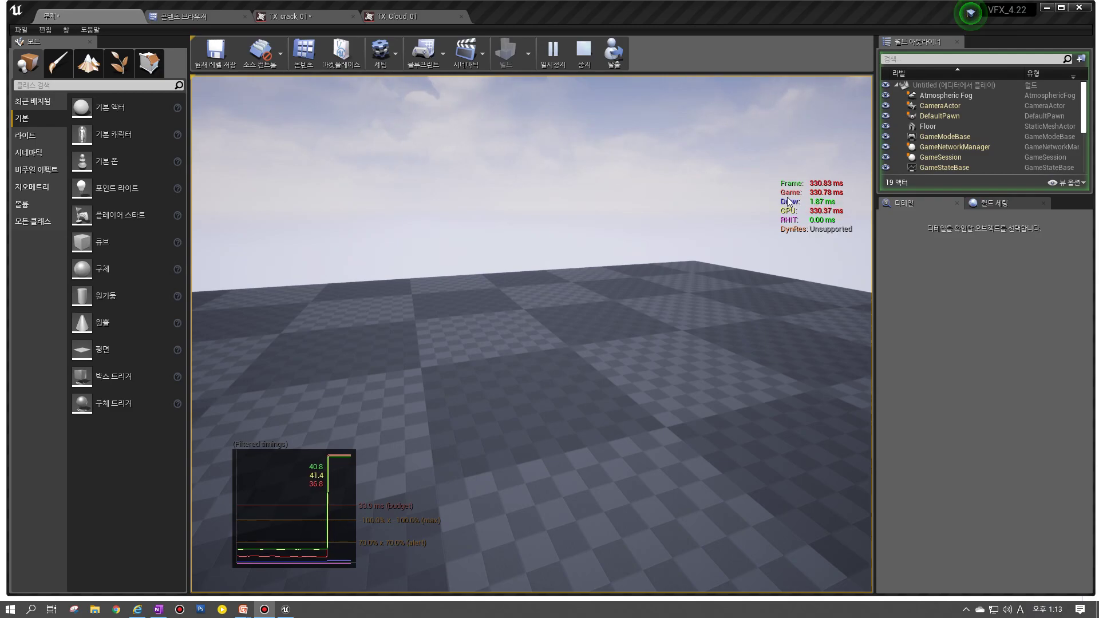
click(464, 463)
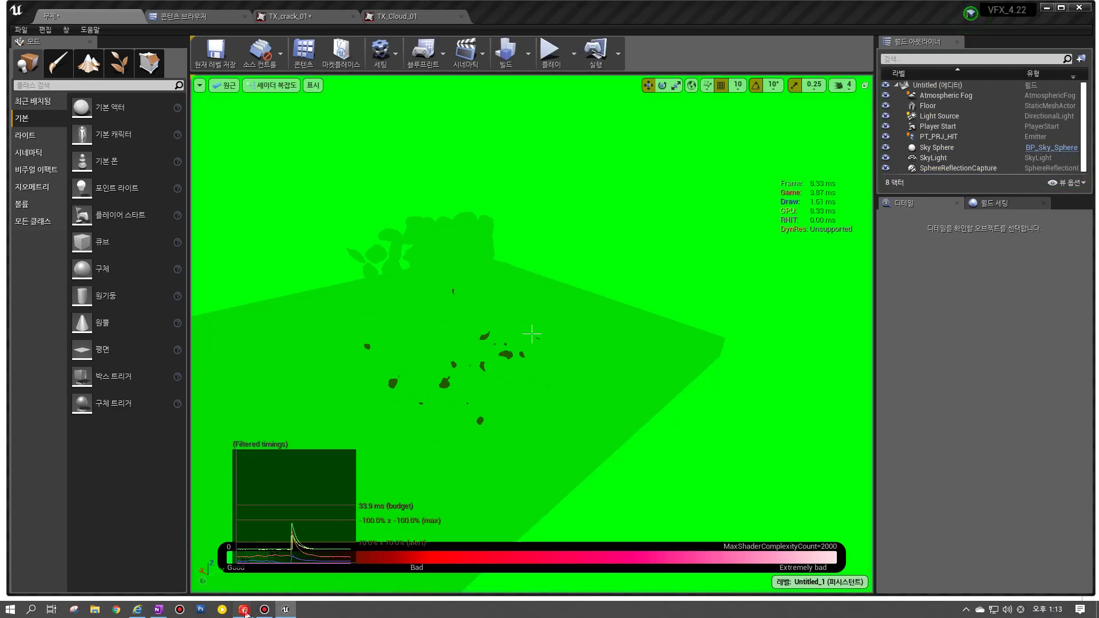
Step: Review the PowerPoint performance check slide and return to Unreal Editor
mouse_move(244, 609)
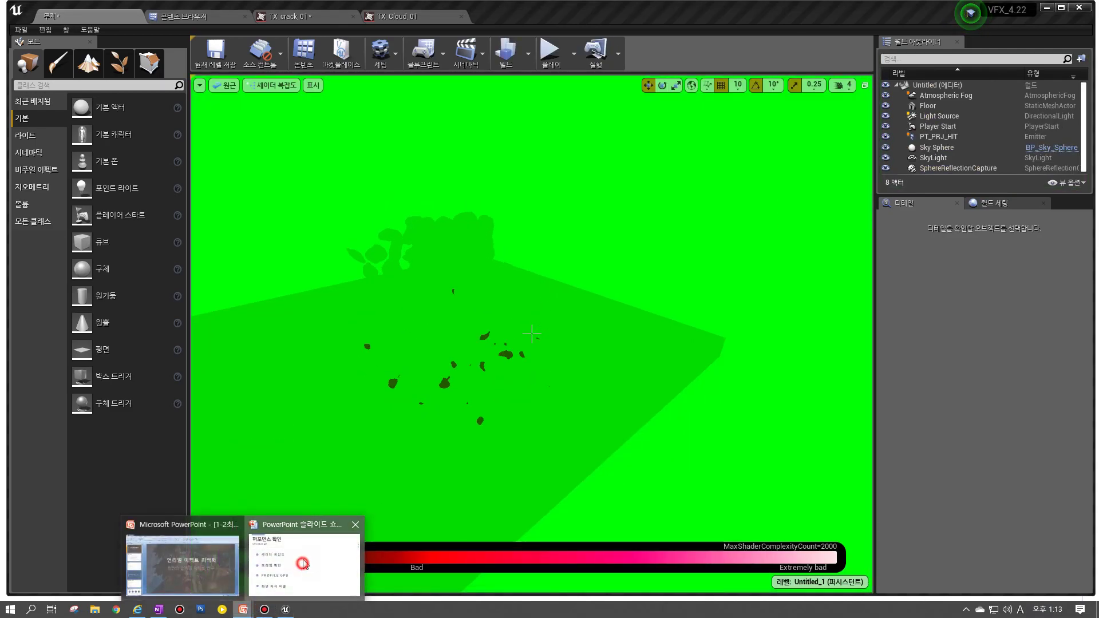
click(223, 539)
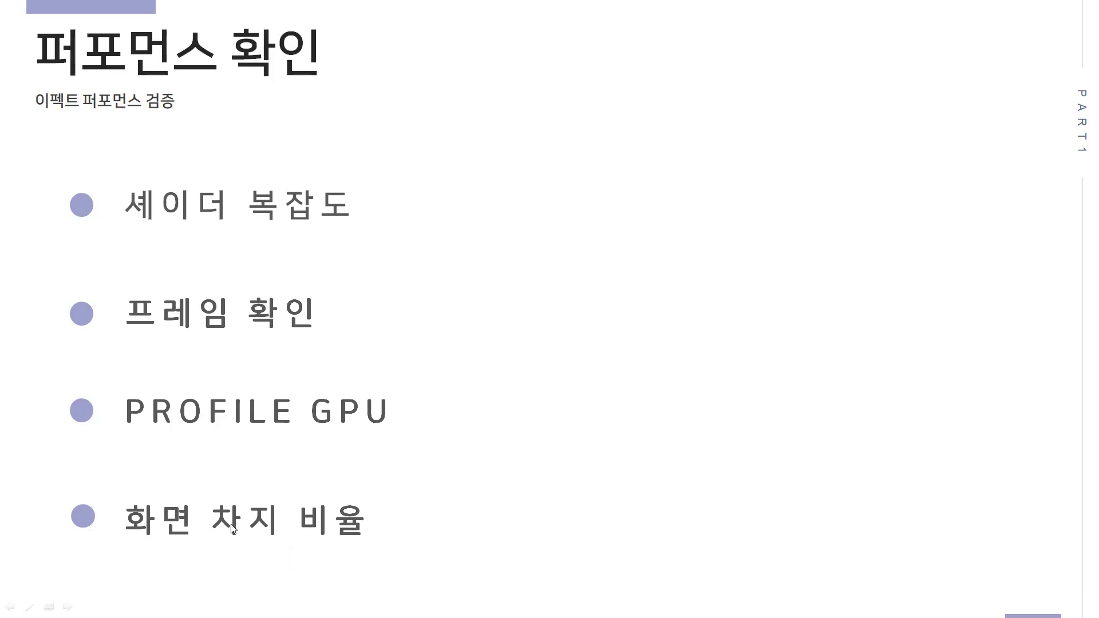
key(super)
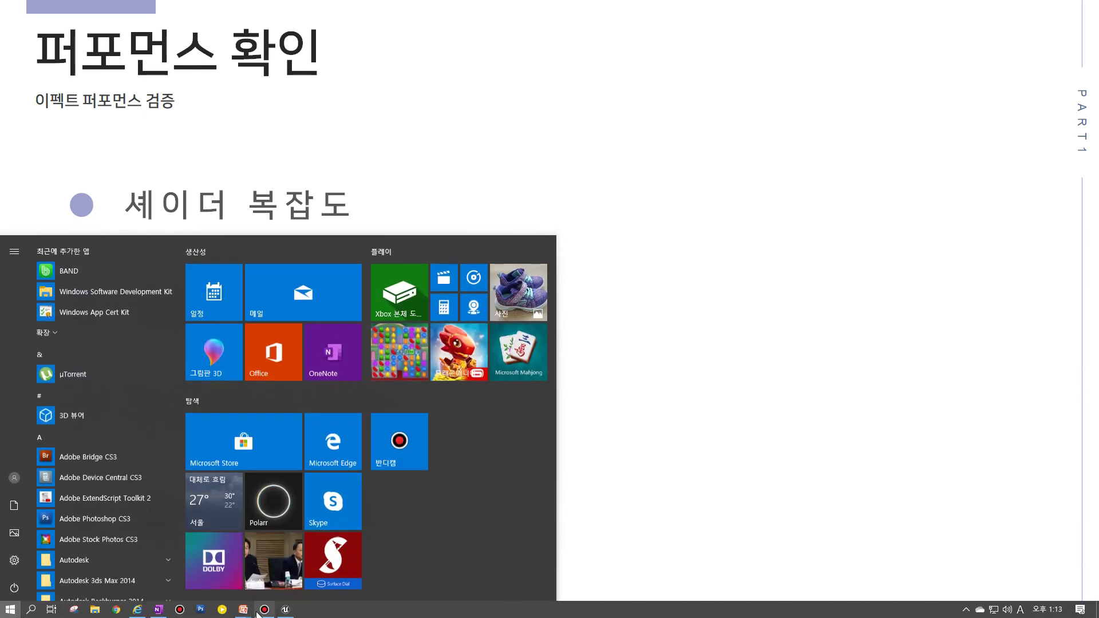
click(285, 609)
Step: Switch the level viewport back to the Lit view mode
right_drag(379, 396, 500, 243)
click(272, 85)
click(258, 109)
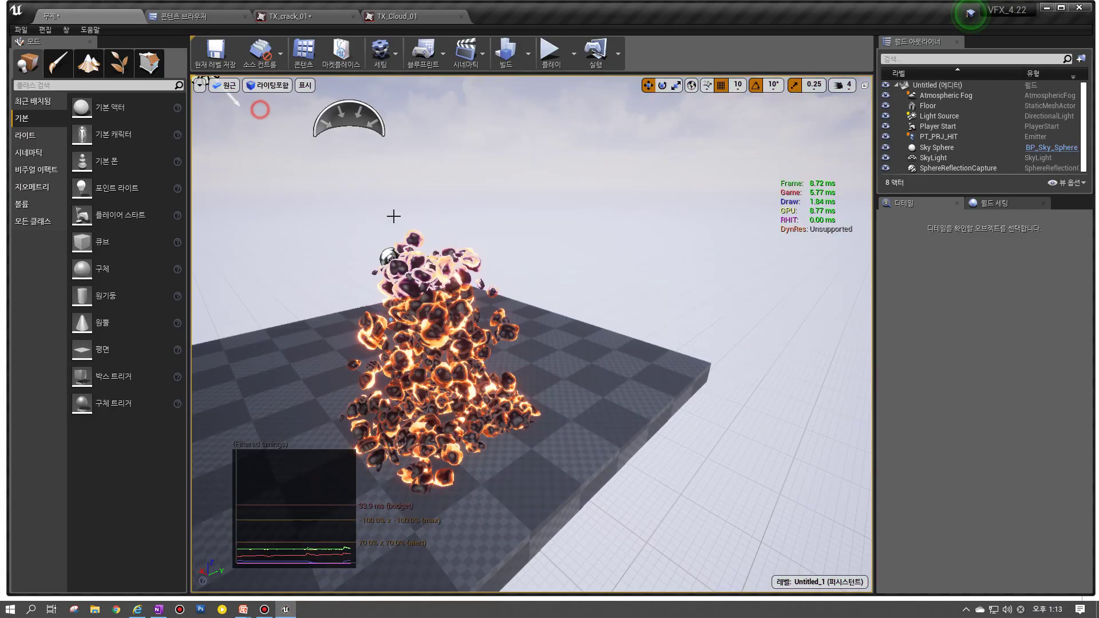
Step: Replace the particle template of the PT_PRJ_HIT emitter in the level with PT_PRJ_01
click(450, 229)
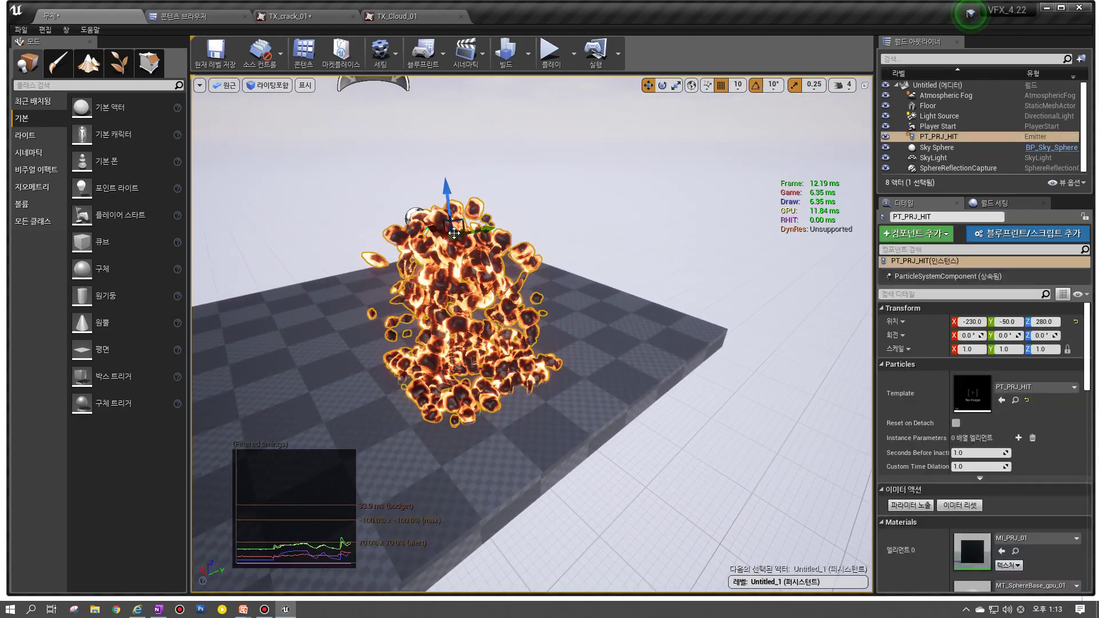
click(1016, 400)
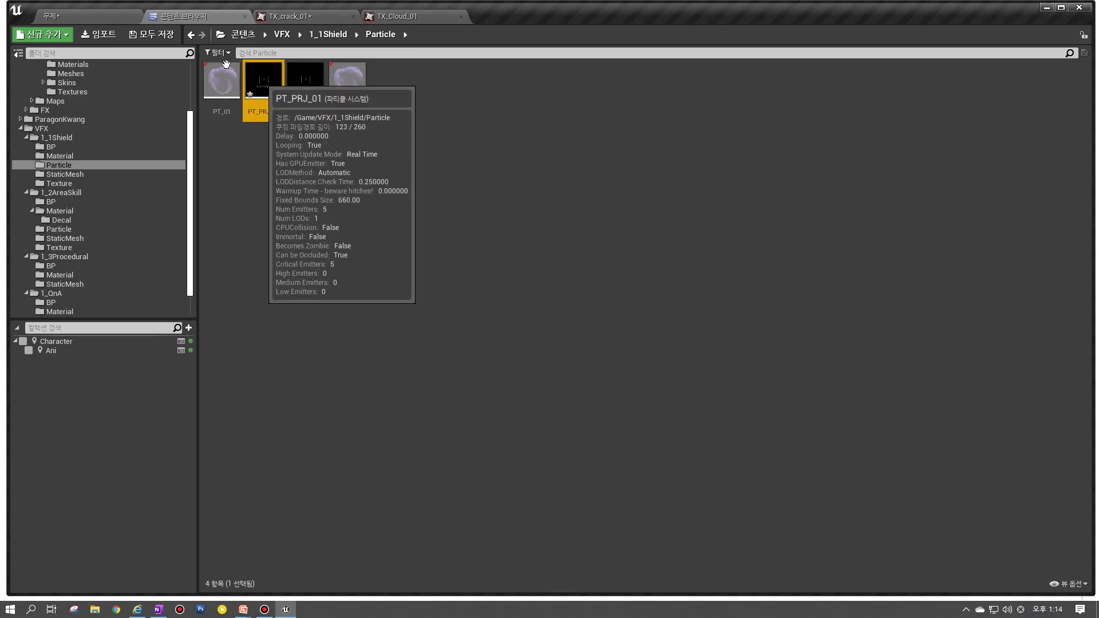
click(91, 16)
click(1001, 400)
right_drag(515, 320, 575, 280)
key(w)
key(f)
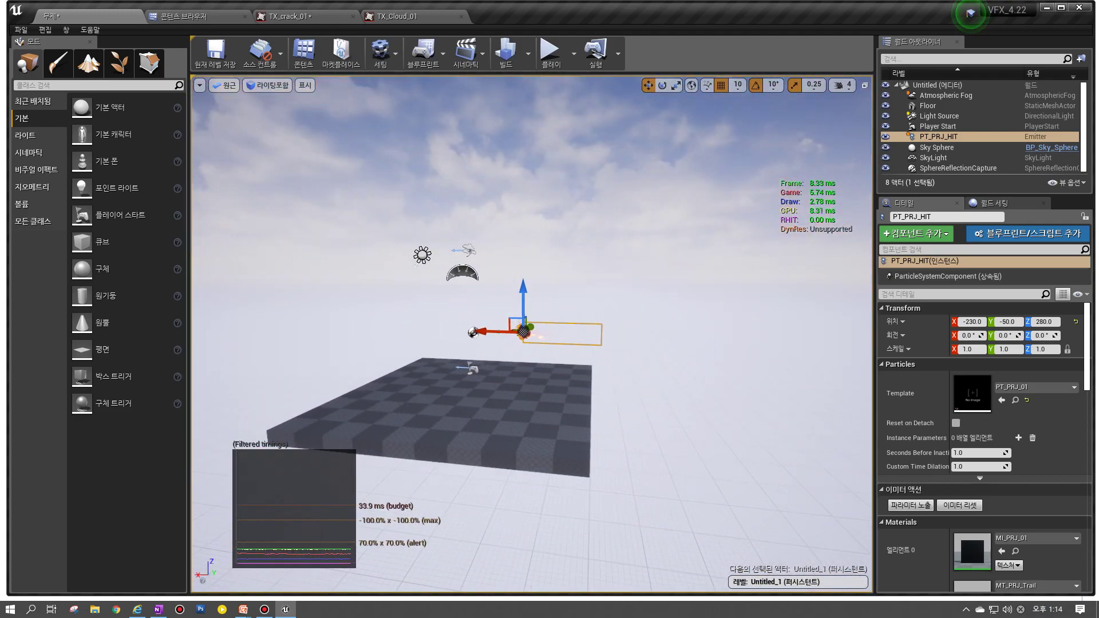
right_drag(540, 315, 540, 314)
key(w)
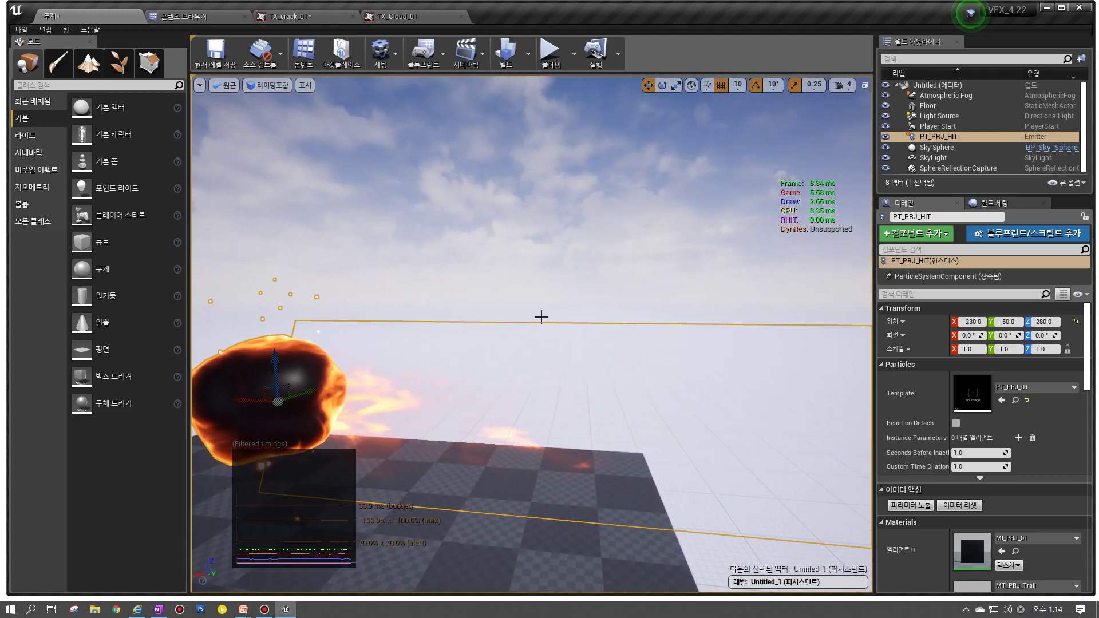
Step: Play the level, fly around the fireball effect to examine its frame timings from near and far, and stop playing
click(550, 51)
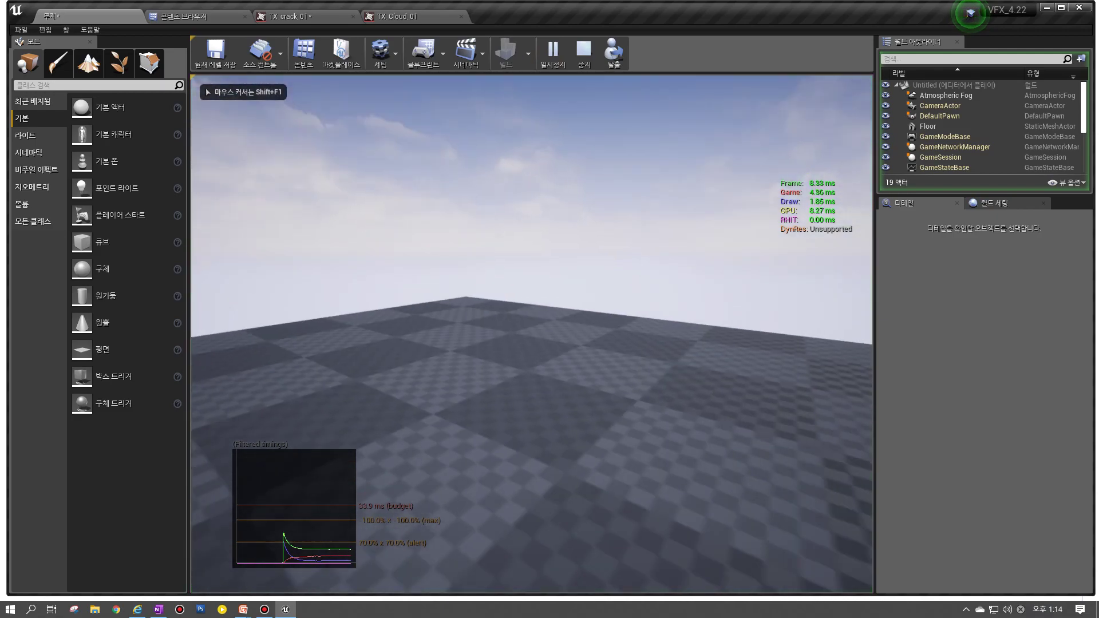
key(w)
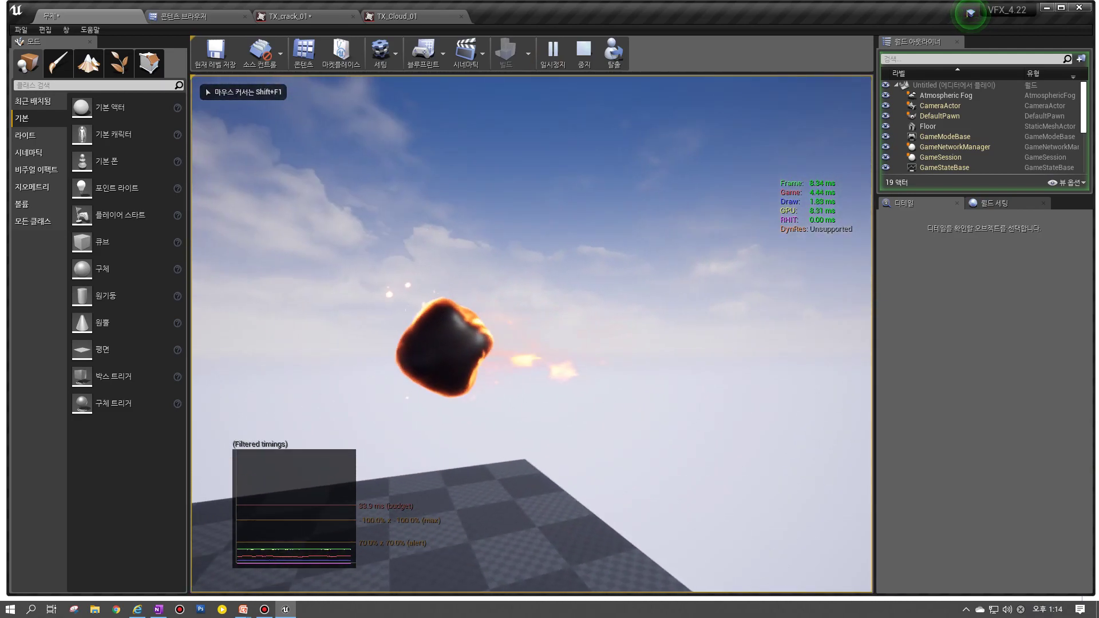
key(d)
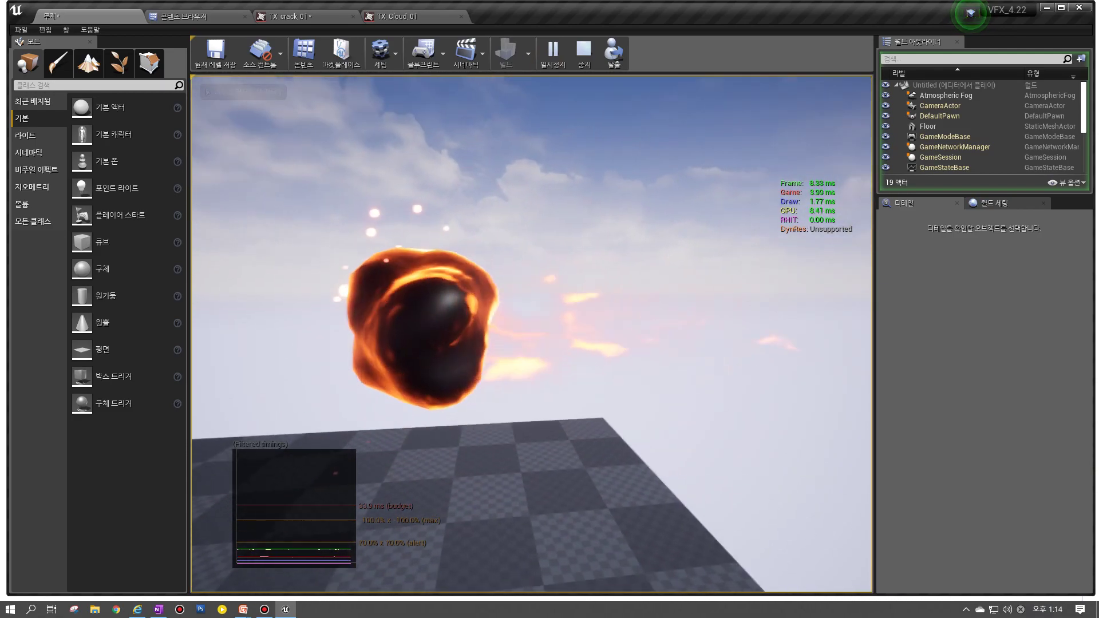
key(w)
key(d)
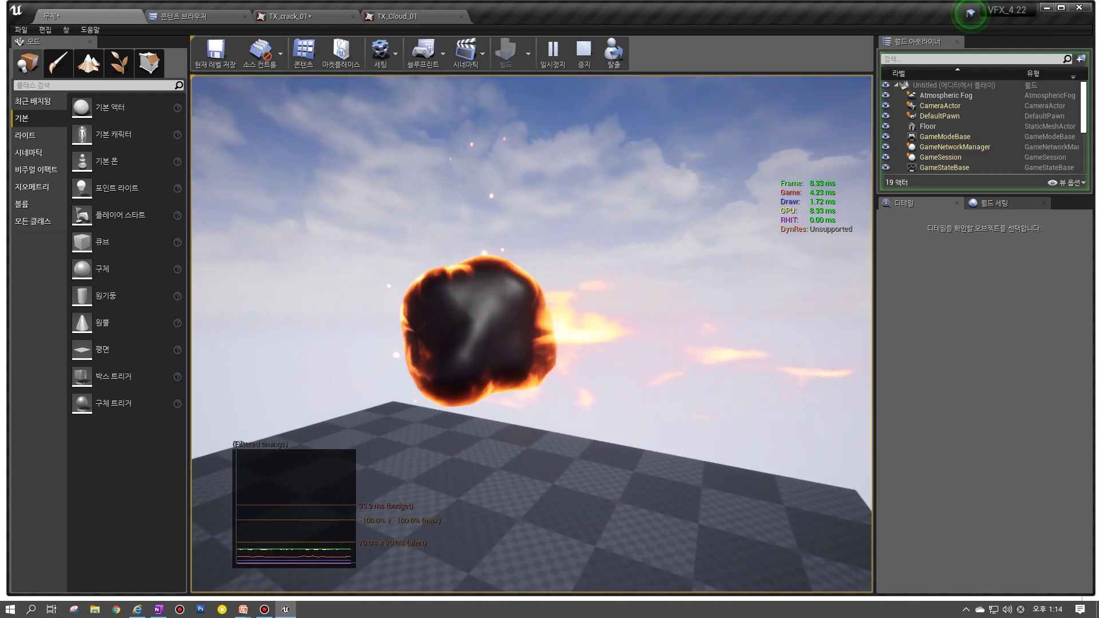
key(s)
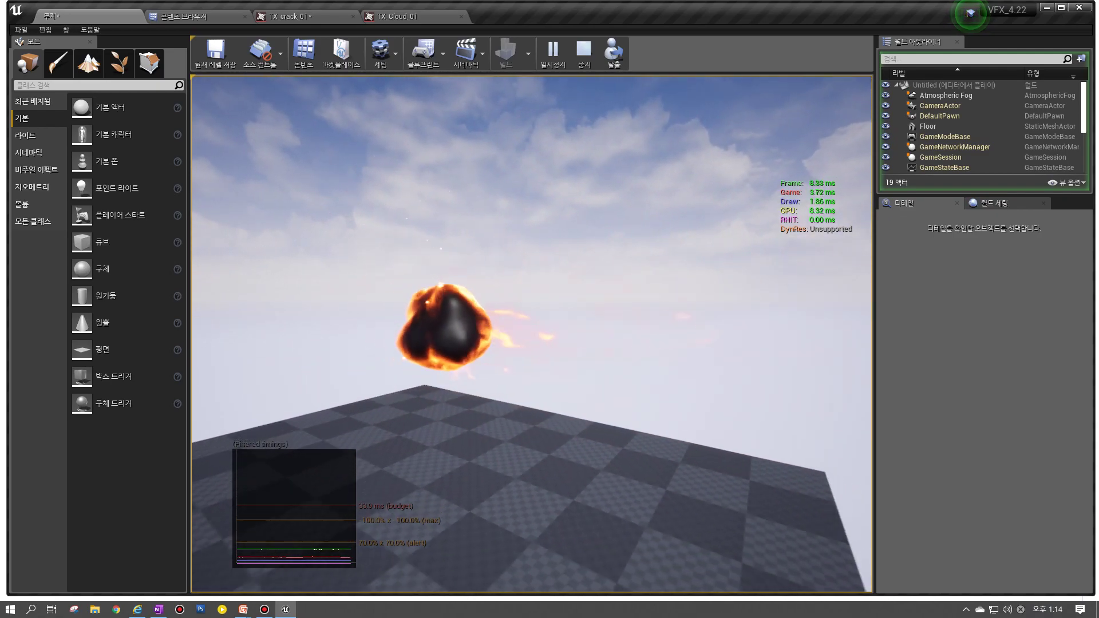
key(Escape)
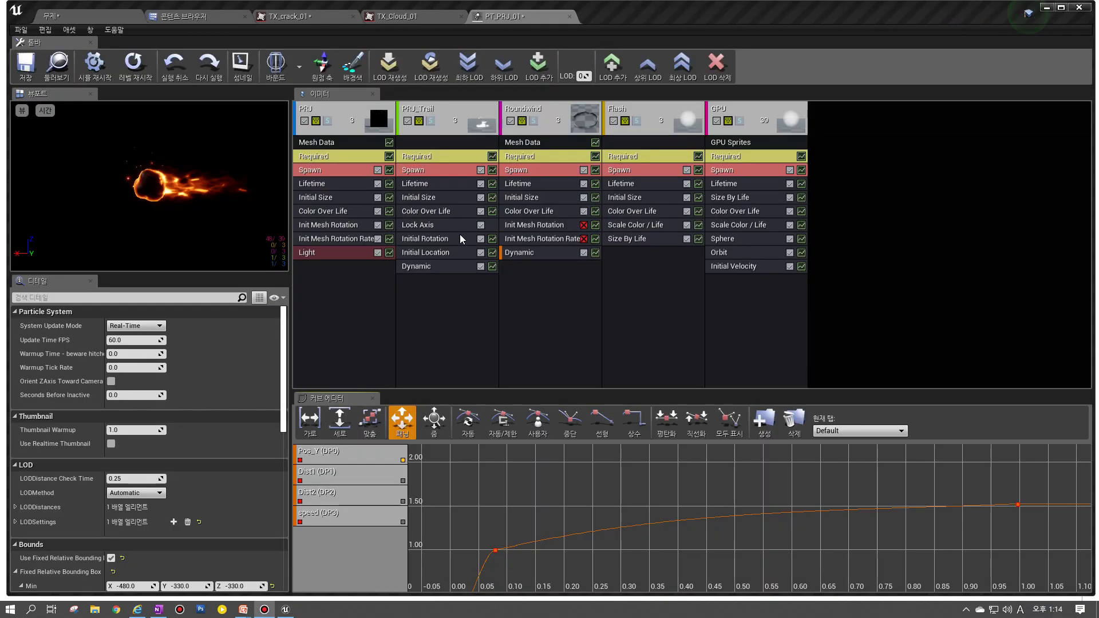
Step: In PT_PRJ_01, add a burst entry to the PRJ_Trail emitter's Spawn module and set the count of burst 0 to 5555
click(365, 182)
click(423, 170)
click(133, 353)
click(173, 501)
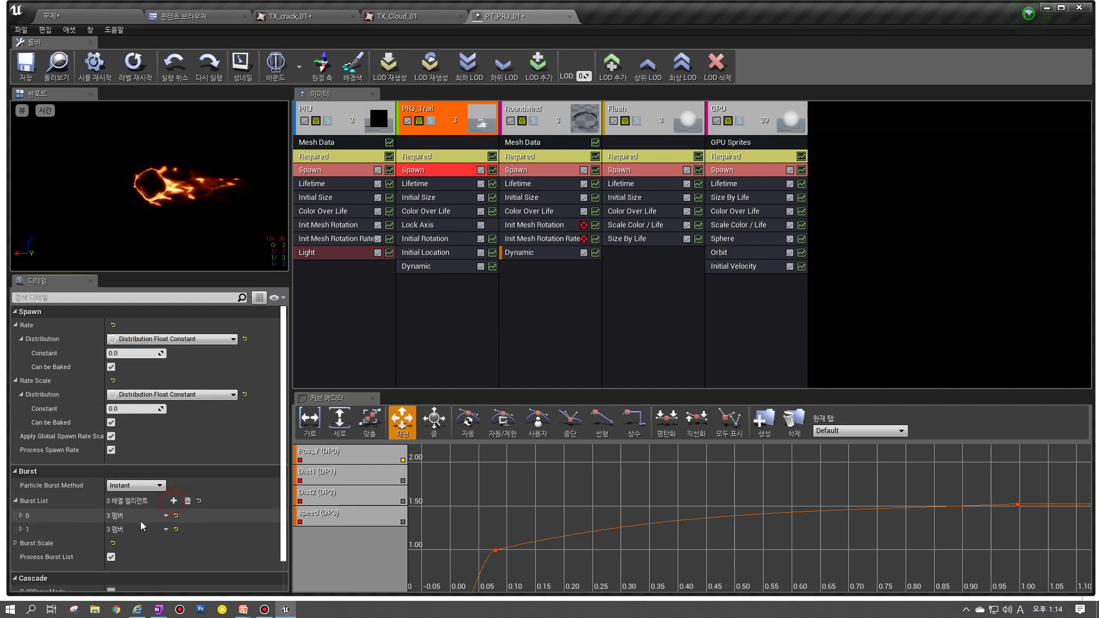
click(22, 516)
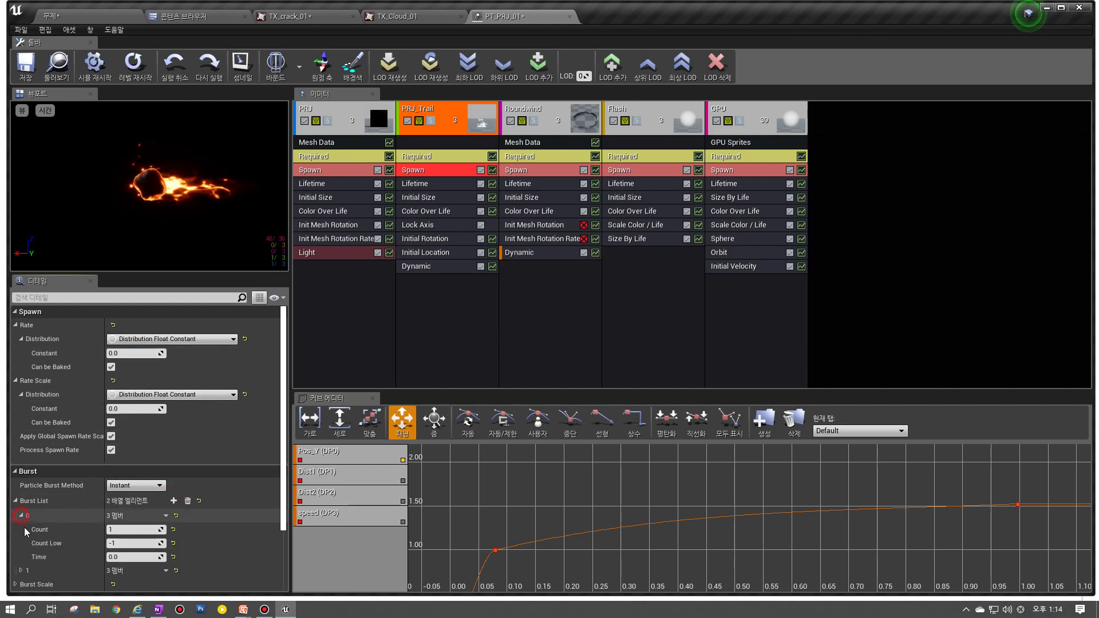
click(140, 556)
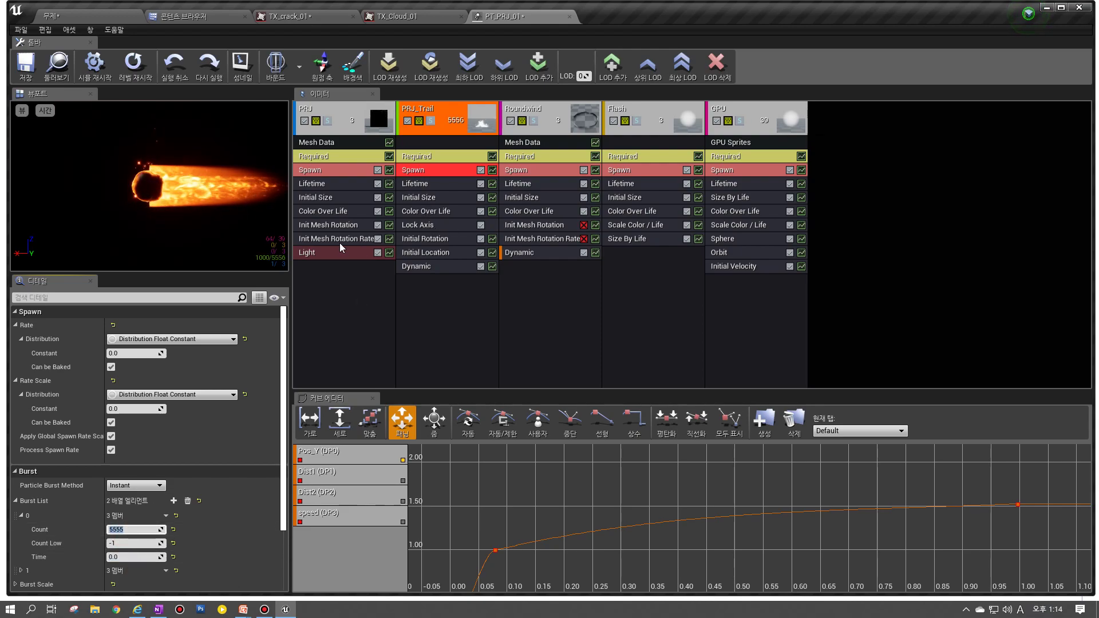
Step: Try a spawn rate and rate scale of 55 for the PRJ emitter
click(335, 170)
click(133, 353)
text(55)
click(131, 410)
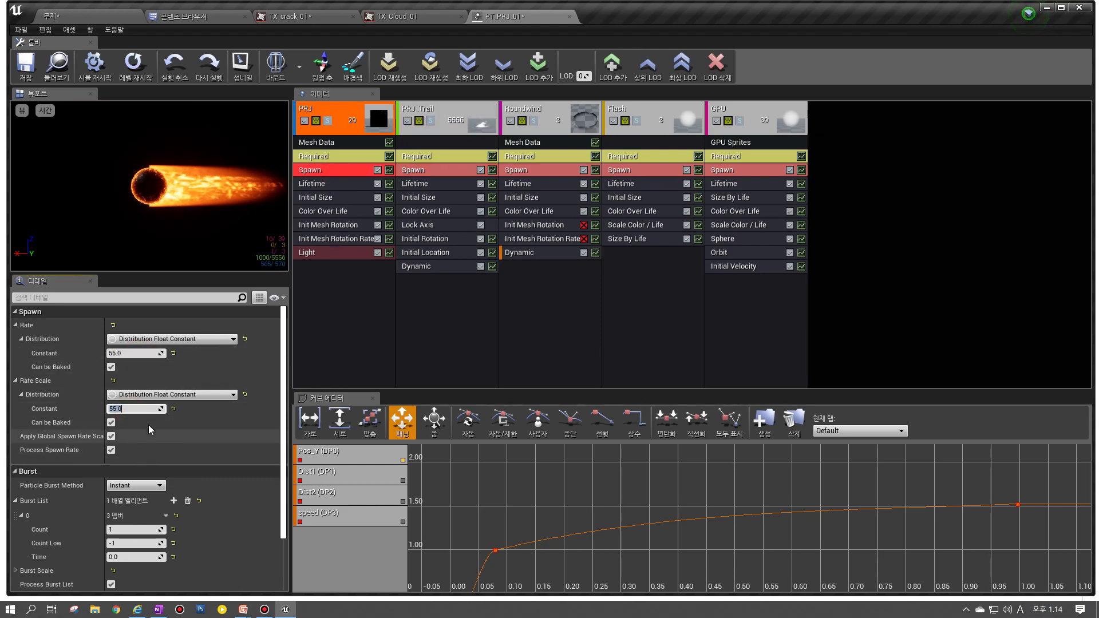
Step: Set the PRJ emitter's spawn rate and rate scale to 0, add a burst entry, and set burst 0's count to 555
click(129, 353)
text(0)
click(174, 502)
scroll(49, 499, down, 1)
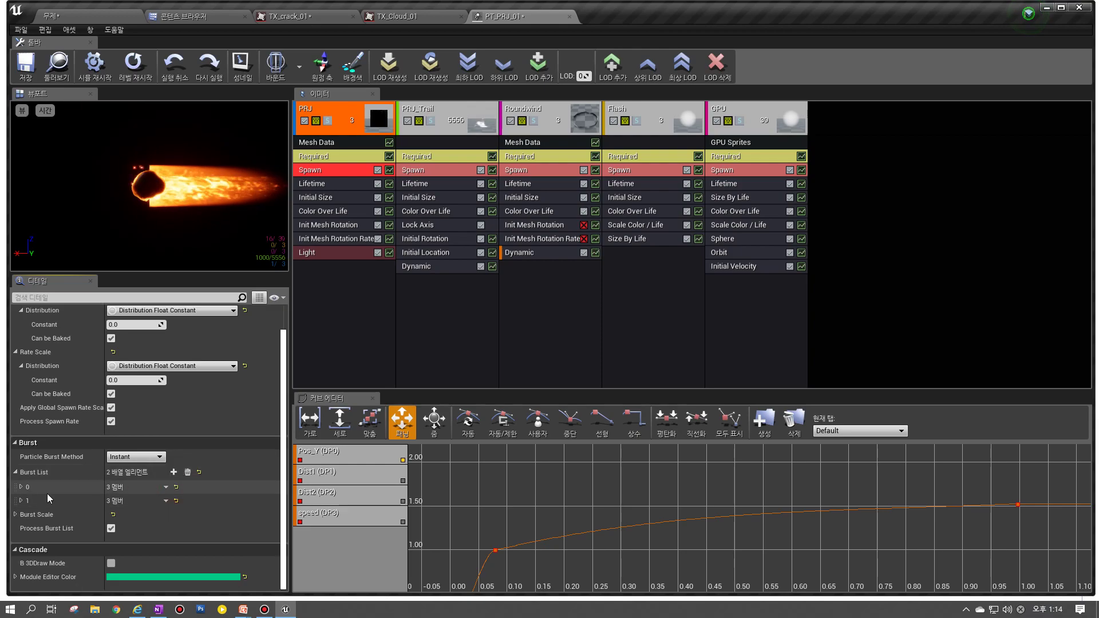
click(21, 486)
click(129, 500)
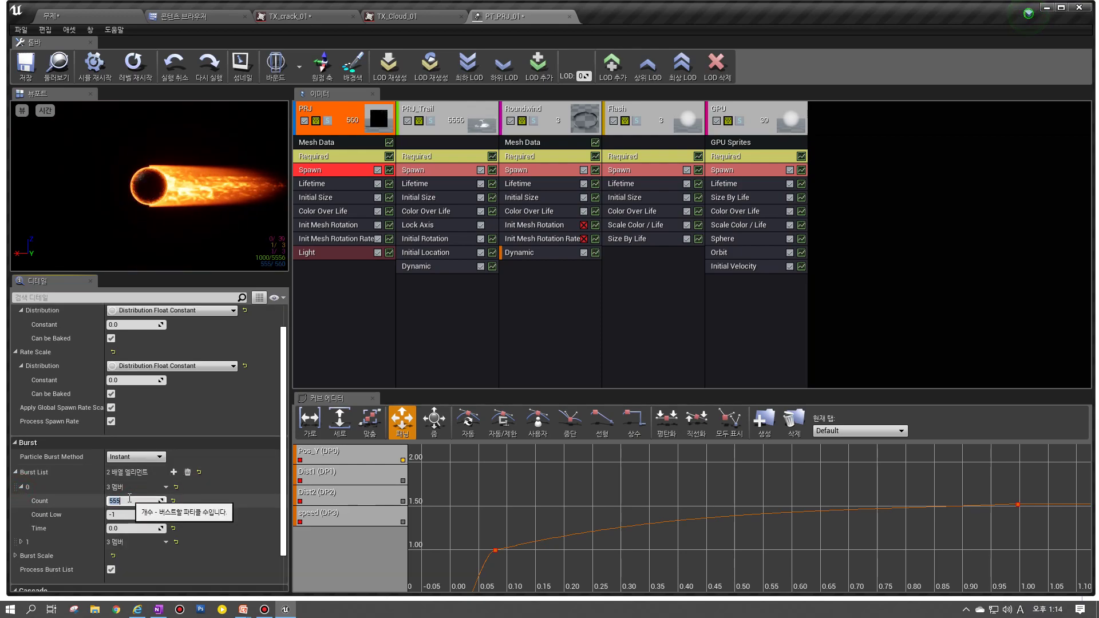
Step: Return to the level viewport and compare the overloaded fireball's frame timings up close and from a distance
click(96, 16)
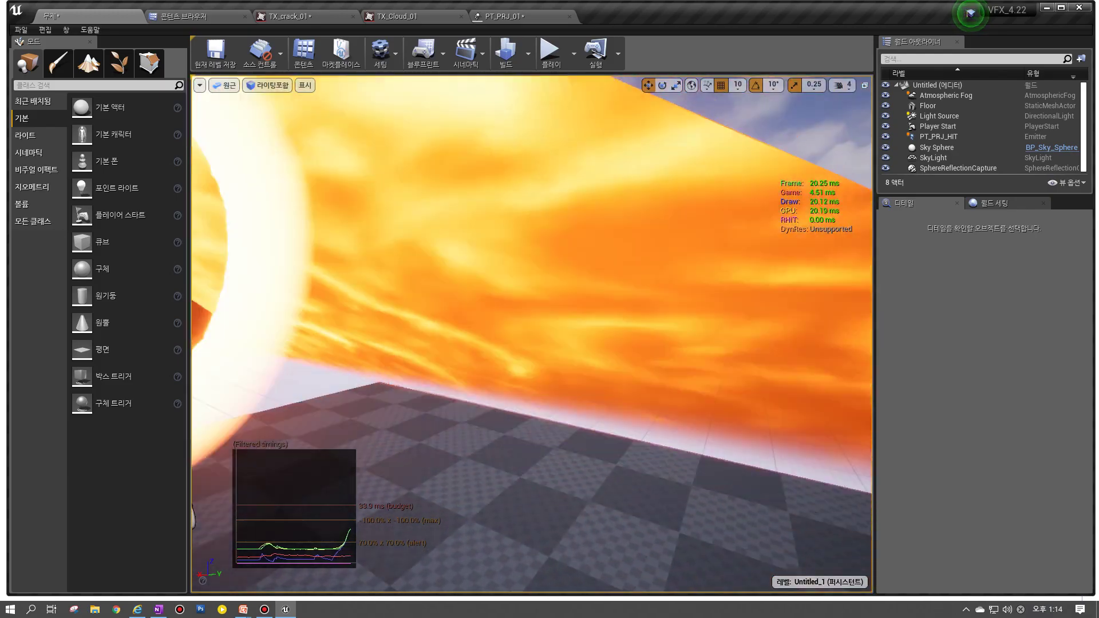
right_drag(595, 307, 596, 307)
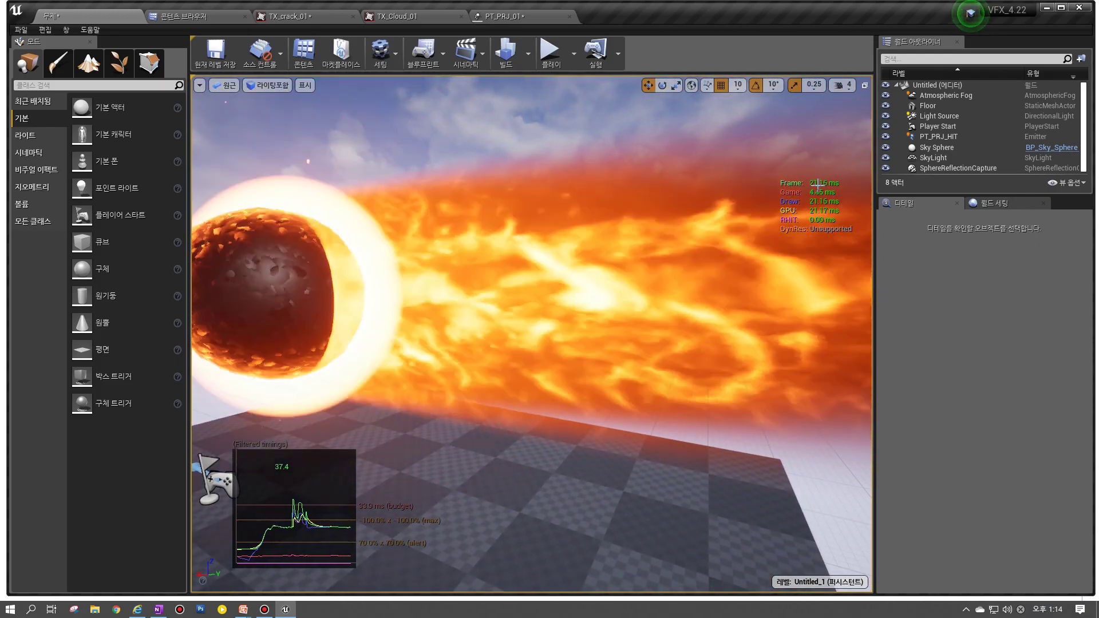
scroll(541, 326, down, 10)
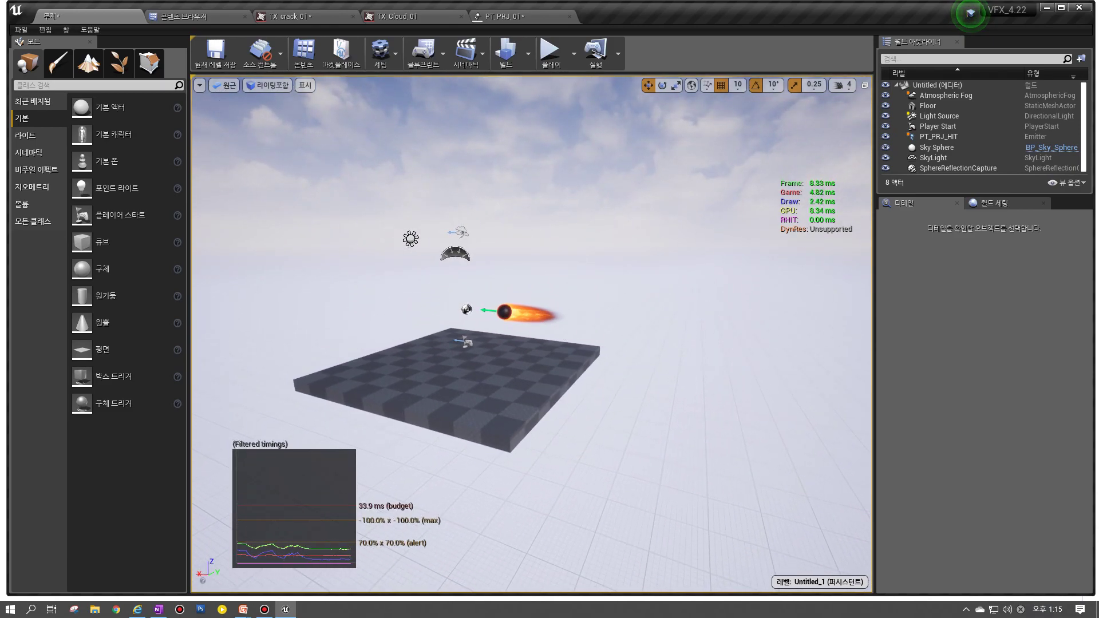
Step: Examine how the stat readout and timing graph react as the fireball fills more or less of the viewport
scroll(786, 210, up, 5)
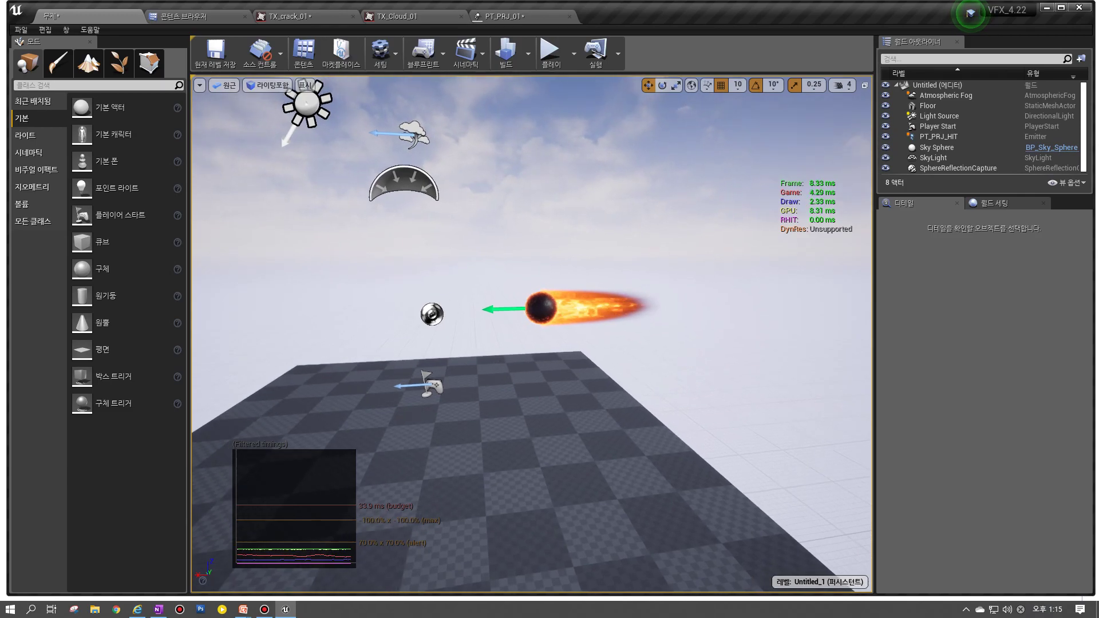
scroll(768, 267, up, 10)
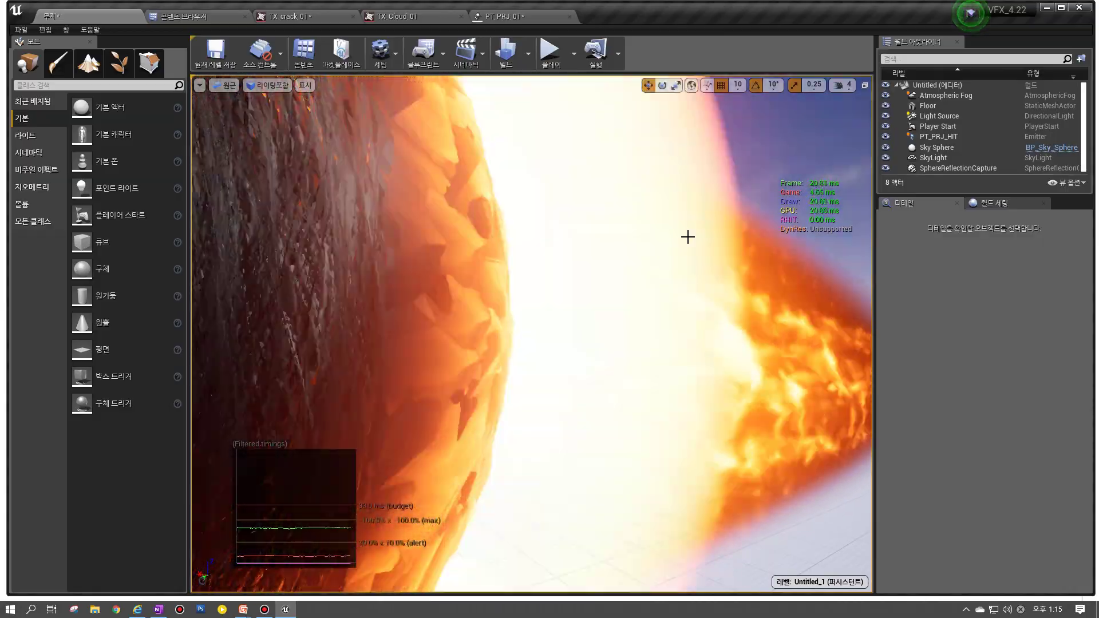
key(s)
right_drag(591, 248, 604, 252)
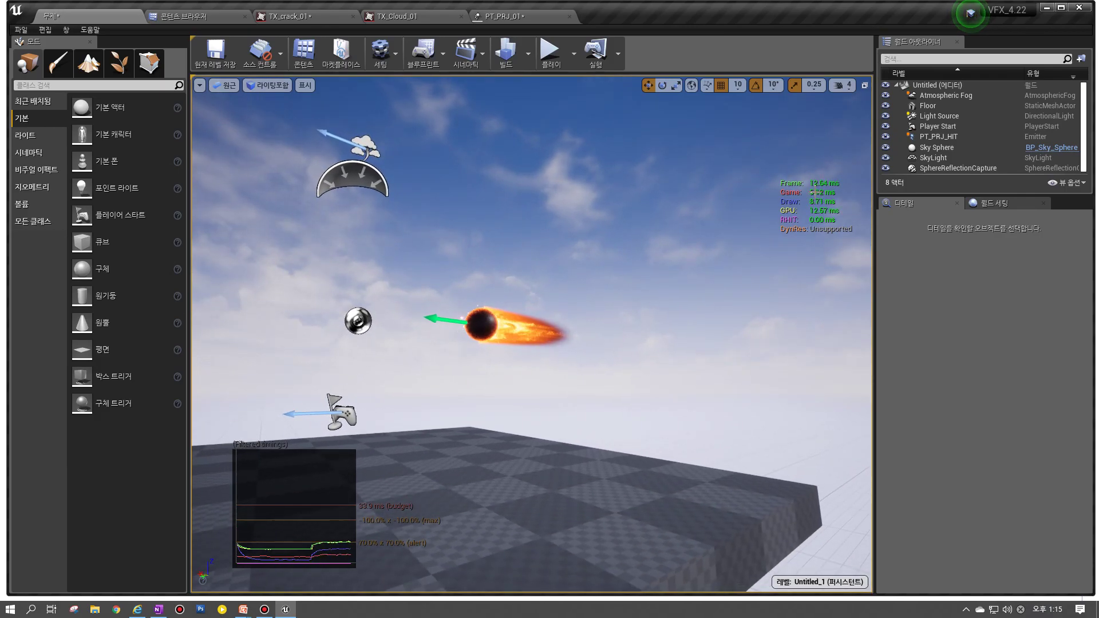
key(w)
right_drag(674, 338, 673, 391)
key(e)
mouse_move(621, 333)
right_down()
mouse_move(624, 359)
mouse_move(622, 338)
right_up()
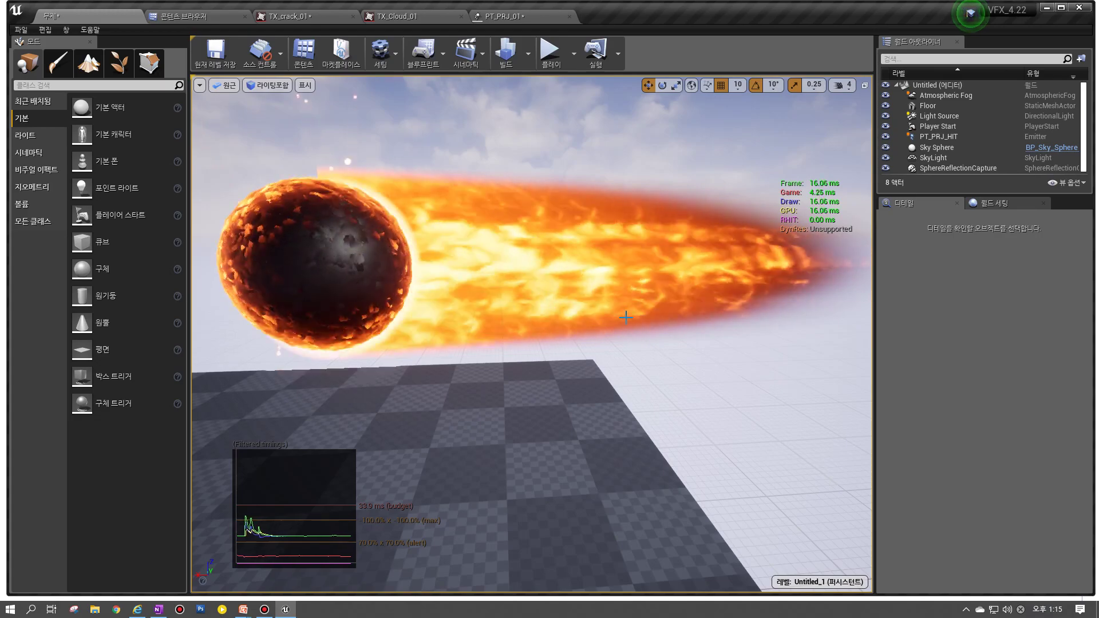
mouse_move(622, 338)
right_down()
mouse_move(622, 324)
mouse_move(629, 332)
right_up()
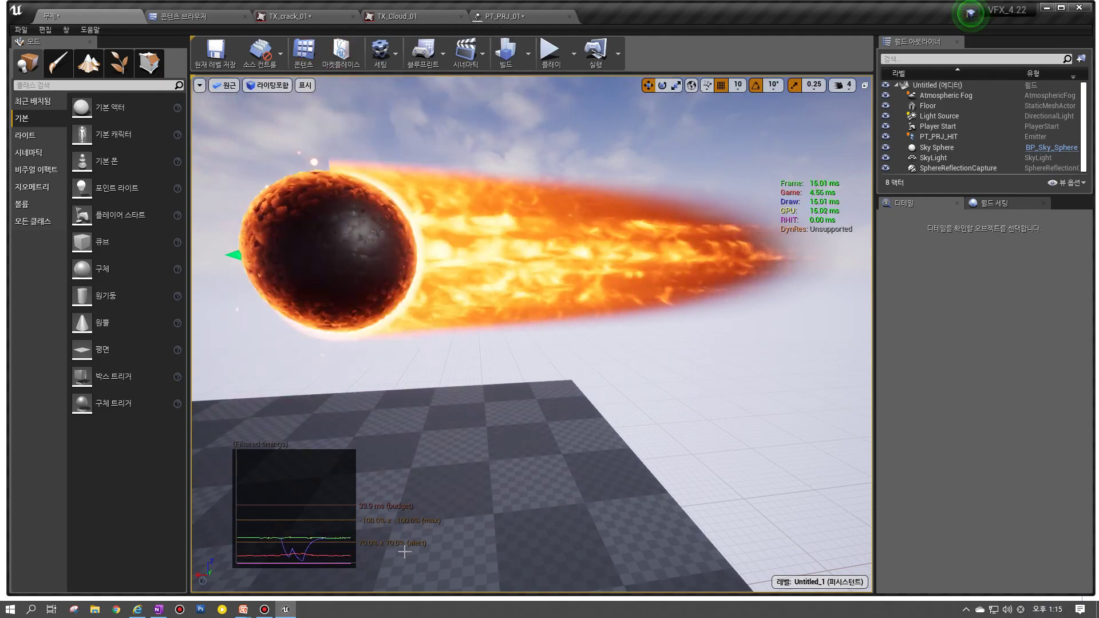
mouse_move(244, 611)
click(311, 568)
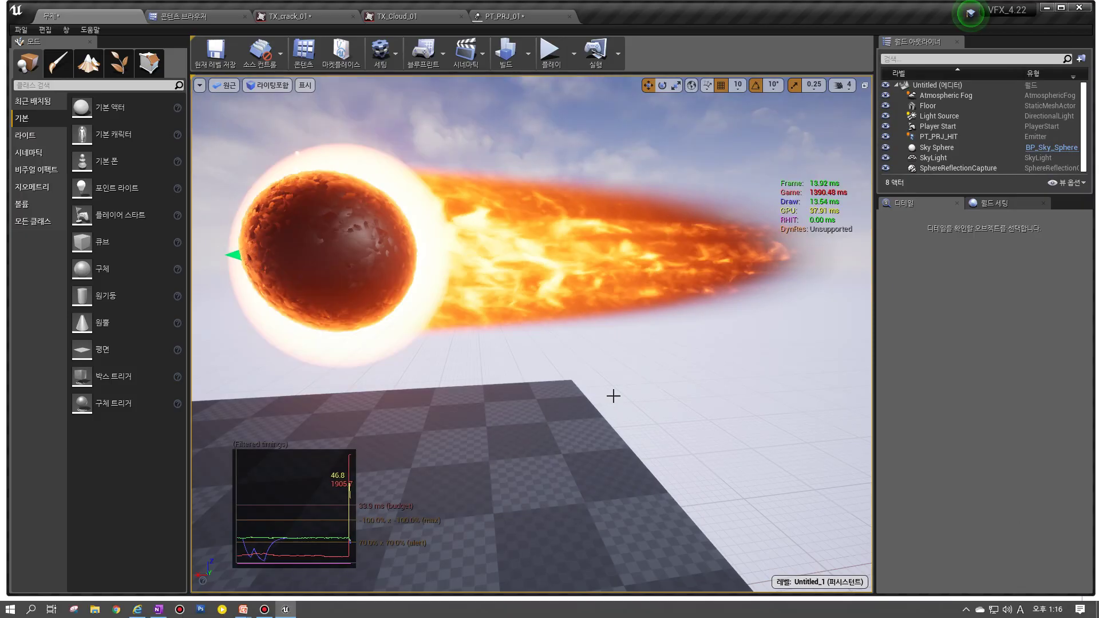
Step: Play the level and profile a frame with the ProfileGPU console command while the fireball is close to the camera
click(551, 59)
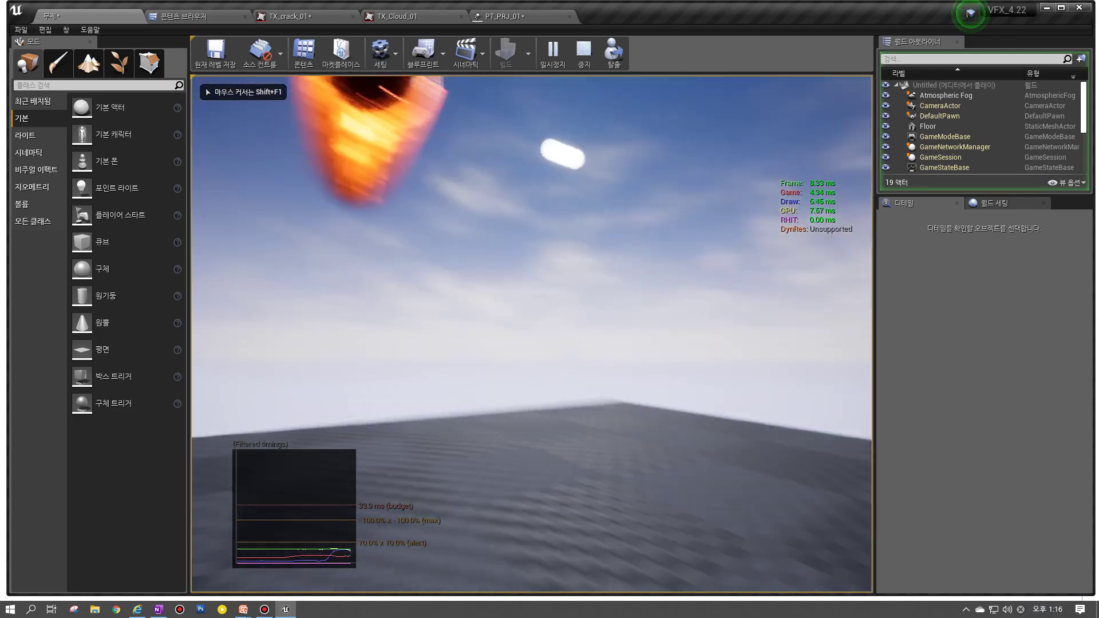
key(grave)
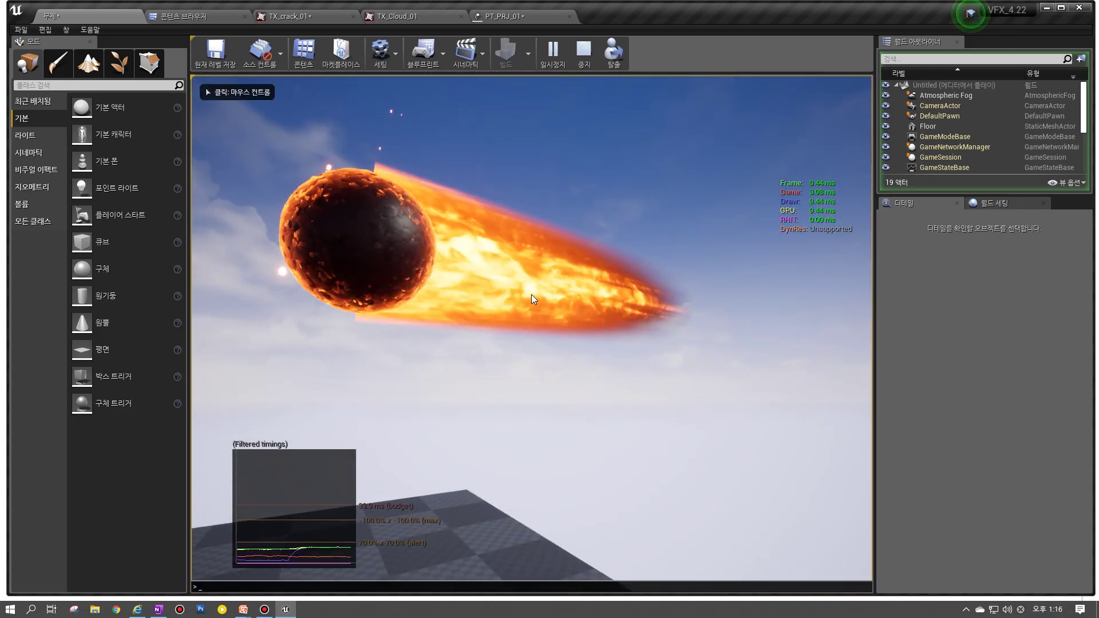
text(pro)
key(Up)
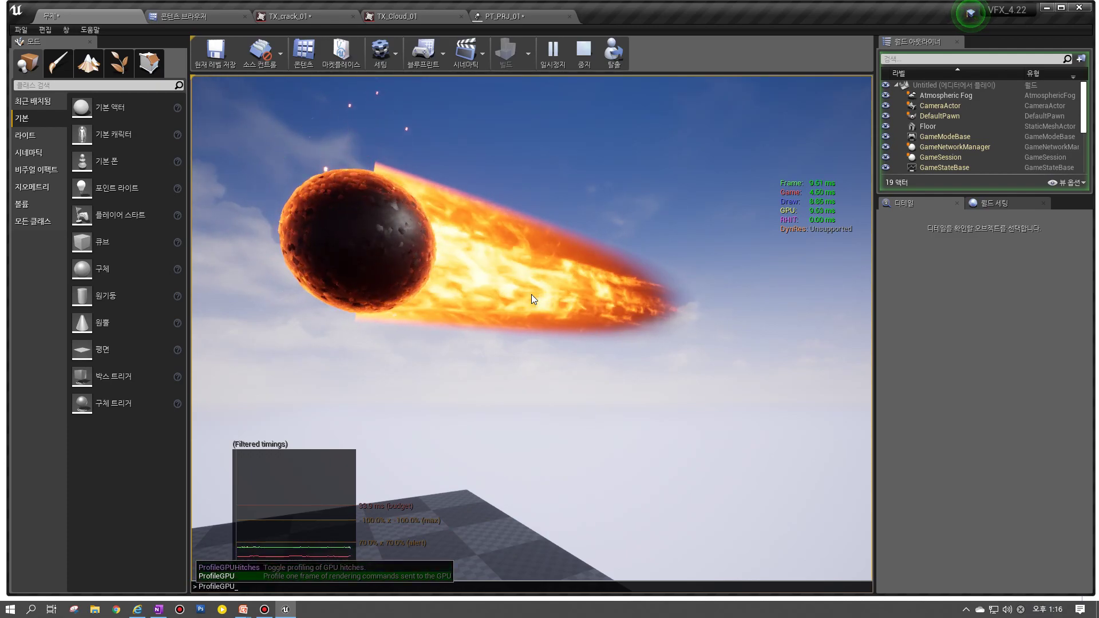
key(Return)
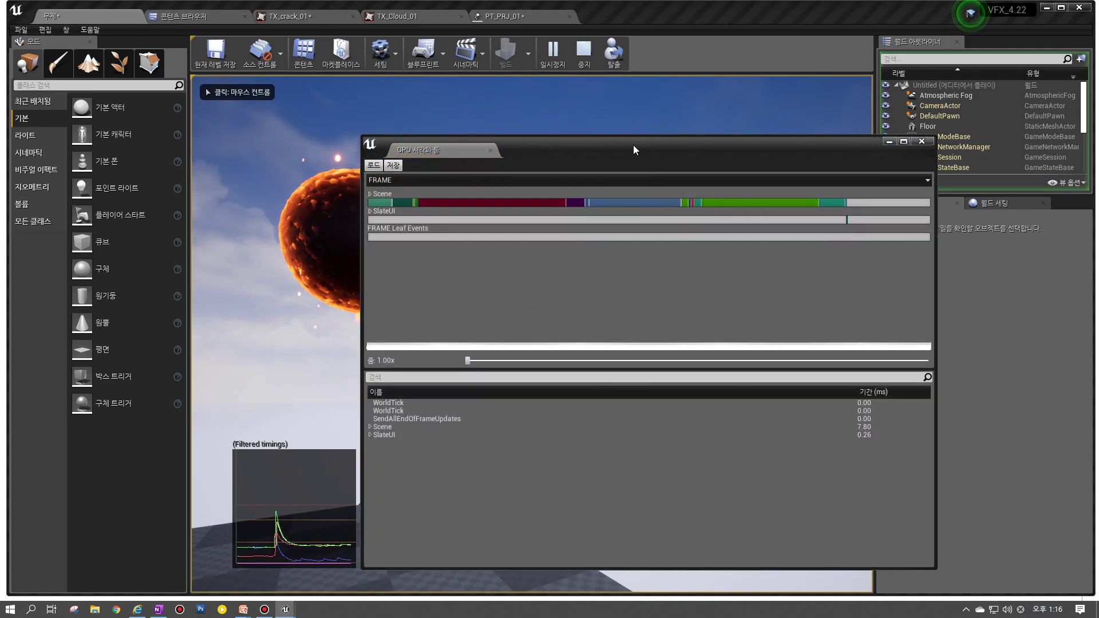
Step: Move the GPU Visualizer window clear of the fireball and end the play session
drag(632, 146, 886, 146)
click(404, 422)
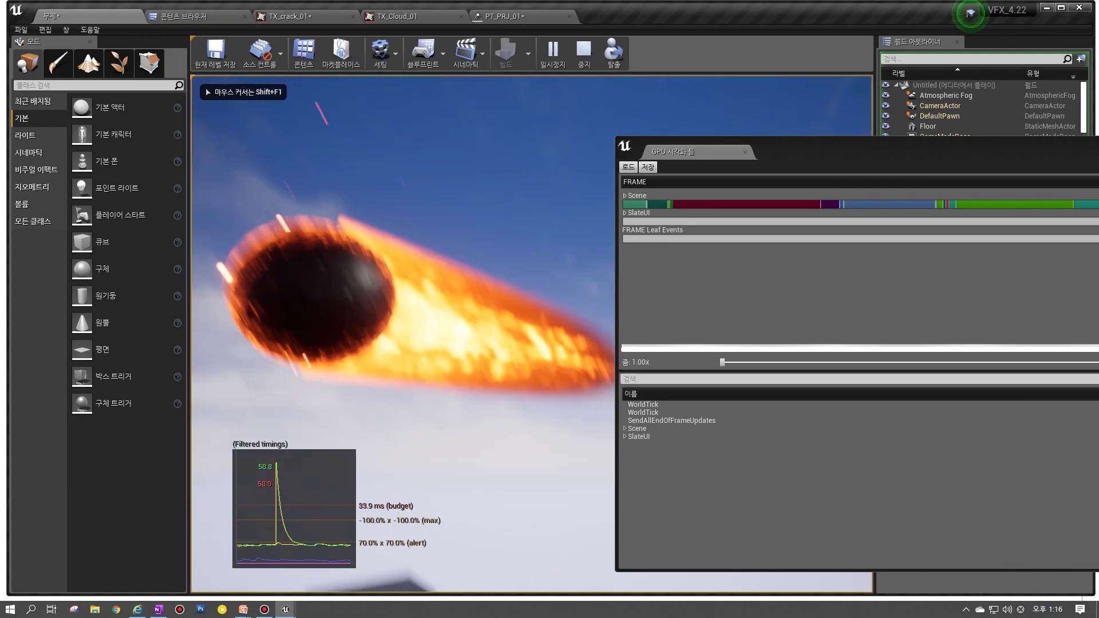
key(s)
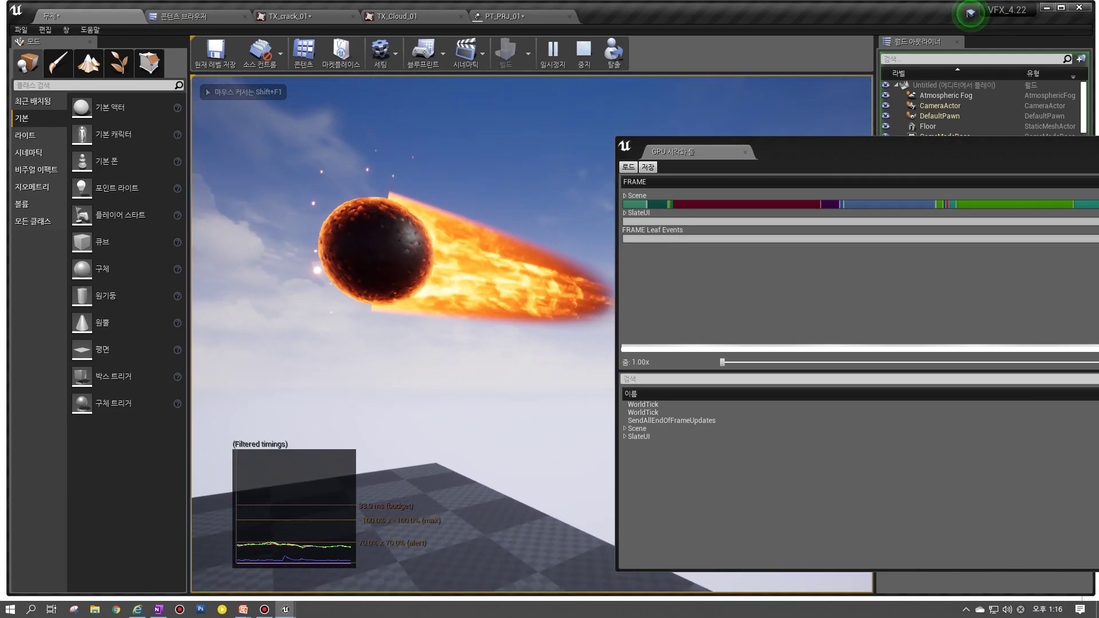
key(Escape)
drag(813, 157, 628, 140)
Step: Drill down in the profile through Scene and GPUParticles_PreRender to the GPUParticles_SimulateAndClear event
click(435, 179)
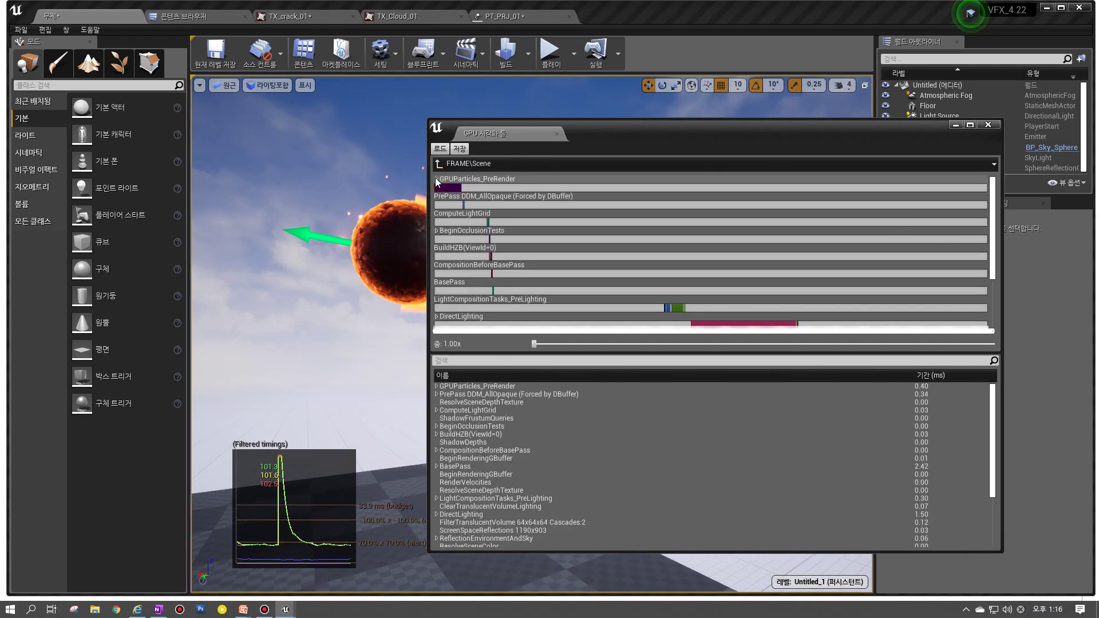
click(435, 179)
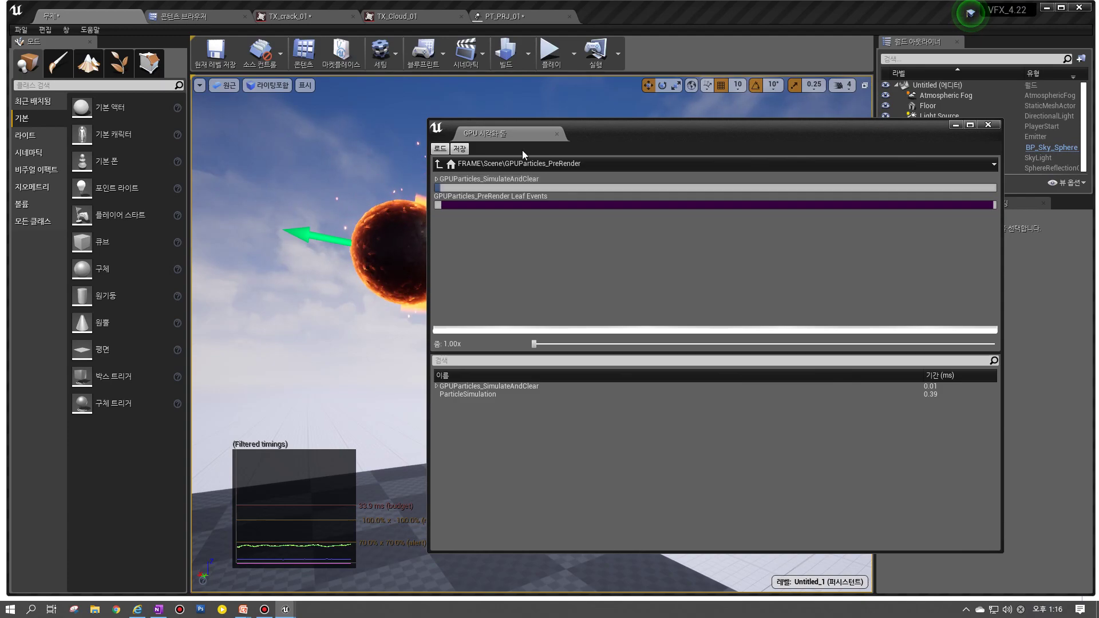
drag(684, 128, 813, 134)
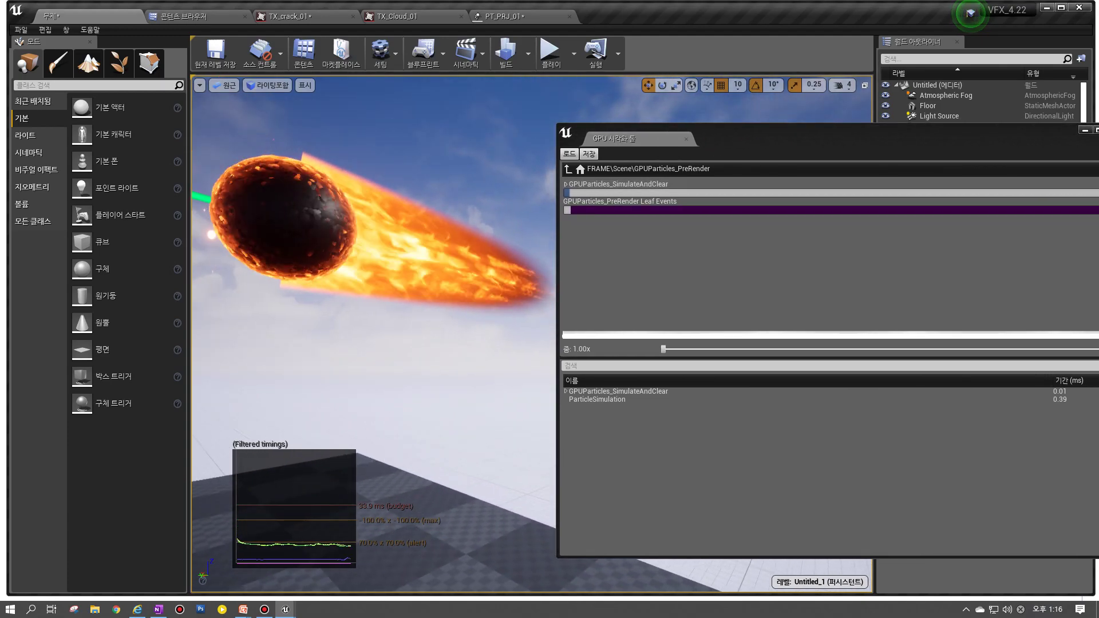
drag(759, 136, 687, 120)
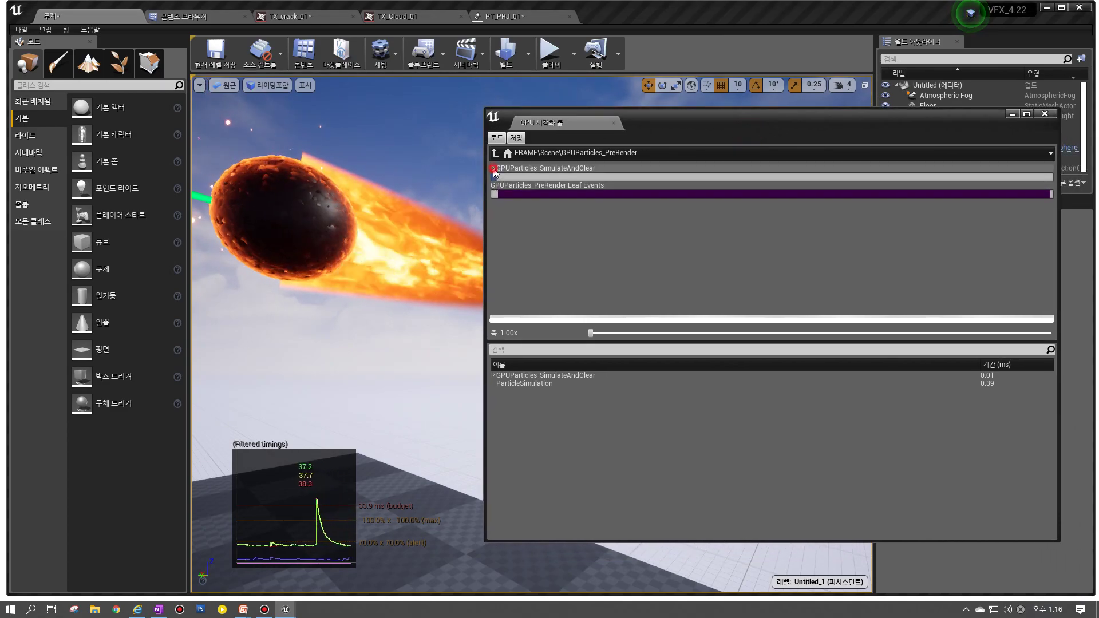
double_click(494, 177)
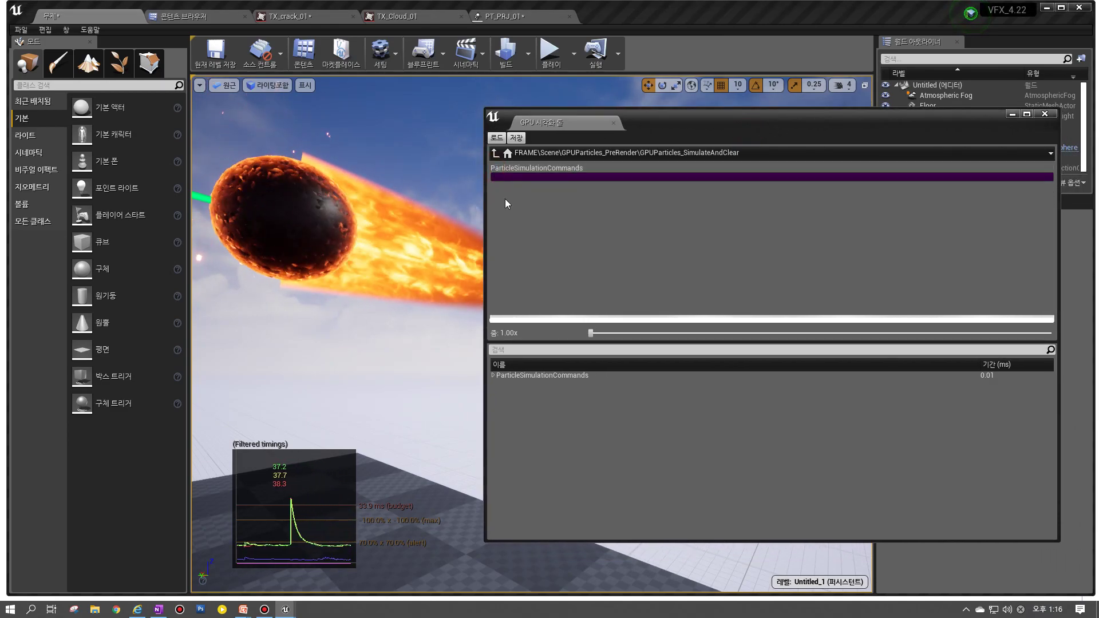
Step: Return to the Scene level of the profile and expand the costlier Translucency event to inspect its duration and sub-events
click(495, 152)
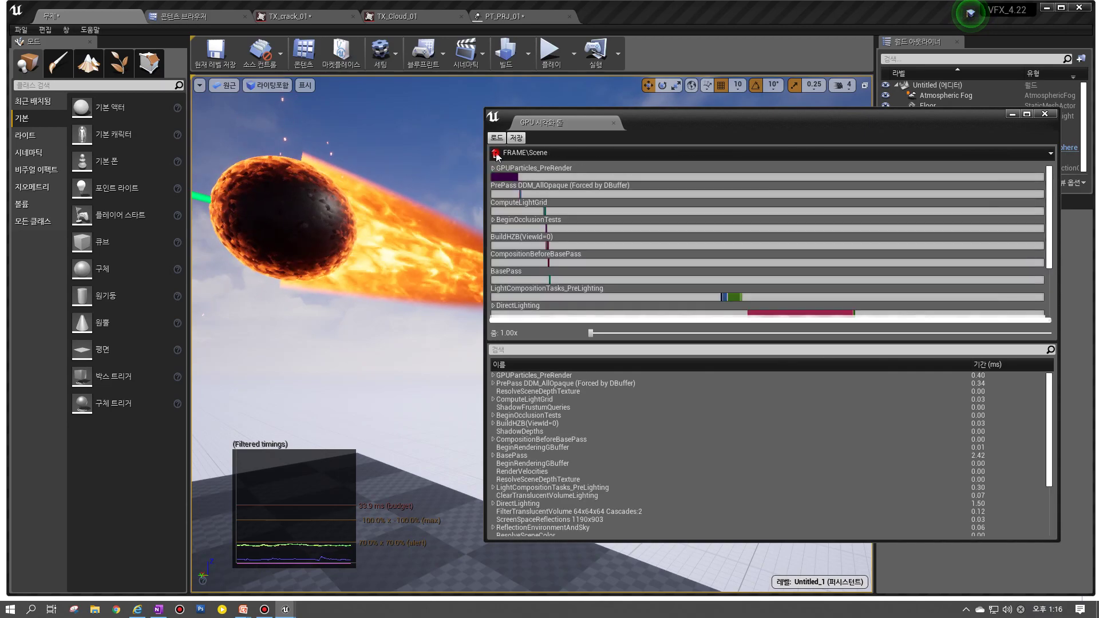
click(496, 152)
double_click(515, 174)
scroll(536, 239, down, 2)
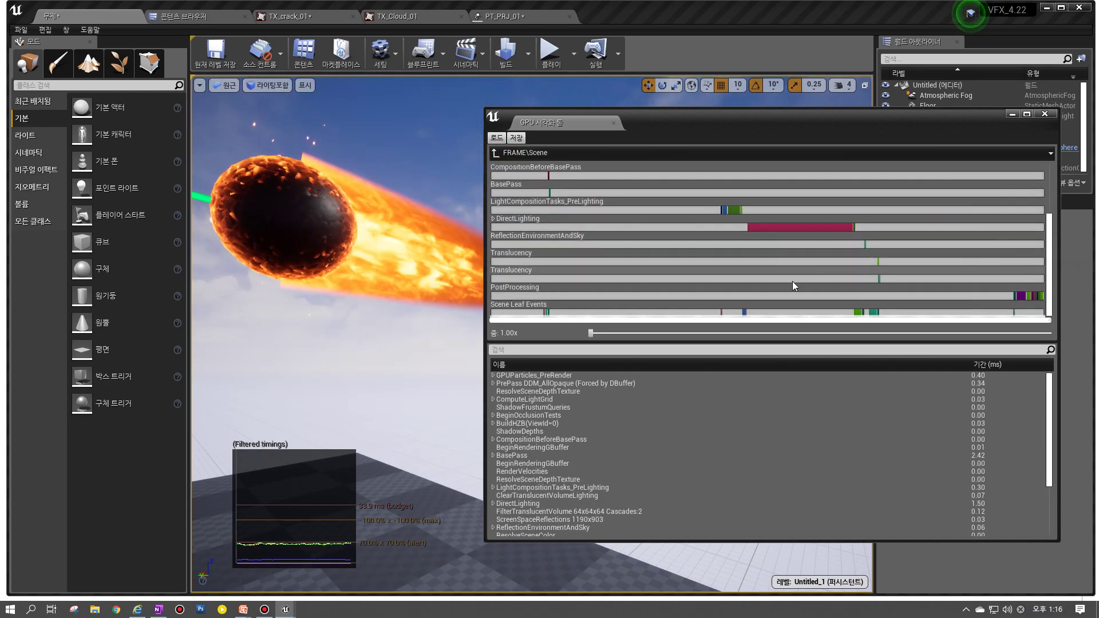
scroll(520, 378, down, 5)
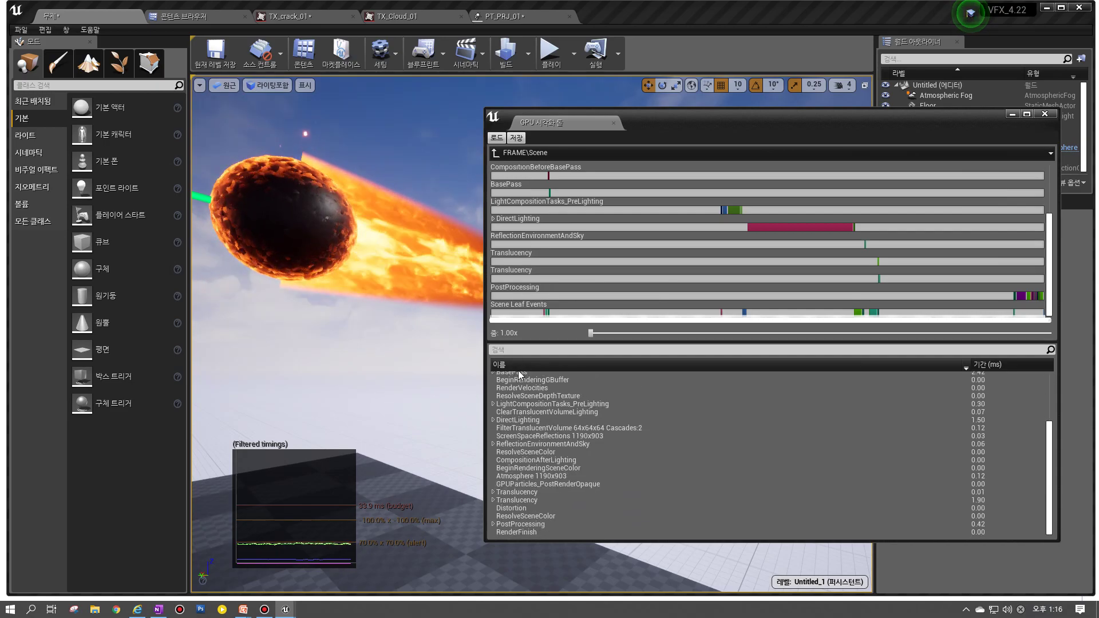
click(515, 493)
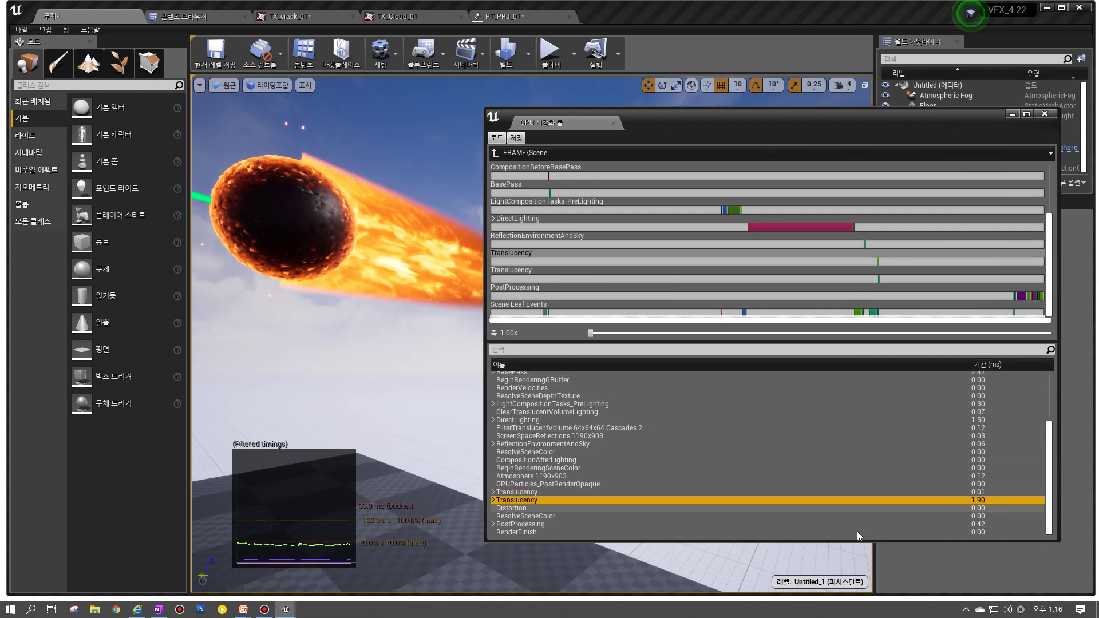
click(503, 500)
double_click(503, 501)
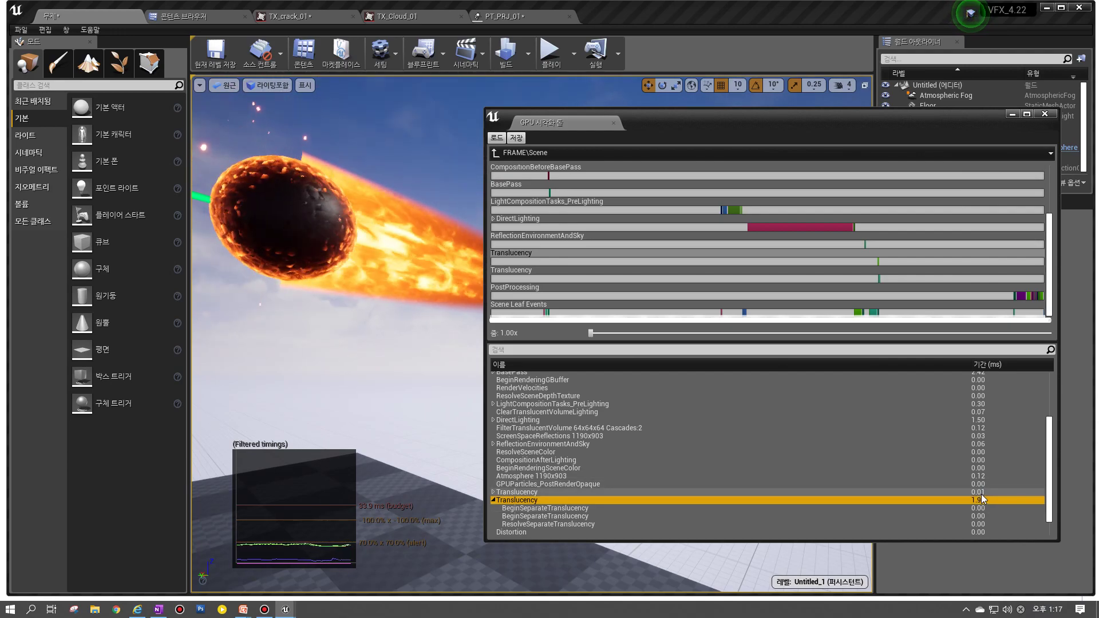
Step: Play the level again with the camera far from the fireball and capture a second frame with ProfileGPU
key(s)
right_drag(334, 331, 412, 350)
right_drag(462, 180, 452, 191)
click(551, 53)
click(396, 449)
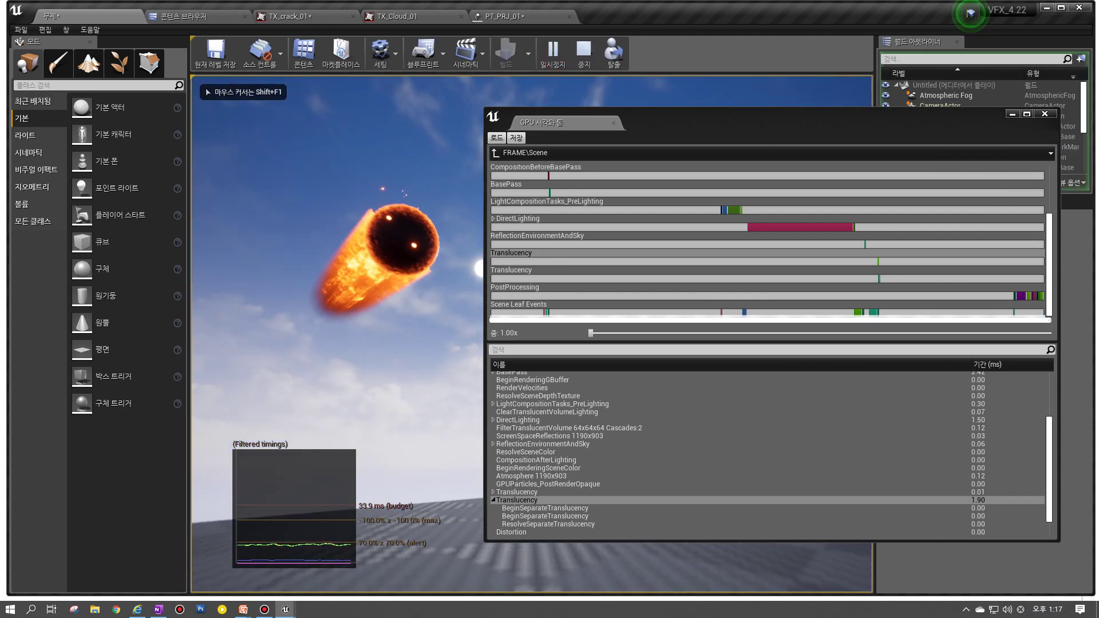
key(s)
key(d)
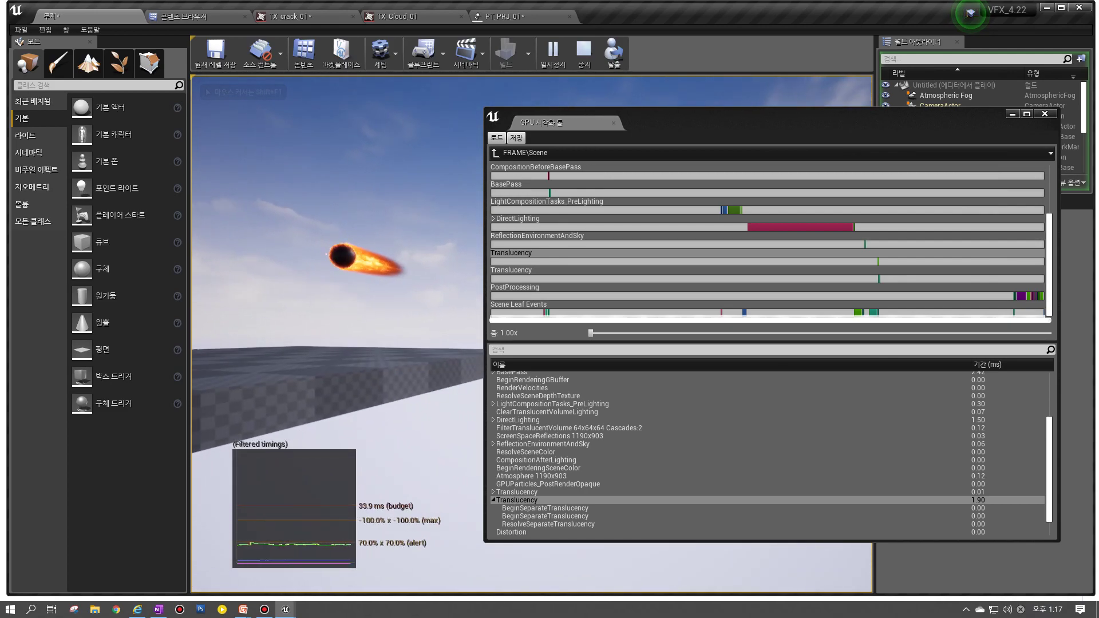
key(grave)
key(Up)
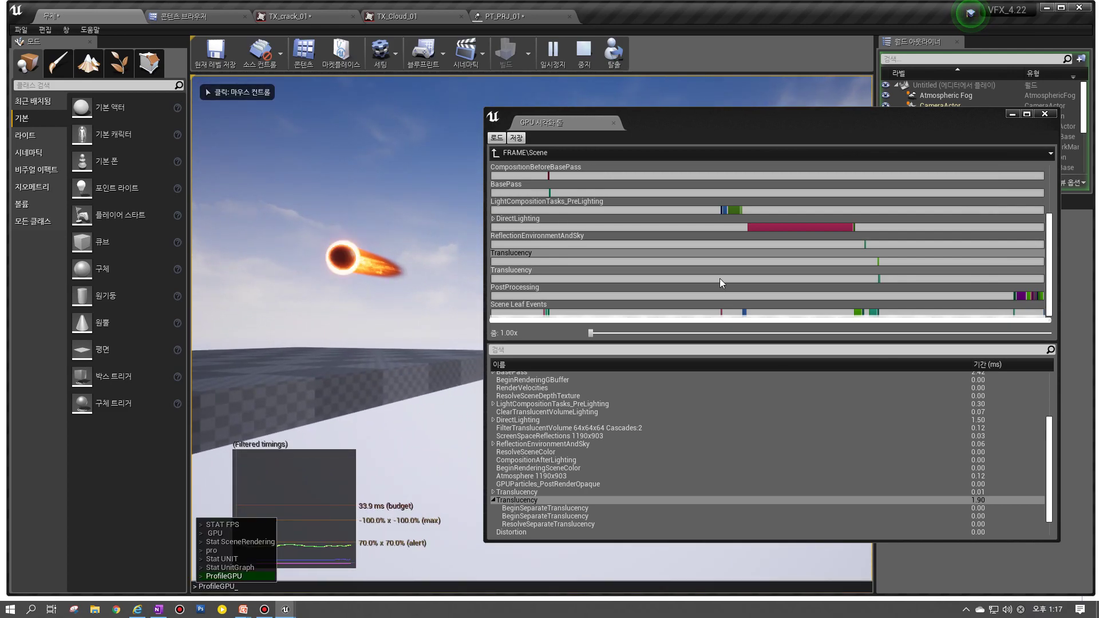
key(Return)
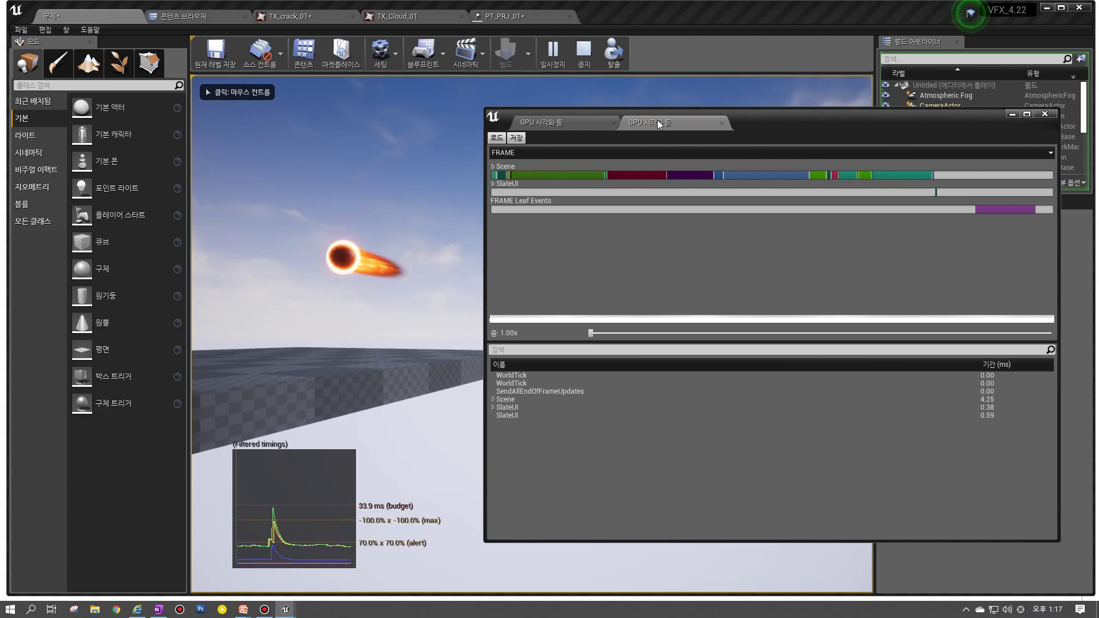
Step: Compare the two GPU profiles, expanding Scene and its second Translucency event in the distant capture
click(571, 123)
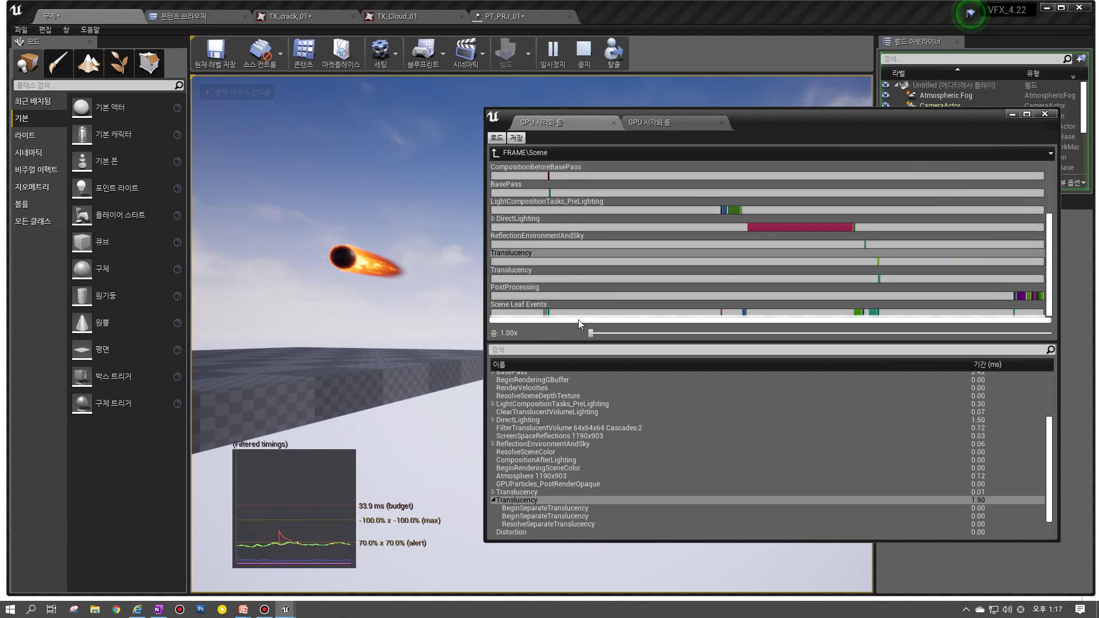
click(684, 128)
click(494, 400)
scroll(515, 487, down, 6)
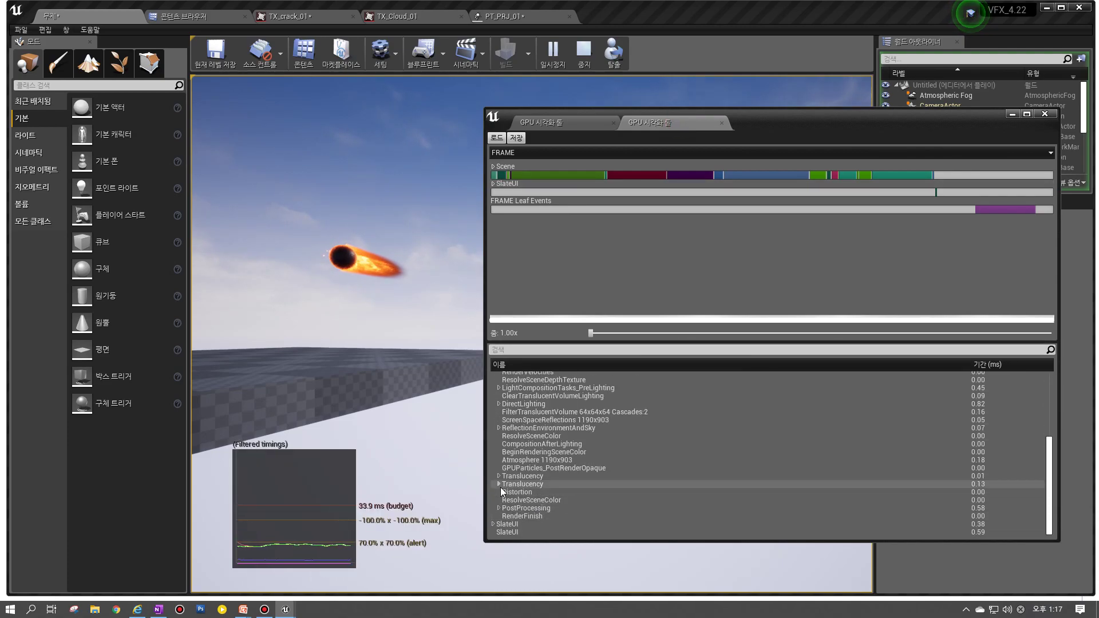
click(502, 485)
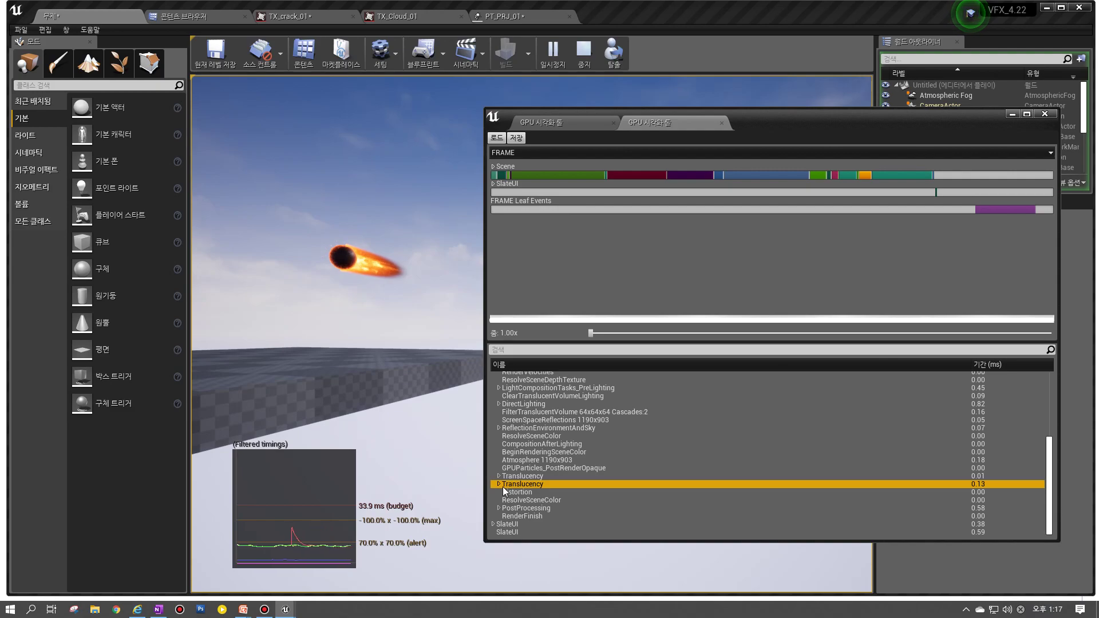
click(498, 484)
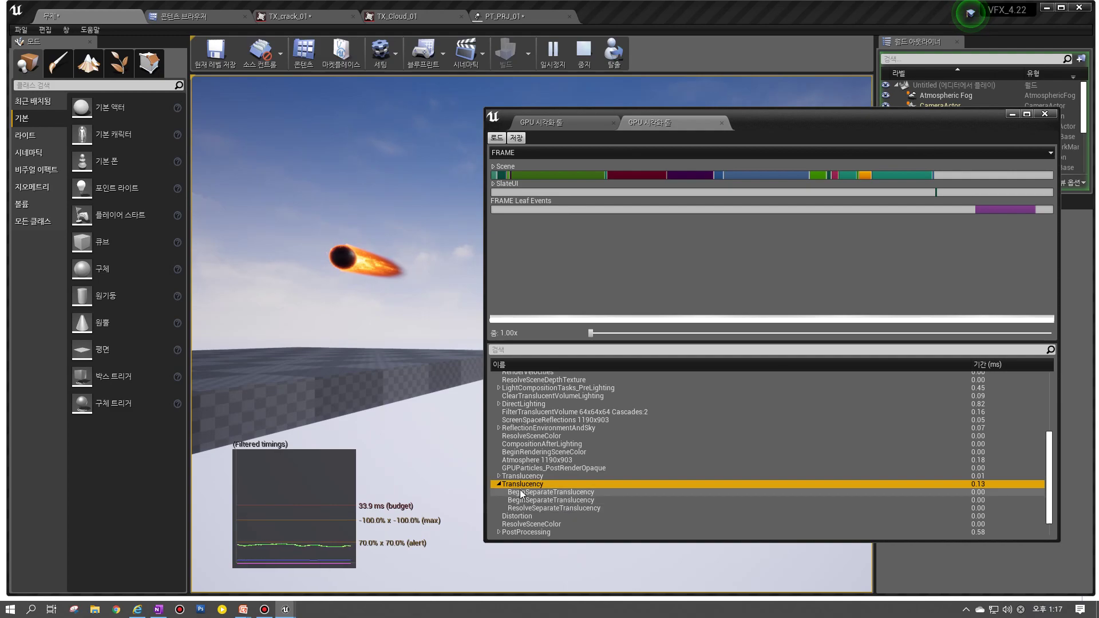
Step: Inspect the sub-events of LightCompositionTasks_PreLighting, collapse them, and review the other Scene events in the distant capture
scroll(533, 447, up, 3)
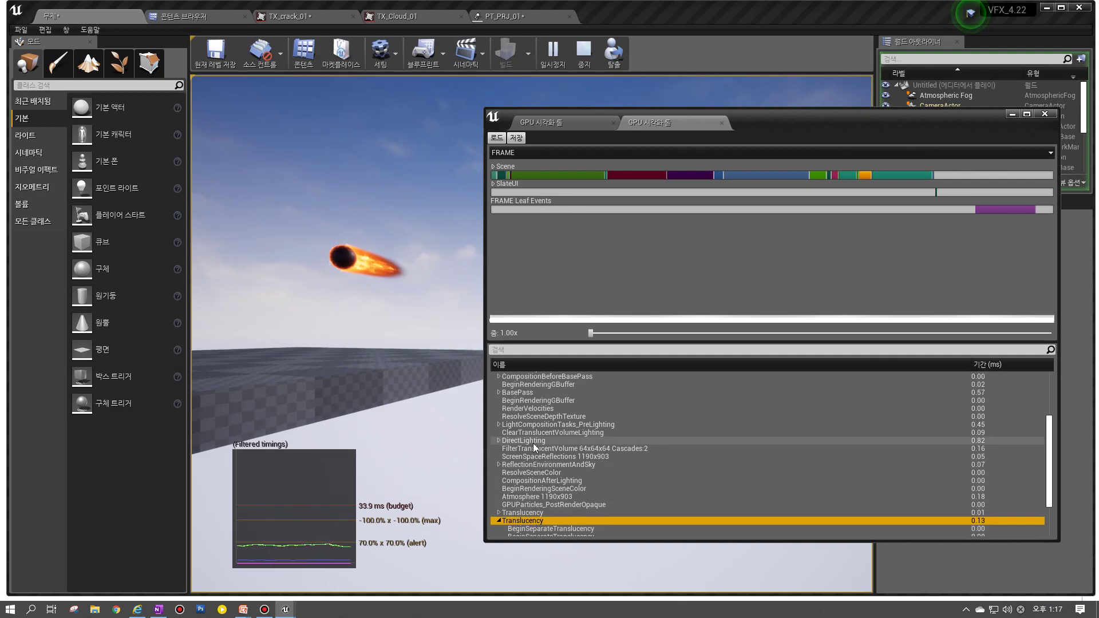
click(500, 425)
click(500, 425)
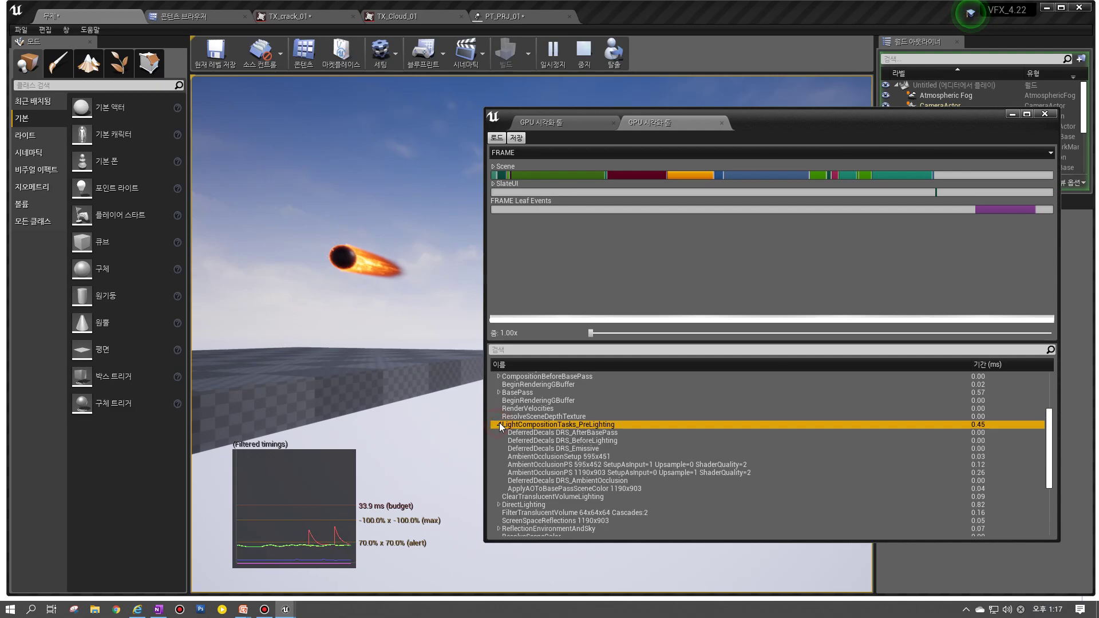
click(499, 425)
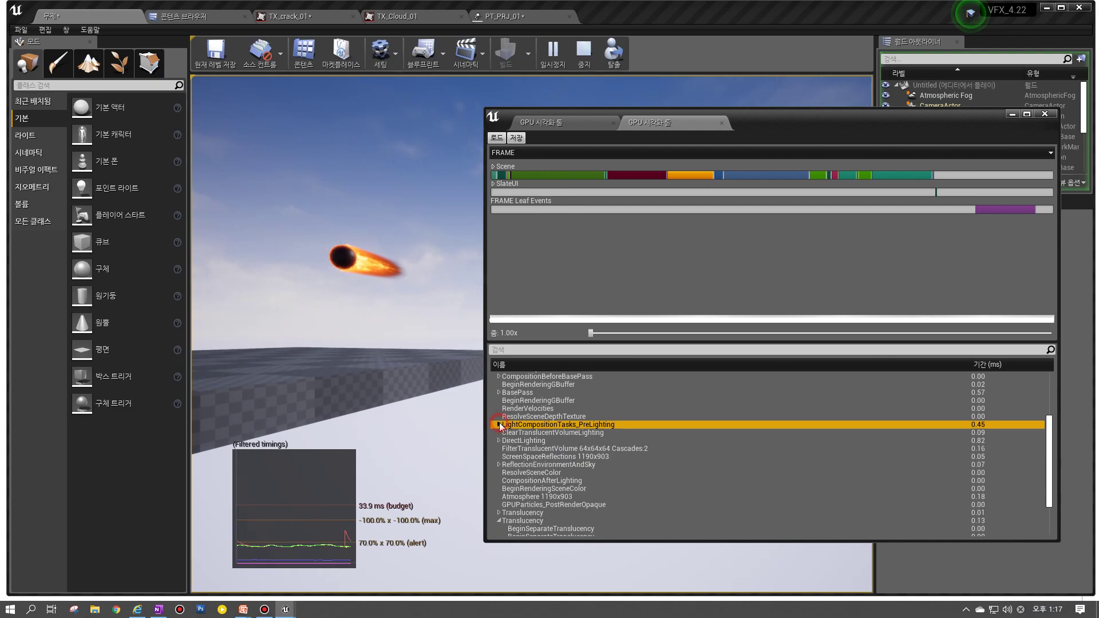
scroll(531, 433, up, 5)
scroll(531, 433, down, 6)
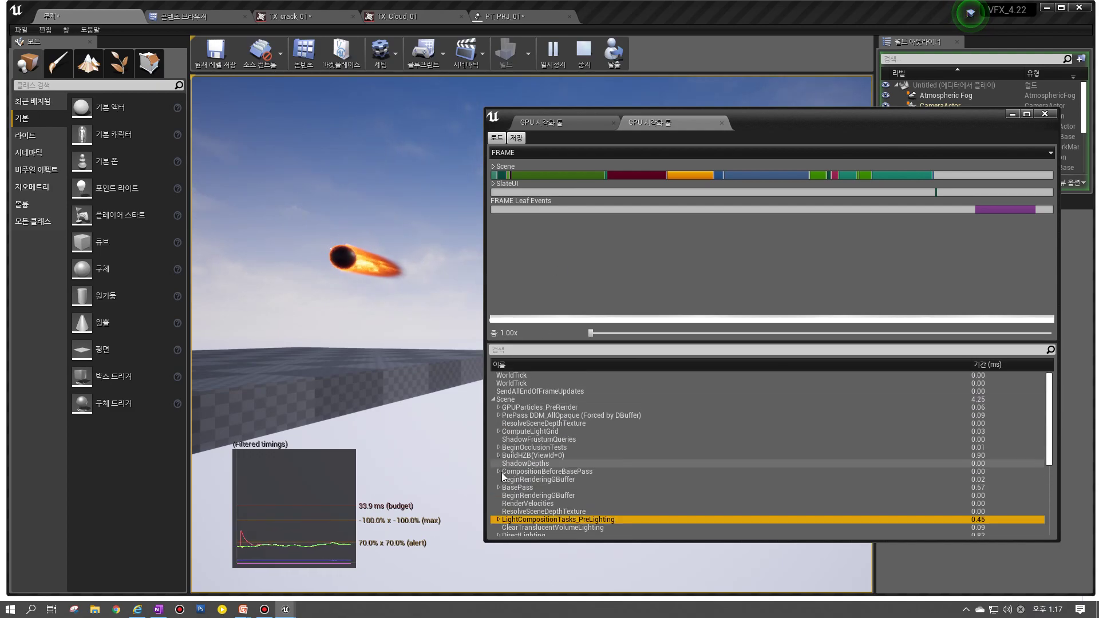
click(528, 349)
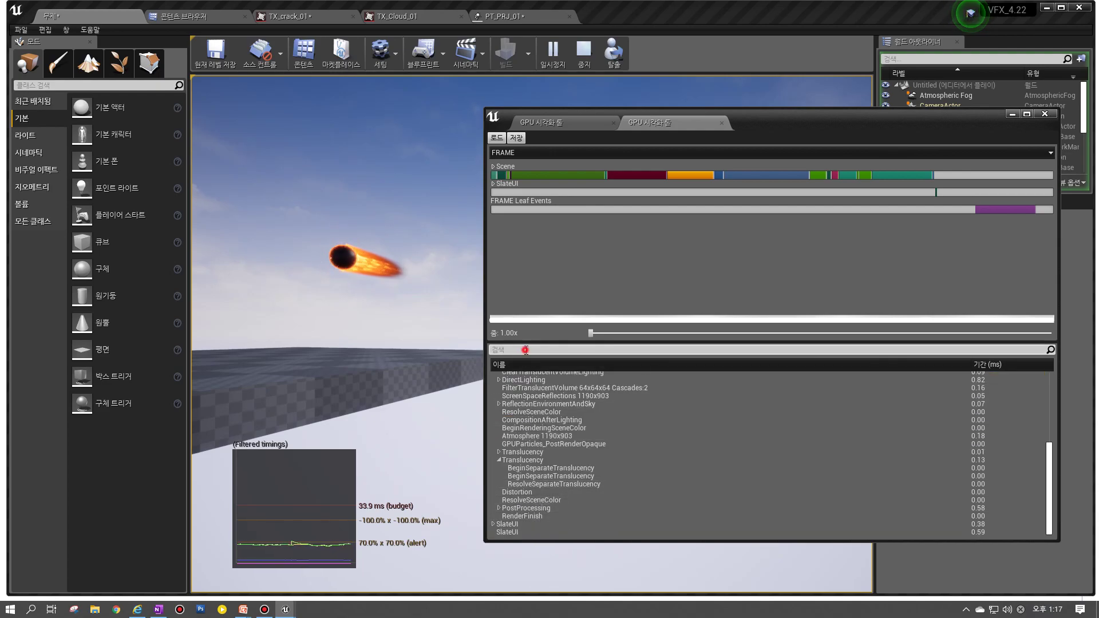
Step: Filter the distant capture's GPU events by "lig", then clear the search
text(;o)
key(BackSpace)
key(BackSpace)
text(lo)
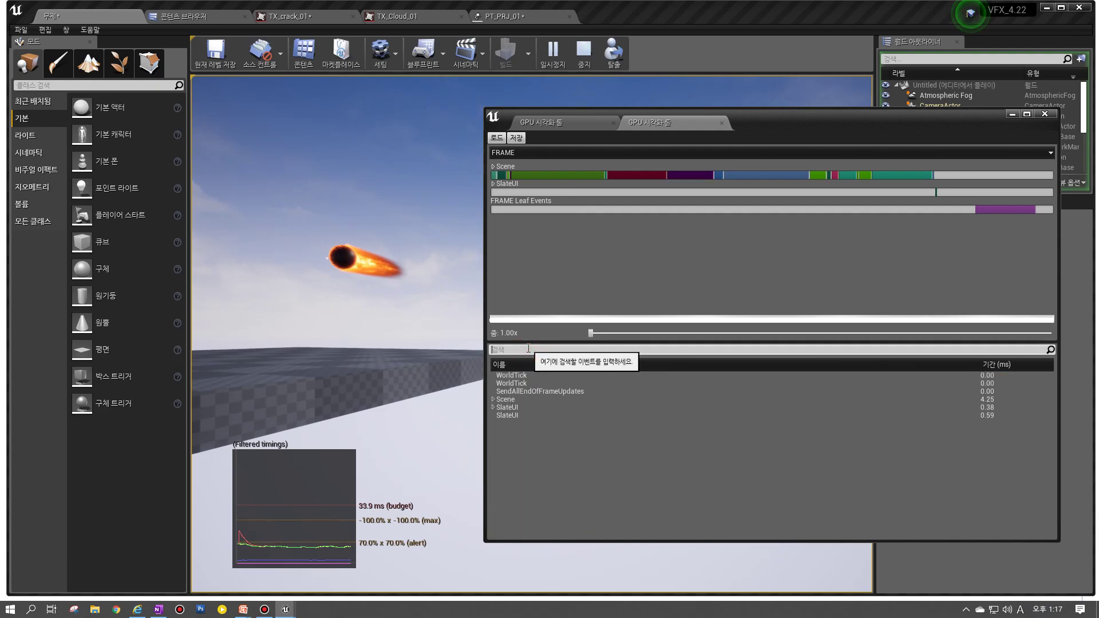
text(ig)
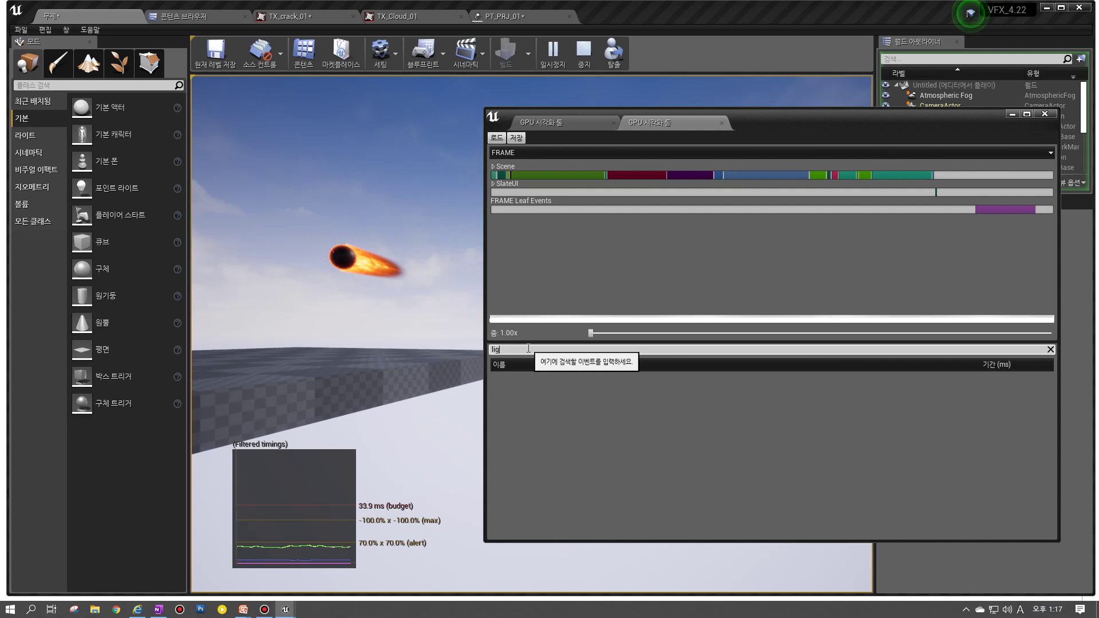
key(BackSpace)
key(BackSpace)
key(BackSpace)
key(BackSpace)
key(BackSpace)
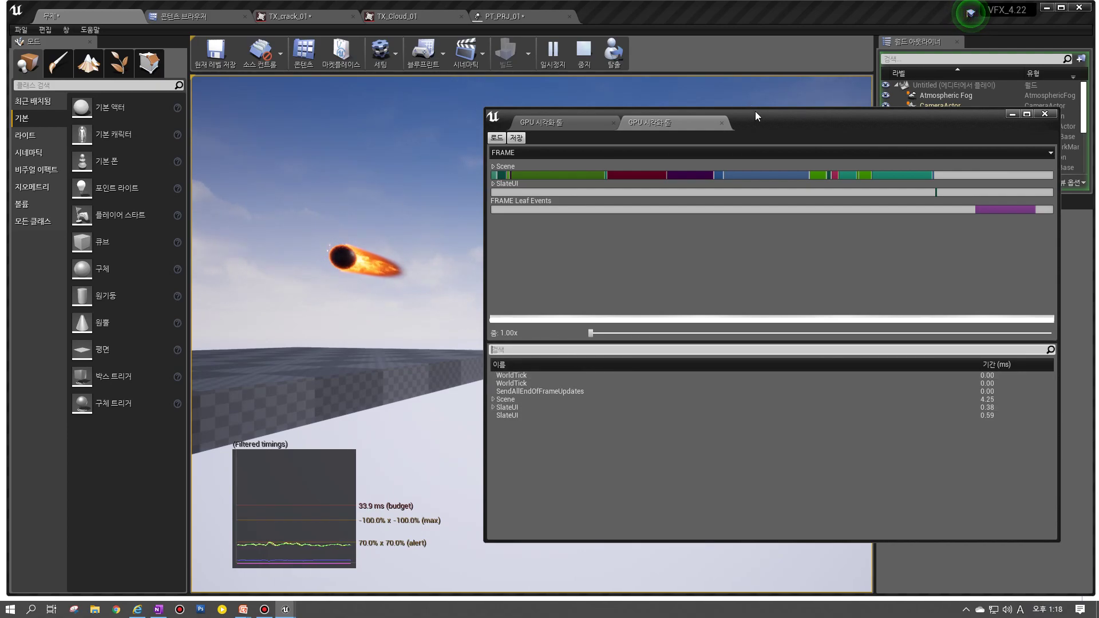
Step: Move the GPU profiler window aside and fly the camera back and then closer to the fireball in the running level
drag(754, 111, 970, 115)
click(583, 352)
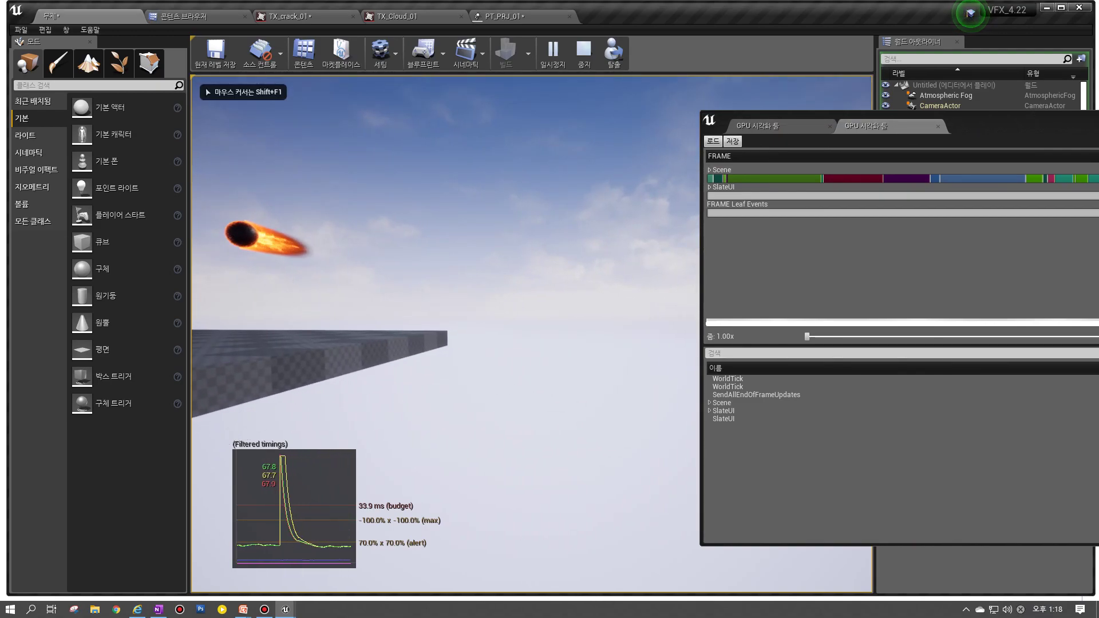
key(s)
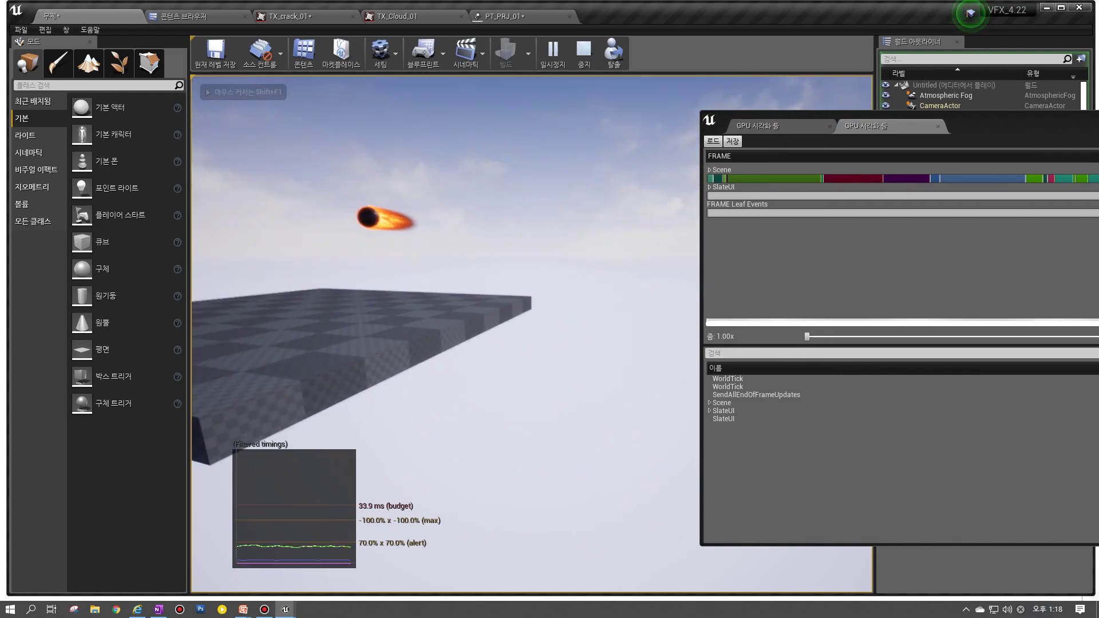
key(w)
key(a)
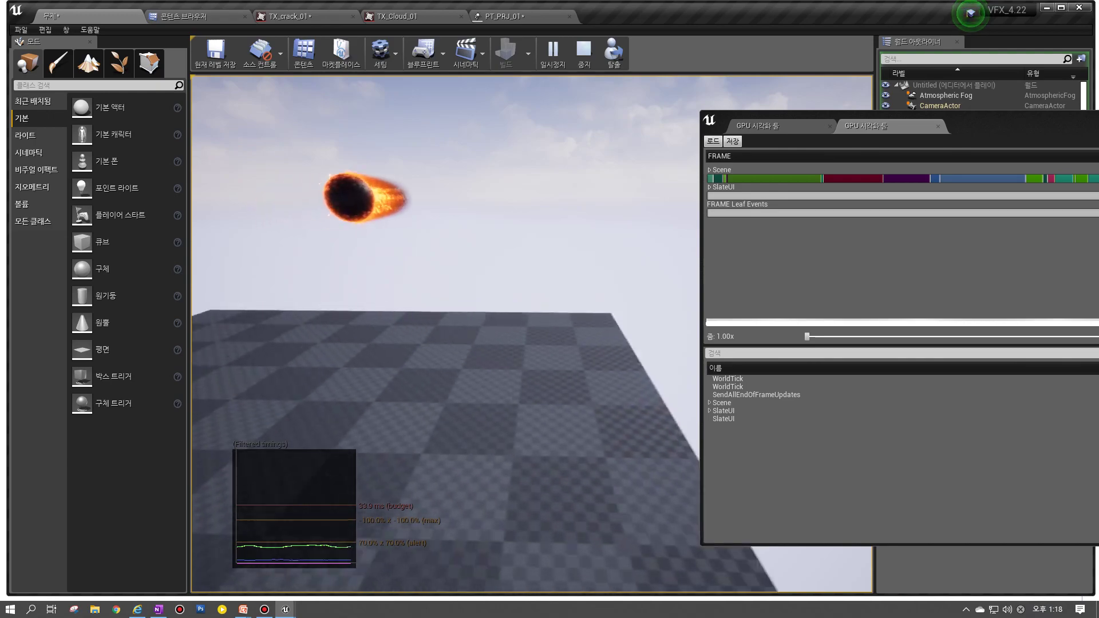
key(shift+F1)
key(super)
click(608, 346)
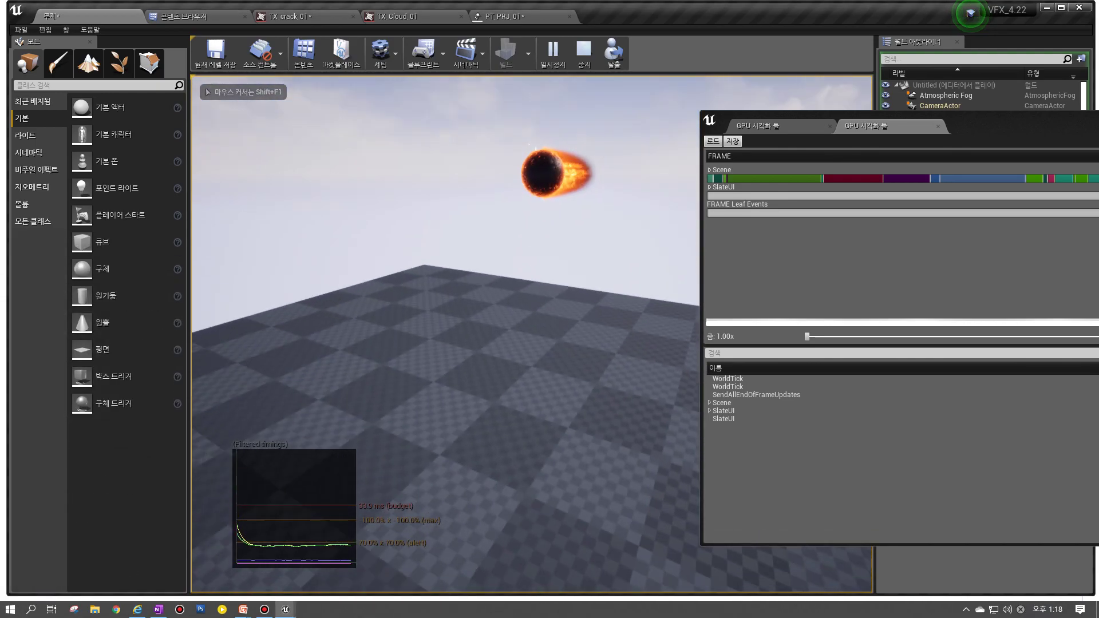
Step: Stop the play session and inspect the fireball from the side in the level viewport, moving the GPU profiler window back
key(Escape)
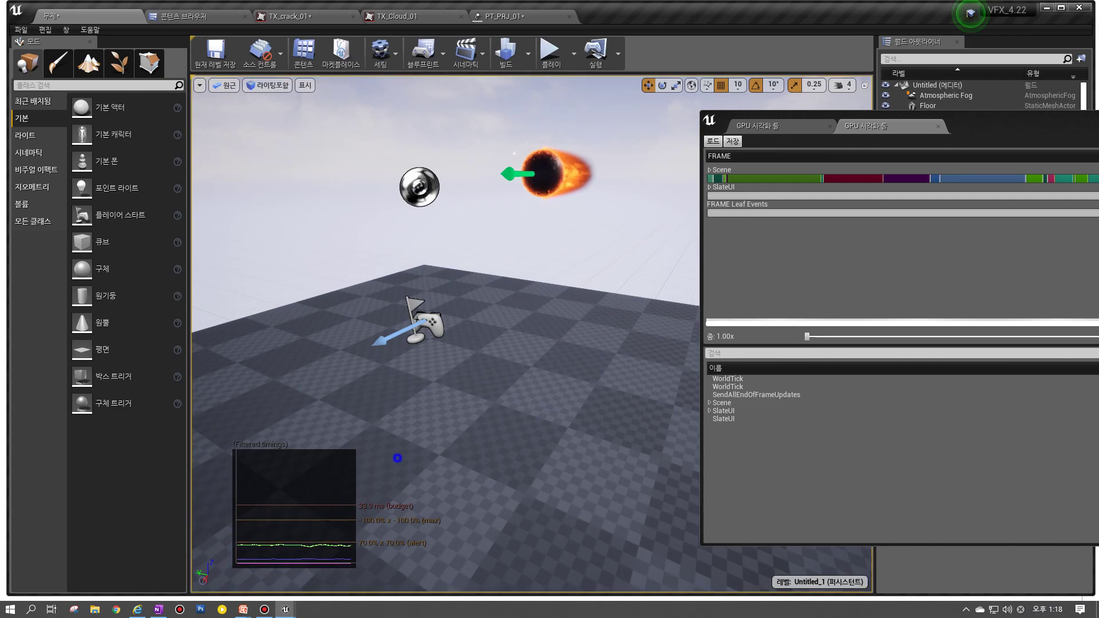
right_drag(395, 457, 392, 457)
right_drag(447, 411, 447, 412)
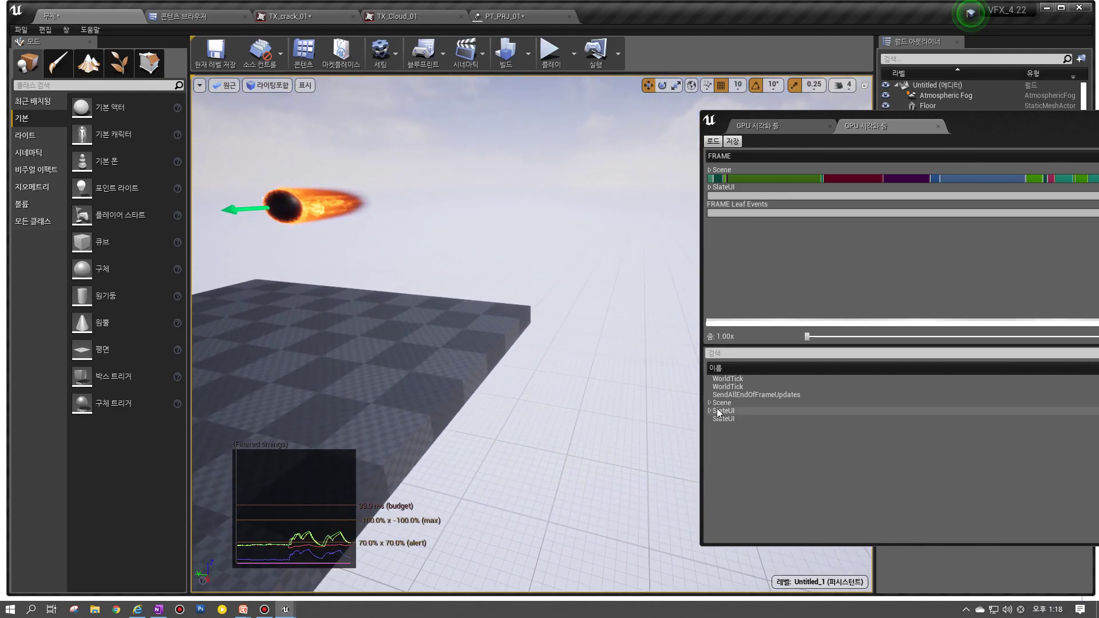
drag(971, 131, 716, 132)
right_drag(352, 333, 387, 268)
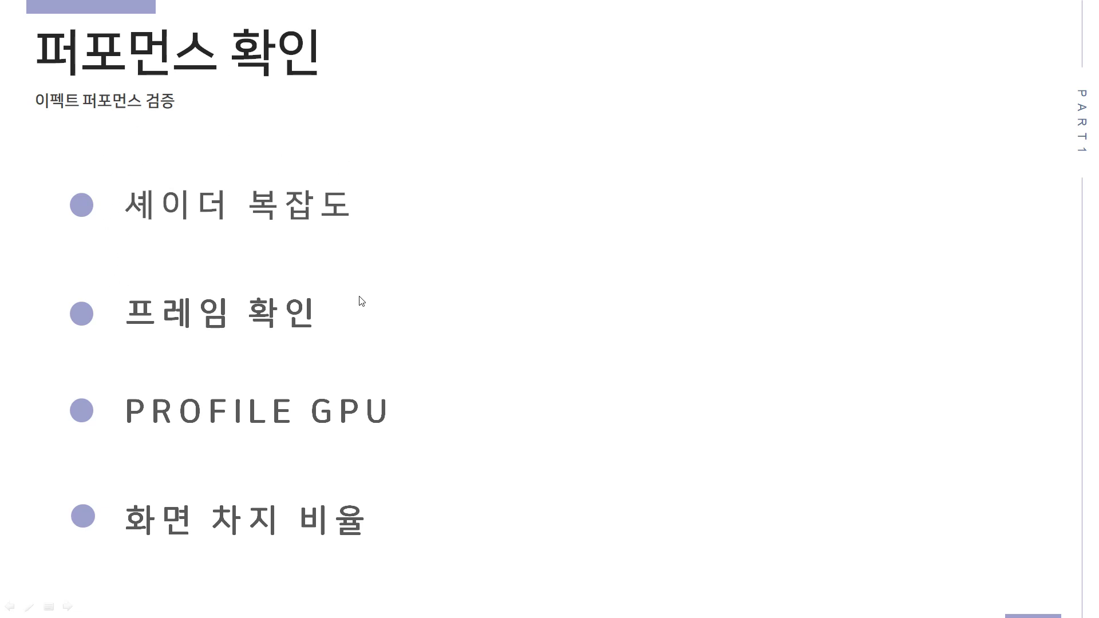
click(382, 277)
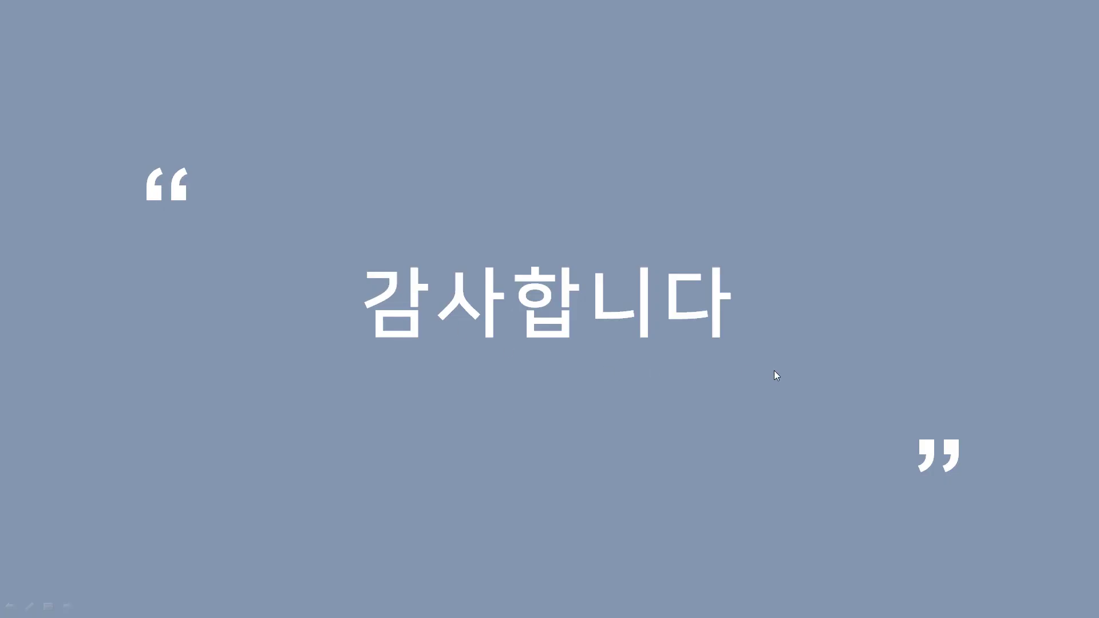